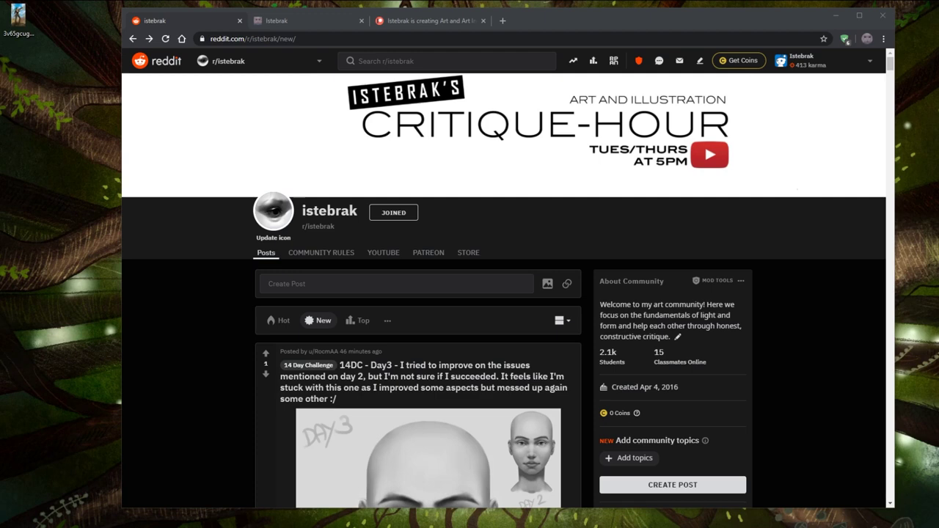
{"action": "left_click", "coordinate": [938, 527]}
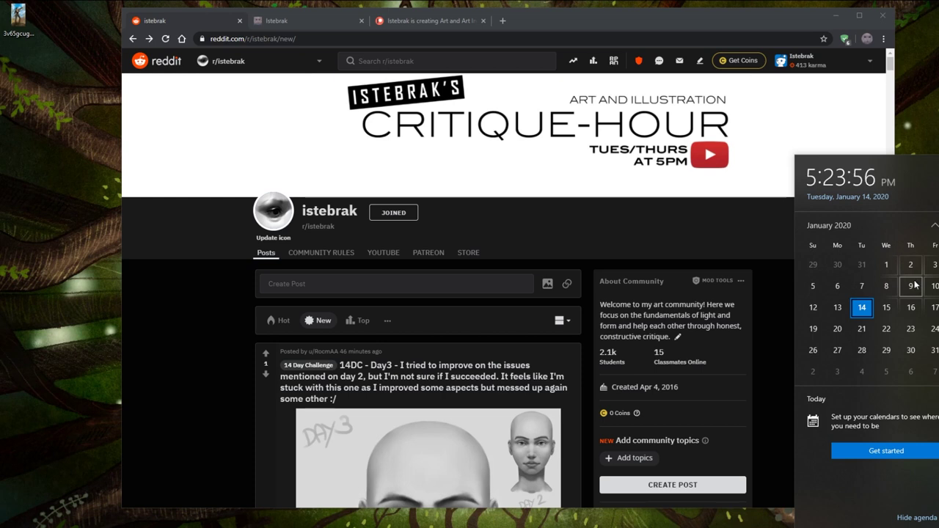
{"action": "left_click", "coordinate": [314, 5]}
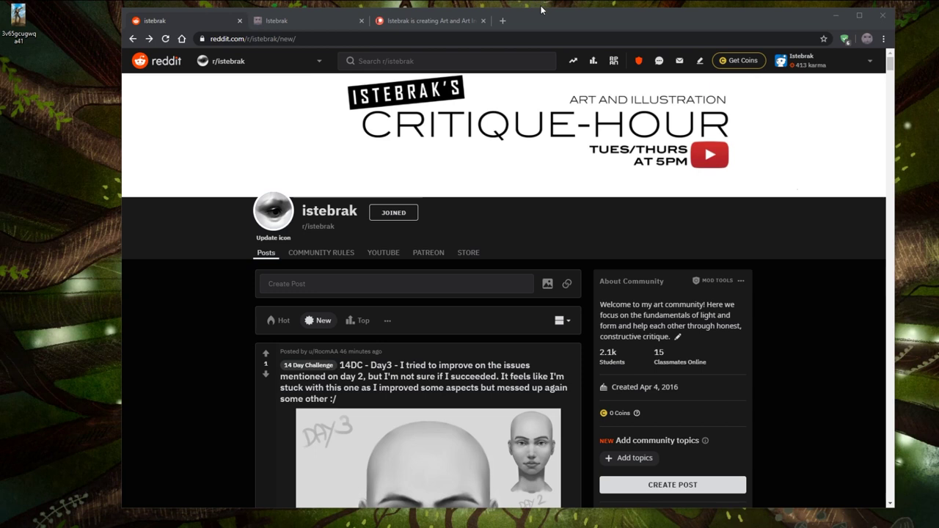
{"action": "left_click_drag", "start_coordinate": [546, 9], "coordinate": [549, 11]}
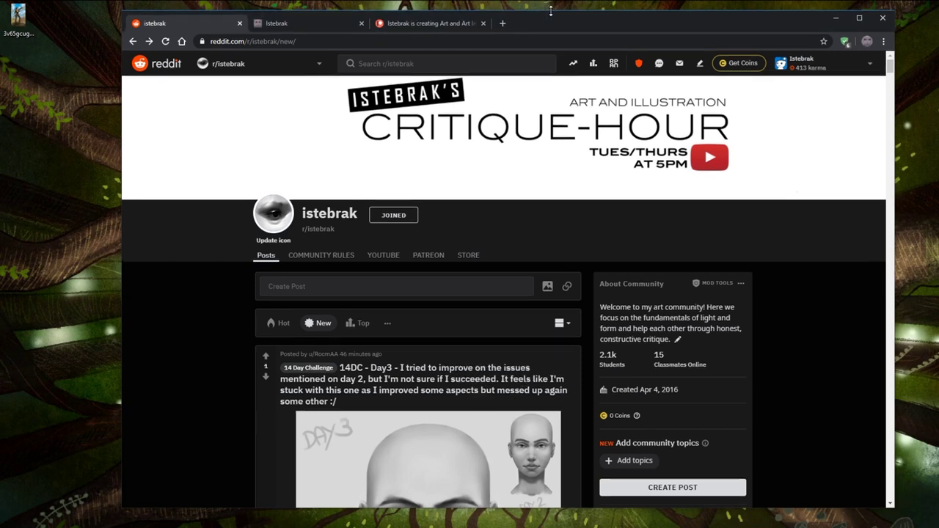
{"action": "left_click", "coordinate": [554, 4]}
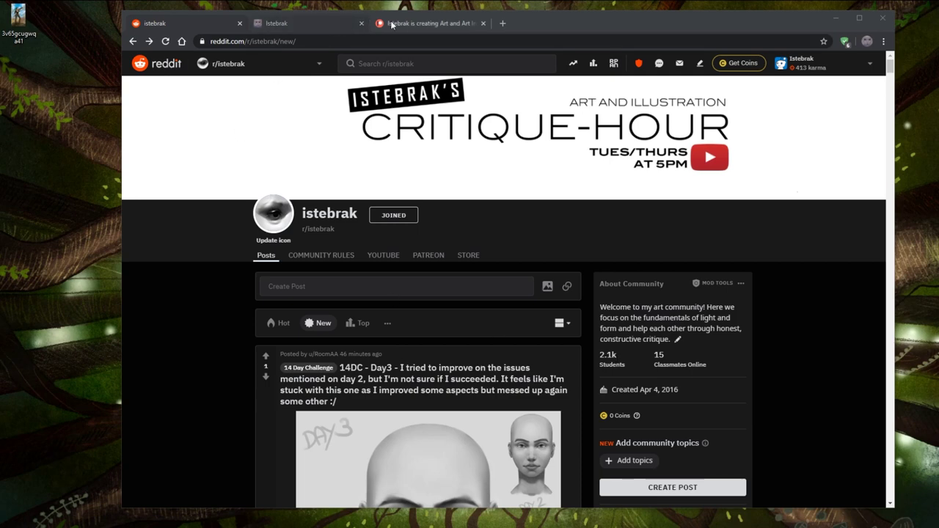
- Examine the membership levels on the Istebrak Patreon page, from the Watcher tier to the Apprentice tier
{"action": "left_click", "coordinate": [433, 23]}
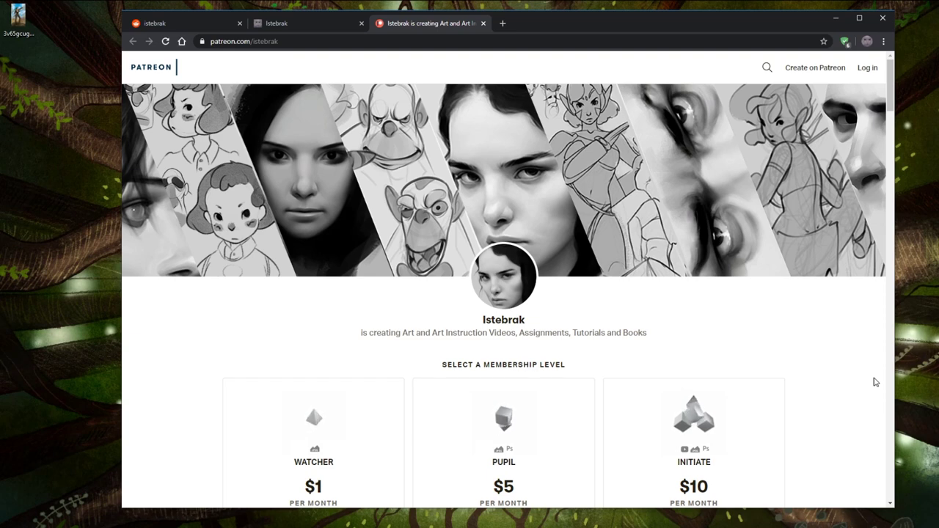
{"action": "scroll", "coordinate": [844, 345], "scroll_direction": "down", "scroll_amount": 1}
{"action": "scroll", "coordinate": [844, 346], "scroll_direction": "down", "scroll_amount": 5}
{"action": "left_click", "coordinate": [513, 327]}
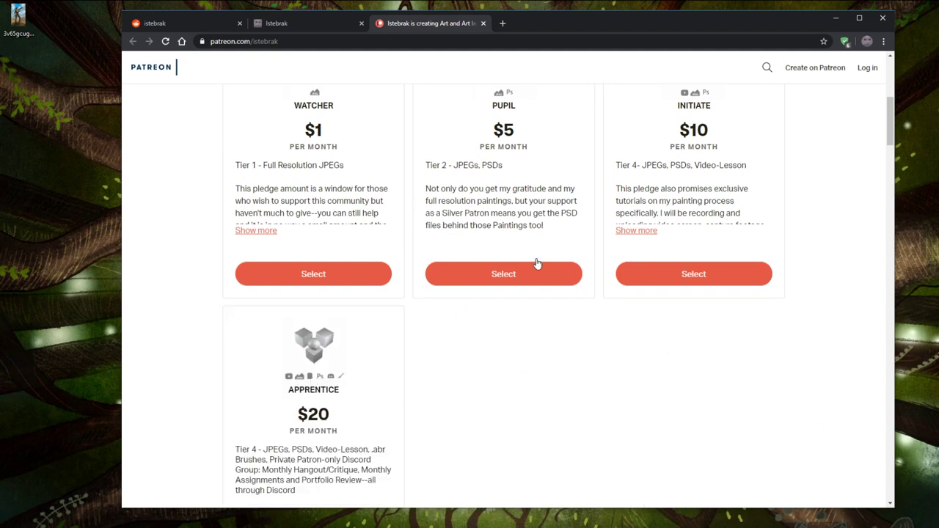
{"action": "scroll", "coordinate": [833, 252], "scroll_direction": "up", "scroll_amount": 1}
{"action": "scroll", "coordinate": [832, 252], "scroll_direction": "up", "scroll_amount": 1}
{"action": "scroll", "coordinate": [360, 437], "scroll_direction": "down", "scroll_amount": 1}
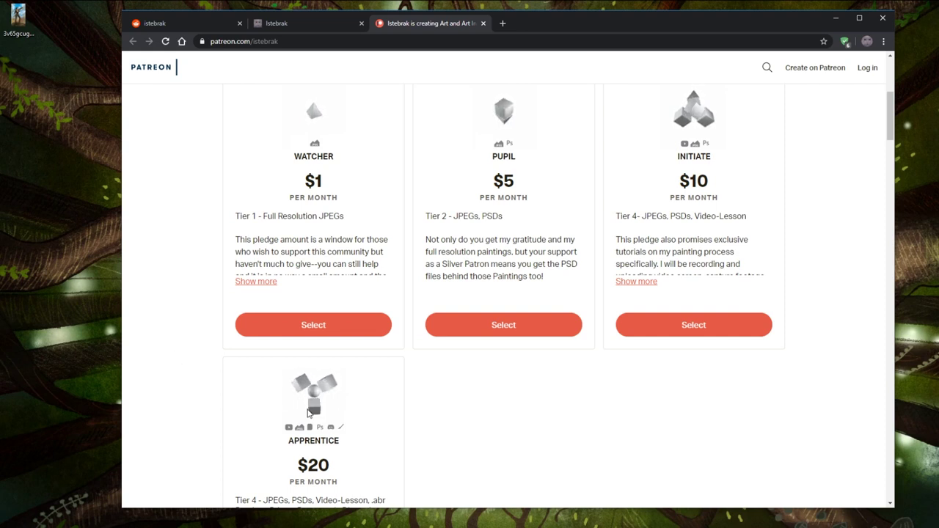
{"action": "scroll", "coordinate": [394, 464], "scroll_direction": "up", "scroll_amount": 2}
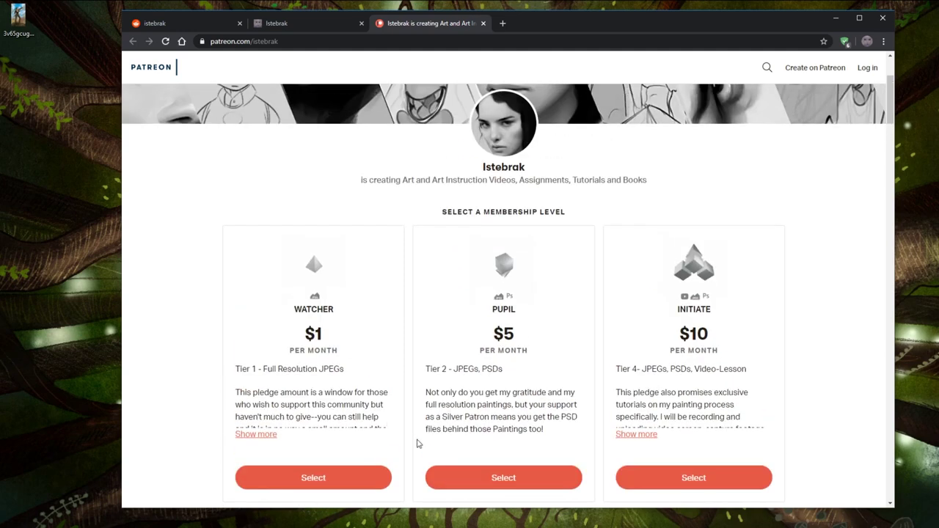
- Check the student count on the r/istebrak subreddit and the social media links on istebrak.com
{"action": "left_click", "coordinate": [295, 22]}
{"action": "left_click", "coordinate": [169, 23]}
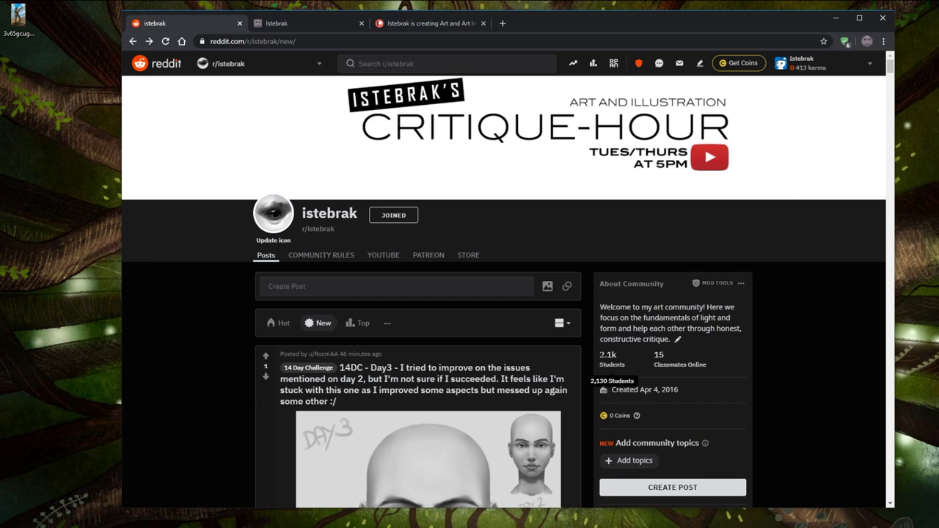
{"action": "double_click", "coordinate": [620, 356]}
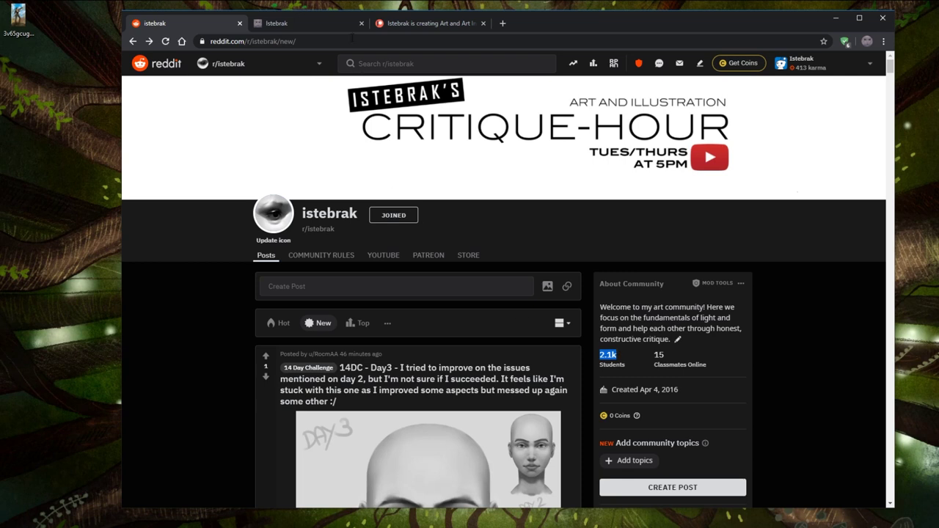
{"action": "left_click", "coordinate": [307, 23]}
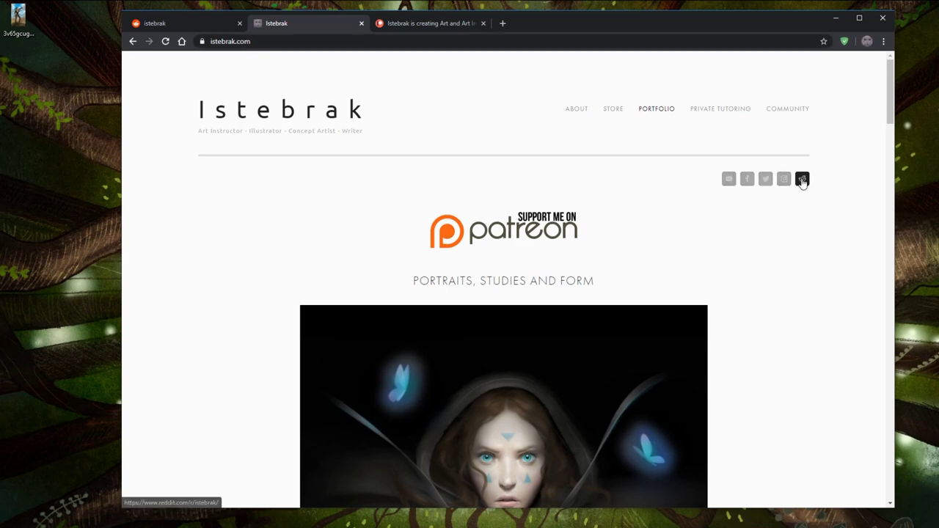
- Browse the newest critique posts and the community sections on the r/istebrak subreddit
{"action": "left_click", "coordinate": [138, 23]}
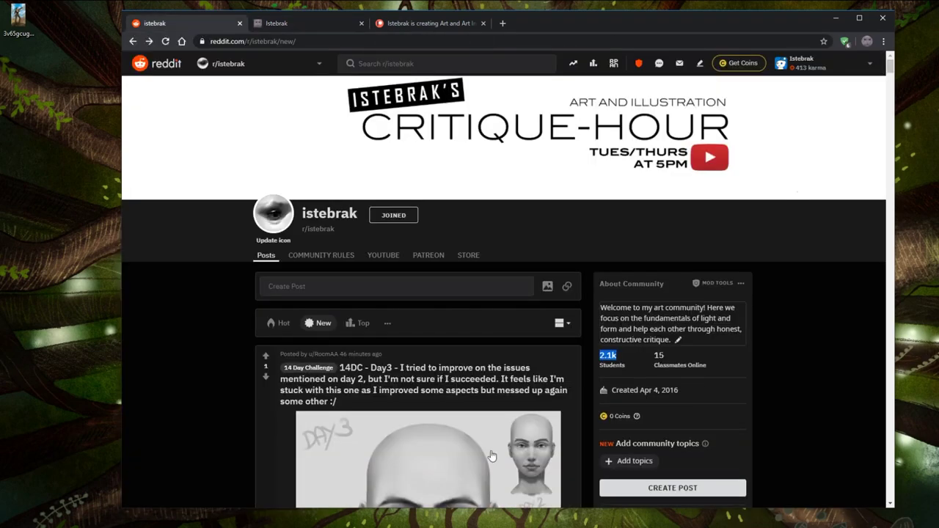
{"action": "scroll", "coordinate": [220, 382], "scroll_direction": "down", "scroll_amount": 2}
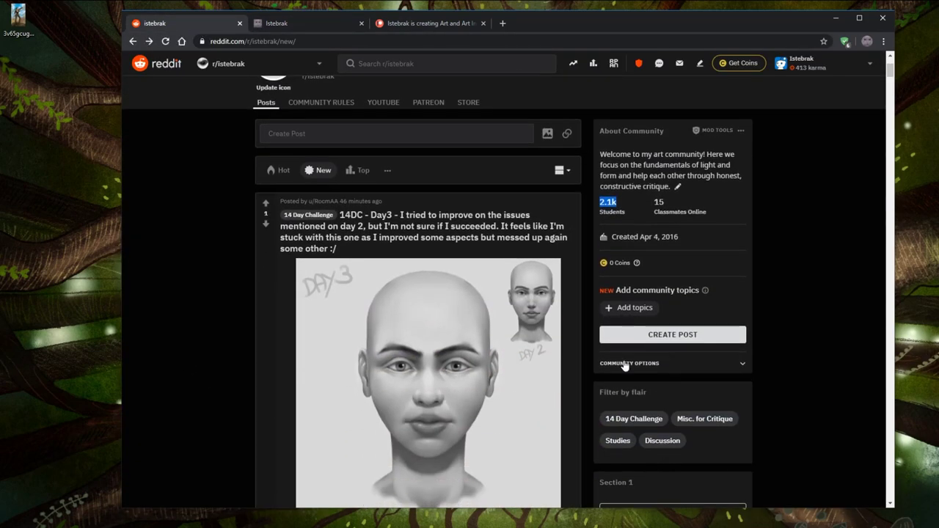
{"action": "left_click", "coordinate": [584, 271]}
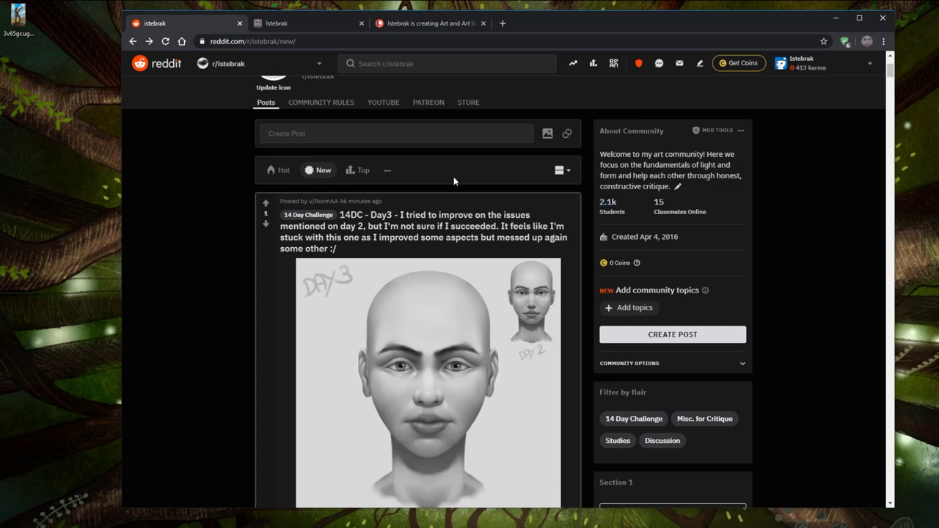
{"action": "scroll", "coordinate": [622, 410], "scroll_direction": "down", "scroll_amount": 4}
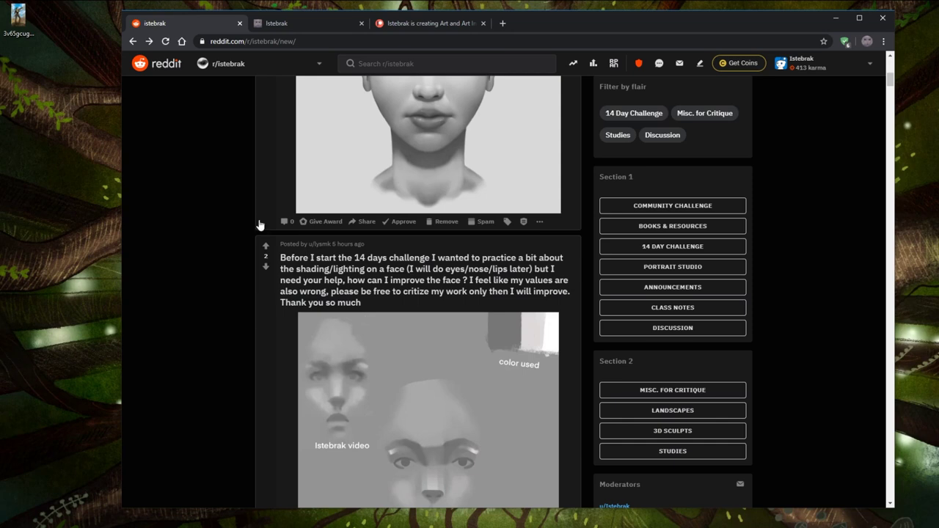
{"action": "scroll", "coordinate": [238, 294], "scroll_direction": "down", "scroll_amount": 3}
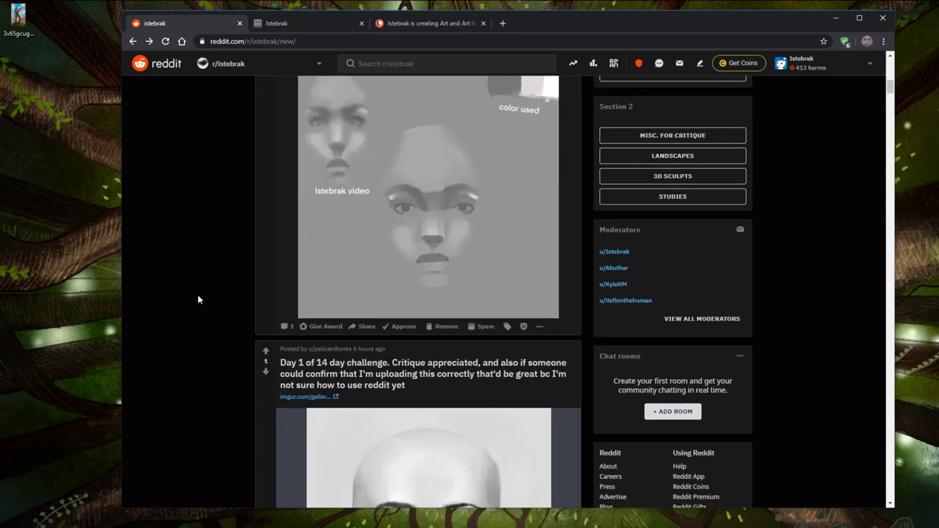
{"action": "scroll", "coordinate": [197, 299], "scroll_direction": "down", "scroll_amount": 3}
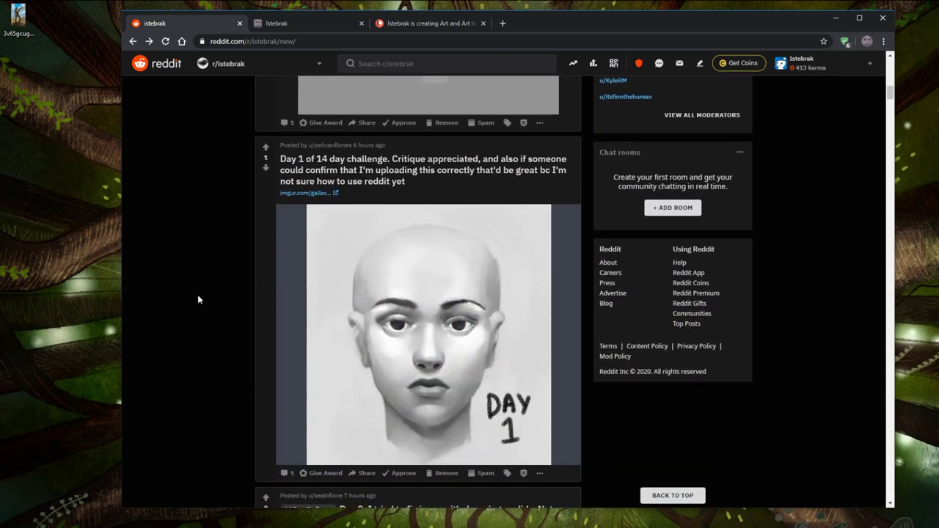
{"action": "scroll", "coordinate": [197, 300], "scroll_direction": "up", "scroll_amount": 1}
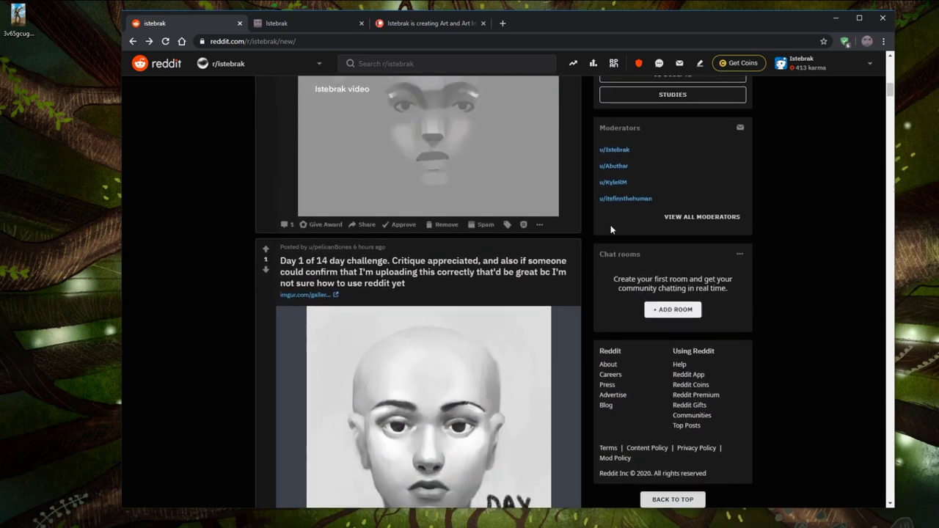
- Preview the desktop image 3v65gcugwqa41.png in the photo viewer and close it again
{"action": "left_click", "coordinate": [15, 22]}
{"action": "double_click", "coordinate": [14, 22]}
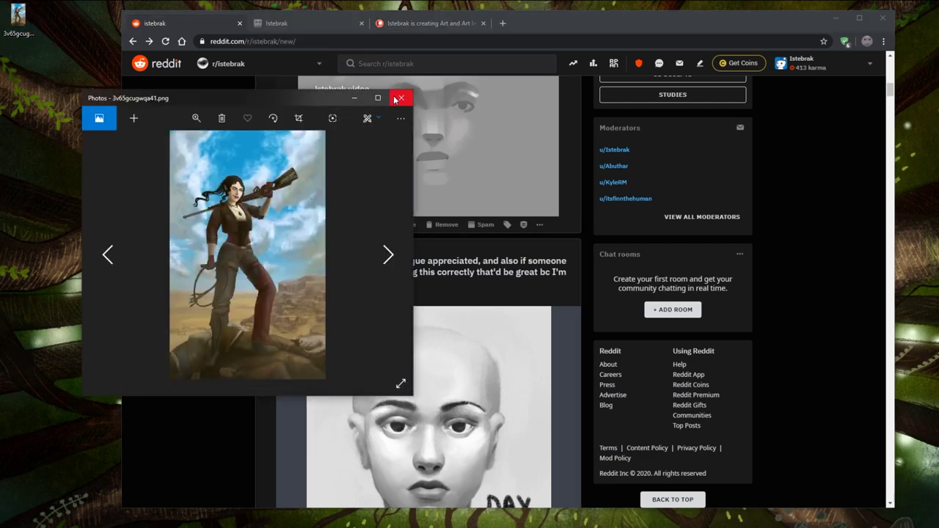
{"action": "left_click", "coordinate": [396, 98]}
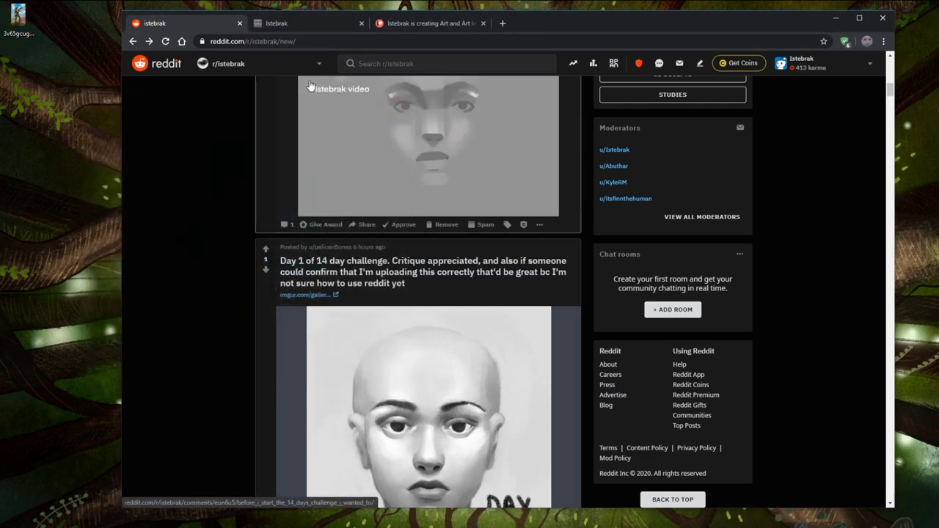
{"action": "left_click", "coordinate": [301, 22]}
{"action": "left_click", "coordinate": [334, 5]}
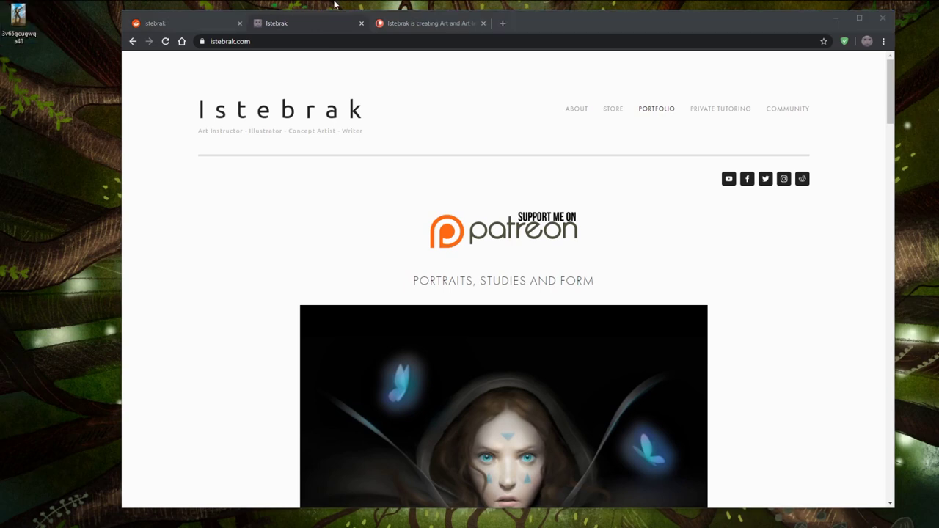
{"action": "left_click", "coordinate": [937, 527]}
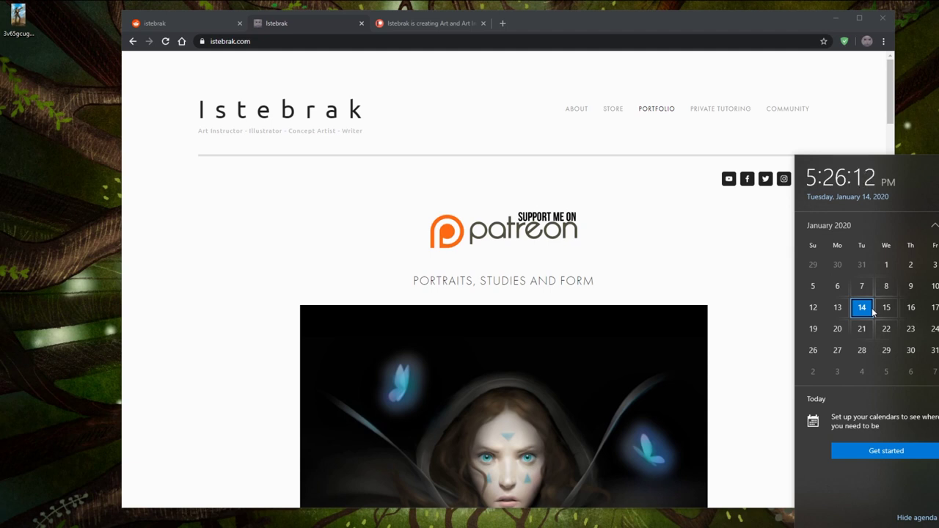
{"action": "left_click", "coordinate": [158, 23]}
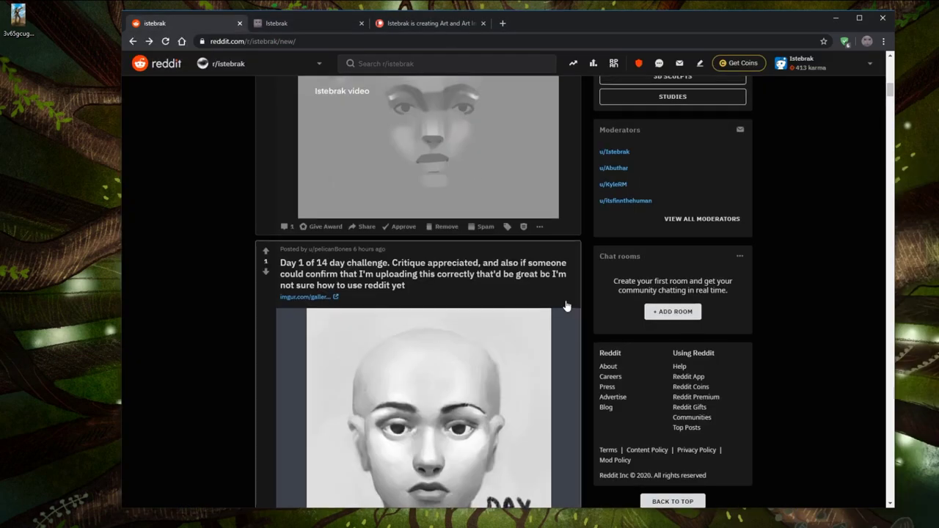
{"action": "scroll", "coordinate": [579, 311], "scroll_direction": "up", "scroll_amount": 15}
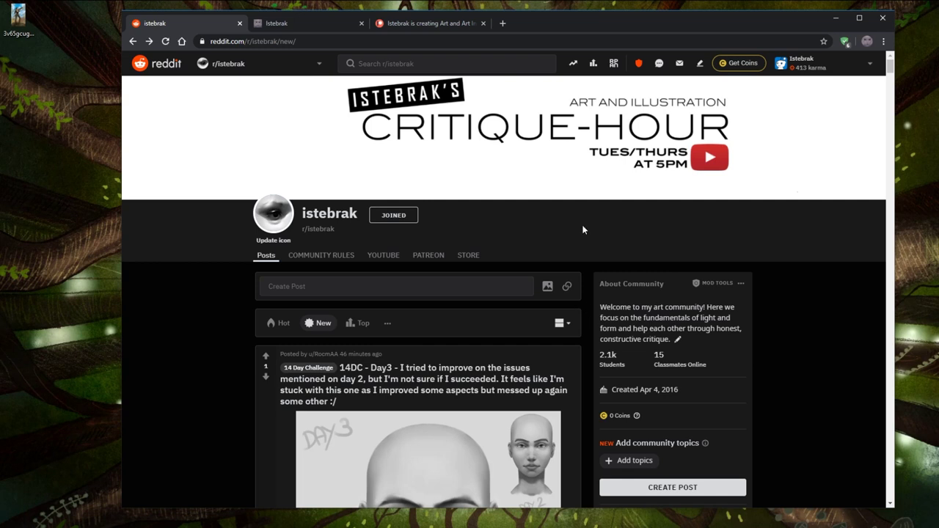
{"action": "left_click", "coordinate": [413, 3]}
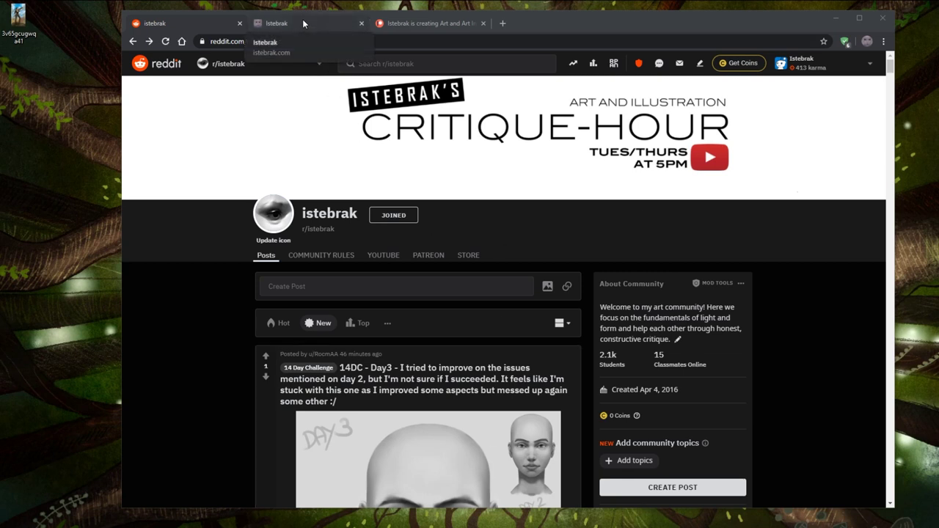
{"action": "left_click", "coordinate": [938, 527]}
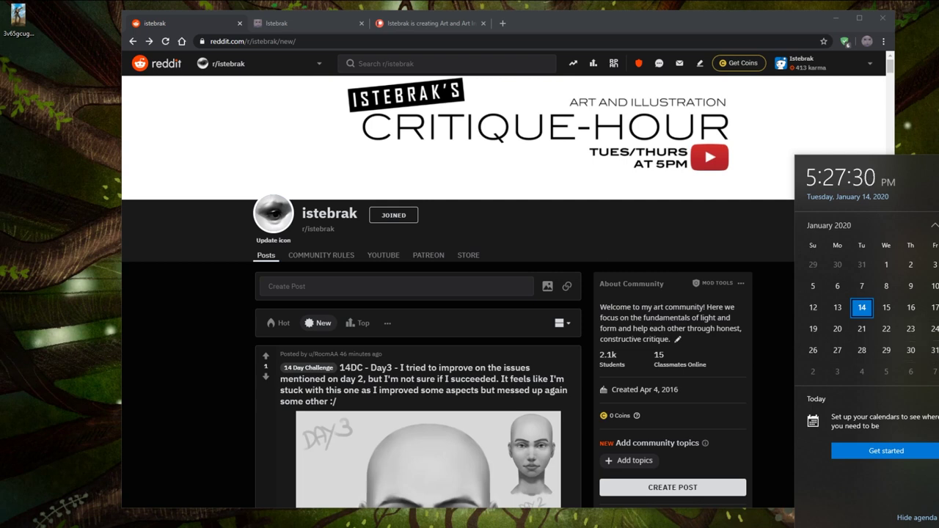
{"action": "mouse_move", "coordinate": [110, 523]}
{"action": "left_click", "coordinate": [551, 5]}
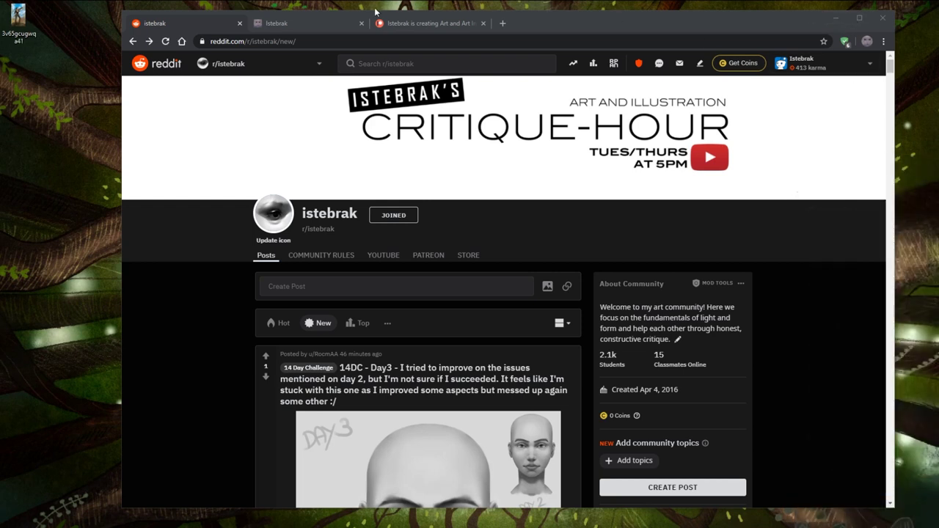
- Minimize the browser and switch to Adobe Photoshop
{"action": "left_click", "coordinate": [837, 18]}
{"action": "key", "text": "super"}
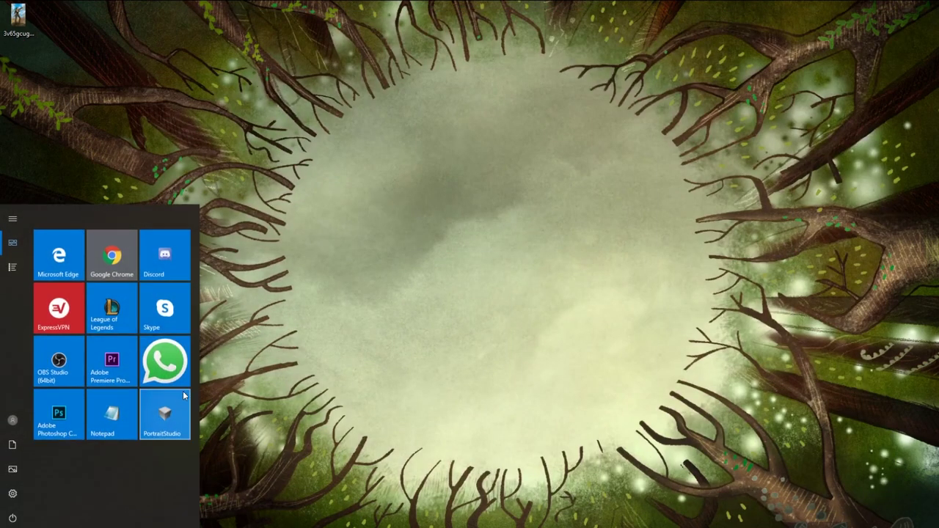
{"action": "left_click", "coordinate": [70, 426]}
- Open the desktop image 3v65gcugwqa41.png in the Photos viewer, enlarge its window and place it over Photoshop
{"action": "left_click", "coordinate": [13, 19]}
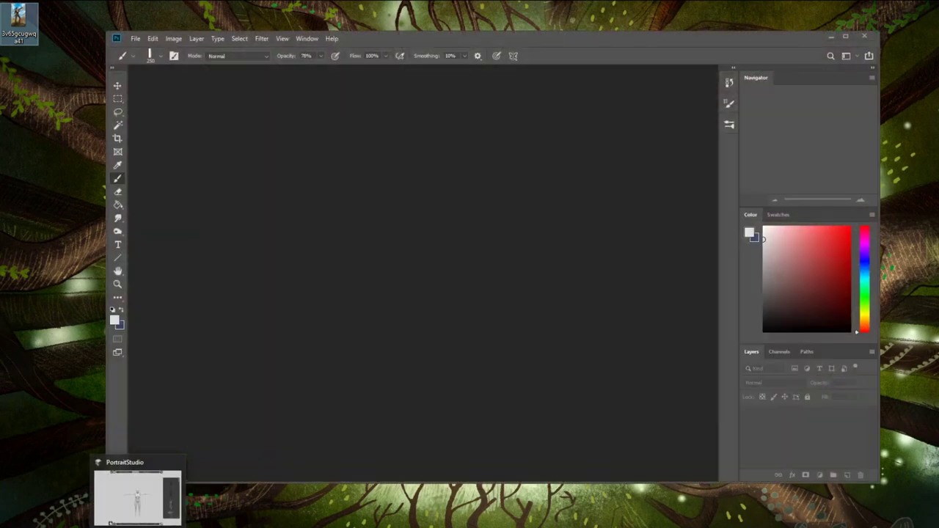
{"action": "double_click", "coordinate": [14, 11]}
{"action": "left_click_drag", "start_coordinate": [260, 93], "coordinate": [191, 45]}
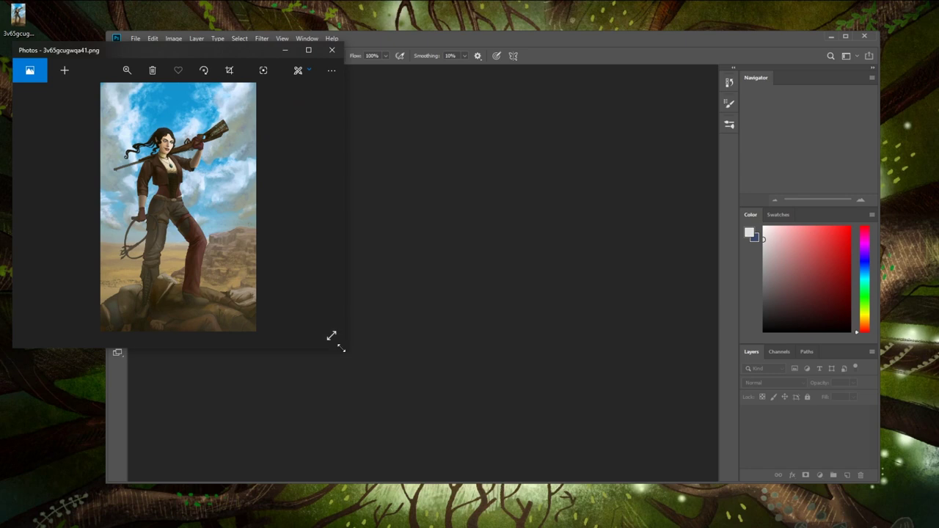
{"action": "left_click_drag", "start_coordinate": [347, 352], "coordinate": [358, 522]}
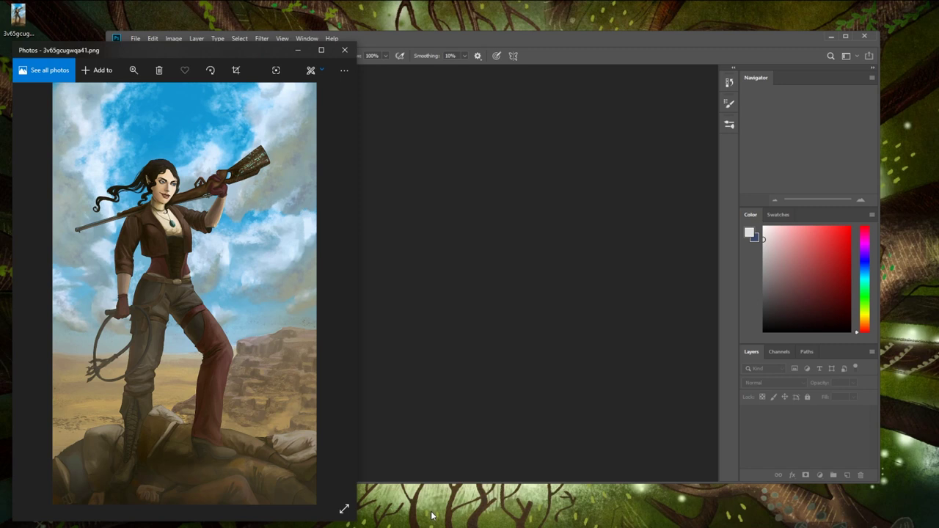
{"action": "left_click_drag", "start_coordinate": [239, 56], "coordinate": [378, 35]}
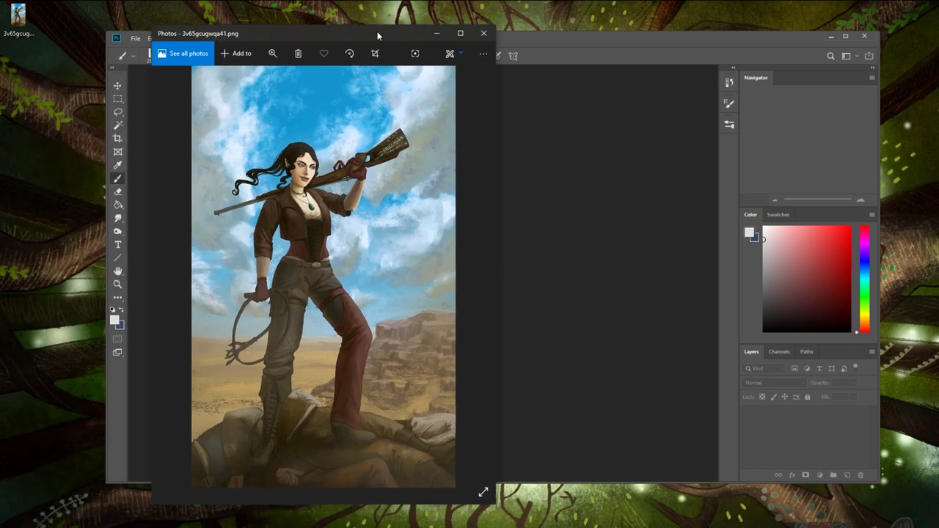
{"action": "left_click_drag", "start_coordinate": [377, 35], "coordinate": [379, 35]}
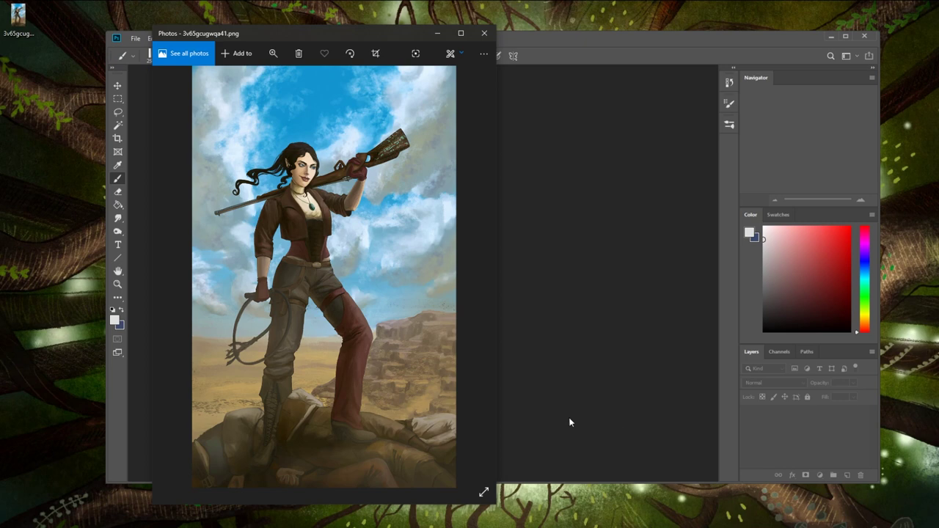
- Move the Photos and PortraitStudio windows apart and show the painting full screen
{"action": "left_click_drag", "start_coordinate": [355, 40], "coordinate": [235, 37]}
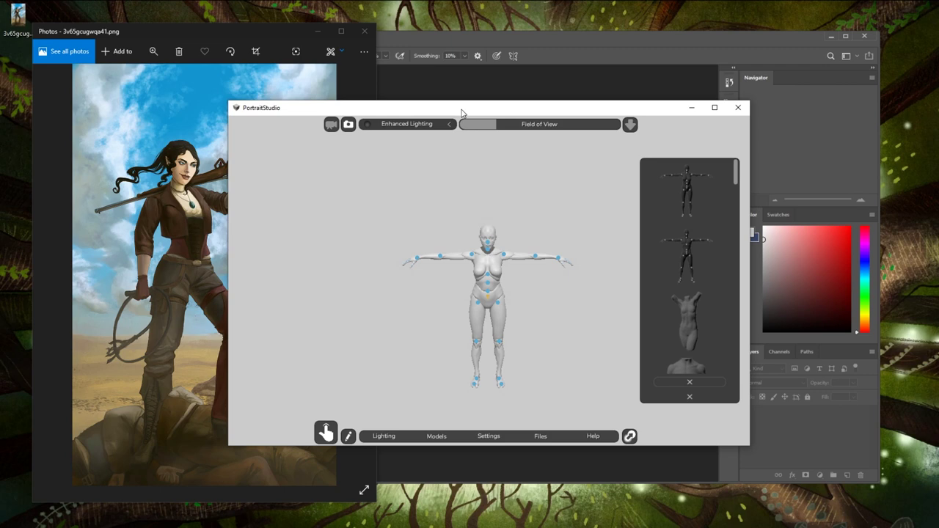
{"action": "left_click_drag", "start_coordinate": [461, 109], "coordinate": [515, 21]}
{"action": "left_click_drag", "start_coordinate": [268, 33], "coordinate": [200, 33]}
{"action": "left_click", "coordinate": [297, 488]}
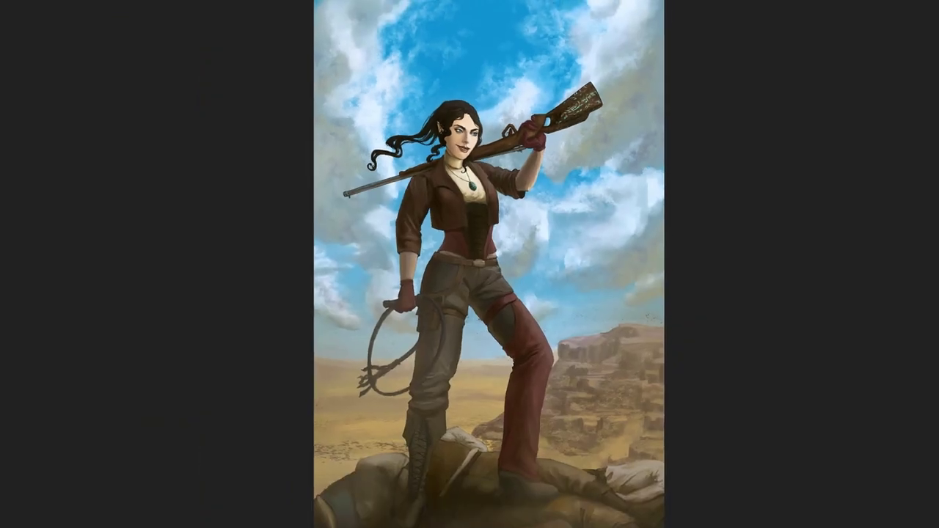
- Leave the full-screen view of the painting and enlarge the PortraitStudio window beside it
{"action": "key", "text": "Escape"}
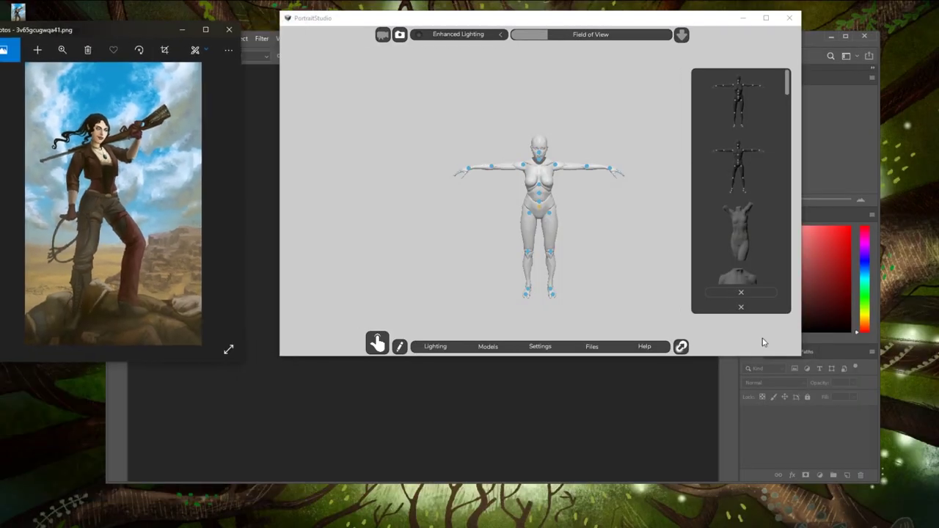
{"action": "left_click_drag", "start_coordinate": [608, 25], "coordinate": [580, 40]}
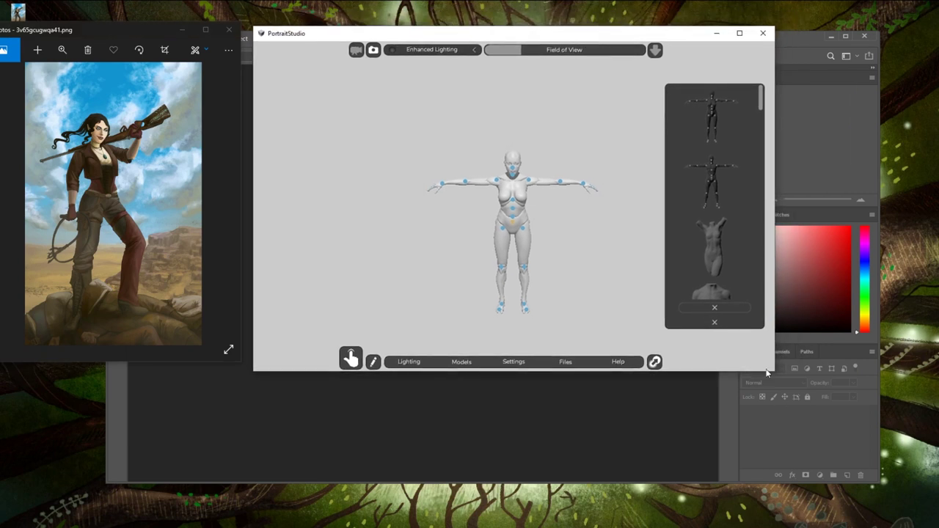
{"action": "left_click_drag", "start_coordinate": [775, 370], "coordinate": [919, 511]}
- Set the mannequin's pelvis control to rotation and frame the whole figure larger in a slightly turned three-quarter view like the painting
{"action": "left_click", "coordinate": [584, 297]}
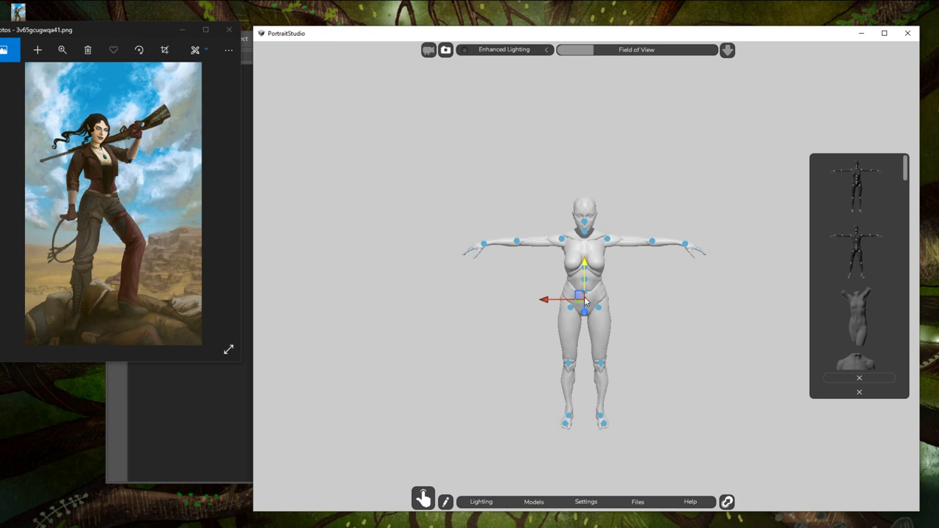
{"action": "left_click", "coordinate": [585, 300]}
{"action": "left_click", "coordinate": [585, 301]}
{"action": "left_click", "coordinate": [586, 300]}
{"action": "left_click", "coordinate": [427, 501]}
{"action": "left_click_drag", "start_coordinate": [585, 465], "coordinate": [613, 449]}
{"action": "left_click_drag", "start_coordinate": [510, 464], "coordinate": [419, 455]}
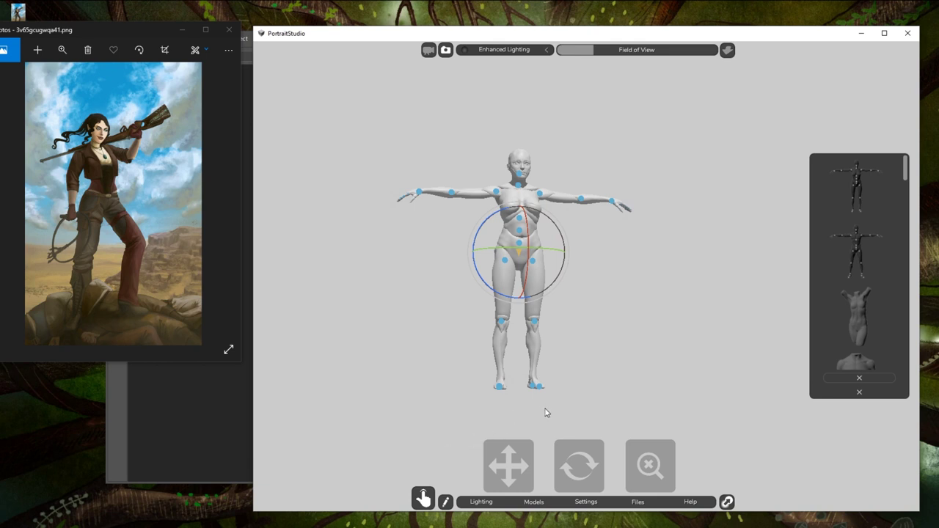
{"action": "left_click_drag", "start_coordinate": [515, 463], "coordinate": [525, 477]}
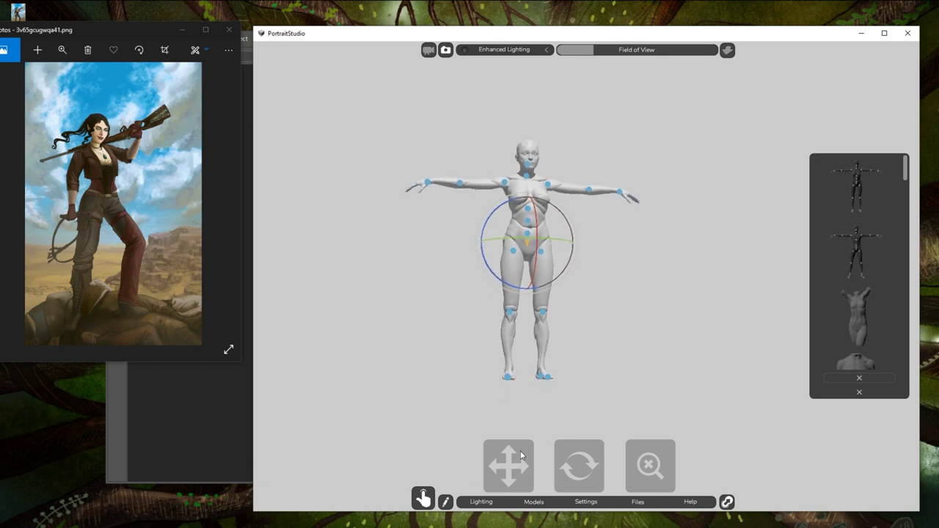
{"action": "mouse_move", "coordinate": [582, 471]}
{"action": "left_mouse_down"}
{"action": "mouse_move", "coordinate": [589, 477]}
{"action": "mouse_move", "coordinate": [595, 465]}
{"action": "left_mouse_up"}
{"action": "left_click_drag", "start_coordinate": [512, 464], "coordinate": [518, 465]}
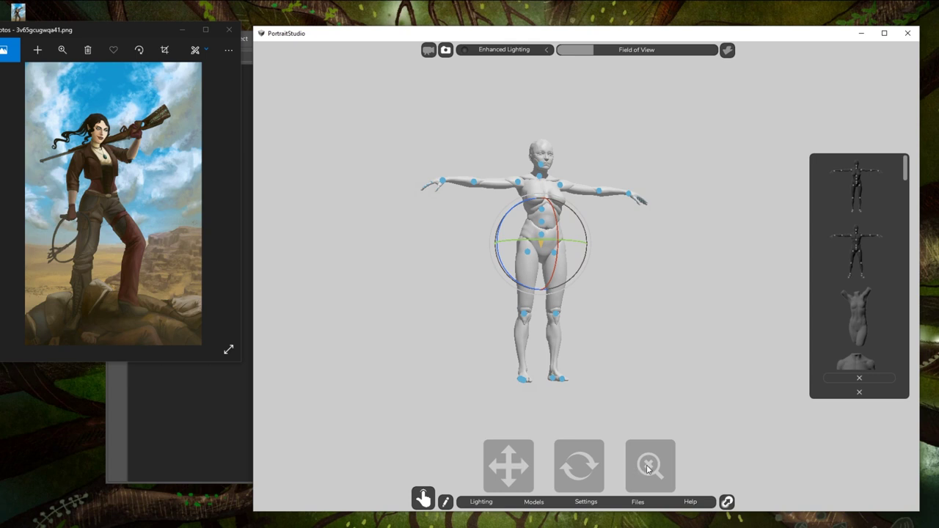
{"action": "left_click_drag", "start_coordinate": [648, 468], "coordinate": [652, 467]}
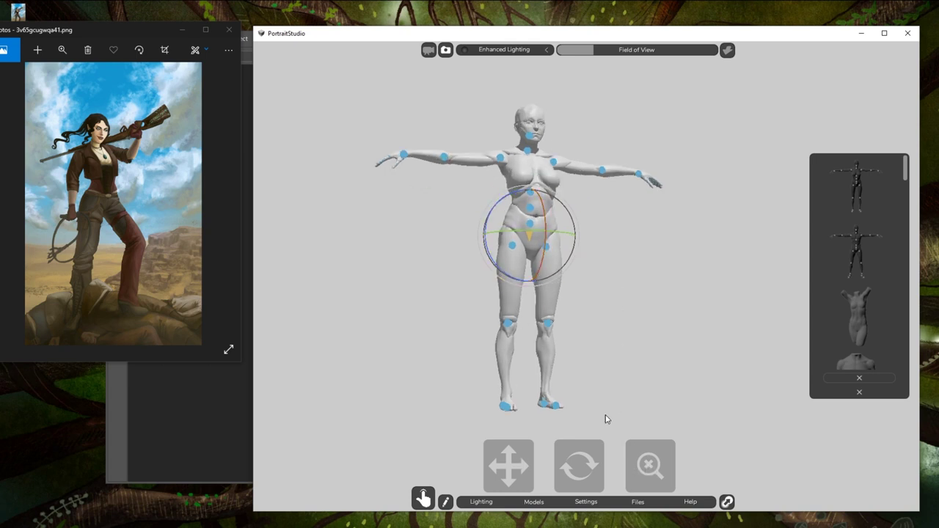
{"action": "left_click_drag", "start_coordinate": [582, 456], "coordinate": [587, 464]}
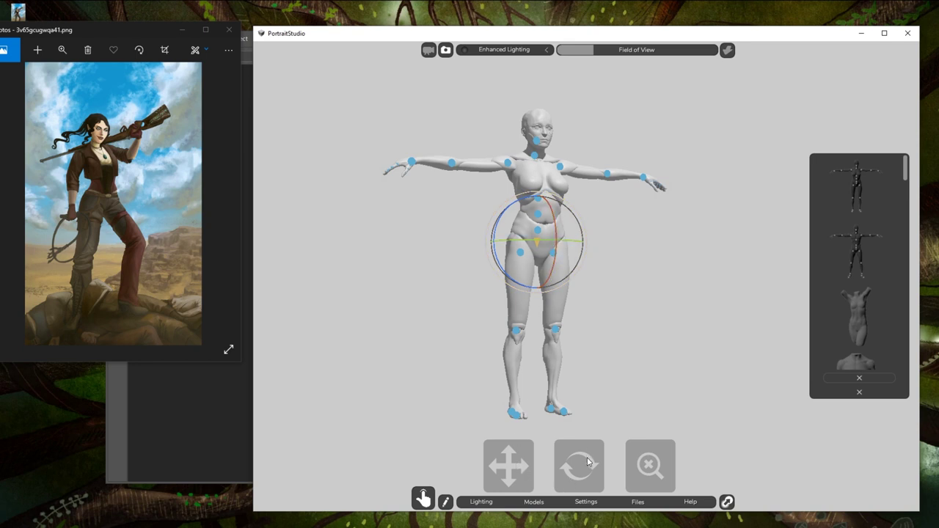
{"action": "mouse_move", "coordinate": [587, 460]}
{"action": "left_mouse_down"}
{"action": "mouse_move", "coordinate": [573, 473]}
{"action": "mouse_move", "coordinate": [584, 452]}
{"action": "mouse_move", "coordinate": [571, 468]}
{"action": "left_mouse_up"}
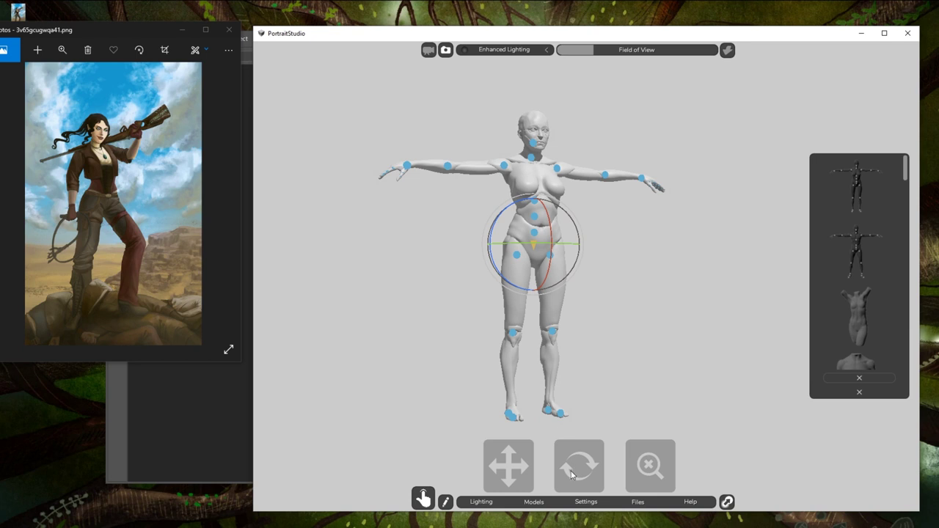
- Raise the mannequin's left thigh forward at the hip and bend the left knee so the shin hangs down
{"action": "left_click", "coordinate": [649, 266]}
{"action": "left_click", "coordinate": [534, 217]}
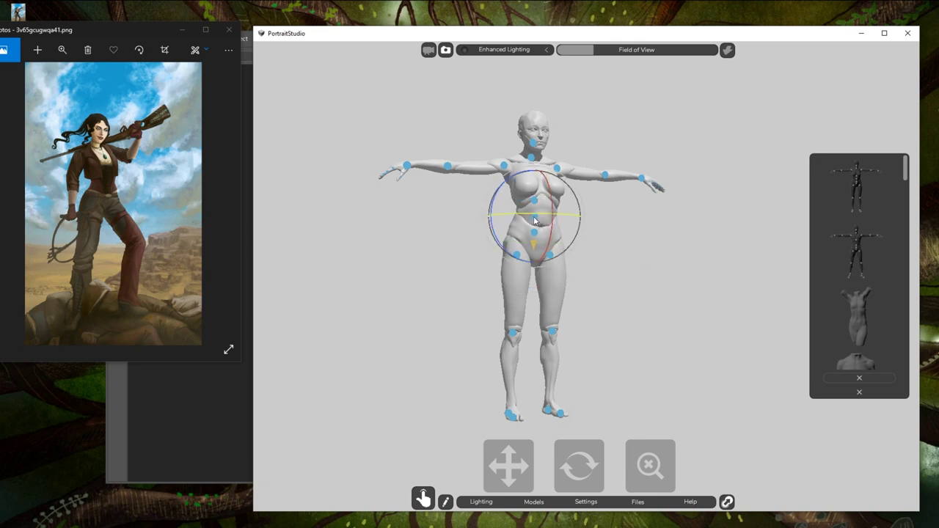
{"action": "left_click", "coordinate": [548, 254]}
{"action": "left_click", "coordinate": [549, 255]}
{"action": "left_click_drag", "start_coordinate": [569, 273], "coordinate": [578, 212]}
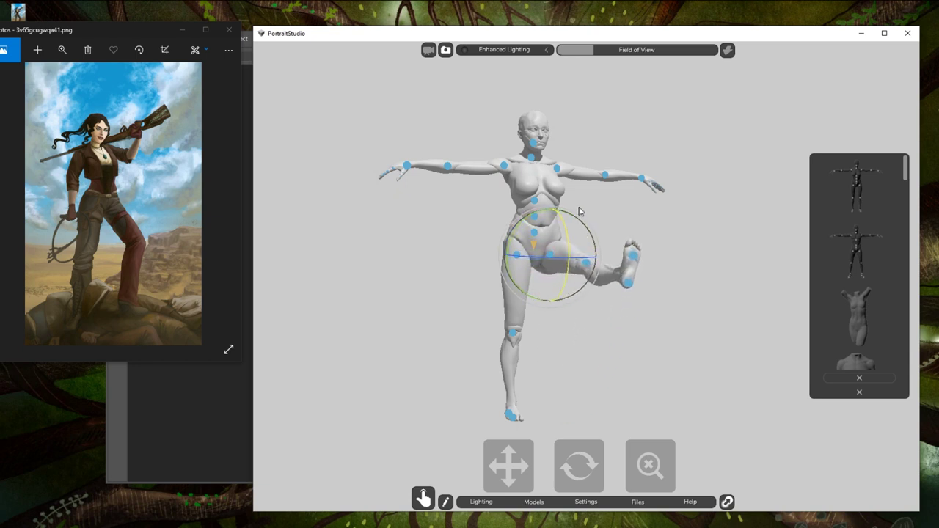
{"action": "left_click", "coordinate": [591, 262]}
{"action": "left_click_drag", "start_coordinate": [603, 242], "coordinate": [622, 298]}
{"action": "left_click", "coordinate": [709, 226]}
- Lower the mannequin's raised left thigh at the hip so the knee sits below hip height
{"action": "left_click", "coordinate": [550, 255]}
{"action": "left_click_drag", "start_coordinate": [566, 240], "coordinate": [567, 253]}
{"action": "left_click", "coordinate": [576, 255]}
{"action": "left_click", "coordinate": [550, 256]}
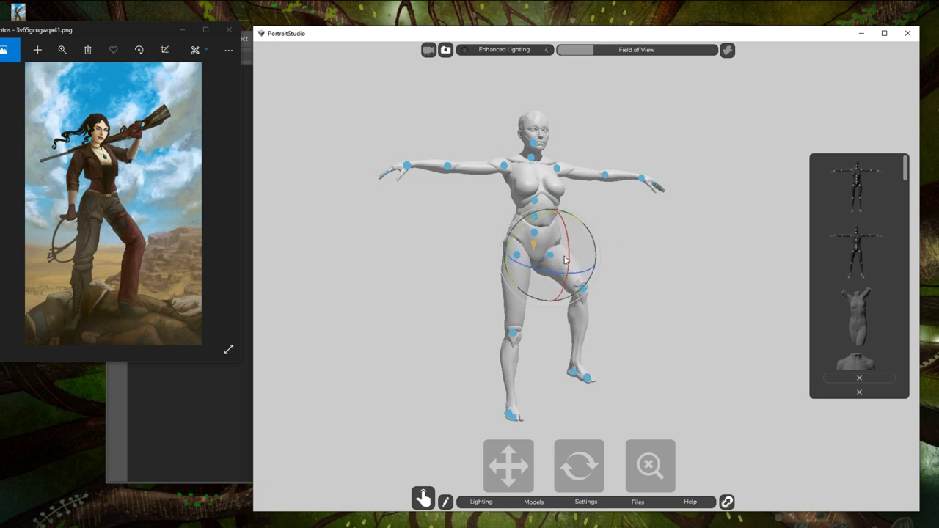
- Rotate the mannequin's left thigh outward at the hip, away from the standing leg
{"action": "key", "text": "w"}
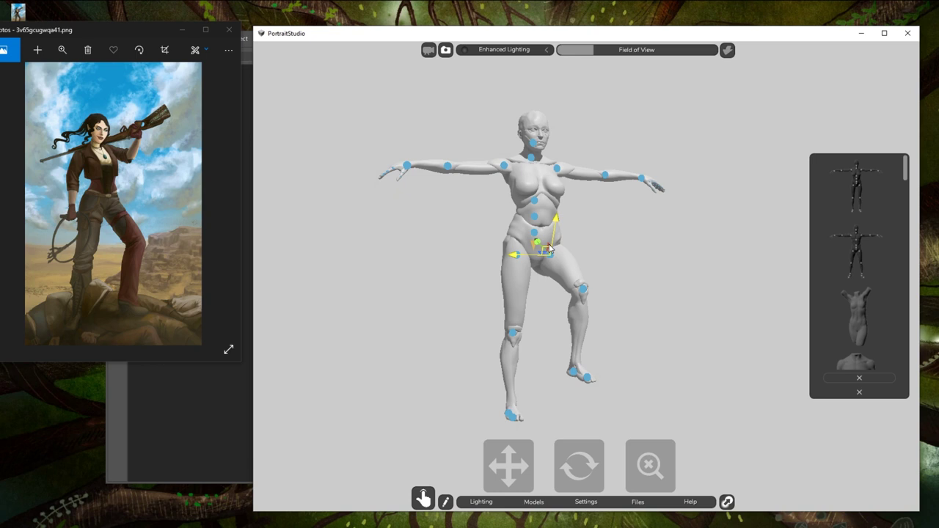
{"action": "left_click", "coordinate": [549, 251]}
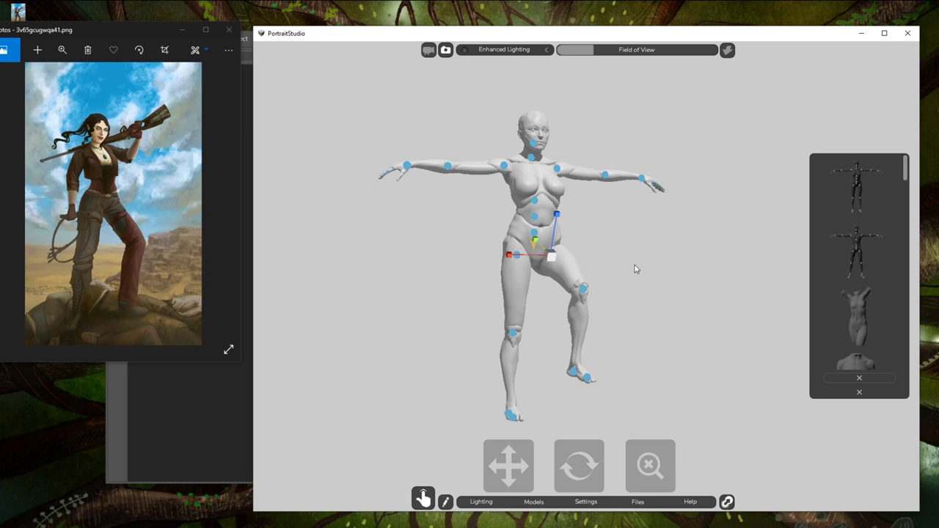
{"action": "key", "text": "e"}
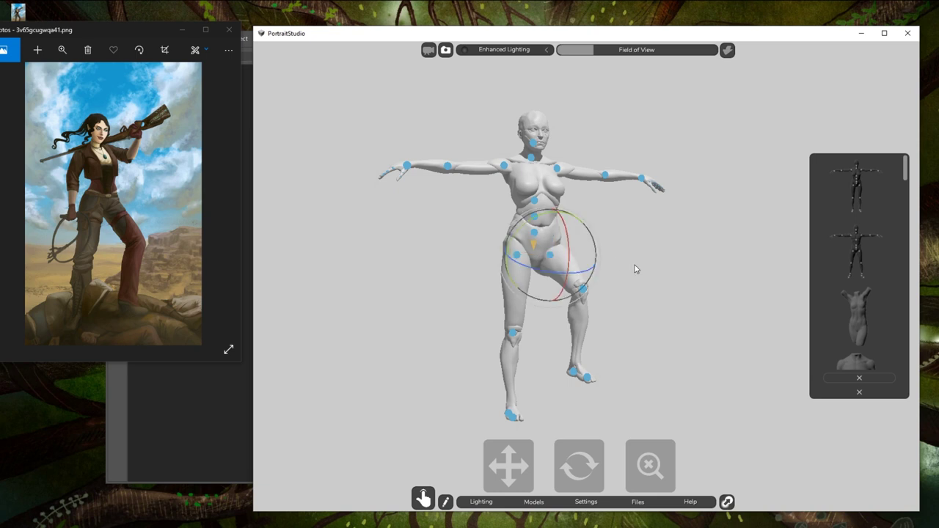
{"action": "left_click_drag", "start_coordinate": [571, 262], "coordinate": [546, 264]}
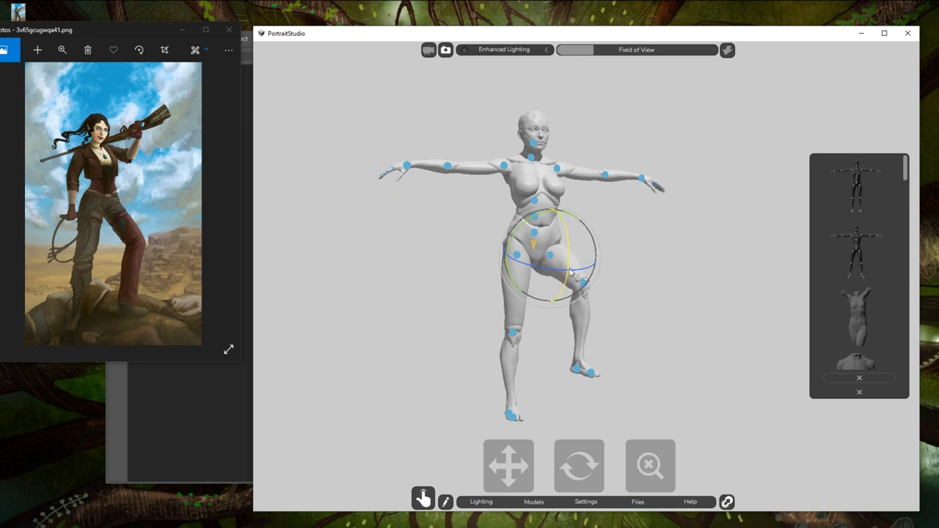
{"action": "left_click_drag", "start_coordinate": [543, 273], "coordinate": [549, 272]}
{"action": "left_click", "coordinate": [638, 231]}
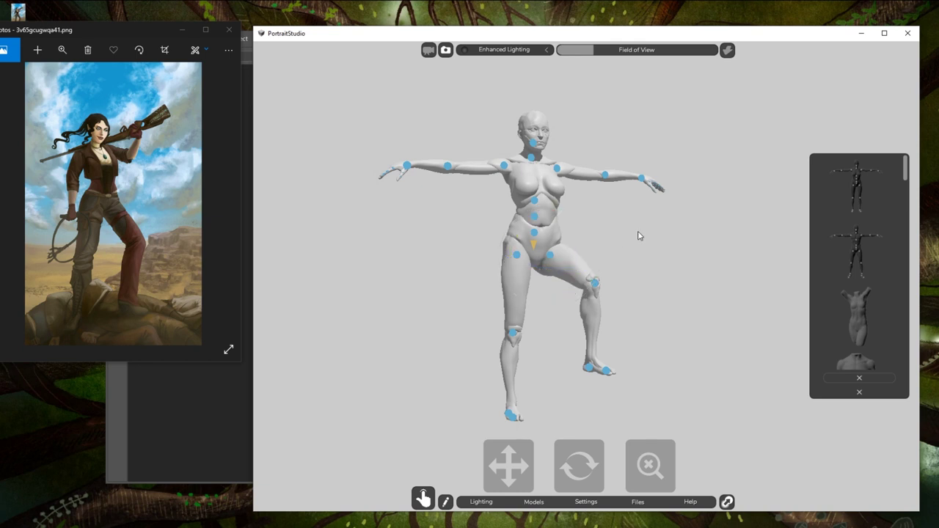
- Bend the mannequin's left knee slightly further back and turn the left thigh a little more outward
{"action": "left_click", "coordinate": [595, 284]}
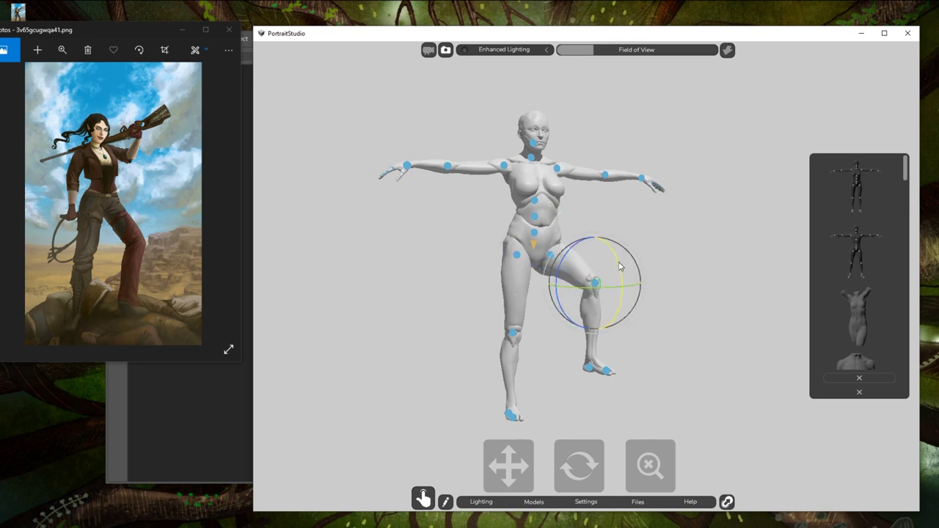
{"action": "left_click_drag", "start_coordinate": [620, 266], "coordinate": [623, 268]}
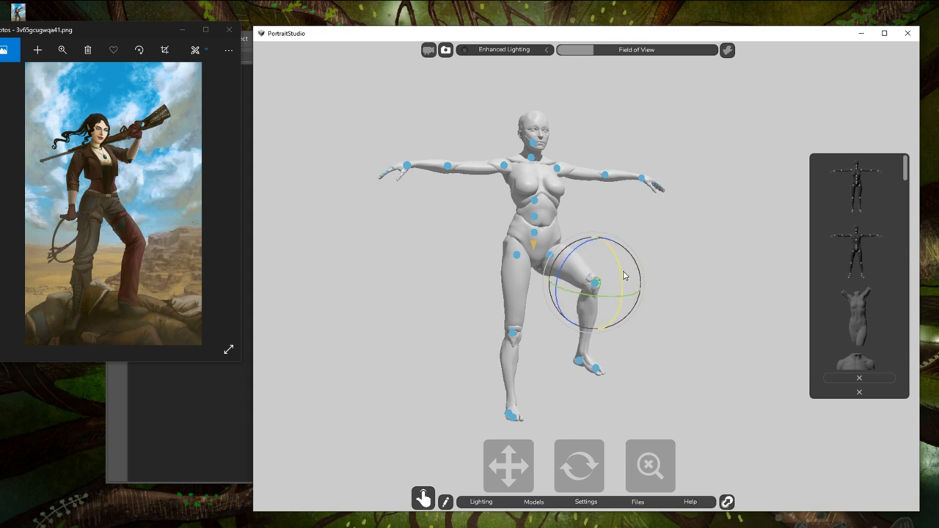
{"action": "left_click", "coordinate": [746, 311]}
{"action": "left_click", "coordinate": [549, 256]}
{"action": "left_click_drag", "start_coordinate": [565, 275], "coordinate": [569, 275]}
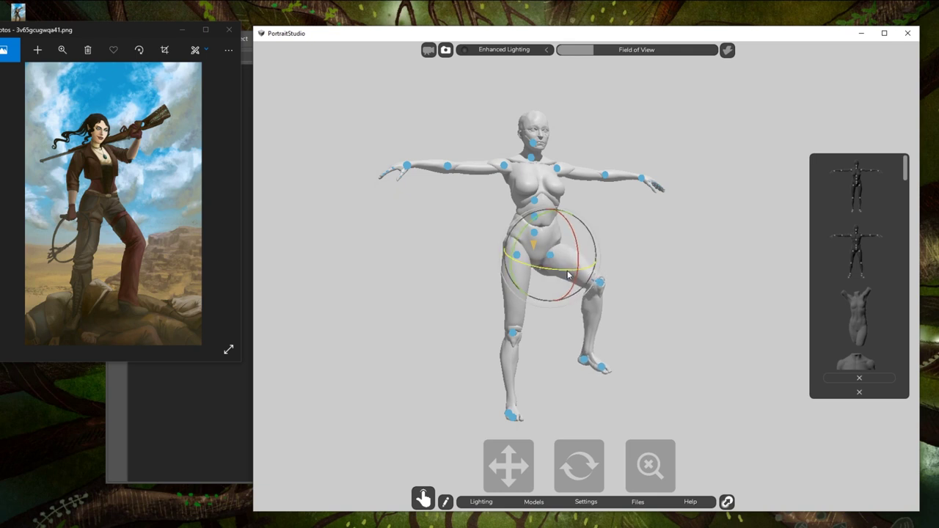
{"action": "left_click_drag", "start_coordinate": [567, 271], "coordinate": [566, 270]}
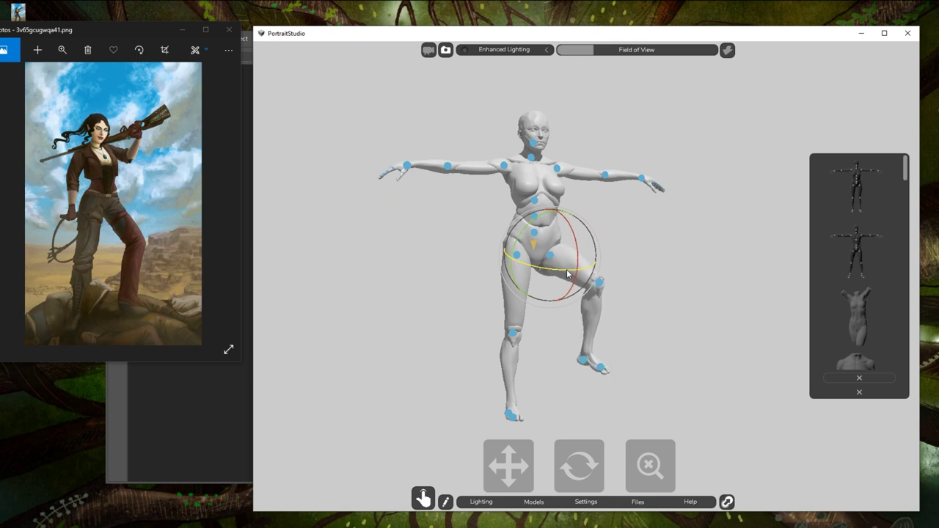
{"action": "left_click", "coordinate": [637, 283]}
{"action": "left_click", "coordinate": [600, 284]}
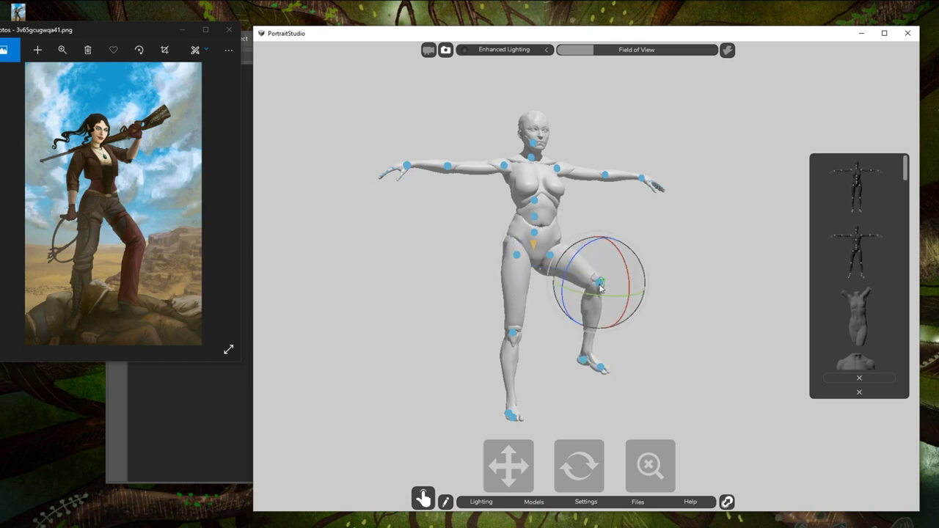
{"action": "left_click", "coordinate": [629, 360]}
- Rotate the mannequin's left ankle so the raised foot lies flat
{"action": "left_click", "coordinate": [583, 360]}
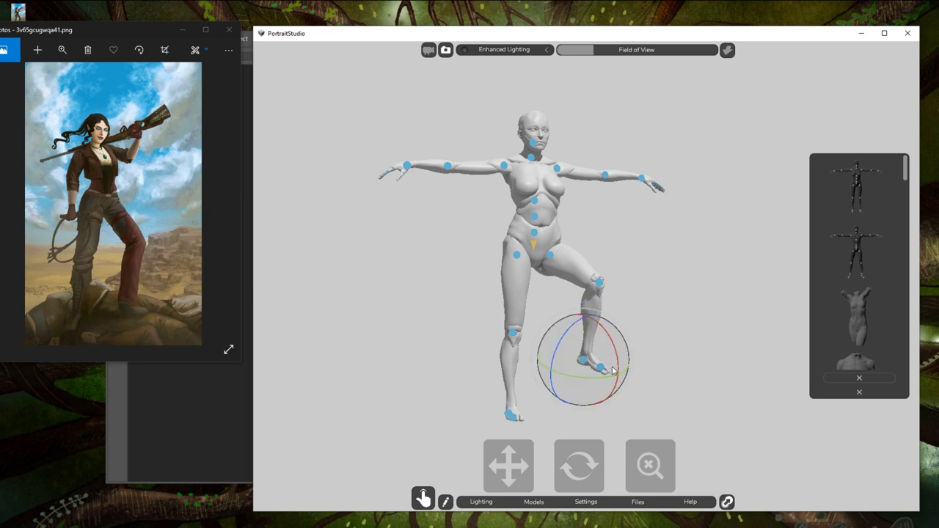
{"action": "left_click_drag", "start_coordinate": [618, 363], "coordinate": [612, 343]}
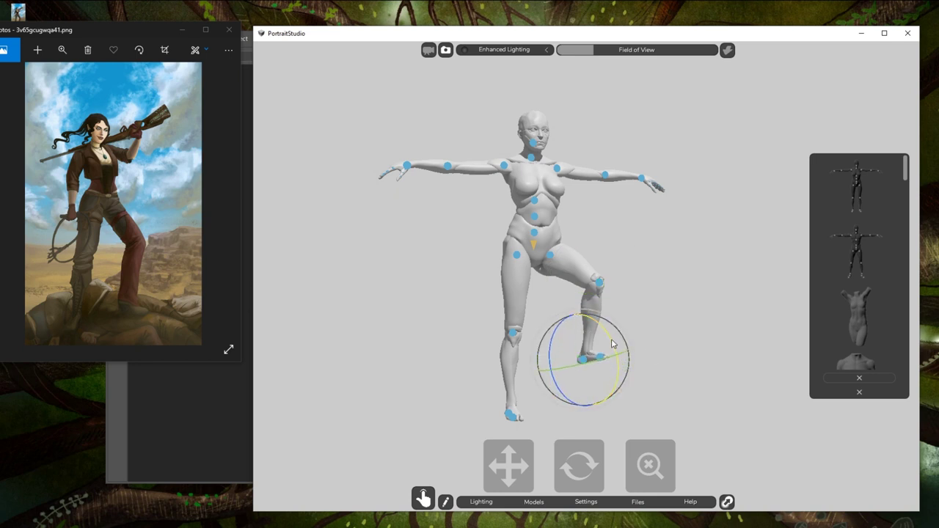
{"action": "left_click_drag", "start_coordinate": [612, 340], "coordinate": [613, 341]}
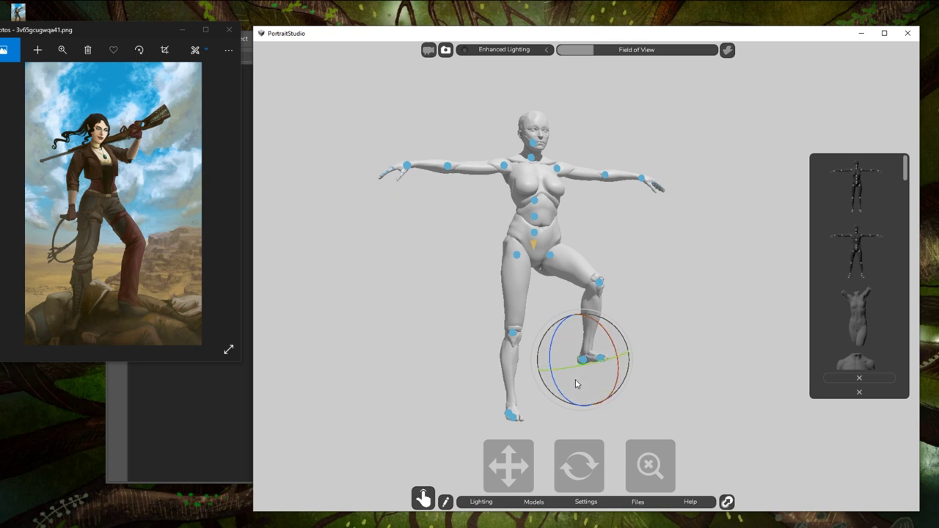
{"action": "left_click", "coordinate": [689, 308]}
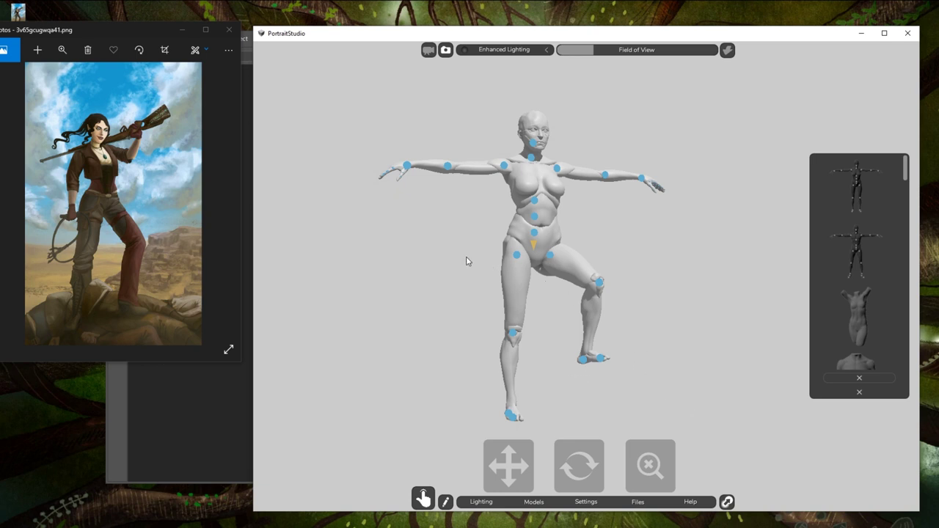
- Rotate the mannequin's right thigh at the hip to shift the standing leg slightly inward and turn its foot forward
{"action": "left_click", "coordinate": [517, 255]}
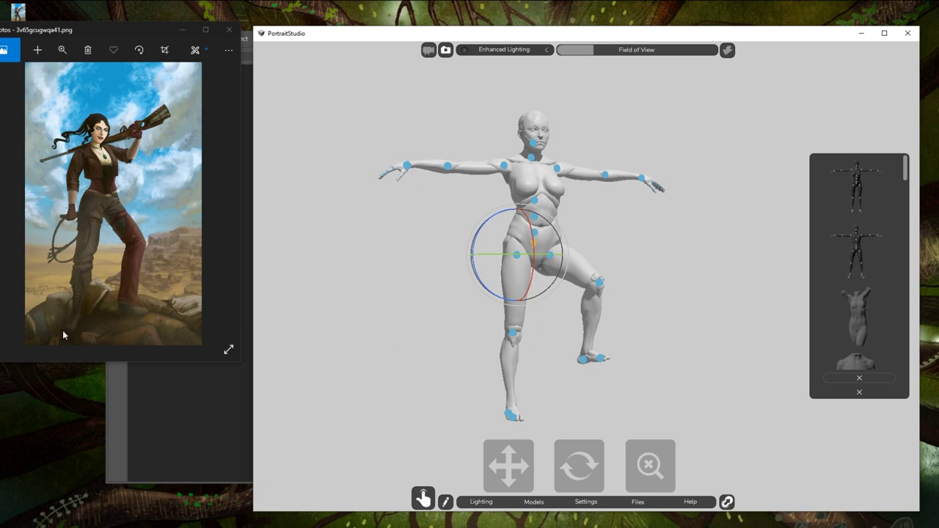
{"action": "left_click", "coordinate": [677, 244]}
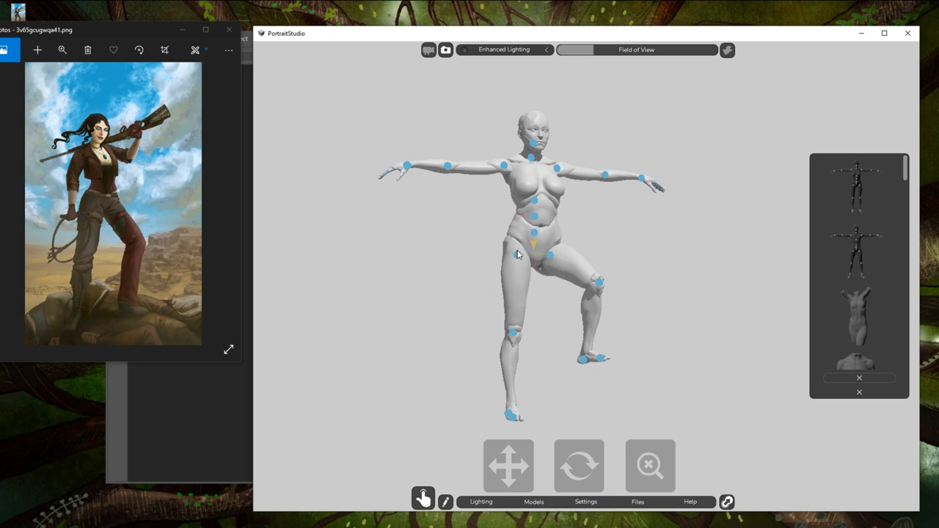
{"action": "left_click", "coordinate": [517, 256]}
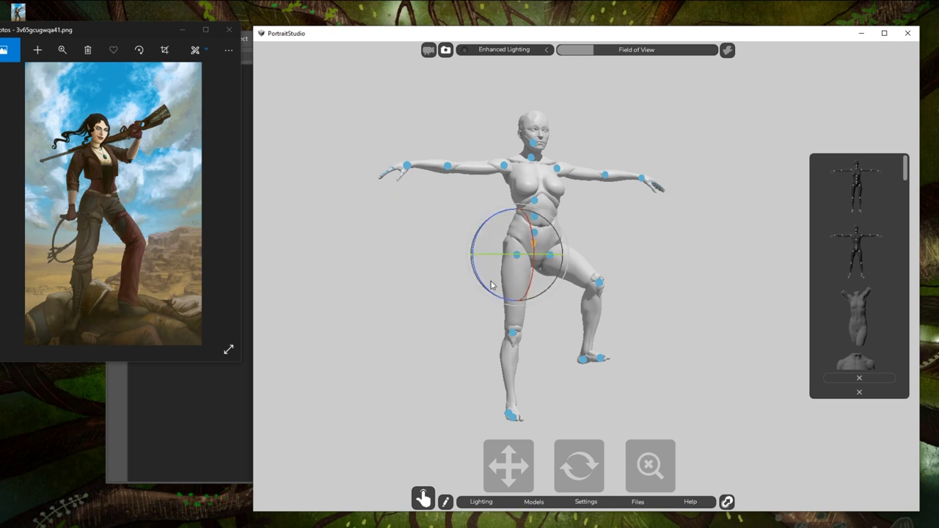
{"action": "left_click_drag", "start_coordinate": [481, 285], "coordinate": [481, 283]}
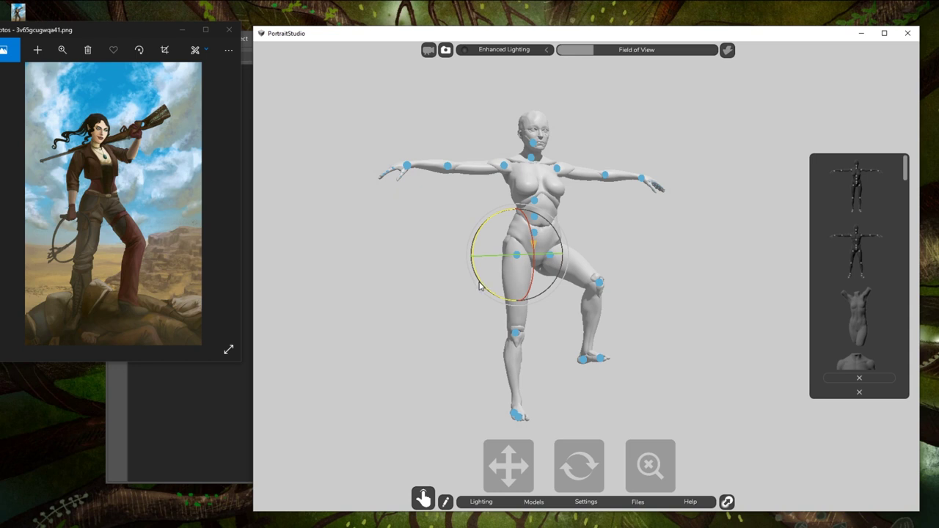
{"action": "left_click_drag", "start_coordinate": [537, 257], "coordinate": [536, 258]}
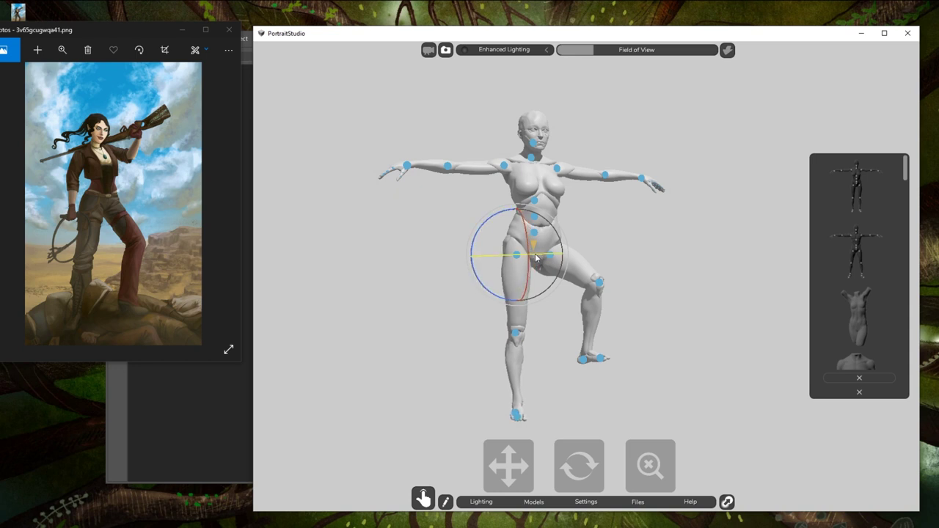
{"action": "left_click", "coordinate": [566, 363]}
- Bend the mannequin's right knee slightly backward and level the right foot
{"action": "left_click", "coordinate": [516, 334]}
{"action": "left_click_drag", "start_coordinate": [523, 310], "coordinate": [527, 317]}
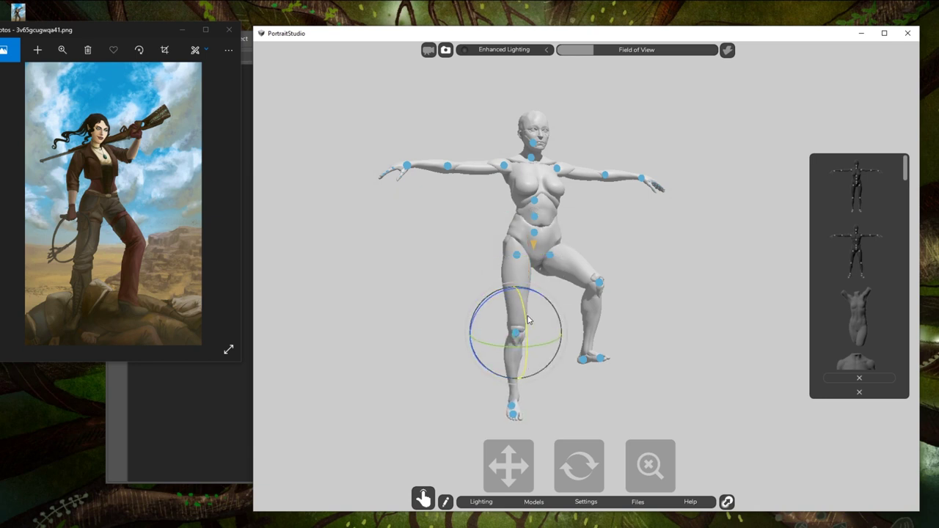
{"action": "mouse_move", "coordinate": [512, 407]}
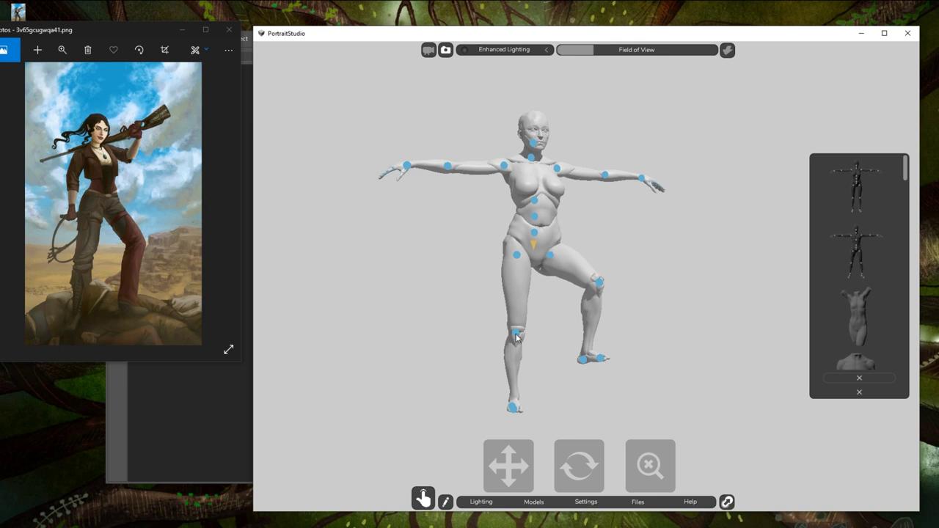
- Rotate the mannequin's right thigh slightly at the hip to nudge the standing foot toward the raised leg
{"action": "left_click", "coordinate": [517, 255]}
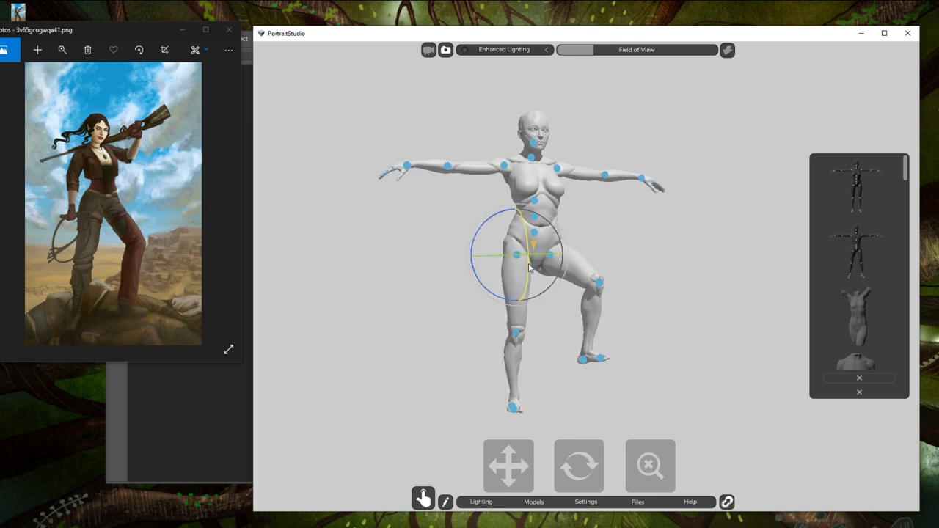
{"action": "left_click_drag", "start_coordinate": [528, 265], "coordinate": [527, 261]}
{"action": "left_click", "coordinate": [519, 334]}
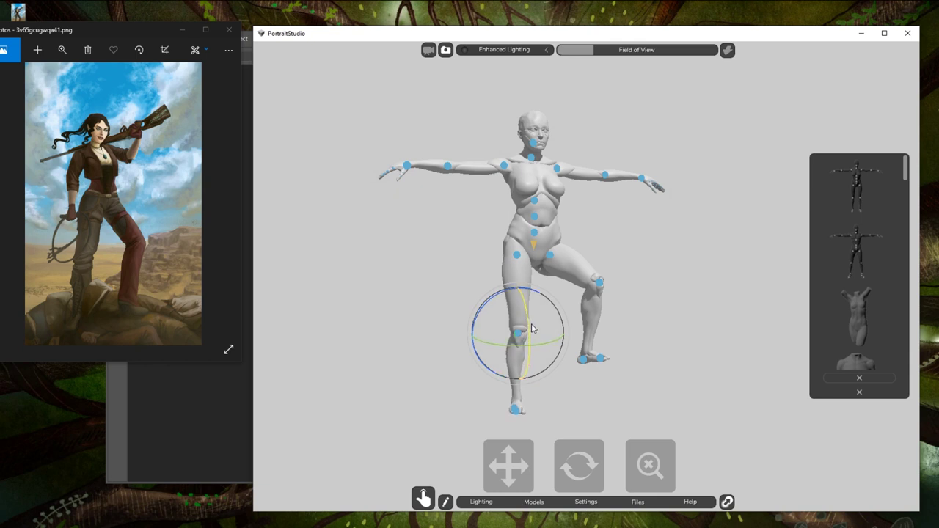
{"action": "left_click", "coordinate": [516, 408]}
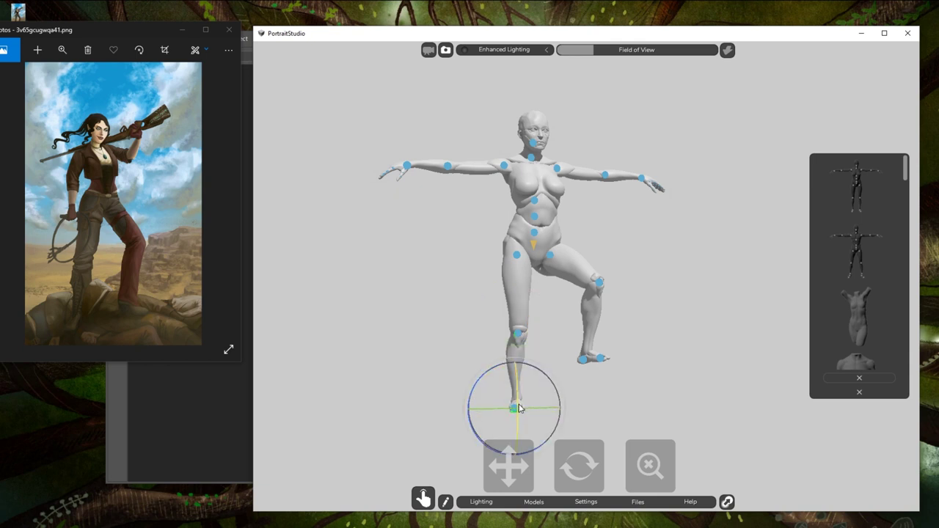
{"action": "left_click", "coordinate": [718, 261]}
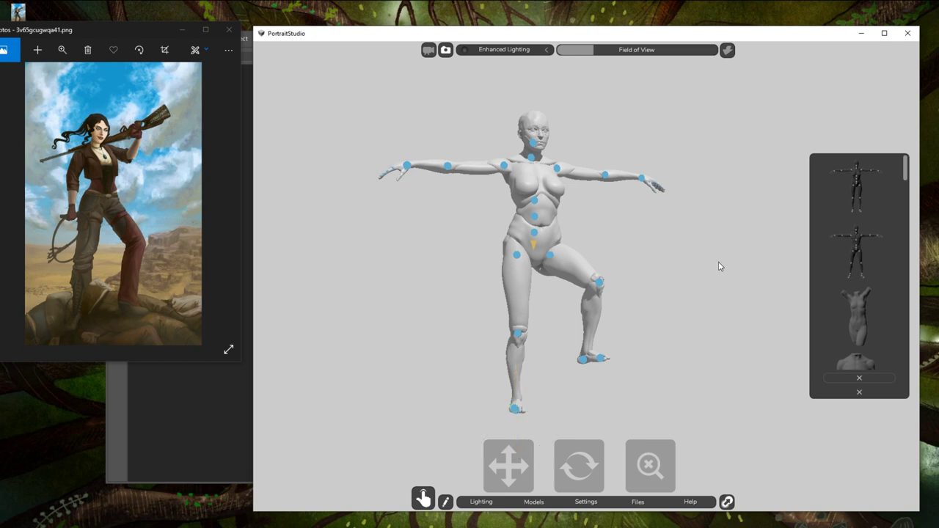
- Lean the mannequin's upper body slightly backward at the waist joint
{"action": "left_click", "coordinate": [539, 214]}
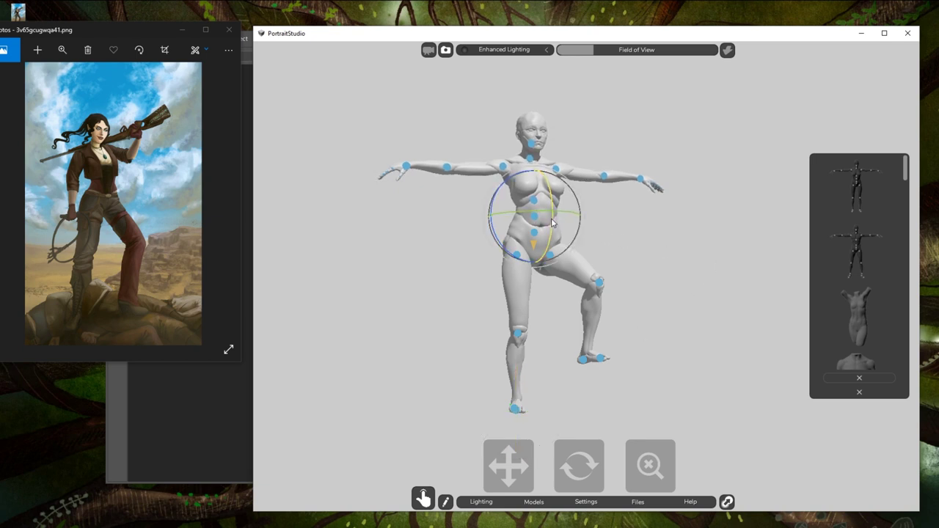
{"action": "left_click", "coordinate": [645, 111]}
{"action": "left_click", "coordinate": [530, 159]}
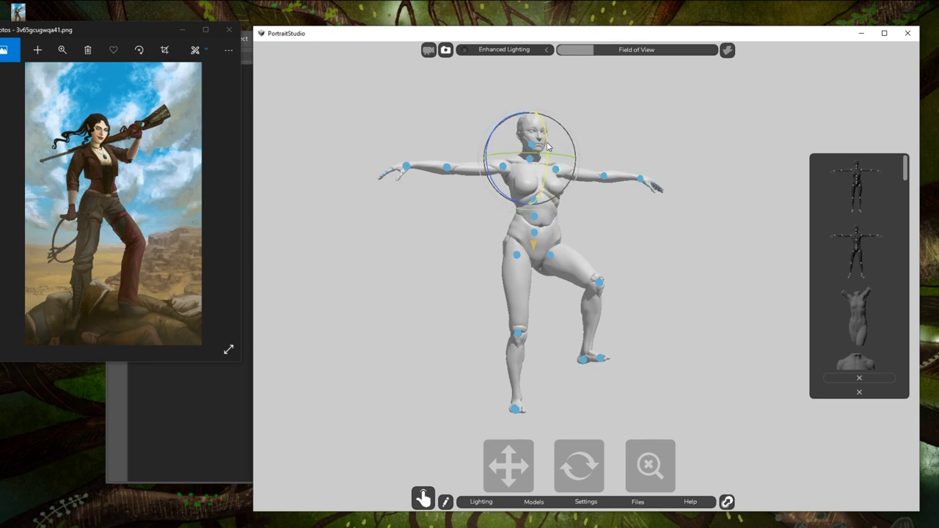
{"action": "left_click", "coordinate": [597, 115]}
- Turn the mannequin's head a little toward its left shoulder and adjust its tilt slightly
{"action": "left_click", "coordinate": [531, 145]}
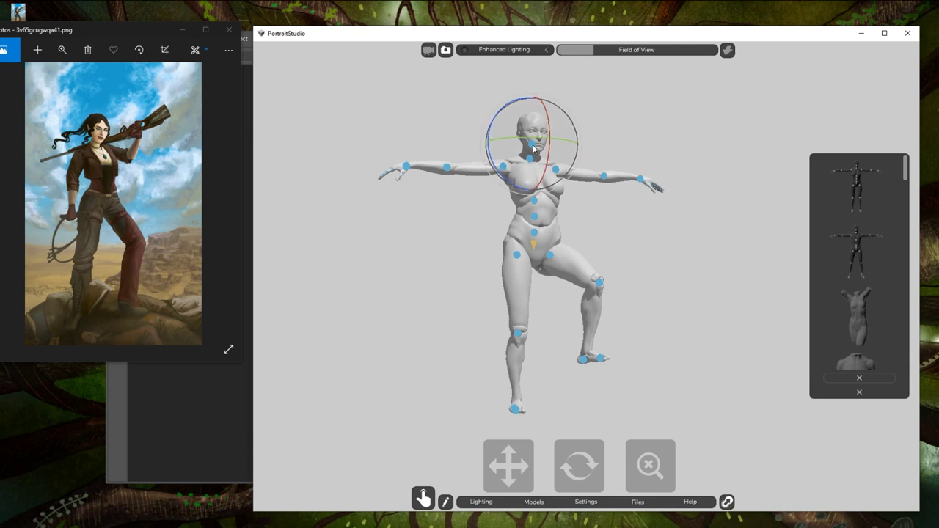
{"action": "left_click_drag", "start_coordinate": [556, 137], "coordinate": [562, 139]}
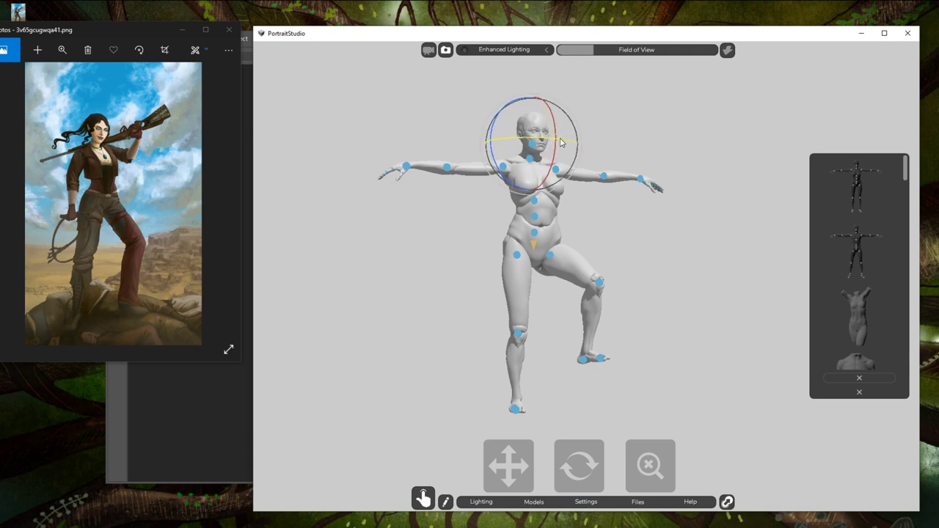
{"action": "left_click_drag", "start_coordinate": [495, 158], "coordinate": [496, 153]}
{"action": "left_click_drag", "start_coordinate": [554, 153], "coordinate": [556, 152]}
{"action": "left_click", "coordinate": [663, 115]}
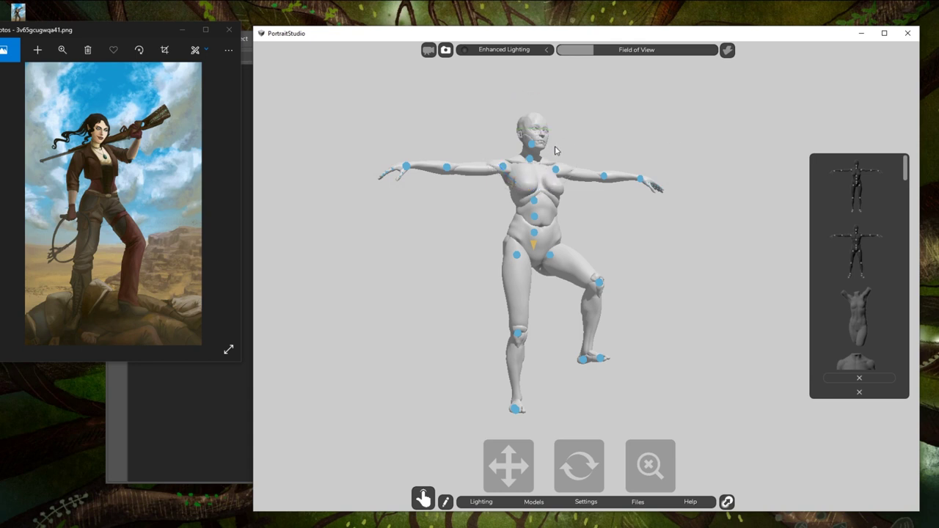
- Swing the mannequin's left arm at the shoulder so it extends more directly sideways
{"action": "left_click", "coordinate": [555, 170]}
{"action": "left_click_drag", "start_coordinate": [600, 169], "coordinate": [581, 167]}
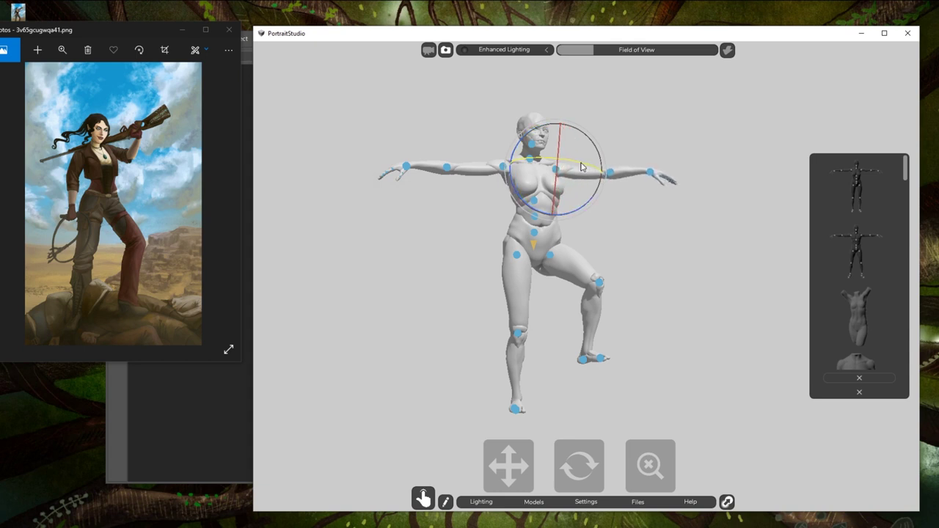
{"action": "left_click", "coordinate": [610, 171]}
{"action": "left_click_drag", "start_coordinate": [583, 469], "coordinate": [547, 468]}
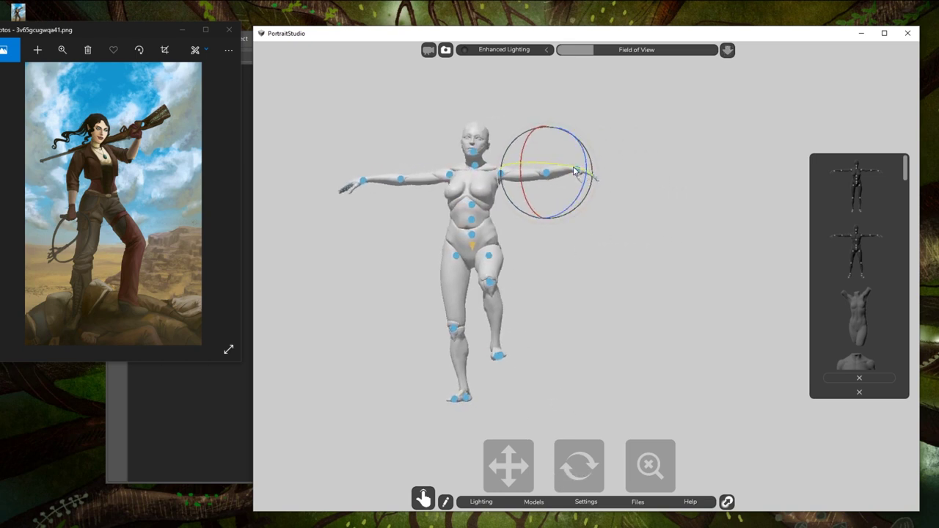
{"action": "left_click", "coordinate": [682, 172]}
- Bend the mannequin's left elbow so the forearm rises and the hand sits near the head
{"action": "left_click", "coordinate": [549, 173]}
{"action": "left_click_drag", "start_coordinate": [557, 175], "coordinate": [549, 160]}
{"action": "left_click_drag", "start_coordinate": [520, 209], "coordinate": [518, 174]}
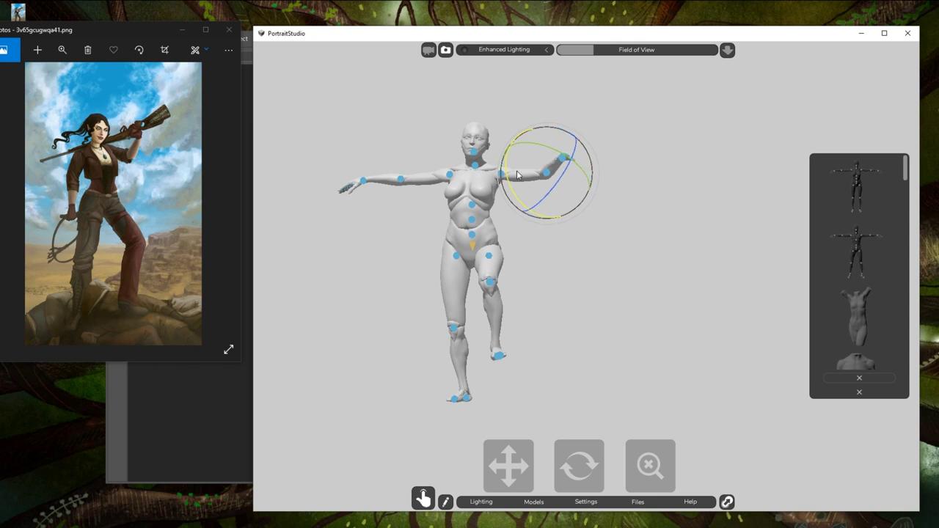
{"action": "left_click_drag", "start_coordinate": [517, 175], "coordinate": [537, 194]}
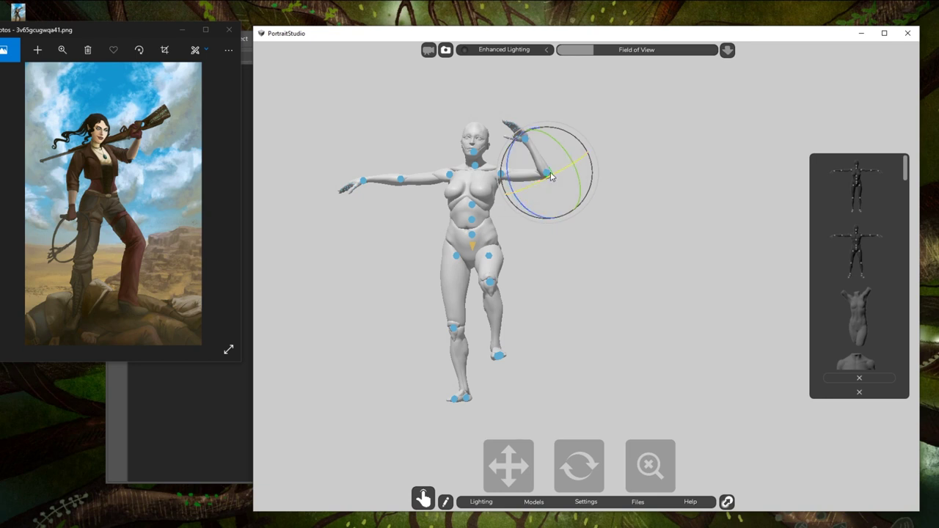
{"action": "left_click_drag", "start_coordinate": [582, 478], "coordinate": [609, 480]}
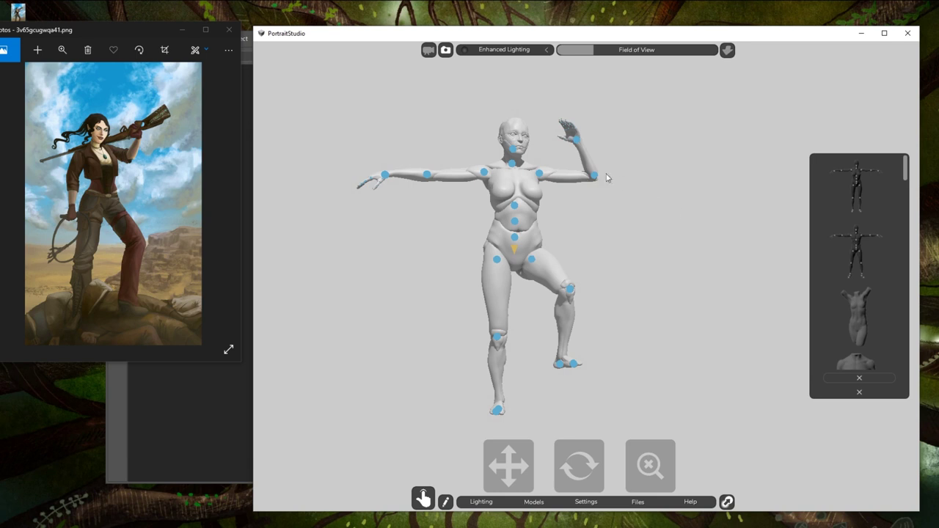
{"action": "mouse_move", "coordinate": [614, 142]}
{"action": "left_mouse_down"}
{"action": "mouse_move", "coordinate": [588, 141]}
{"action": "mouse_move", "coordinate": [605, 136]}
{"action": "left_mouse_up"}
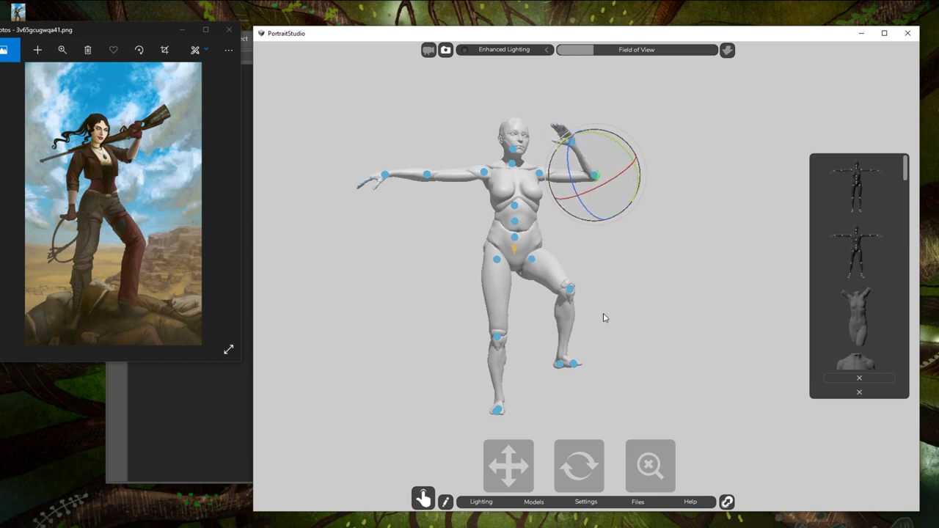
{"action": "mouse_move", "coordinate": [578, 473]}
{"action": "left_mouse_down"}
{"action": "mouse_move", "coordinate": [594, 476]}
{"action": "mouse_move", "coordinate": [584, 474]}
{"action": "left_mouse_up"}
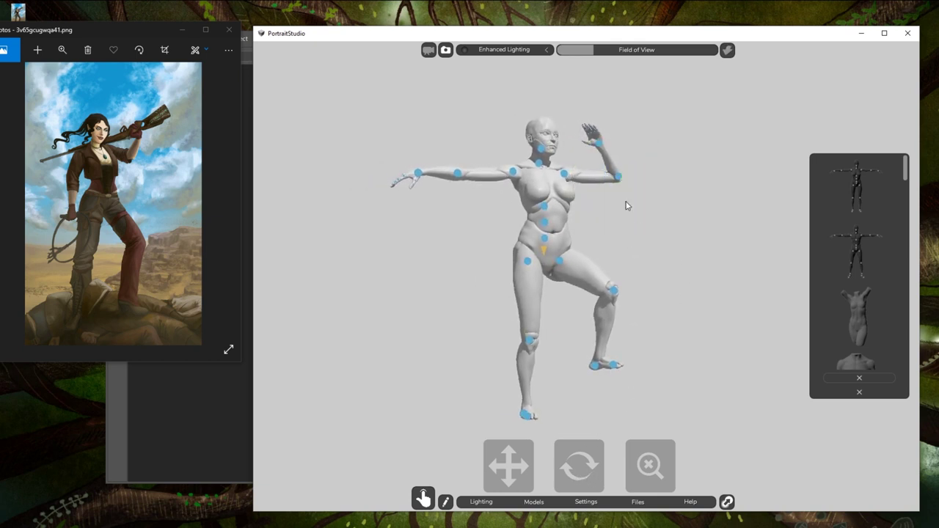
- Bend the mannequin's left wrist toward the head and open the left elbow slightly outward
{"action": "left_click", "coordinate": [600, 143]}
{"action": "left_click_drag", "start_coordinate": [636, 125], "coordinate": [679, 111]}
{"action": "left_click", "coordinate": [621, 177]}
{"action": "left_click_drag", "start_coordinate": [645, 149], "coordinate": [655, 151]}
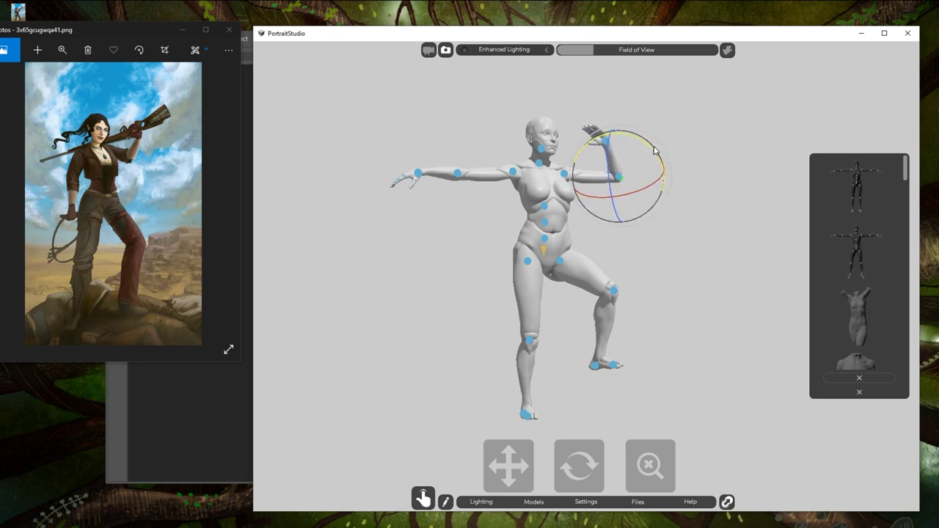
{"action": "left_click", "coordinate": [692, 120]}
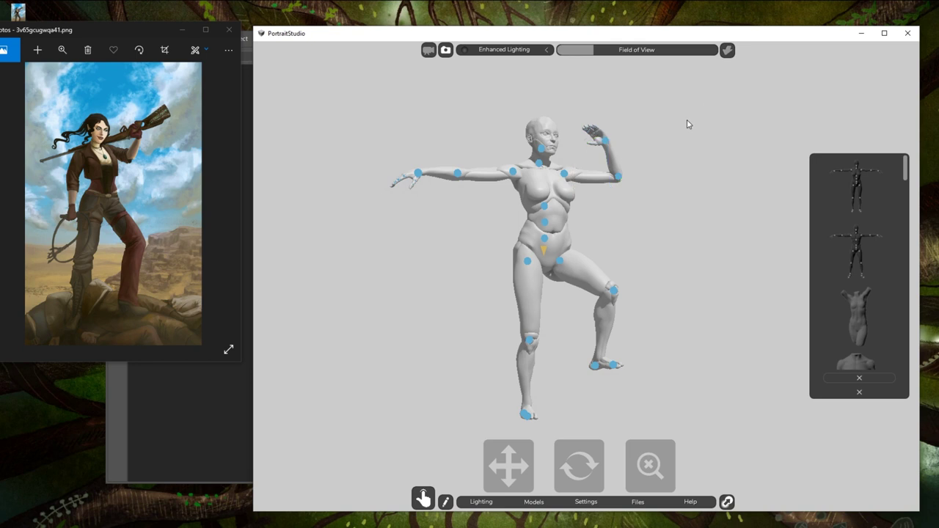
- Lower the mannequin's right arm at the shoulder so it hangs down beside the torso
{"action": "left_click", "coordinate": [514, 174]}
{"action": "left_click_drag", "start_coordinate": [477, 167], "coordinate": [546, 257]}
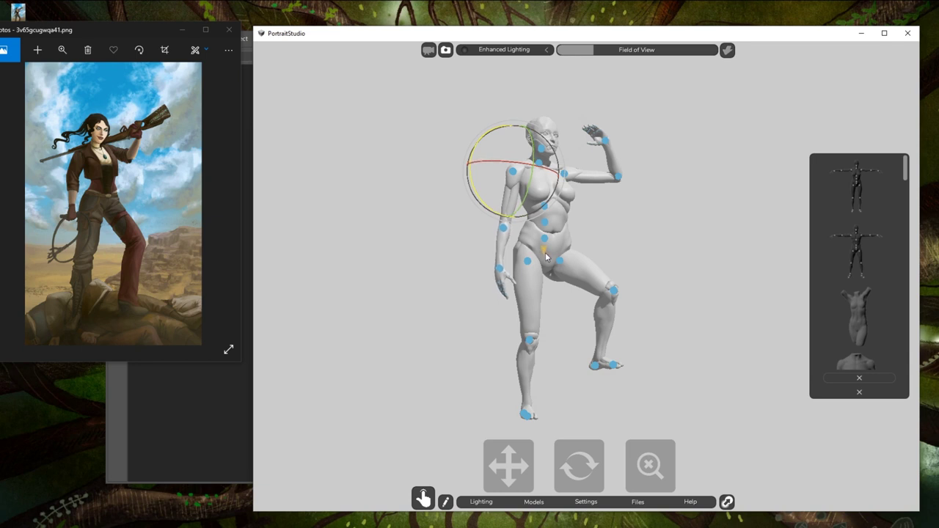
{"action": "mouse_move", "coordinate": [582, 470]}
{"action": "left_mouse_down"}
{"action": "mouse_move", "coordinate": [519, 467]}
{"action": "mouse_move", "coordinate": [582, 468]}
{"action": "left_mouse_up"}
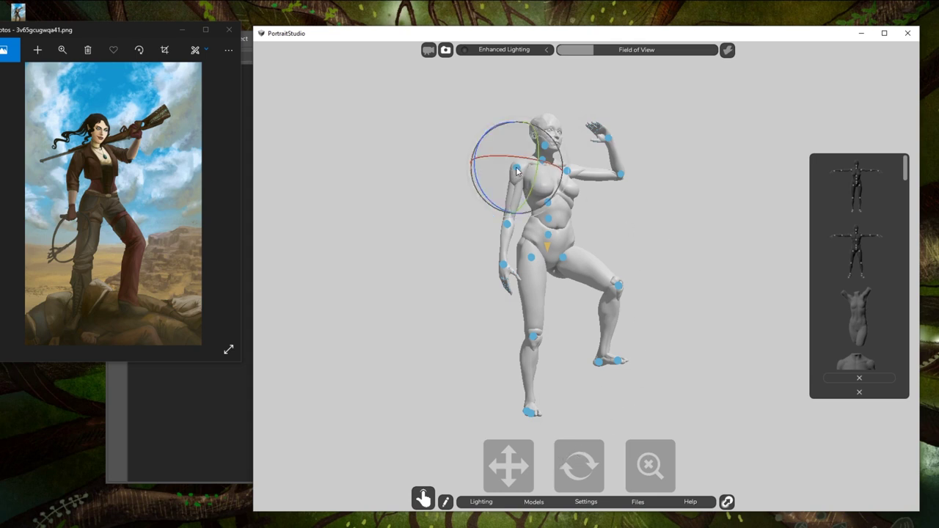
{"action": "left_click_drag", "start_coordinate": [579, 460], "coordinate": [578, 462]}
{"action": "left_click", "coordinate": [663, 230]}
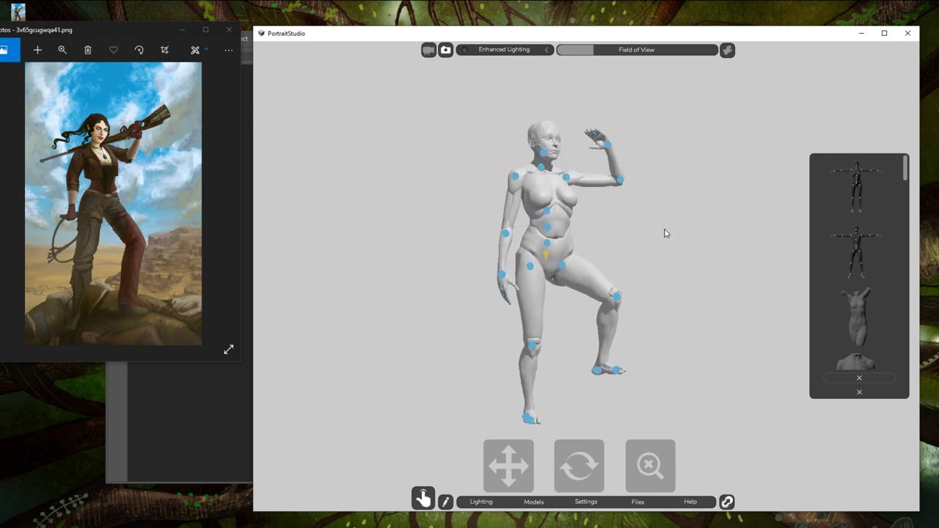
- Move the mannequin's right shoulder joint slightly downward
{"action": "left_click", "coordinate": [512, 180]}
{"action": "left_click", "coordinate": [514, 181]}
{"action": "key", "text": "w"}
{"action": "left_click_drag", "start_coordinate": [511, 217], "coordinate": [511, 219]}
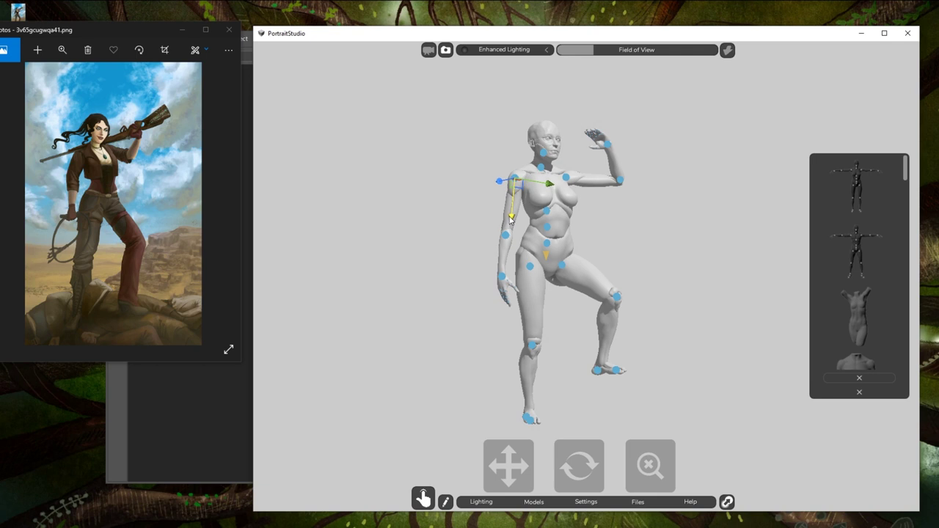
{"action": "left_click", "coordinate": [695, 208]}
- Rotate the mannequin's right upper arm slightly inward and bend the right elbow a little forward
{"action": "left_click", "coordinate": [516, 178]}
{"action": "left_click", "coordinate": [518, 182]}
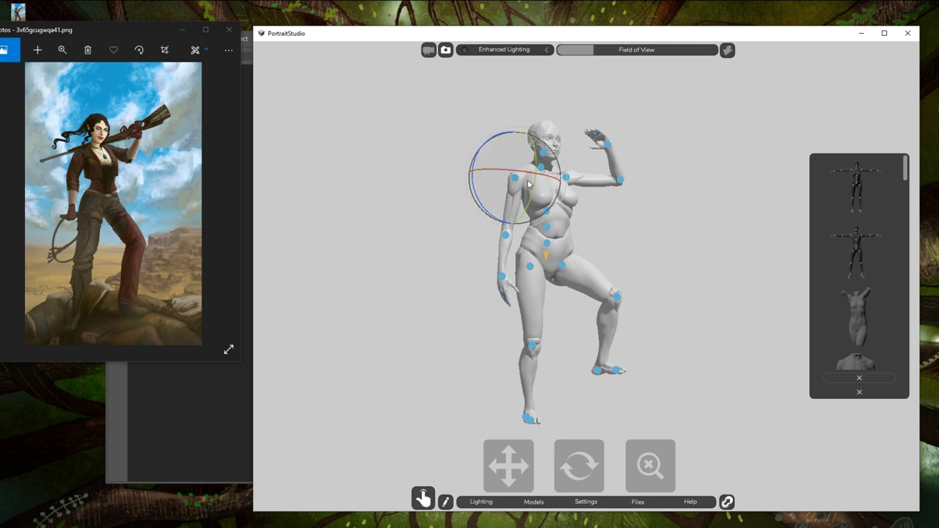
{"action": "left_click_drag", "start_coordinate": [473, 198], "coordinate": [528, 210]}
{"action": "left_click", "coordinate": [531, 249]}
{"action": "left_click_drag", "start_coordinate": [526, 253], "coordinate": [529, 250]}
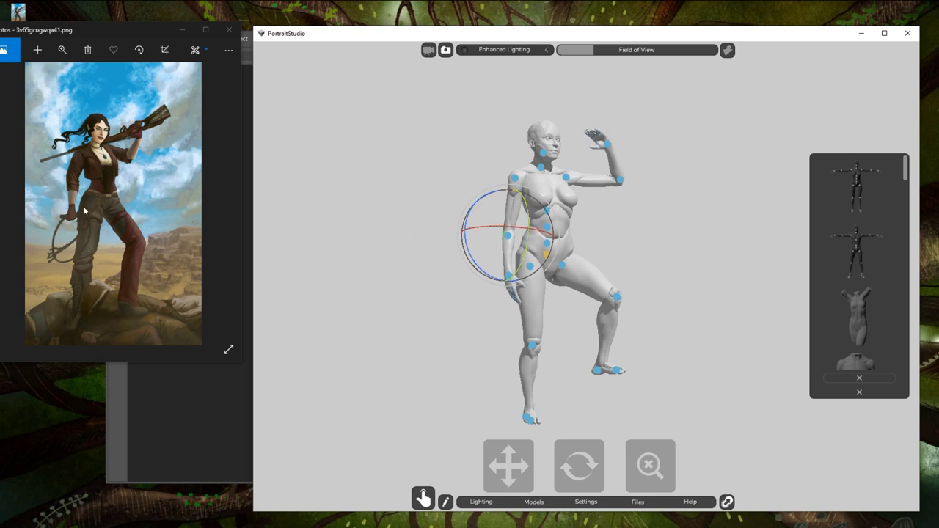
{"action": "left_click", "coordinate": [449, 325]}
- Twist the mannequin's right hand at the wrist so its thumb side faces the thigh
{"action": "left_click", "coordinate": [509, 277]}
{"action": "left_click_drag", "start_coordinate": [502, 271], "coordinate": [548, 276]}
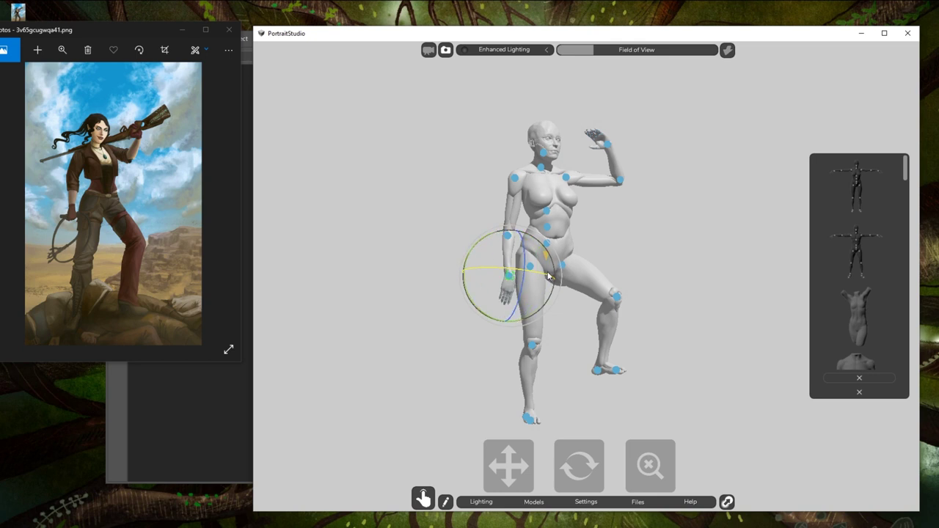
{"action": "left_click_drag", "start_coordinate": [548, 275], "coordinate": [492, 277]}
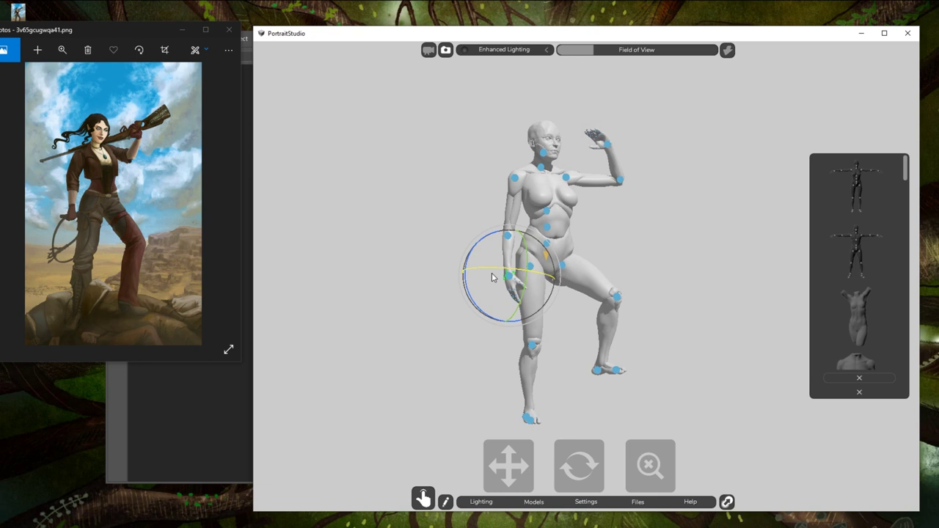
- Try swinging the mannequin's right arm away from the torso and bending the elbow to bring the hand to the hip
{"action": "left_click", "coordinate": [515, 179]}
{"action": "left_click_drag", "start_coordinate": [539, 171], "coordinate": [401, 253]}
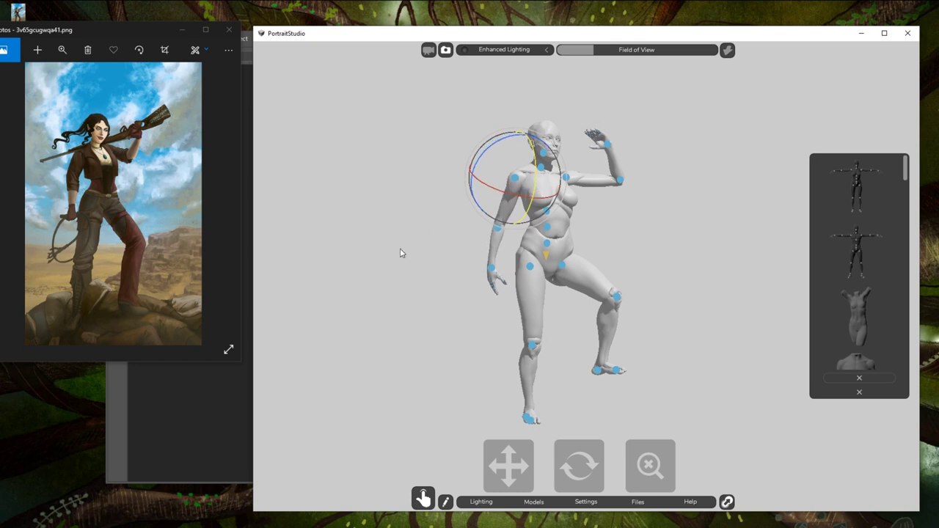
{"action": "left_click", "coordinate": [497, 230]}
{"action": "left_click_drag", "start_coordinate": [524, 242], "coordinate": [539, 194]}
{"action": "left_click", "coordinate": [372, 121]}
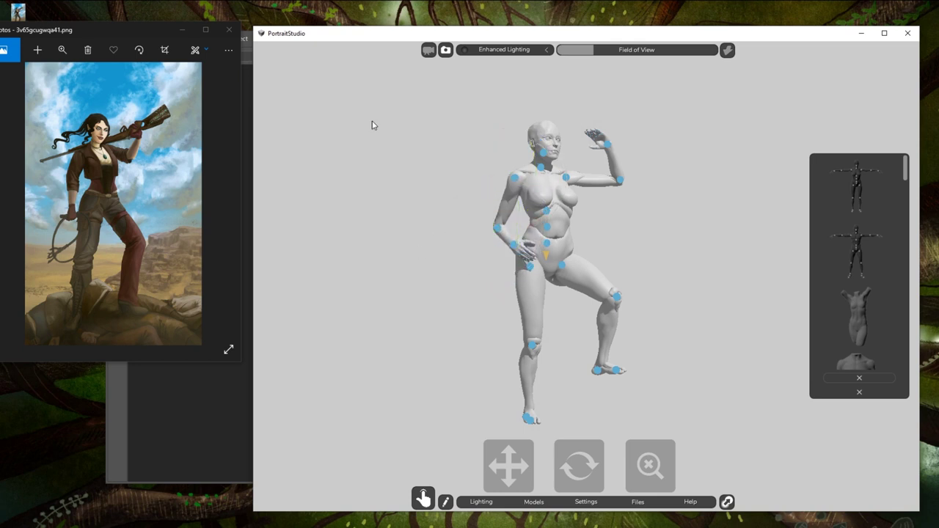
- Rotate the mannequin's right shoulder to bring the upper arm back close to the torso with the forearm across the waist
{"action": "left_click", "coordinate": [515, 179]}
{"action": "left_click_drag", "start_coordinate": [512, 194], "coordinate": [477, 176]}
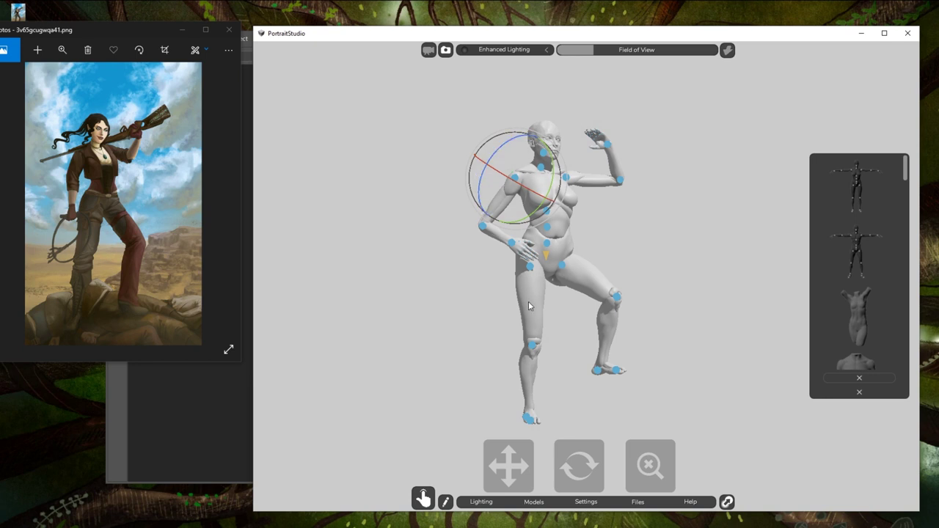
{"action": "left_click_drag", "start_coordinate": [512, 182], "coordinate": [474, 188]}
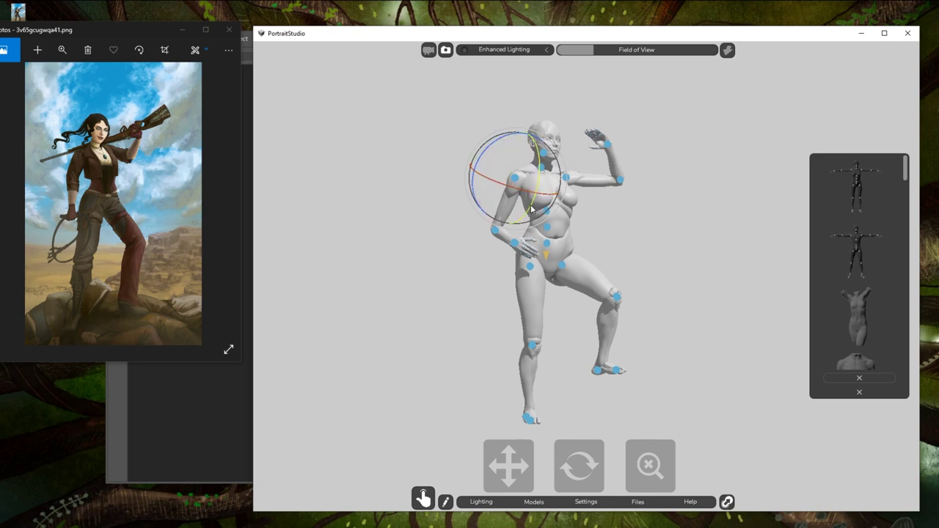
{"action": "left_click_drag", "start_coordinate": [532, 210], "coordinate": [529, 221]}
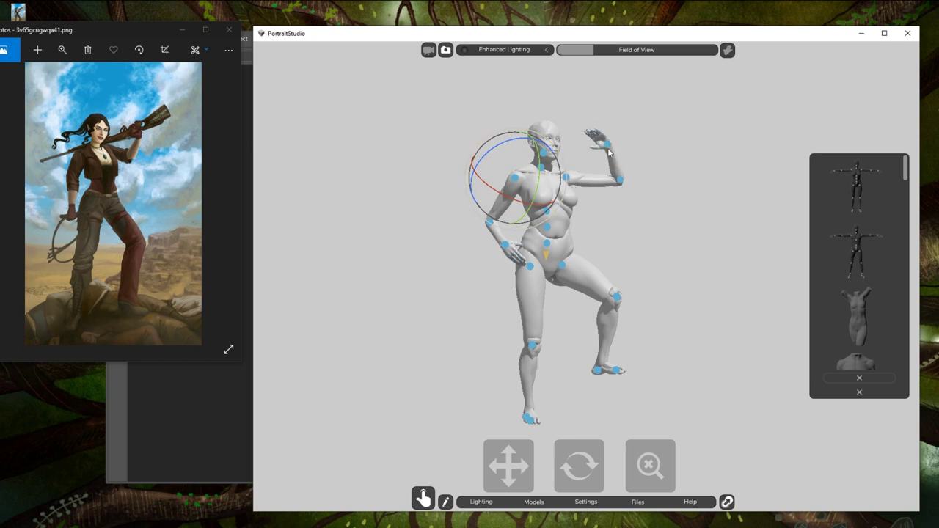
{"action": "left_click_drag", "start_coordinate": [536, 200], "coordinate": [551, 174]}
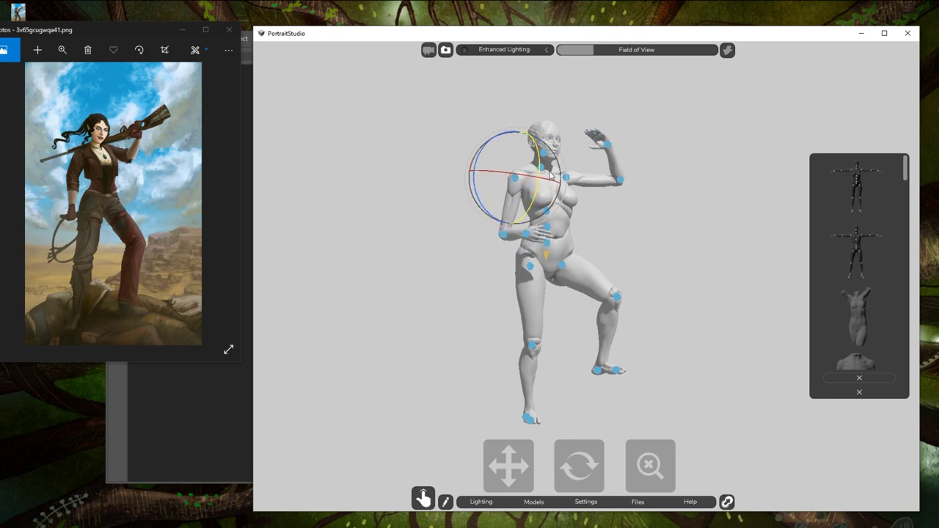
- Straighten the mannequin's right elbow to a slight bend and twist the forearm so the hand hangs beside the thigh
{"action": "left_click", "coordinate": [469, 257]}
{"action": "left_click", "coordinate": [505, 236]}
{"action": "left_click_drag", "start_coordinate": [537, 226], "coordinate": [524, 285]}
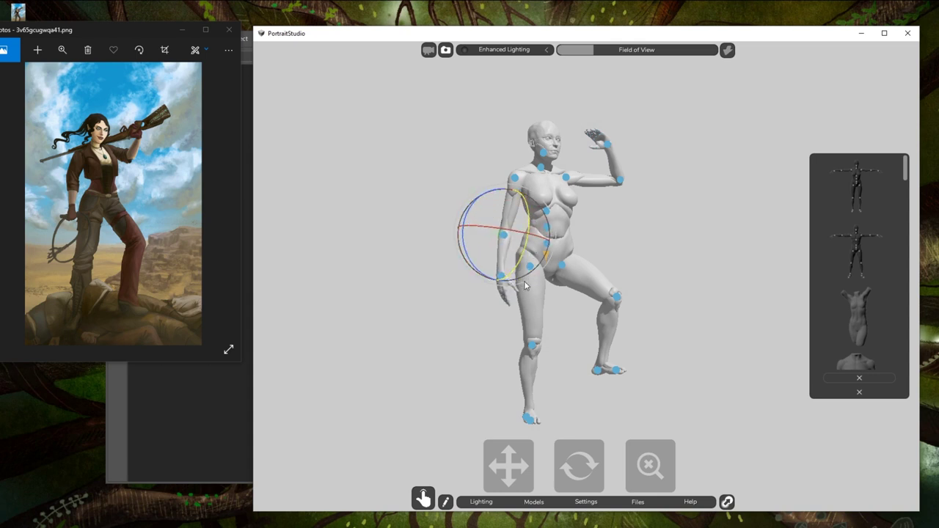
{"action": "left_click_drag", "start_coordinate": [524, 285], "coordinate": [528, 270]}
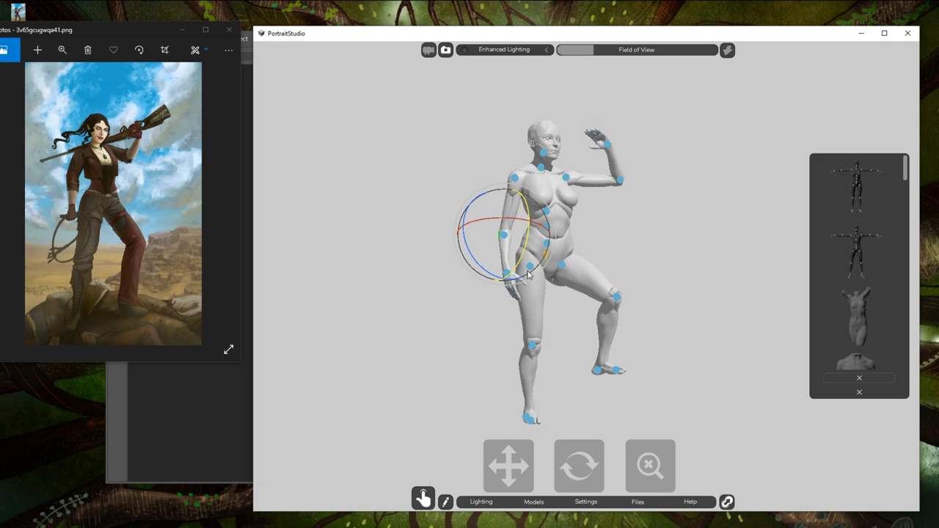
{"action": "left_click_drag", "start_coordinate": [488, 245], "coordinate": [470, 253]}
{"action": "left_click", "coordinate": [442, 307]}
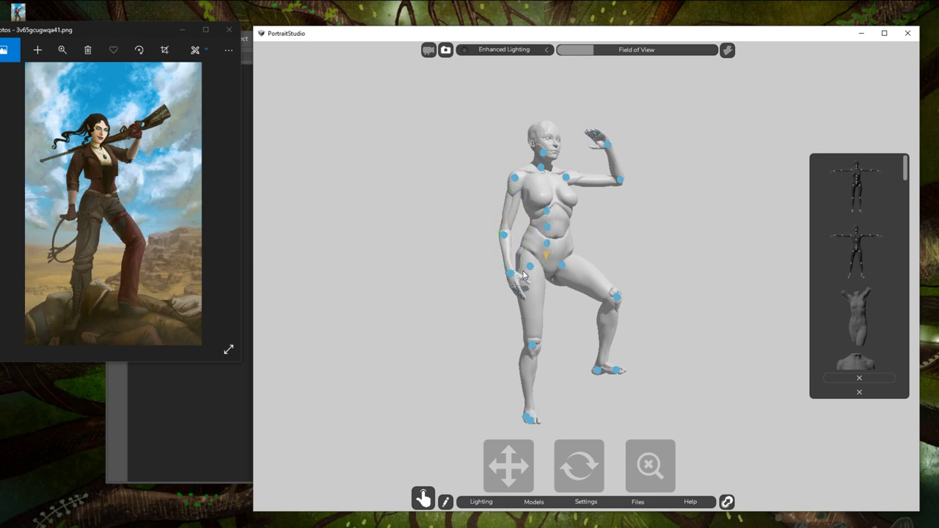
- Fine-tune the rotation of the mannequin's right wrist as the hand hangs beside the thigh
{"action": "left_click", "coordinate": [510, 273]}
{"action": "left_click_drag", "start_coordinate": [474, 287], "coordinate": [476, 291]}
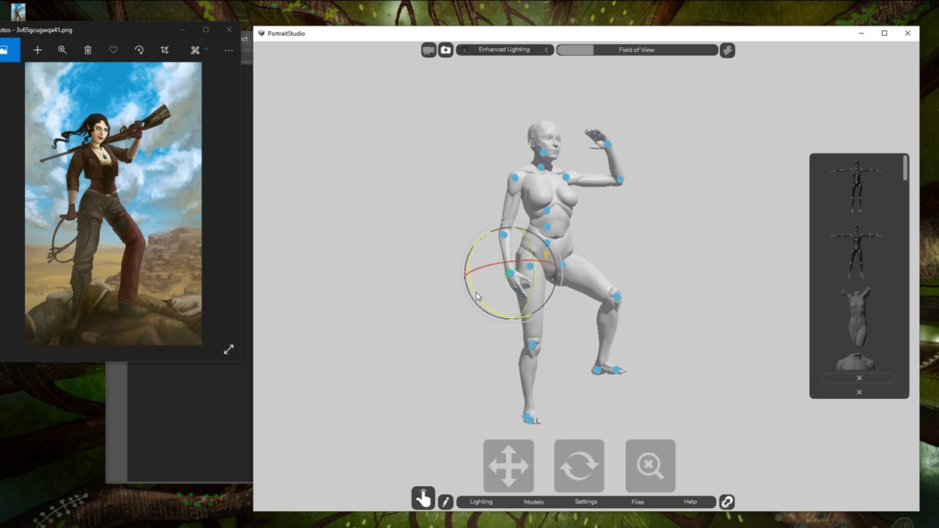
{"action": "left_click", "coordinate": [445, 342]}
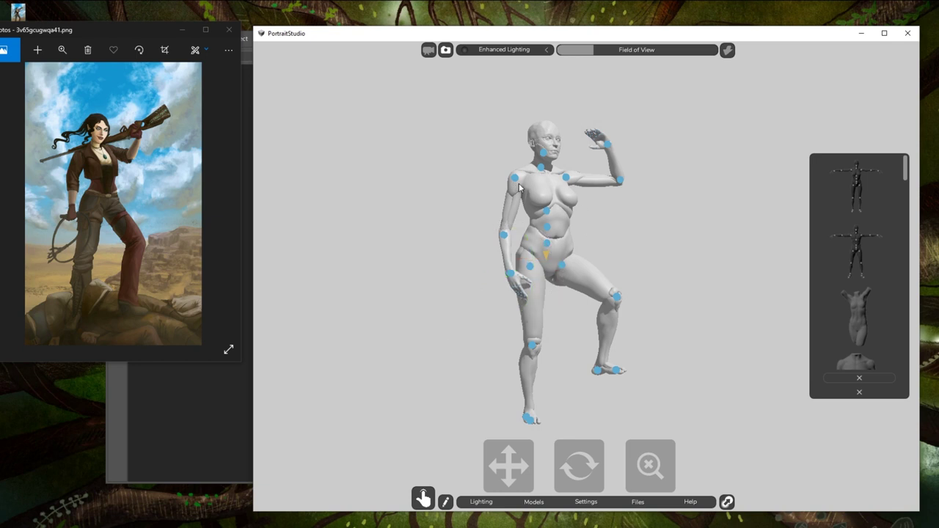
- Rotate the mannequin's chest joint to lean the upper torso slightly back
{"action": "left_click", "coordinate": [546, 212]}
{"action": "left_click_drag", "start_coordinate": [574, 209], "coordinate": [564, 202]}
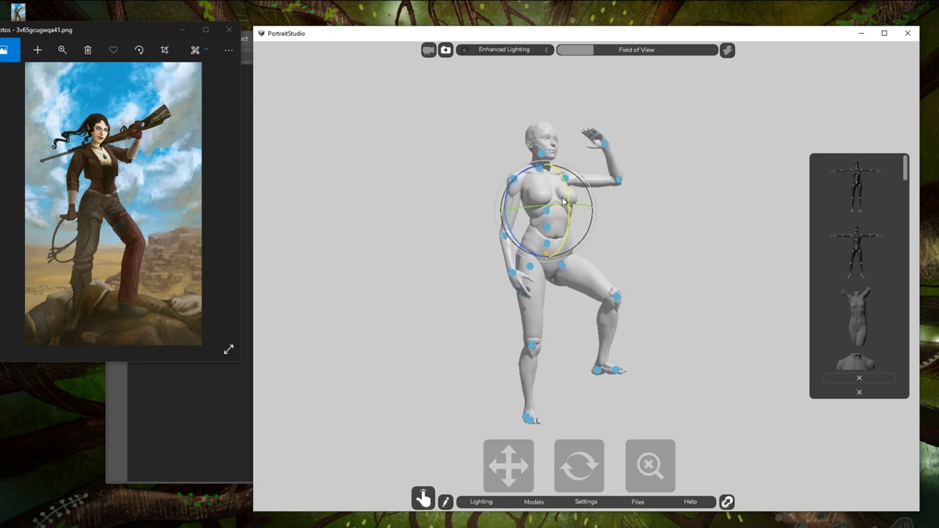
{"action": "left_click", "coordinate": [660, 203]}
- Adjust the mannequin's neck rotation slightly at the base-of-neck joint
{"action": "left_click", "coordinate": [541, 169]}
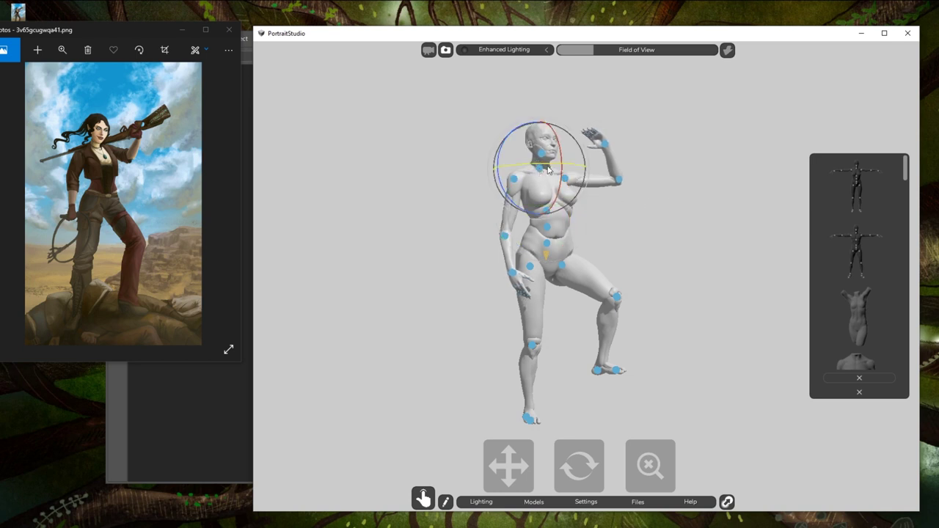
{"action": "left_click_drag", "start_coordinate": [562, 159], "coordinate": [562, 160]}
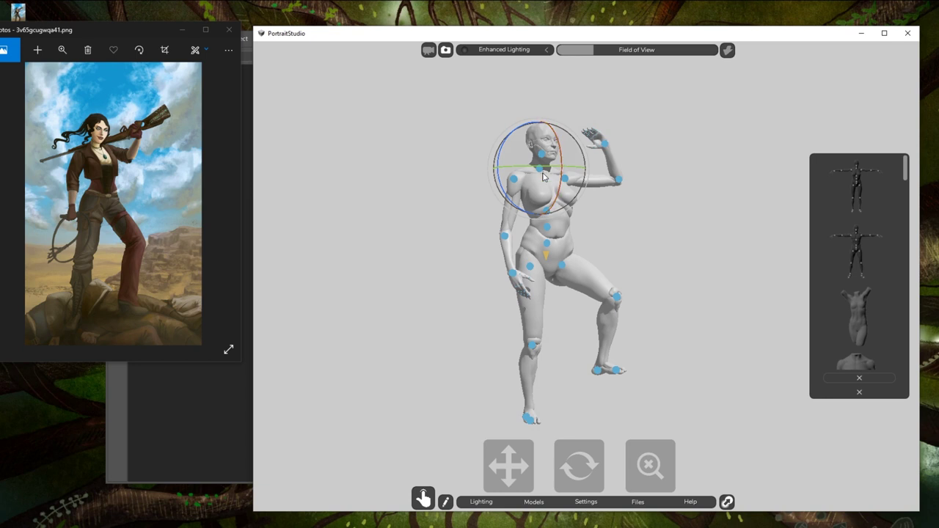
{"action": "left_click", "coordinate": [692, 186]}
{"action": "left_click", "coordinate": [539, 169]}
{"action": "left_click_drag", "start_coordinate": [560, 157], "coordinate": [562, 159]}
{"action": "left_click", "coordinate": [675, 137]}
- Tilt the mannequin's head slightly about two axes at the upper neck joint
{"action": "left_click", "coordinate": [542, 154]}
{"action": "left_click_drag", "start_coordinate": [568, 152], "coordinate": [574, 138]}
{"action": "left_click_drag", "start_coordinate": [509, 169], "coordinate": [512, 164]}
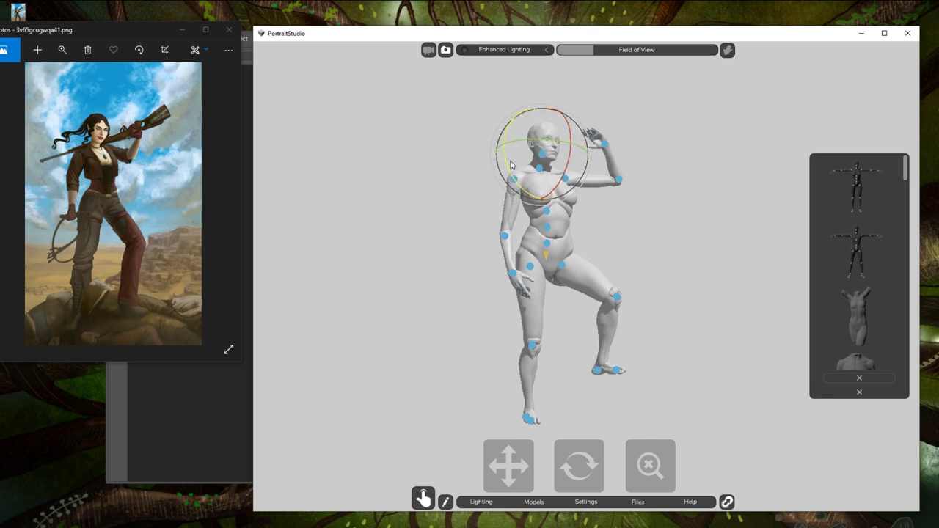
{"action": "left_click", "coordinate": [695, 209]}
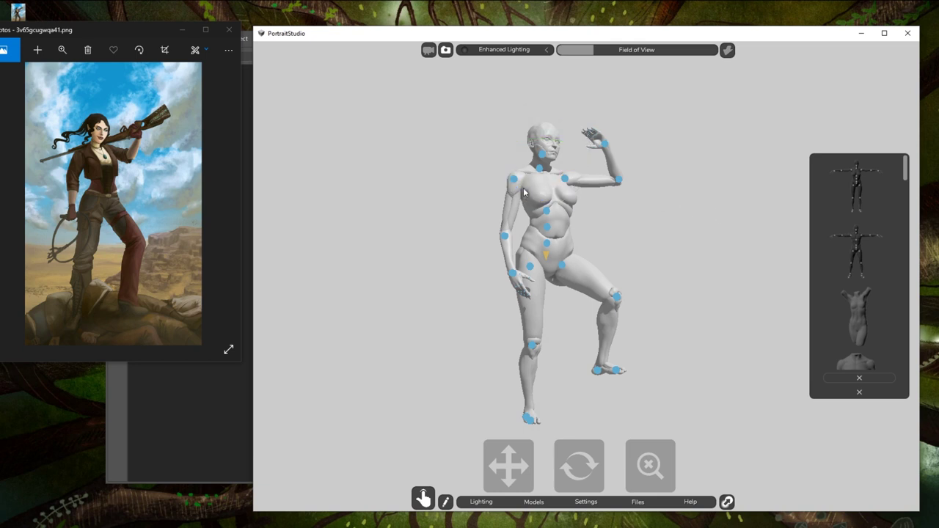
- Rotate the mannequin's right shoulder slightly to refine how the lowered arm hangs beside the body
{"action": "left_click", "coordinate": [513, 179]}
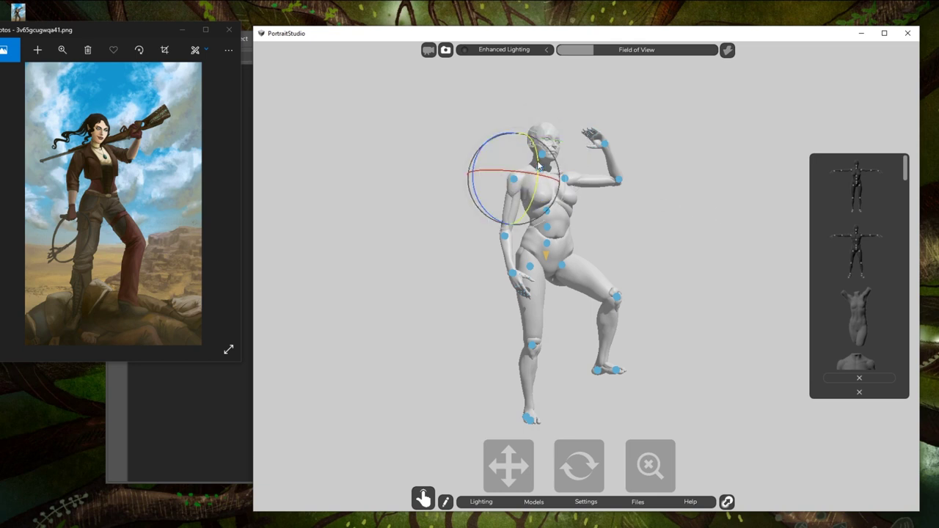
{"action": "left_click_drag", "start_coordinate": [539, 167], "coordinate": [540, 168]}
{"action": "left_click", "coordinate": [630, 207]}
{"action": "left_click", "coordinate": [513, 179]}
{"action": "left_click_drag", "start_coordinate": [498, 174], "coordinate": [474, 197]}
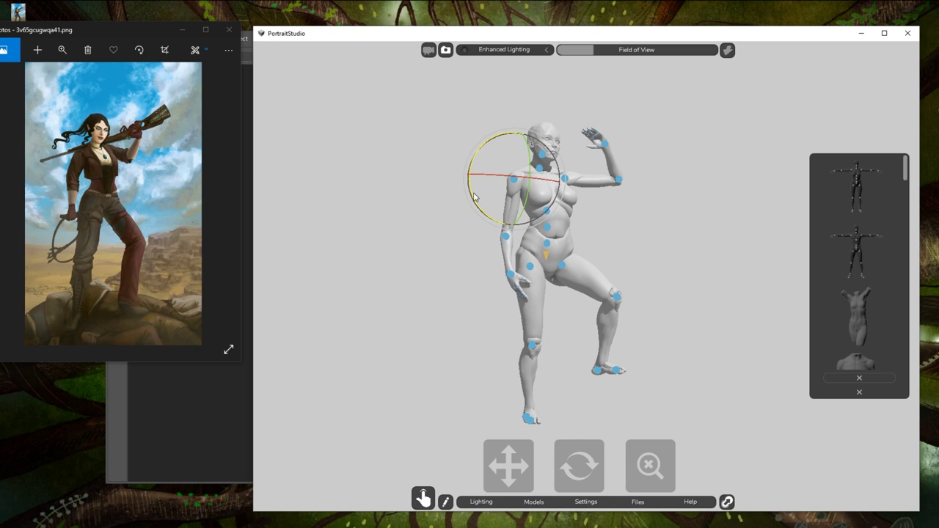
{"action": "left_click", "coordinate": [709, 227]}
- Hide the joint markers on the Female_mannequin_v2 model
{"action": "mouse_move", "coordinate": [578, 468]}
{"action": "left_mouse_down"}
{"action": "mouse_move", "coordinate": [537, 465]}
{"action": "mouse_move", "coordinate": [617, 466]}
{"action": "mouse_move", "coordinate": [572, 471]}
{"action": "mouse_move", "coordinate": [592, 468]}
{"action": "left_mouse_up"}
{"action": "left_click_drag", "start_coordinate": [526, 469], "coordinate": [497, 468]}
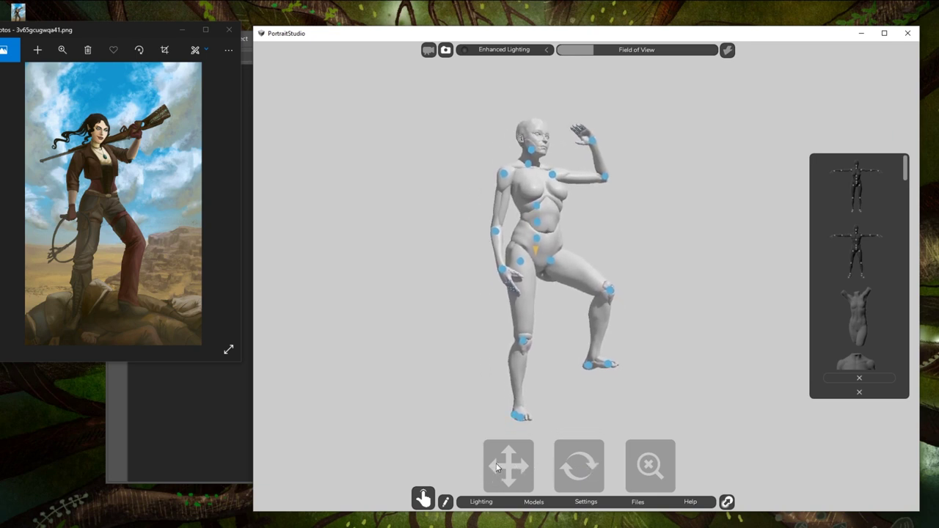
{"action": "mouse_move", "coordinate": [582, 468]}
{"action": "left_mouse_down"}
{"action": "mouse_move", "coordinate": [566, 467]}
{"action": "mouse_move", "coordinate": [573, 470]}
{"action": "left_mouse_up"}
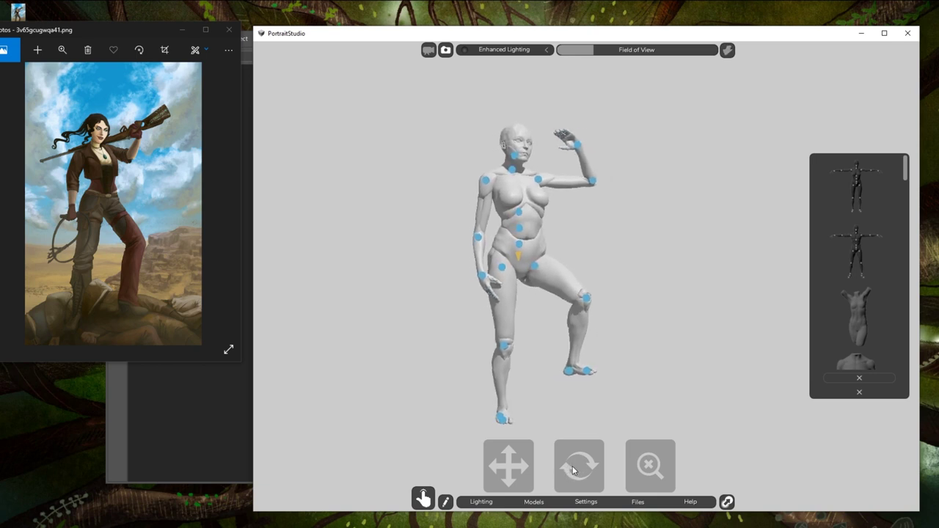
{"action": "left_click_drag", "start_coordinate": [575, 469], "coordinate": [577, 470]}
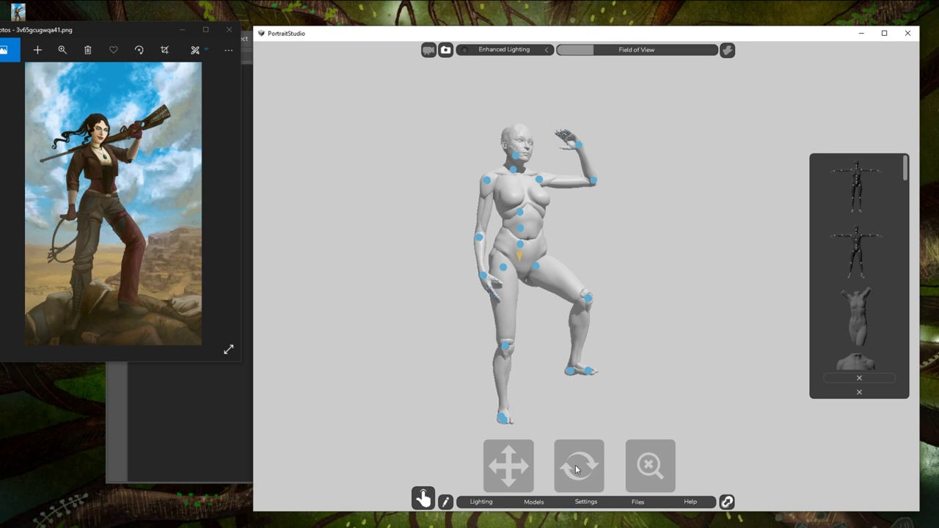
{"action": "left_click", "coordinate": [866, 378]}
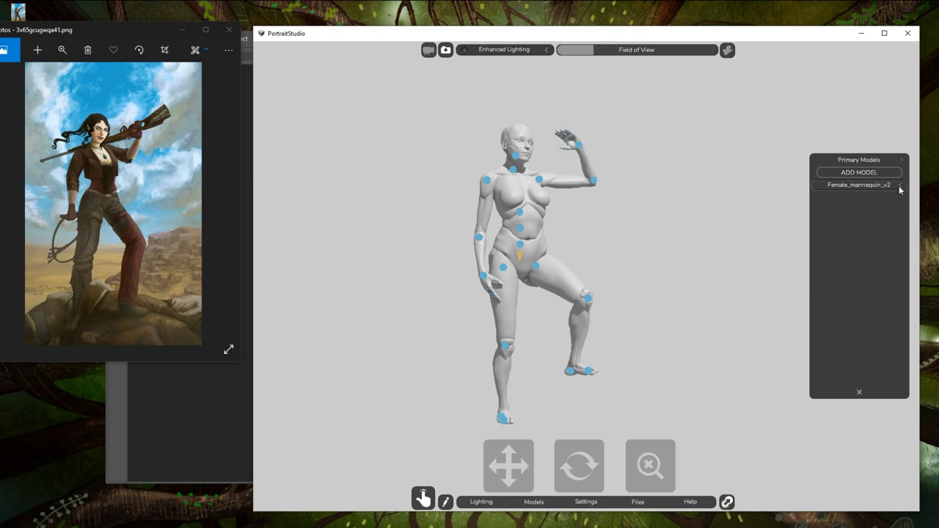
{"action": "left_click", "coordinate": [900, 188]}
{"action": "right_click", "coordinate": [863, 189]}
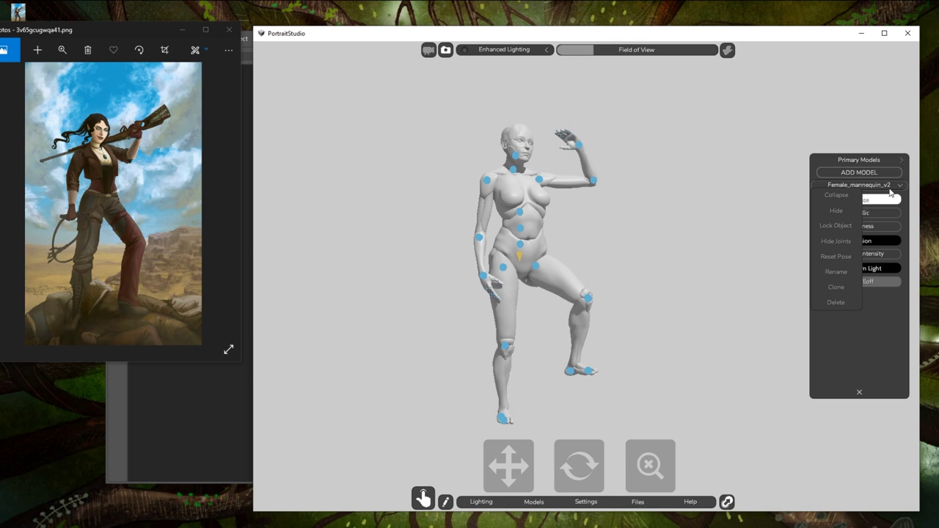
{"action": "left_click", "coordinate": [834, 242]}
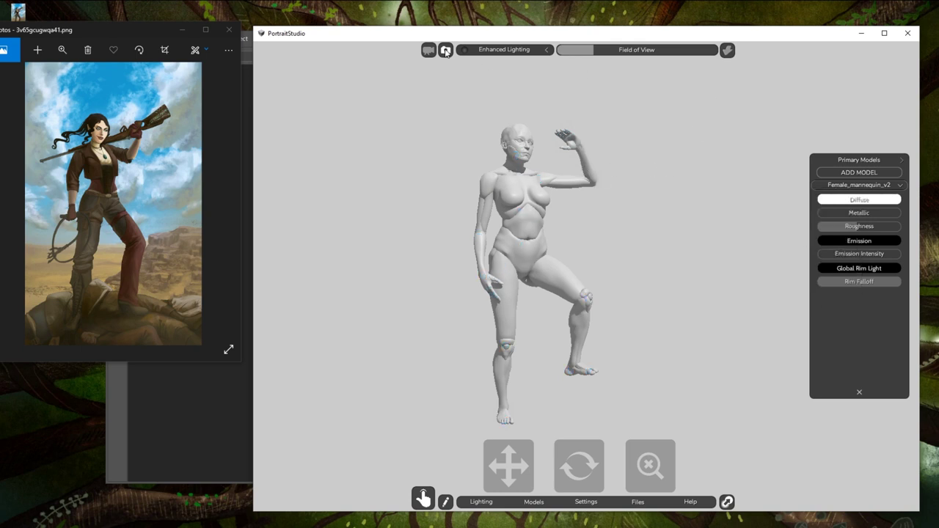
- Capture a region screenshot framing the full posed mannequin and save it directly as an image file
{"action": "left_click", "coordinate": [758, 14]}
{"action": "key", "text": "Print"}
{"action": "left_click_drag", "start_coordinate": [429, 96], "coordinate": [634, 437]}
{"action": "left_click", "coordinate": [492, 4]}
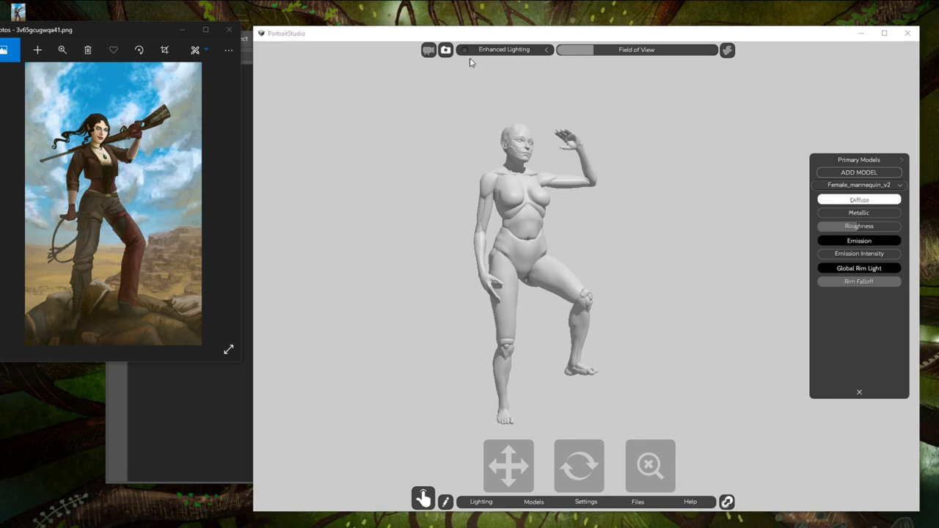
{"action": "key", "text": "Print"}
{"action": "left_click_drag", "start_coordinate": [438, 107], "coordinate": [627, 430]}
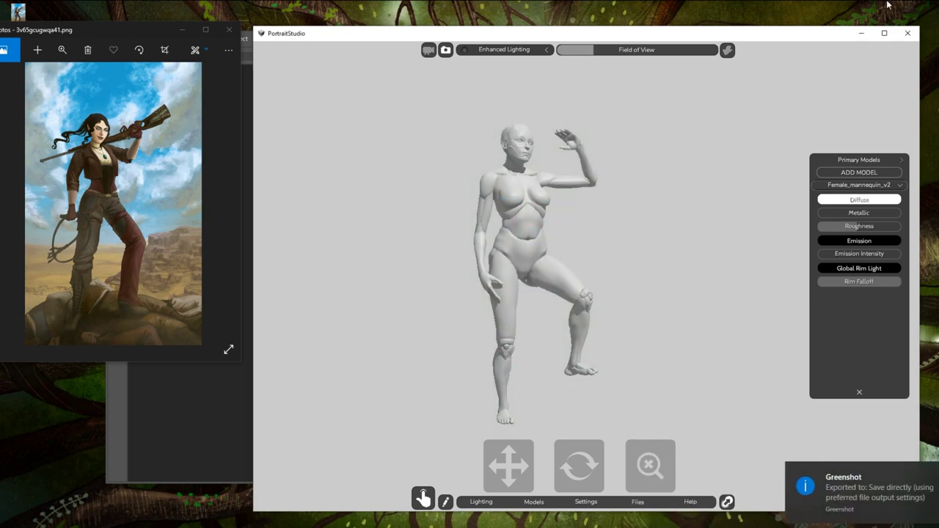
- Switch from PortraitStudio to Photoshop, reposition its window, and close the painting in the photo viewer
{"action": "left_click", "coordinate": [861, 33]}
{"action": "left_click_drag", "start_coordinate": [446, 40], "coordinate": [532, 26]}
{"action": "left_click", "coordinate": [111, 33]}
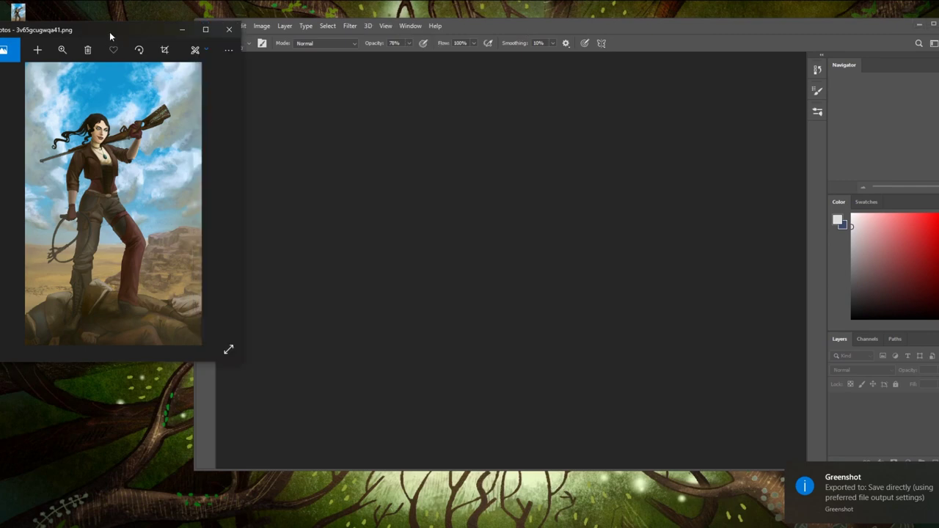
{"action": "left_click", "coordinate": [229, 29]}
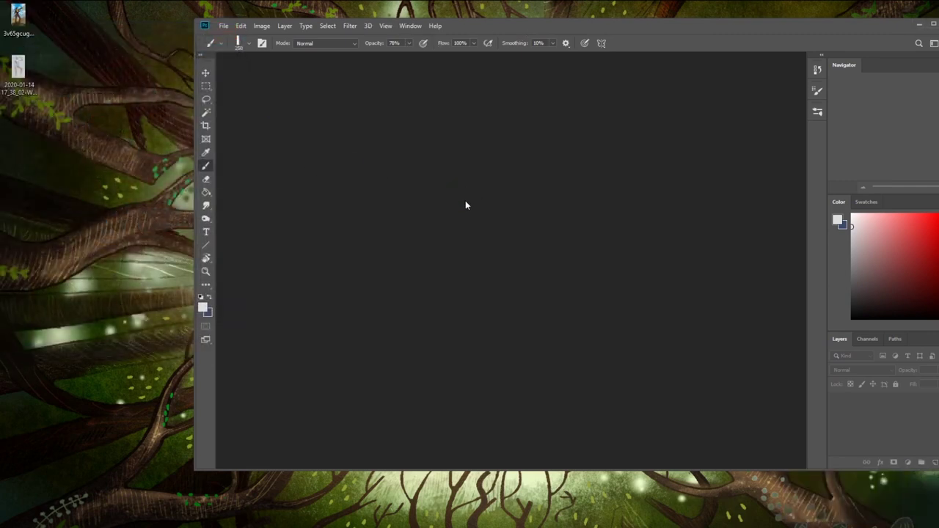
- Open the saved mannequin screenshot in the photo viewer and place it beside the painting in Photoshop
{"action": "double_click", "coordinate": [12, 73]}
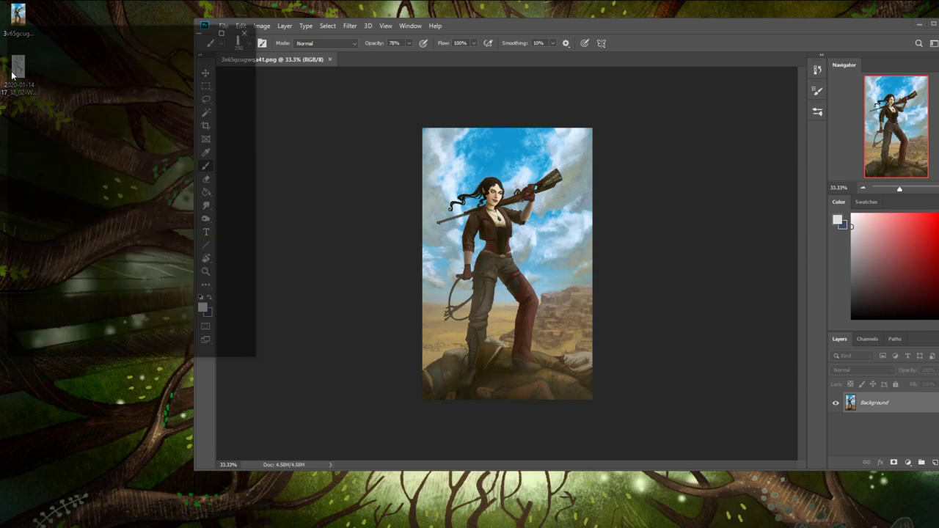
{"action": "left_click_drag", "start_coordinate": [124, 30], "coordinate": [92, 106]}
{"action": "left_click", "coordinate": [657, 25]}
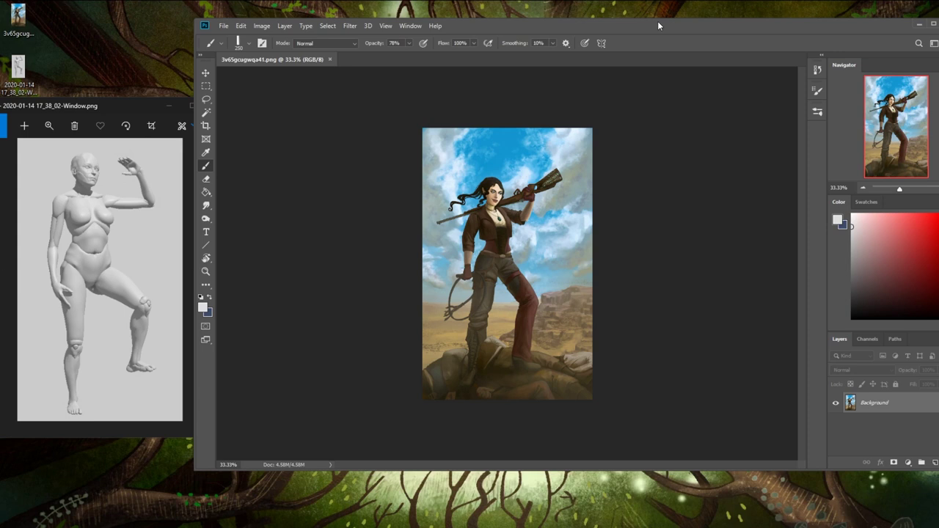
- Turn the system volume down and mute it
{"action": "key", "text": "XF86AudioLowerVolume"}
{"action": "key", "text": "XF86AudioLowerVolume"}
{"action": "key", "text": "XF86AudioLowerVolume"}
{"action": "key", "text": "XF86AudioLowerVolume"}
{"action": "key", "text": "XF86AudioLowerVolume"}
{"action": "key", "text": "XF86AudioLowerVolume"}
{"action": "key", "text": "XF86AudioLowerVolume"}
{"action": "key", "text": "XF86AudioLowerVolume"}
{"action": "key", "text": "XF86AudioLowerVolume"}
{"action": "key", "text": "XF86AudioLowerVolume"}
{"action": "key", "text": "XF86AudioLowerVolume"}
{"action": "key", "text": "XF86AudioLowerVolume"}
{"action": "key", "text": "XF86AudioLowerVolume"}
{"action": "key", "text": "XF86AudioLowerVolume"}
{"action": "key", "text": "XF86AudioLowerVolume"}
{"action": "key", "text": "XF86AudioLowerVolume"}
{"action": "key", "text": "XF86AudioLowerVolume"}
{"action": "key", "text": "XF86AudioLowerVolume"}
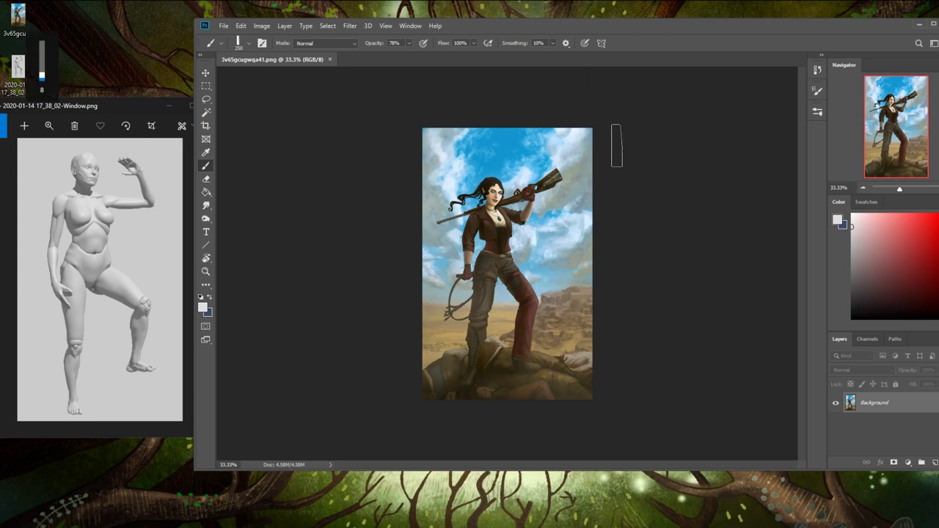
{"action": "key", "text": "XF86AudioMute"}
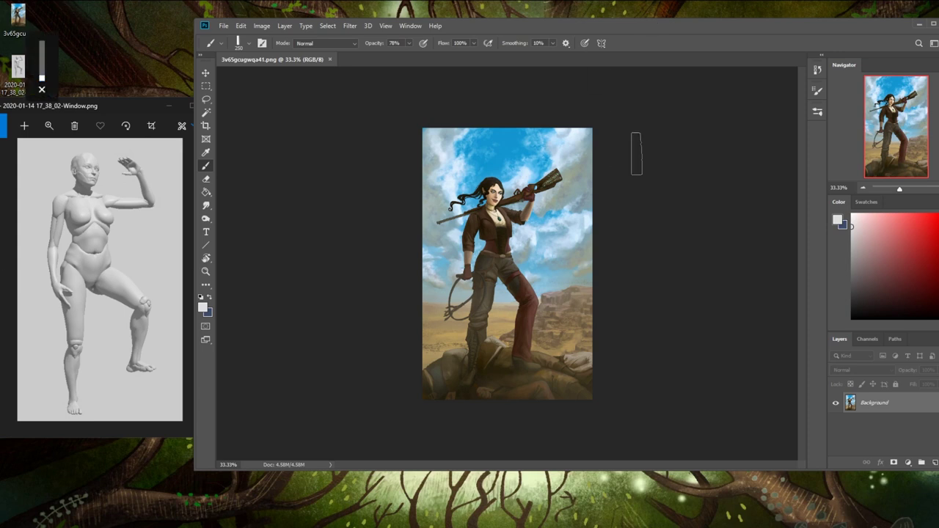
{"action": "left_click", "coordinate": [206, 112]}
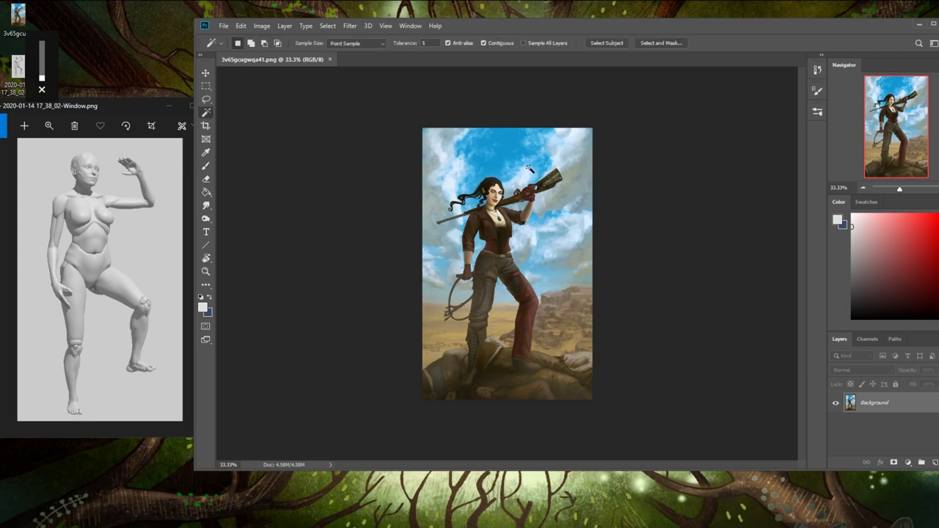
{"action": "left_click", "coordinate": [514, 161]}
{"action": "key", "text": "m"}
{"action": "right_click", "coordinate": [513, 162]}
{"action": "left_click", "coordinate": [518, 166]}
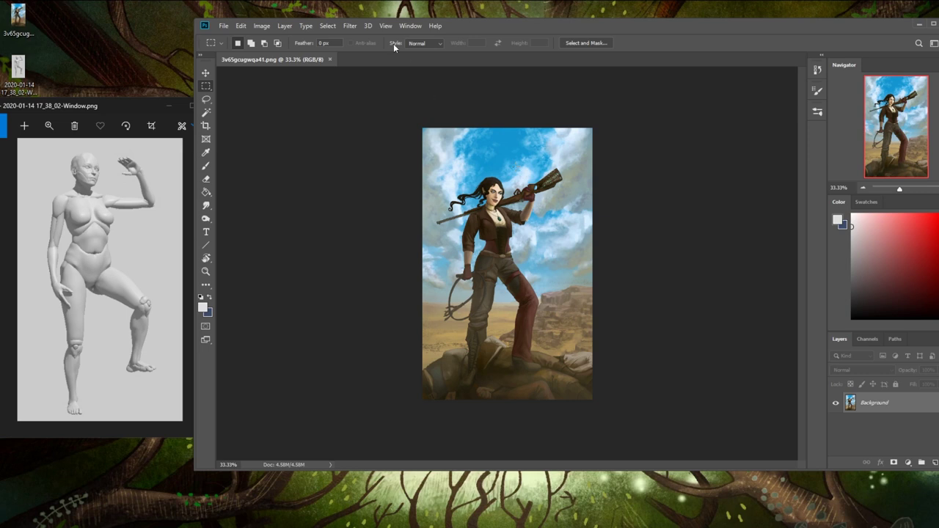
{"action": "left_click", "coordinate": [336, 27]}
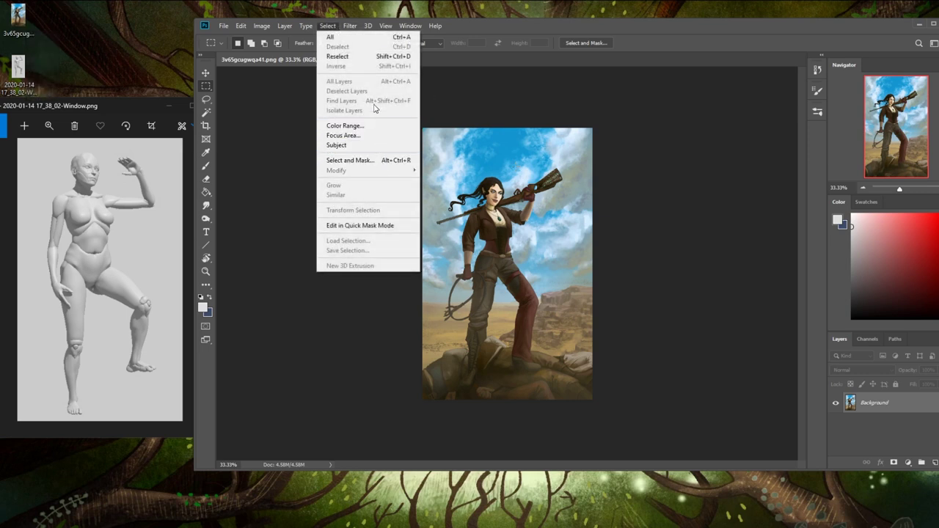
{"action": "left_click", "coordinate": [342, 135]}
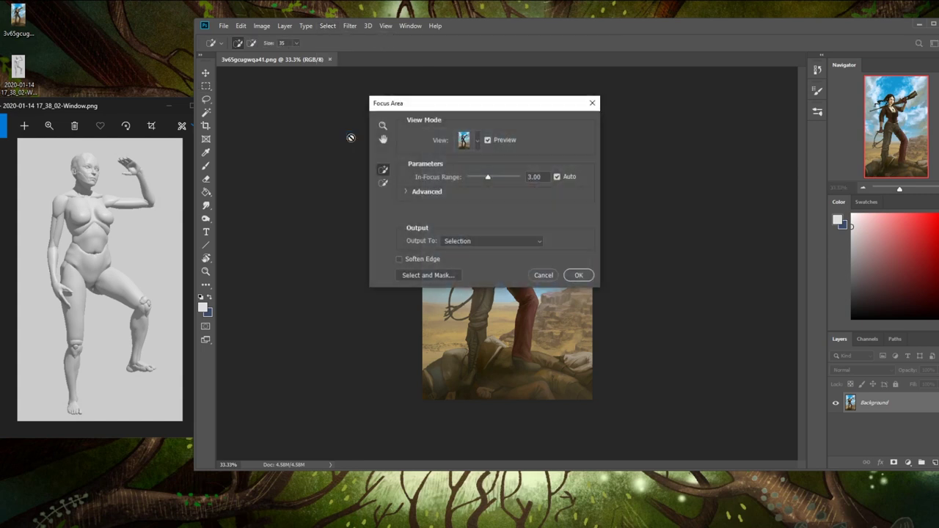
{"action": "left_click", "coordinate": [550, 277]}
{"action": "left_click", "coordinate": [350, 27]}
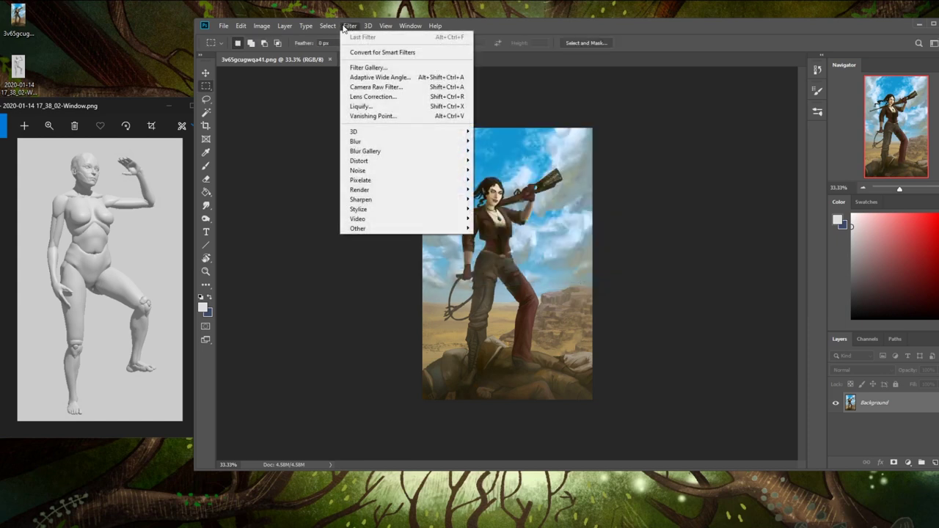
- Customize the toolbar by moving the Background Eraser Tool from the extra tools into the main tool list
{"action": "left_click", "coordinate": [208, 287]}
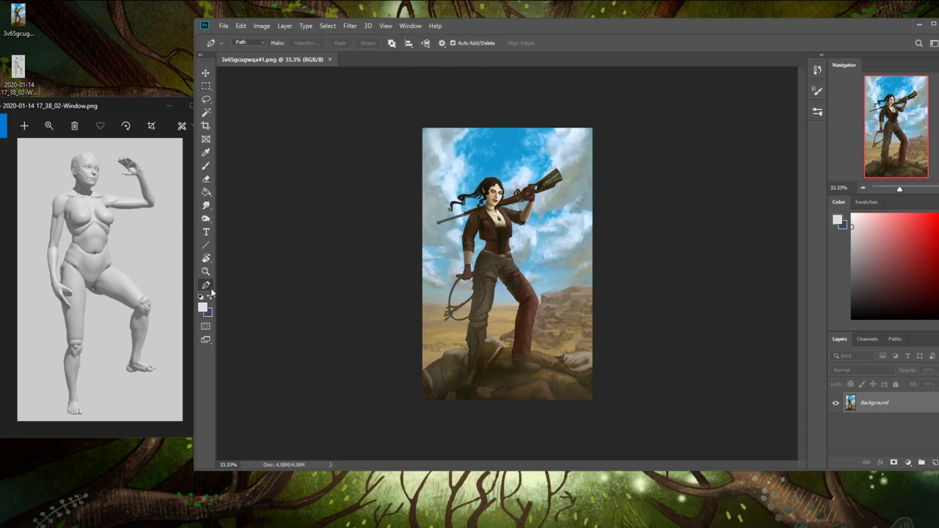
{"action": "left_click", "coordinate": [211, 293]}
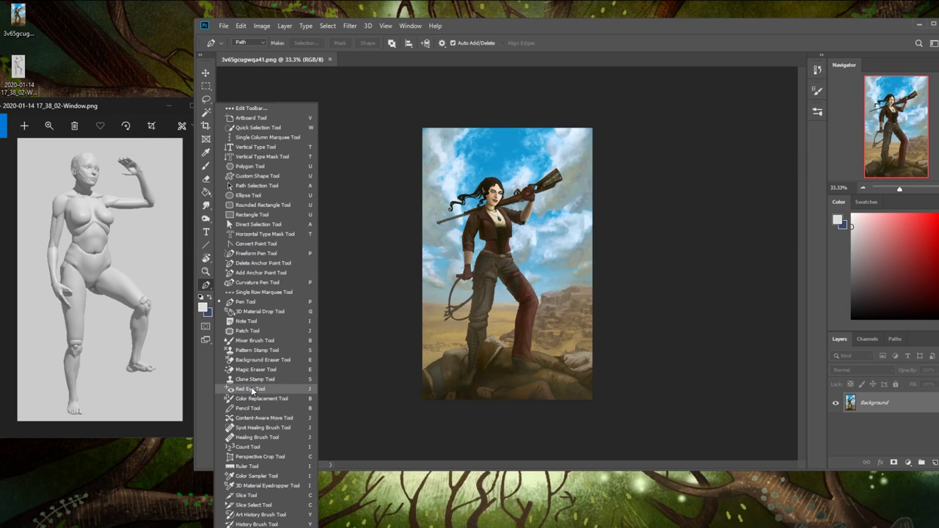
{"action": "left_click", "coordinate": [275, 109]}
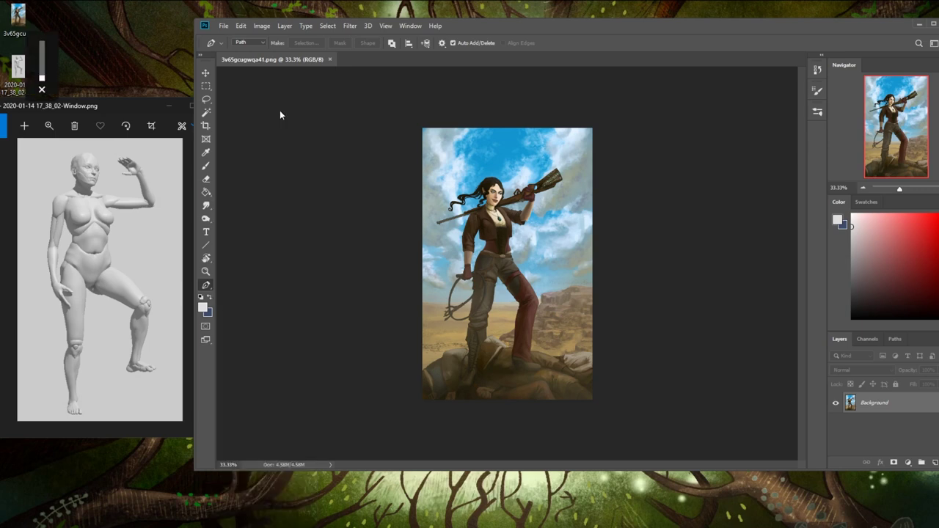
{"action": "mouse_move", "coordinate": [448, 142]}
{"action": "left_mouse_down"}
{"action": "mouse_move", "coordinate": [446, 306]}
{"action": "mouse_move", "coordinate": [439, 143]}
{"action": "left_mouse_up"}
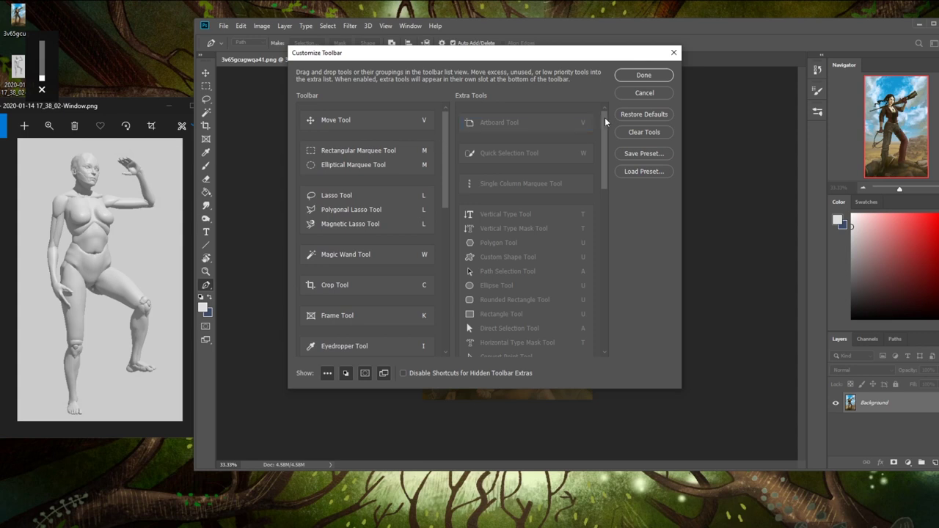
{"action": "left_click_drag", "start_coordinate": [605, 122], "coordinate": [607, 288]}
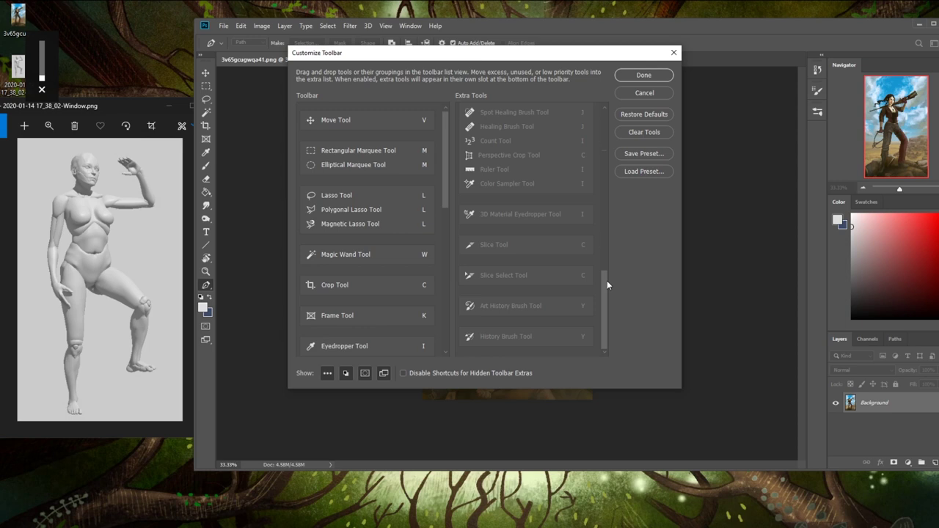
{"action": "left_click_drag", "start_coordinate": [607, 280], "coordinate": [609, 234]}
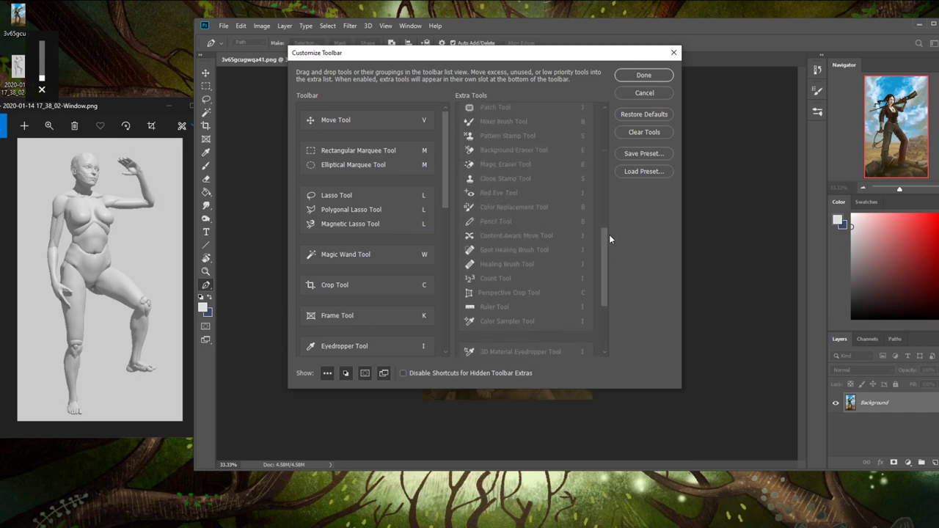
{"action": "left_click_drag", "start_coordinate": [609, 234], "coordinate": [617, 204]}
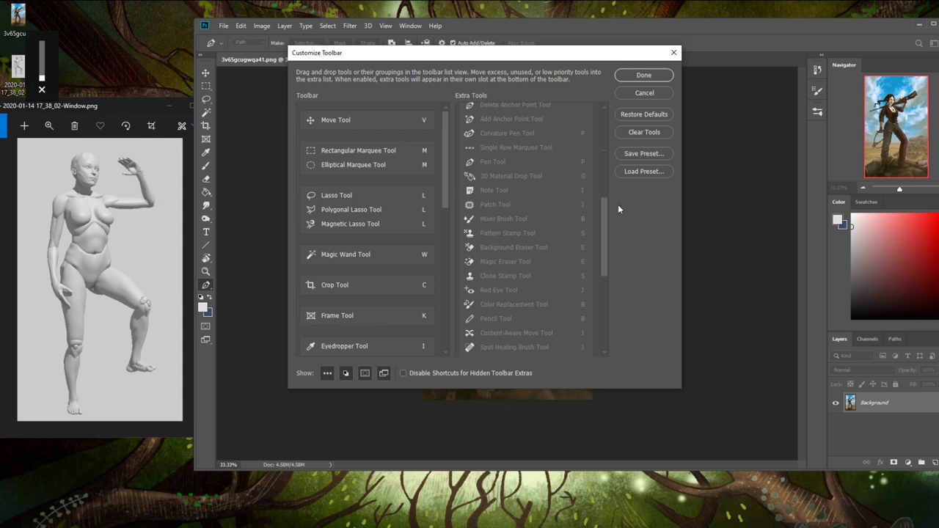
{"action": "left_click", "coordinate": [507, 250]}
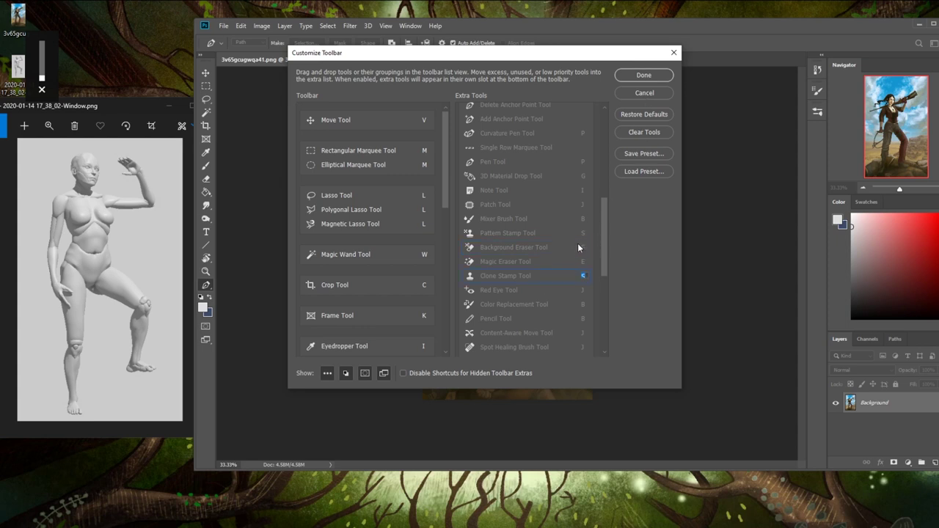
{"action": "mouse_move", "coordinate": [484, 254]}
{"action": "left_mouse_down"}
{"action": "mouse_move", "coordinate": [388, 238]}
{"action": "mouse_move", "coordinate": [374, 274]}
{"action": "mouse_move", "coordinate": [376, 317]}
{"action": "mouse_move", "coordinate": [382, 133]}
{"action": "mouse_move", "coordinate": [367, 281]}
{"action": "mouse_move", "coordinate": [394, 352]}
{"action": "mouse_move", "coordinate": [386, 404]}
{"action": "mouse_move", "coordinate": [360, 330]}
{"action": "left_mouse_up"}
{"action": "left_click", "coordinate": [644, 75]}
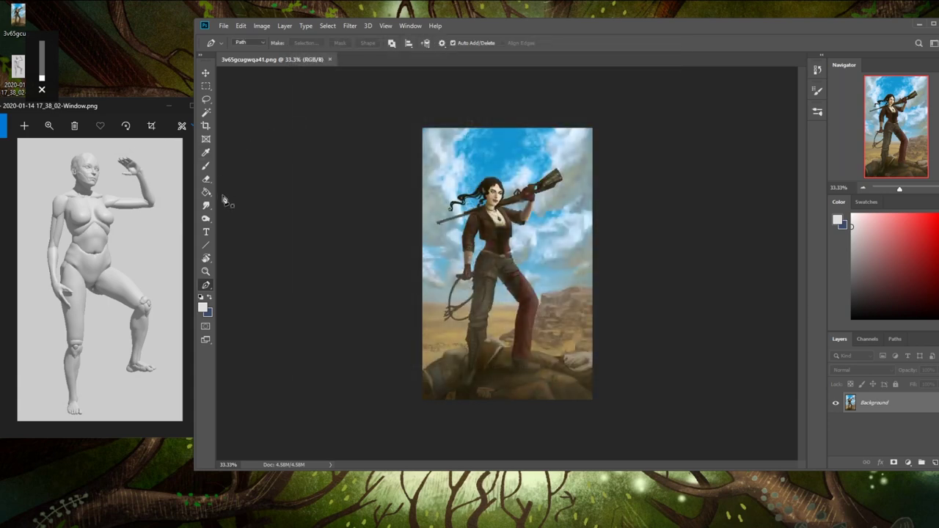
- Erase a broad band of sky above the woman's head with the Background Eraser, using a 125 px brush and 50% tolerance
{"action": "right_click", "coordinate": [215, 181]}
{"action": "left_click", "coordinate": [264, 189]}
{"action": "mouse_move", "coordinate": [499, 162]}
{"action": "left_mouse_down"}
{"action": "mouse_move", "coordinate": [459, 207]}
{"action": "mouse_move", "coordinate": [484, 175]}
{"action": "mouse_move", "coordinate": [493, 179]}
{"action": "left_mouse_up"}
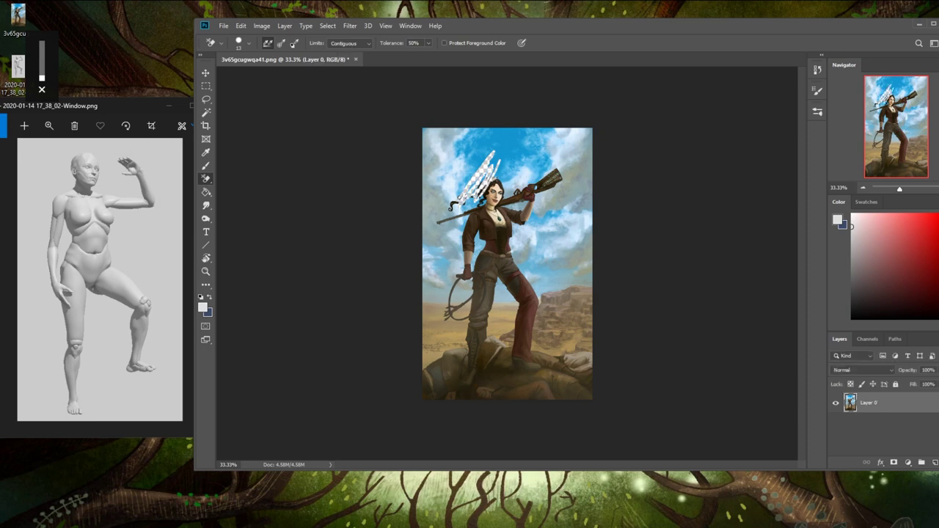
{"action": "key", "text": "ctrl+z"}
{"action": "key", "text": "bracketright"}
{"action": "key", "text": "bracketright"}
{"action": "key", "text": "bracketright"}
{"action": "key", "text": "bracketright"}
{"action": "mouse_move", "coordinate": [511, 166]}
{"action": "left_mouse_down"}
{"action": "mouse_move", "coordinate": [456, 184]}
{"action": "mouse_move", "coordinate": [456, 192]}
{"action": "mouse_move", "coordinate": [515, 185]}
{"action": "left_mouse_up"}
{"action": "key", "text": "ctrl+z"}
{"action": "mouse_move", "coordinate": [523, 152]}
{"action": "left_mouse_down"}
{"action": "mouse_move", "coordinate": [458, 175]}
{"action": "mouse_move", "coordinate": [466, 183]}
{"action": "mouse_move", "coordinate": [456, 190]}
{"action": "mouse_move", "coordinate": [480, 180]}
{"action": "left_mouse_up"}
{"action": "key", "text": "ctrl+z"}
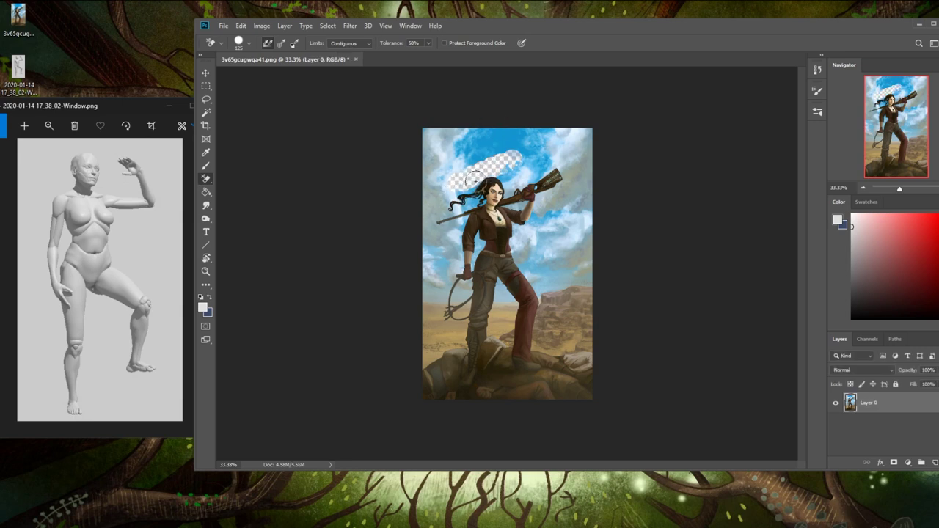
- Reduce the Background Eraser brush to 50 px and erase the sky around the flowing hair
{"action": "key", "text": "bracketleft"}
{"action": "key", "text": "bracketleft"}
{"action": "key", "text": "bracketleft"}
{"action": "key", "text": "bracketleft"}
{"action": "key", "text": "bracketleft"}
{"action": "key", "text": "bracketleft"}
{"action": "mouse_move", "coordinate": [478, 183]}
{"action": "left_mouse_down"}
{"action": "mouse_move", "coordinate": [535, 132]}
{"action": "mouse_move", "coordinate": [482, 198]}
{"action": "left_mouse_up"}
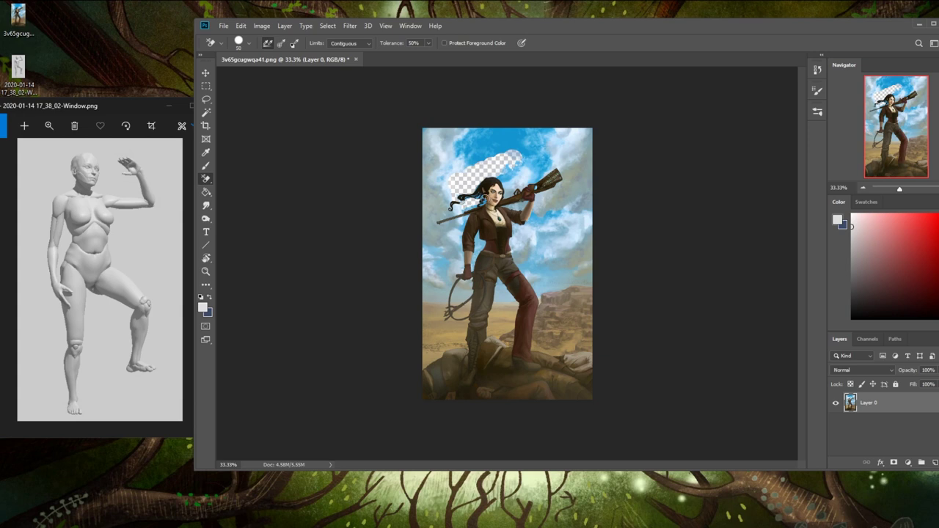
- Set the eraser to 20 px and 18% tolerance, then erase the sky along the rifle barrel and the lowered arm
{"action": "key", "text": "ctrl+plus"}
{"action": "key", "text": "bracketleft"}
{"action": "key", "text": "bracketleft"}
{"action": "key", "text": "bracketleft"}
{"action": "key", "text": "bracketleft"}
{"action": "key", "text": "bracketleft"}
{"action": "left_click_drag", "start_coordinate": [428, 42], "coordinate": [412, 52]}
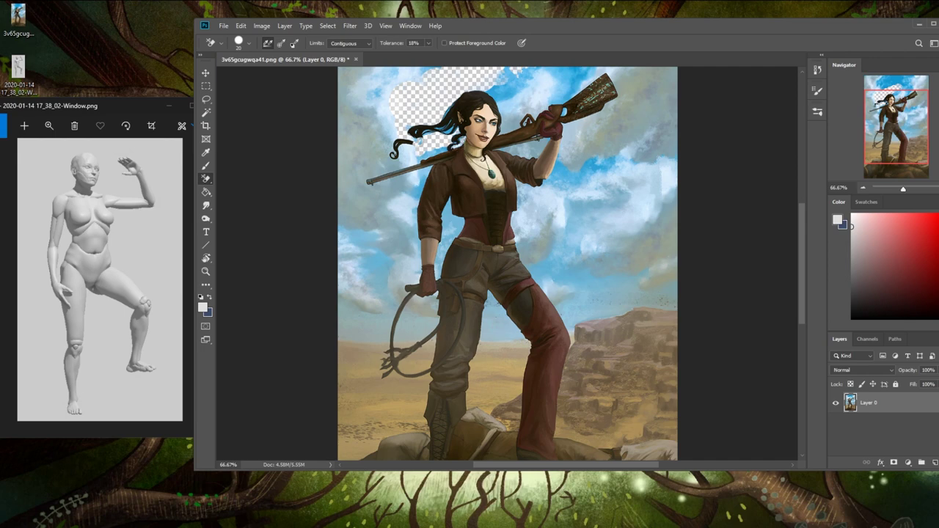
{"action": "mouse_move", "coordinate": [439, 151]}
{"action": "left_mouse_down"}
{"action": "mouse_move", "coordinate": [357, 182]}
{"action": "mouse_move", "coordinate": [425, 174]}
{"action": "mouse_move", "coordinate": [414, 208]}
{"action": "mouse_move", "coordinate": [418, 192]}
{"action": "mouse_move", "coordinate": [414, 200]}
{"action": "mouse_move", "coordinate": [401, 284]}
{"action": "left_mouse_up"}
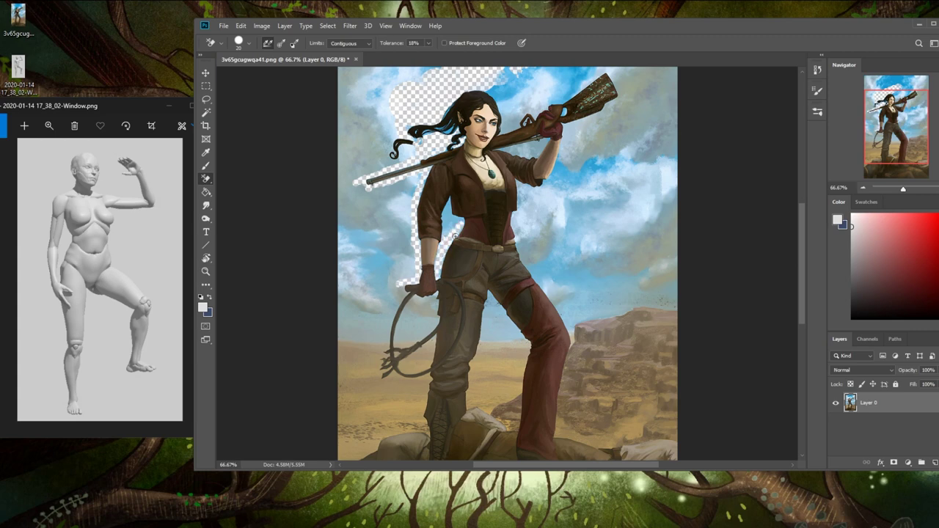
- Erase the sky in the gap between the lowered arm and waist, and along the opposite side of the waist and hip
{"action": "left_click_drag", "start_coordinate": [456, 220], "coordinate": [438, 275]}
{"action": "left_click_drag", "start_coordinate": [454, 229], "coordinate": [460, 225]}
{"action": "key", "text": "bracketleft"}
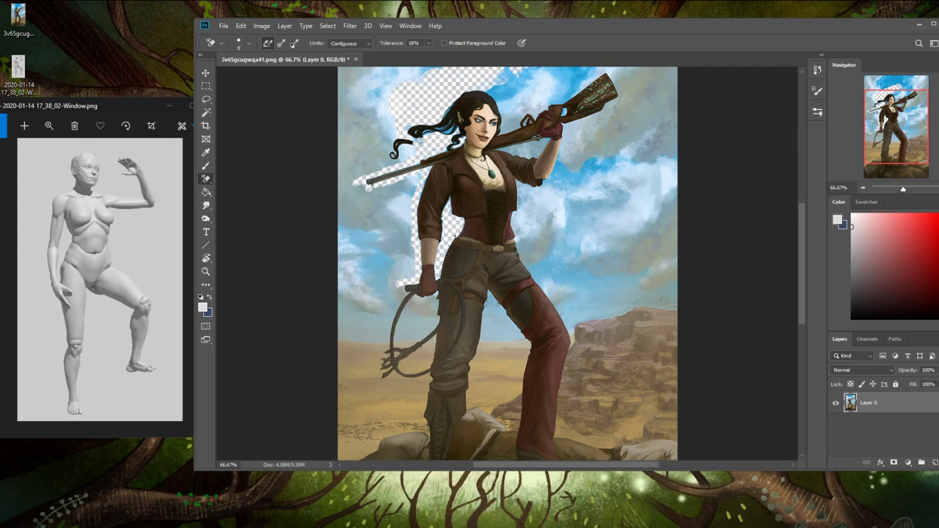
{"action": "key", "text": "ctrl+plus"}
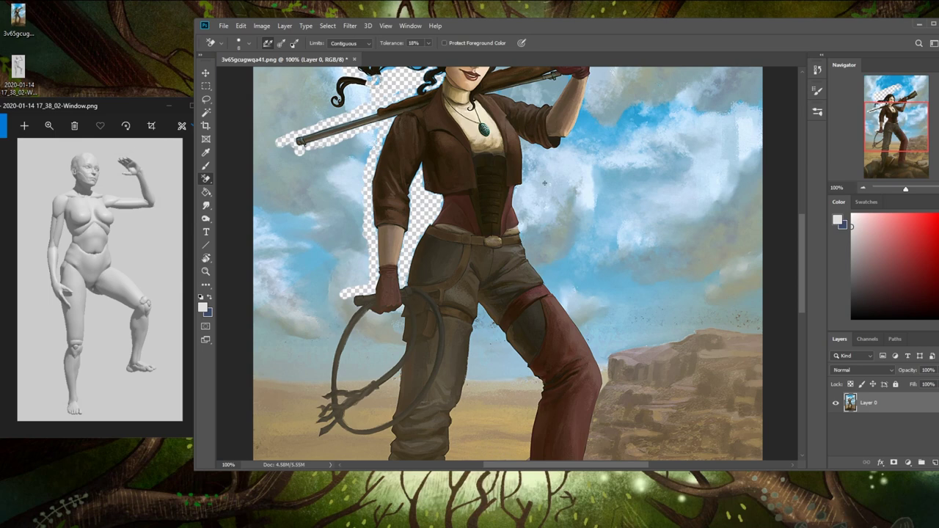
{"action": "key", "text": "bracketright"}
{"action": "mouse_move", "coordinate": [525, 190]}
{"action": "left_mouse_down"}
{"action": "mouse_move", "coordinate": [529, 244]}
{"action": "mouse_move", "coordinate": [526, 216]}
{"action": "left_mouse_up"}
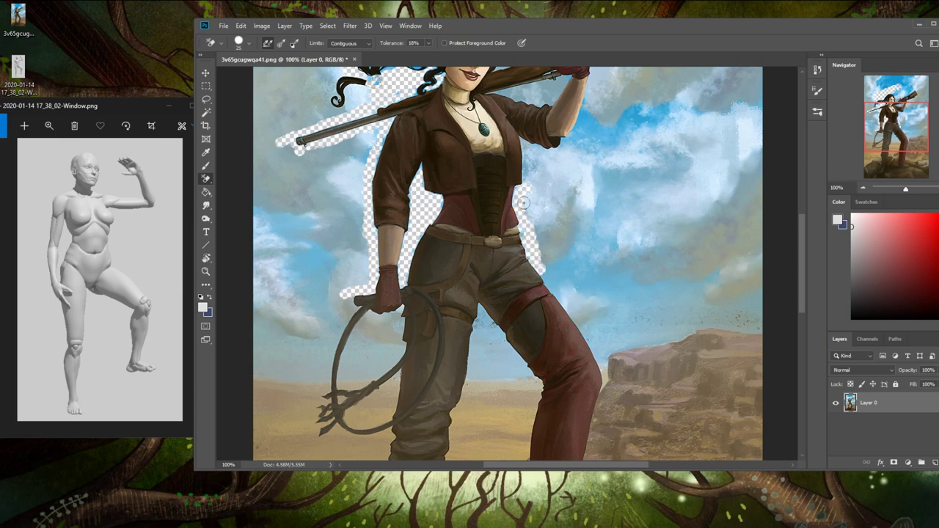
{"action": "left_click", "coordinate": [427, 44]}
{"action": "mouse_move", "coordinate": [532, 241]}
{"action": "left_mouse_down"}
{"action": "mouse_move", "coordinate": [545, 278]}
{"action": "mouse_move", "coordinate": [534, 259]}
{"action": "mouse_move", "coordinate": [586, 334]}
{"action": "mouse_move", "coordinate": [563, 295]}
{"action": "mouse_move", "coordinate": [587, 338]}
{"action": "left_mouse_up"}
{"action": "key", "text": "ctrl+z"}
{"action": "mouse_move", "coordinate": [547, 276]}
{"action": "left_mouse_down"}
{"action": "mouse_move", "coordinate": [597, 347]}
{"action": "mouse_move", "coordinate": [564, 289]}
{"action": "mouse_move", "coordinate": [599, 339]}
{"action": "mouse_move", "coordinate": [595, 349]}
{"action": "mouse_move", "coordinate": [548, 273]}
{"action": "mouse_move", "coordinate": [559, 292]}
{"action": "left_mouse_up"}
{"action": "key", "text": "ctrl+z"}
{"action": "key", "text": "ctrl+z"}
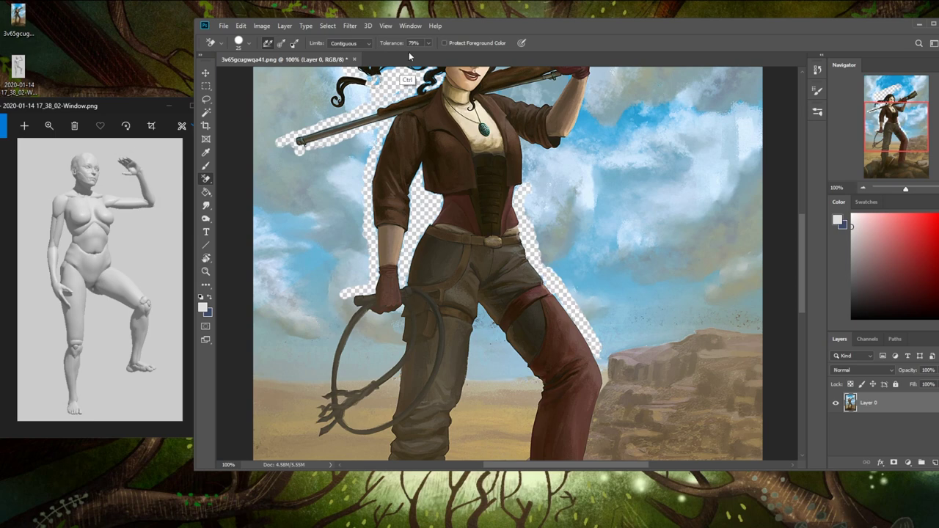
{"action": "key", "text": "ctrl+z"}
- Set the eraser tolerance to 14% and erase the background beside the bent leg's thigh and between the legs
{"action": "left_click_drag", "start_coordinate": [400, 57], "coordinate": [398, 57]}
{"action": "mouse_move", "coordinate": [597, 339]}
{"action": "left_mouse_down"}
{"action": "mouse_move", "coordinate": [566, 296]}
{"action": "mouse_move", "coordinate": [609, 369]}
{"action": "mouse_move", "coordinate": [596, 328]}
{"action": "mouse_move", "coordinate": [570, 298]}
{"action": "mouse_move", "coordinate": [604, 339]}
{"action": "mouse_move", "coordinate": [591, 309]}
{"action": "left_mouse_up"}
{"action": "mouse_move", "coordinate": [476, 321]}
{"action": "left_mouse_down"}
{"action": "mouse_move", "coordinate": [520, 366]}
{"action": "mouse_move", "coordinate": [491, 327]}
{"action": "mouse_move", "coordinate": [490, 354]}
{"action": "mouse_move", "coordinate": [483, 344]}
{"action": "mouse_move", "coordinate": [474, 374]}
{"action": "mouse_move", "coordinate": [485, 340]}
{"action": "left_mouse_up"}
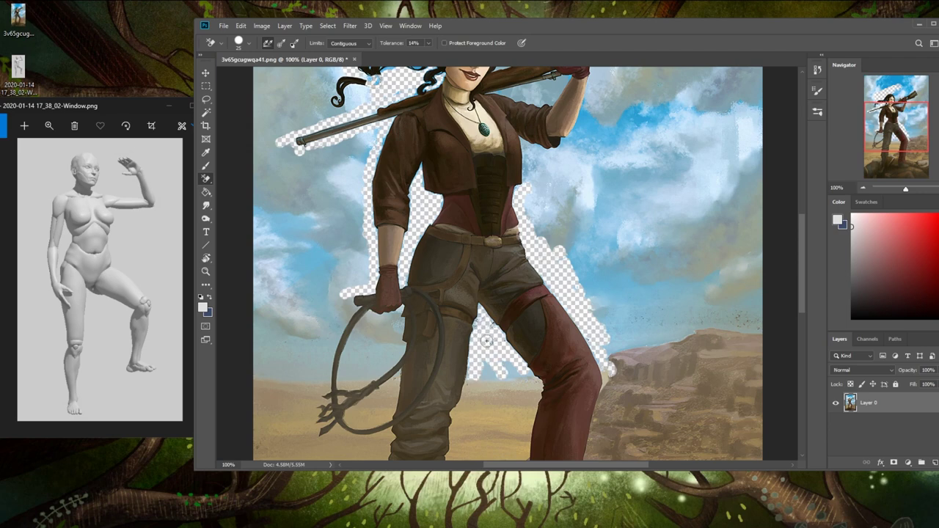
{"action": "left_click", "coordinate": [428, 42]}
{"action": "left_click", "coordinate": [489, 372]}
- Set the tolerance to 22% with a smaller brush and erase the sky between the rifle, shoulder and raised forearm
{"action": "left_click_drag", "start_coordinate": [573, 227], "coordinate": [516, 362]}
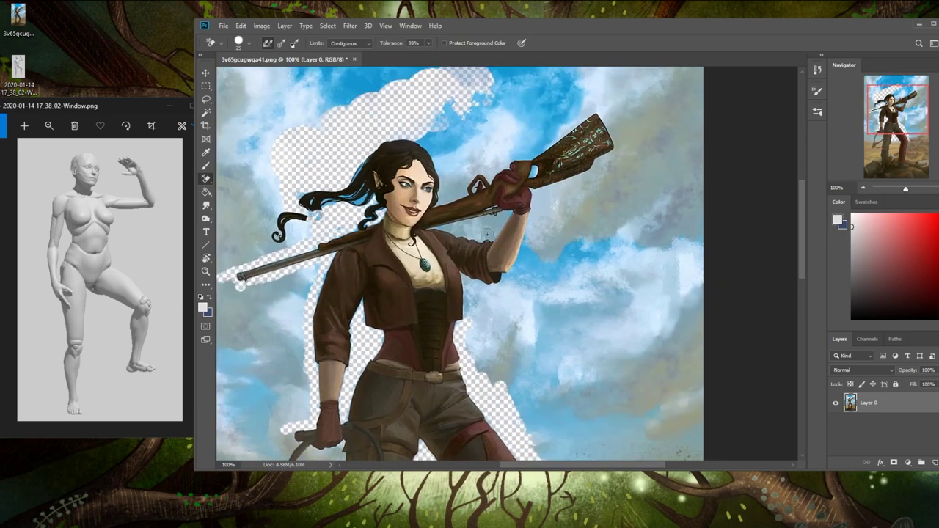
{"action": "left_click", "coordinate": [428, 44]}
{"action": "left_click", "coordinate": [441, 74]}
{"action": "key", "text": "["}
{"action": "key", "text": "["}
{"action": "left_click_drag", "start_coordinate": [488, 240], "coordinate": [462, 232]}
{"action": "left_click_drag", "start_coordinate": [451, 226], "coordinate": [479, 221]}
{"action": "left_click_drag", "start_coordinate": [483, 219], "coordinate": [483, 228]}
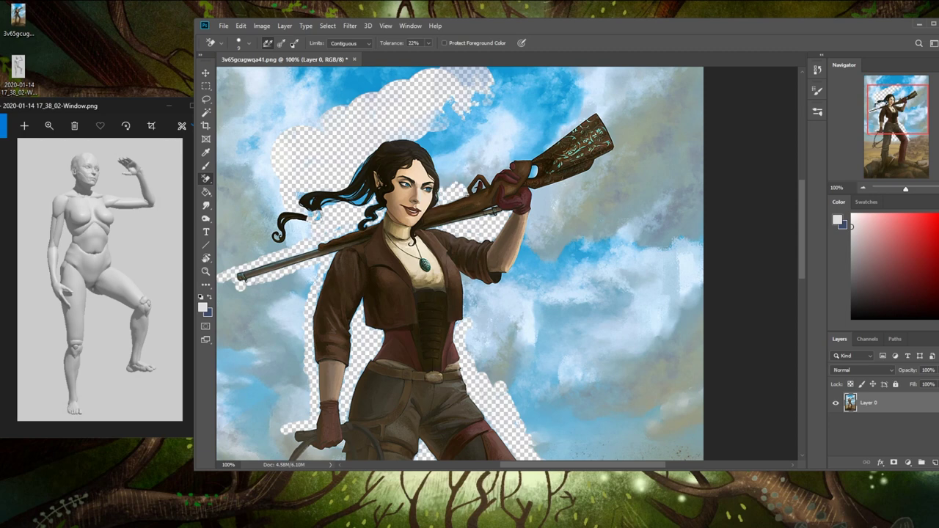
- Erase the sky along the rifle's upper edge between the face and the gloved hand
{"action": "left_click_drag", "start_coordinate": [474, 174], "coordinate": [441, 192]}
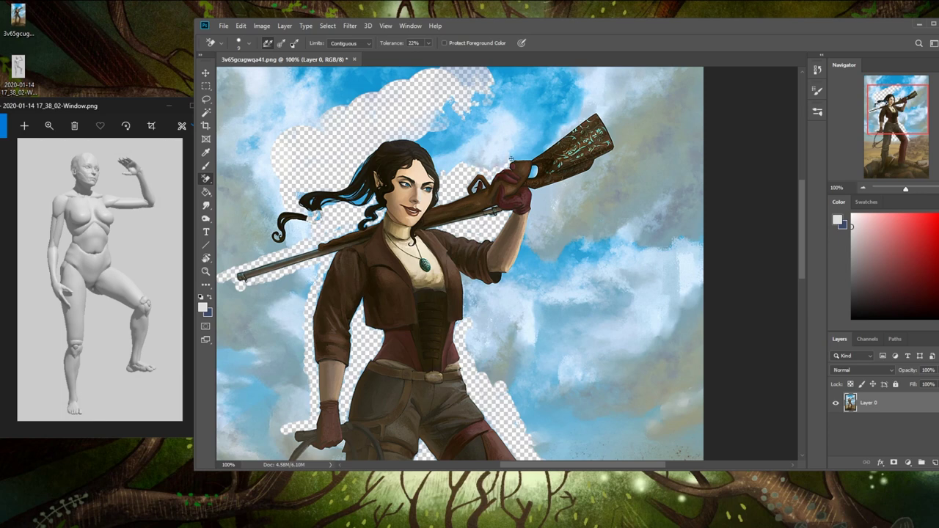
{"action": "left_click_drag", "start_coordinate": [469, 168], "coordinate": [471, 161]}
{"action": "key", "text": "ctrl+z"}
{"action": "left_click_drag", "start_coordinate": [490, 175], "coordinate": [479, 188]}
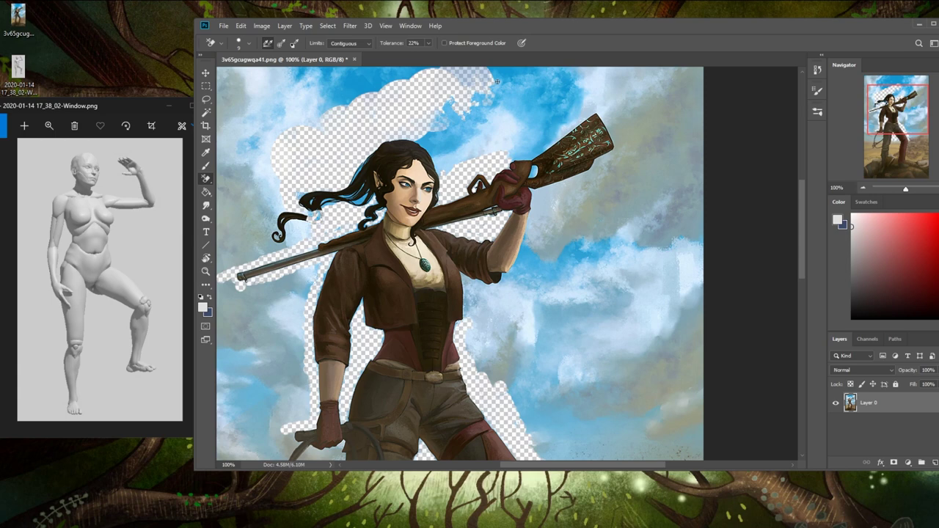
- Erase the remaining sky around the top of the head and above the rifle, adjusting the brush size as needed
{"action": "key", "text": "bracketright"}
{"action": "key", "text": "bracketright"}
{"action": "key", "text": "bracketright"}
{"action": "left_click_drag", "start_coordinate": [448, 170], "coordinate": [436, 151]}
{"action": "key", "text": "bracketleft"}
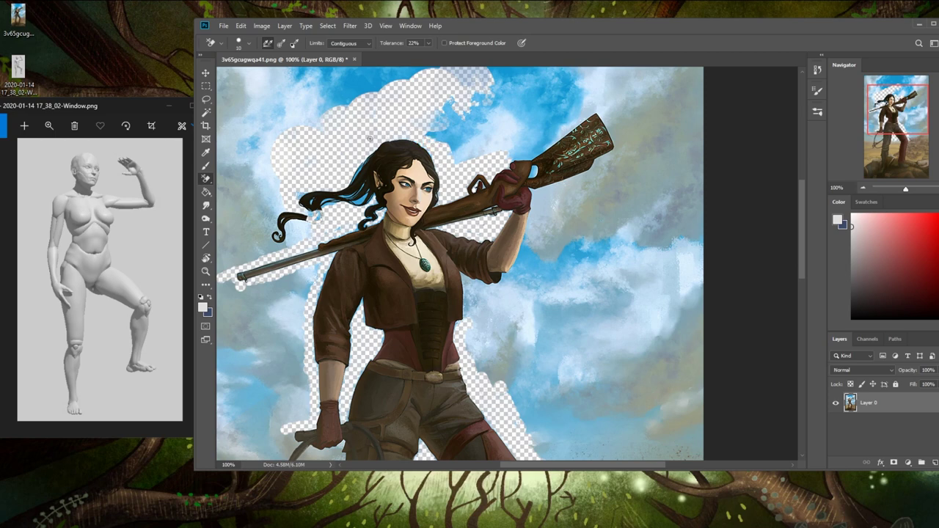
{"action": "key", "text": "bracketright"}
{"action": "key", "text": "bracketright"}
{"action": "mouse_move", "coordinate": [435, 132]}
{"action": "left_mouse_down"}
{"action": "mouse_move", "coordinate": [447, 150]}
{"action": "mouse_move", "coordinate": [443, 115]}
{"action": "mouse_move", "coordinate": [456, 139]}
{"action": "mouse_move", "coordinate": [450, 99]}
{"action": "mouse_move", "coordinate": [469, 125]}
{"action": "mouse_move", "coordinate": [447, 120]}
{"action": "left_mouse_up"}
{"action": "key", "text": "bracketleft"}
{"action": "key", "text": "bracketleft"}
{"action": "key", "text": "bracketleft"}
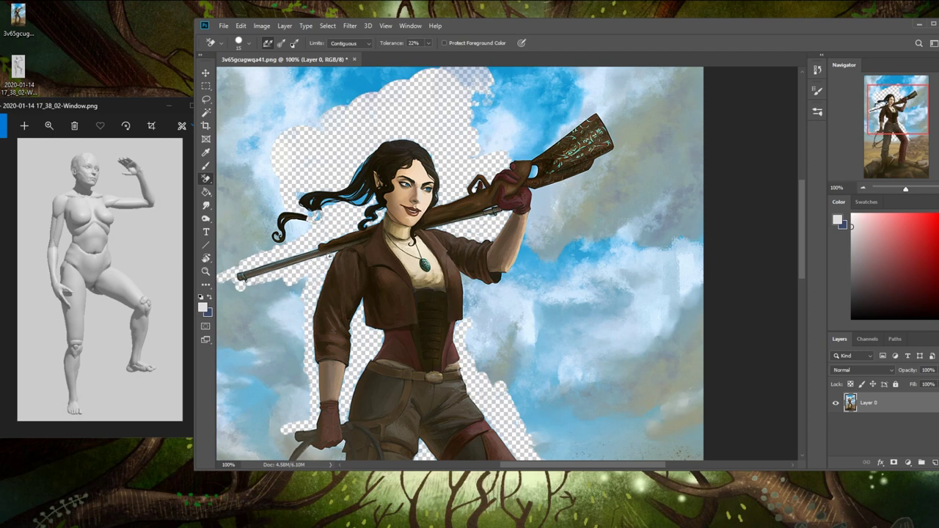
- Erase the sky along the jacket and torso edge beneath the raised elbow
{"action": "key", "text": "bracketright"}
{"action": "key", "text": "bracketright"}
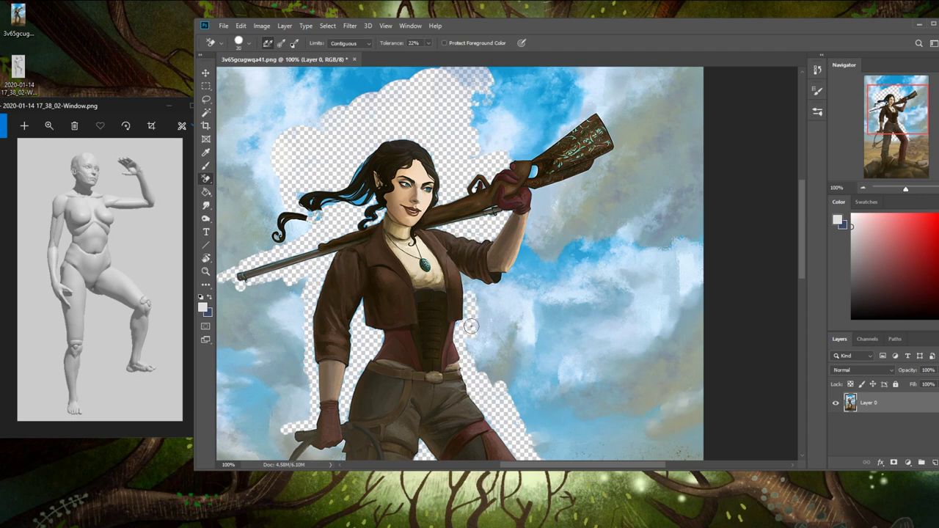
{"action": "key", "text": "bracketleft"}
{"action": "key", "text": "bracketleft"}
{"action": "key", "text": "bracketleft"}
- Lasso and delete the sky patches below the rifle stock and alongside the raised forearm
{"action": "key", "text": "l"}
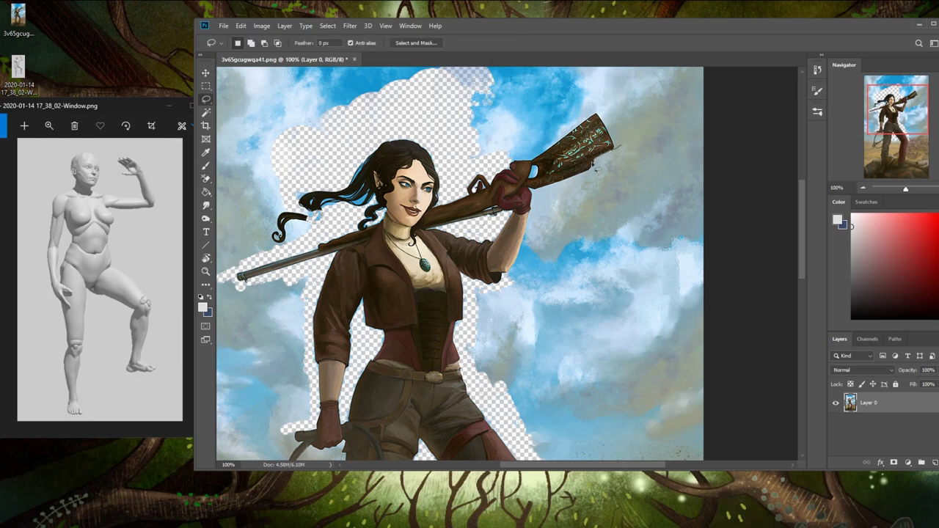
{"action": "mouse_move", "coordinate": [538, 206]}
{"action": "left_mouse_down"}
{"action": "mouse_move", "coordinate": [534, 229]}
{"action": "mouse_move", "coordinate": [627, 149]}
{"action": "mouse_move", "coordinate": [614, 146]}
{"action": "left_mouse_up"}
{"action": "key", "text": "Delete"}
{"action": "key", "text": "ctrl+d"}
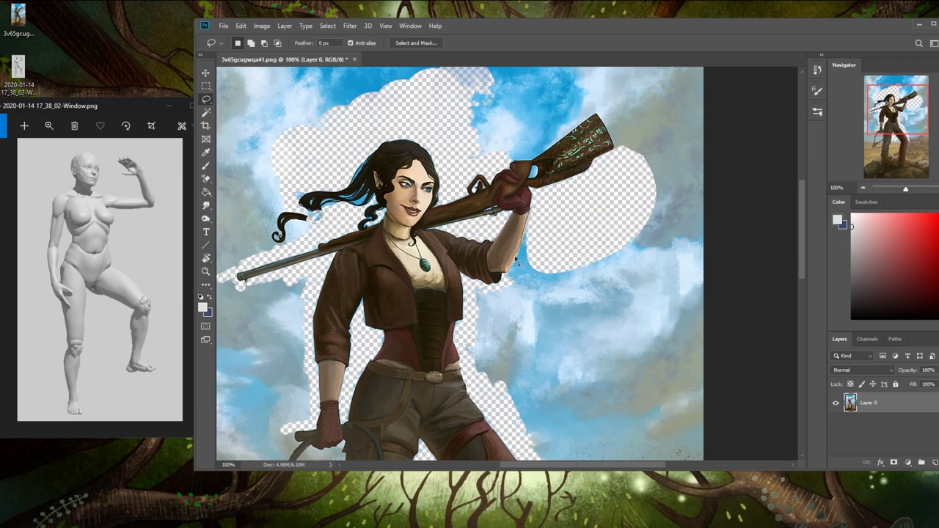
{"action": "mouse_move", "coordinate": [506, 288]}
{"action": "left_mouse_down"}
{"action": "mouse_move", "coordinate": [549, 264]}
{"action": "mouse_move", "coordinate": [531, 213]}
{"action": "mouse_move", "coordinate": [509, 290]}
{"action": "left_mouse_up"}
{"action": "key", "text": "Delete"}
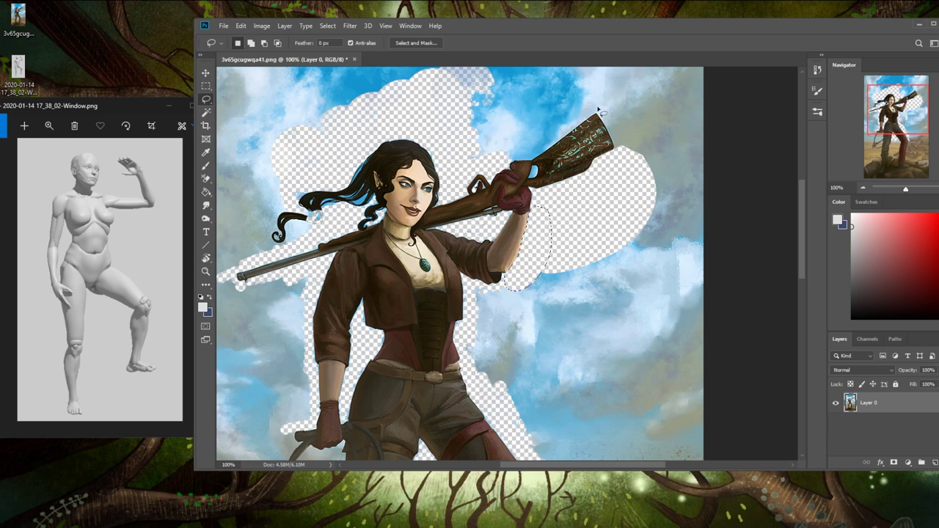
{"action": "key", "text": "ctrl+d"}
- Lasso and delete the sky above the rifle and around the butt of its stock
{"action": "mouse_move", "coordinate": [599, 111]}
{"action": "left_mouse_down"}
{"action": "mouse_move", "coordinate": [511, 170]}
{"action": "mouse_move", "coordinate": [469, 170]}
{"action": "mouse_move", "coordinate": [462, 102]}
{"action": "mouse_move", "coordinate": [607, 74]}
{"action": "mouse_move", "coordinate": [631, 91]}
{"action": "left_mouse_up"}
{"action": "key", "text": "Delete"}
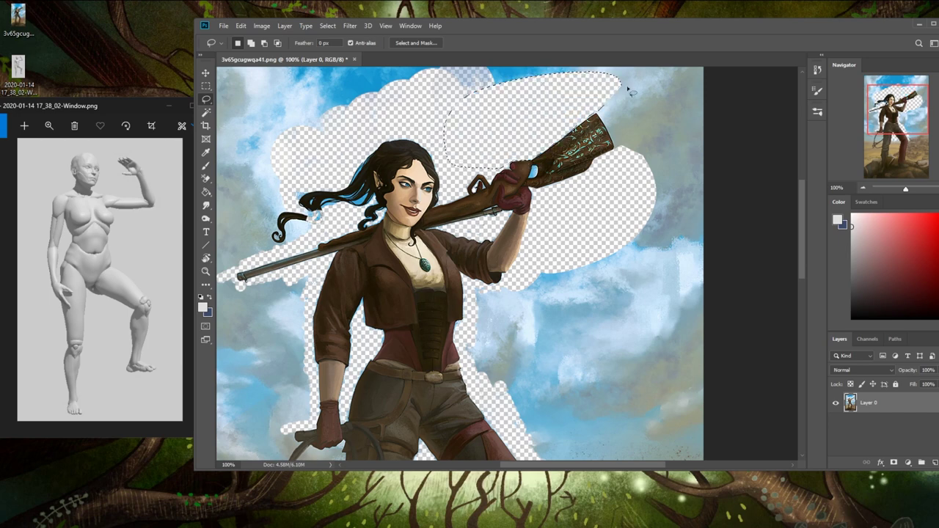
{"action": "mouse_move", "coordinate": [576, 133]}
{"action": "left_mouse_down"}
{"action": "mouse_move", "coordinate": [597, 114]}
{"action": "mouse_move", "coordinate": [624, 155]}
{"action": "mouse_move", "coordinate": [576, 124]}
{"action": "left_mouse_up"}
{"action": "key", "text": "Delete"}
{"action": "key", "text": "ctrl+d"}
{"action": "mouse_move", "coordinate": [595, 111]}
{"action": "left_mouse_down"}
{"action": "mouse_move", "coordinate": [619, 147]}
{"action": "mouse_move", "coordinate": [619, 126]}
{"action": "mouse_move", "coordinate": [616, 160]}
{"action": "mouse_move", "coordinate": [611, 109]}
{"action": "left_mouse_up"}
{"action": "key", "text": "Delete"}
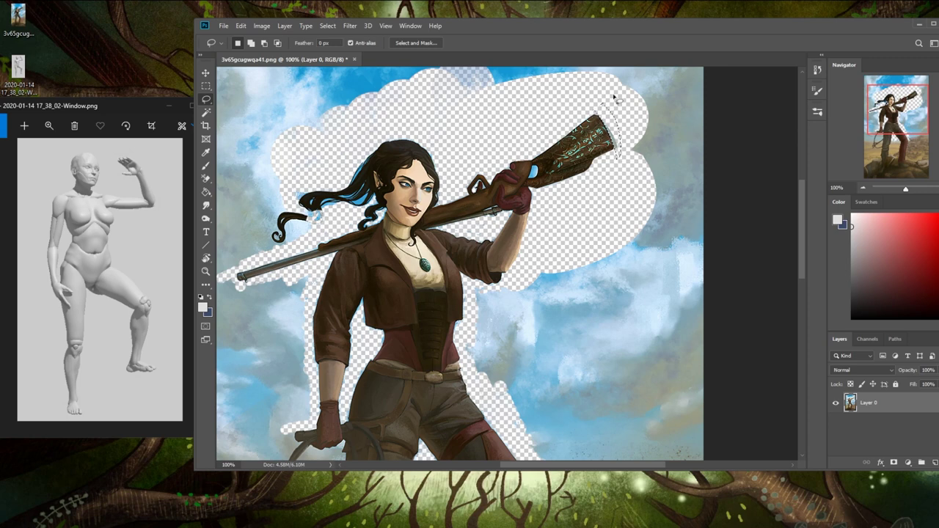
{"action": "key", "text": "Delete"}
{"action": "key", "text": "ctrl+d"}
- Lasso and delete the large sky area below the raised elbow, out to the canvas edge
{"action": "mouse_move", "coordinate": [477, 285]}
{"action": "left_mouse_down"}
{"action": "mouse_move", "coordinate": [462, 342]}
{"action": "mouse_move", "coordinate": [474, 371]}
{"action": "mouse_move", "coordinate": [651, 405]}
{"action": "mouse_move", "coordinate": [657, 218]}
{"action": "left_mouse_up"}
{"action": "key", "text": "Delete"}
{"action": "key", "text": "ctrl+minus"}
{"action": "key", "text": "ctrl+minus"}
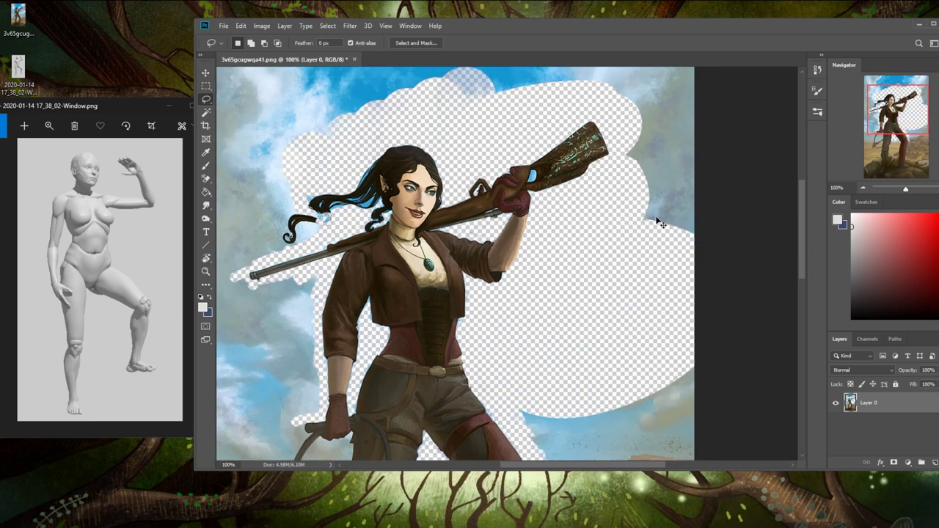
{"action": "key", "text": "ctrl+d"}
- Lasso and delete the sky between the lowered arm and the canvas edge, below the rifle barrel
{"action": "mouse_move", "coordinate": [401, 356]}
{"action": "left_mouse_down"}
{"action": "mouse_move", "coordinate": [386, 391]}
{"action": "mouse_move", "coordinate": [319, 358]}
{"action": "mouse_move", "coordinate": [349, 289]}
{"action": "mouse_move", "coordinate": [409, 272]}
{"action": "mouse_move", "coordinate": [402, 353]}
{"action": "left_mouse_up"}
{"action": "key", "text": "Delete"}
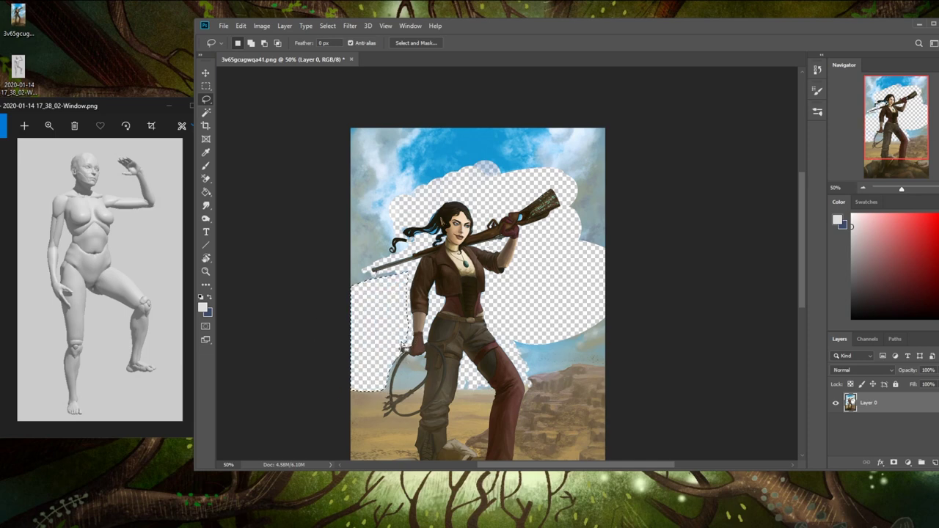
{"action": "left_click", "coordinate": [378, 275]}
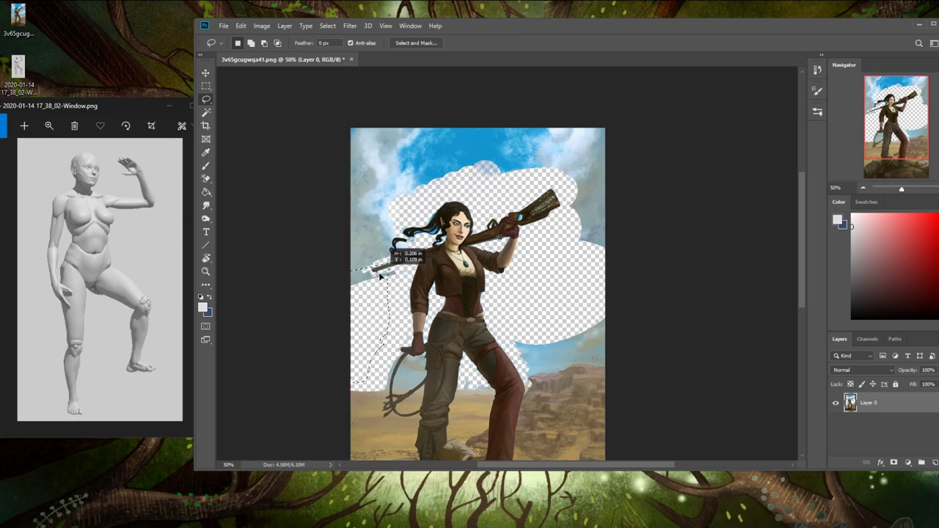
- Lasso and delete the leftover sky around the rifle muzzle, and clear the selection
{"action": "mouse_move", "coordinate": [402, 267]}
{"action": "left_mouse_down"}
{"action": "mouse_move", "coordinate": [368, 274]}
{"action": "mouse_move", "coordinate": [322, 301]}
{"action": "mouse_move", "coordinate": [403, 268]}
{"action": "left_mouse_up"}
{"action": "key", "text": "Delete"}
{"action": "key", "text": "Delete"}
{"action": "key", "text": "ctrl+d"}
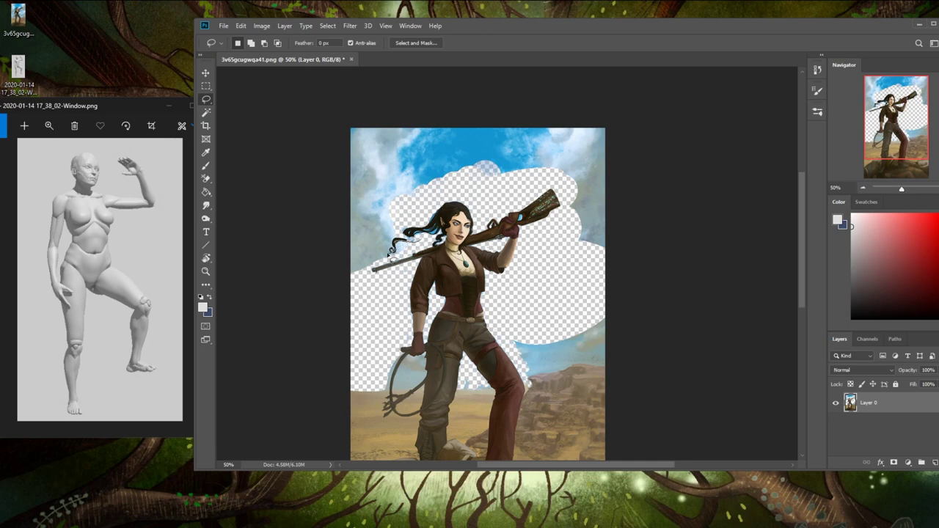
- Lasso and delete the cloudy sky between the canvas edge, the rifle muzzle and the trailing hair strands
{"action": "mouse_move", "coordinate": [352, 211]}
{"action": "left_mouse_down"}
{"action": "mouse_move", "coordinate": [348, 110]}
{"action": "mouse_move", "coordinate": [355, 277]}
{"action": "left_mouse_up"}
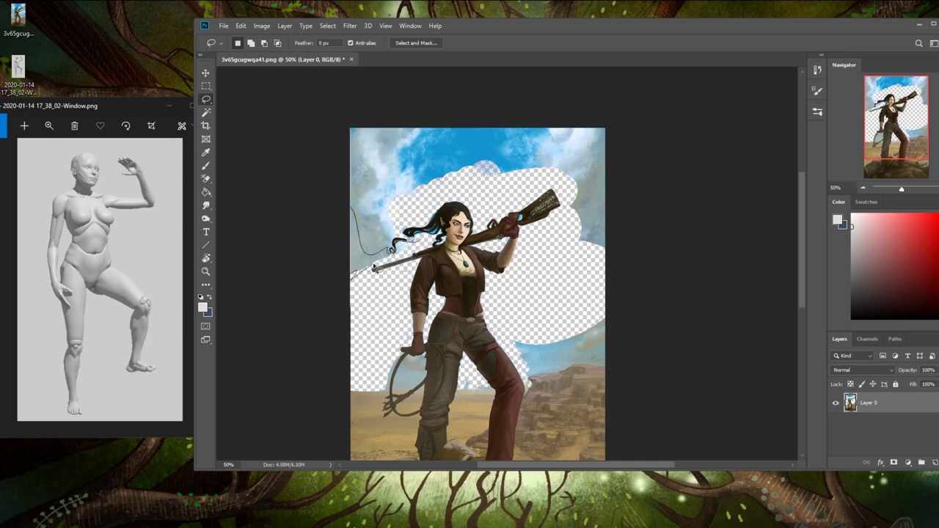
{"action": "left_click_drag", "start_coordinate": [402, 245], "coordinate": [399, 242]}
{"action": "key", "text": "Delete"}
{"action": "key", "text": "ctrl+d"}
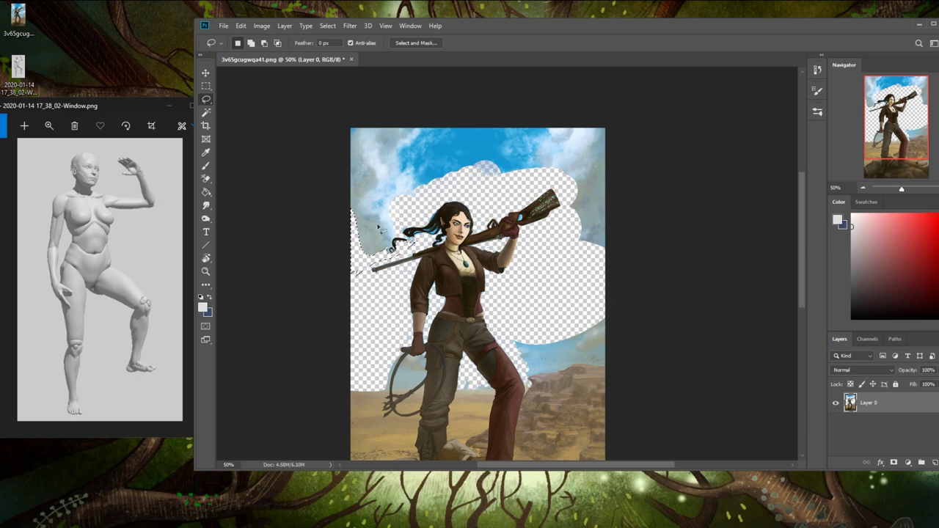
- Lasso and delete the remaining sky above the hair and rifle, out to both upper corners of the canvas
{"action": "mouse_move", "coordinate": [395, 253]}
{"action": "left_mouse_down"}
{"action": "mouse_move", "coordinate": [343, 236]}
{"action": "mouse_move", "coordinate": [413, 91]}
{"action": "mouse_move", "coordinate": [501, 149]}
{"action": "left_mouse_up"}
{"action": "left_click_drag", "start_coordinate": [413, 213], "coordinate": [408, 225]}
{"action": "key", "text": "Delete"}
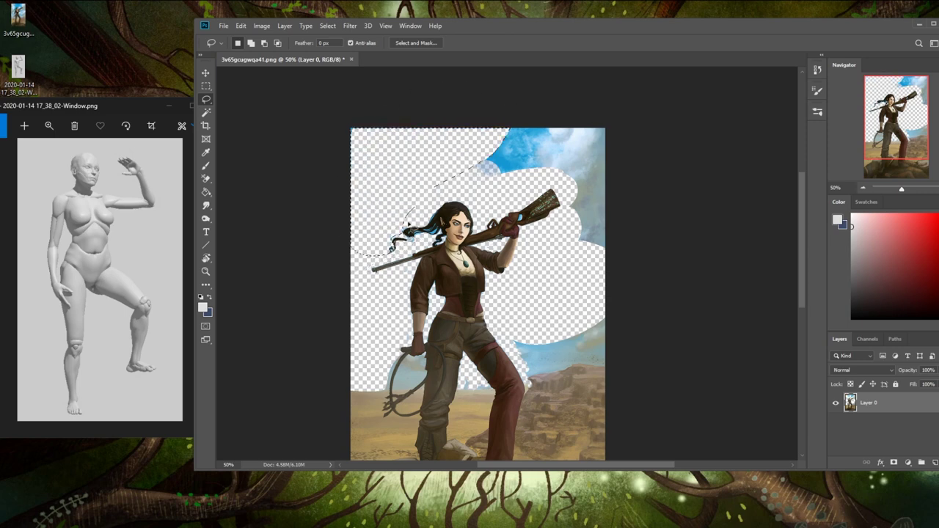
{"action": "key", "text": "ctrl+d"}
{"action": "mouse_move", "coordinate": [452, 166]}
{"action": "left_mouse_down"}
{"action": "mouse_move", "coordinate": [557, 183]}
{"action": "mouse_move", "coordinate": [605, 297]}
{"action": "mouse_move", "coordinate": [638, 105]}
{"action": "mouse_move", "coordinate": [440, 131]}
{"action": "left_mouse_up"}
{"action": "key", "text": "Delete"}
- Select the blue sky inside and beside the whip's loop with the Magic Wand at tolerance 40 and delete it
{"action": "scroll", "coordinate": [441, 134], "scroll_direction": "down", "scroll_amount": 5}
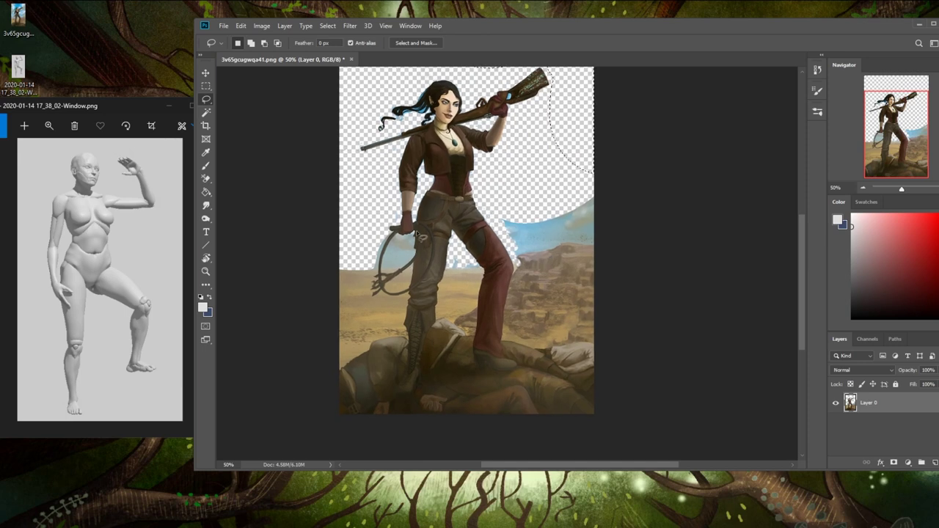
{"action": "key", "text": "w"}
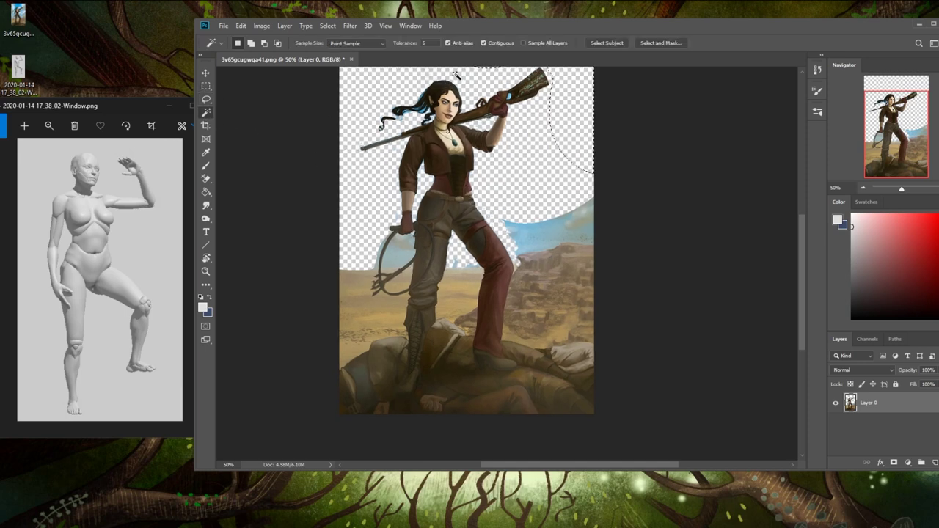
{"action": "left_click", "coordinate": [402, 261]}
{"action": "key", "text": "Delete"}
{"action": "left_click", "coordinate": [379, 264]}
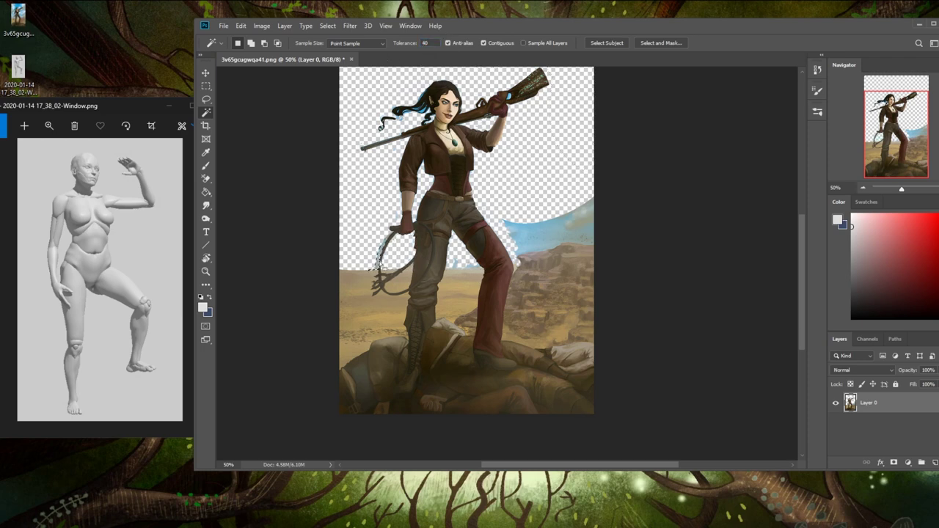
- Select and delete the remaining patches of sky above the distant rocks with the Magic Wand
{"action": "left_click", "coordinate": [554, 236]}
{"action": "key", "text": "Delete"}
{"action": "left_click", "coordinate": [573, 222]}
{"action": "key", "text": "Delete"}
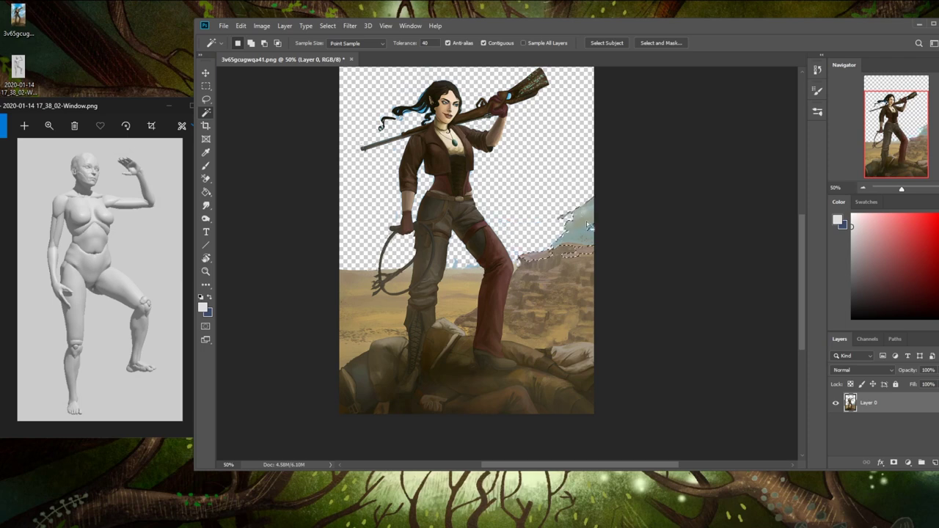
{"action": "left_click", "coordinate": [593, 233]}
{"action": "key", "text": "Delete"}
- Select and delete the sand between the legs, beside the straight leg and inside the whip's loop with the Magic Wand
{"action": "left_click", "coordinate": [467, 303]}
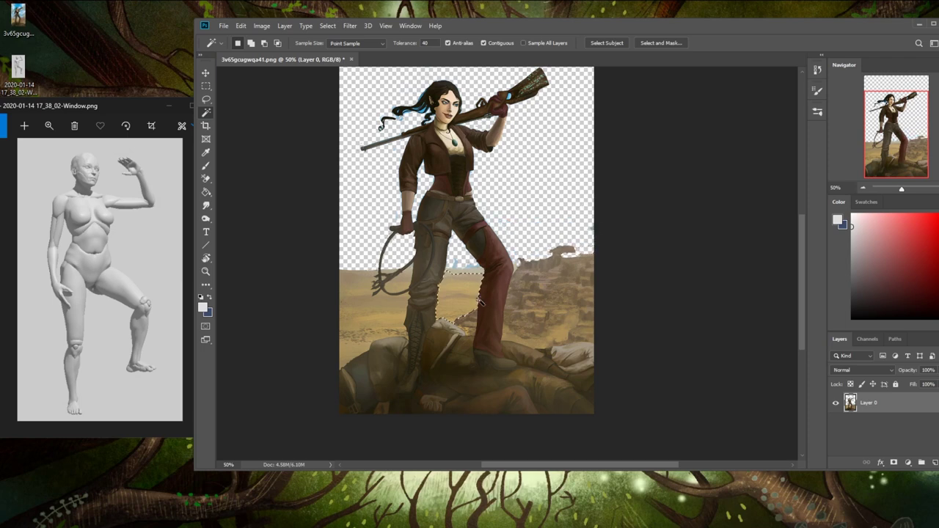
{"action": "key", "text": "Delete"}
{"action": "left_click", "coordinate": [464, 272]}
{"action": "left_click", "coordinate": [402, 309]}
{"action": "key", "text": "Delete"}
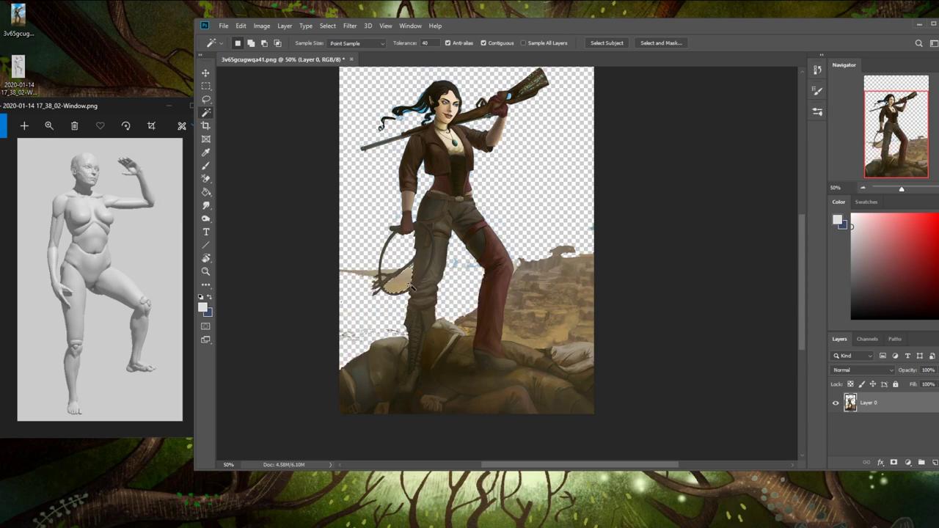
{"action": "key", "text": "Delete"}
- Try to delete the leftover sand around the whip's tail with the Magic Wand and undo the deletions
{"action": "left_click", "coordinate": [394, 276]}
{"action": "key", "text": "Delete"}
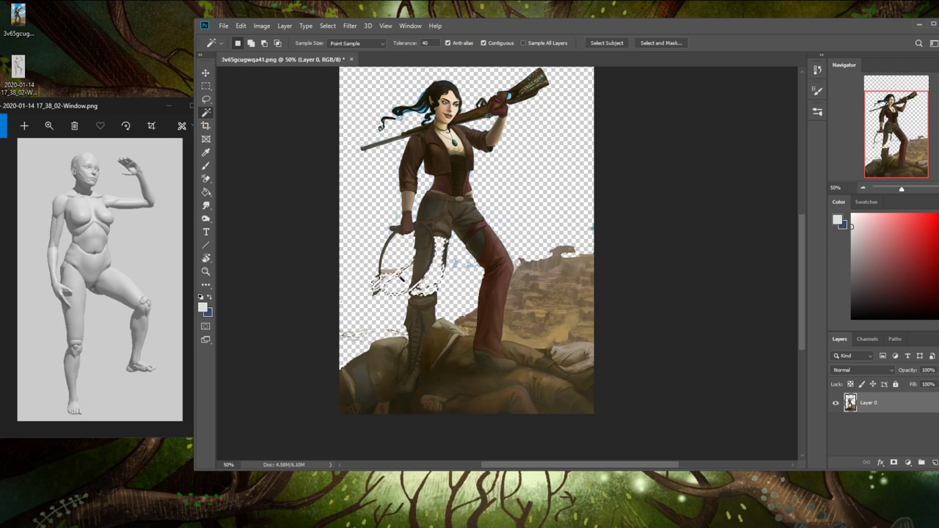
{"action": "key", "text": "ctrl+z"}
{"action": "left_click", "coordinate": [394, 275]}
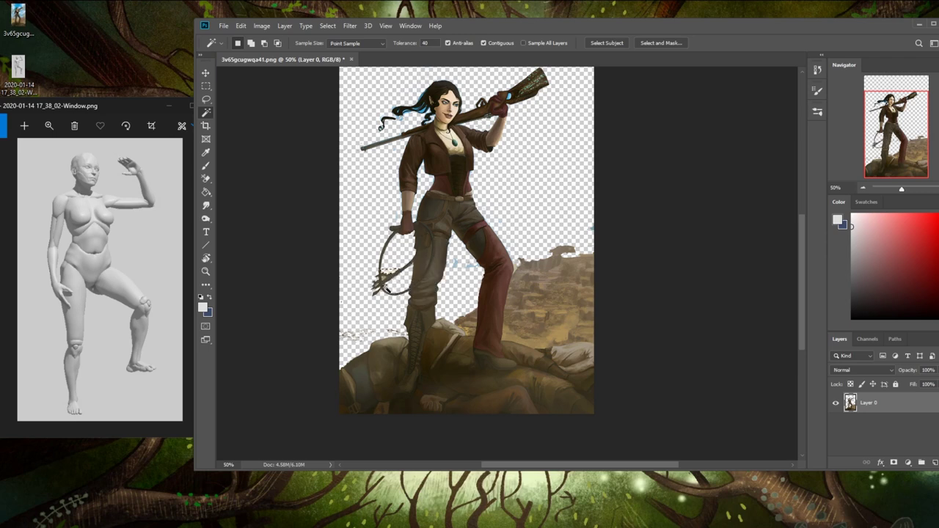
{"action": "key", "text": "Delete"}
{"action": "key", "text": "ctrl+z"}
{"action": "key", "text": "ctrl+z"}
- Magic Wand the distant rocks behind the bent leg, lasso the red trouser leg out of the selection, and delete the rocks
{"action": "left_click", "coordinate": [405, 334]}
{"action": "left_click", "coordinate": [556, 278]}
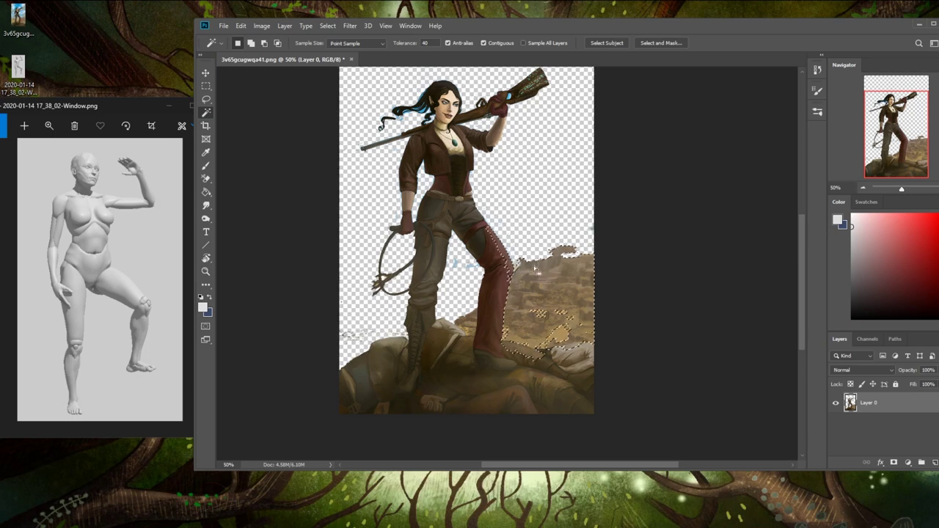
{"action": "key", "text": "l"}
{"action": "mouse_move", "coordinate": [502, 253]}
{"action": "left_mouse_down"}
{"action": "mouse_move", "coordinate": [513, 283]}
{"action": "mouse_move", "coordinate": [503, 315]}
{"action": "mouse_move", "coordinate": [509, 235]}
{"action": "mouse_move", "coordinate": [471, 261]}
{"action": "left_mouse_up"}
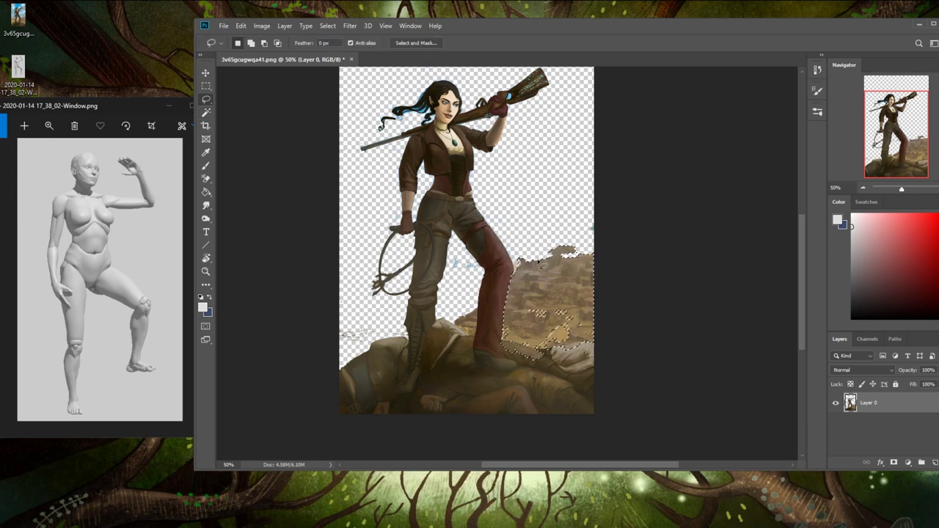
{"action": "key", "text": "Delete"}
{"action": "left_click", "coordinate": [637, 223]}
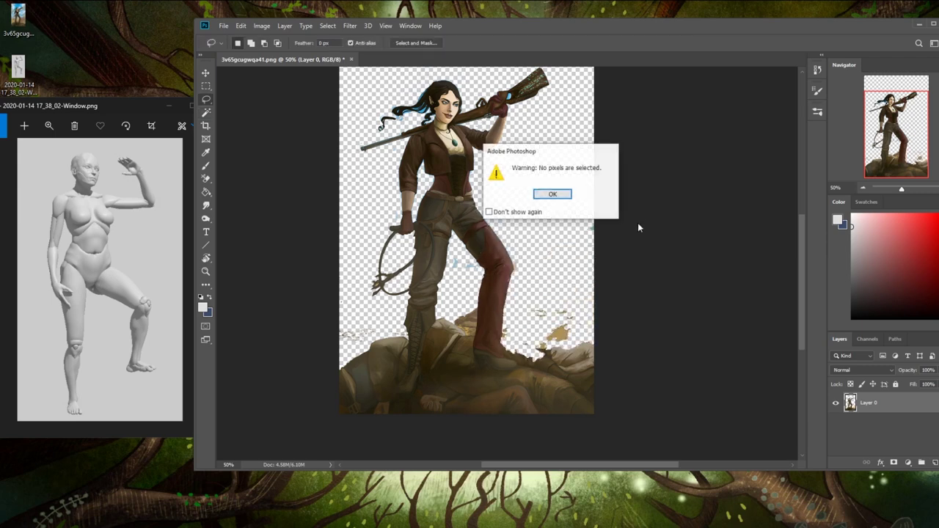
{"action": "left_click", "coordinate": [562, 196]}
- Select and copy the whole cut-out, and revert the document to its original 3v65gcugwqa41.png history snapshot
{"action": "key", "text": "ctrl+a"}
{"action": "key", "text": "v"}
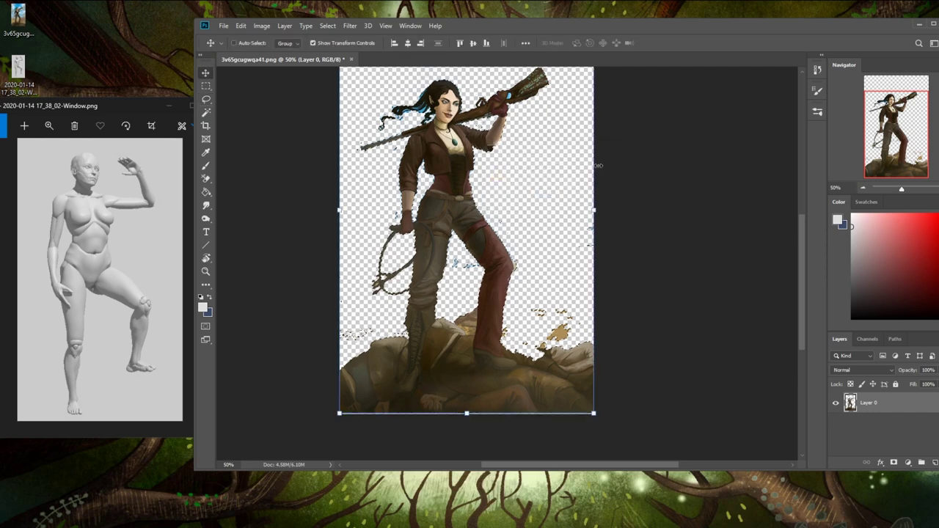
{"action": "left_click", "coordinate": [817, 70]}
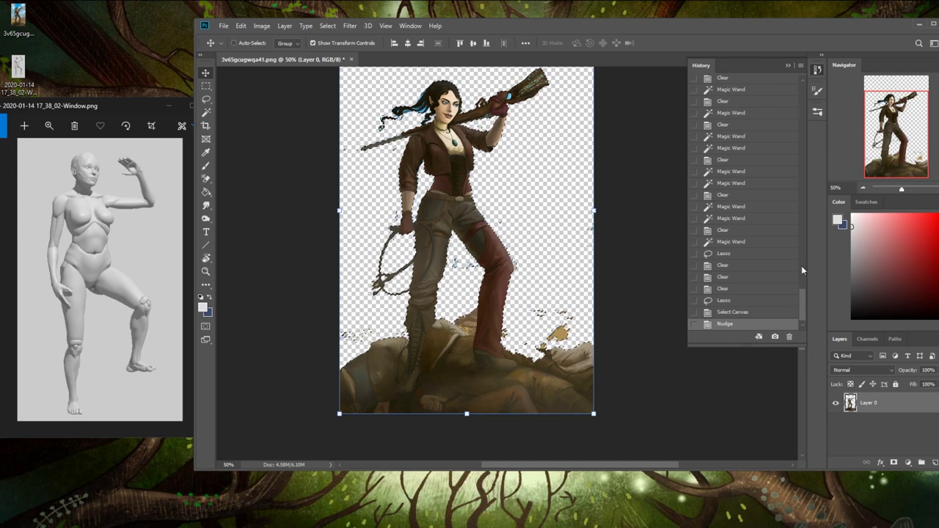
{"action": "scroll", "coordinate": [801, 265], "scroll_direction": "up", "scroll_amount": 10}
{"action": "left_click", "coordinate": [757, 86]}
- Paste the cut-out as a new layer over the original painting and fit the selection to its outline by nudging it
{"action": "key", "text": "ctrl+v"}
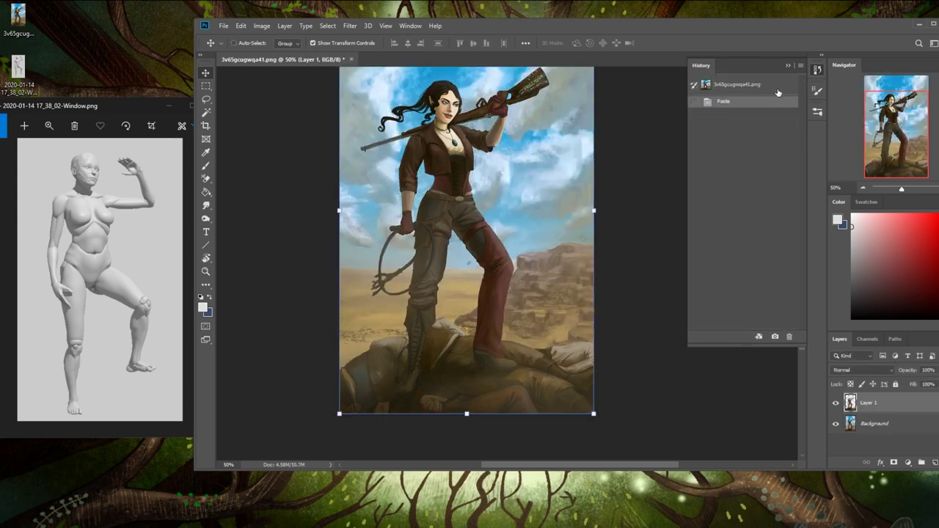
{"action": "key", "text": "ctrl+a"}
{"action": "key", "text": "Left"}
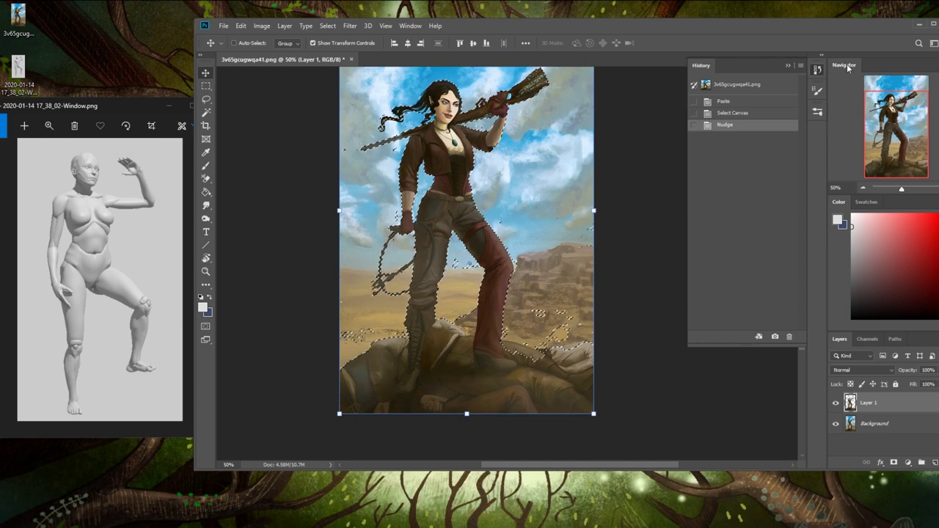
{"action": "left_click", "coordinate": [787, 65]}
- Lasso the stray patches between the thighs, by the lowered hand, near the muzzle and in the sky out of the selection
{"action": "key", "text": "l"}
{"action": "left_click_drag", "start_coordinate": [454, 272], "coordinate": [482, 280]}
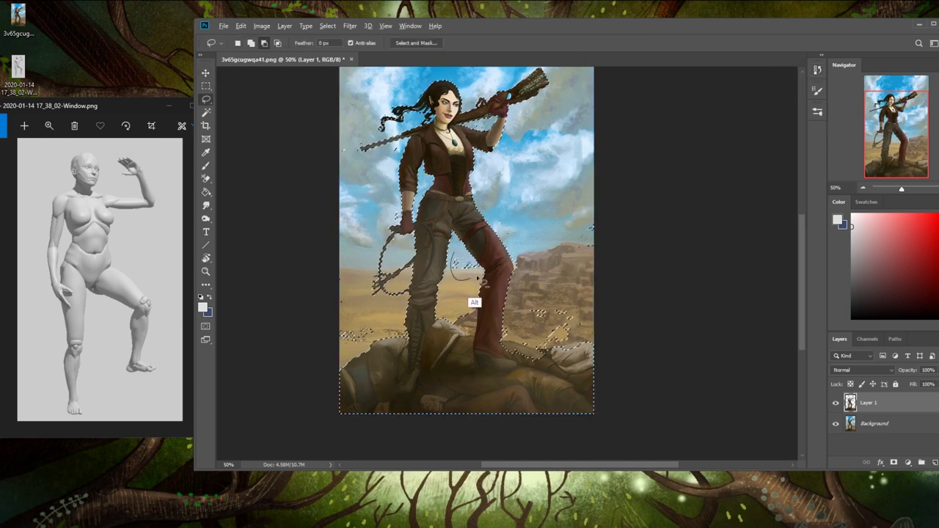
{"action": "left_click_drag", "start_coordinate": [465, 228], "coordinate": [451, 255]}
{"action": "left_click_drag", "start_coordinate": [397, 206], "coordinate": [401, 227]}
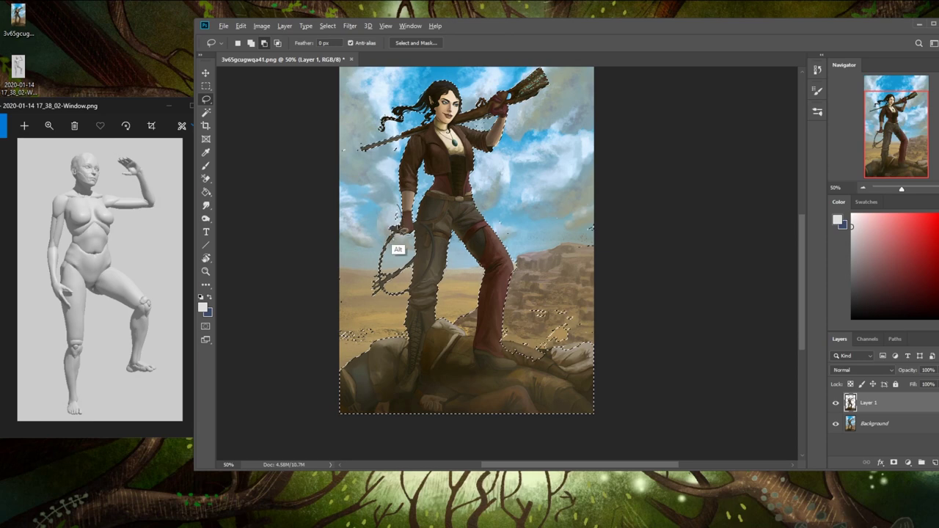
{"action": "mouse_move", "coordinate": [404, 152]}
{"action": "left_mouse_down"}
{"action": "mouse_move", "coordinate": [377, 145]}
{"action": "mouse_move", "coordinate": [335, 174]}
{"action": "mouse_move", "coordinate": [356, 155]}
{"action": "left_mouse_up"}
{"action": "left_click_drag", "start_coordinate": [538, 180], "coordinate": [535, 202]}
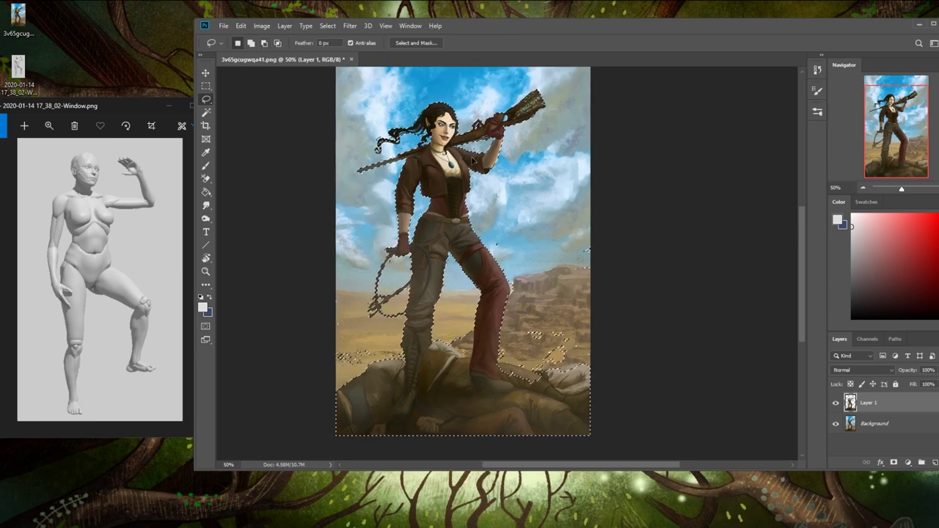
- Subtract the stray patches at the canvas edge, over the distant rocks and on the sand beside the boots from the selection
{"action": "mouse_move", "coordinate": [603, 230]}
{"action": "left_mouse_down"}
{"action": "mouse_move", "coordinate": [498, 247]}
{"action": "mouse_move", "coordinate": [503, 287]}
{"action": "mouse_move", "coordinate": [598, 363]}
{"action": "left_mouse_up"}
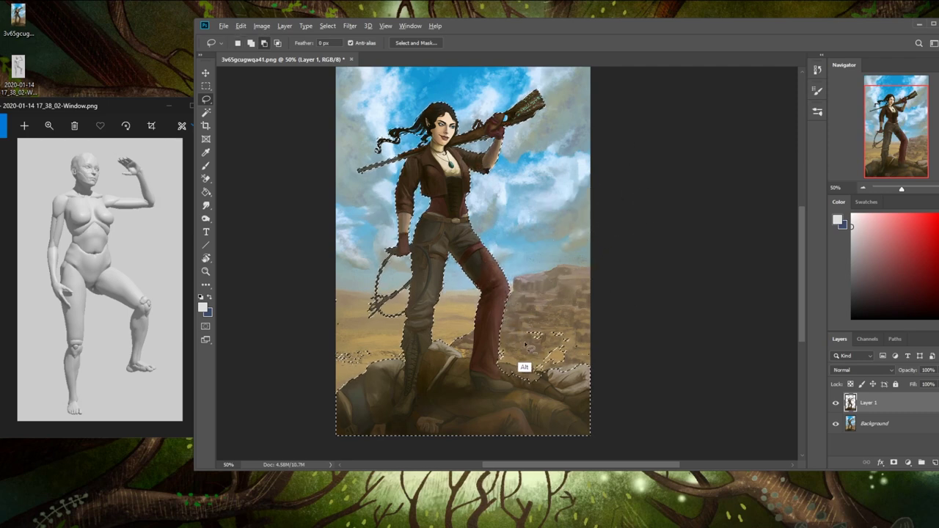
{"action": "mouse_move", "coordinate": [500, 349]}
{"action": "left_mouse_down"}
{"action": "mouse_move", "coordinate": [561, 399]}
{"action": "mouse_move", "coordinate": [544, 261]}
{"action": "left_mouse_up"}
{"action": "mouse_move", "coordinate": [458, 334]}
{"action": "left_mouse_down"}
{"action": "mouse_move", "coordinate": [471, 358]}
{"action": "mouse_move", "coordinate": [445, 339]}
{"action": "mouse_move", "coordinate": [475, 332]}
{"action": "mouse_move", "coordinate": [474, 360]}
{"action": "mouse_move", "coordinate": [448, 344]}
{"action": "left_mouse_up"}
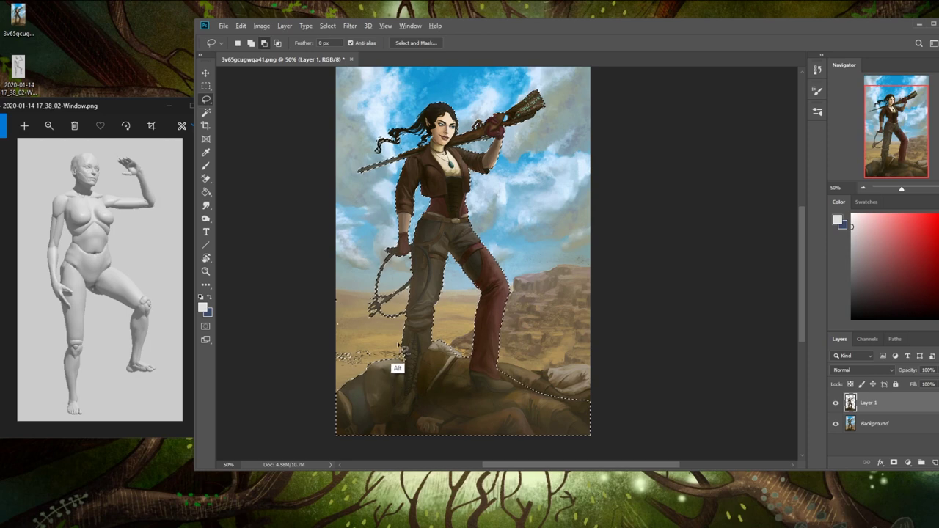
{"action": "mouse_move", "coordinate": [363, 363]}
{"action": "left_mouse_down"}
{"action": "mouse_move", "coordinate": [310, 288]}
{"action": "mouse_move", "coordinate": [360, 308]}
{"action": "mouse_move", "coordinate": [400, 357]}
{"action": "left_mouse_up"}
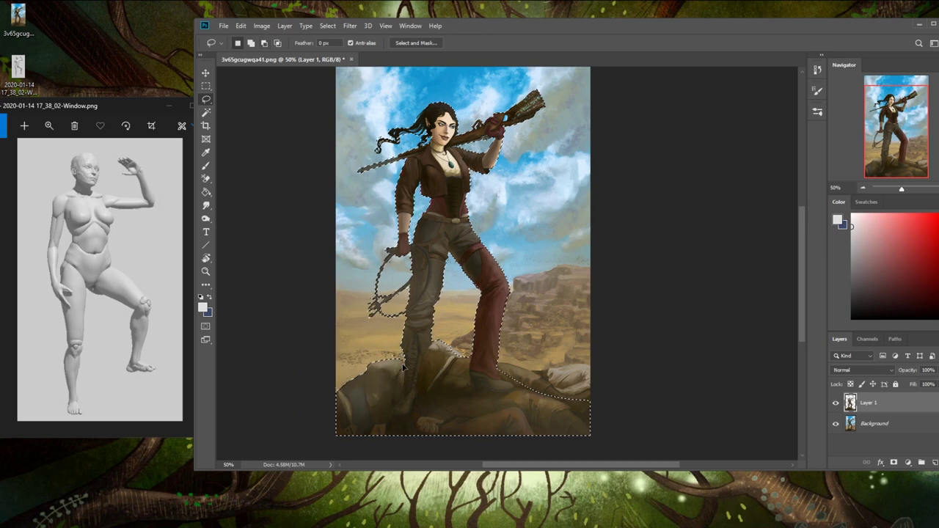
- Try to subtract the foreground mound beside the straight leg and below the bent leg's boot from the selection
{"action": "key", "text": "alt"}
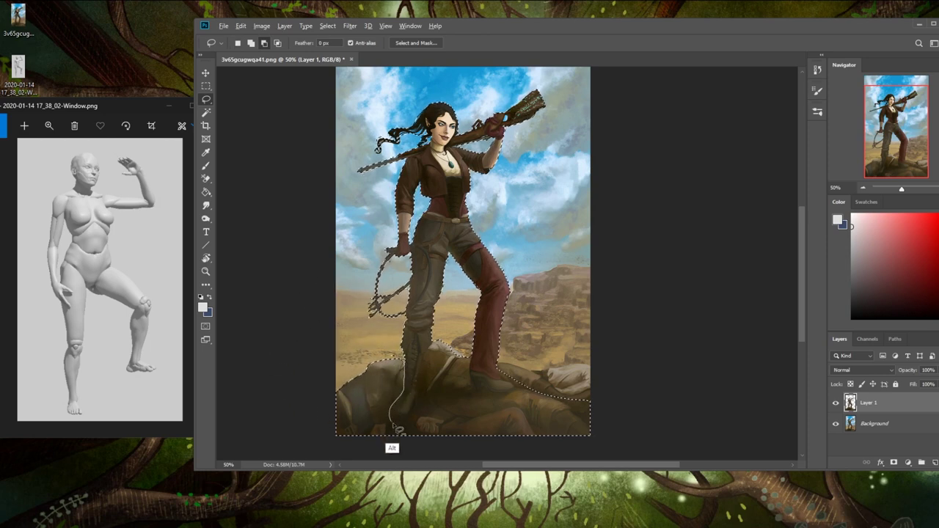
{"action": "mouse_move", "coordinate": [429, 449]}
{"action": "left_mouse_down"}
{"action": "mouse_move", "coordinate": [287, 451]}
{"action": "mouse_move", "coordinate": [367, 341]}
{"action": "left_mouse_up"}
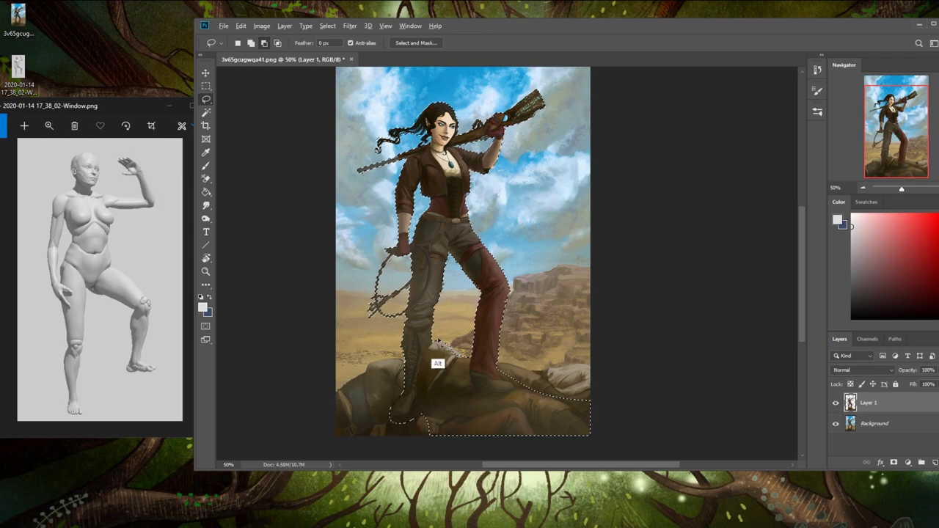
{"action": "left_click_drag", "start_coordinate": [519, 393], "coordinate": [620, 400]}
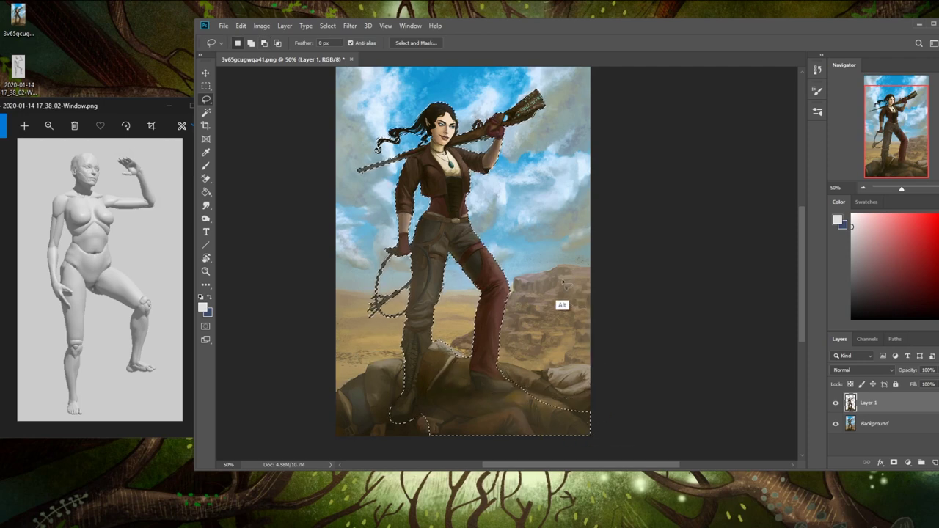
- Add the whole foreground mound back to the selection with the Lasso, following its upper edge on both sides of the legs
{"action": "key", "text": "shift"}
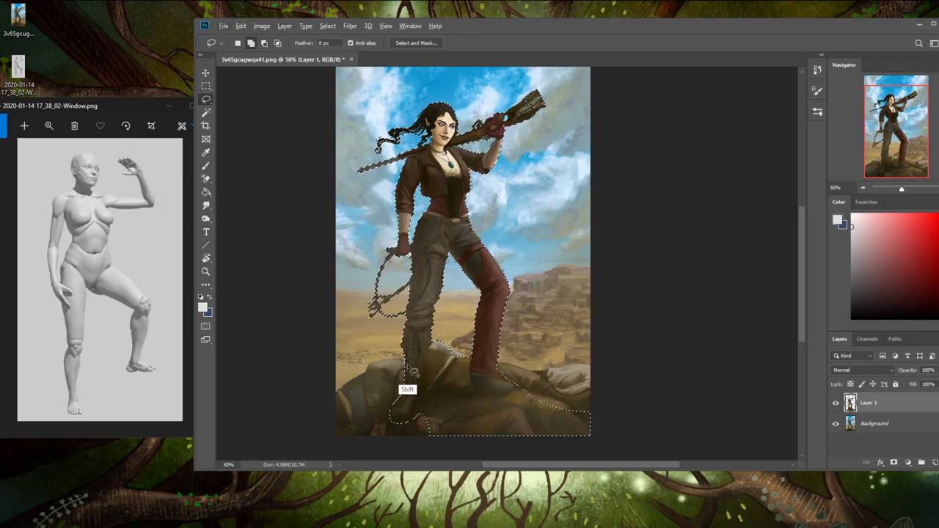
{"action": "mouse_move", "coordinate": [379, 365]}
{"action": "left_mouse_down"}
{"action": "mouse_move", "coordinate": [341, 414]}
{"action": "mouse_move", "coordinate": [502, 485]}
{"action": "mouse_move", "coordinate": [476, 396]}
{"action": "mouse_move", "coordinate": [440, 344]}
{"action": "left_mouse_up"}
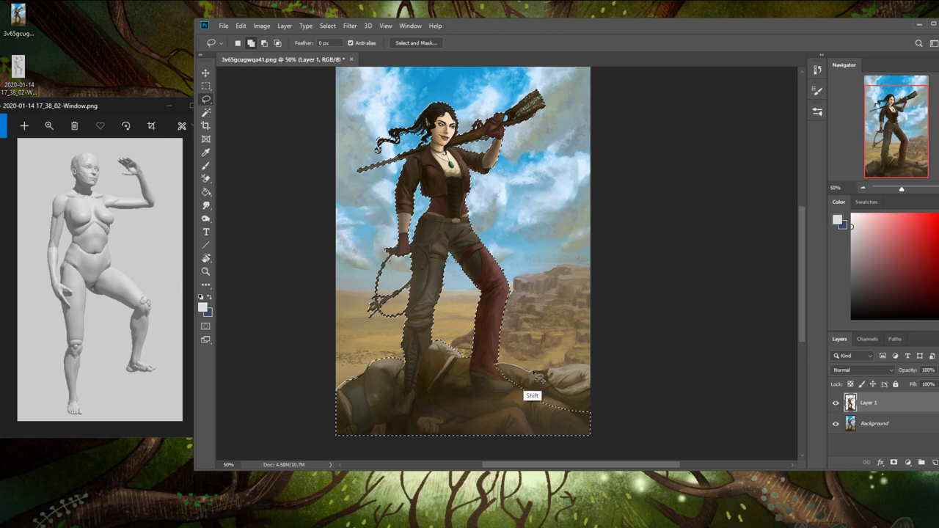
{"action": "mouse_move", "coordinate": [539, 376]}
{"action": "left_mouse_down"}
{"action": "mouse_move", "coordinate": [632, 395]}
{"action": "mouse_move", "coordinate": [576, 466]}
{"action": "mouse_move", "coordinate": [435, 441]}
{"action": "left_mouse_up"}
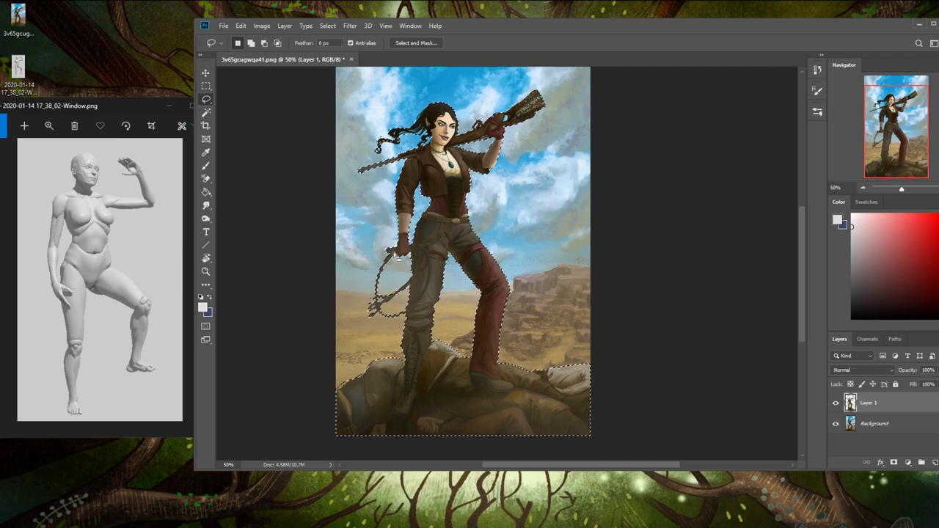
- Refine the selection around the trailing hair strands and rifle barrel by adding and subtracting with the Lasso
{"action": "key", "text": "shift"}
{"action": "key", "text": "alt"}
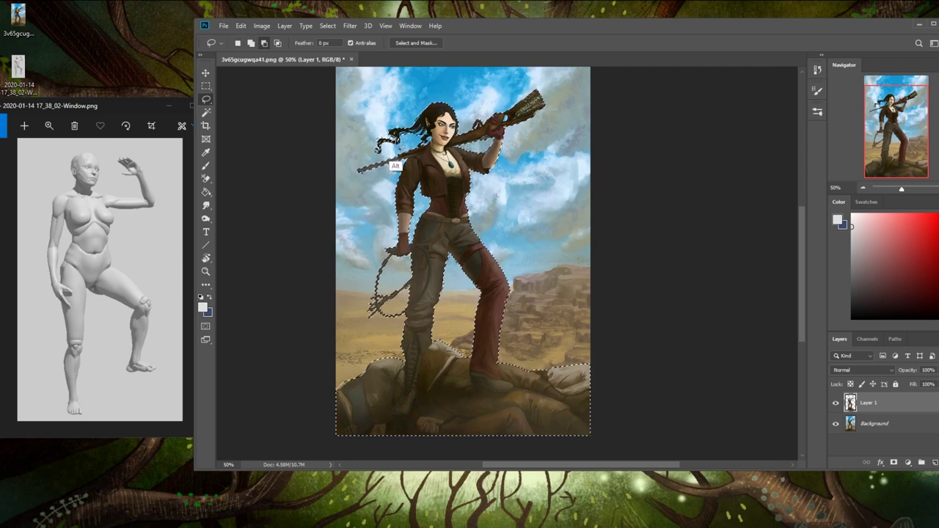
{"action": "key", "text": "shift"}
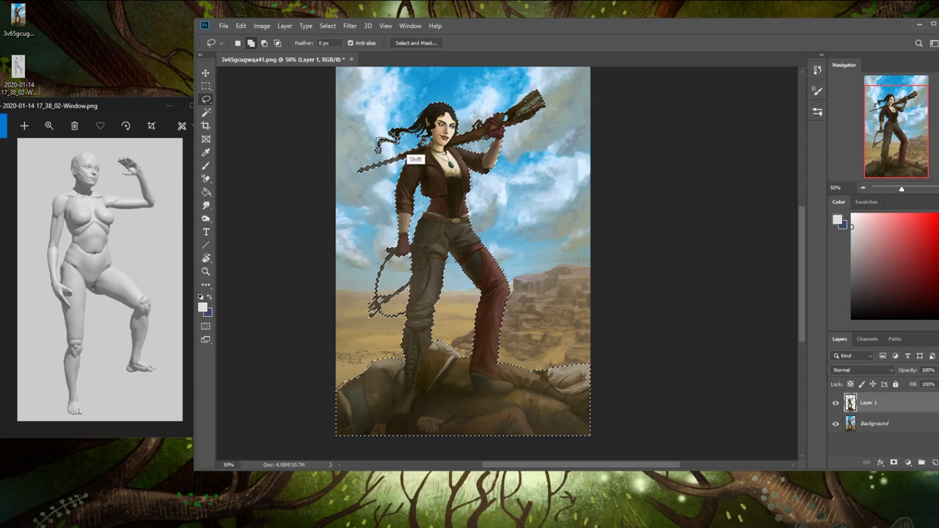
{"action": "key", "text": "alt"}
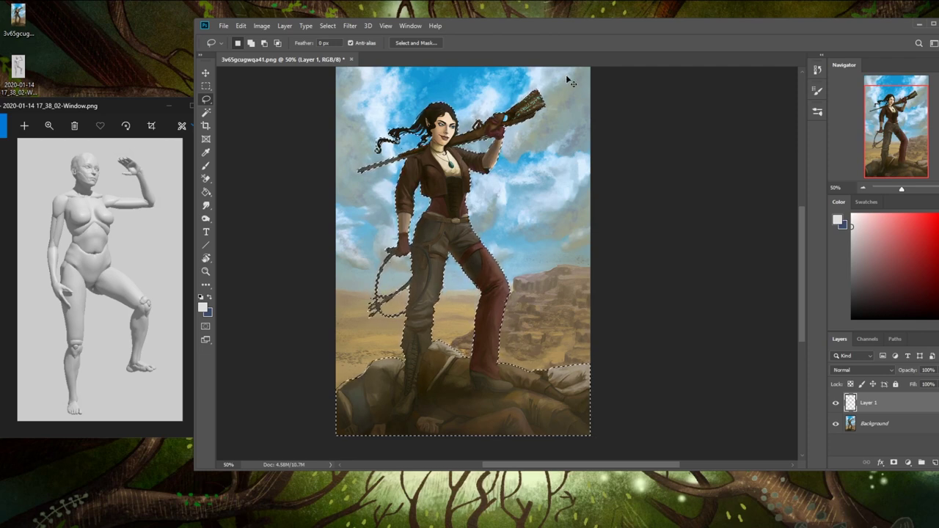
- Move the selected figure and mound from Layer 1 onto a new layer, and merge Layer 1 down into the Background
{"action": "key", "text": "ctrl+v"}
{"action": "left_click", "coordinate": [888, 425]}
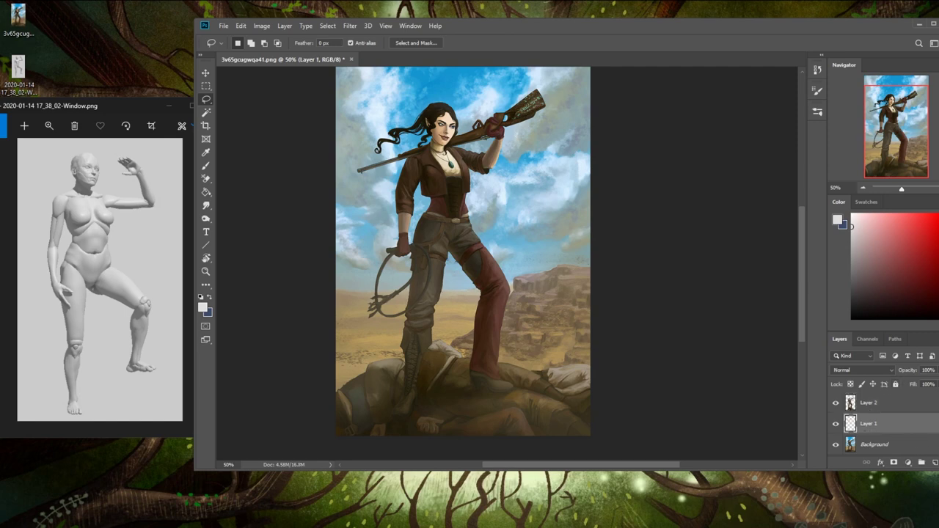
{"action": "key", "text": "ctrl+e"}
- Load Layer 2's outline as a selection, add the rest of the foreground mound with the Lasso, and merge Layer 2 down into the Background
{"action": "key", "text": "ctrl+a"}
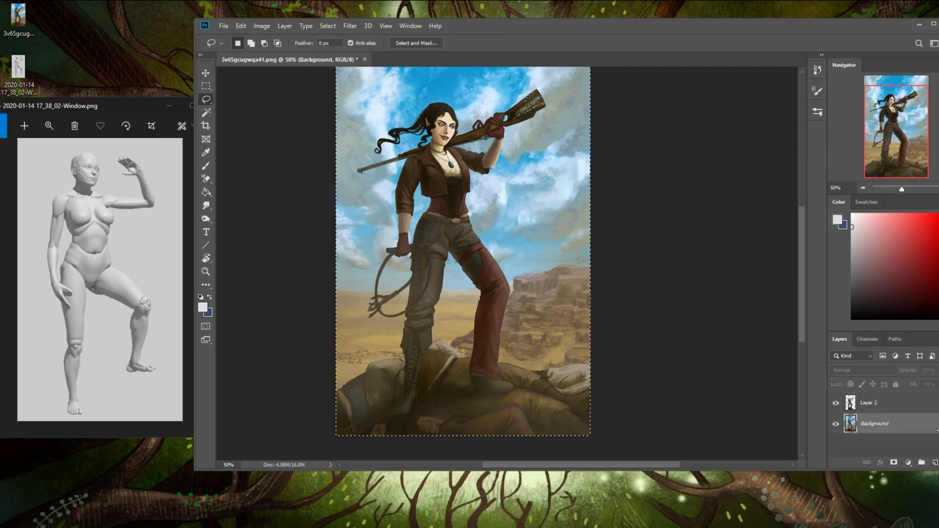
{"action": "left_click", "coordinate": [903, 405]}
{"action": "key", "text": "ctrl+d"}
{"action": "key", "text": "v"}
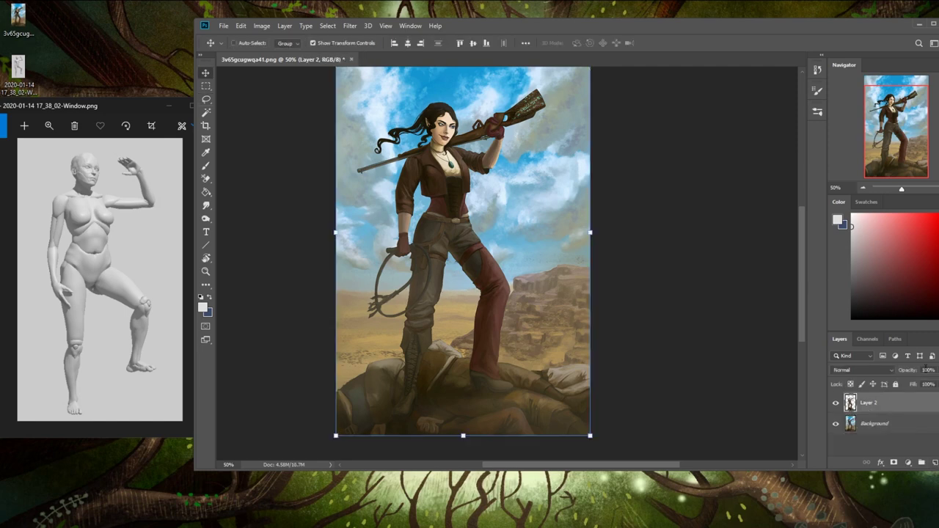
{"action": "key", "text": "ctrl"}
{"action": "left_click", "coordinate": [850, 403], "text": "ctrl"}
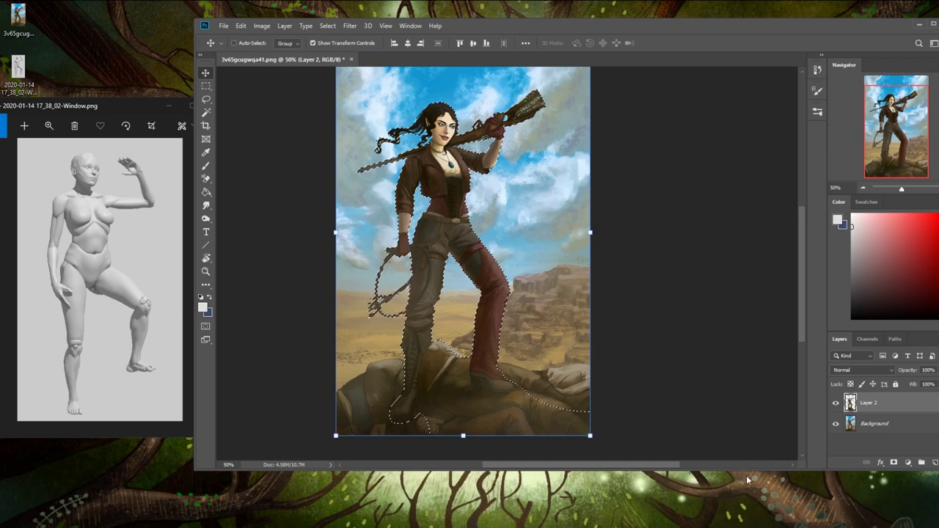
{"action": "key", "text": "l"}
{"action": "mouse_move", "coordinate": [411, 370]}
{"action": "left_mouse_down"}
{"action": "mouse_move", "coordinate": [370, 363]}
{"action": "mouse_move", "coordinate": [353, 380]}
{"action": "mouse_move", "coordinate": [325, 433]}
{"action": "mouse_move", "coordinate": [490, 434]}
{"action": "left_mouse_up"}
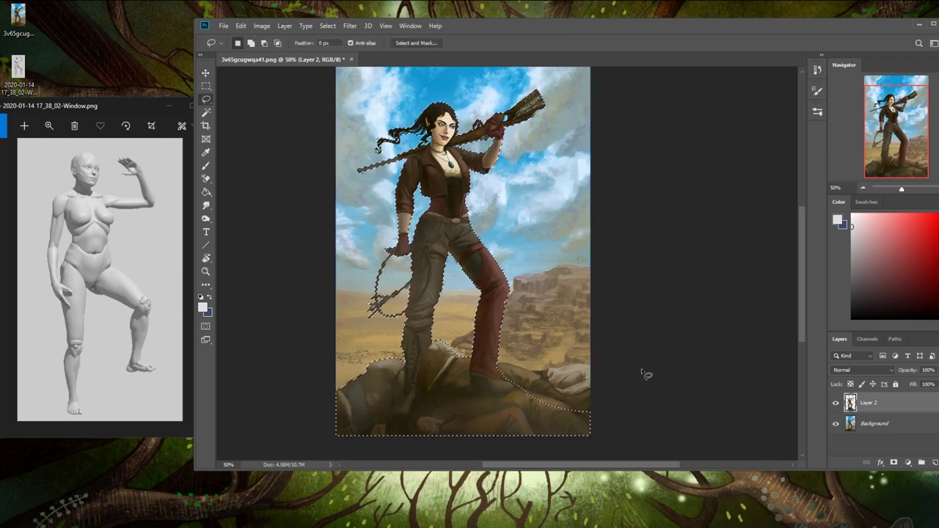
{"action": "right_click", "coordinate": [908, 410]}
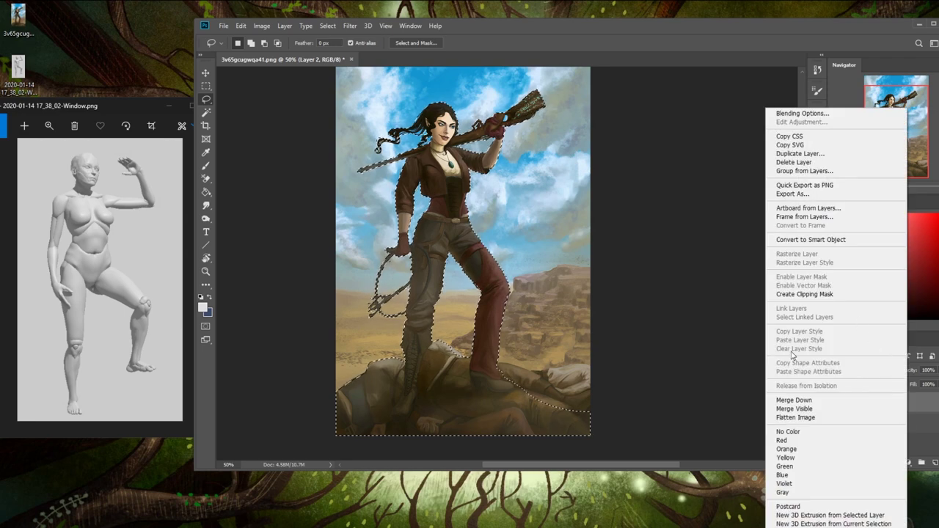
{"action": "left_click", "coordinate": [793, 400]}
- Try to replace the selected figure and mound using Content-Aware Fill, first directly on the Background and once with output to a new layer
{"action": "key", "text": "shift+BackSpace"}
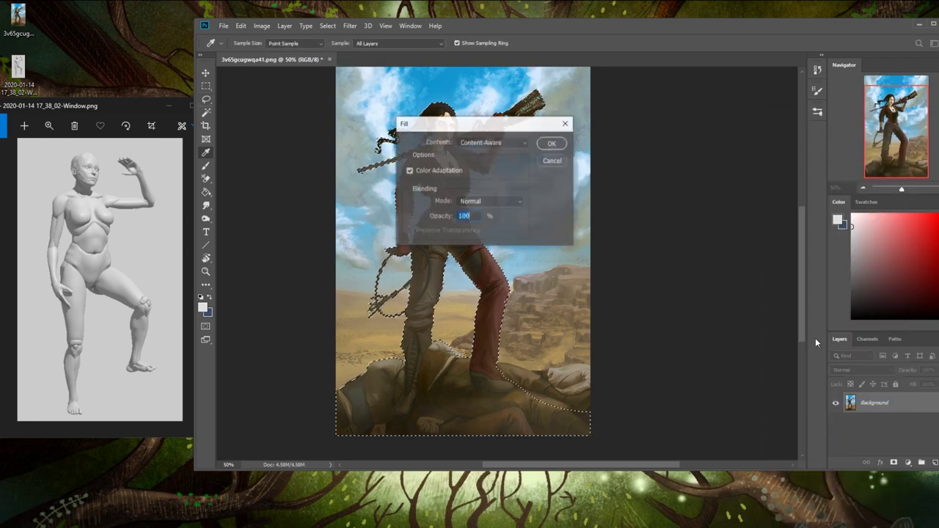
{"action": "left_click", "coordinate": [551, 144]}
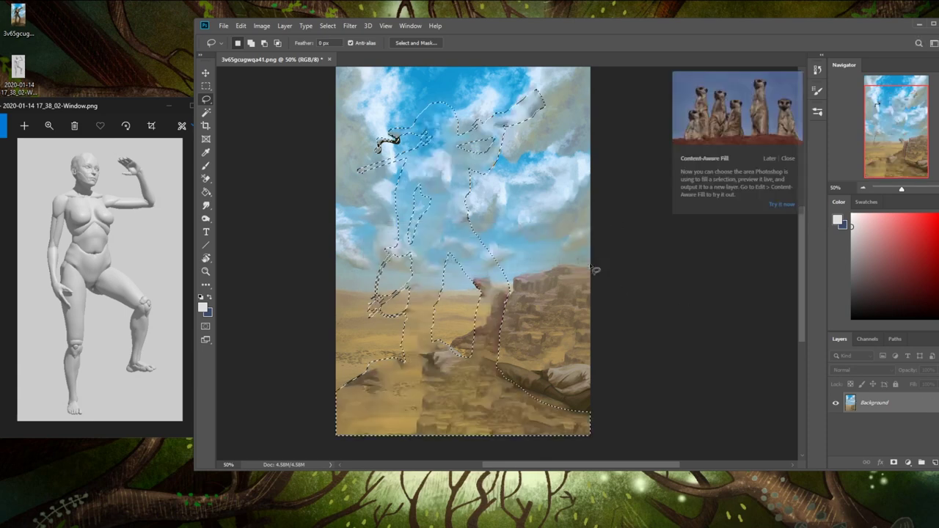
{"action": "key", "text": "ctrl+z"}
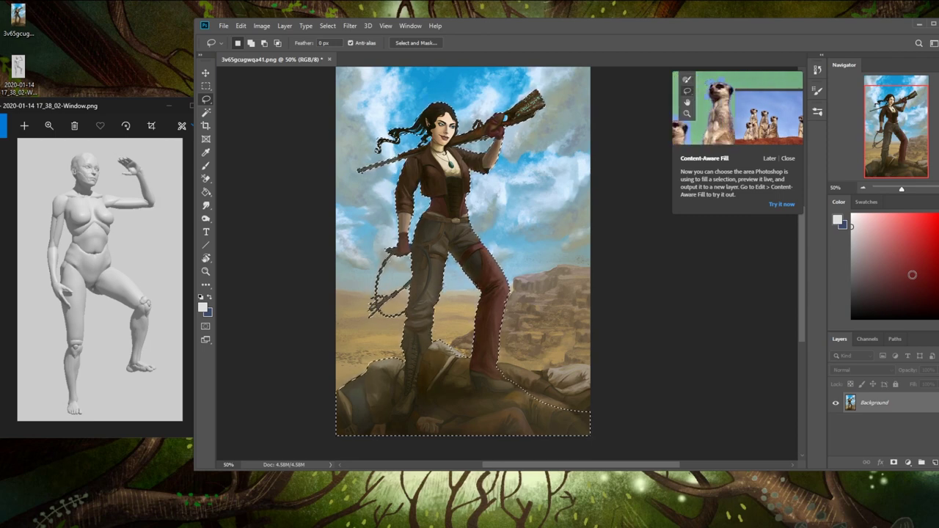
{"action": "left_click", "coordinate": [748, 223]}
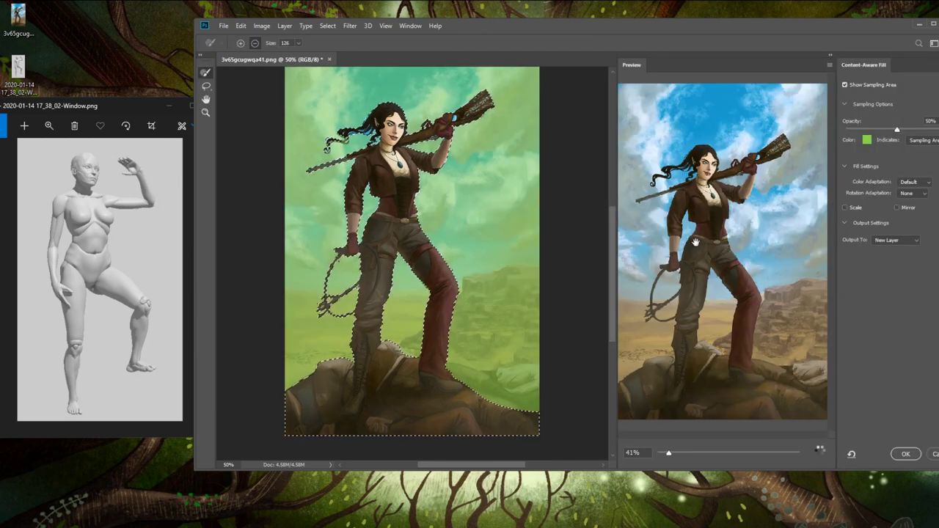
{"action": "left_click", "coordinate": [905, 453]}
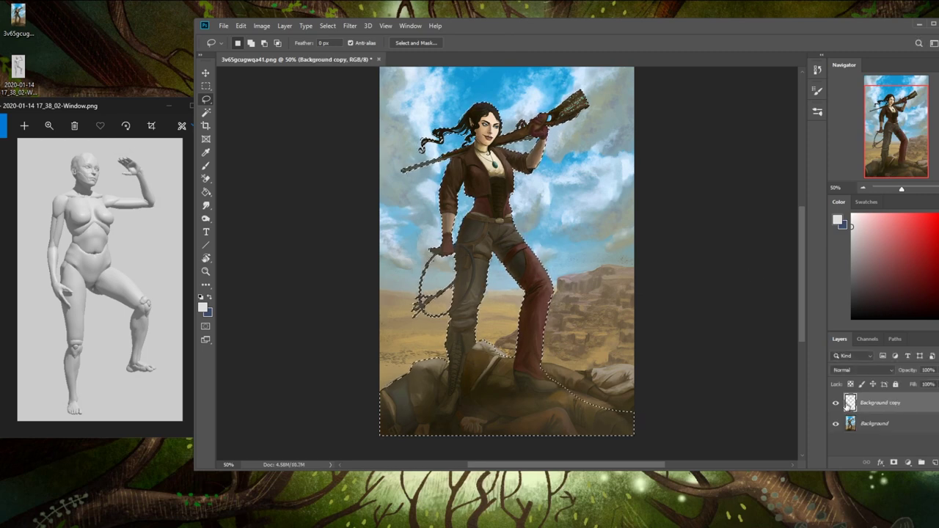
- Convert the Background to Layer 0 with the selected figure and mound moved onto a separate layer, and delete the Background copy layer
{"action": "left_click", "coordinate": [905, 426]}
{"action": "double_click", "coordinate": [907, 426]}
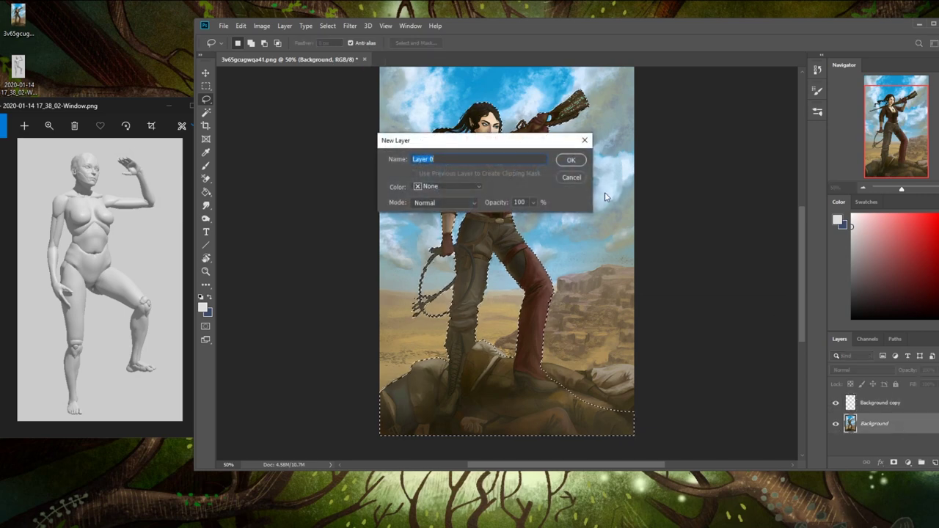
{"action": "left_click", "coordinate": [567, 160]}
{"action": "key", "text": "ctrl+j"}
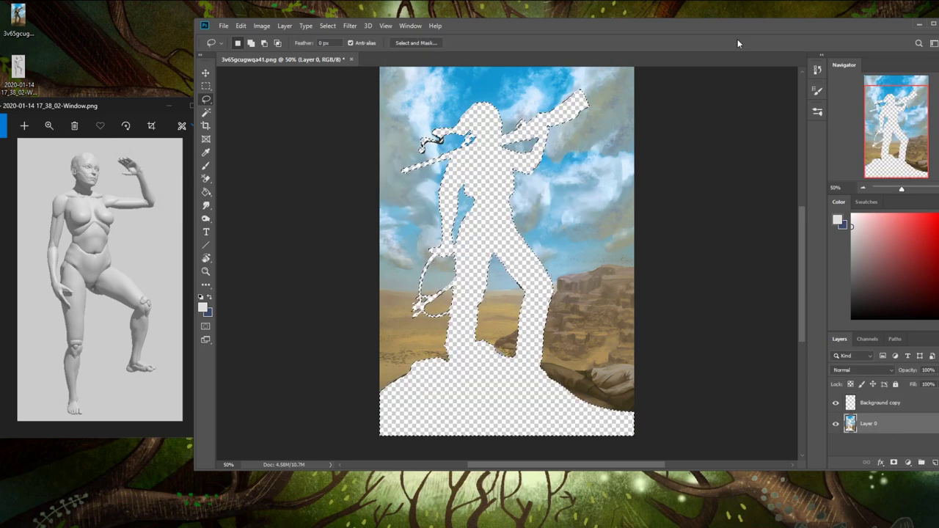
{"action": "left_click", "coordinate": [897, 404]}
{"action": "key", "text": "Delete"}
- Raise the lightness of Layer 0 to +12 with a Hue/Saturation adjustment
{"action": "left_click", "coordinate": [910, 429]}
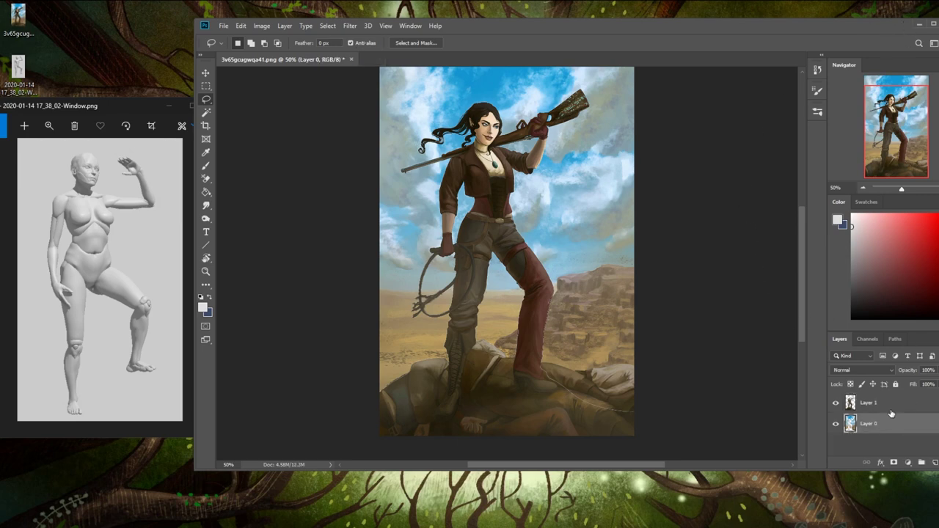
{"action": "key", "text": "ctrl+u"}
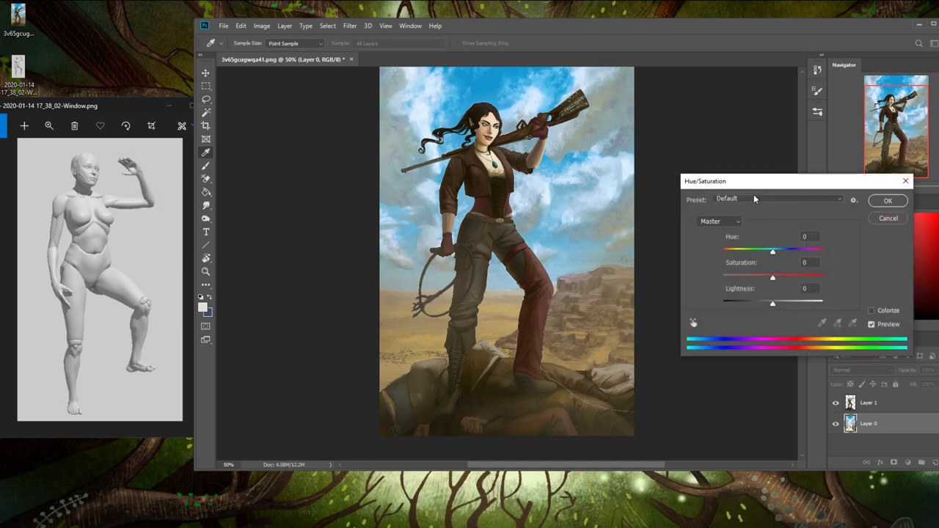
{"action": "left_click_drag", "start_coordinate": [770, 307], "coordinate": [780, 306]}
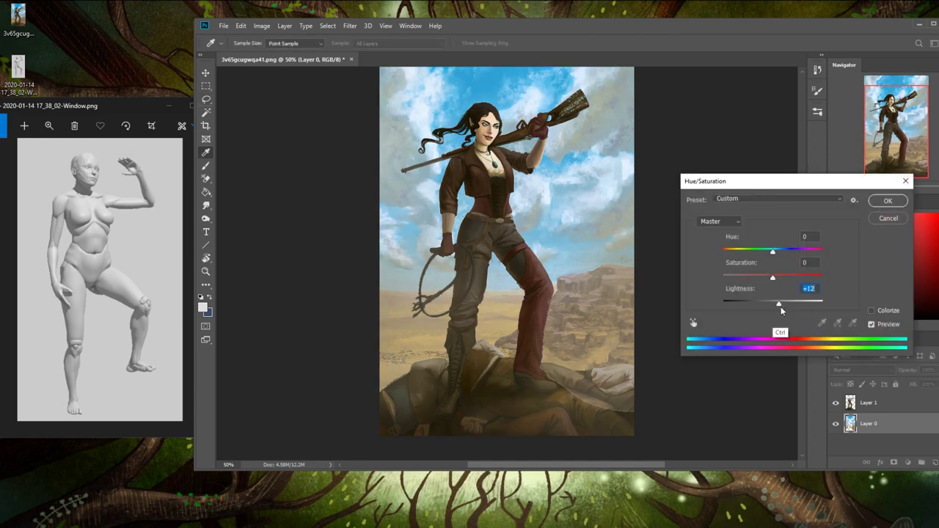
{"action": "key", "text": "ctrl+minus"}
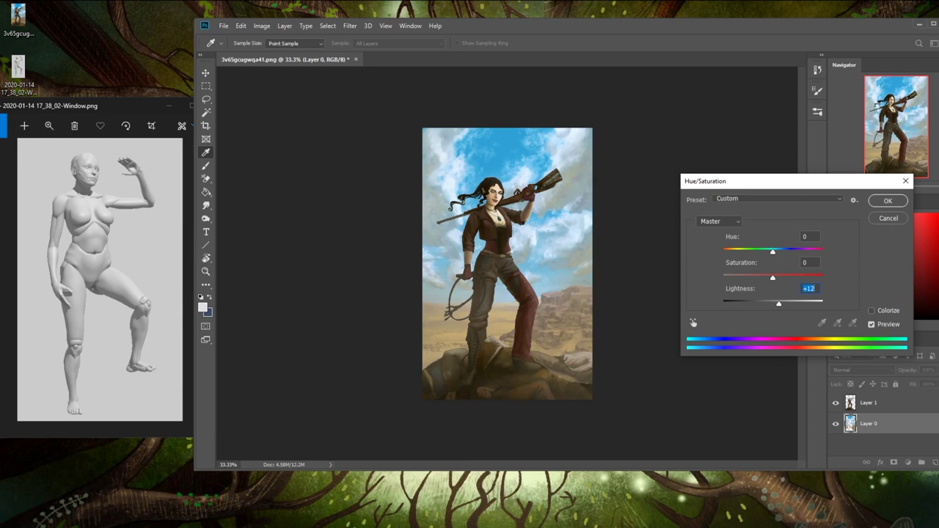
{"action": "left_click", "coordinate": [888, 200]}
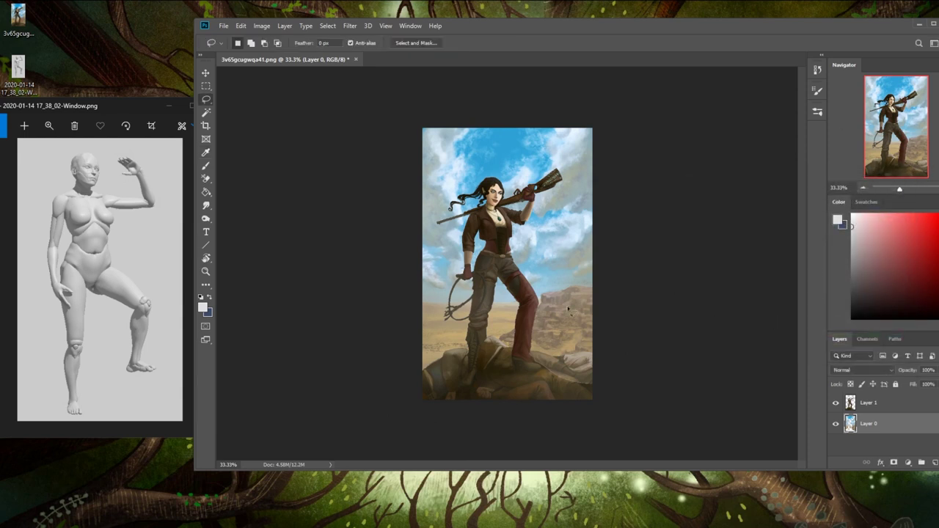
- Choose the soft 500 px brush from the Skin and Blending set, sample the sky's blue, and enlarge the brush to 900 px
{"action": "key", "text": "b"}
{"action": "right_click", "coordinate": [519, 221]}
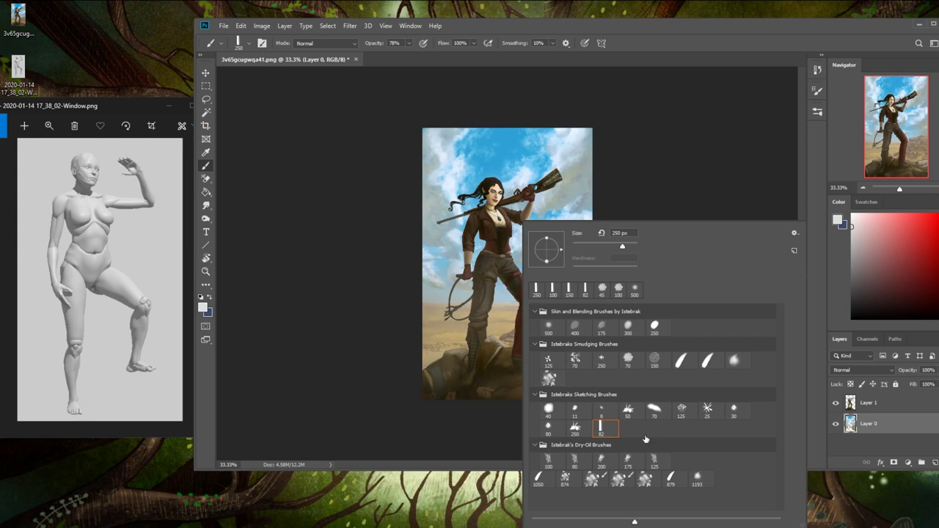
{"action": "left_click", "coordinate": [548, 326]}
{"action": "left_click", "coordinate": [657, 178]}
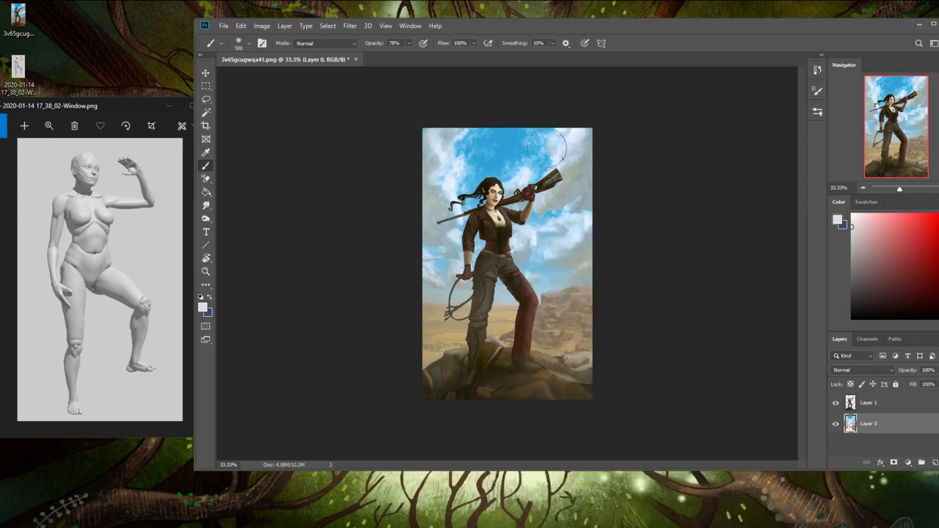
{"action": "left_click", "coordinate": [526, 144], "text": "alt"}
{"action": "key", "text": "bracketright"}
{"action": "key", "text": "bracketright"}
{"action": "key", "text": "bracketright"}
{"action": "key", "text": "bracketright"}
{"action": "key", "text": "bracketright"}
{"action": "key", "text": "bracketright"}
{"action": "key", "text": "bracketright"}
{"action": "key", "text": "bracketright"}
{"action": "key", "text": "bracketright"}
{"action": "key", "text": "bracketright"}
{"action": "key", "text": "bracketright"}
{"action": "key", "text": "bracketright"}
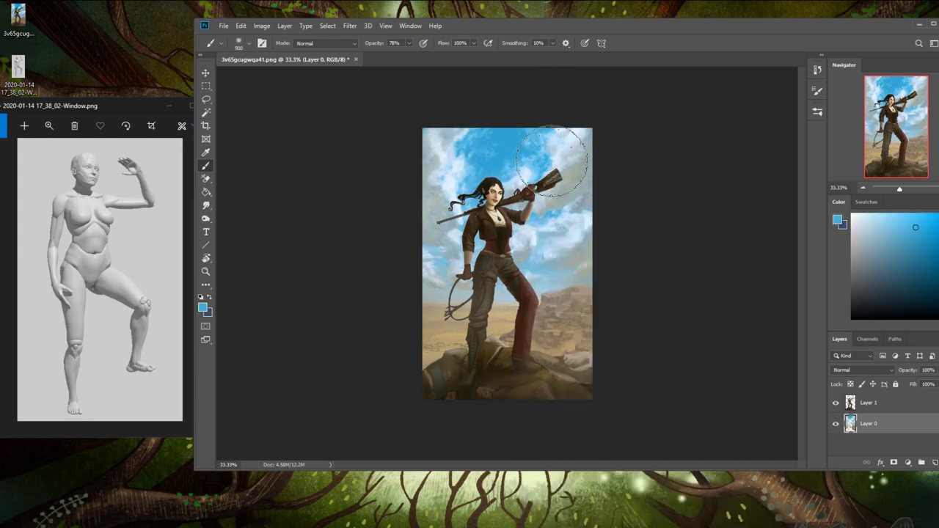
- Lighten the sky on Layer 0 with the Dodge tool set to Midtones, 64% exposure and a 1200 px brush
{"action": "left_click", "coordinate": [206, 219]}
{"action": "left_click", "coordinate": [231, 219]}
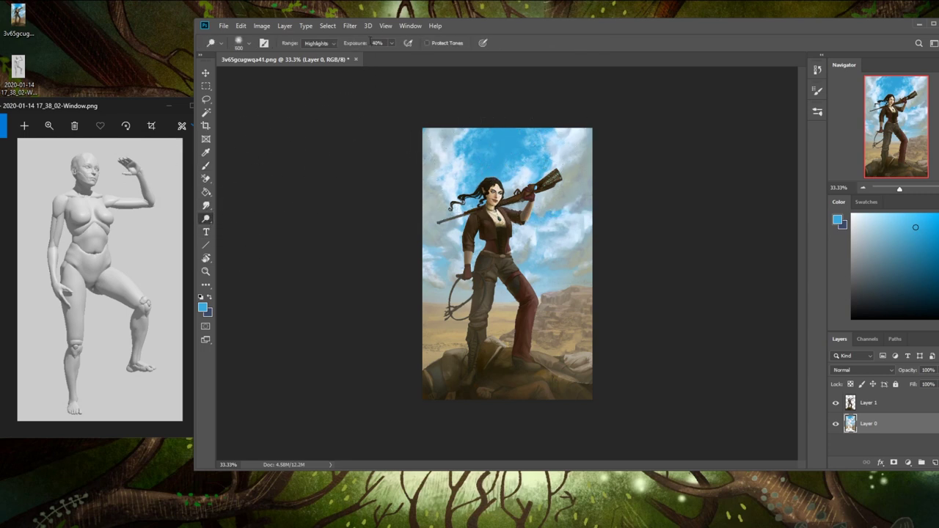
{"action": "left_click", "coordinate": [332, 43]}
{"action": "left_click", "coordinate": [321, 60]}
{"action": "left_click", "coordinate": [392, 43]}
{"action": "left_click_drag", "start_coordinate": [393, 54], "coordinate": [403, 55]}
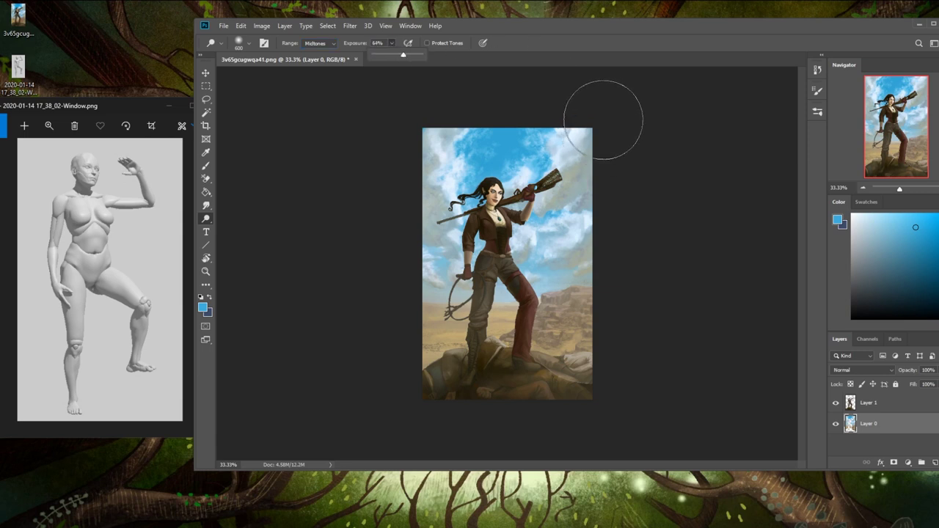
{"action": "key", "text": "bracketright"}
{"action": "key", "text": "bracketright"}
{"action": "key", "text": "bracketright"}
{"action": "key", "text": "bracketright"}
{"action": "key", "text": "bracketright"}
{"action": "key", "text": "bracketright"}
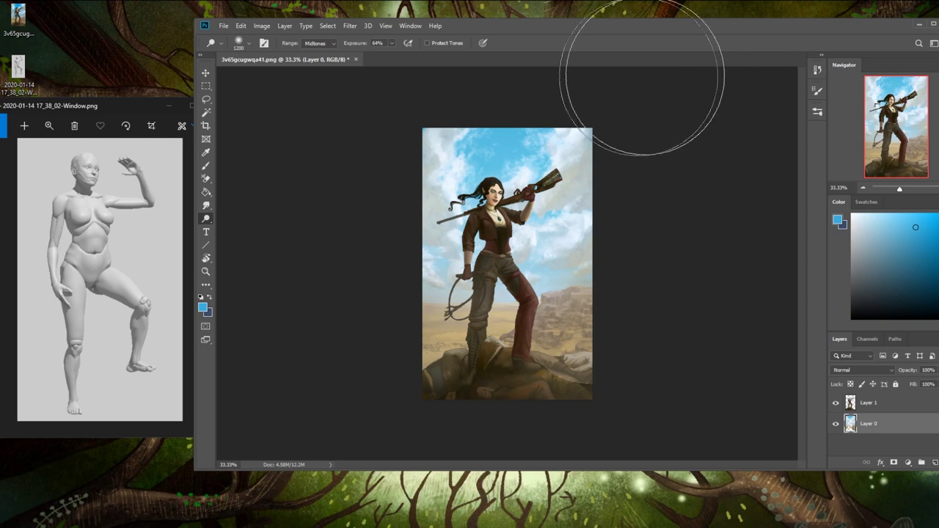
- Set the Dodge tool to Highlights at 11% exposure, testing and undoing strokes over the upper sky
{"action": "left_click", "coordinate": [318, 44]}
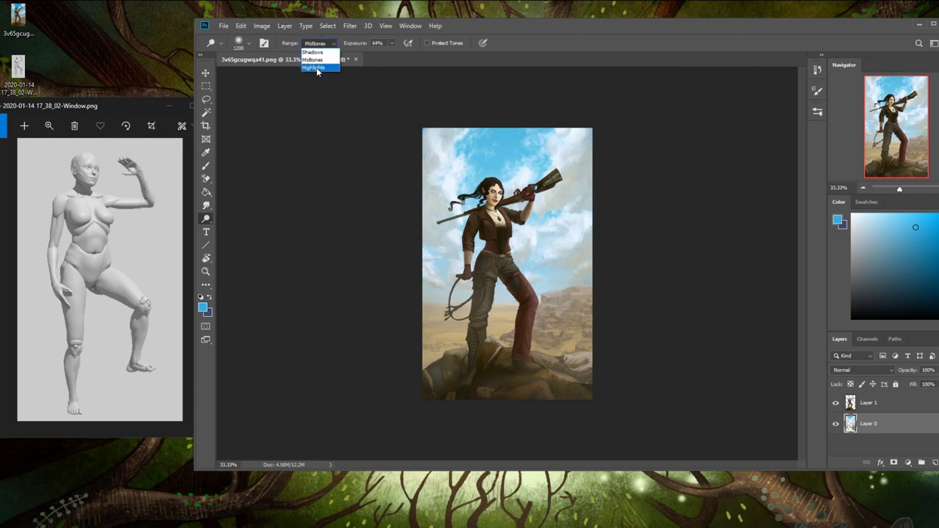
{"action": "left_click", "coordinate": [314, 68]}
{"action": "left_click_drag", "start_coordinate": [545, 147], "coordinate": [455, 125]}
{"action": "key", "text": "ctrl+z"}
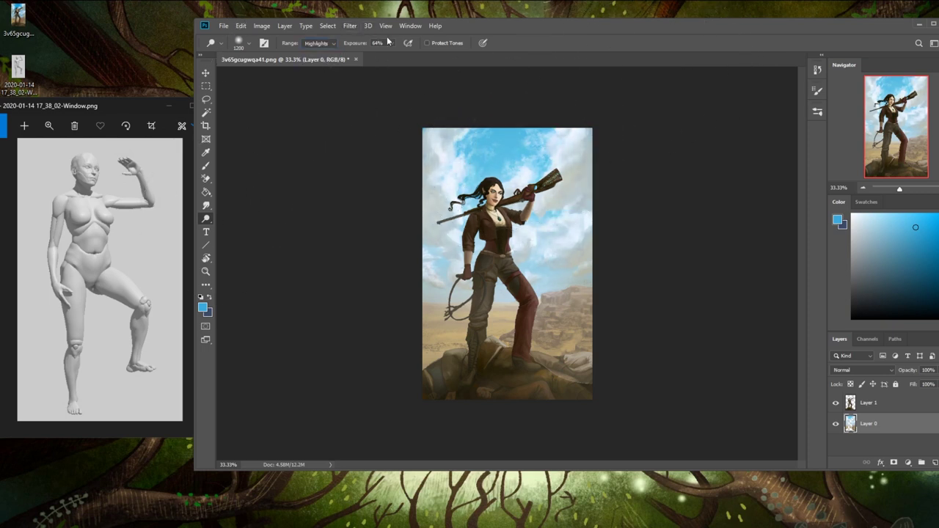
{"action": "left_click_drag", "start_coordinate": [391, 50], "coordinate": [367, 52]}
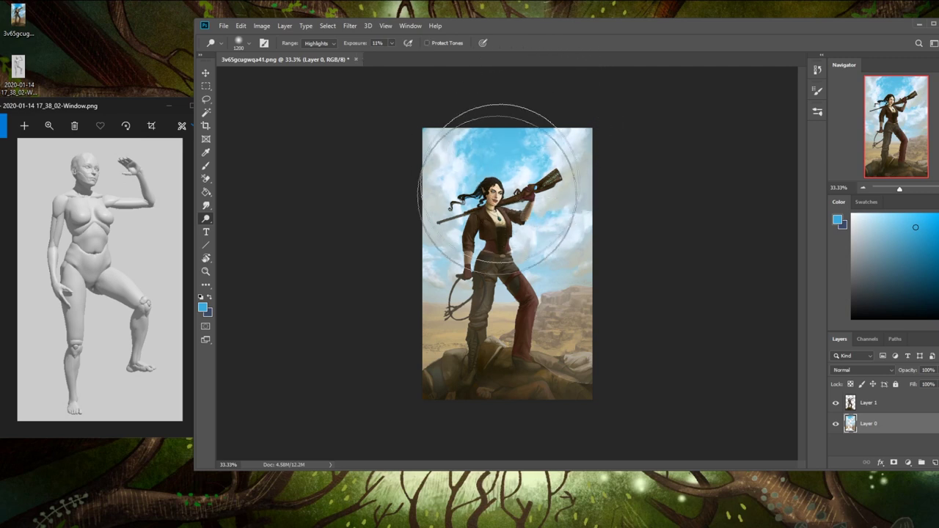
{"action": "left_click_drag", "start_coordinate": [496, 166], "coordinate": [505, 170]}
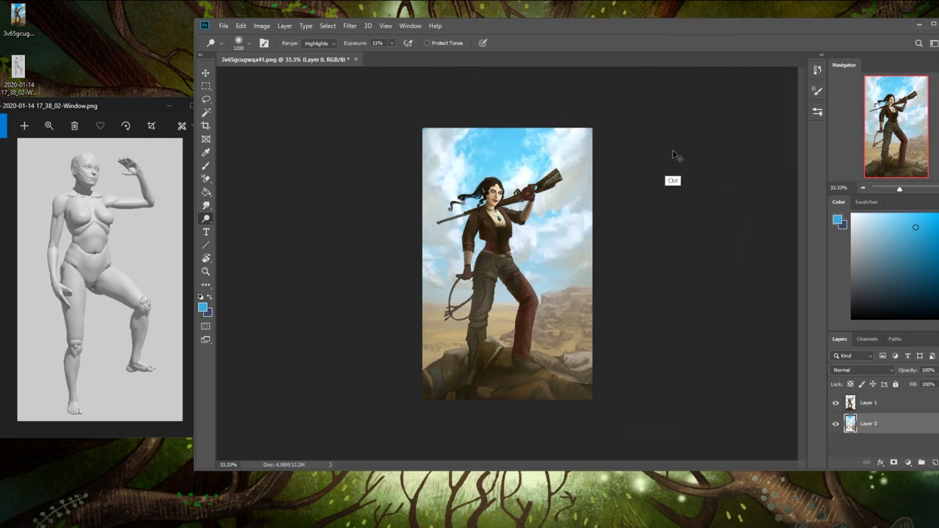
{"action": "key", "text": "ctrl+z"}
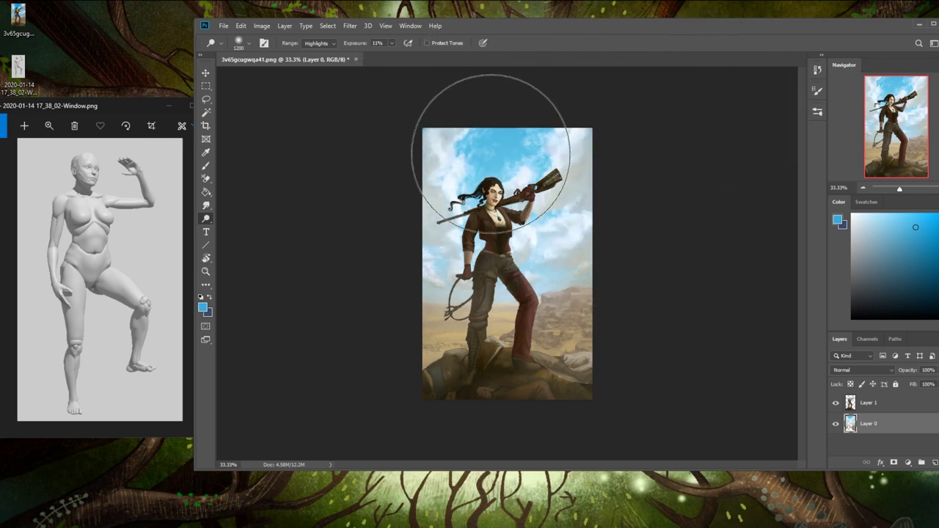
- Brighten the highlights of the upper sky around the character's head with the Dodge brush reduced to 500 px
{"action": "key", "text": "bracketleft"}
{"action": "key", "text": "bracketleft"}
{"action": "key", "text": "bracketleft"}
{"action": "key", "text": "bracketleft"}
{"action": "key", "text": "bracketleft"}
{"action": "key", "text": "bracketleft"}
{"action": "key", "text": "bracketleft"}
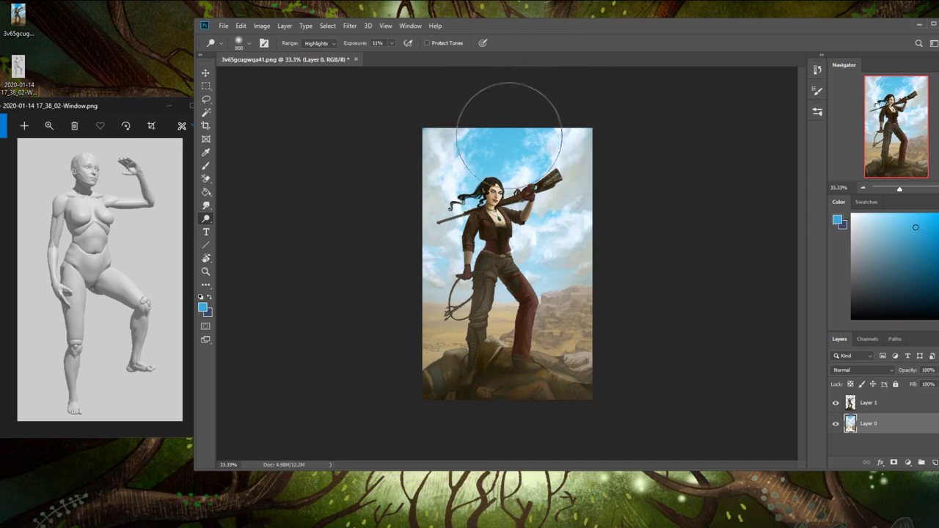
{"action": "left_click", "coordinate": [511, 138]}
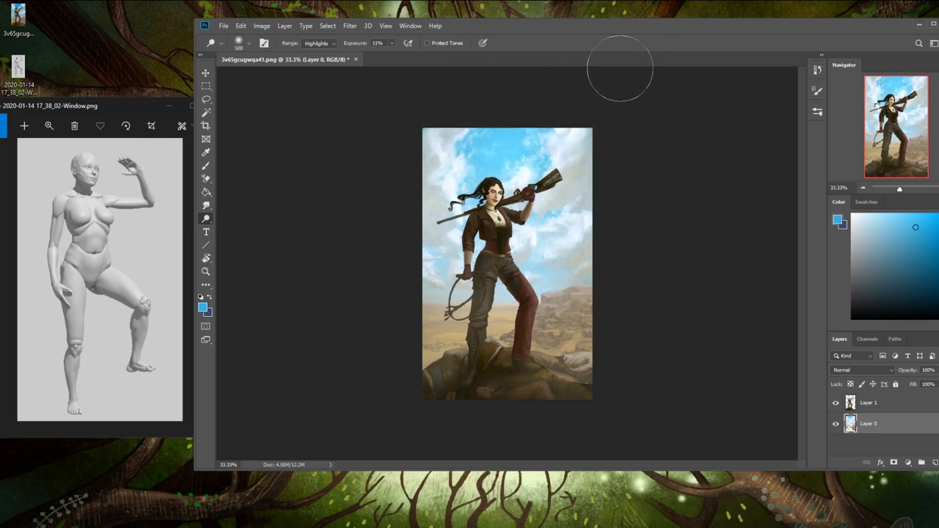
{"action": "key", "text": "ctrl+z"}
{"action": "mouse_move", "coordinate": [493, 128]}
{"action": "left_mouse_down"}
{"action": "mouse_move", "coordinate": [471, 156]}
{"action": "mouse_move", "coordinate": [475, 186]}
{"action": "left_mouse_up"}
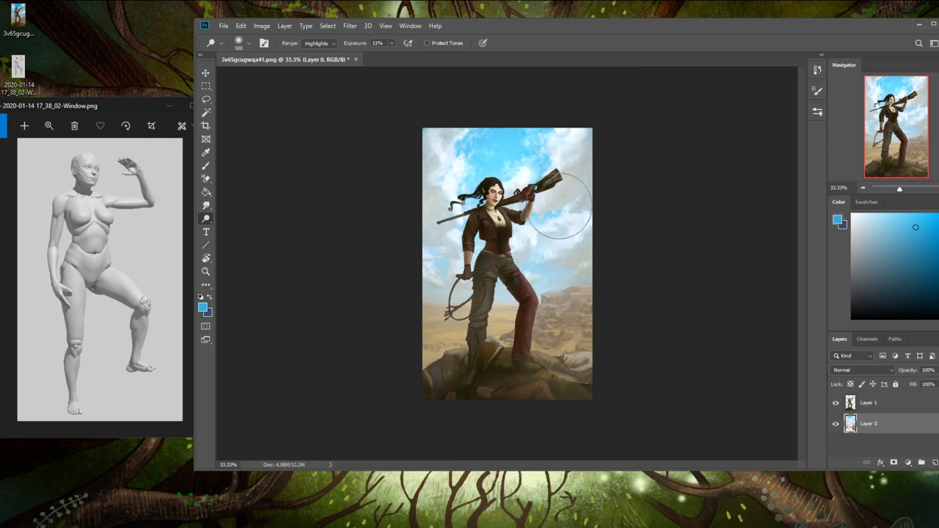
{"action": "left_click", "coordinate": [521, 273]}
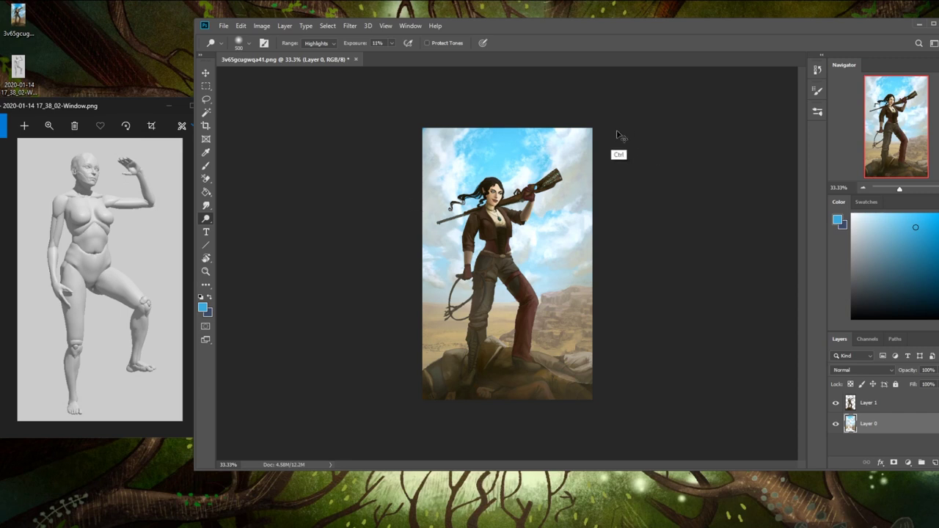
{"action": "key", "text": "ctrl+z"}
- Set the Dodge tool's range to Midtones and its exposure to 22%
{"action": "left_click", "coordinate": [330, 44]}
{"action": "left_click", "coordinate": [315, 56]}
{"action": "left_click", "coordinate": [391, 43]}
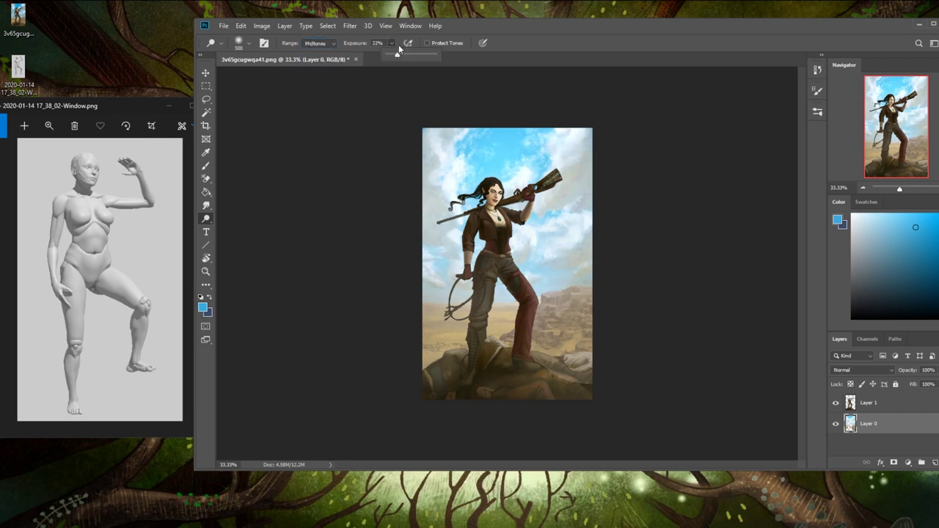
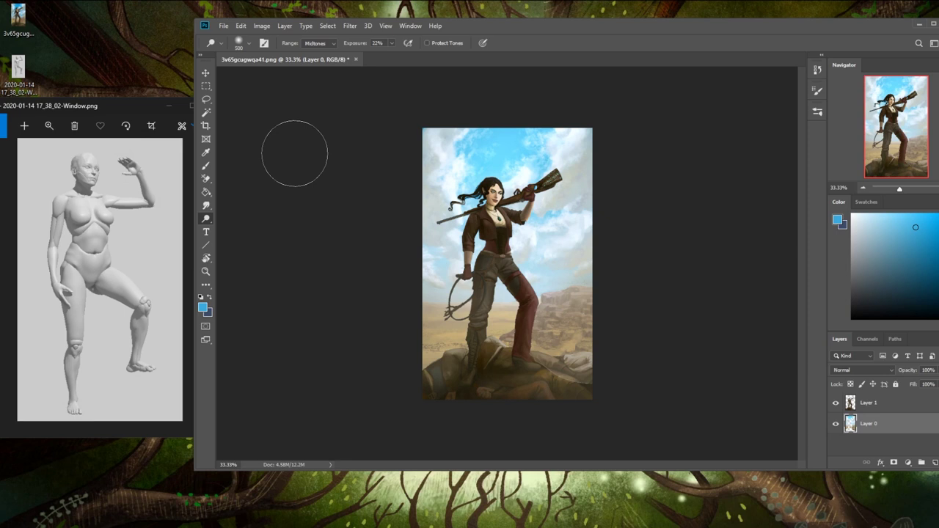
- Compare the original painting with the current version by switching between the first and latest history states
{"action": "left_click", "coordinate": [817, 71]}
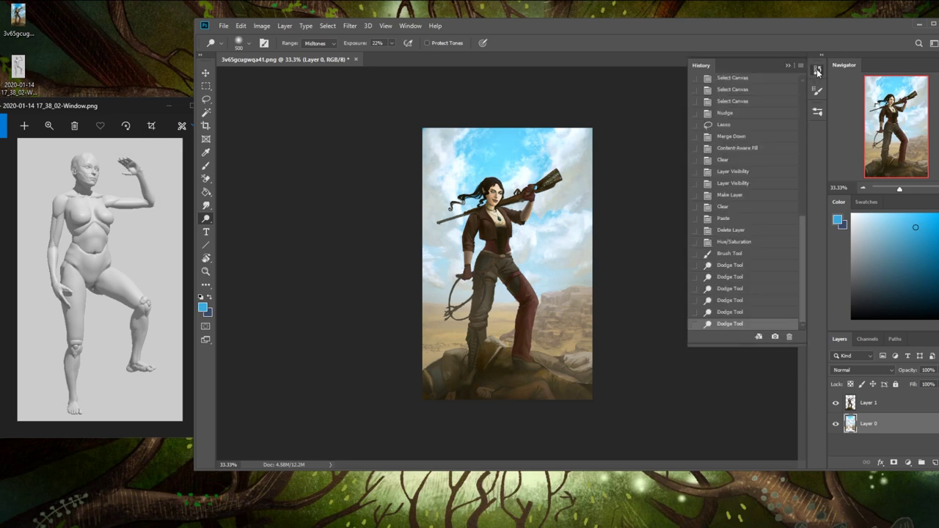
{"action": "left_click_drag", "start_coordinate": [804, 239], "coordinate": [806, 109]}
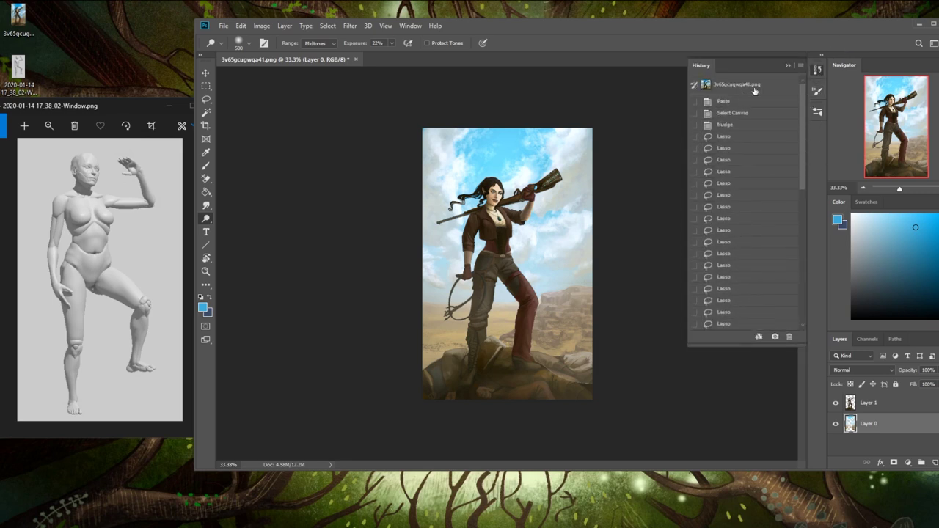
{"action": "left_click", "coordinate": [773, 85]}
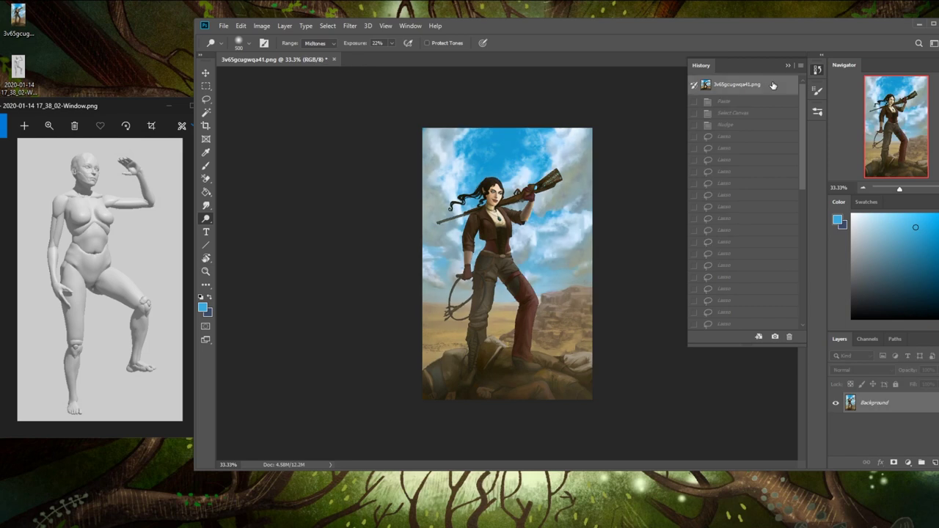
{"action": "left_click_drag", "start_coordinate": [803, 97], "coordinate": [806, 262]}
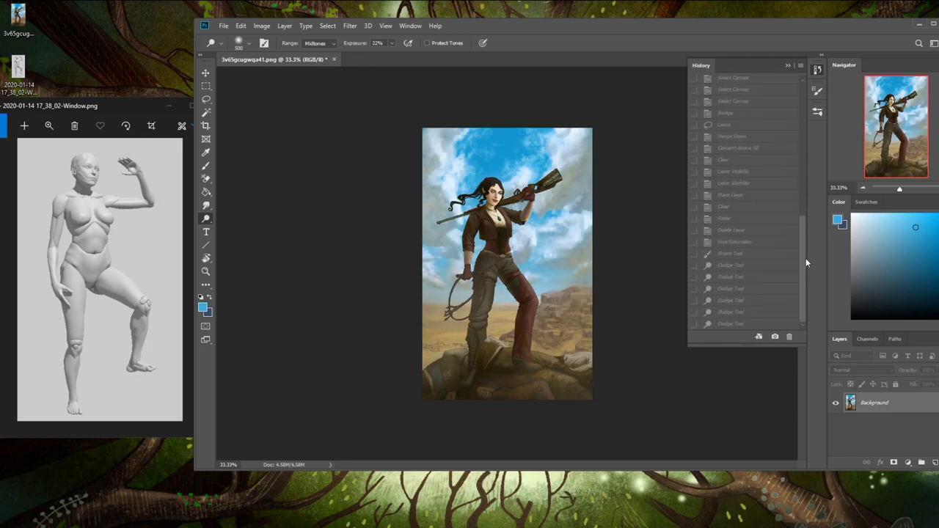
{"action": "left_click", "coordinate": [741, 325]}
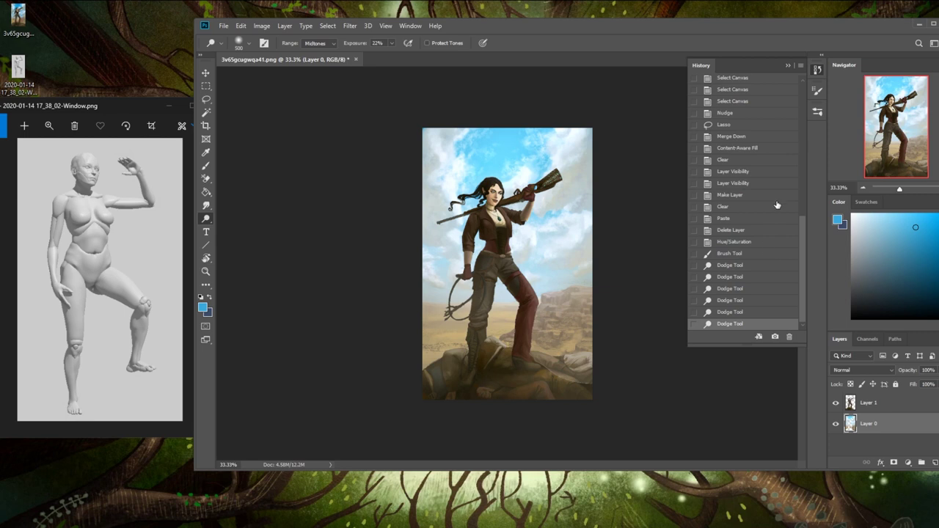
{"action": "left_click", "coordinate": [789, 66]}
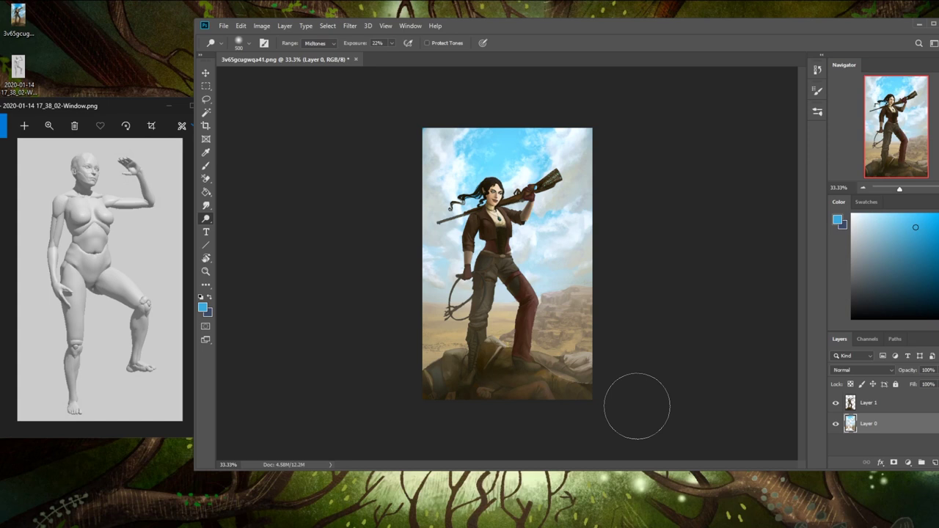
- Lasso the rocks in the lower-right corner of Layer 0 and cut and paste them onto a new layer
{"action": "left_click", "coordinate": [836, 404]}
{"action": "left_click", "coordinate": [835, 403]}
{"action": "left_click", "coordinate": [891, 405]}
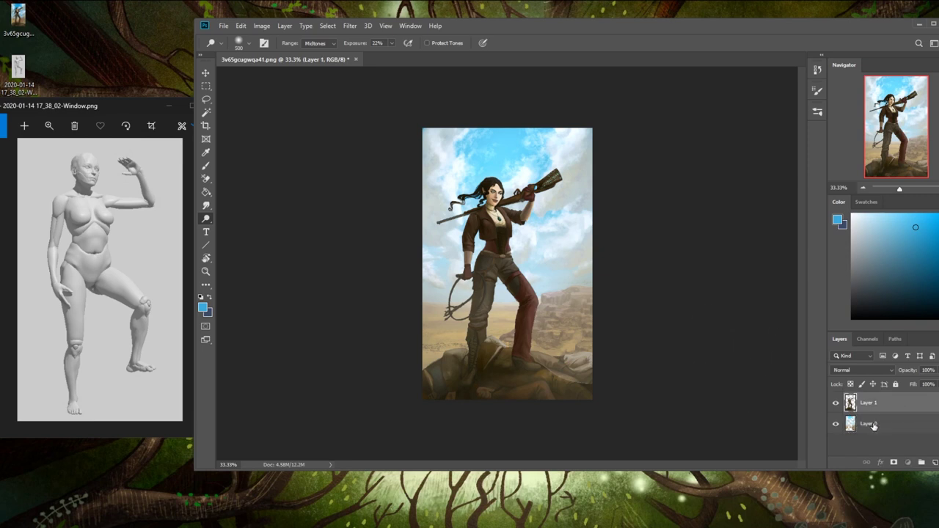
{"action": "left_click", "coordinate": [872, 425]}
{"action": "key", "text": "l"}
{"action": "mouse_move", "coordinate": [564, 357]}
{"action": "left_mouse_down"}
{"action": "mouse_move", "coordinate": [528, 352]}
{"action": "mouse_move", "coordinate": [601, 413]}
{"action": "left_mouse_up"}
{"action": "key", "text": "ctrl+x"}
{"action": "key", "text": "ctrl+v"}
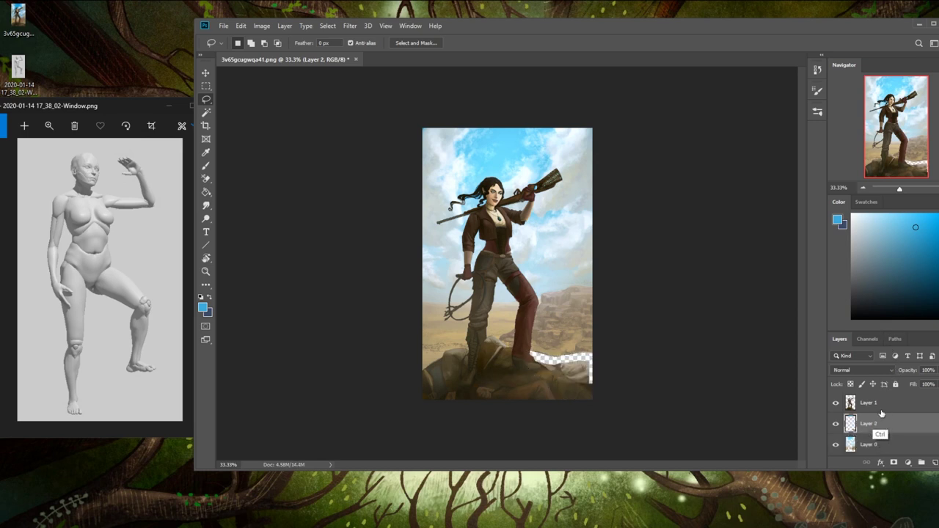
- Darken the cut-out rocks on Layer 2 by lowering the Lightness in a Hue/Saturation adjustment
{"action": "key", "text": "ctrl+u"}
{"action": "left_click", "coordinate": [884, 218]}
{"action": "key", "text": "ctrl+z"}
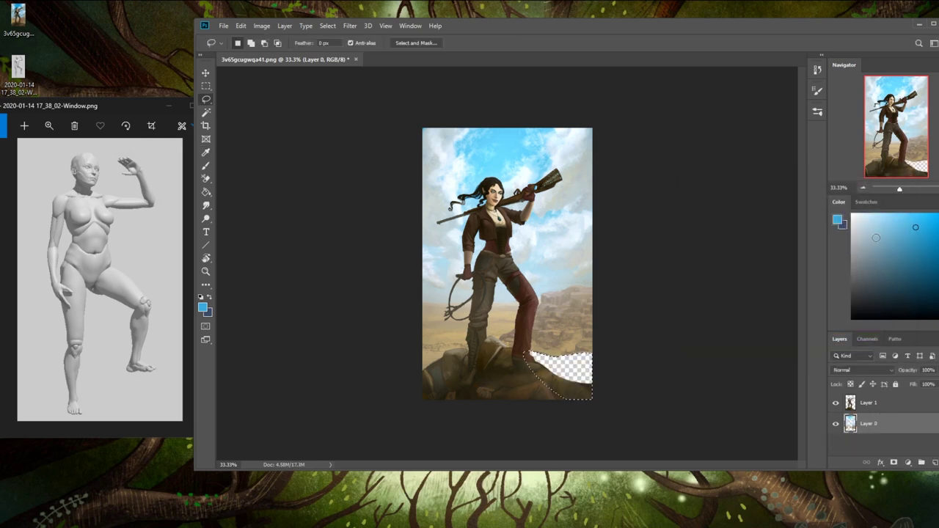
{"action": "key", "text": "ctrl+shift+z"}
{"action": "key", "text": "i"}
{"action": "key", "text": "ctrl+u"}
{"action": "mouse_move", "coordinate": [773, 303]}
{"action": "left_mouse_down"}
{"action": "mouse_move", "coordinate": [764, 302]}
{"action": "mouse_move", "coordinate": [775, 279]}
{"action": "mouse_move", "coordinate": [785, 281]}
{"action": "mouse_move", "coordinate": [757, 306]}
{"action": "left_mouse_up"}
{"action": "left_click", "coordinate": [906, 180]}
{"action": "key", "text": "l"}
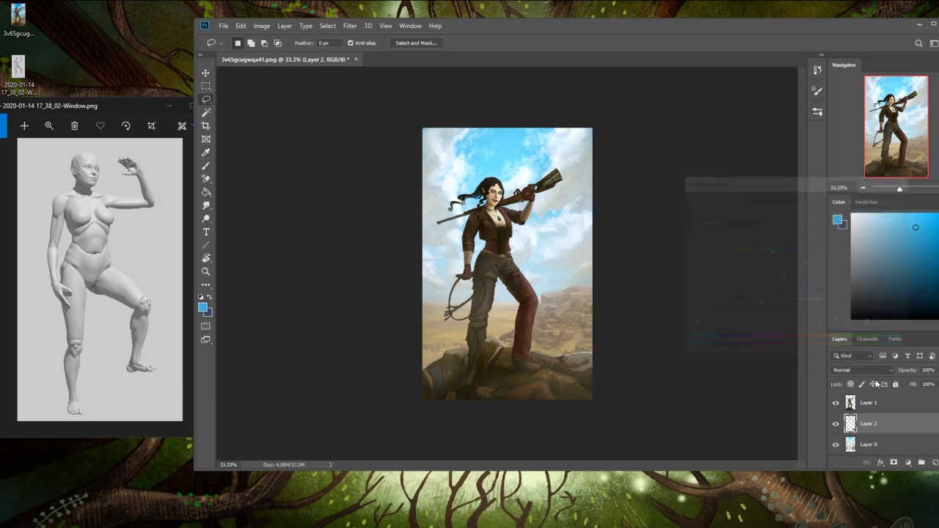
{"action": "right_click", "coordinate": [884, 403]}
{"action": "left_click", "coordinate": [809, 402]}
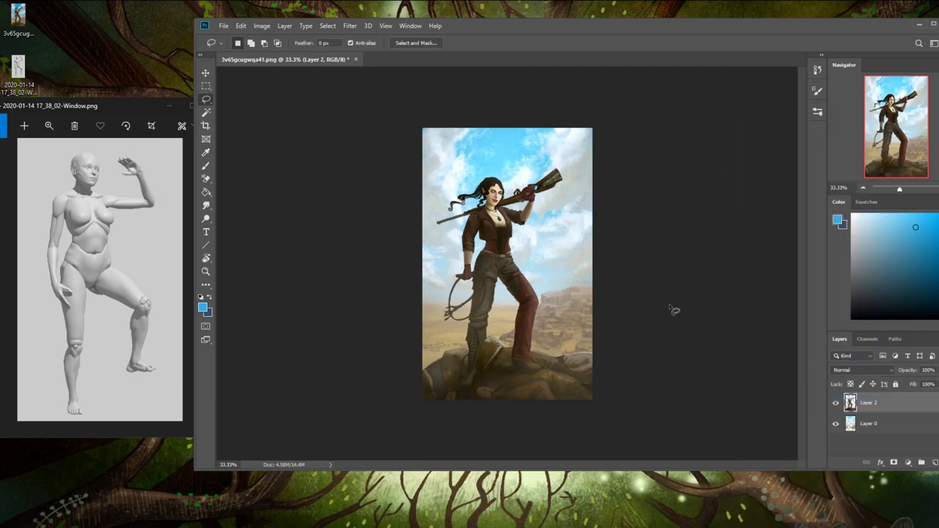
{"action": "key", "text": "ctrl+plus"}
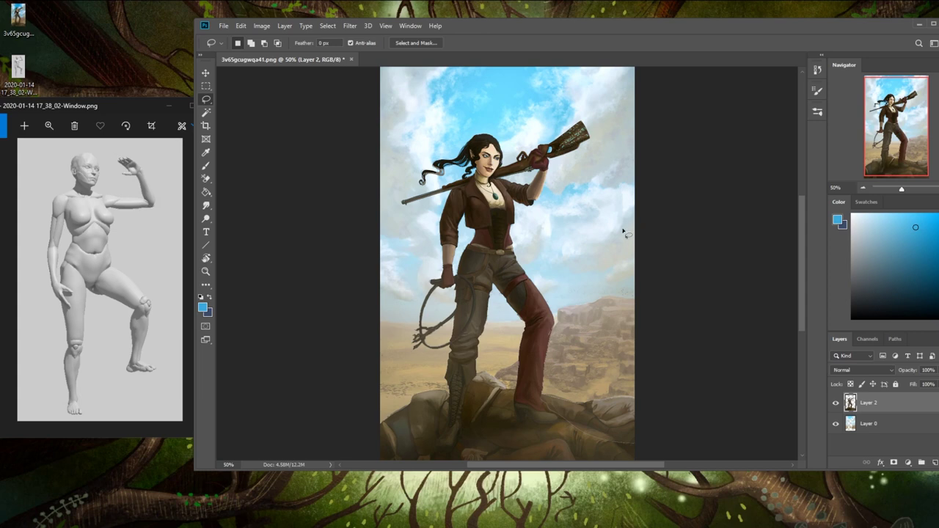
{"action": "key", "text": "ctrl+z"}
- Merge the character's Layer 1 down into the rocks on Layer 2
{"action": "left_click", "coordinate": [866, 420]}
{"action": "key", "text": "v"}
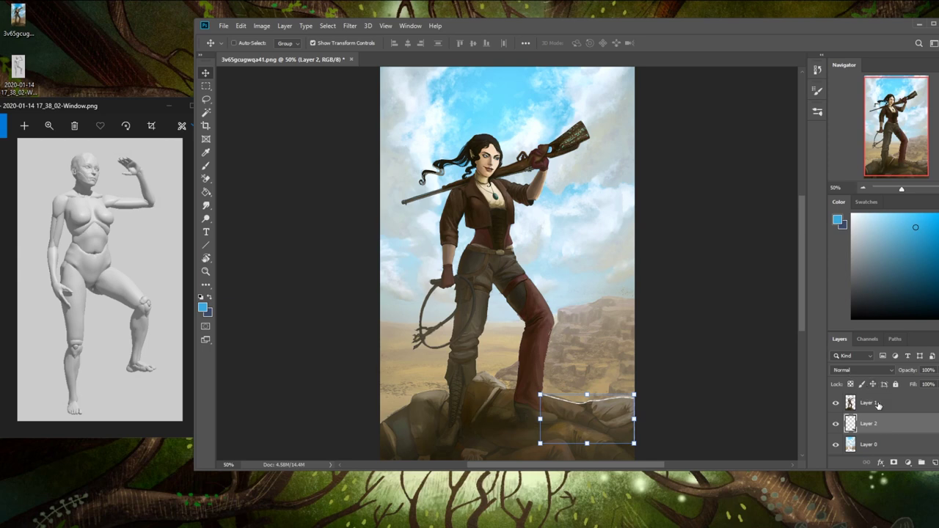
{"action": "right_click", "coordinate": [877, 404]}
{"action": "left_click", "coordinate": [782, 412]}
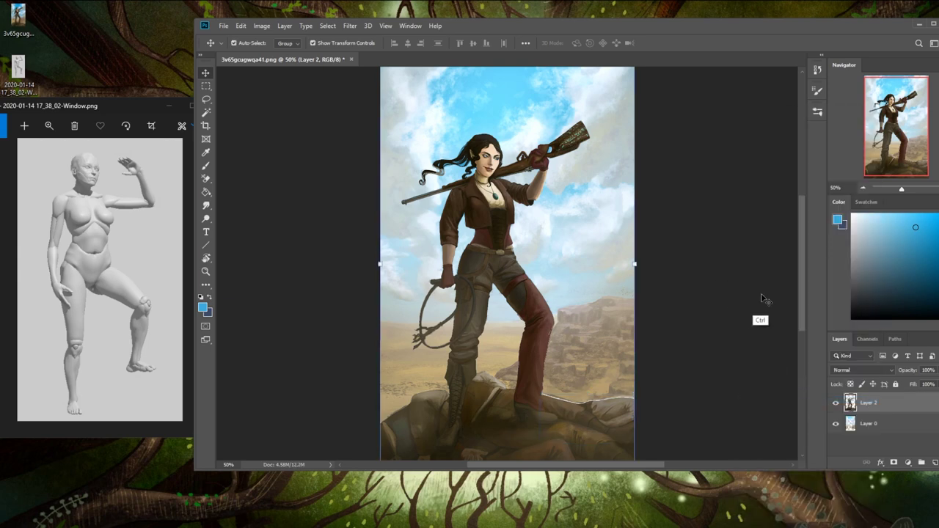
- Brush a dark brown sampled from the character's clothing over Layer 2 in Darken mode at 31% opacity, with transparent pixels locked
{"action": "key", "text": "ctrl+minus"}
{"action": "key", "text": "b"}
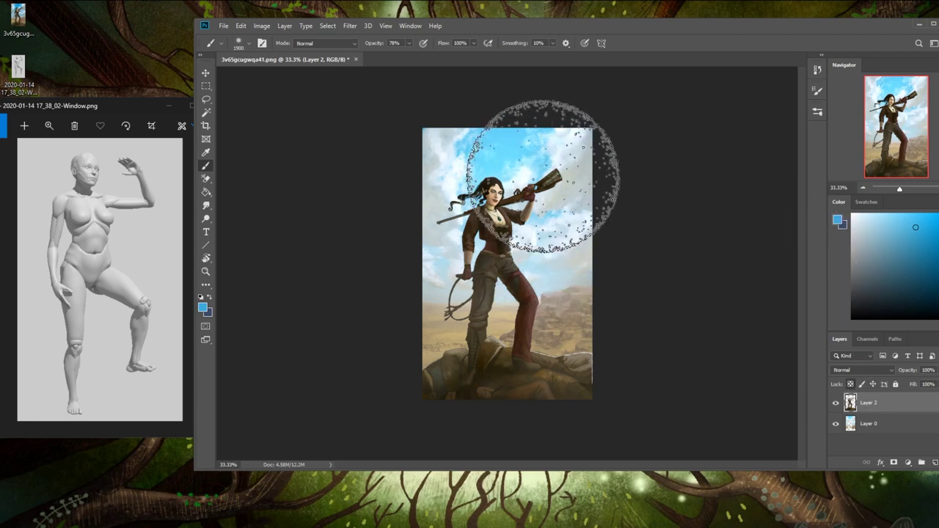
{"action": "left_click", "coordinate": [490, 245], "text": "alt"}
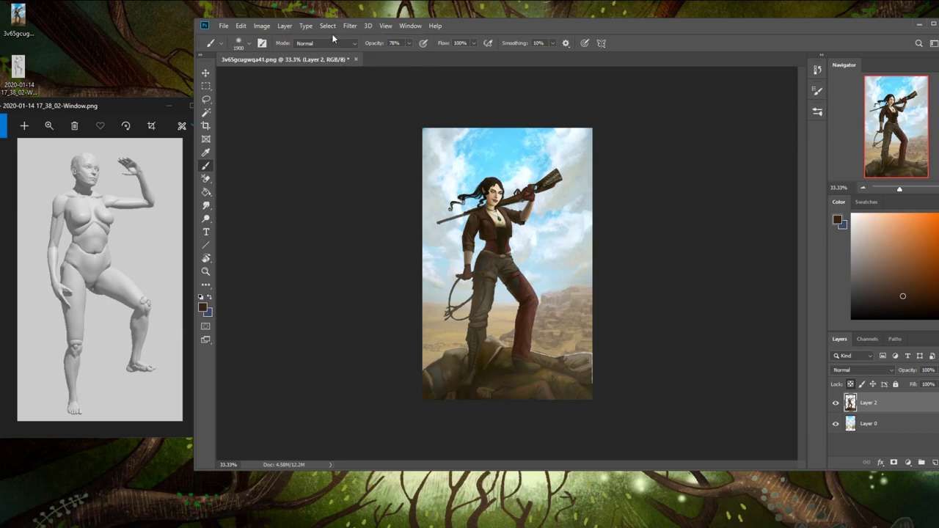
{"action": "left_click", "coordinate": [325, 43]}
{"action": "left_click", "coordinate": [325, 90]}
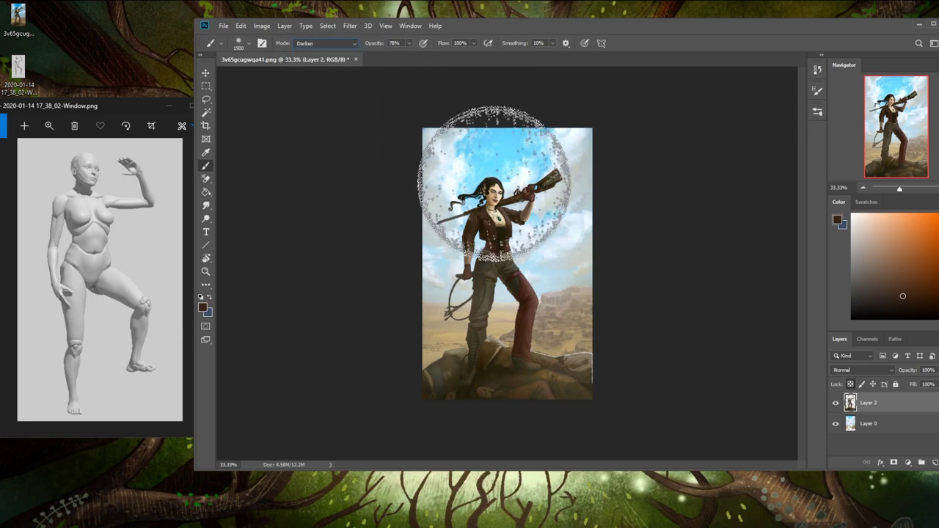
{"action": "left_click", "coordinate": [409, 44]}
{"action": "left_click_drag", "start_coordinate": [409, 54], "coordinate": [387, 55]}
{"action": "left_click", "coordinate": [507, 210]}
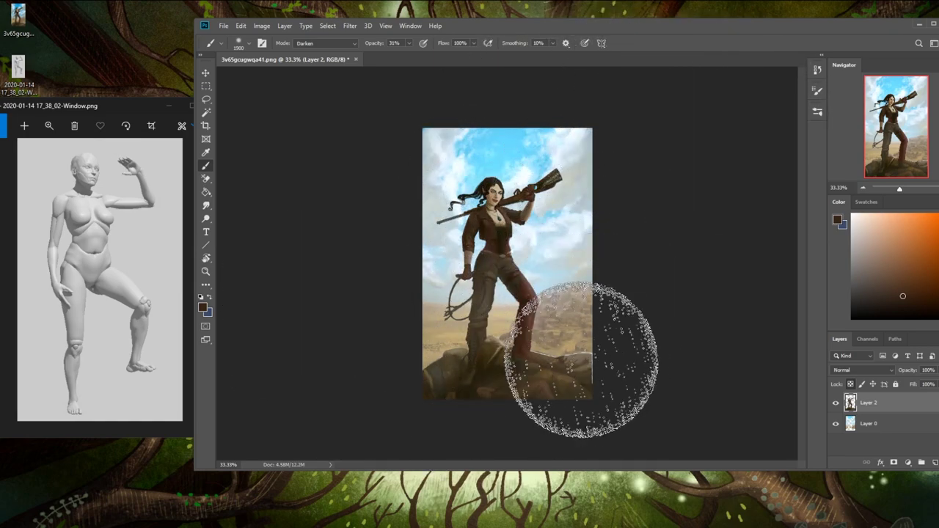
- Choose a muted mid-brown foreground color and set the brush's blend mode to Color
{"action": "key", "text": "alt"}
{"action": "left_click", "coordinate": [503, 236], "text": "alt"}
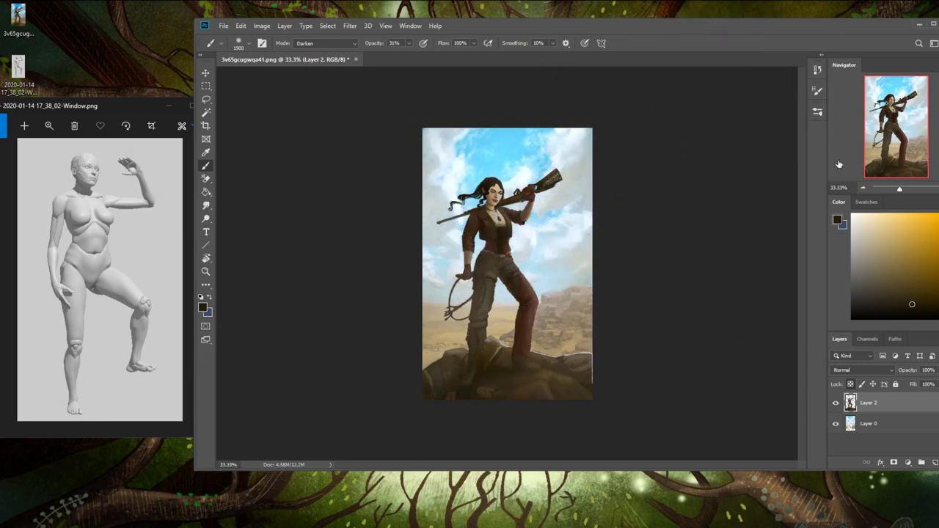
{"action": "left_click", "coordinate": [880, 283]}
{"action": "left_click", "coordinate": [938, 307]}
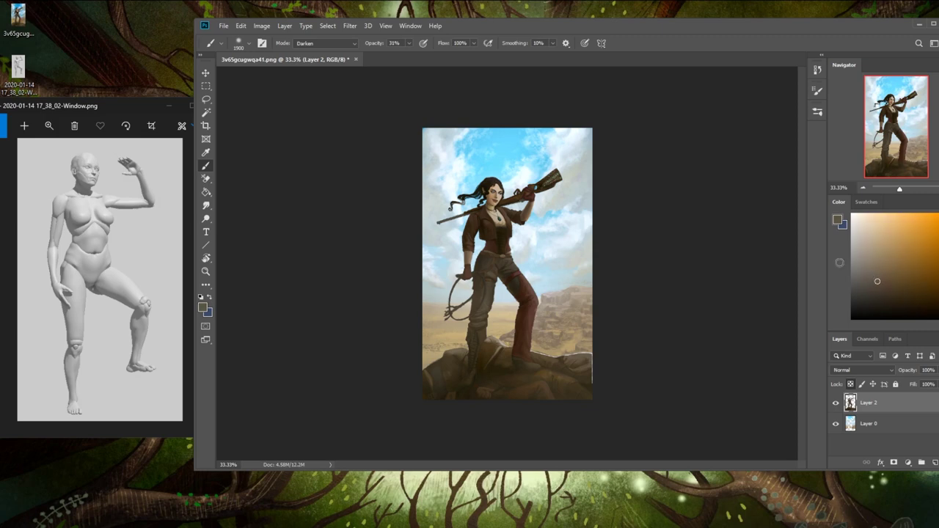
{"action": "left_click", "coordinate": [317, 41]}
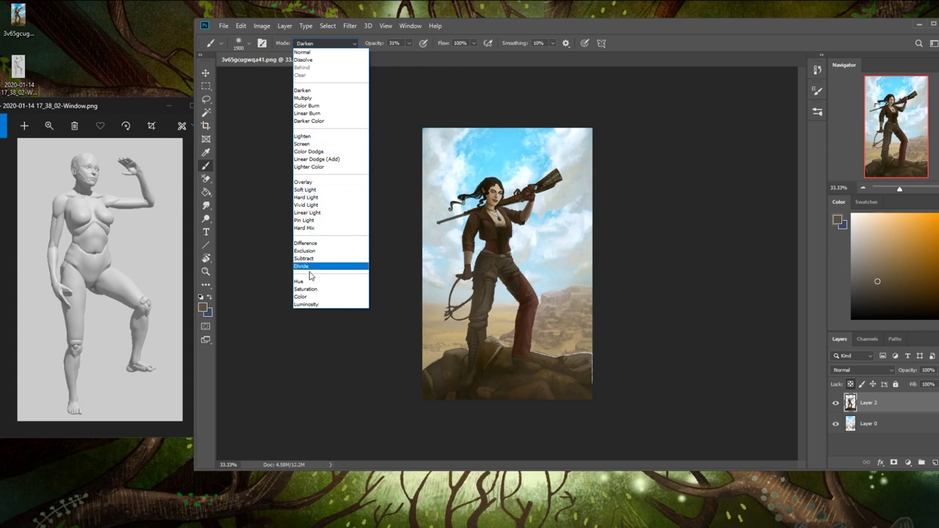
{"action": "left_click", "coordinate": [311, 297]}
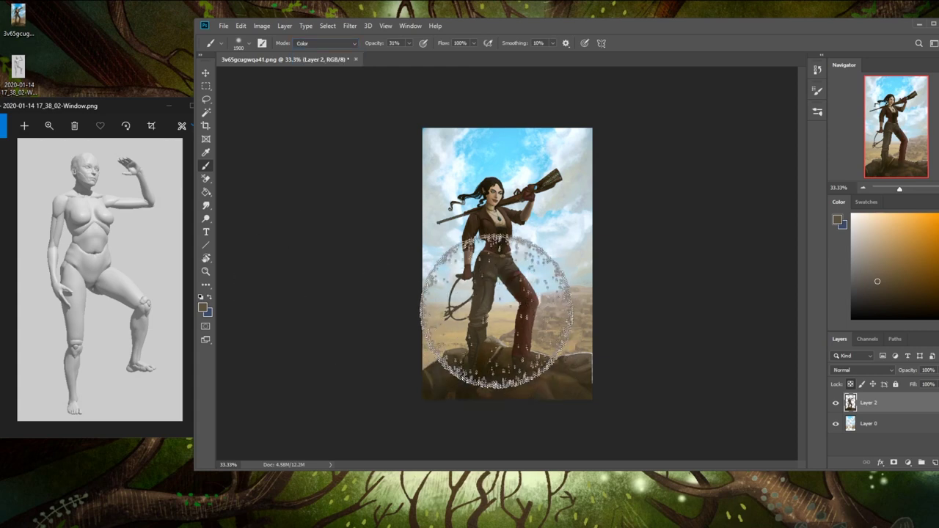
- Tint the character's clothes, gloves and the rocks with muted brown, reducing the brush gradually to 500 px
{"action": "key", "text": "bracketleft"}
{"action": "key", "text": "bracketleft"}
{"action": "key", "text": "bracketleft"}
{"action": "key", "text": "bracketleft"}
{"action": "key", "text": "bracketleft"}
{"action": "key", "text": "bracketleft"}
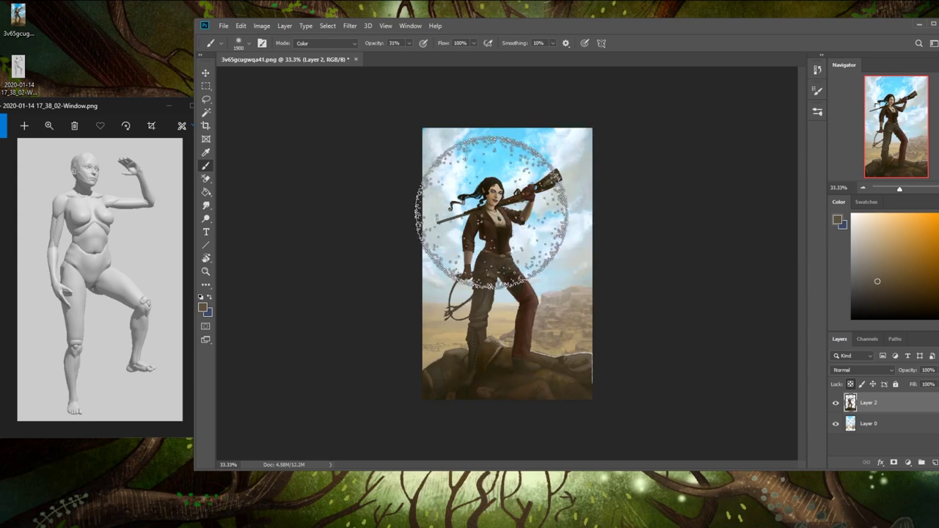
{"action": "key", "text": "bracketleft"}
{"action": "key", "text": "bracketleft"}
{"action": "key", "text": "bracketleft"}
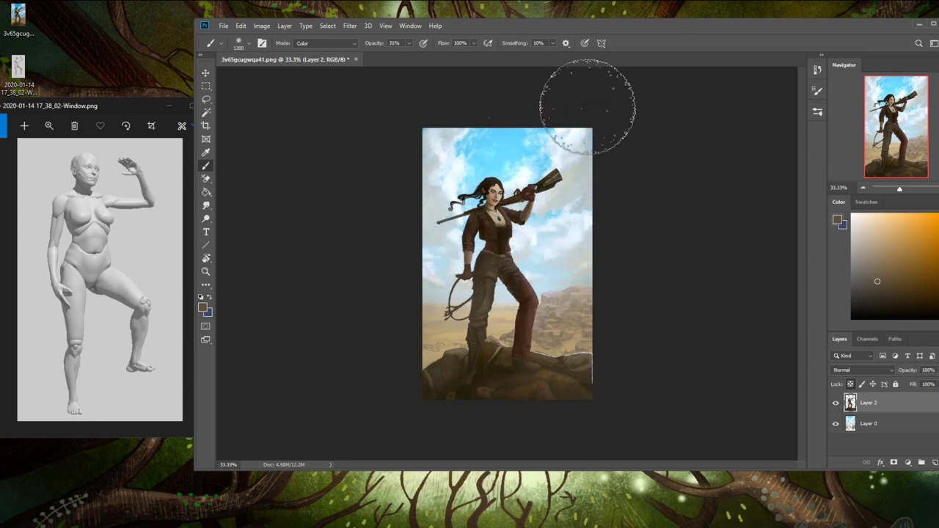
{"action": "key", "text": "bracketleft"}
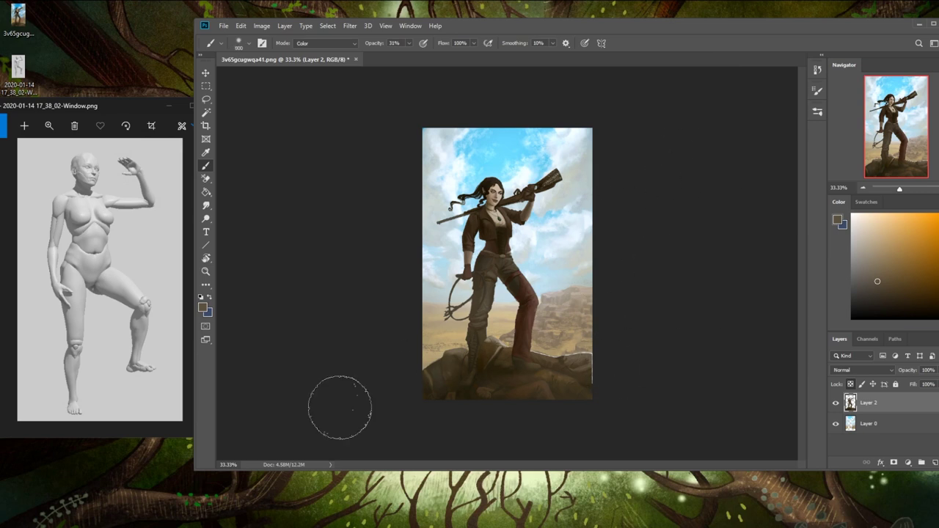
{"action": "key", "text": "bracketleft"}
{"action": "key", "text": "bracketleft"}
{"action": "key", "text": "bracketleft"}
{"action": "key", "text": "bracketleft"}
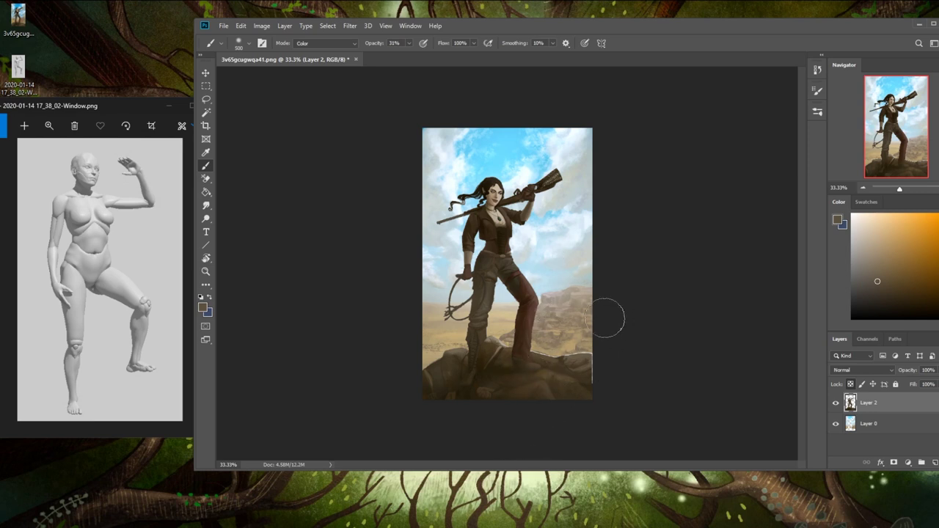
{"action": "key", "text": "ctrl+minus"}
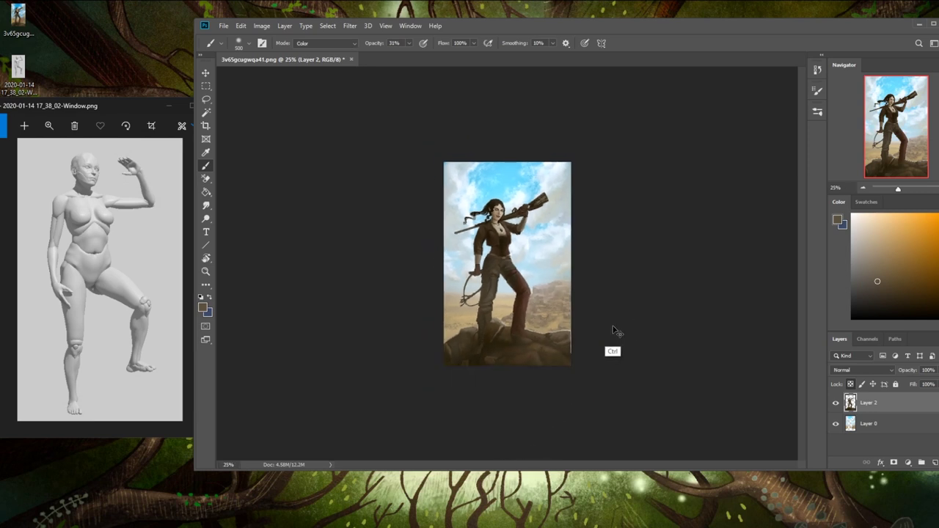
{"action": "key", "text": "ctrl+shift+z"}
- Add a layer above Layer 2 and sweep a light beige across the rocks with a 1000 px brush
{"action": "left_click", "coordinate": [933, 464]}
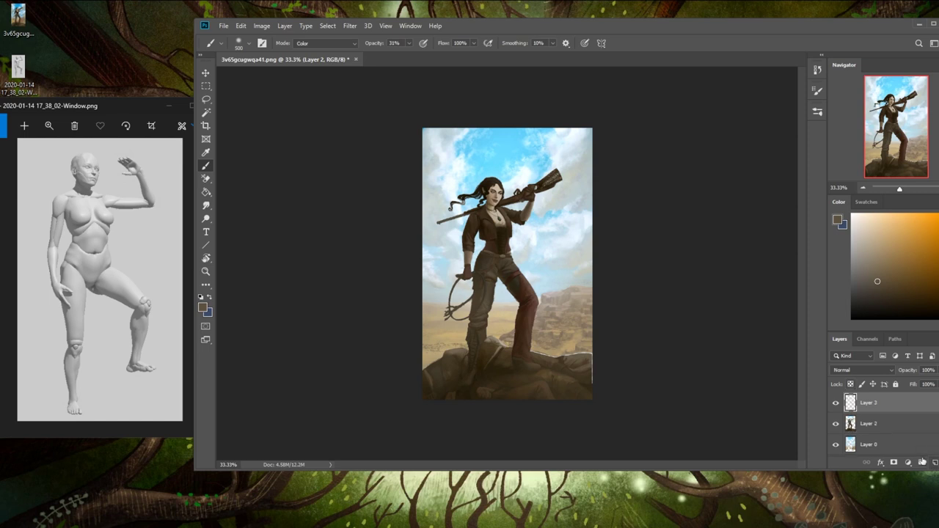
{"action": "left_click", "coordinate": [872, 234]}
{"action": "key", "text": "bracketright"}
{"action": "key", "text": "bracketright"}
{"action": "key", "text": "bracketright"}
{"action": "key", "text": "bracketright"}
{"action": "key", "text": "bracketright"}
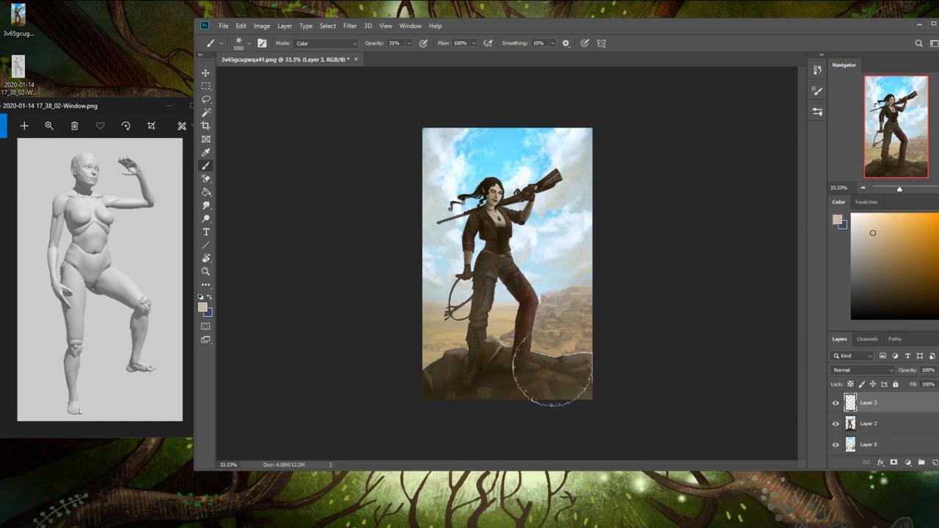
{"action": "left_click_drag", "start_coordinate": [649, 364], "coordinate": [360, 370]}
- Build up the beige dust haze over the rocks with a brush enlarged to 1600 px, undoing the last stroke
{"action": "key", "text": "bracketright"}
{"action": "key", "text": "bracketright"}
{"action": "key", "text": "bracketright"}
{"action": "key", "text": "bracketright"}
{"action": "key", "text": "bracketright"}
{"action": "key", "text": "bracketright"}
{"action": "key", "text": "bracketright"}
{"action": "key", "text": "bracketright"}
{"action": "key", "text": "bracketright"}
{"action": "key", "text": "bracketright"}
{"action": "key", "text": "bracketright"}
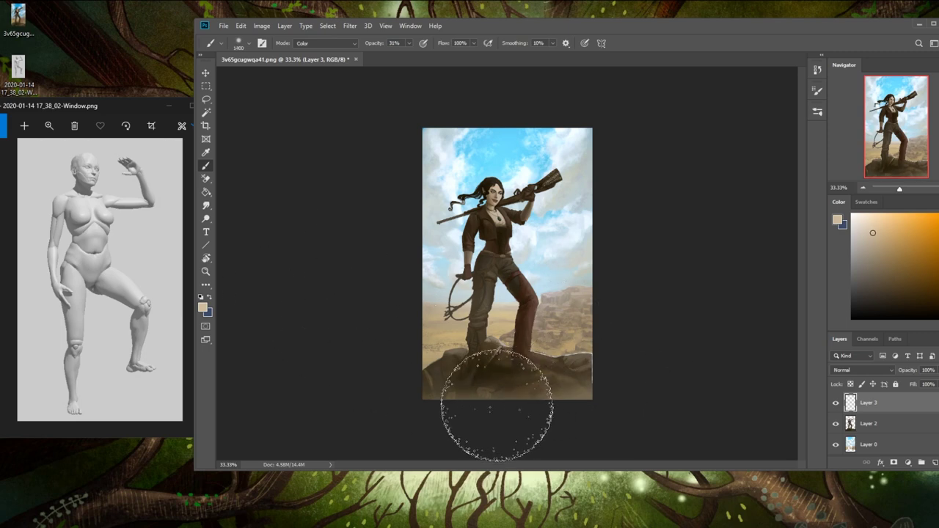
{"action": "key", "text": "bracketleft"}
{"action": "key", "text": "bracketleft"}
{"action": "key", "text": "bracketleft"}
{"action": "key", "text": "bracketleft"}
{"action": "key", "text": "ctrl+z"}
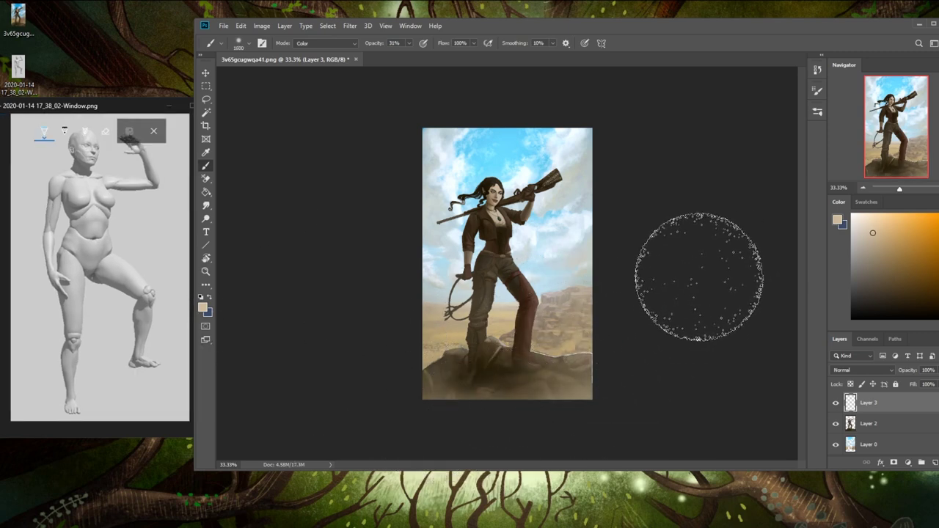
- Close the reference viewer's drawing tools, brush more beige haze along the rocks' base with a brush reduced to 1000 px, and select Layer 0
{"action": "key", "text": "bracketleft"}
{"action": "left_click", "coordinate": [154, 131]}
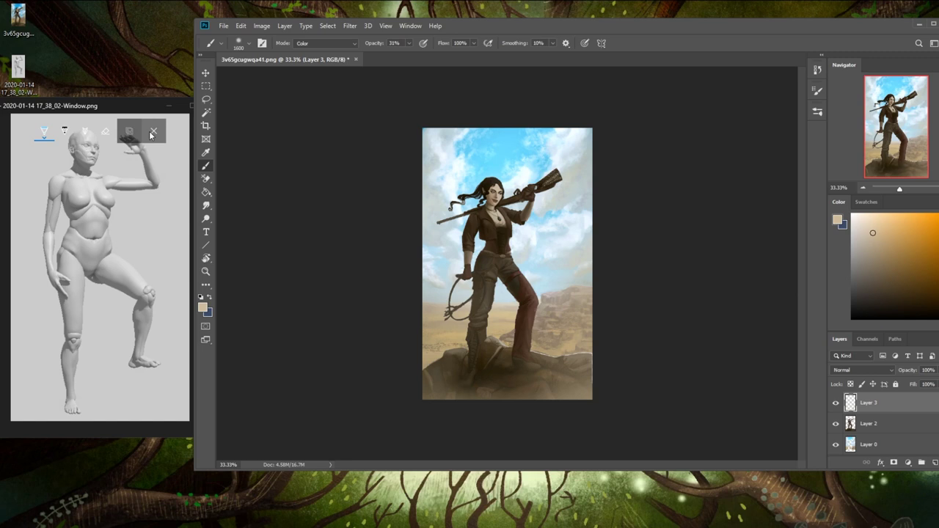
{"action": "key", "text": "bracketleft"}
{"action": "key", "text": "bracketleft"}
{"action": "key", "text": "bracketleft"}
{"action": "key", "text": "bracketleft"}
{"action": "key", "text": "bracketleft"}
{"action": "key", "text": "bracketleft"}
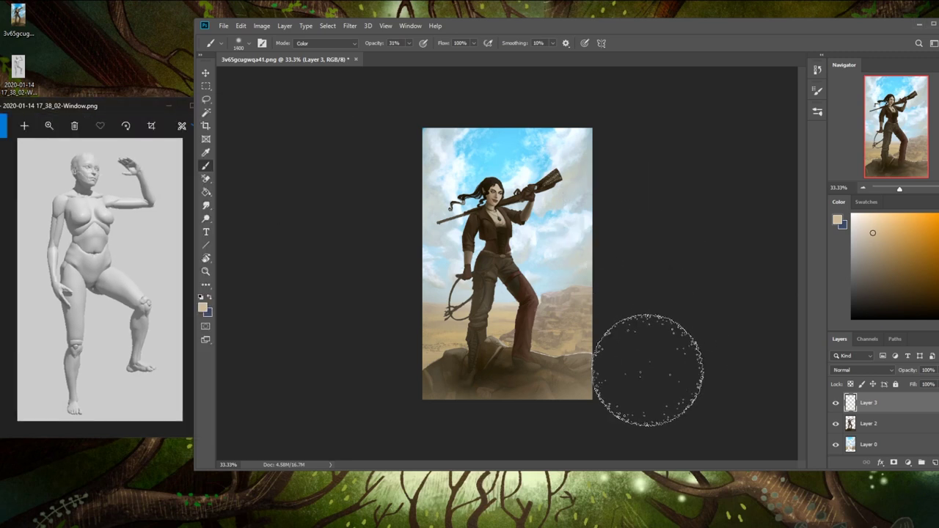
{"action": "left_click_drag", "start_coordinate": [630, 385], "coordinate": [377, 432]}
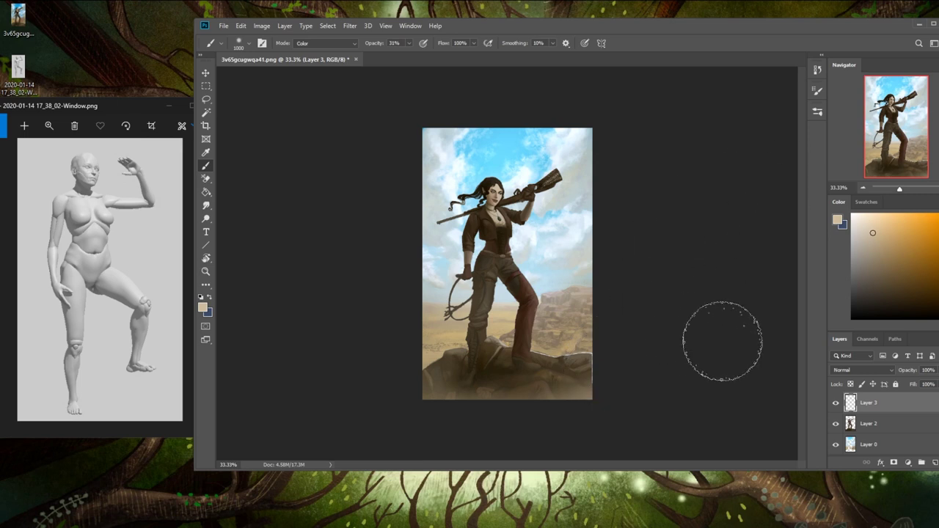
{"action": "left_click", "coordinate": [890, 444]}
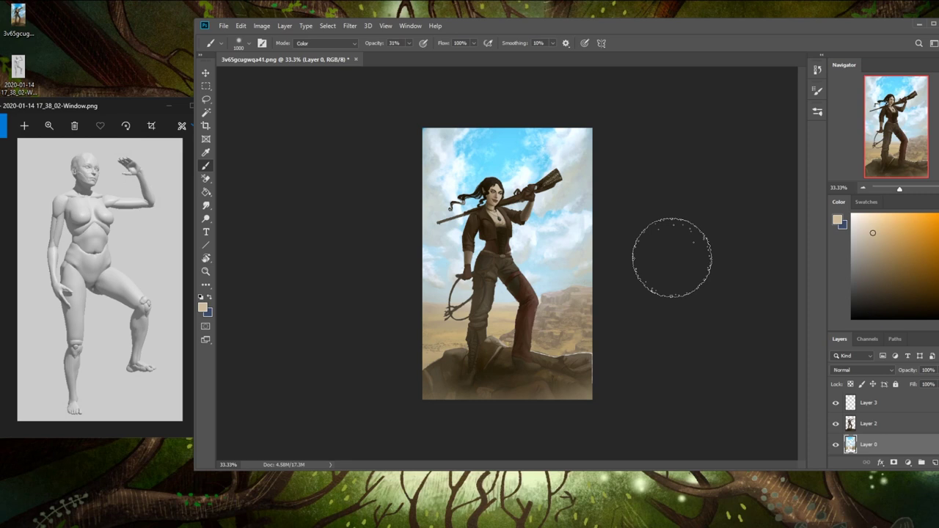
- Hide Layer 2, select Layer 0, and set up a flat, narrow brush in Normal mode
{"action": "left_click", "coordinate": [879, 427]}
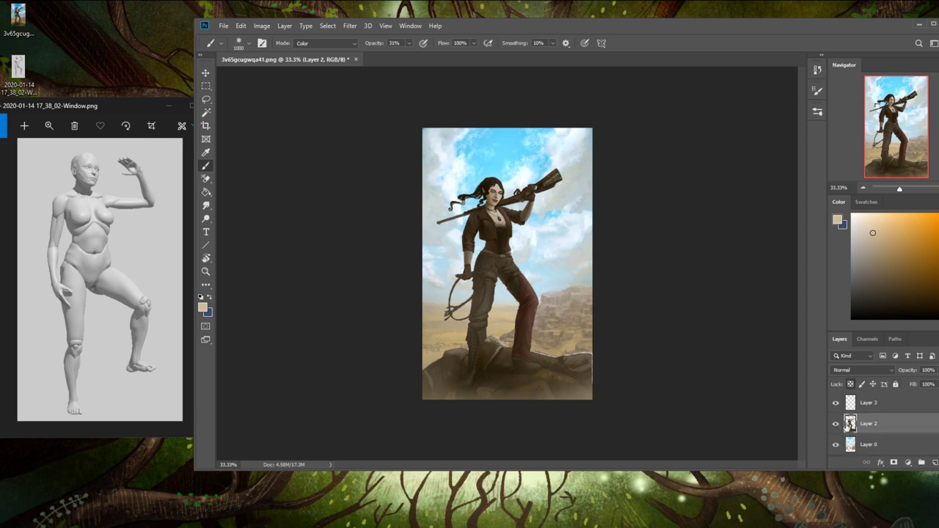
{"action": "left_click", "coordinate": [836, 423]}
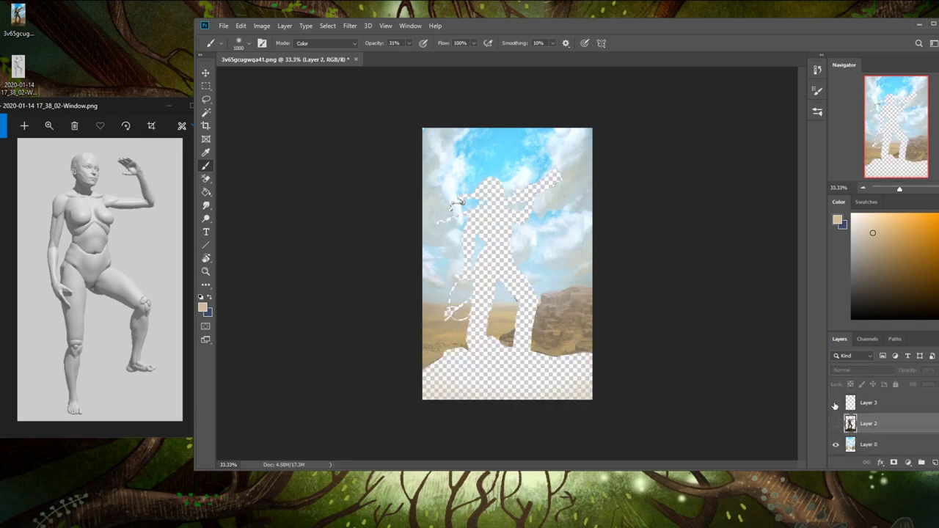
{"action": "left_click", "coordinate": [858, 442]}
{"action": "right_click", "coordinate": [538, 257]}
{"action": "double_click", "coordinate": [618, 428]}
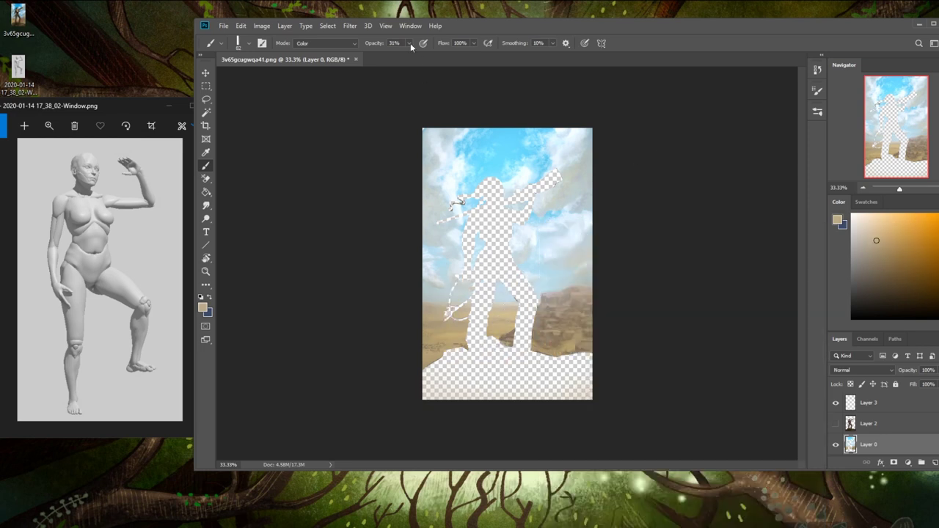
{"action": "left_click", "coordinate": [358, 43]}
{"action": "left_click", "coordinate": [345, 53]}
- Brush beige into the lower gap of the standing leg, and try a sampled stroke along the horizon before undoing it
{"action": "left_click_drag", "start_coordinate": [497, 328], "coordinate": [461, 337]}
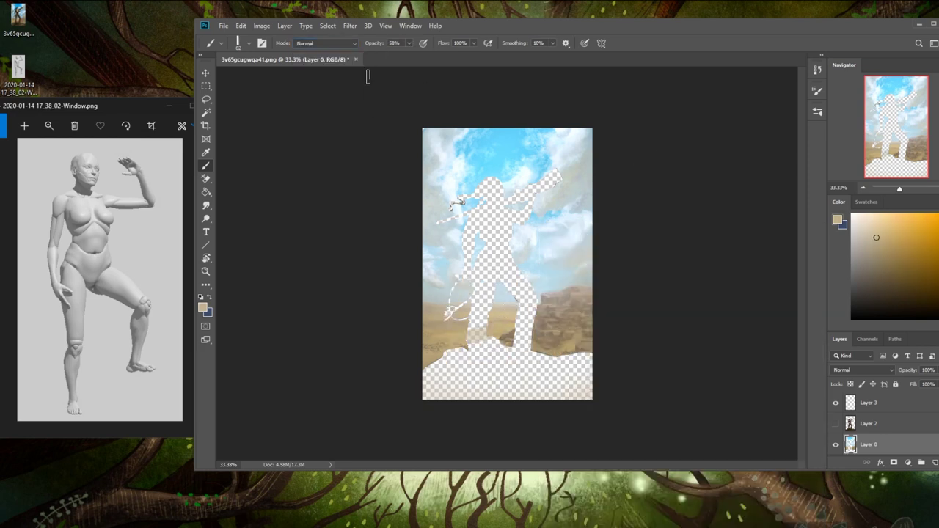
{"action": "left_click", "coordinate": [443, 308], "text": "alt"}
{"action": "left_click_drag", "start_coordinate": [442, 312], "coordinate": [472, 311]}
{"action": "key", "text": "ctrl+z"}
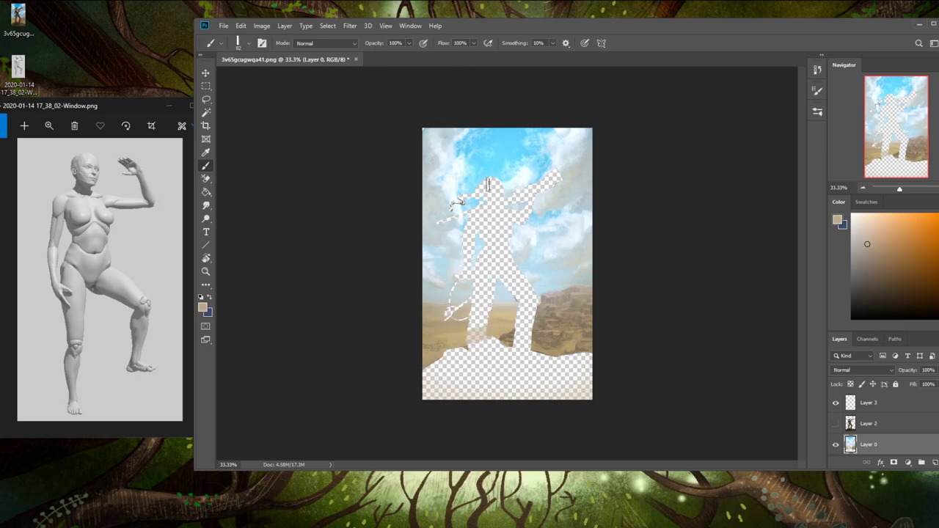
- Paint the desert horizon across the standing leg's gap with sampled sand and haze tones, using a 35 px brush at 100% opacity
{"action": "key", "text": "ctrl+plus"}
{"action": "key", "text": "ctrl+plus"}
{"action": "left_click", "coordinate": [382, 350], "text": "alt"}
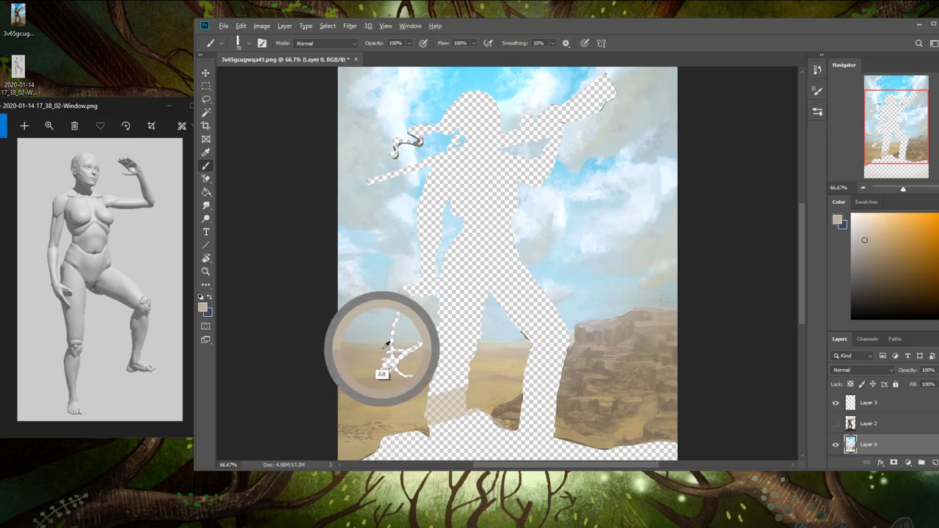
{"action": "mouse_move", "coordinate": [384, 349]}
{"action": "left_mouse_down"}
{"action": "mouse_move", "coordinate": [489, 349]}
{"action": "mouse_move", "coordinate": [483, 343]}
{"action": "left_mouse_up"}
{"action": "left_click", "coordinate": [496, 341], "text": "alt"}
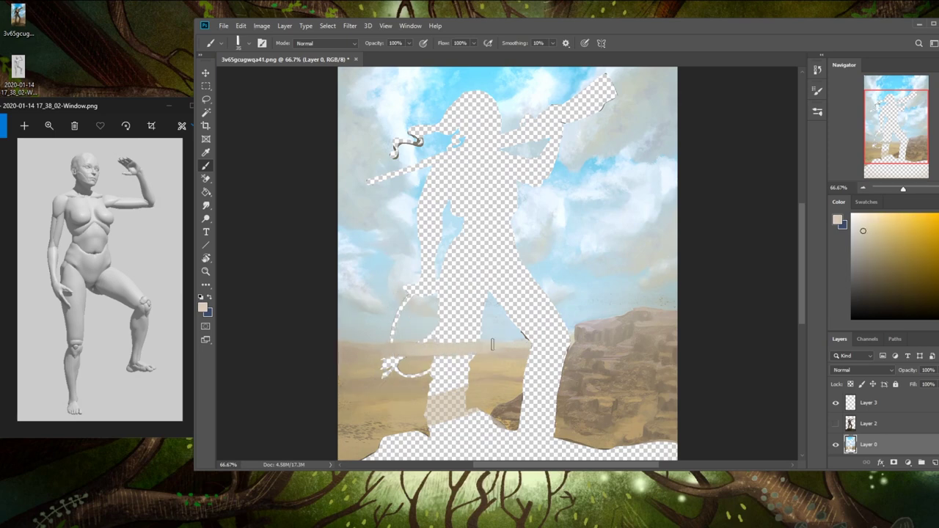
{"action": "left_click", "coordinate": [487, 344], "text": "alt"}
{"action": "left_click", "coordinate": [489, 345], "text": "alt"}
{"action": "left_click_drag", "start_coordinate": [412, 350], "coordinate": [481, 347]}
{"action": "left_click", "coordinate": [384, 344], "text": "alt"}
{"action": "left_click_drag", "start_coordinate": [410, 352], "coordinate": [480, 350]}
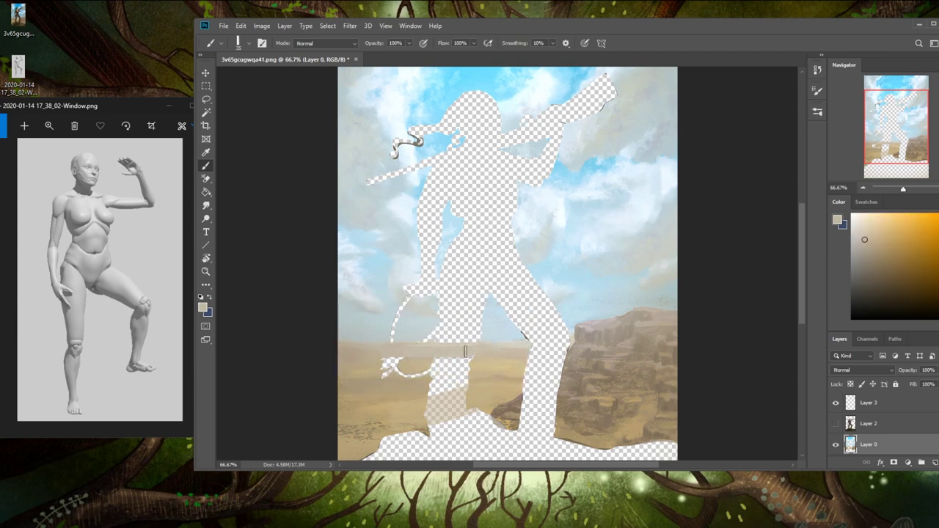
- Extend the sand below the horizon over the whip's outline and the middle of the standing leg's gap with sampled tones
{"action": "left_click", "coordinate": [478, 387], "text": "alt"}
{"action": "left_click_drag", "start_coordinate": [396, 364], "coordinate": [478, 364]}
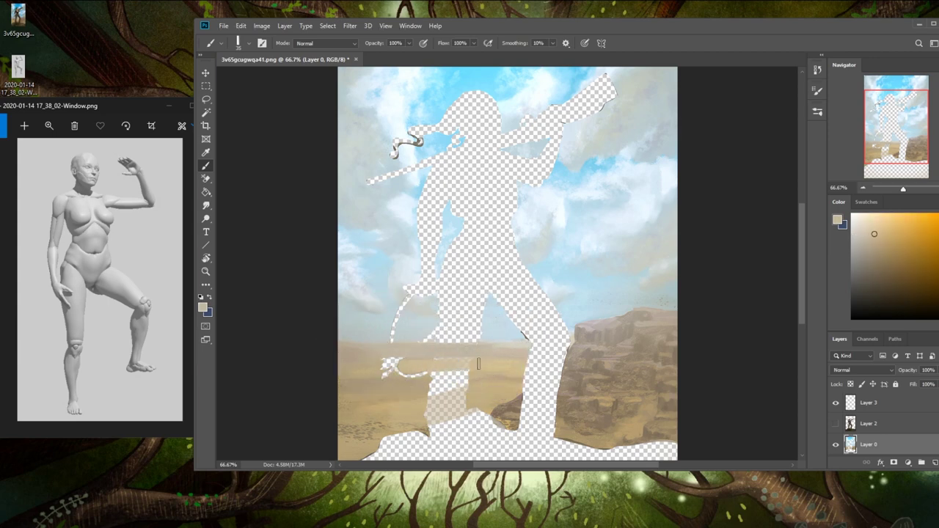
{"action": "left_click_drag", "start_coordinate": [378, 363], "coordinate": [451, 361]}
{"action": "left_click", "coordinate": [373, 373], "text": "alt"}
{"action": "left_click_drag", "start_coordinate": [369, 373], "coordinate": [491, 364]}
{"action": "left_click", "coordinate": [372, 375], "text": "alt"}
{"action": "left_click_drag", "start_coordinate": [383, 374], "coordinate": [495, 372]}
{"action": "left_click", "coordinate": [459, 362], "text": "alt"}
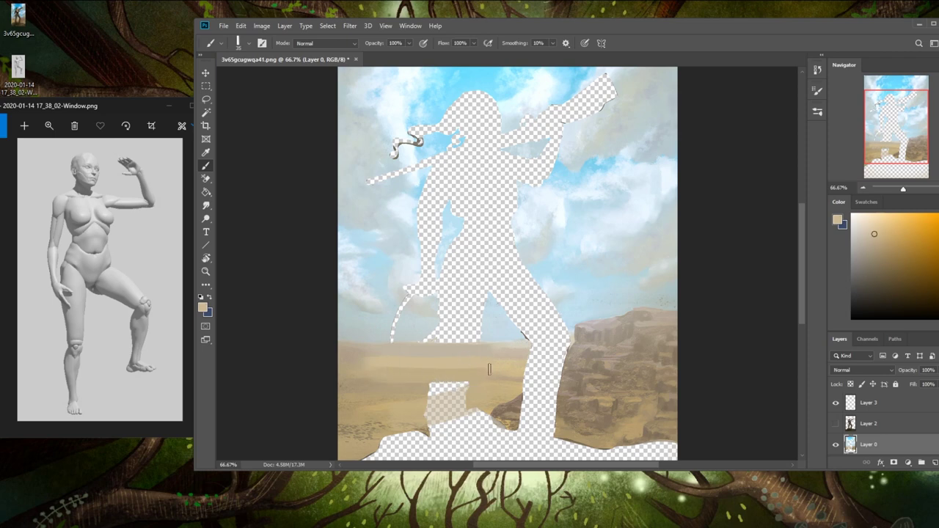
- Fill the rest of the standing leg's gap down to the foreground rocks with sampled sand colors
{"action": "left_click", "coordinate": [377, 385], "text": "alt"}
{"action": "mouse_move", "coordinate": [426, 385]}
{"action": "left_mouse_down"}
{"action": "mouse_move", "coordinate": [477, 383]}
{"action": "mouse_move", "coordinate": [470, 380]}
{"action": "left_mouse_up"}
{"action": "left_click", "coordinate": [477, 388], "text": "alt"}
{"action": "mouse_move", "coordinate": [426, 402]}
{"action": "left_mouse_down"}
{"action": "mouse_move", "coordinate": [467, 398]}
{"action": "mouse_move", "coordinate": [433, 424]}
{"action": "left_mouse_up"}
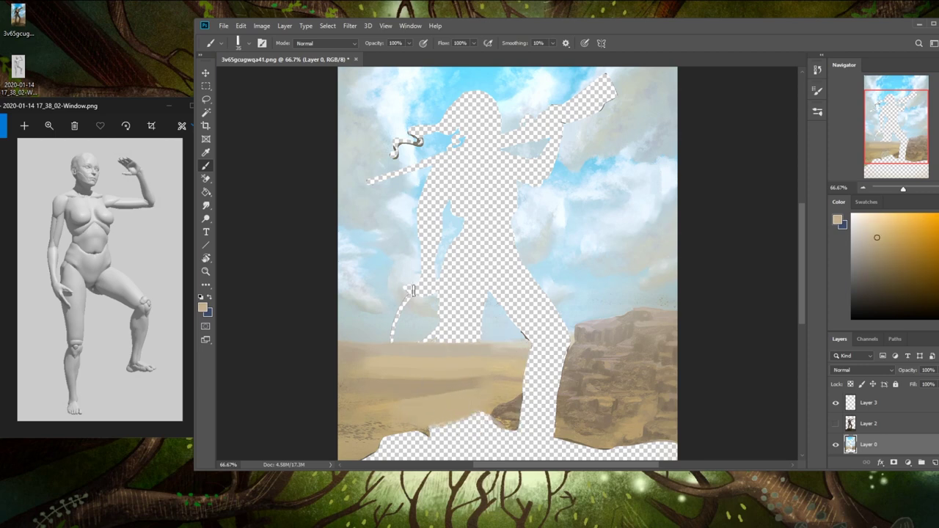
- Blend the repaired desert with broad strokes of sampled sand, using a brush enlarged to 125 px
{"action": "left_click", "coordinate": [471, 372], "text": "alt"}
{"action": "key", "text": "bracketright"}
{"action": "key", "text": "bracketright"}
{"action": "key", "text": "bracketright"}
{"action": "key", "text": "bracketright"}
{"action": "key", "text": "bracketright"}
{"action": "key", "text": "bracketleft"}
{"action": "left_click_drag", "start_coordinate": [481, 371], "coordinate": [311, 370]}
{"action": "left_click", "coordinate": [394, 370], "text": "alt"}
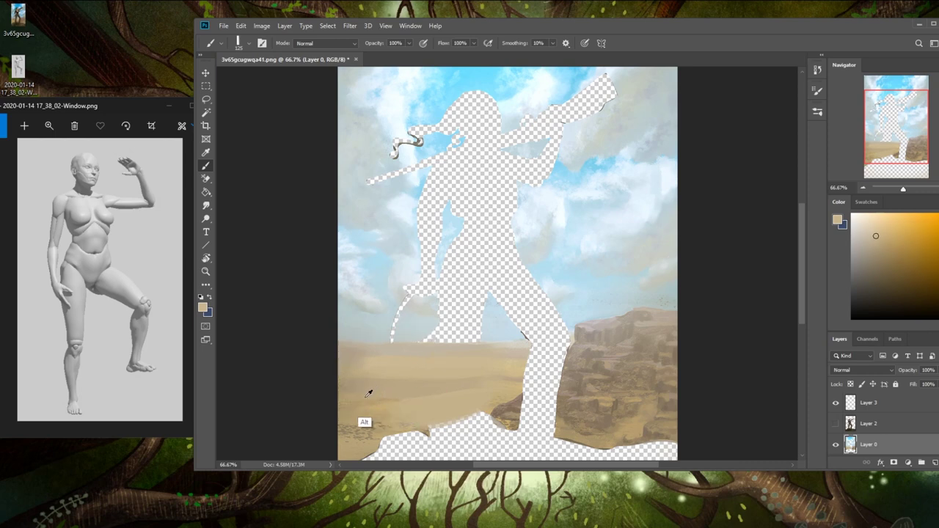
{"action": "left_click", "coordinate": [371, 411], "text": "alt"}
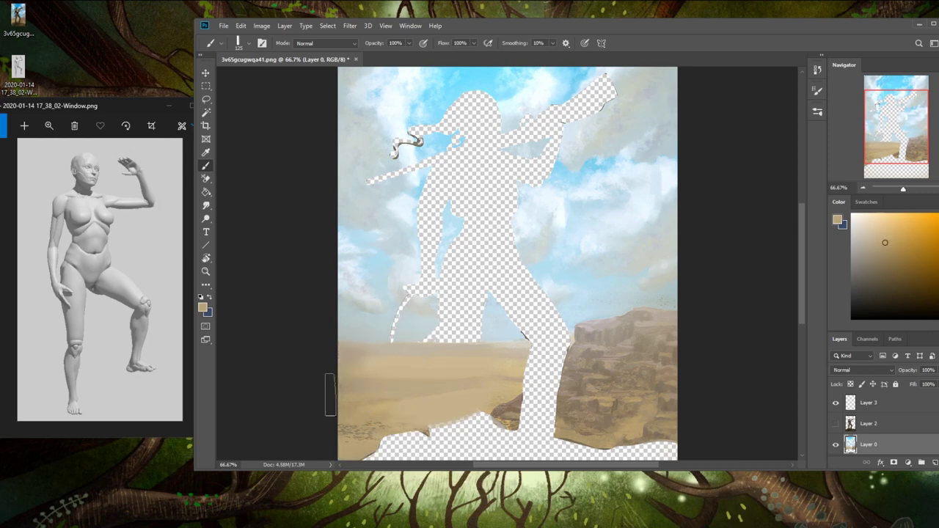
{"action": "left_click", "coordinate": [462, 366], "text": "alt"}
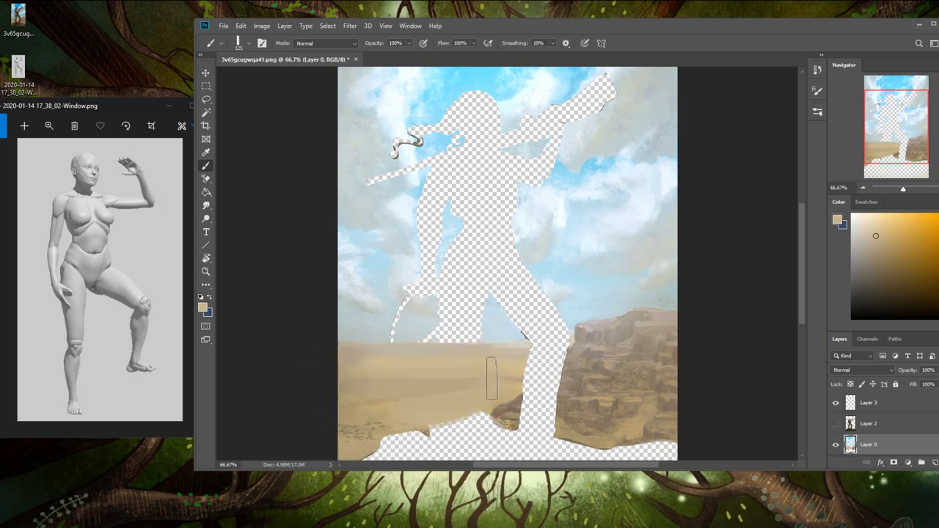
- Paint pale sky just above the horizon over the thigh gap and whip outline with sampled tones and a 45 px brush
{"action": "left_click", "coordinate": [495, 330], "text": "alt"}
{"action": "key", "text": "bracketleft"}
{"action": "key", "text": "bracketleft"}
{"action": "key", "text": "bracketleft"}
{"action": "key", "text": "bracketleft"}
{"action": "key", "text": "bracketleft"}
{"action": "key", "text": "bracketleft"}
{"action": "key", "text": "bracketleft"}
{"action": "left_click_drag", "start_coordinate": [484, 330], "coordinate": [443, 331]}
{"action": "left_click", "coordinate": [374, 332], "text": "alt"}
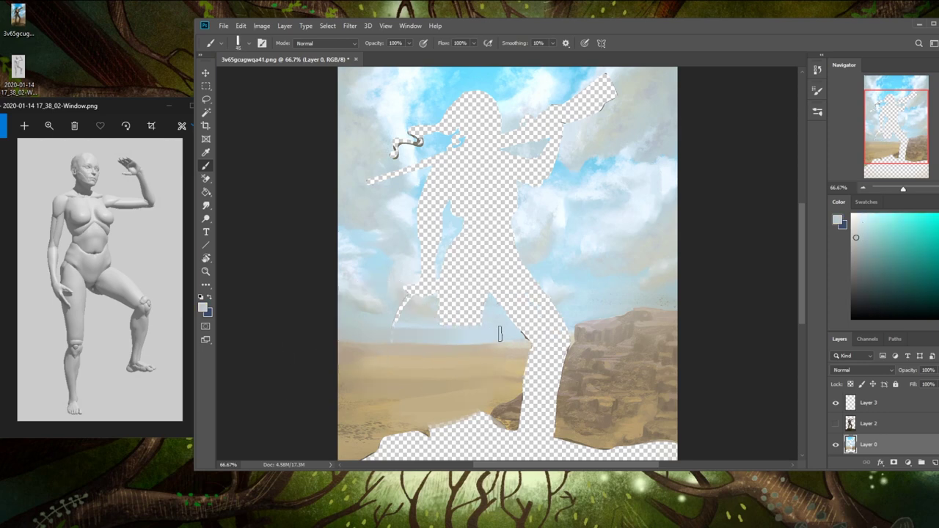
{"action": "left_click", "coordinate": [407, 323], "text": "alt"}
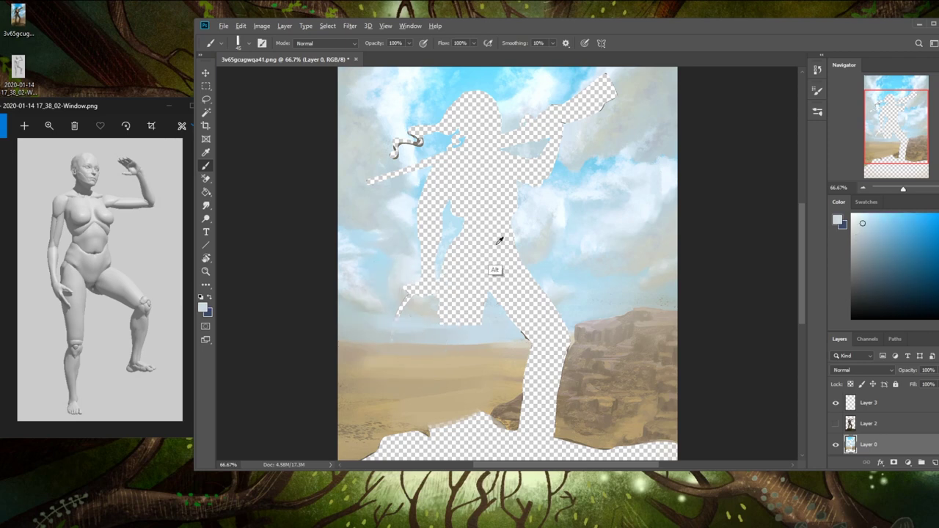
- Carry the sampled pale sky across the bent knee's gap up to the edge of the rock formation
{"action": "left_click", "coordinate": [580, 314], "text": "alt"}
{"action": "left_click_drag", "start_coordinate": [570, 324], "coordinate": [503, 329]}
{"action": "mouse_move", "coordinate": [569, 317]}
{"action": "left_mouse_down"}
{"action": "mouse_move", "coordinate": [518, 314]}
{"action": "mouse_move", "coordinate": [580, 311]}
{"action": "left_mouse_up"}
{"action": "left_click", "coordinate": [521, 353], "text": "alt"}
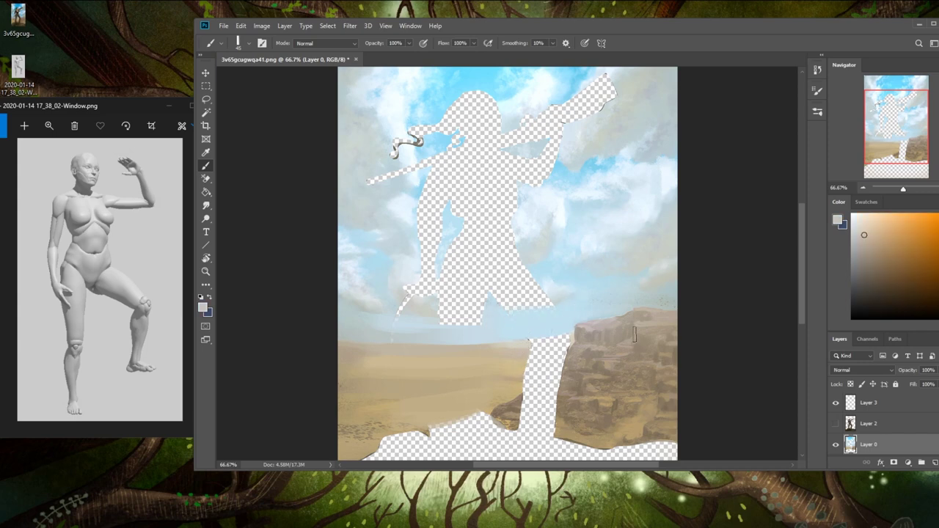
- Paint a sampled brown rock slope across the bent leg's gap, joining the small rock to the cliff
{"action": "left_click", "coordinate": [563, 410], "text": "alt"}
{"action": "left_click", "coordinate": [518, 403], "text": "alt"}
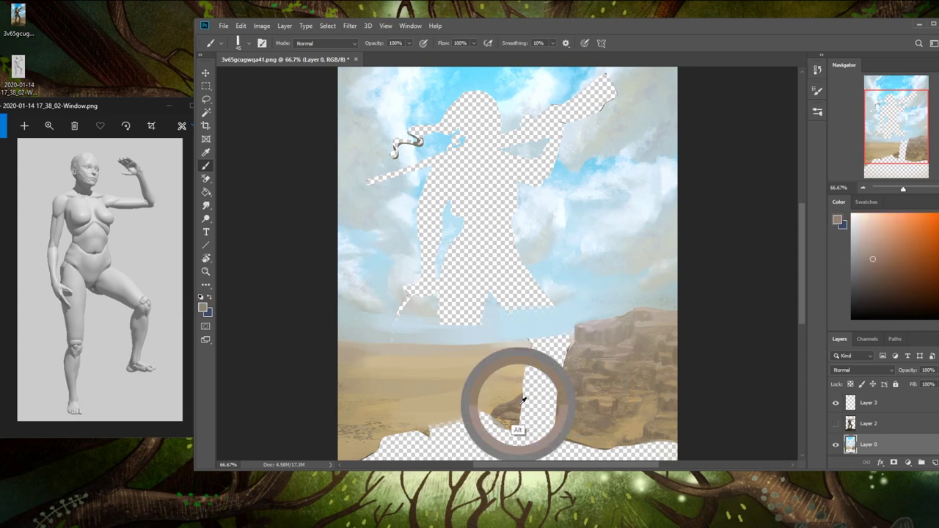
{"action": "left_click_drag", "start_coordinate": [520, 413], "coordinate": [556, 381]}
{"action": "left_click", "coordinate": [514, 369], "text": "alt"}
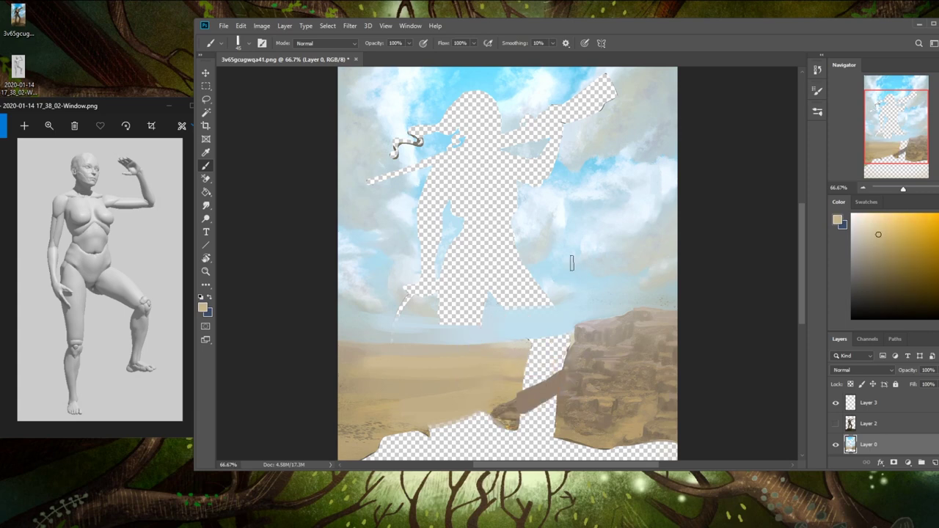
{"action": "key", "text": "ctrl+minus"}
{"action": "key", "text": "ctrl+minus"}
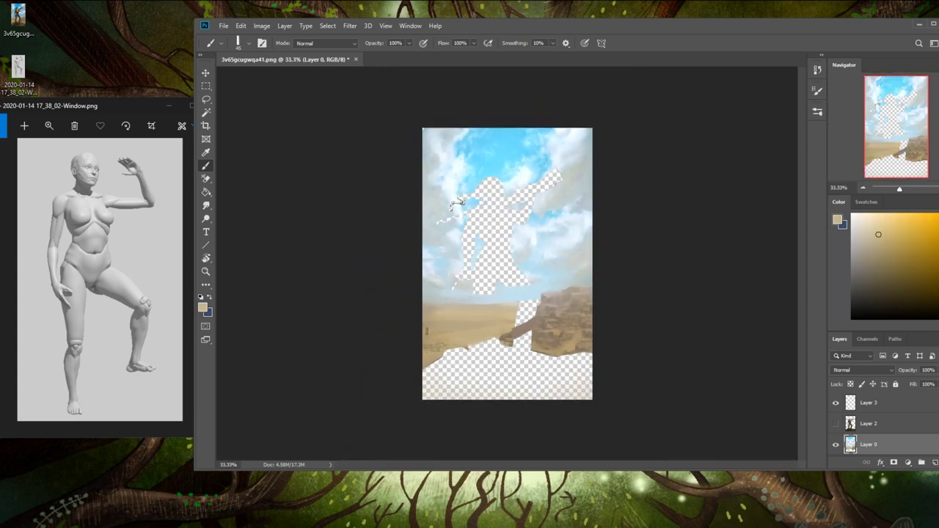
- Add a layer beneath Layer 0, lasso the whole ground area on it, and fill the selection with sand color
{"action": "left_click", "coordinate": [935, 464]}
{"action": "mouse_move", "coordinate": [885, 442]}
{"action": "left_mouse_down"}
{"action": "mouse_move", "coordinate": [889, 462]}
{"action": "mouse_move", "coordinate": [885, 446]}
{"action": "mouse_move", "coordinate": [879, 456]}
{"action": "left_mouse_up"}
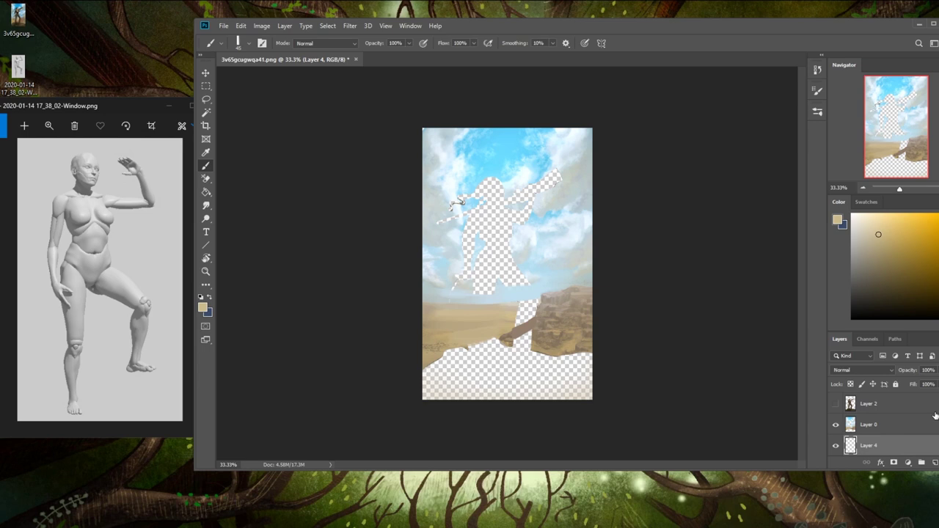
{"action": "key", "text": "g"}
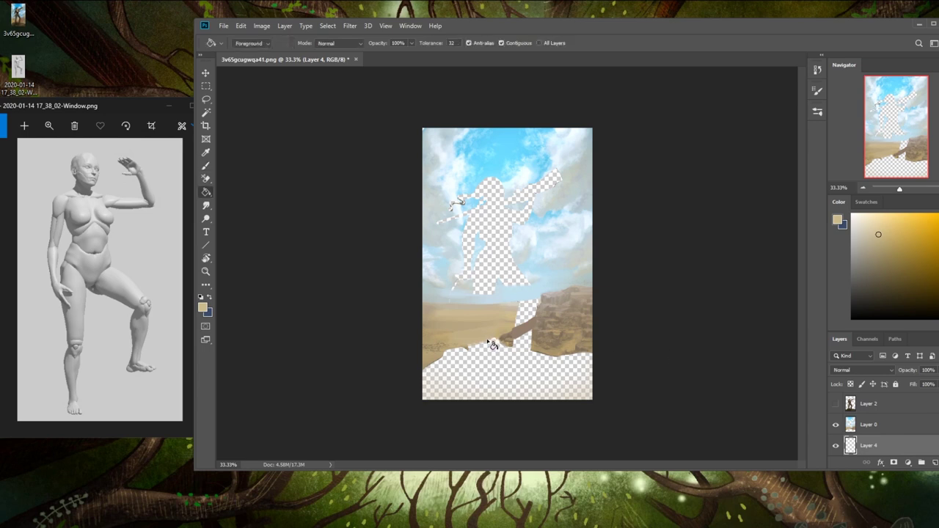
{"action": "key", "text": "l"}
{"action": "mouse_move", "coordinate": [508, 306]}
{"action": "left_mouse_down"}
{"action": "mouse_move", "coordinate": [522, 453]}
{"action": "mouse_move", "coordinate": [609, 315]}
{"action": "left_mouse_up"}
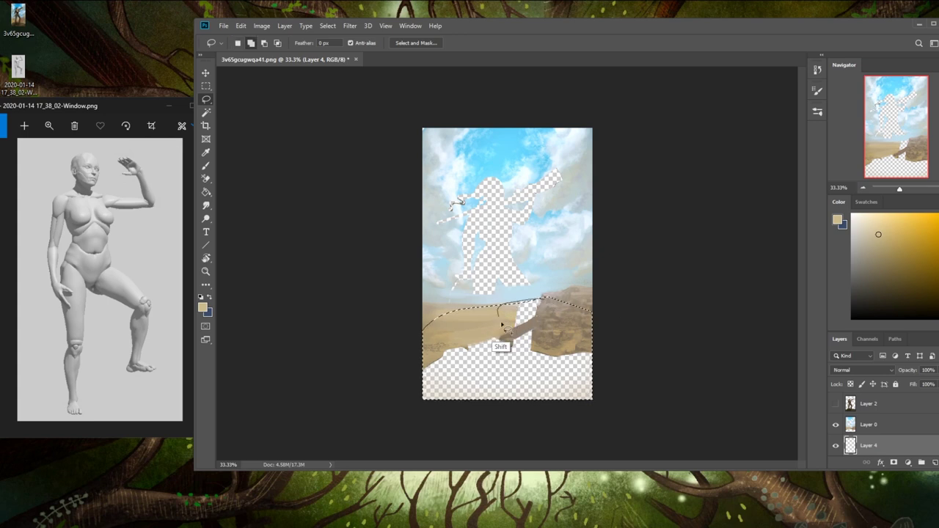
{"action": "key", "text": "g"}
{"action": "left_click", "coordinate": [489, 357]}
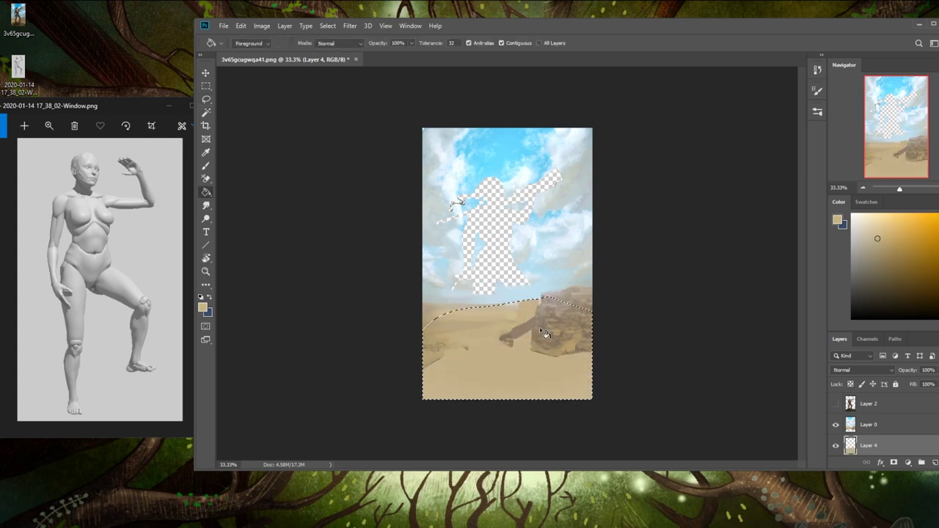
- Paint the rock formation's missing side and base on the new layer with sampled browns and sand tones
{"action": "key", "text": "b"}
{"action": "left_click", "coordinate": [511, 339], "text": "alt"}
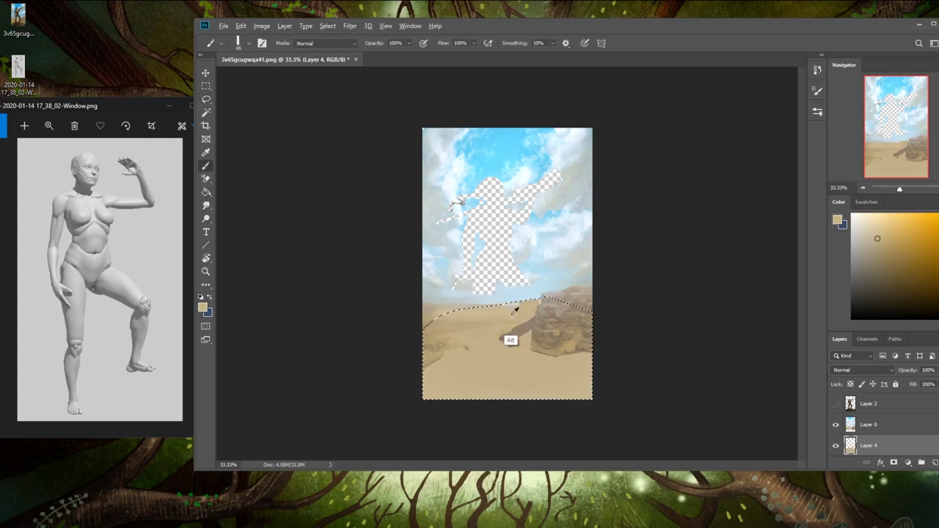
{"action": "left_click", "coordinate": [519, 323], "text": "alt"}
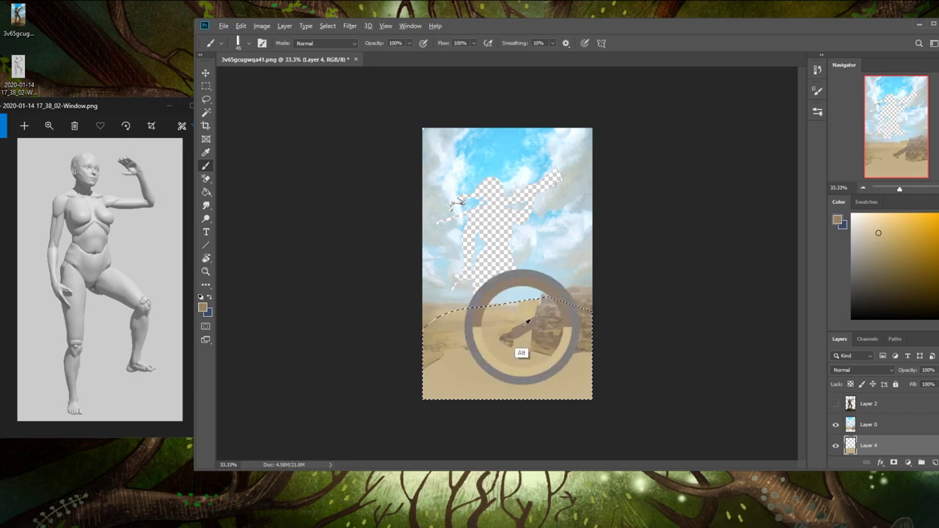
{"action": "left_click", "coordinate": [538, 327], "text": "alt"}
{"action": "left_click", "coordinate": [537, 371], "text": "alt"}
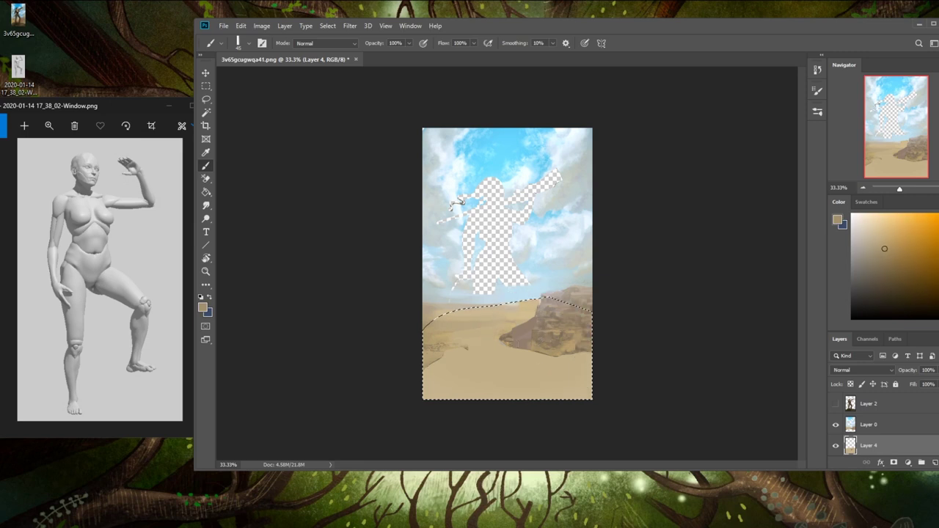
- Merge Layer 0 down into Layer 4 and add an empty layer beneath the merged background
{"action": "right_click", "coordinate": [871, 425]}
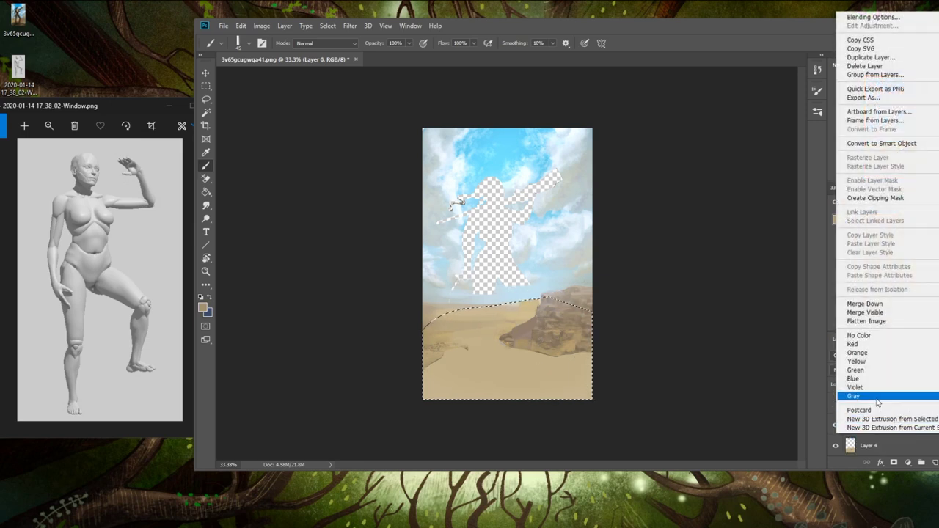
{"action": "left_click", "coordinate": [865, 304]}
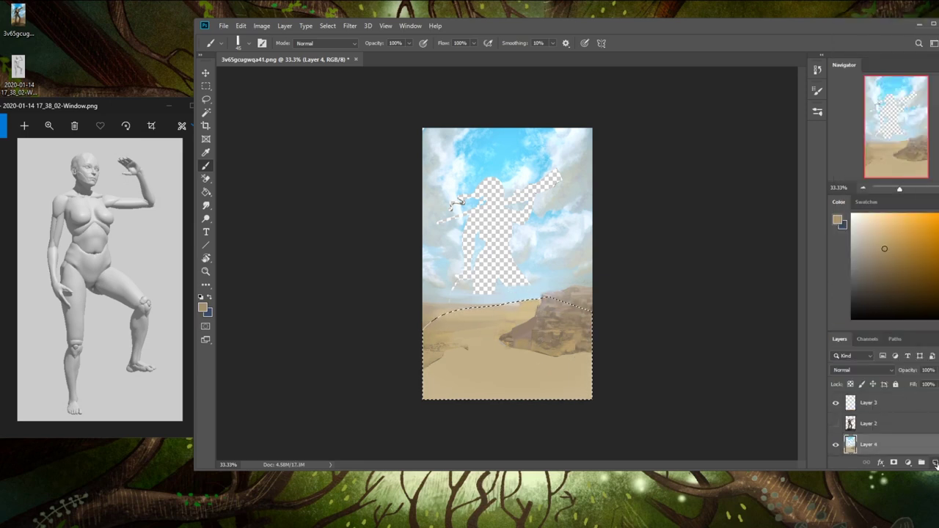
{"action": "scroll", "coordinate": [914, 445], "scroll_direction": "down", "scroll_amount": 1}
{"action": "mouse_move", "coordinate": [884, 441]}
{"action": "left_mouse_down"}
{"action": "mouse_move", "coordinate": [883, 451]}
{"action": "mouse_move", "coordinate": [862, 444]}
{"action": "mouse_move", "coordinate": [852, 453]}
{"action": "left_mouse_up"}
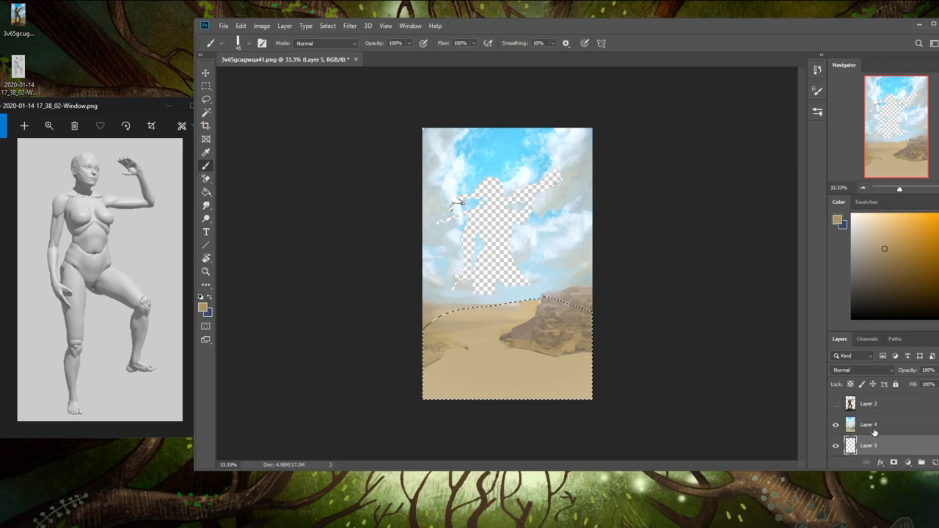
- Clear the ground selection and fill the empty bottom layer with bright blue sampled from the sky
{"action": "key", "text": "g"}
{"action": "left_click", "coordinate": [499, 157], "text": "alt"}
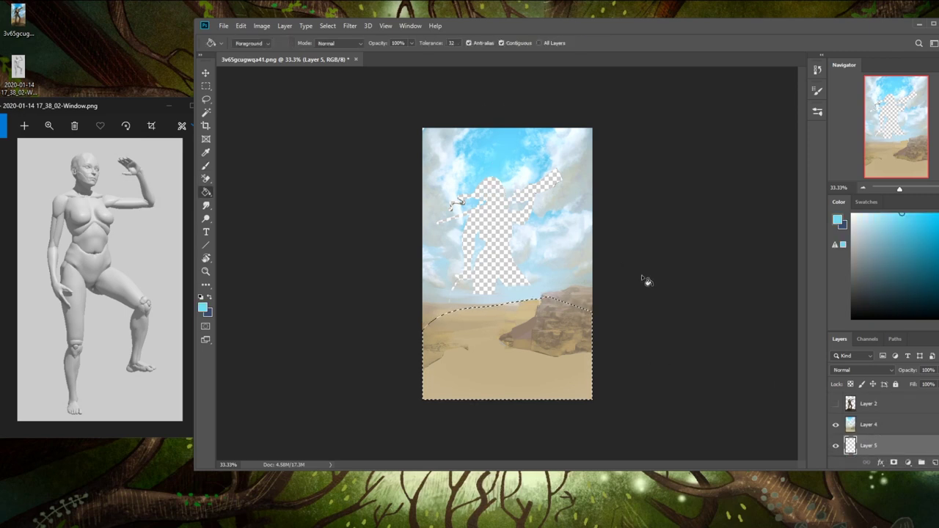
{"action": "right_click", "coordinate": [528, 255]}
{"action": "left_click", "coordinate": [539, 254]}
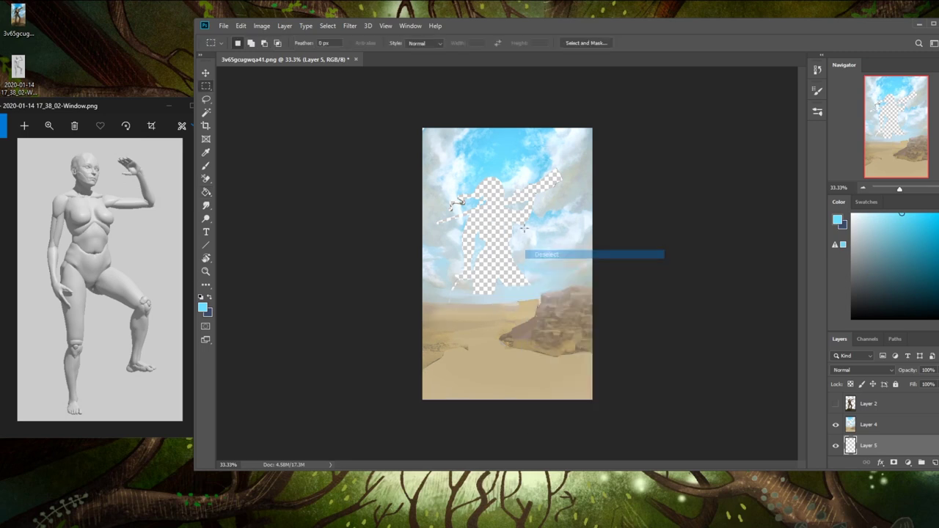
{"action": "left_click", "coordinate": [488, 212]}
{"action": "key", "text": "b"}
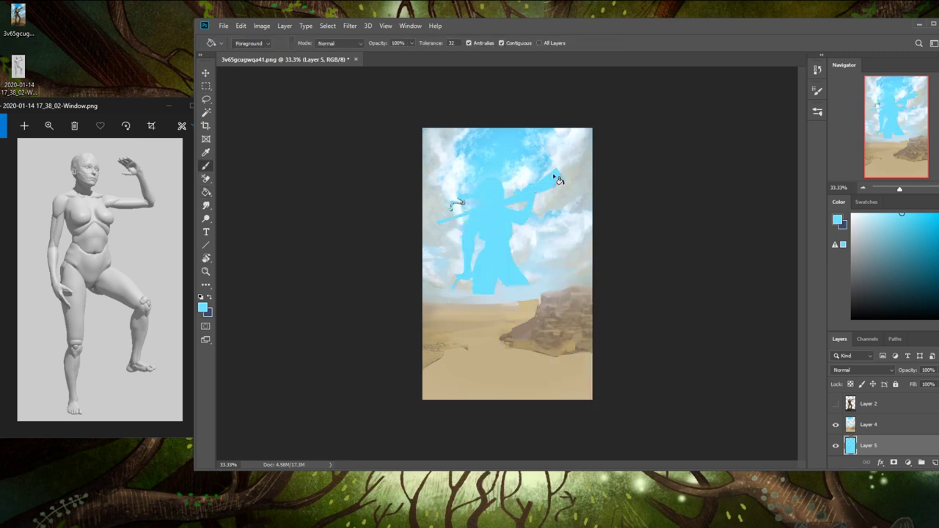
- On Layer 5, paint over the blue rifle-stock silhouette and the area beside the raised arm with sampled cloud colors
{"action": "left_click", "coordinate": [877, 431]}
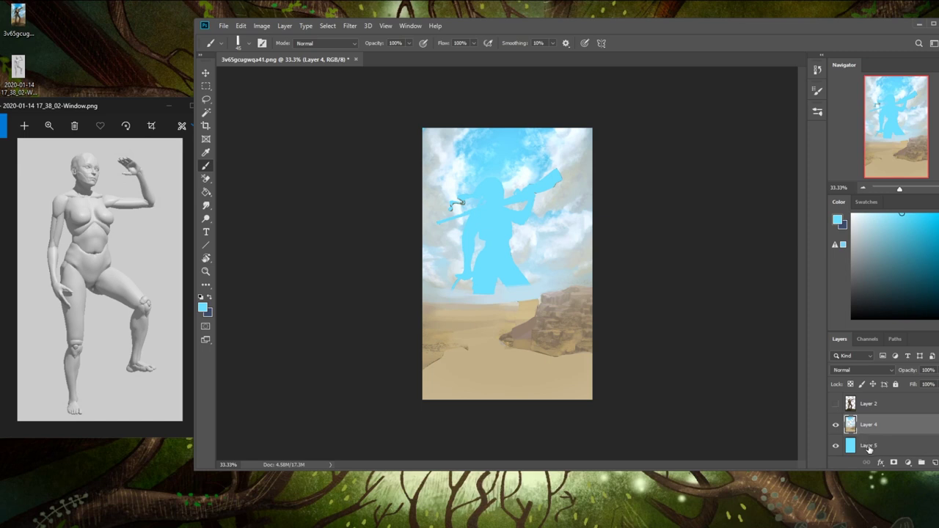
{"action": "left_click", "coordinate": [868, 448]}
{"action": "left_click", "coordinate": [563, 200], "text": "alt"}
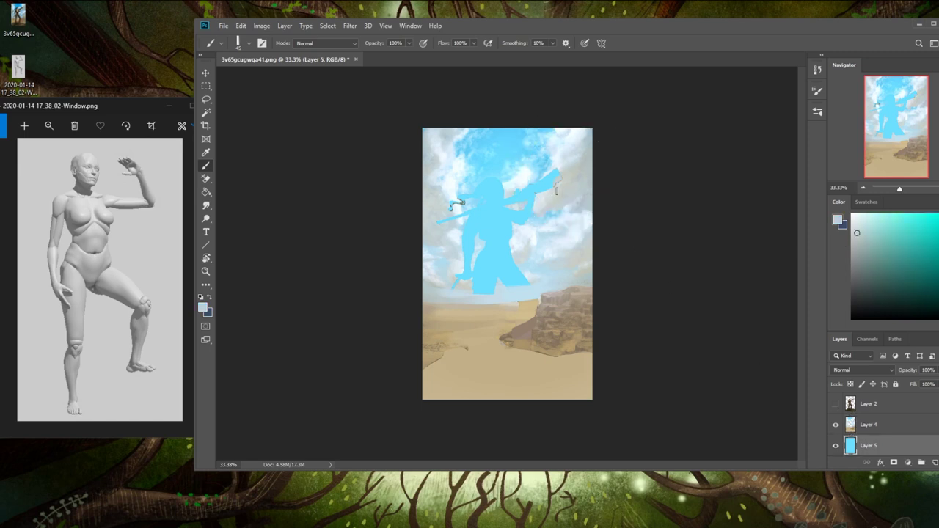
{"action": "left_click", "coordinate": [562, 164], "text": "alt"}
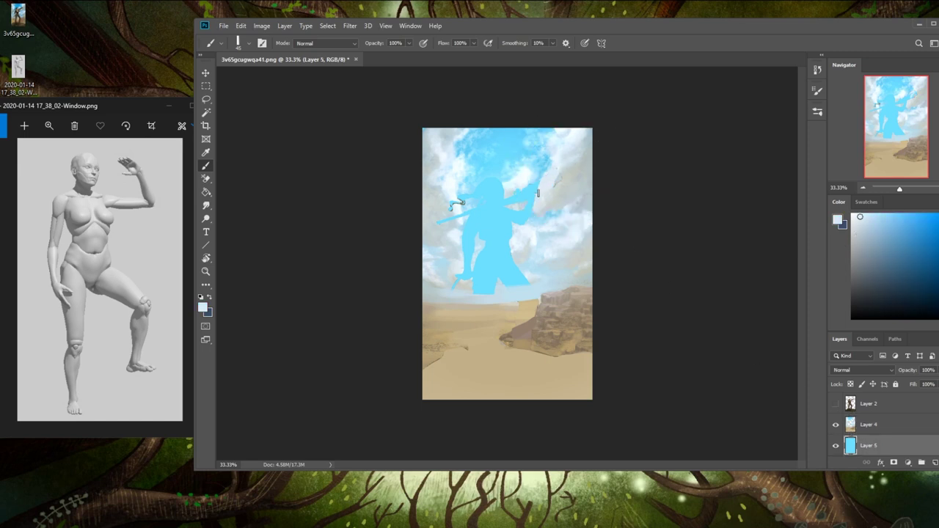
{"action": "left_click", "coordinate": [516, 190], "text": "alt"}
{"action": "left_click", "coordinate": [509, 193], "text": "alt"}
{"action": "left_click_drag", "start_coordinate": [524, 197], "coordinate": [526, 201]}
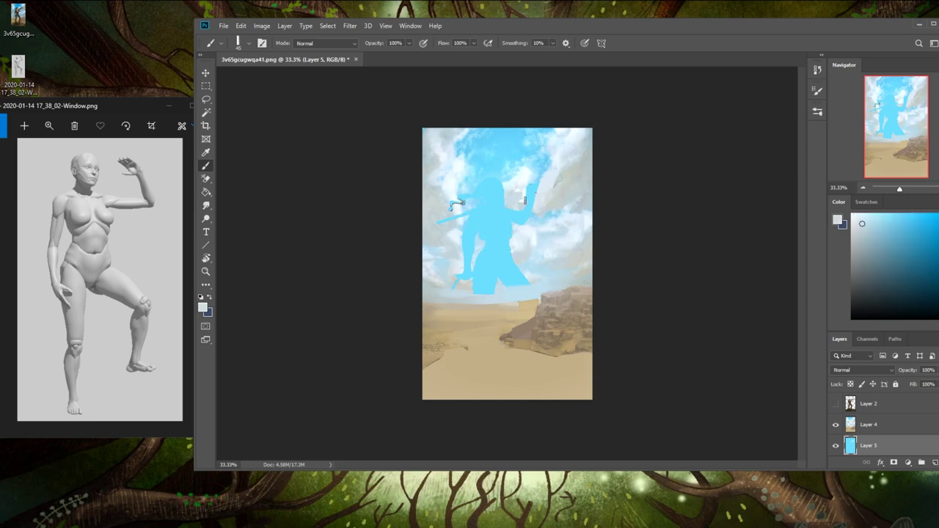
- Paint sampled cloud tones over the blue silhouette of the rifle barrel and the area around the hair
{"action": "left_click", "coordinate": [452, 193], "text": "alt"}
{"action": "left_click_drag", "start_coordinate": [455, 201], "coordinate": [451, 199]}
{"action": "left_click", "coordinate": [446, 204], "text": "alt"}
{"action": "left_click", "coordinate": [444, 210], "text": "alt"}
{"action": "left_click", "coordinate": [455, 208], "text": "alt"}
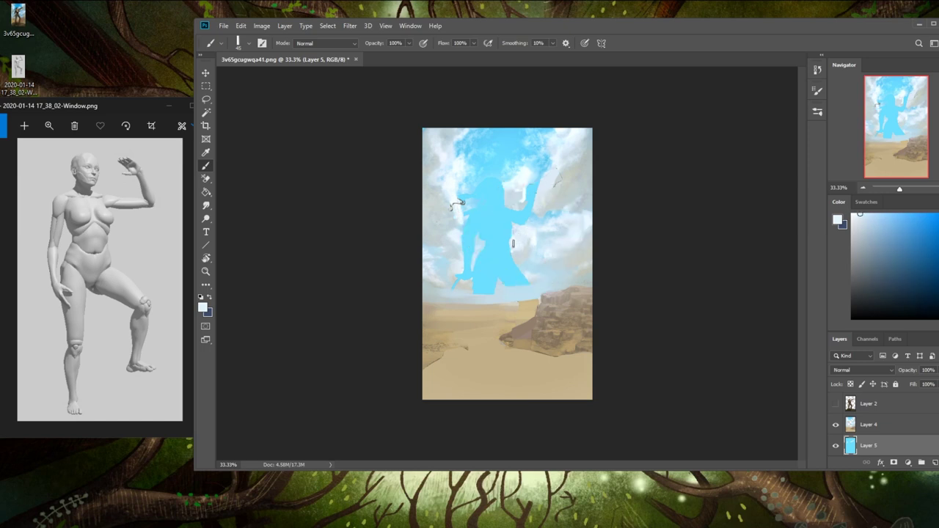
- Cover the blue silhouettes of the lowered arm, torso sides and hips with sampled white and pale blue cloud strokes
{"action": "left_click", "coordinate": [459, 277], "text": "alt"}
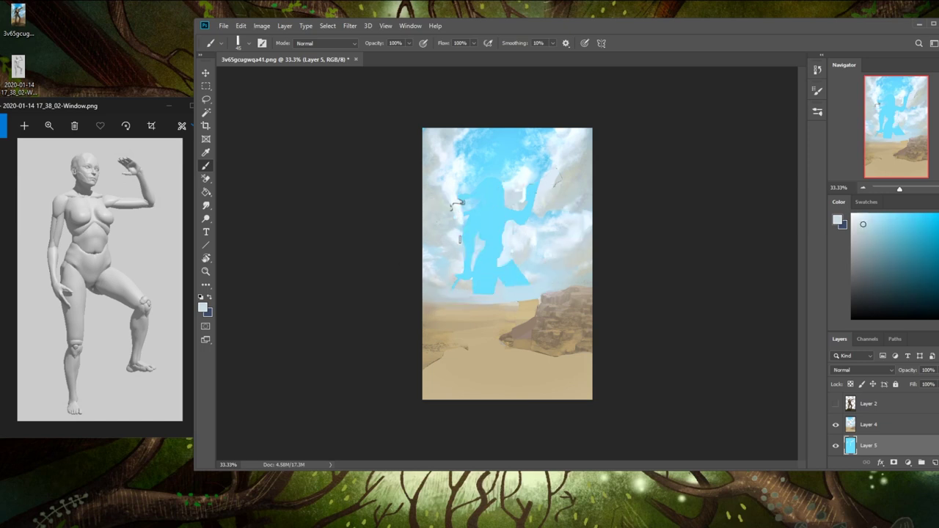
{"action": "left_click", "coordinate": [456, 235], "text": "alt"}
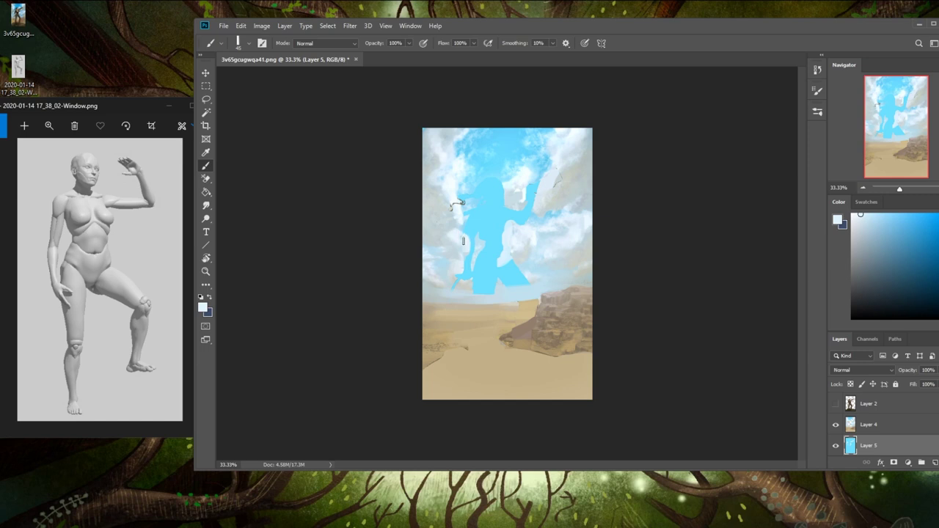
{"action": "left_click", "coordinate": [468, 310], "text": "alt"}
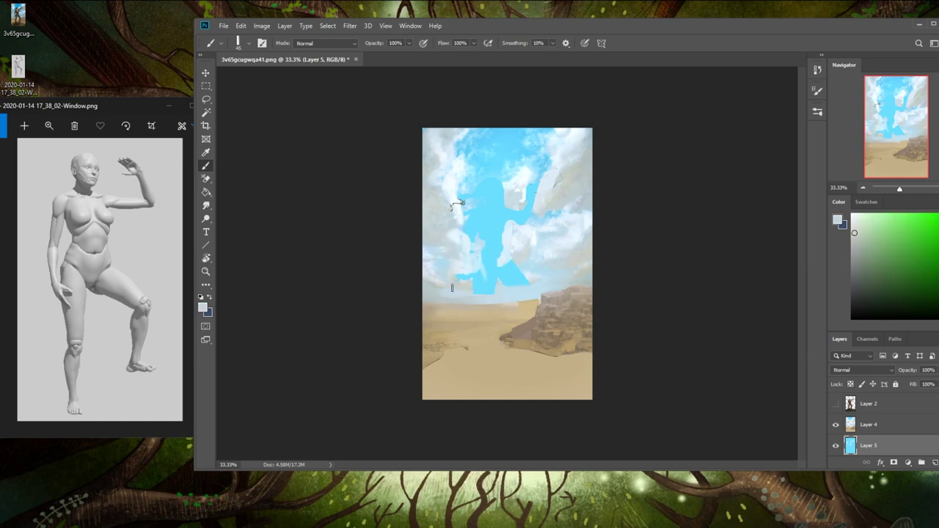
{"action": "left_click", "coordinate": [455, 273], "text": "alt"}
{"action": "left_click", "coordinate": [515, 267], "text": "alt"}
{"action": "left_click", "coordinate": [525, 279], "text": "alt"}
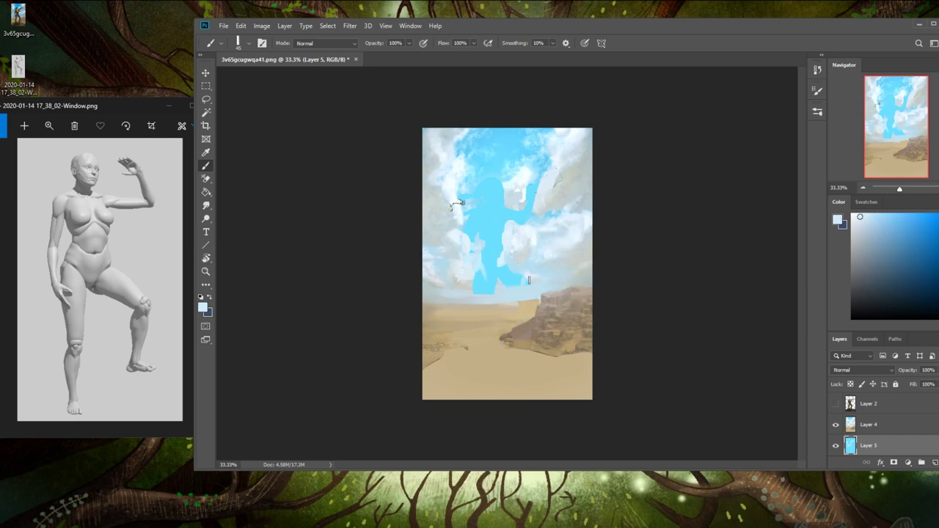
{"action": "left_click", "coordinate": [508, 290], "text": "alt"}
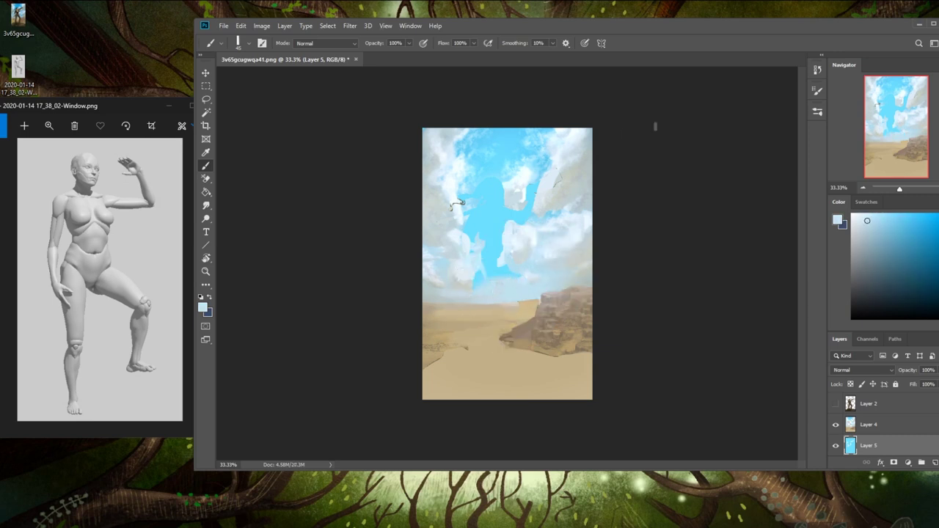
- Merge Layer 4 down into Layer 5 and smudge the remaining silhouette edges into the surrounding sky and clouds
{"action": "right_click", "coordinate": [884, 429]}
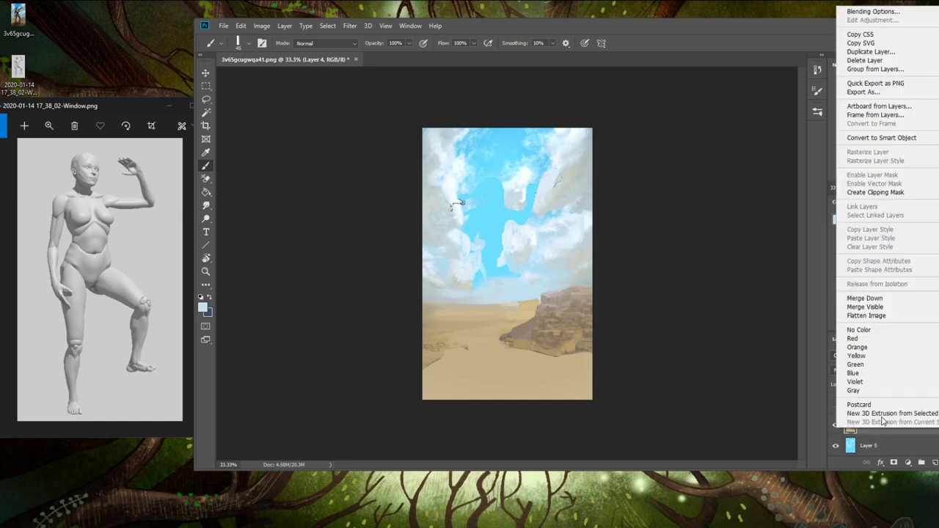
{"action": "left_click", "coordinate": [880, 298]}
{"action": "left_click", "coordinate": [206, 205]}
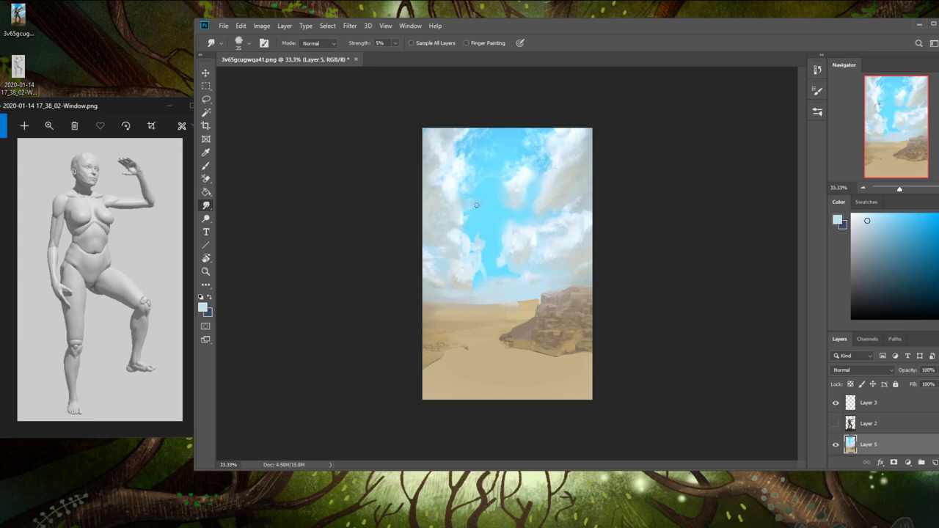
- Show the character on Layer 2, lasso her upper body from the waist up, and cut it to a new layer
{"action": "left_click", "coordinate": [836, 424]}
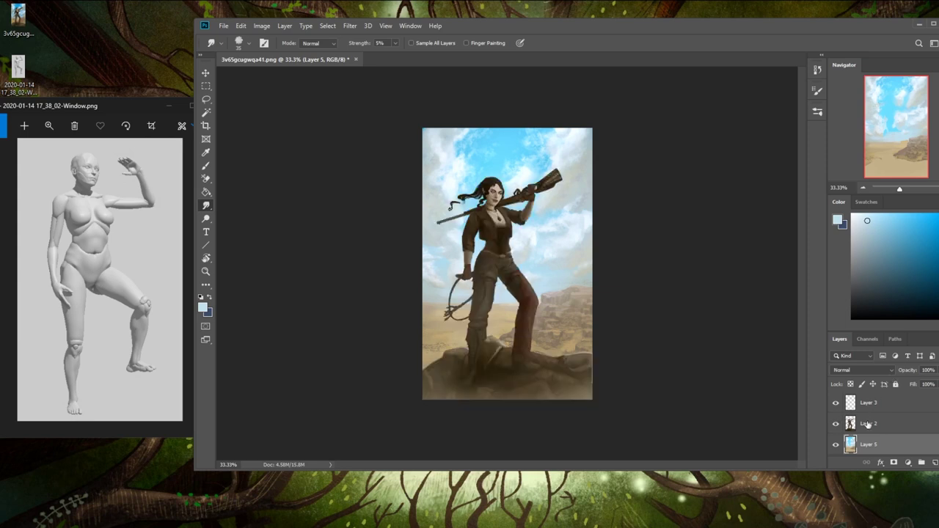
{"action": "left_click", "coordinate": [865, 424]}
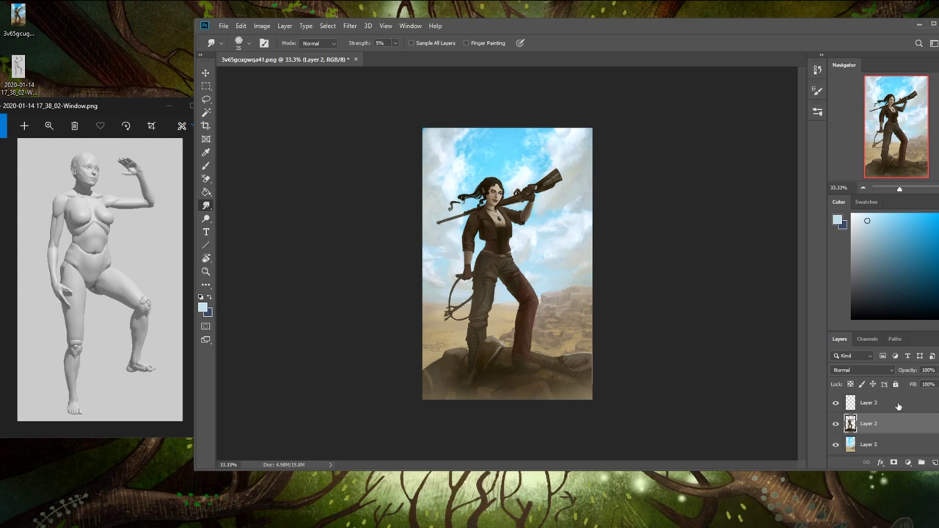
{"action": "key", "text": "l"}
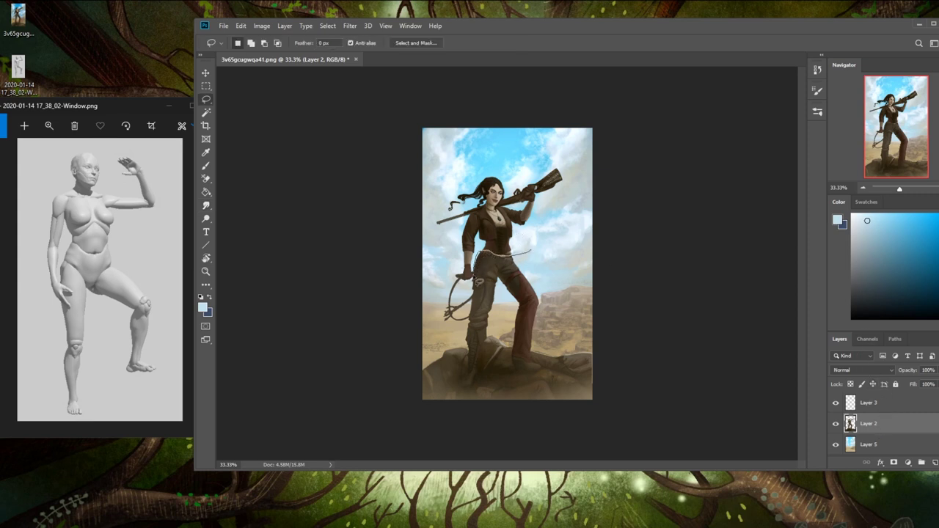
{"action": "mouse_move", "coordinate": [424, 258]}
{"action": "left_mouse_down"}
{"action": "mouse_move", "coordinate": [586, 215]}
{"action": "mouse_move", "coordinate": [539, 253]}
{"action": "left_mouse_up"}
{"action": "key", "text": "ctrl+shift+j"}
{"action": "key", "text": "v"}
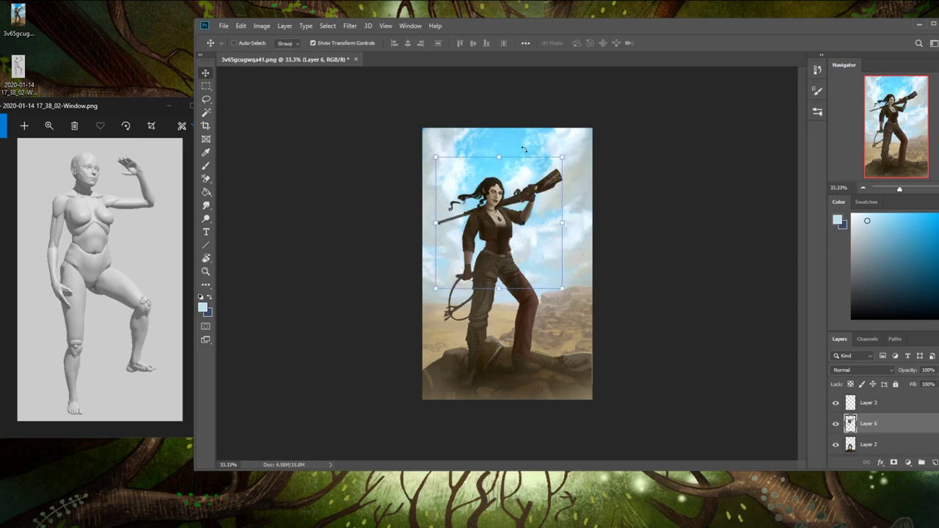
- Scale the upper body to 106.88% and nudge it down until it joins the lower body at the waist
{"action": "left_click_drag", "start_coordinate": [560, 156], "coordinate": [578, 140]}
{"action": "key", "text": "Left"}
{"action": "key", "text": "Left"}
{"action": "key", "text": "Left"}
{"action": "key", "text": "Left"}
{"action": "key", "text": "Down"}
{"action": "key", "text": "Down"}
{"action": "key", "text": "Left"}
{"action": "key", "text": "Left"}
{"action": "key", "text": "Left"}
{"action": "key", "text": "Left"}
{"action": "key", "text": "Left"}
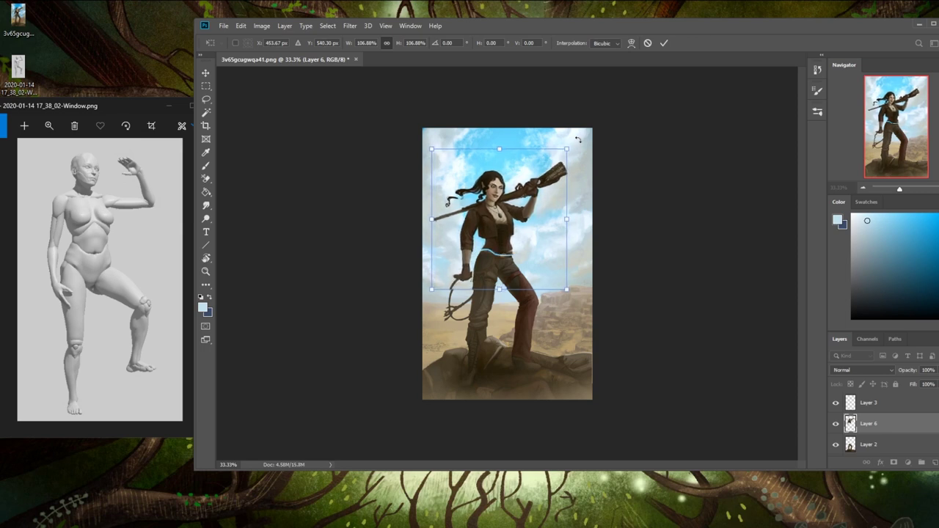
{"action": "key", "text": "Right"}
{"action": "key", "text": "Right"}
{"action": "key", "text": "Right"}
{"action": "key", "text": "Right"}
{"action": "key", "text": "Right"}
{"action": "key", "text": "Right"}
{"action": "key", "text": "Down"}
{"action": "key", "text": "Down"}
{"action": "key", "text": "Down"}
{"action": "key", "text": "Down"}
{"action": "key", "text": "Down"}
{"action": "key", "text": "Down"}
{"action": "key", "text": "Down"}
{"action": "key", "text": "Down"}
{"action": "key", "text": "Down"}
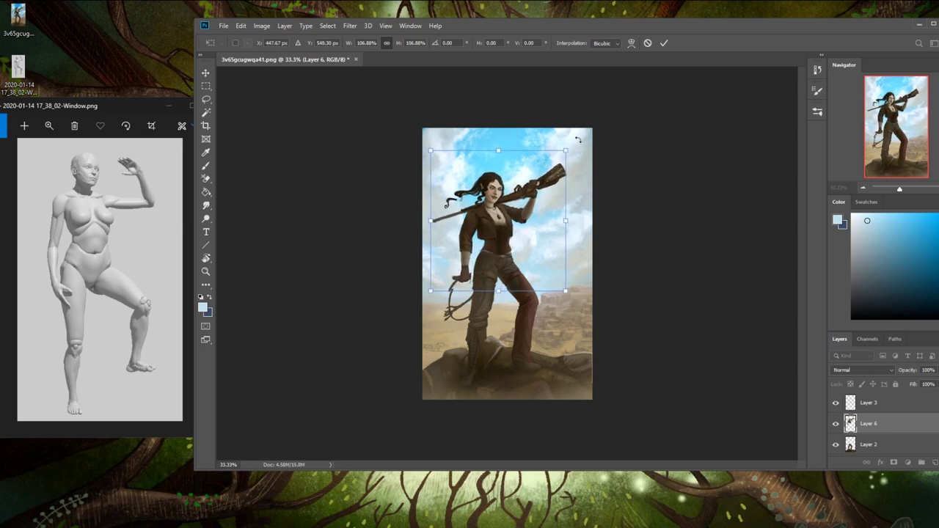
{"action": "key", "text": "Return"}
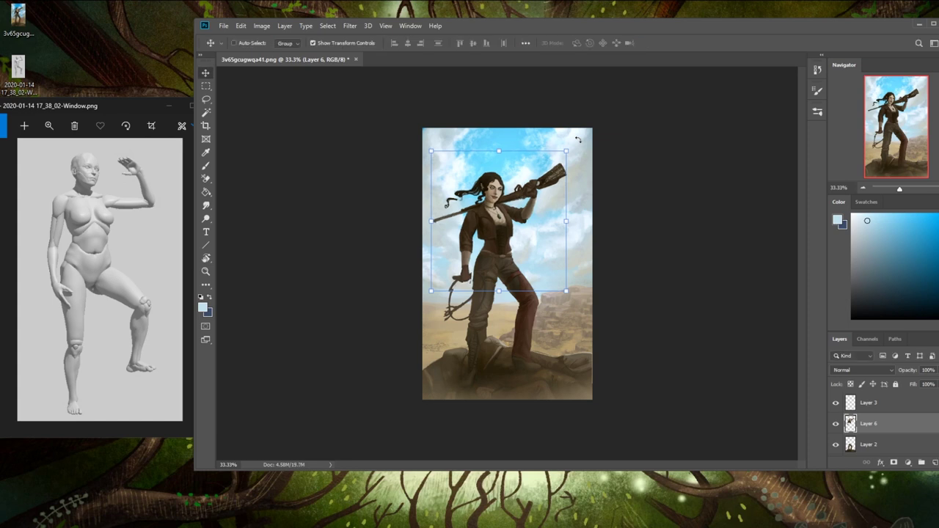
- Merge the enlarged upper body on Layer 6 down into Layer 2
{"action": "key", "text": "b"}
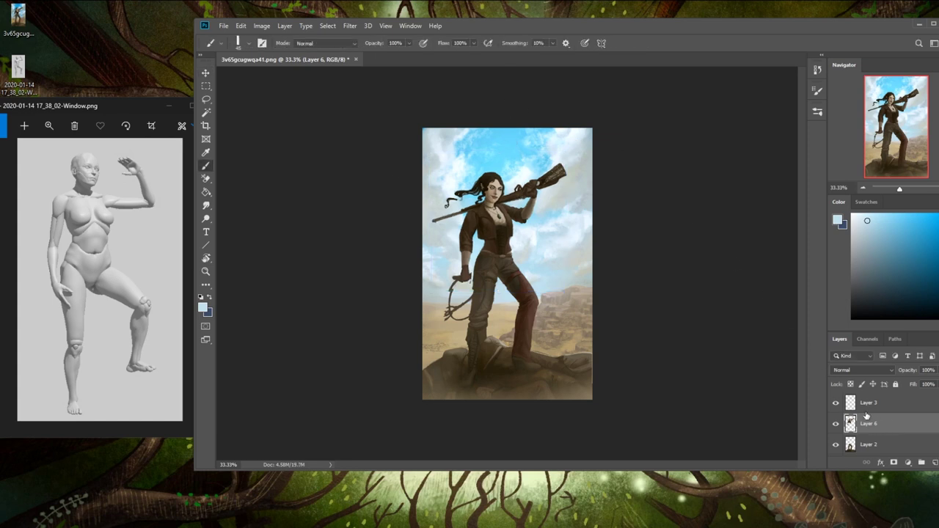
{"action": "right_click", "coordinate": [893, 425]}
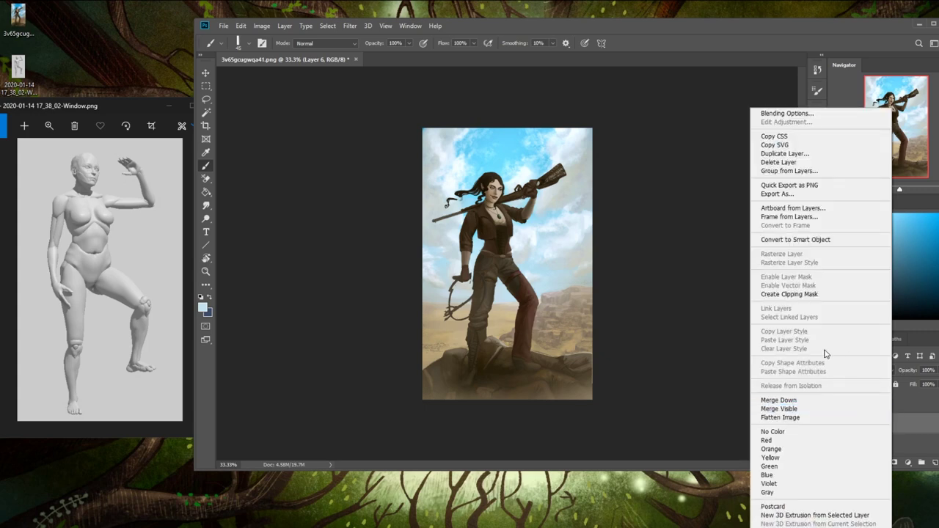
{"action": "left_click", "coordinate": [800, 398]}
- Lasso the hair blowing out behind the character's head, delete it from Layer 2, and clear the selection
{"action": "key", "text": "ctrl+plus"}
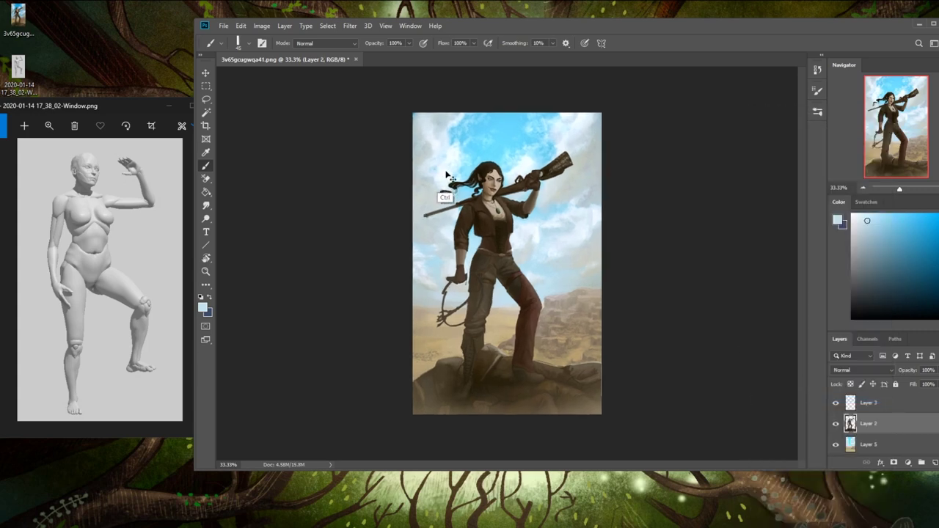
{"action": "key", "text": "l"}
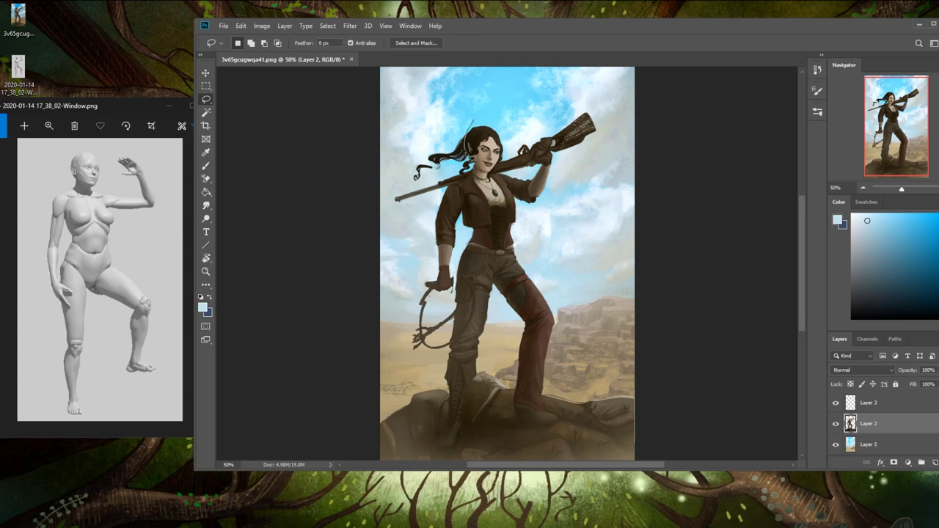
{"action": "mouse_move", "coordinate": [455, 167]}
{"action": "left_mouse_down"}
{"action": "mouse_move", "coordinate": [414, 150]}
{"action": "mouse_move", "coordinate": [451, 105]}
{"action": "left_mouse_up"}
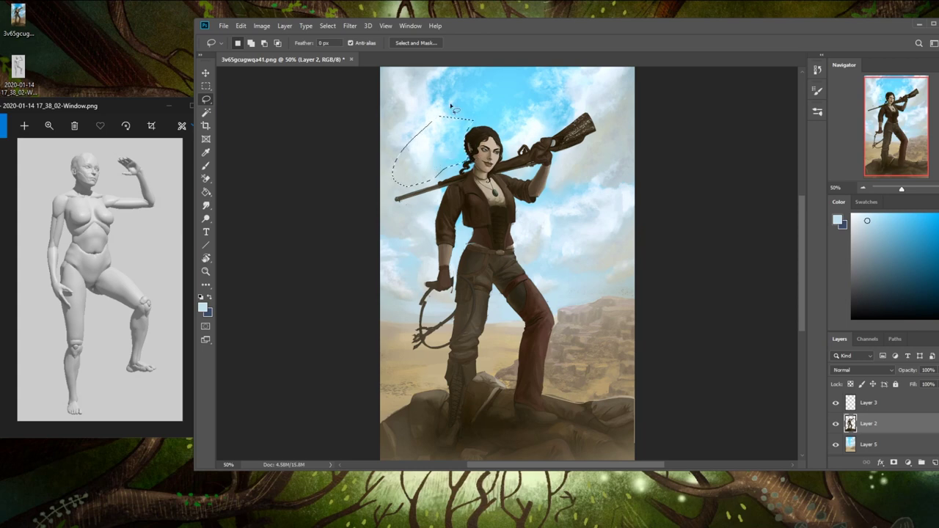
{"action": "left_click", "coordinate": [676, 225]}
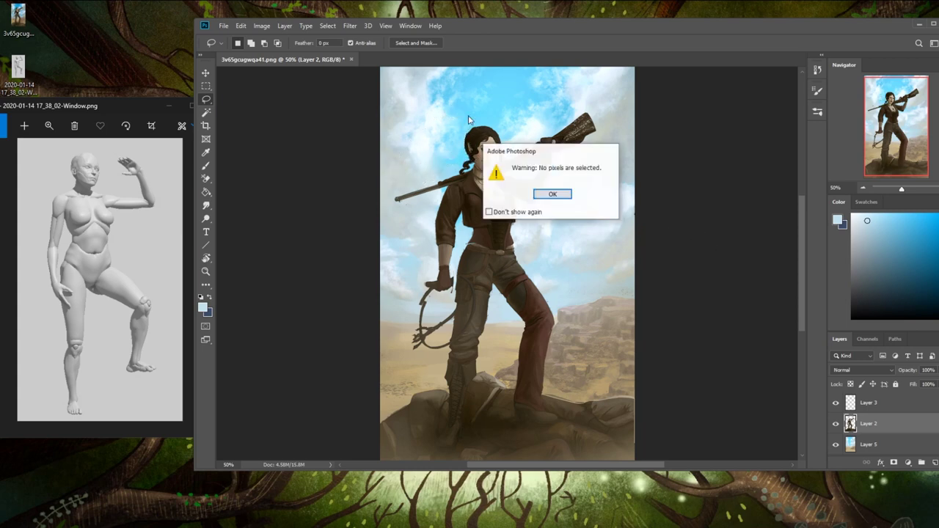
{"action": "left_click", "coordinate": [555, 195]}
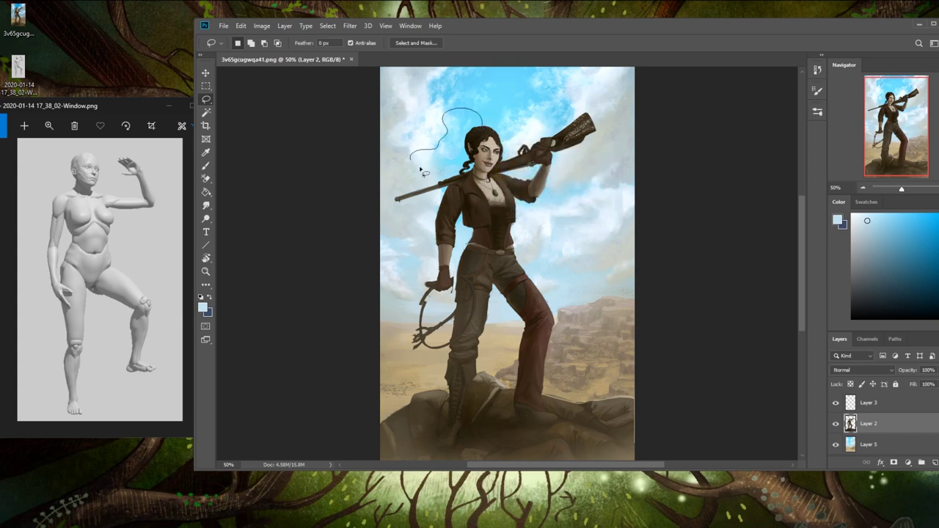
- Try filling a lassoed, curving ponytail shape on Layer 2 with the sampled dark hair color, and undo the fill
{"action": "left_click_drag", "start_coordinate": [499, 137], "coordinate": [501, 139]}
{"action": "key", "text": "g"}
{"action": "left_click", "coordinate": [475, 132], "text": "alt"}
{"action": "left_click", "coordinate": [475, 132]}
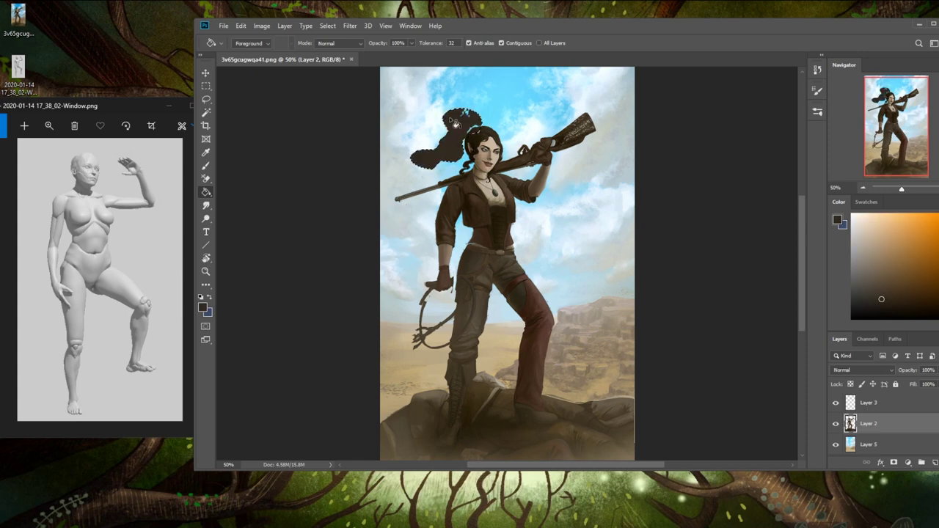
{"action": "key", "text": "ctrl+z"}
- Add a new layer above Layer 2, try the dark fill in the ponytail selection there, and undo the fill
{"action": "left_click", "coordinate": [250, 43]}
{"action": "left_click", "coordinate": [249, 54]}
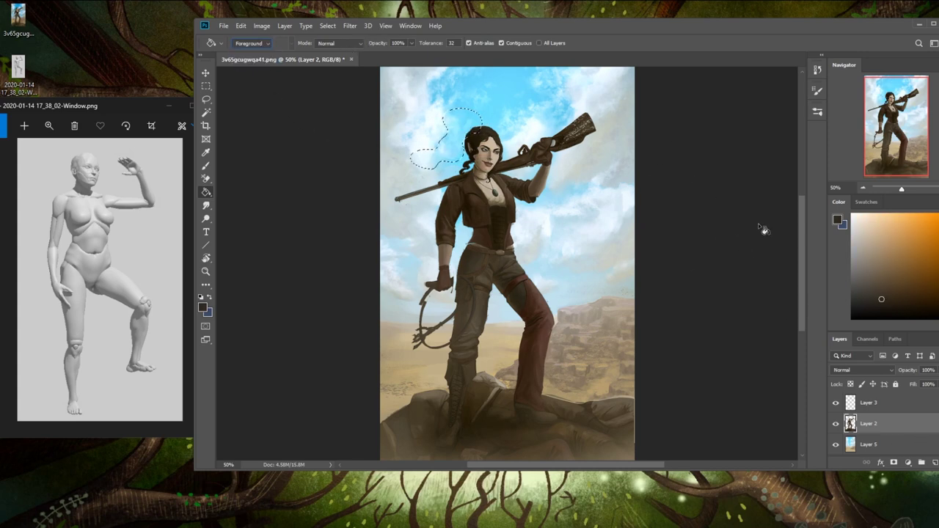
{"action": "left_click", "coordinate": [935, 463]}
{"action": "left_click", "coordinate": [469, 129]}
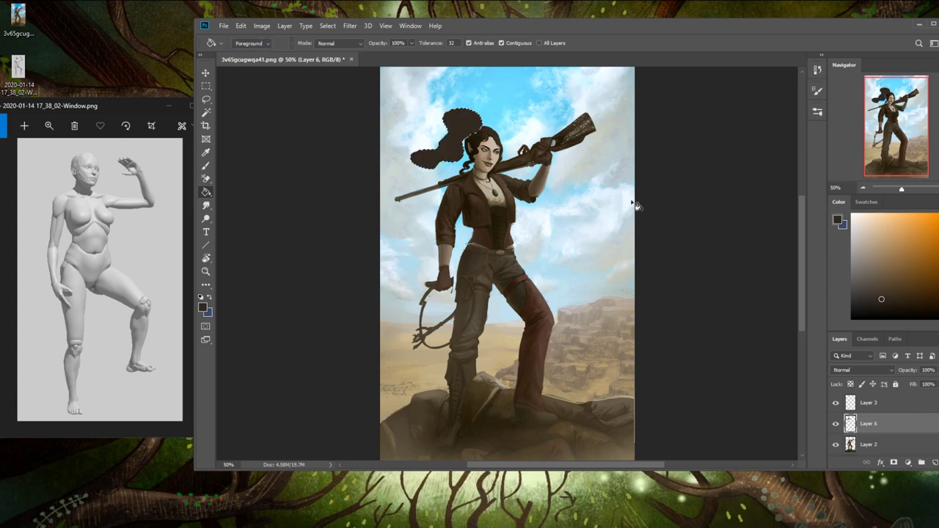
{"action": "key", "text": "ctrl+z"}
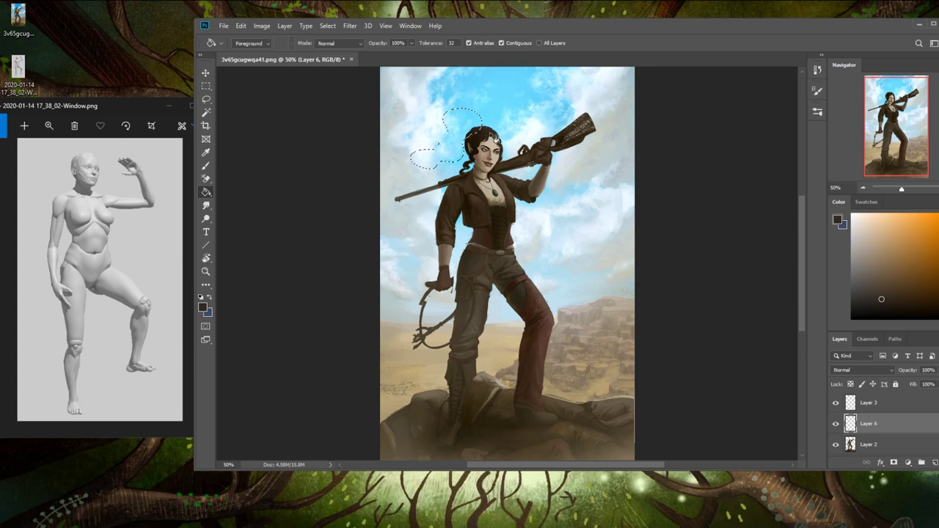
- Lasso a smaller hair shape around the back of the head and extend the selection down toward the shoulder
{"action": "key", "text": "l"}
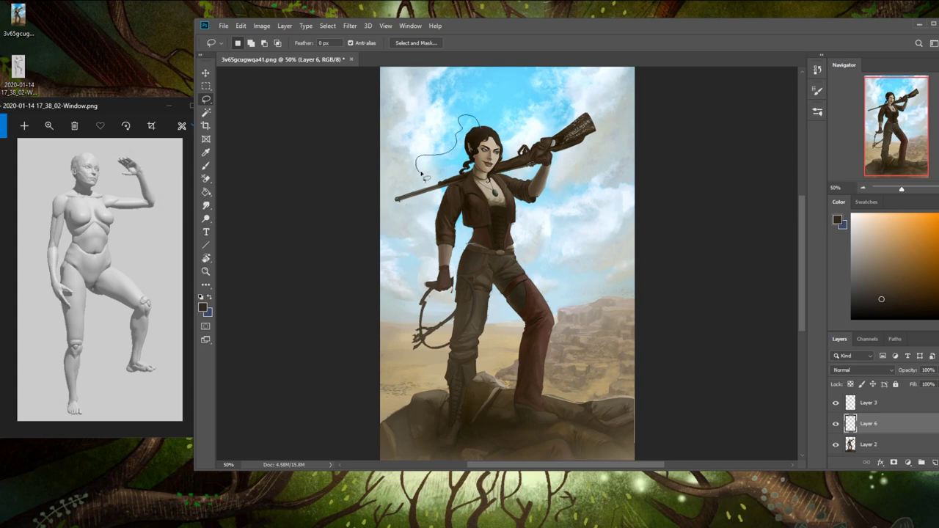
{"action": "left_click", "coordinate": [501, 123]}
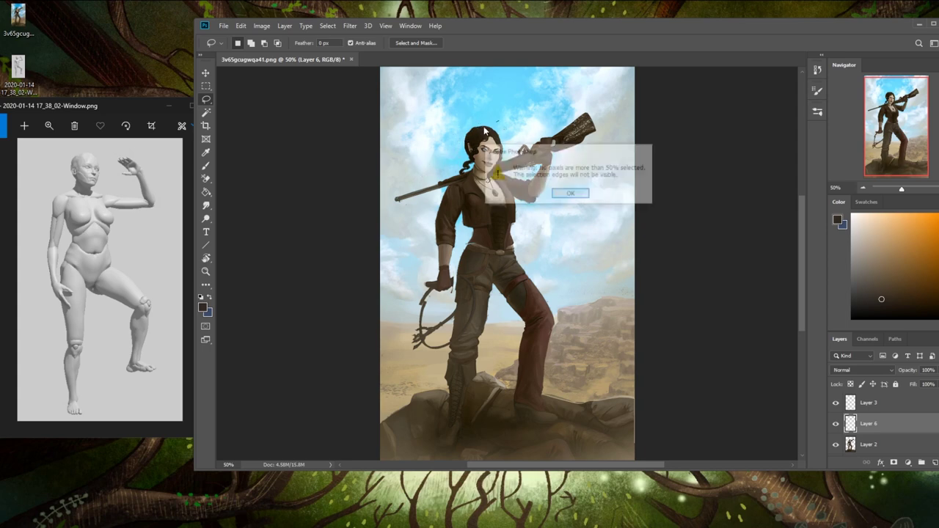
{"action": "left_click", "coordinate": [570, 194]}
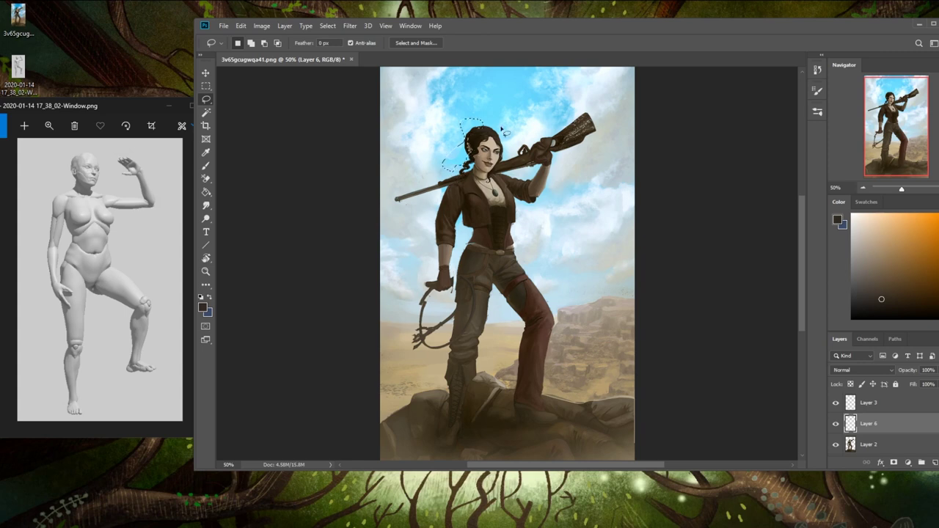
{"action": "mouse_move", "coordinate": [457, 168]}
{"action": "left_mouse_down"}
{"action": "mouse_move", "coordinate": [455, 215]}
{"action": "mouse_move", "coordinate": [477, 198]}
{"action": "left_mouse_up"}
{"action": "key", "text": "shift"}
{"action": "mouse_move", "coordinate": [453, 155]}
{"action": "left_mouse_down"}
{"action": "mouse_move", "coordinate": [449, 185]}
{"action": "mouse_move", "coordinate": [473, 153]}
{"action": "left_mouse_up"}
- Move the empty Layer 6 beneath Layer 2 and ready the Paint Bucket tool for the hair selection
{"action": "left_click", "coordinate": [894, 444]}
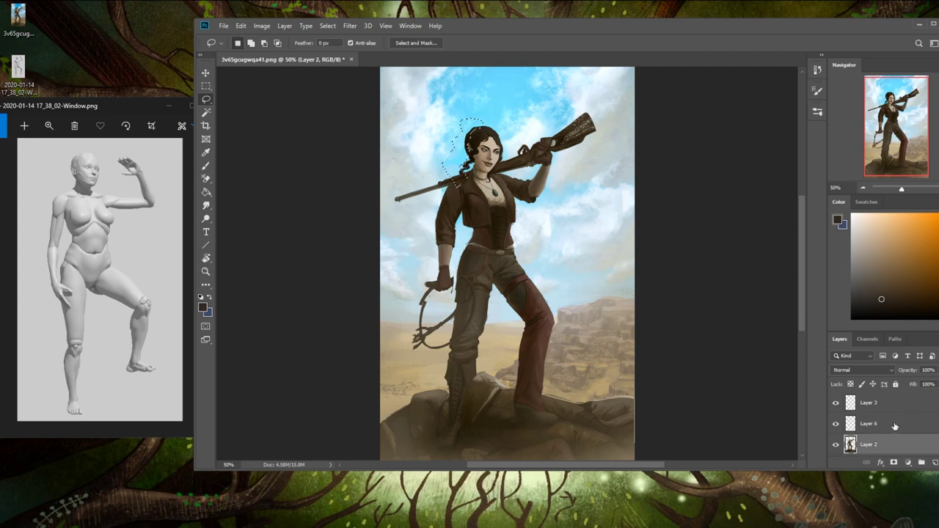
{"action": "left_click_drag", "start_coordinate": [892, 425], "coordinate": [883, 448]}
{"action": "key", "text": "g"}
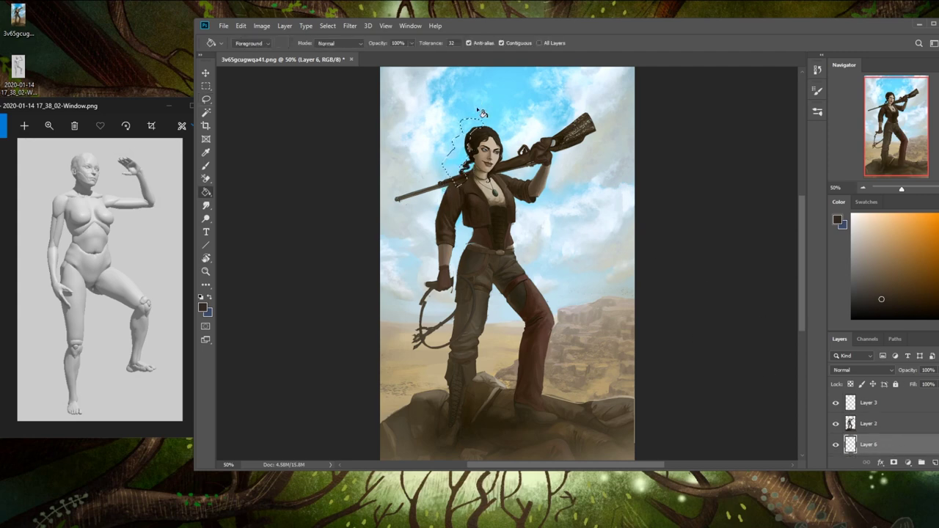
- Fill the hair selection on Layer 6 with the dark foreground color and clear the selection
{"action": "left_click", "coordinate": [475, 156]}
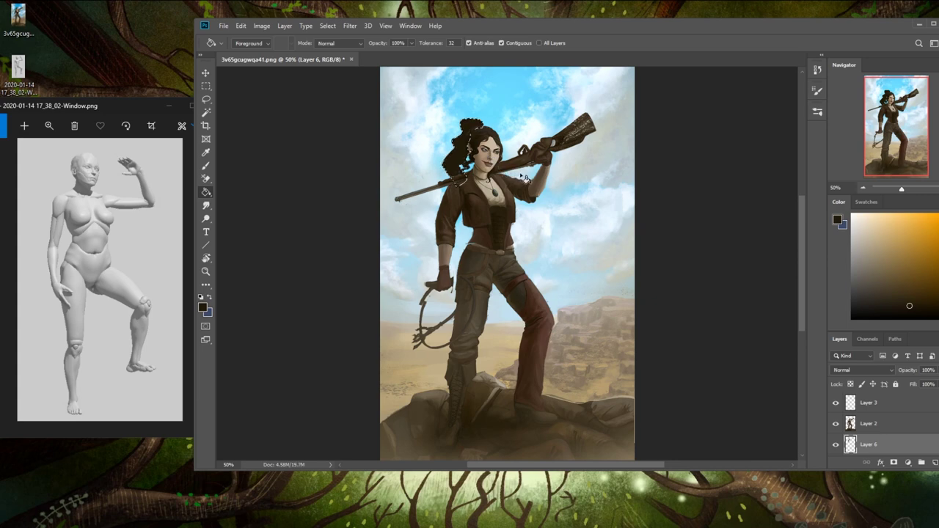
{"action": "key", "text": "m"}
{"action": "left_click", "coordinate": [497, 170]}
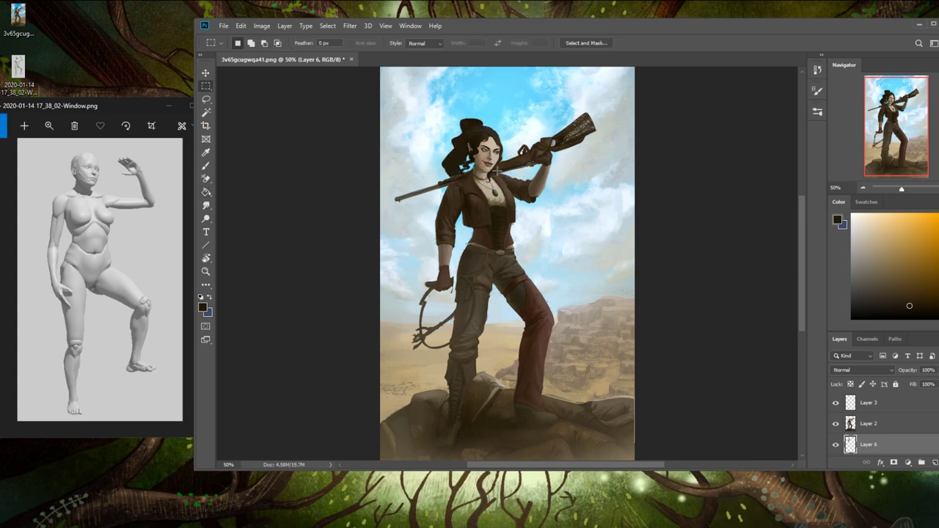
- Merge the new hair on Layer 6 and the character on Layer 2 into one layer
{"action": "left_click", "coordinate": [869, 423]}
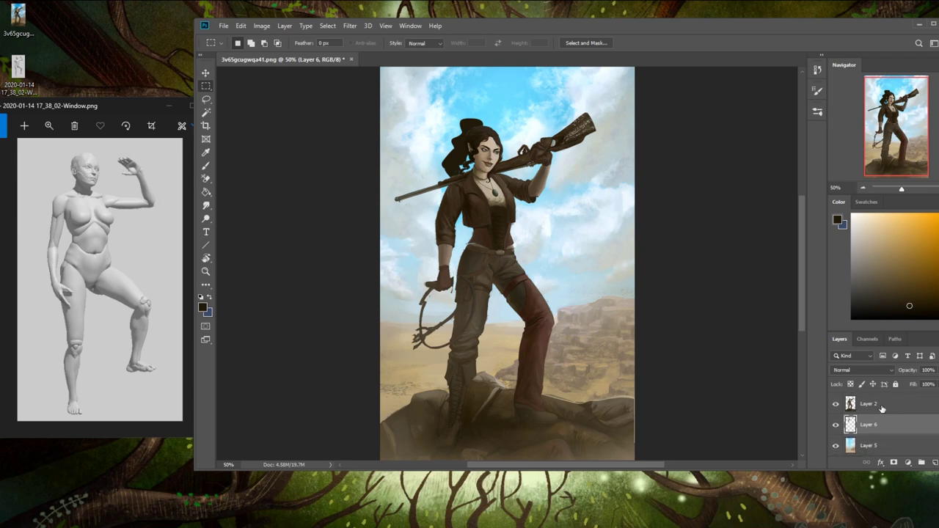
{"action": "right_click", "coordinate": [884, 424]}
{"action": "left_click", "coordinate": [801, 402]}
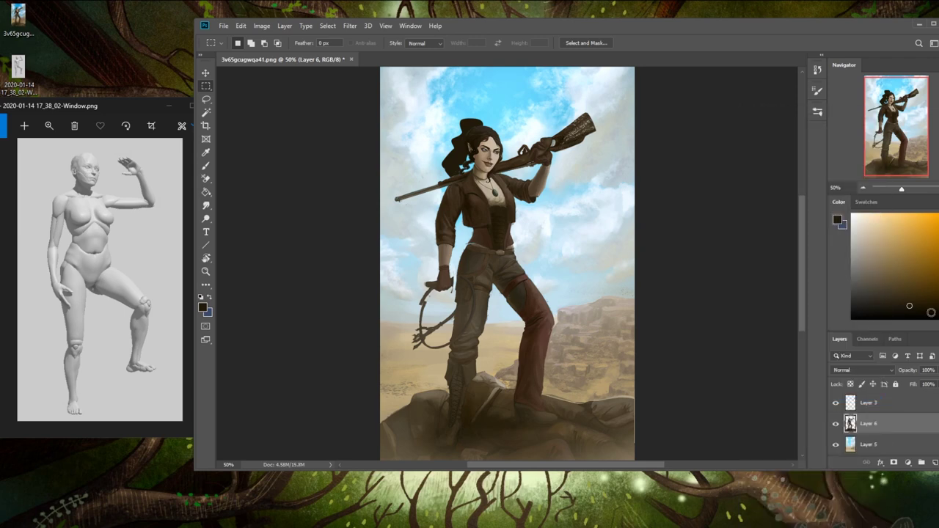
{"action": "key", "text": "e"}
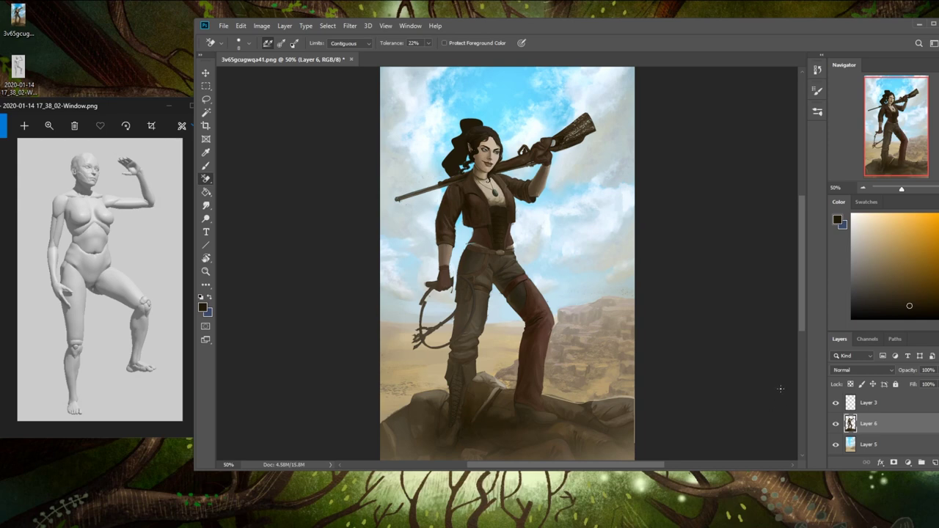
- Open the merged layer in Liquify beside the mannequin reference and ready the Forward Warp tool at her face
{"action": "left_click", "coordinate": [349, 27]}
{"action": "left_click", "coordinate": [374, 107]}
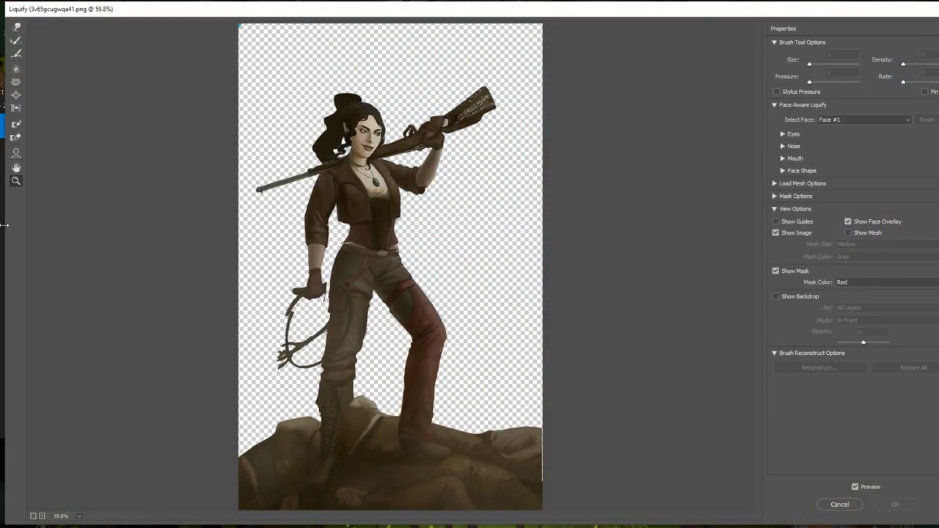
{"action": "left_click_drag", "start_coordinate": [6, 226], "coordinate": [206, 225]}
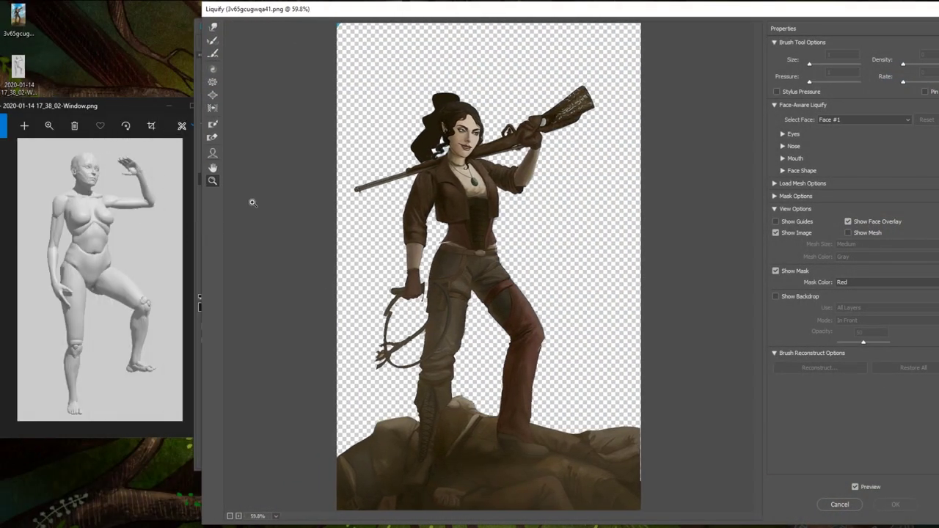
{"action": "left_click_drag", "start_coordinate": [393, 90], "coordinate": [505, 165]}
{"action": "left_click_drag", "start_coordinate": [576, 275], "coordinate": [474, 187]}
{"action": "left_click", "coordinate": [213, 26]}
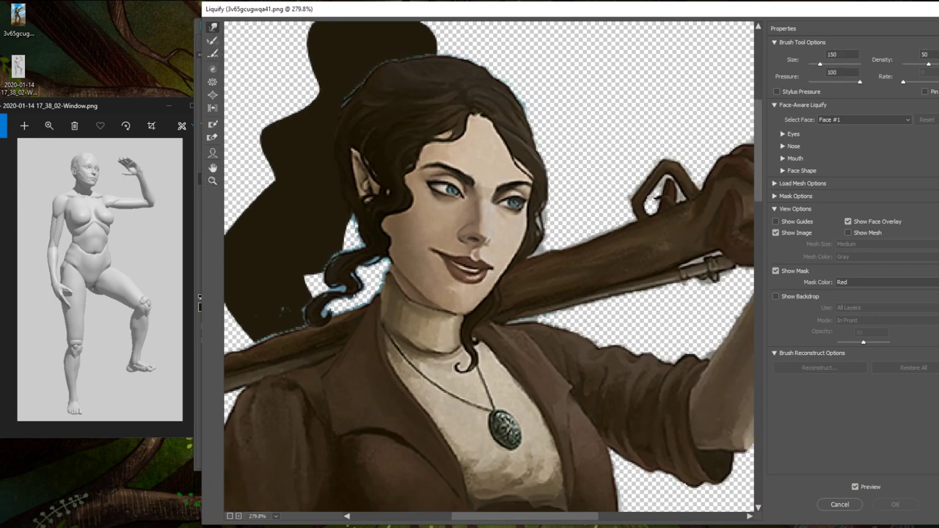
- Reshape the eye nearest the ear with Forward Warp at brush sizes around 50 to 70
{"action": "key", "text": "bracketleft"}
{"action": "key", "text": "bracketleft"}
{"action": "key", "text": "bracketleft"}
{"action": "left_click_drag", "start_coordinate": [441, 198], "coordinate": [449, 183]}
{"action": "key", "text": "bracketleft"}
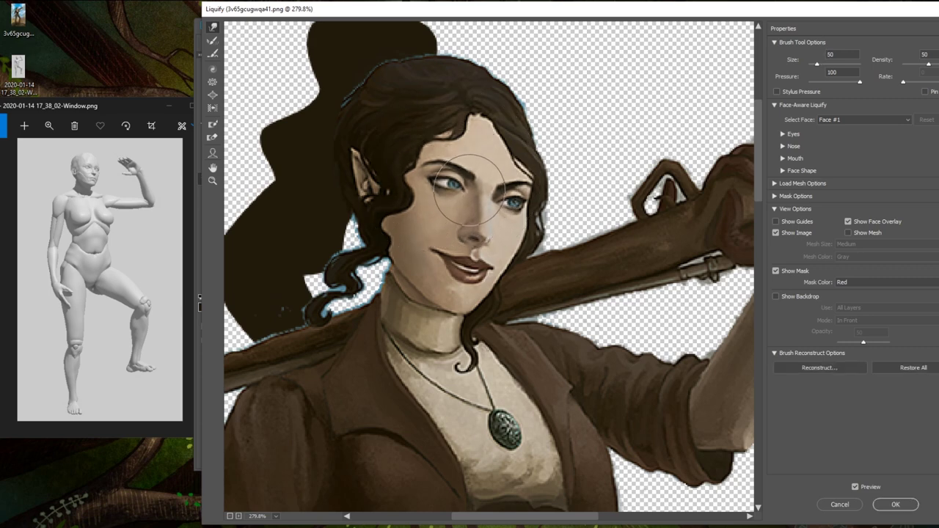
{"action": "key", "text": "bracketright"}
{"action": "key", "text": "bracketright"}
{"action": "mouse_move", "coordinate": [455, 173]}
{"action": "left_mouse_down"}
{"action": "mouse_move", "coordinate": [465, 177]}
{"action": "mouse_move", "coordinate": [442, 185]}
{"action": "left_mouse_up"}
{"action": "key", "text": "bracketleft"}
{"action": "left_click_drag", "start_coordinate": [366, 181], "coordinate": [363, 176]}
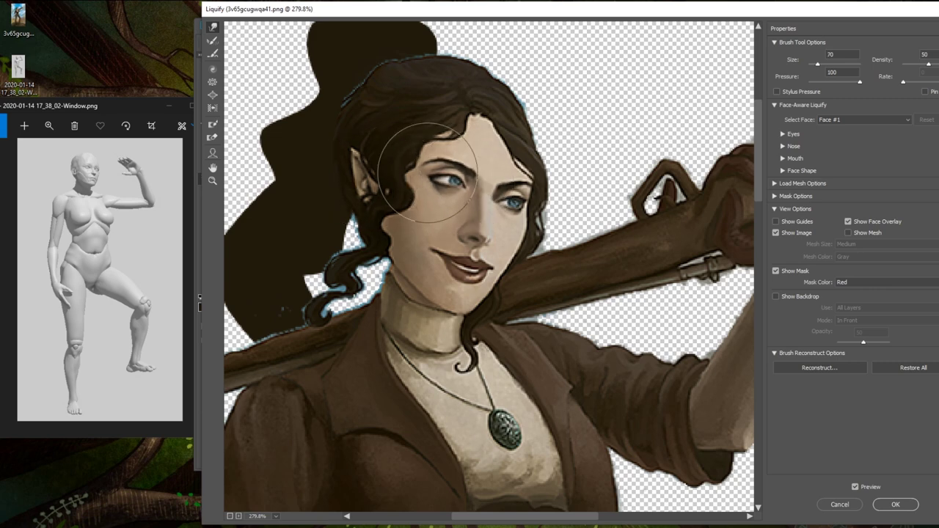
- Refine the far eye and the nose area with Forward Warp at brush sizes 45 and 40
{"action": "key", "text": "bracketleft"}
{"action": "key", "text": "bracketleft"}
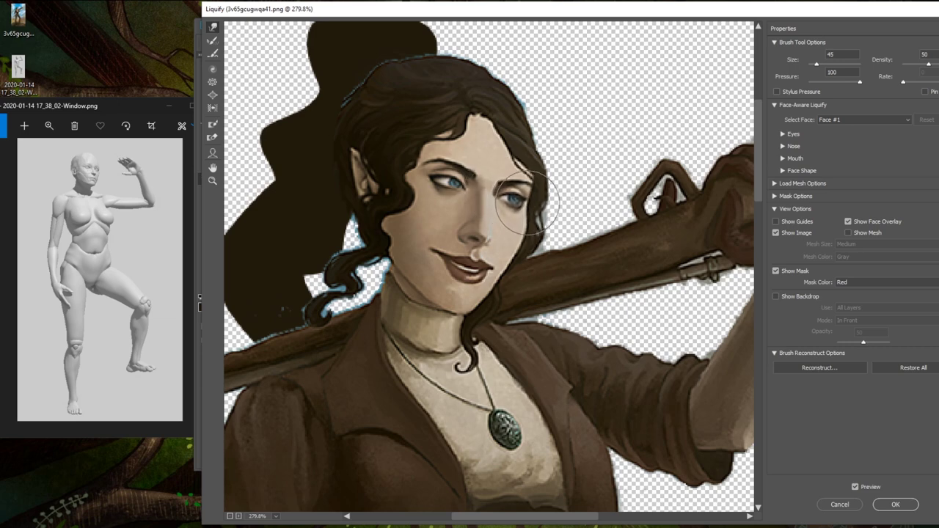
{"action": "key", "text": "bracketright"}
{"action": "key", "text": "bracketleft"}
{"action": "key", "text": "bracketleft"}
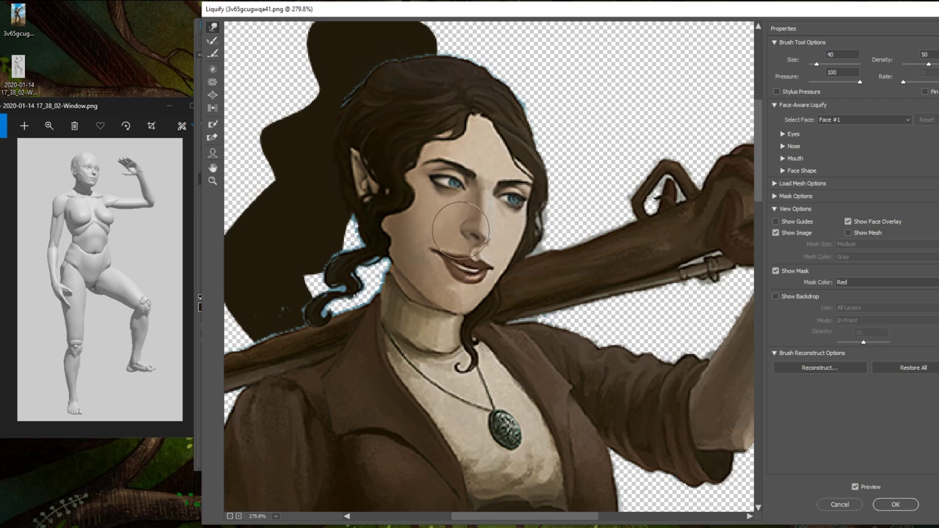
- Warp the hair framing the forehead with a larger brush to open up the hairline
{"action": "key", "text": "bracketright"}
{"action": "key", "text": "bracketright"}
{"action": "key", "text": "bracketright"}
{"action": "key", "text": "bracketright"}
{"action": "key", "text": "bracketright"}
{"action": "mouse_move", "coordinate": [499, 134]}
{"action": "left_mouse_down"}
{"action": "mouse_move", "coordinate": [519, 136]}
{"action": "mouse_move", "coordinate": [486, 112]}
{"action": "mouse_move", "coordinate": [455, 125]}
{"action": "left_mouse_up"}
- Shorten the wide smile by warping the mouth's near corner inward with a small brush
{"action": "key", "text": "bracketleft"}
{"action": "key", "text": "bracketleft"}
{"action": "key", "text": "bracketleft"}
{"action": "key", "text": "bracketleft"}
{"action": "key", "text": "bracketleft"}
{"action": "key", "text": "bracketleft"}
{"action": "key", "text": "bracketleft"}
{"action": "key", "text": "bracketleft"}
{"action": "key", "text": "bracketright"}
{"action": "mouse_move", "coordinate": [431, 249]}
{"action": "left_mouse_down"}
{"action": "mouse_move", "coordinate": [468, 244]}
{"action": "mouse_move", "coordinate": [465, 263]}
{"action": "mouse_move", "coordinate": [483, 263]}
{"action": "mouse_move", "coordinate": [466, 258]}
{"action": "mouse_move", "coordinate": [476, 278]}
{"action": "left_mouse_up"}
- Shift the near eye and brow area with Forward Warp at brush size 90
{"action": "key", "text": "bracketright"}
{"action": "key", "text": "bracketright"}
{"action": "key", "text": "bracketright"}
{"action": "key", "text": "bracketright"}
{"action": "key", "text": "bracketright"}
{"action": "key", "text": "bracketright"}
{"action": "key", "text": "bracketright"}
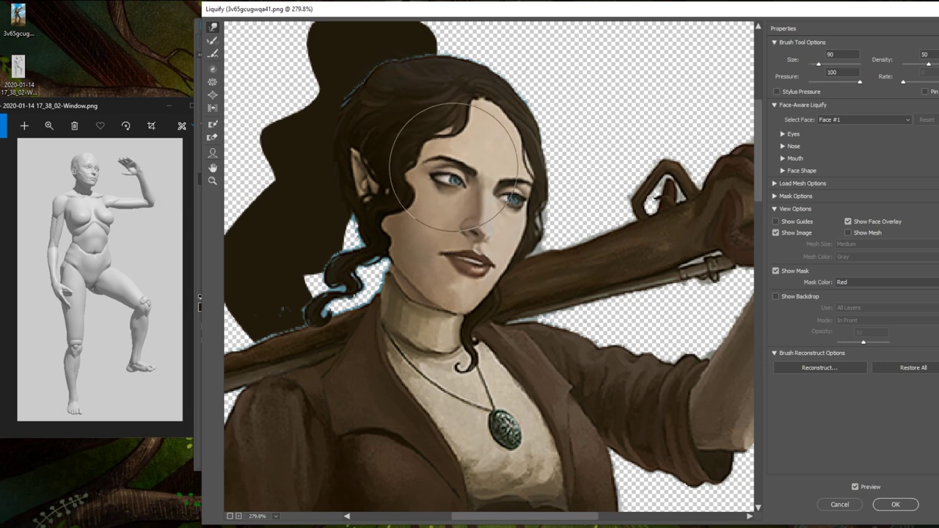
- Refine the near corner of the mouth with Forward Warp at brush sizes 20 and 25
{"action": "key", "text": "bracketleft"}
{"action": "key", "text": "bracketleft"}
{"action": "key", "text": "bracketleft"}
{"action": "key", "text": "bracketleft"}
{"action": "key", "text": "bracketleft"}
{"action": "key", "text": "bracketleft"}
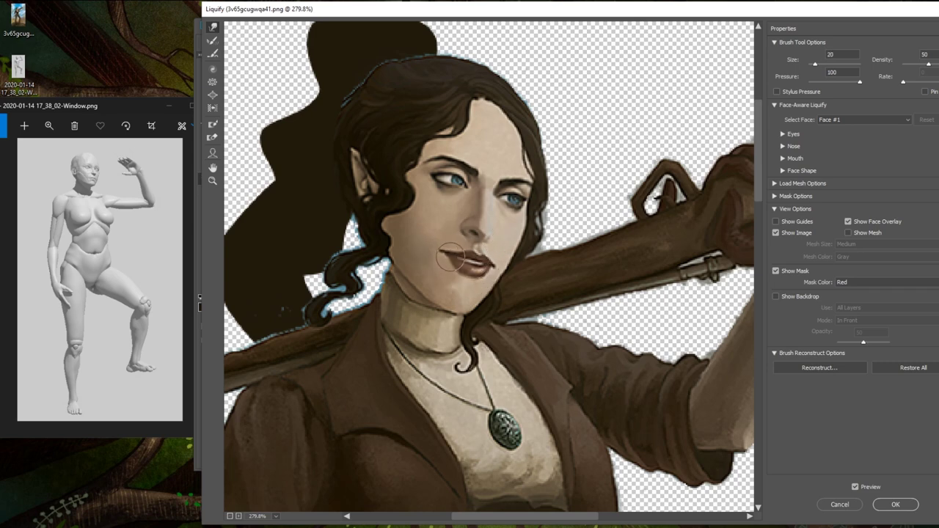
{"action": "key", "text": "bracketright"}
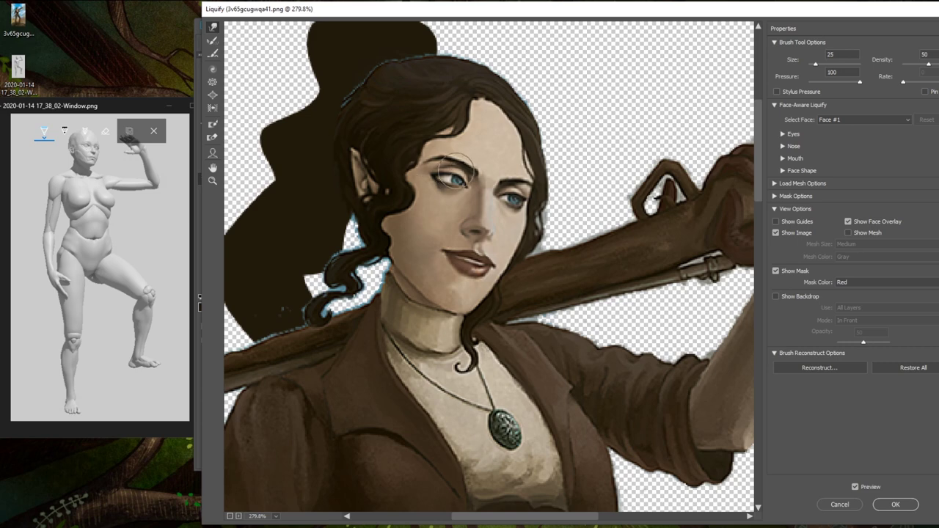
- Raise and reshape the near eyebrow with Forward Warp at brush sizes 15 to 30
{"action": "key", "text": "bracketright"}
{"action": "key", "text": "bracketright"}
{"action": "key", "text": "bracketleft"}
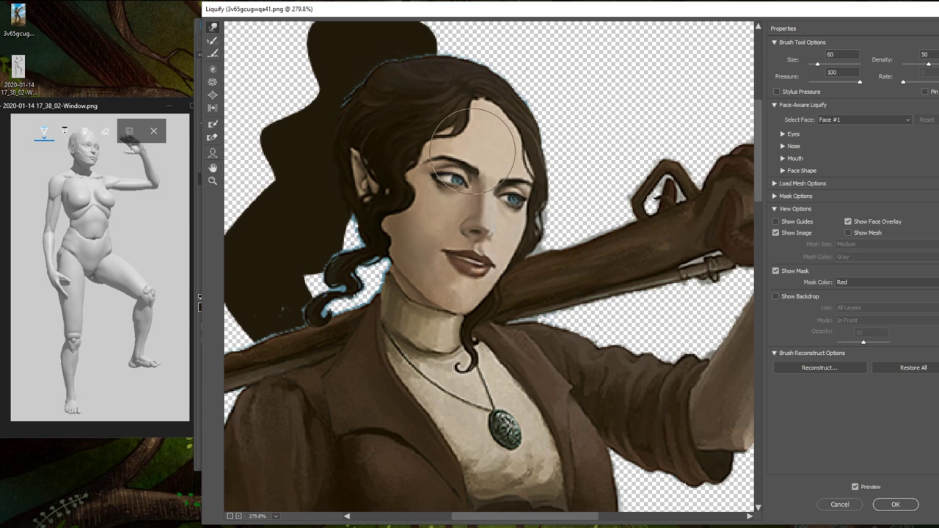
{"action": "key", "text": "bracketleft"}
{"action": "key", "text": "bracketleft"}
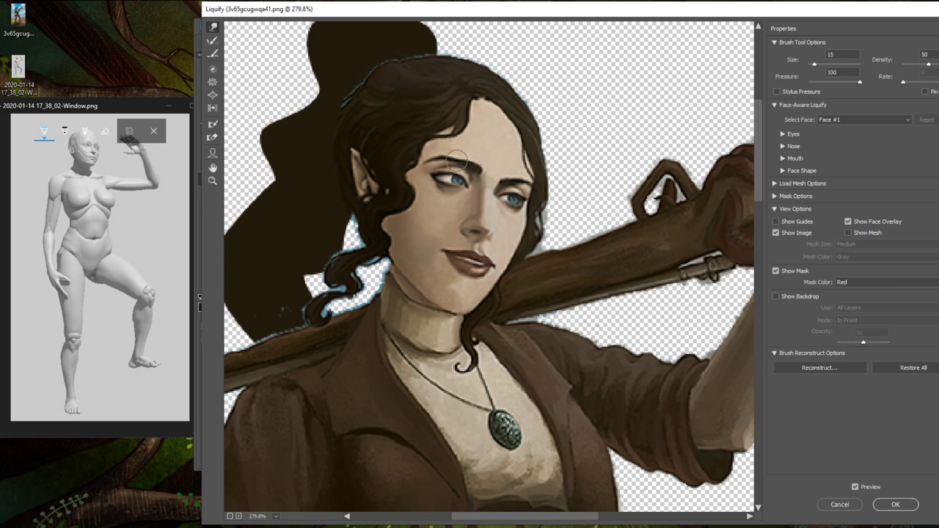
{"action": "left_click_drag", "start_coordinate": [455, 153], "coordinate": [464, 150]}
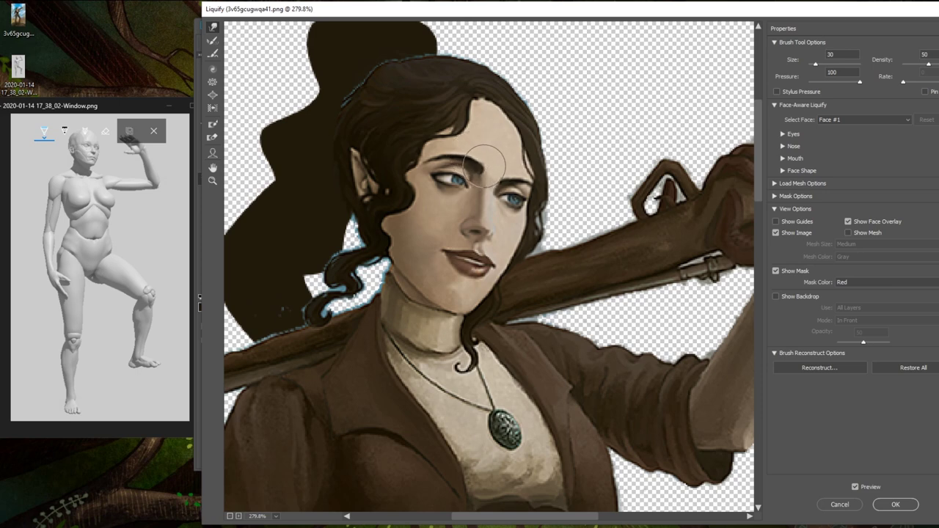
{"action": "key", "text": "bracketright"}
{"action": "key", "text": "bracketright"}
{"action": "key", "text": "bracketright"}
{"action": "key", "text": "bracketright"}
{"action": "key", "text": "bracketleft"}
{"action": "key", "text": "bracketleft"}
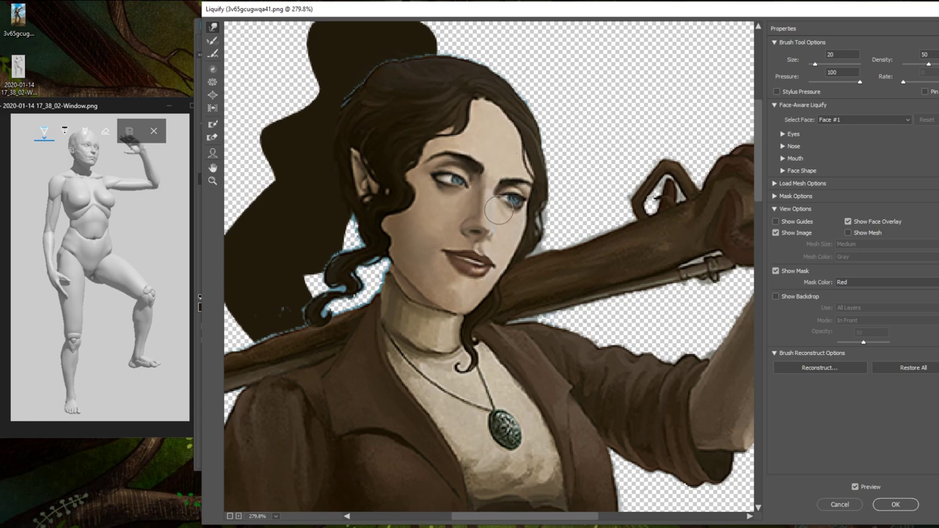
- Adjust the jaw edge below the ear, beside the loose curls, with Forward Warp, reducing the brush size to 35
{"action": "scroll", "coordinate": [499, 213], "scroll_direction": "down", "scroll_amount": 2}
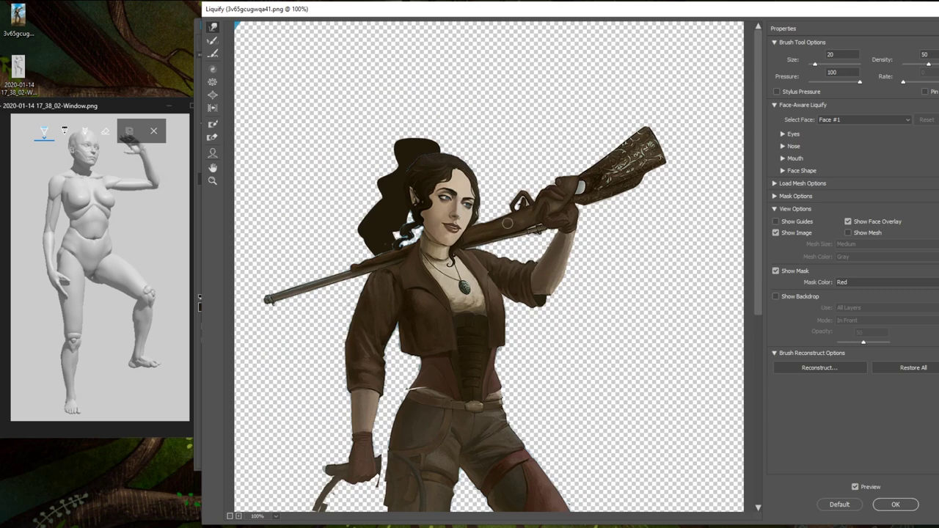
{"action": "scroll", "coordinate": [480, 242], "scroll_direction": "up", "scroll_amount": 1}
{"action": "key", "text": "]"}
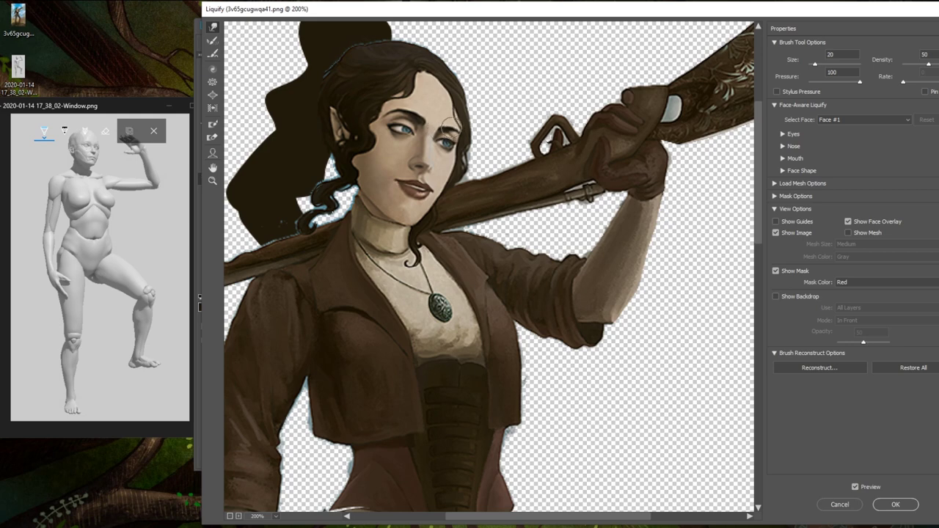
{"action": "key", "text": "bracketright"}
{"action": "key", "text": "bracketright"}
{"action": "key", "text": "bracketright"}
{"action": "key", "text": "bracketright"}
{"action": "key", "text": "bracketright"}
{"action": "left_click_drag", "start_coordinate": [368, 193], "coordinate": [352, 197]}
{"action": "key", "text": "bracketleft"}
{"action": "key", "text": "bracketleft"}
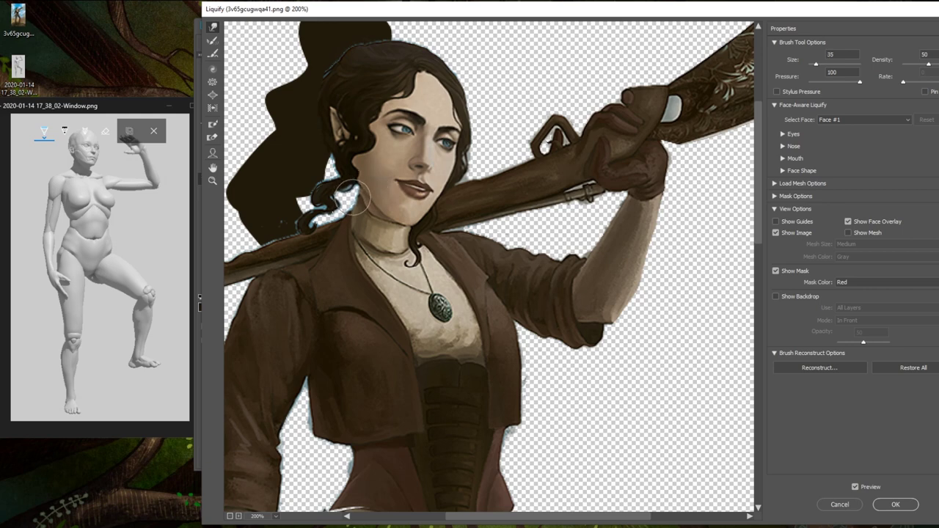
{"action": "key", "text": "bracketleft"}
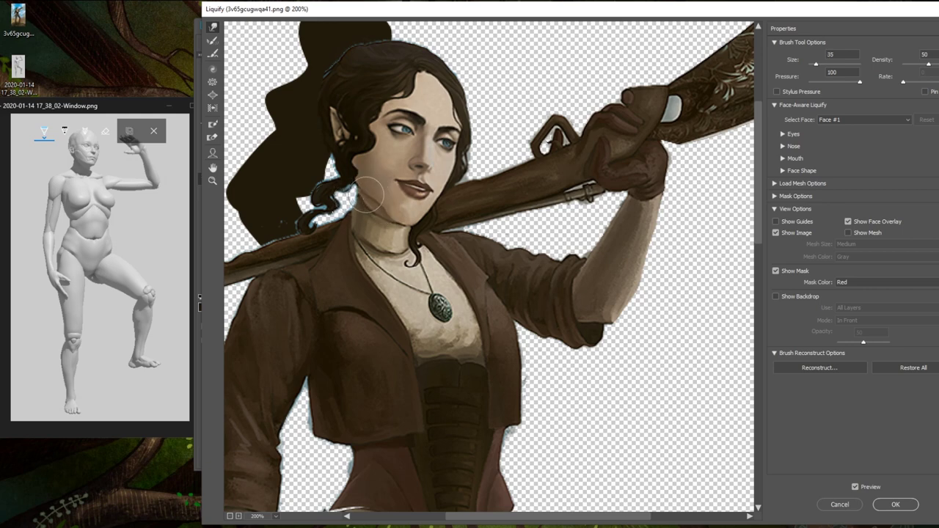
- Reshape the underside of the chin with Forward Warp, reducing the brush size to 15
{"action": "key", "text": "bracketright"}
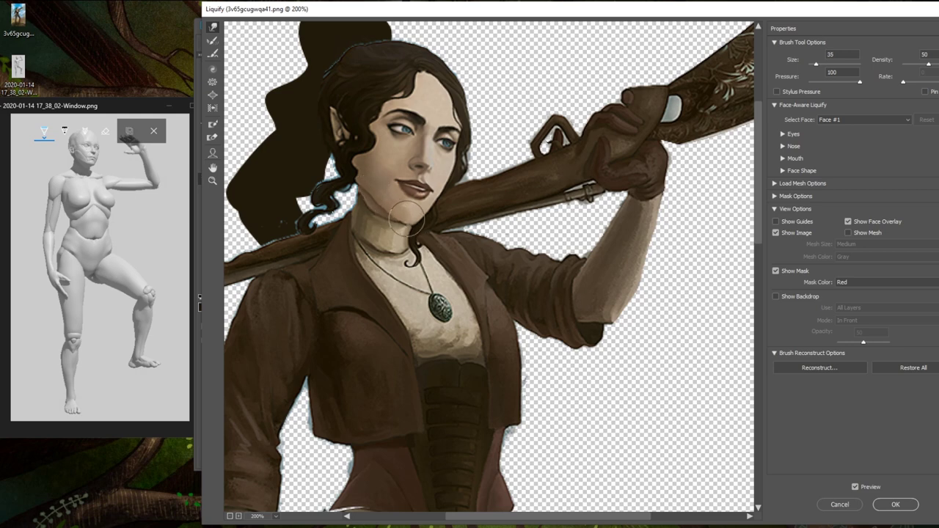
{"action": "key", "text": "bracketright"}
{"action": "key", "text": "bracketright"}
{"action": "key", "text": "bracketleft"}
{"action": "key", "text": "bracketleft"}
{"action": "key", "text": "bracketleft"}
{"action": "key", "text": "bracketleft"}
{"action": "key", "text": "bracketleft"}
{"action": "key", "text": "bracketleft"}
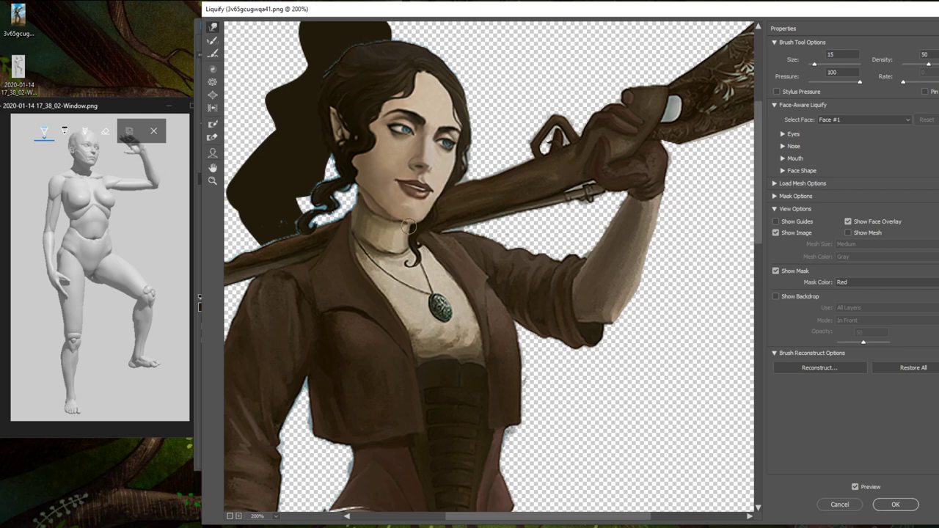
- Refine the lower face around the chin and jaw with Forward Warp, varying the brush size up to 40
{"action": "key", "text": "bracketright"}
{"action": "key", "text": "bracketright"}
{"action": "key", "text": "bracketleft"}
{"action": "key", "text": "bracketleft"}
{"action": "key", "text": "bracketright"}
{"action": "key", "text": "bracketright"}
{"action": "key", "text": "bracketright"}
{"action": "key", "text": "bracketright"}
{"action": "key", "text": "bracketright"}
{"action": "key", "text": "bracketleft"}
{"action": "key", "text": "bracketleft"}
{"action": "key", "text": "bracketright"}
{"action": "key", "text": "bracketright"}
{"action": "key", "text": "bracketright"}
{"action": "key", "text": "bracketright"}
{"action": "key", "text": "bracketright"}
{"action": "key", "text": "bracketright"}
{"action": "key", "text": "bracketleft"}
{"action": "key", "text": "bracketleft"}
{"action": "key", "text": "bracketleft"}
{"action": "key", "text": "bracketleft"}
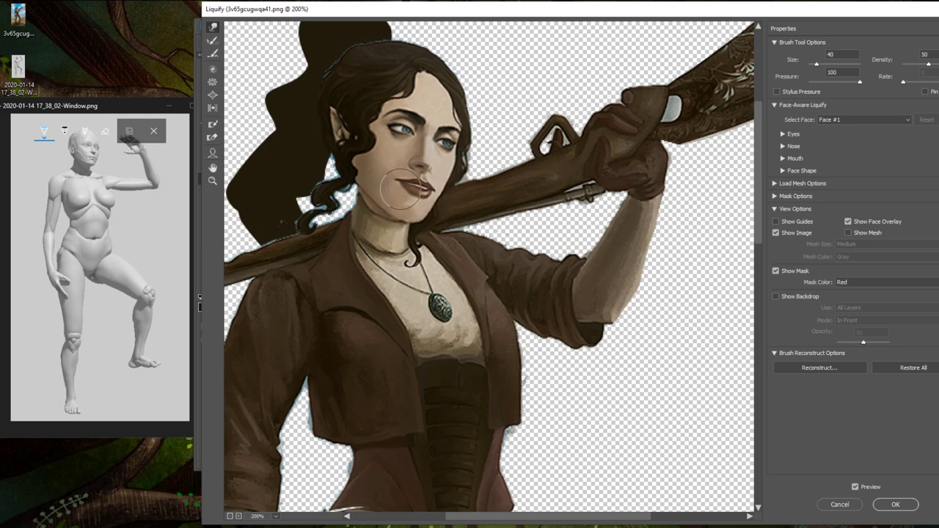
- Refine the lips and push the far cheek contour upward with Forward Warp at brush size 40
{"action": "key", "text": "bracketleft"}
{"action": "key", "text": "bracketleft"}
{"action": "key", "text": "bracketleft"}
{"action": "key", "text": "bracketleft"}
{"action": "key", "text": "bracketleft"}
{"action": "key", "text": "bracketright"}
{"action": "key", "text": "bracketright"}
{"action": "key", "text": "bracketright"}
{"action": "key", "text": "bracketright"}
{"action": "key", "text": "bracketright"}
{"action": "key", "text": "bracketright"}
{"action": "key", "text": "bracketright"}
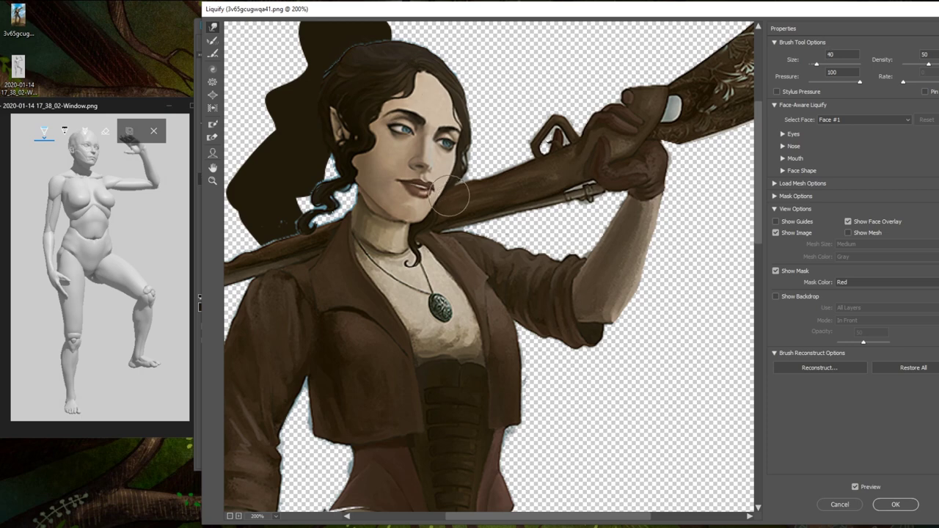
{"action": "left_click_drag", "start_coordinate": [446, 203], "coordinate": [449, 185]}
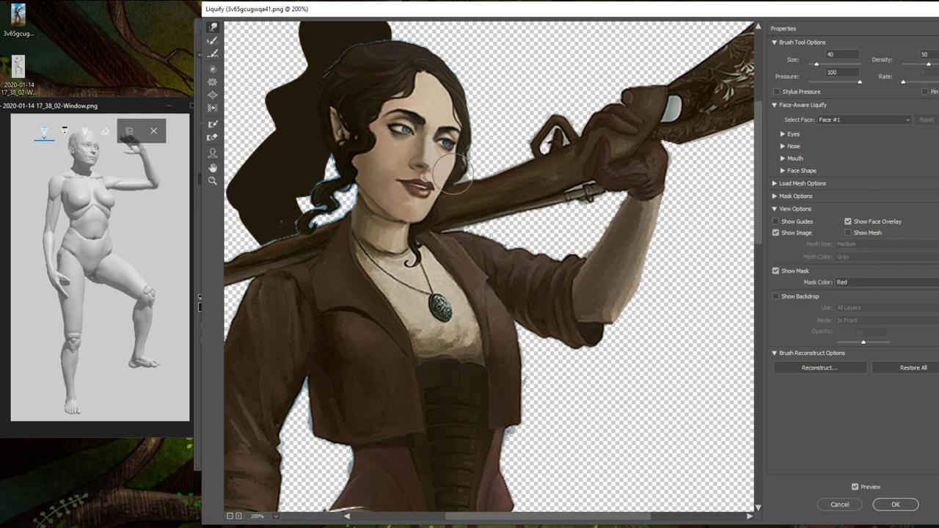
{"action": "key", "text": "bracketleft"}
- Adjust the overall head shape against the full figure with Forward Warp, increasing the brush size to 200
{"action": "key", "text": "ctrl"}
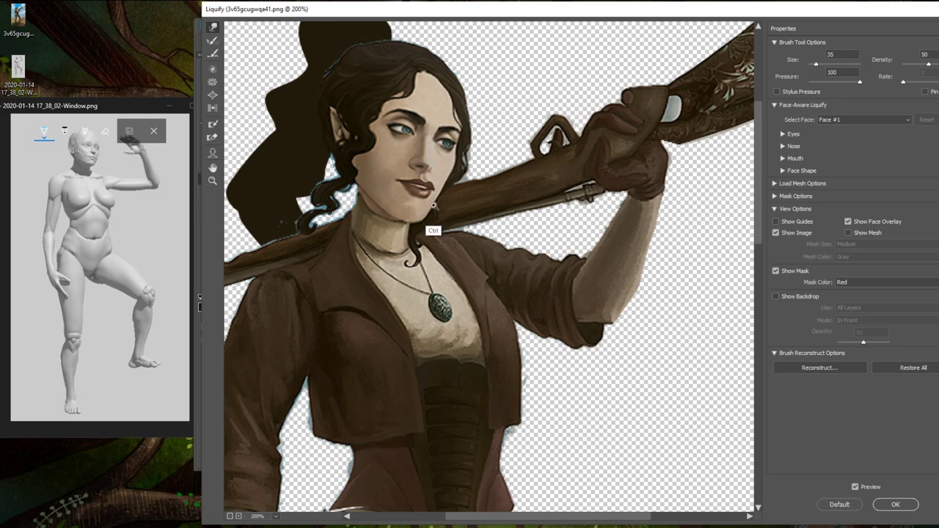
{"action": "key", "text": "ctrl+minus"}
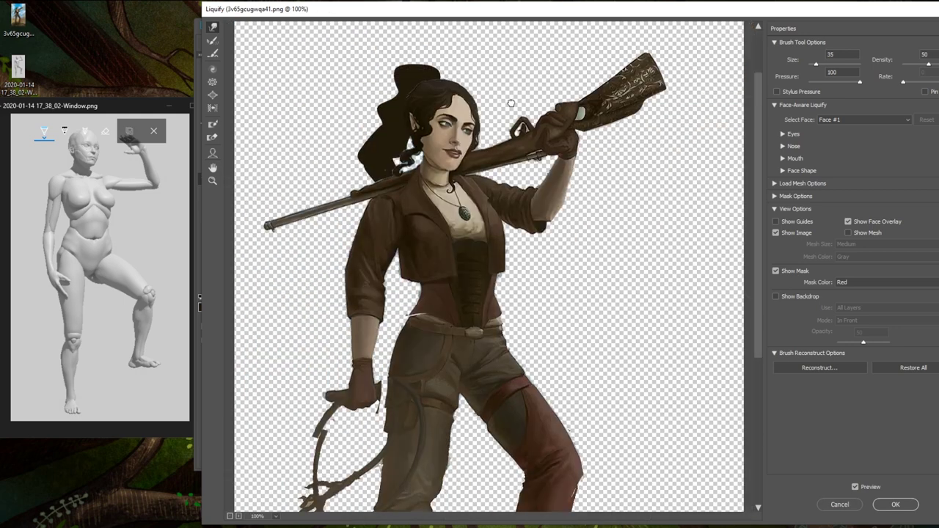
{"action": "scroll", "coordinate": [512, 102], "scroll_direction": "down", "scroll_amount": 2}
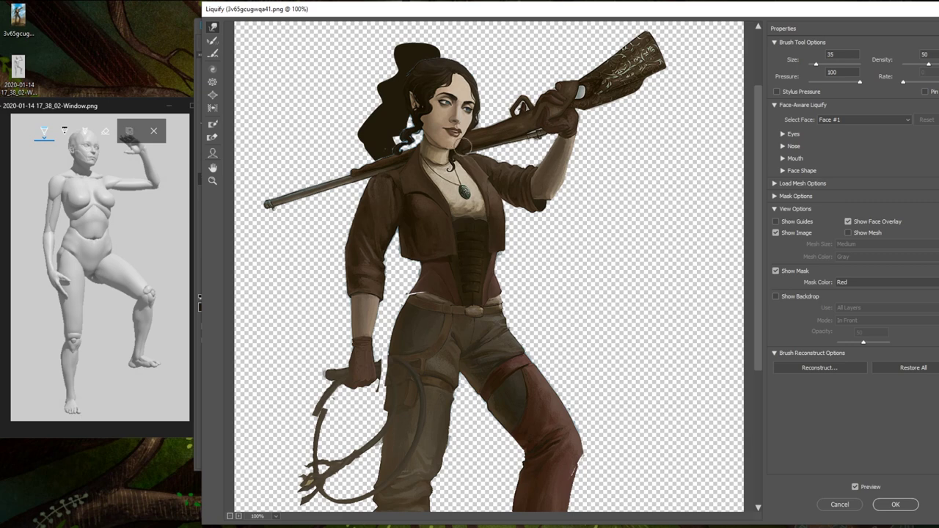
{"action": "key", "text": "bracketleft"}
{"action": "key", "text": "ctrl+minus"}
{"action": "key", "text": "bracketright"}
{"action": "key", "text": "bracketright"}
{"action": "key", "text": "bracketright"}
{"action": "key", "text": "bracketright"}
{"action": "key", "text": "bracketright"}
{"action": "key", "text": "bracketright"}
{"action": "key", "text": "bracketright"}
{"action": "key", "text": "bracketright"}
{"action": "key", "text": "bracketright"}
{"action": "key", "text": "bracketright"}
{"action": "key", "text": "bracketright"}
{"action": "key", "text": "bracketright"}
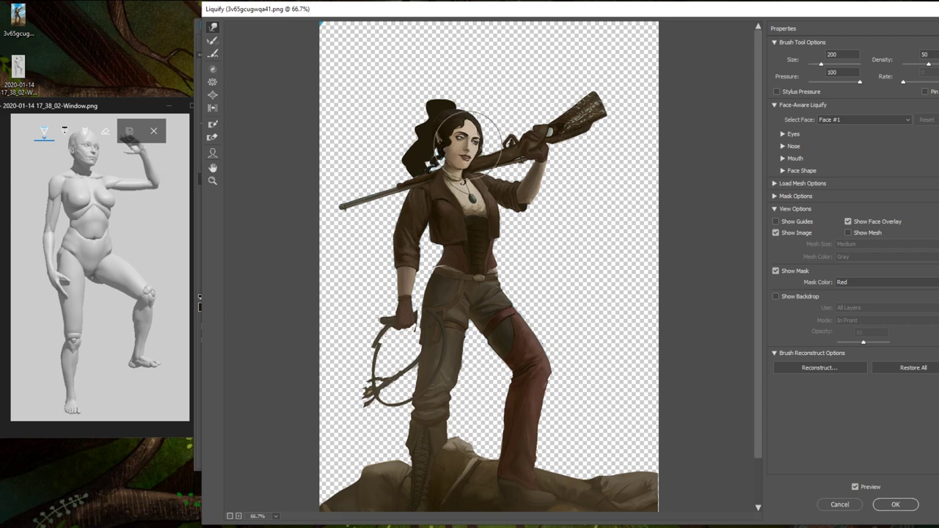
- Refine the face and front hair outline with Forward Warp, reducing the brush size to 90
{"action": "key", "text": "bracketleft"}
{"action": "key", "text": "bracketleft"}
{"action": "key", "text": "bracketleft"}
{"action": "key", "text": "bracketleft"}
{"action": "key", "text": "bracketleft"}
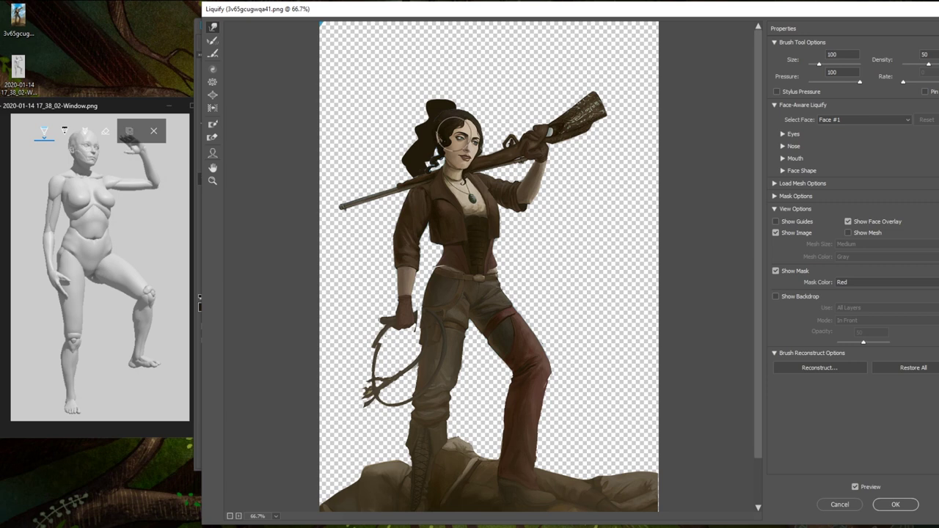
{"action": "key", "text": "bracketleft"}
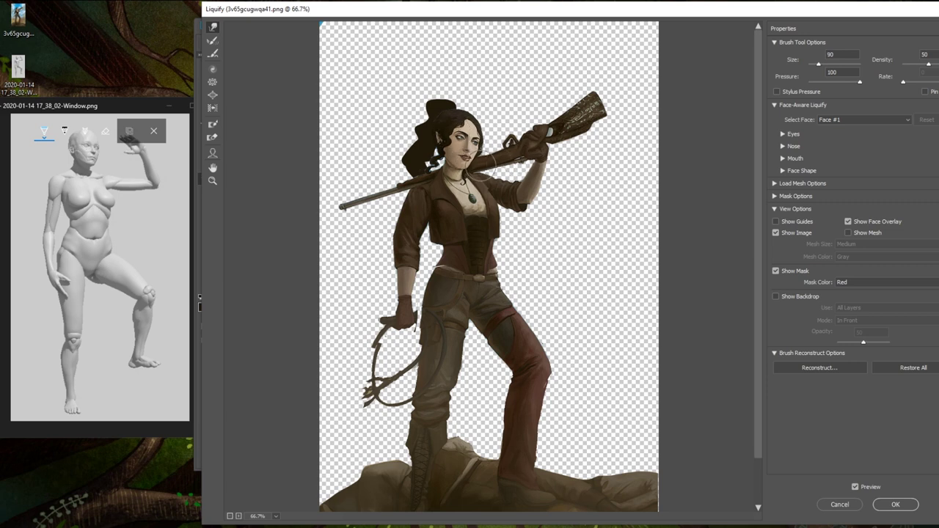
- Reshape the head and the area beside the chin with Forward Warp, varying the brush size and finishing at 40
{"action": "key", "text": "bracketleft"}
{"action": "key", "text": "bracketleft"}
{"action": "key", "text": "bracketleft"}
{"action": "key", "text": "bracketleft"}
{"action": "key", "text": "bracketright"}
{"action": "key", "text": "bracketright"}
{"action": "key", "text": "bracketright"}
{"action": "key", "text": "bracketright"}
{"action": "key", "text": "bracketright"}
{"action": "key", "text": "bracketright"}
{"action": "key", "text": "bracketright"}
{"action": "key", "text": "bracketright"}
{"action": "key", "text": "bracketright"}
{"action": "key", "text": "bracketright"}
{"action": "key", "text": "bracketleft"}
{"action": "key", "text": "bracketleft"}
{"action": "key", "text": "bracketleft"}
{"action": "key", "text": "bracketleft"}
{"action": "key", "text": "bracketleft"}
{"action": "key", "text": "bracketleft"}
{"action": "key", "text": "bracketleft"}
{"action": "key", "text": "bracketleft"}
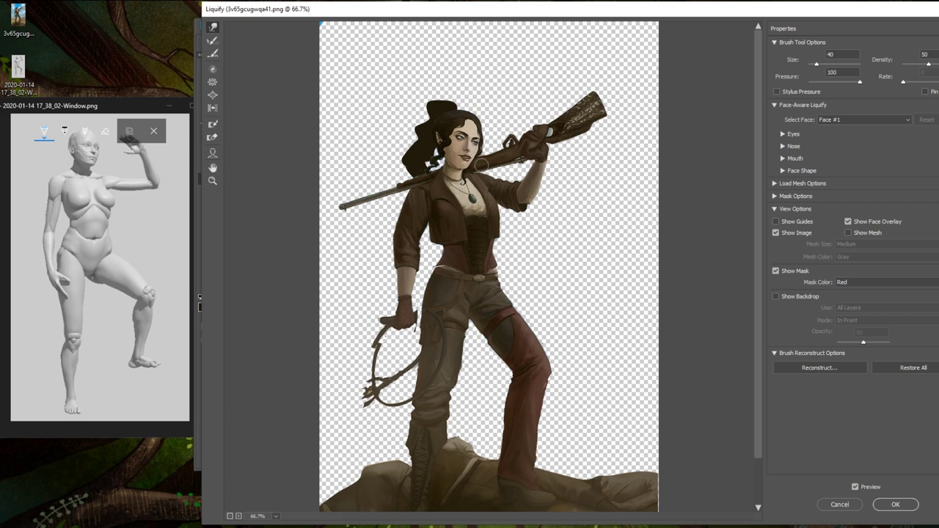
- Touch up the small facial contours with Forward Warp, using brush sizes below 40
{"action": "key", "text": "bracketleft"}
{"action": "key", "text": "bracketleft"}
{"action": "key", "text": "bracketleft"}
{"action": "key", "text": "bracketright"}
{"action": "key", "text": "bracketleft"}
{"action": "key", "text": "bracketleft"}
{"action": "key", "text": "bracketleft"}
- Undo the last warp, refine the face close up with Forward Warp at brush size 10, and apply Liquify
{"action": "key", "text": "z"}
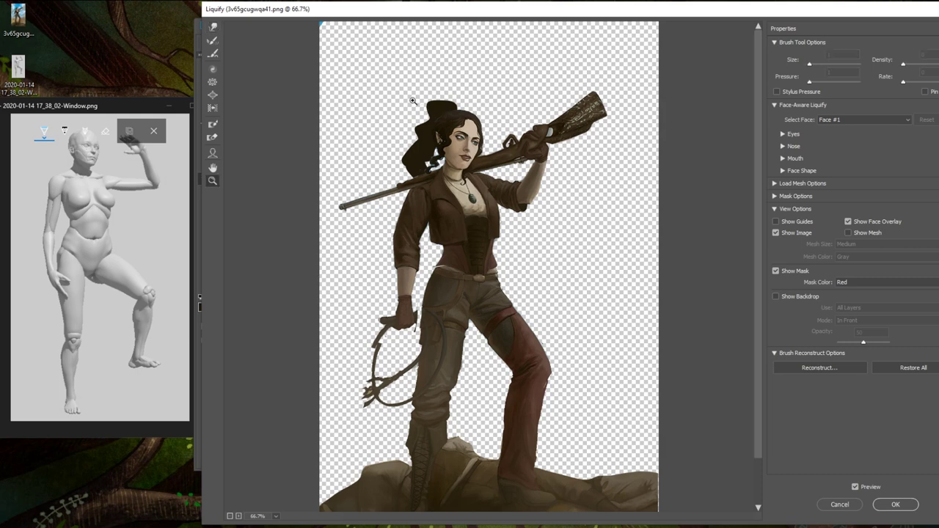
{"action": "left_click_drag", "start_coordinate": [450, 115], "coordinate": [505, 155]}
{"action": "left_click", "coordinate": [213, 26]}
{"action": "key", "text": "ctrl+z"}
{"action": "key", "text": "bracketleft"}
{"action": "key", "text": "bracketleft"}
{"action": "key", "text": "bracketleft"}
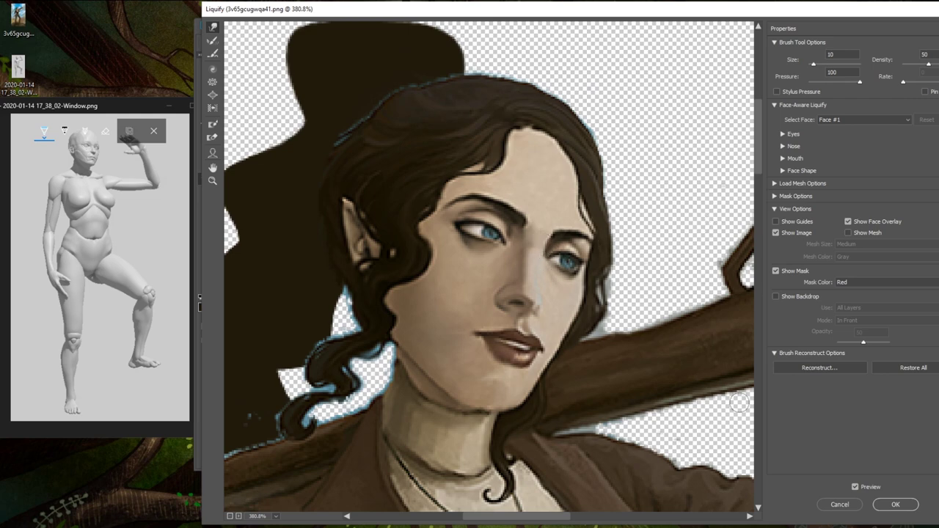
{"action": "left_click", "coordinate": [894, 504]}
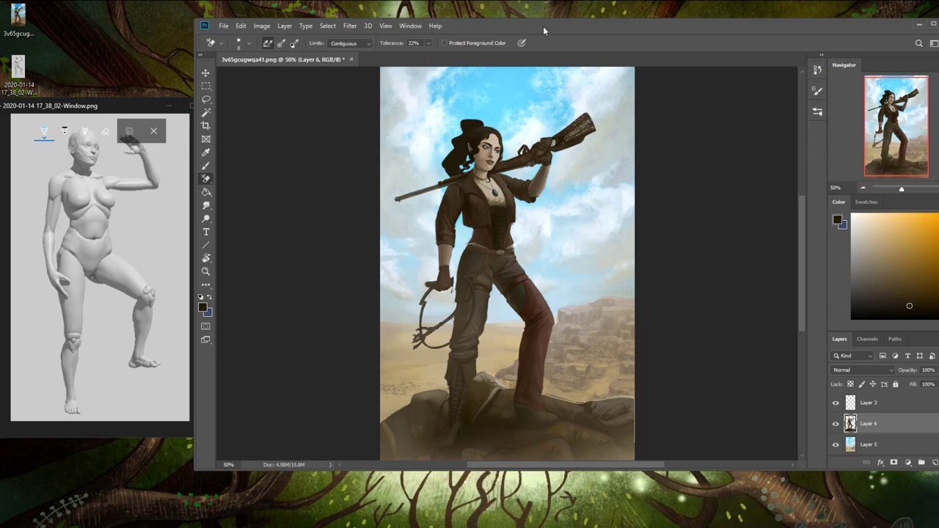
- Select the head with the Lasso and separate it onto its own layer above the body
{"action": "key", "text": "l"}
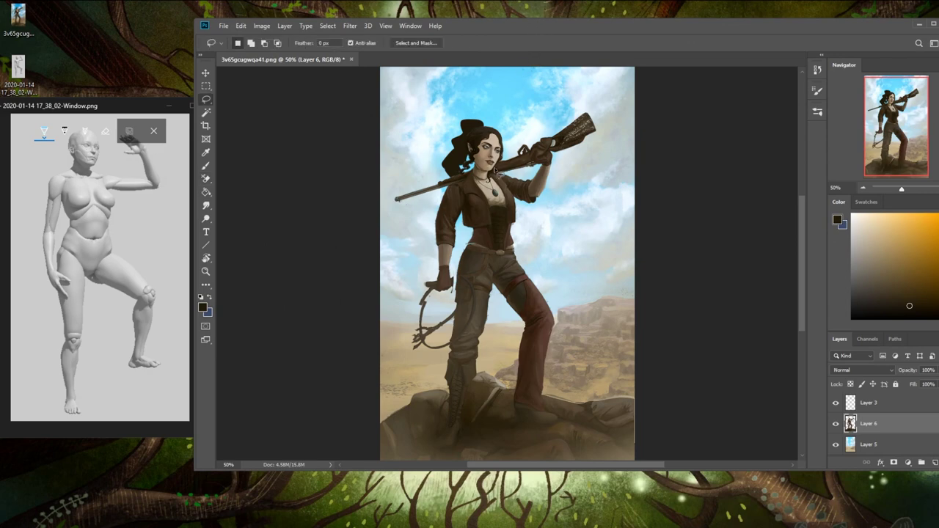
{"action": "mouse_move", "coordinate": [473, 165]}
{"action": "left_mouse_down"}
{"action": "mouse_move", "coordinate": [466, 145]}
{"action": "mouse_move", "coordinate": [501, 127]}
{"action": "mouse_move", "coordinate": [515, 155]}
{"action": "mouse_move", "coordinate": [491, 167]}
{"action": "left_mouse_up"}
{"action": "key", "text": "ctrl+j"}
{"action": "key", "text": "v"}
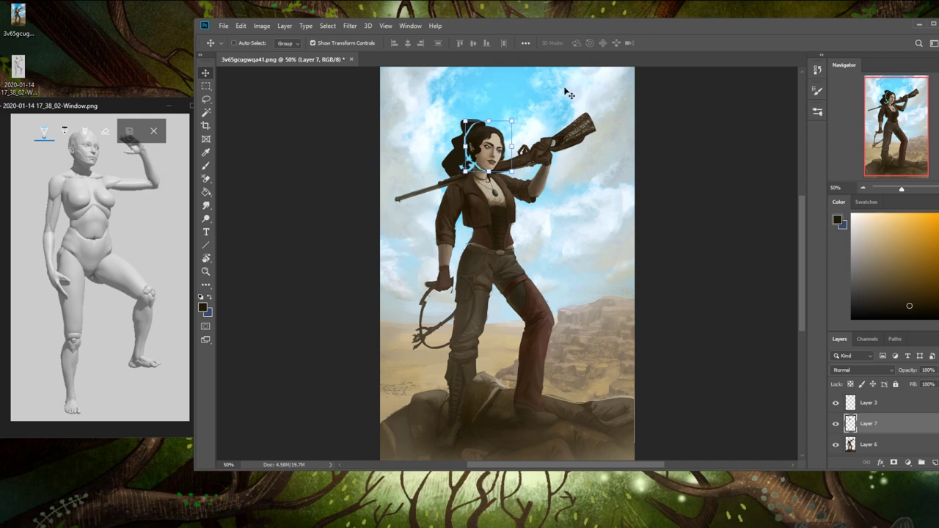
{"action": "key", "text": "z"}
{"action": "left_click_drag", "start_coordinate": [432, 110], "coordinate": [556, 236]}
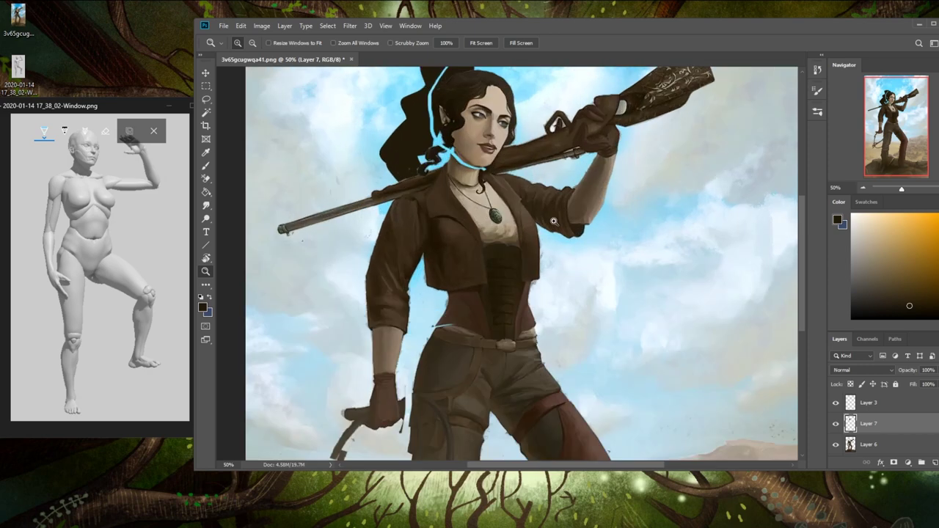
- Clear the selection and add a new empty layer directly above Layer 7
{"action": "key", "text": "l"}
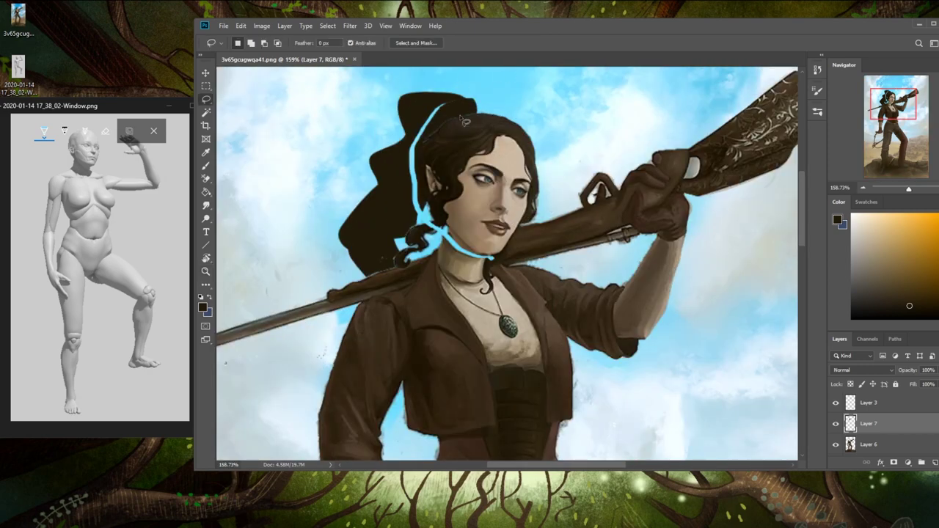
{"action": "mouse_move", "coordinate": [514, 229]}
{"action": "left_mouse_down"}
{"action": "mouse_move", "coordinate": [490, 221]}
{"action": "mouse_move", "coordinate": [481, 234]}
{"action": "mouse_move", "coordinate": [518, 234]}
{"action": "mouse_move", "coordinate": [524, 220]}
{"action": "left_mouse_up"}
{"action": "key", "text": "ctrl+d"}
{"action": "key", "text": "ctrl+shift+alt+n"}
{"action": "key", "text": "v"}
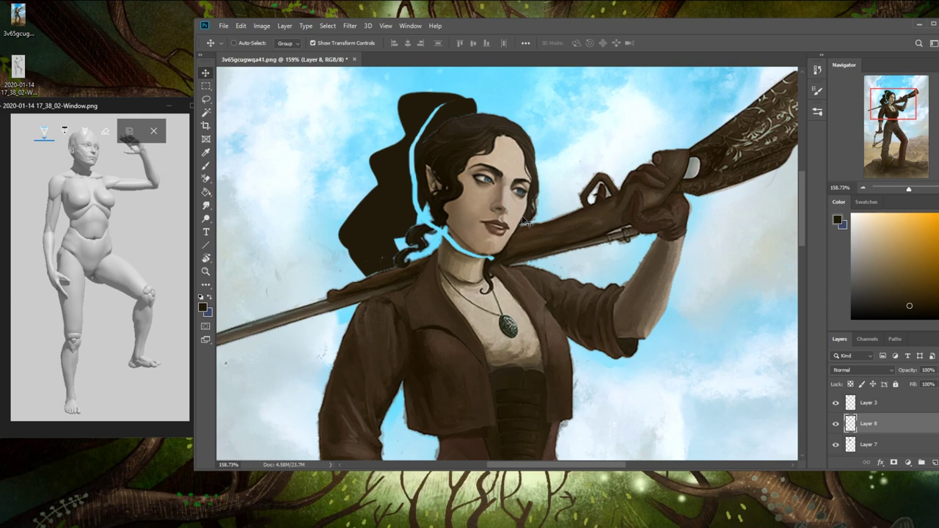
- Repaint the woman's lips with the brush, using reddish-brown tones sampled from around the mouth
{"action": "key", "text": "b"}
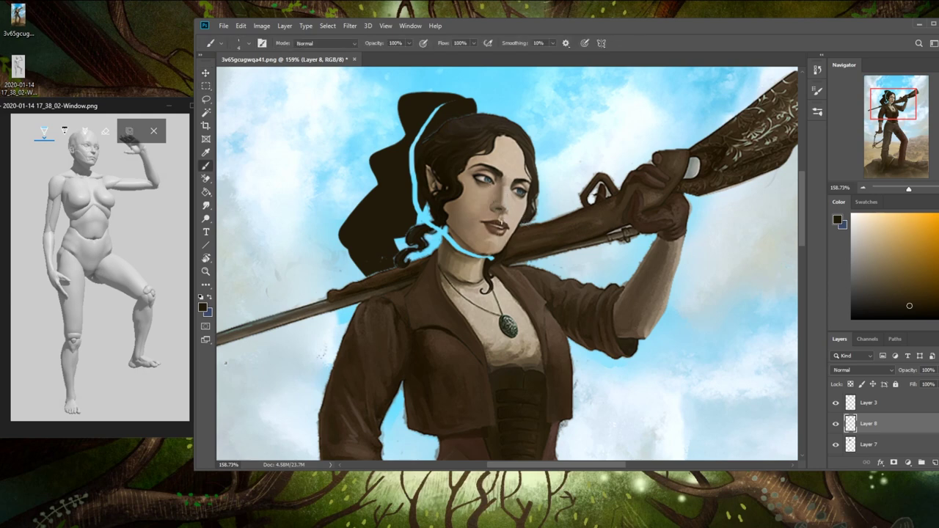
{"action": "left_click", "coordinate": [505, 223], "text": "alt"}
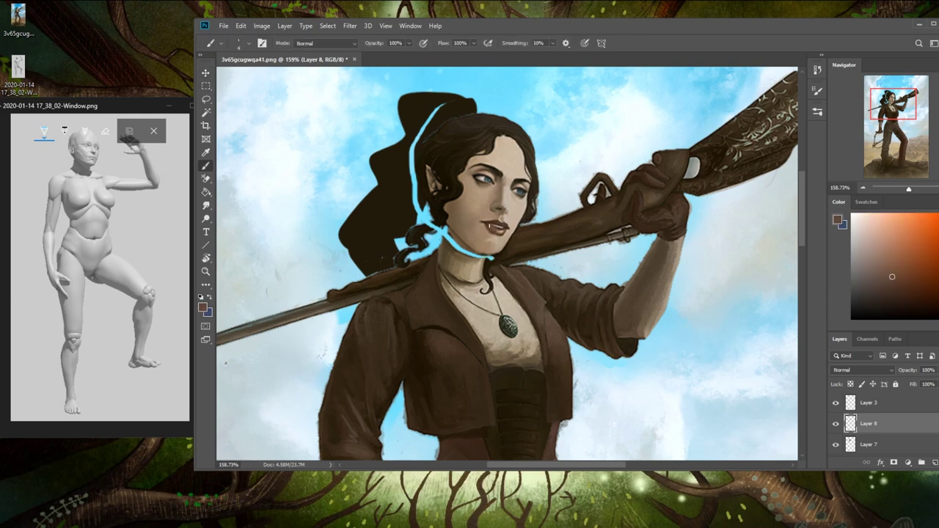
{"action": "left_click", "coordinate": [409, 43]}
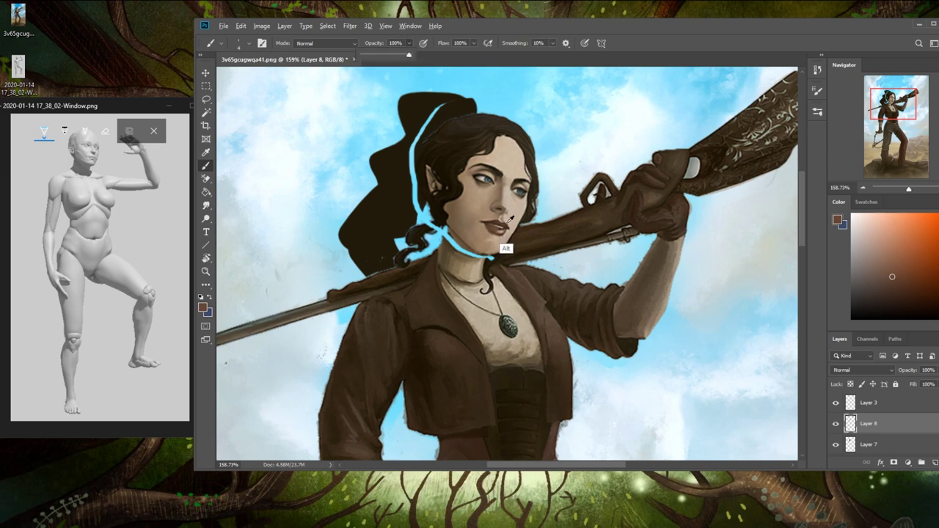
{"action": "left_click", "coordinate": [507, 249]}
{"action": "left_click", "coordinate": [505, 227], "text": "alt"}
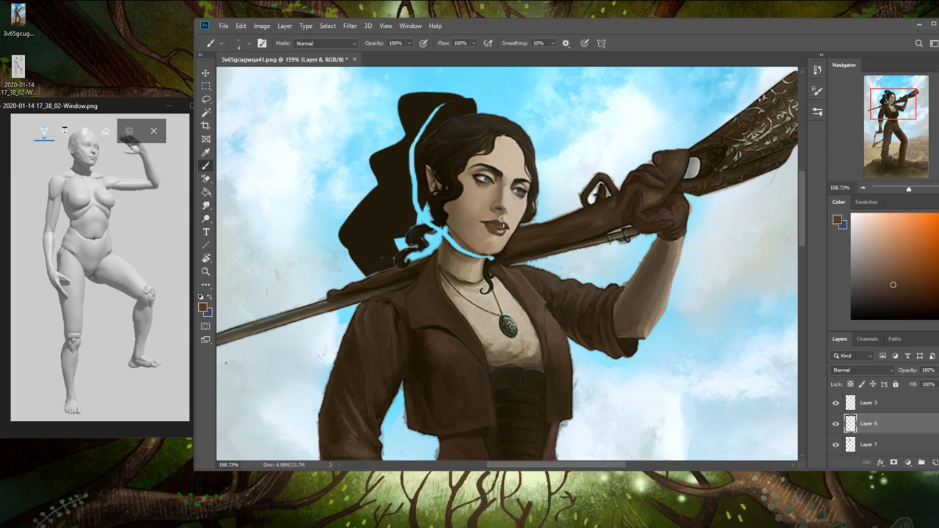
{"action": "left_click", "coordinate": [502, 232], "text": "alt"}
{"action": "left_click", "coordinate": [505, 222], "text": "alt"}
- Paint over the blue gap between the jaw and neck with sampled hair and skin tones
{"action": "left_click", "coordinate": [494, 276], "text": "alt"}
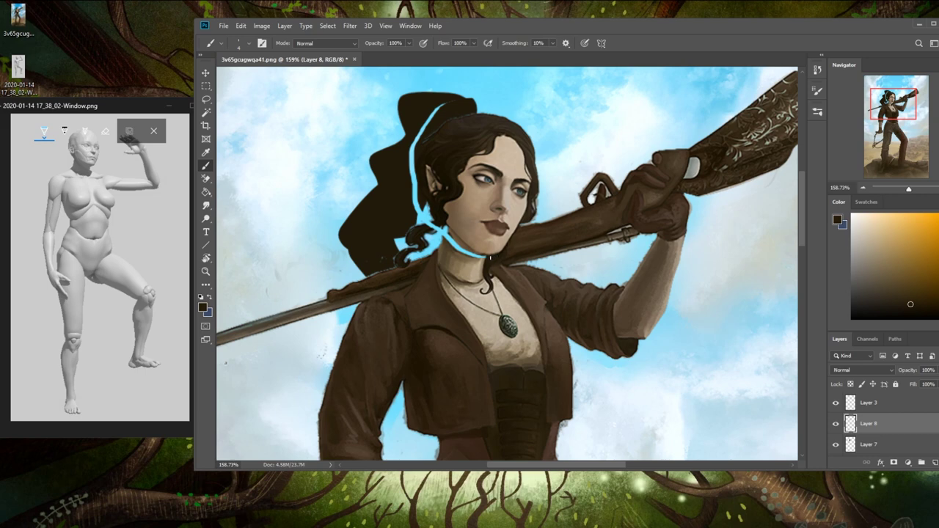
{"action": "left_click", "coordinate": [462, 240], "text": "alt"}
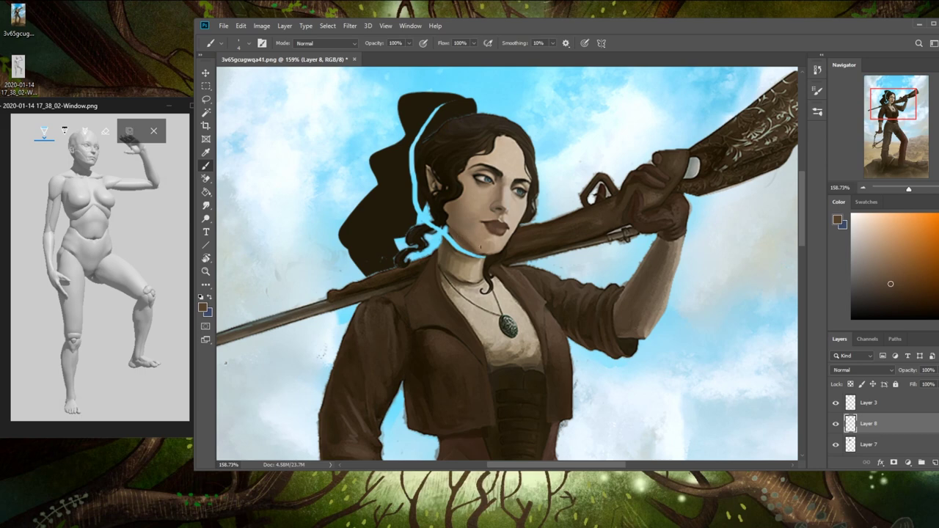
{"action": "left_click_drag", "start_coordinate": [483, 255], "coordinate": [455, 245]}
{"action": "left_click", "coordinate": [478, 277], "text": "alt"}
{"action": "left_click", "coordinate": [487, 257], "text": "alt"}
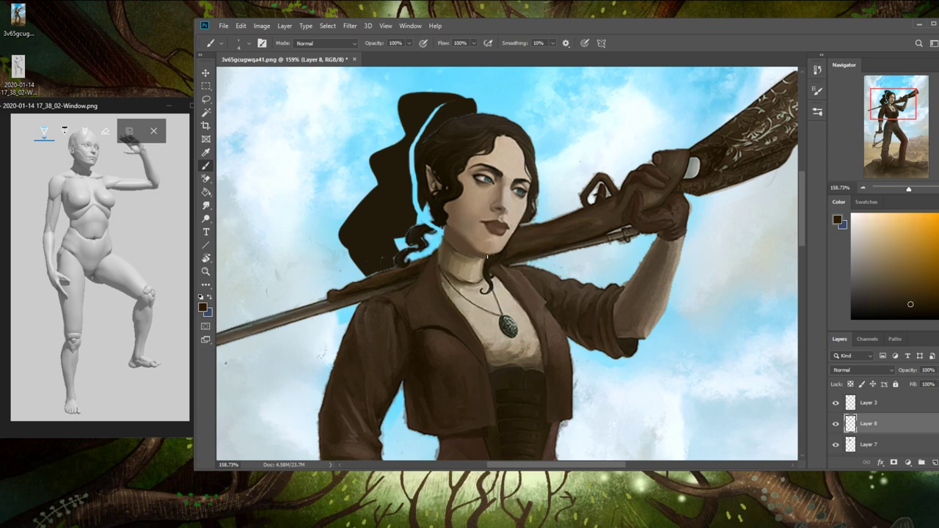
{"action": "left_click", "coordinate": [466, 259], "text": "alt"}
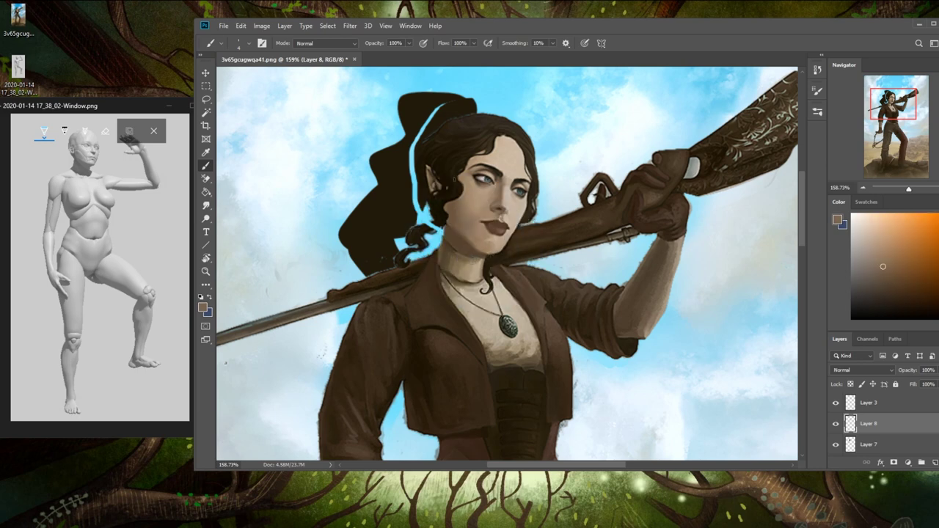
- Shade the cheek and jaw edge with the 500 px Skin and Blending brush reduced to 70 and 20 px, using sampled skin tones
{"action": "right_click", "coordinate": [469, 257]}
{"action": "left_click", "coordinate": [533, 323]}
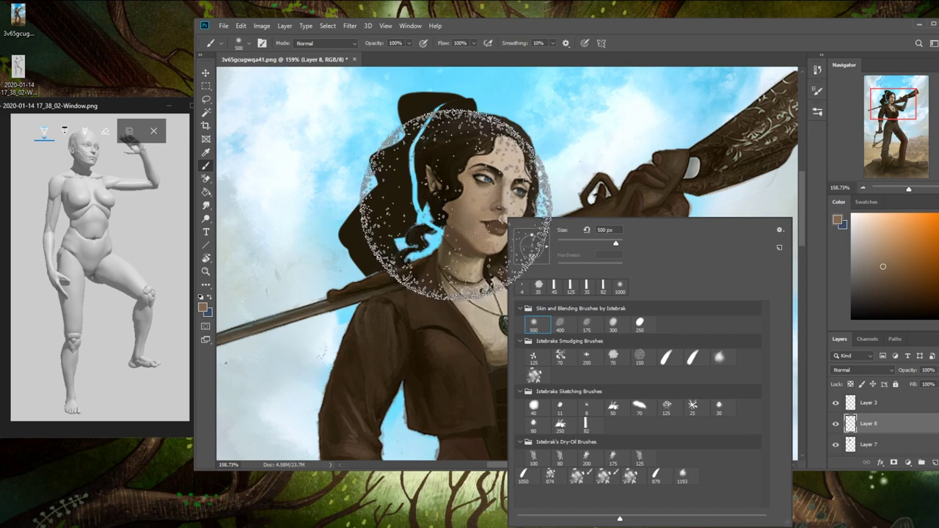
{"action": "left_click", "coordinate": [458, 250]}
{"action": "key", "text": "["}
{"action": "key", "text": "["}
{"action": "key", "text": "["}
{"action": "key", "text": "["}
{"action": "key", "text": "["}
{"action": "key", "text": "["}
{"action": "key", "text": "["}
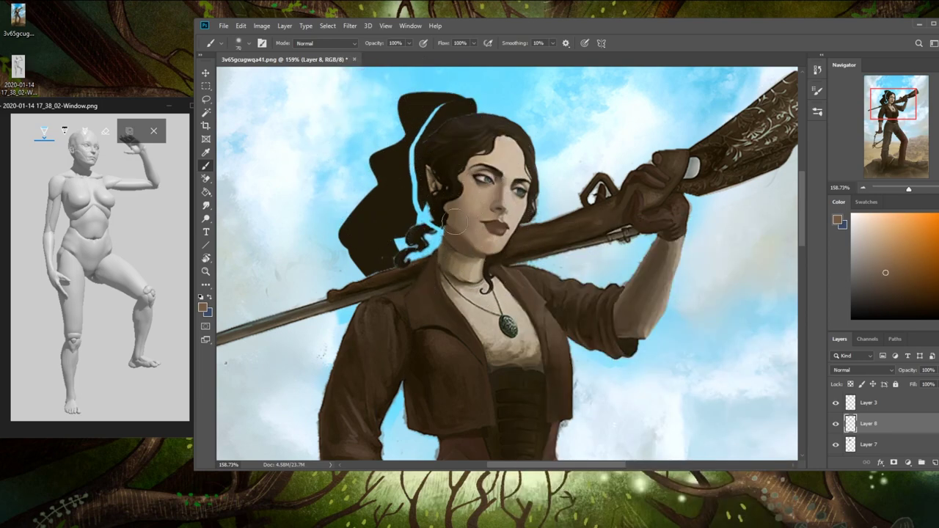
{"action": "left_click_drag", "start_coordinate": [454, 227], "coordinate": [473, 244]}
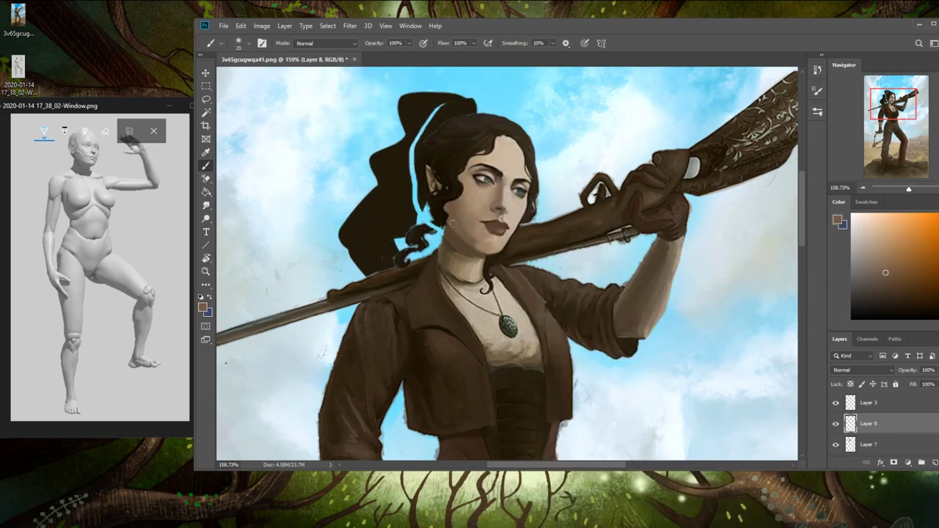
{"action": "left_click", "coordinate": [408, 43]}
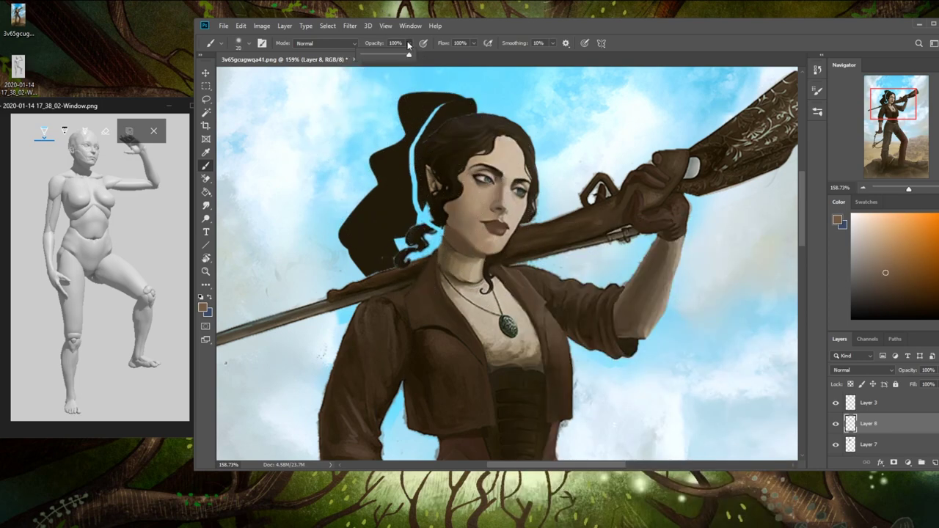
{"action": "left_click", "coordinate": [144, 138]}
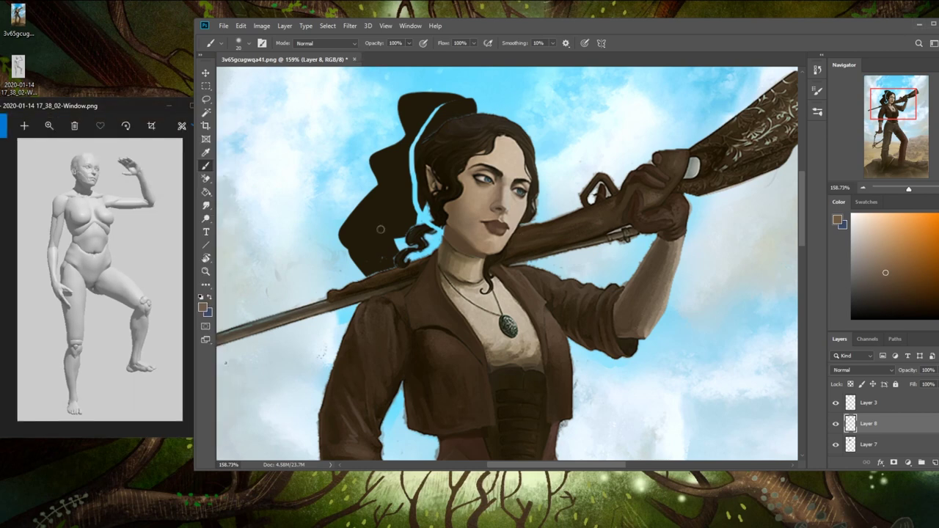
{"action": "left_click", "coordinate": [463, 226], "text": "alt"}
- Smudge the shading along the jaw with an 8 px tip at 18% strength
{"action": "left_click", "coordinate": [207, 206]}
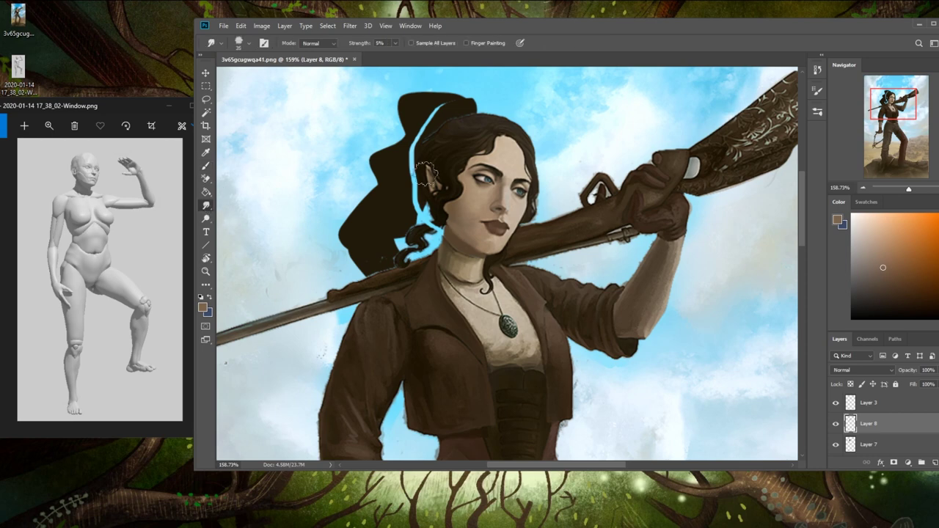
{"action": "key", "text": "bracketleft"}
{"action": "key", "text": "bracketleft"}
{"action": "key", "text": "bracketleft"}
{"action": "left_click", "coordinate": [394, 43]}
{"action": "left_click", "coordinate": [401, 56]}
{"action": "left_click", "coordinate": [451, 226]}
- Cover both blue irises with a sampled eye-white tone, using the first Skin and Blending brush at a very small size
{"action": "key", "text": "ctrl+0"}
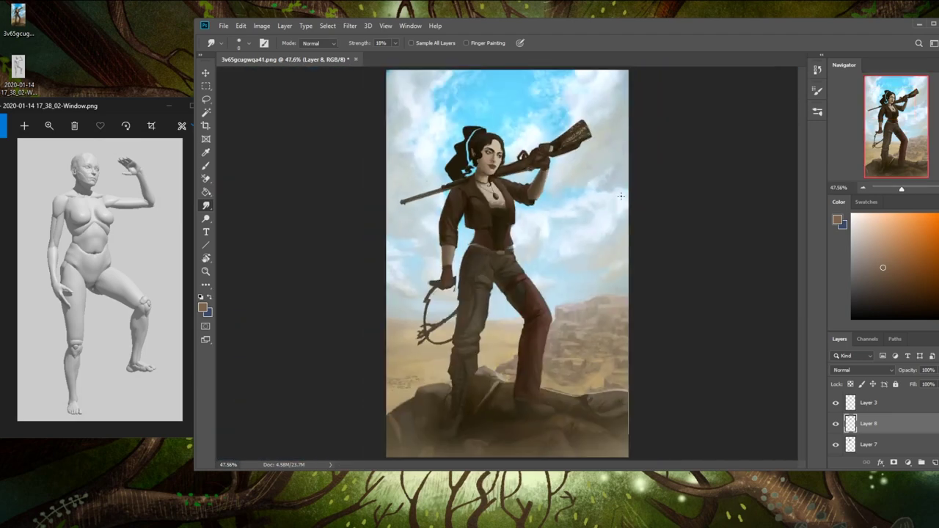
{"action": "key", "text": "z"}
{"action": "left_click_drag", "start_coordinate": [464, 127], "coordinate": [535, 191]}
{"action": "key", "text": "b"}
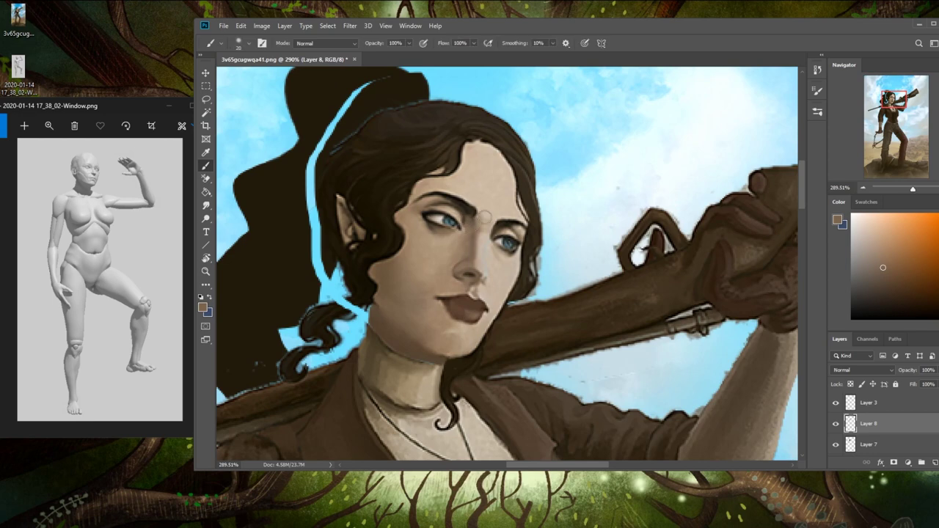
{"action": "right_click", "coordinate": [565, 206]}
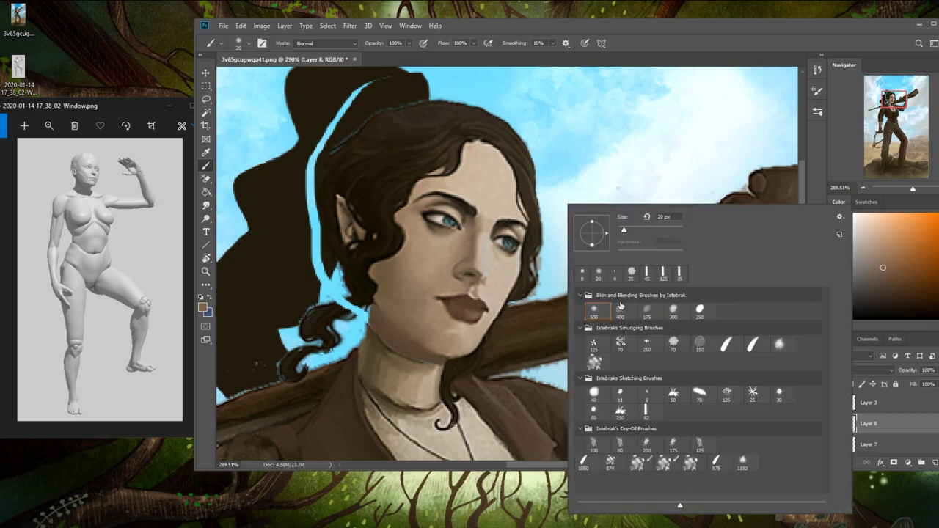
{"action": "left_click", "coordinate": [595, 313]}
{"action": "key", "text": "alt"}
{"action": "left_click", "coordinate": [440, 218], "text": "alt"}
{"action": "key", "text": "bracketleft"}
{"action": "key", "text": "bracketleft"}
{"action": "key", "text": "bracketleft"}
{"action": "key", "text": "bracketleft"}
{"action": "key", "text": "bracketleft"}
{"action": "key", "text": "bracketleft"}
{"action": "key", "text": "bracketleft"}
{"action": "key", "text": "bracketleft"}
{"action": "key", "text": "bracketleft"}
{"action": "key", "text": "bracketleft"}
{"action": "key", "text": "bracketleft"}
{"action": "key", "text": "bracketleft"}
{"action": "key", "text": "bracketleft"}
{"action": "key", "text": "bracketleft"}
{"action": "key", "text": "bracketleft"}
{"action": "key", "text": "bracketleft"}
{"action": "key", "text": "bracketleft"}
{"action": "key", "text": "bracketleft"}
{"action": "mouse_move", "coordinate": [443, 218]}
{"action": "left_mouse_down"}
{"action": "mouse_move", "coordinate": [452, 221]}
{"action": "mouse_move", "coordinate": [440, 217]}
{"action": "left_mouse_up"}
{"action": "left_click_drag", "start_coordinate": [504, 242], "coordinate": [514, 244]}
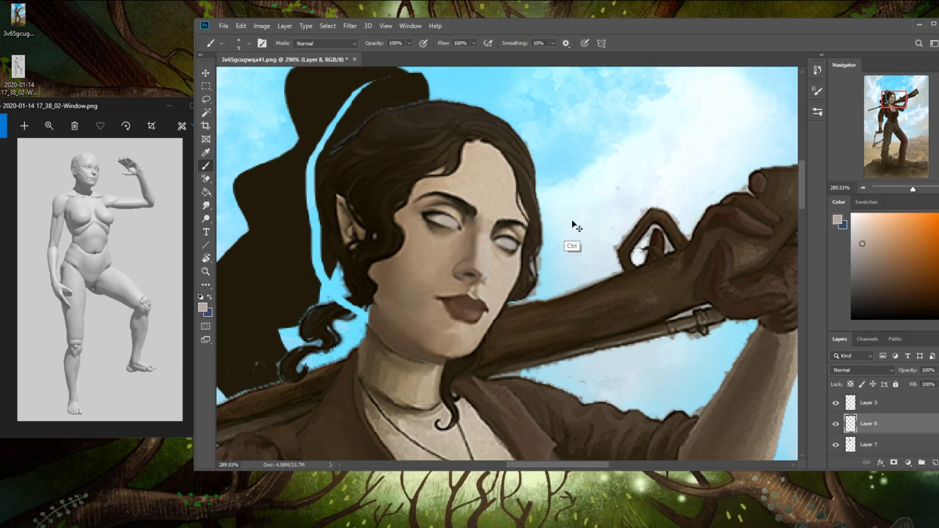
- Merge Layer 8 down into Layer 7
{"action": "key", "text": "ctrl+0"}
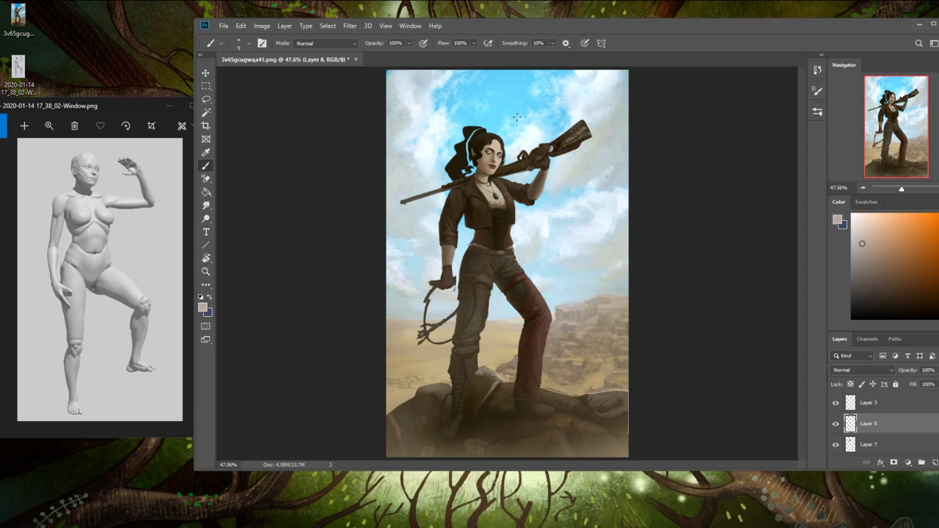
{"action": "scroll", "coordinate": [521, 165], "scroll_direction": "up", "scroll_amount": 3}
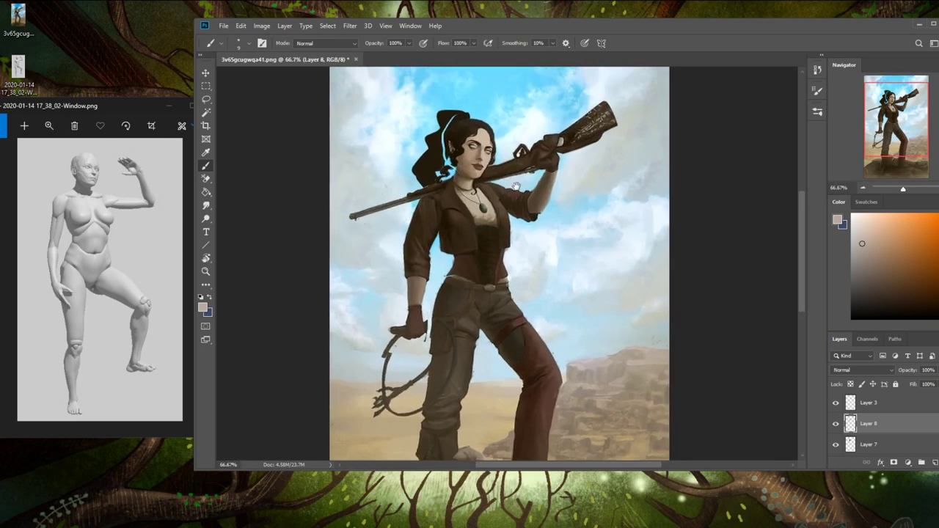
{"action": "key", "text": "l"}
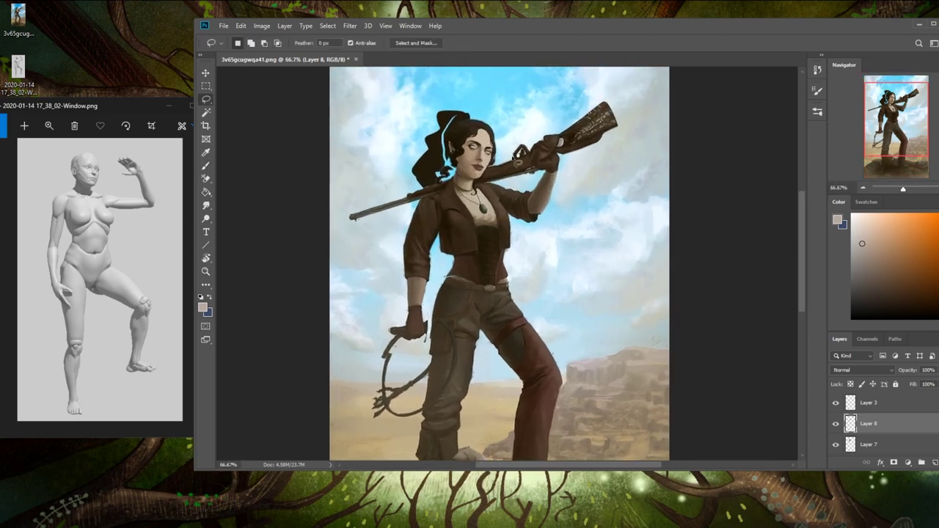
{"action": "right_click", "coordinate": [881, 424]}
{"action": "left_click", "coordinate": [867, 293]}
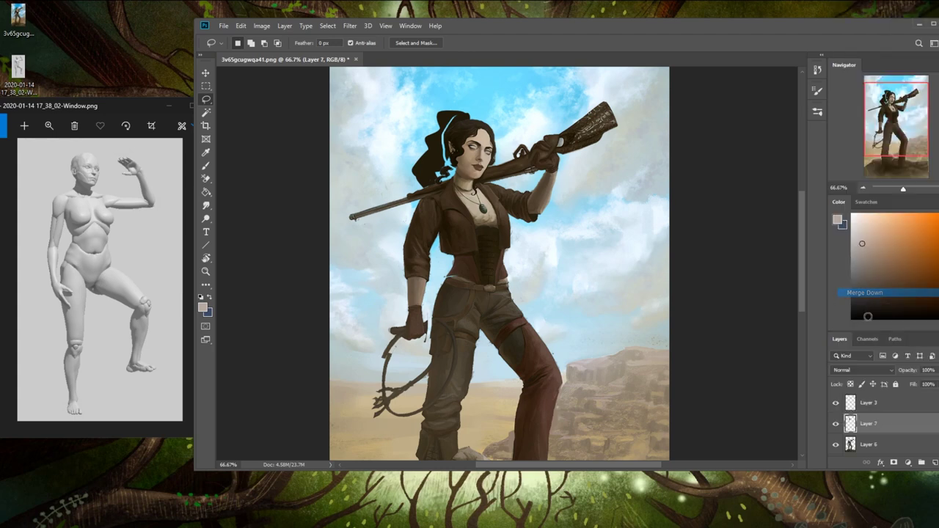
- Nudge the head on Layer 7 slightly upward in small increments
{"action": "key", "text": "v"}
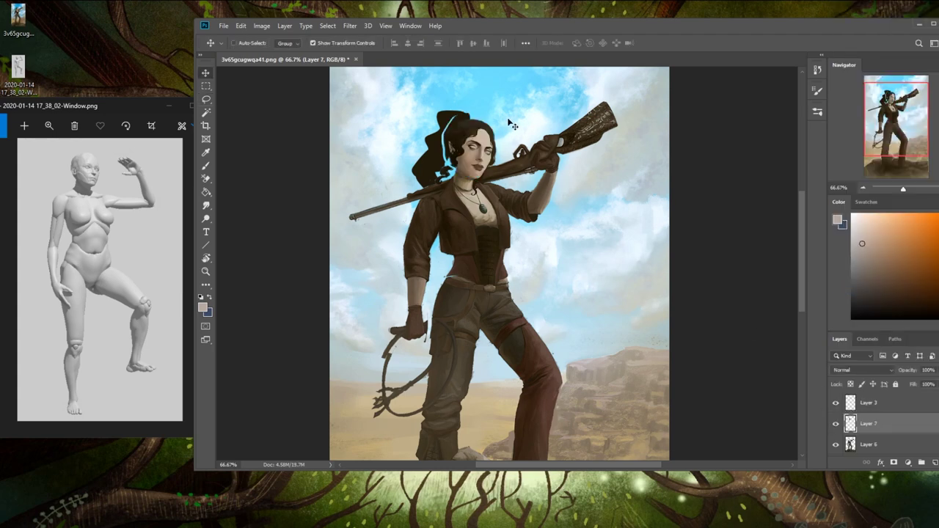
{"action": "left_click_drag", "start_coordinate": [511, 103], "coordinate": [504, 99]}
{"action": "key", "text": "Left"}
{"action": "key", "text": "Up"}
{"action": "key", "text": "Up"}
{"action": "key", "text": "Up"}
{"action": "key", "text": "Up"}
{"action": "key", "text": "Right"}
{"action": "key", "text": "Up"}
{"action": "key", "text": "Right"}
{"action": "key", "text": "Up"}
{"action": "key", "text": "Up"}
- Rotate the head on Layer 7 by -4.71 degrees and apply the transform
{"action": "left_click_drag", "start_coordinate": [511, 99], "coordinate": [517, 105]}
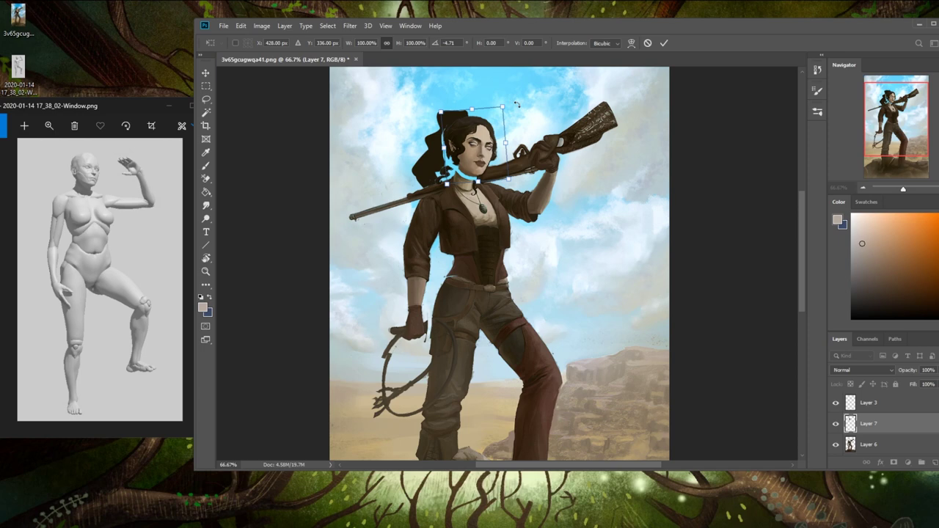
{"action": "key", "text": "ctrl+minus"}
{"action": "left_click_drag", "start_coordinate": [554, 288], "coordinate": [527, 262]}
{"action": "left_click", "coordinate": [585, 258]}
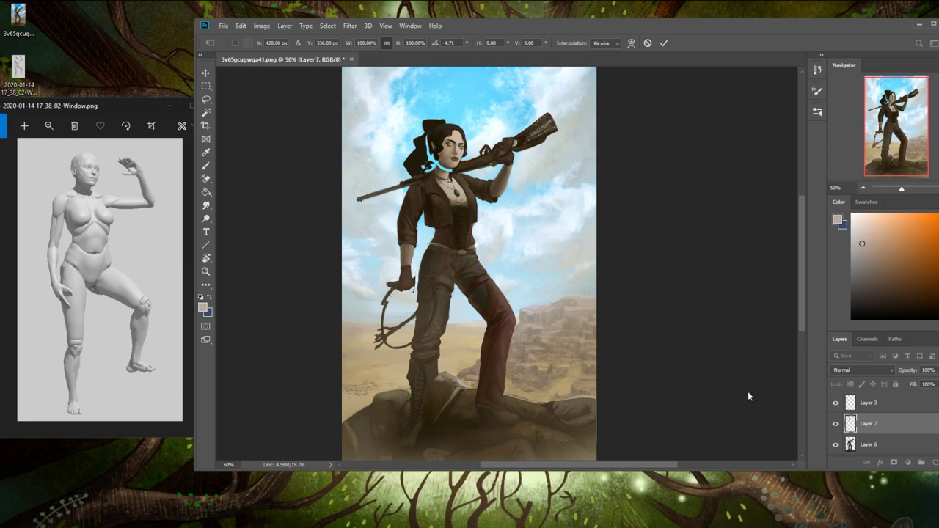
- Add a new layer above Layer 6 and fill the blue neck gap with sampled skin tone, using the 82 px brush reduced to 25 px
{"action": "left_click", "coordinate": [863, 446]}
{"action": "left_click", "coordinate": [933, 464]}
{"action": "key", "text": "b"}
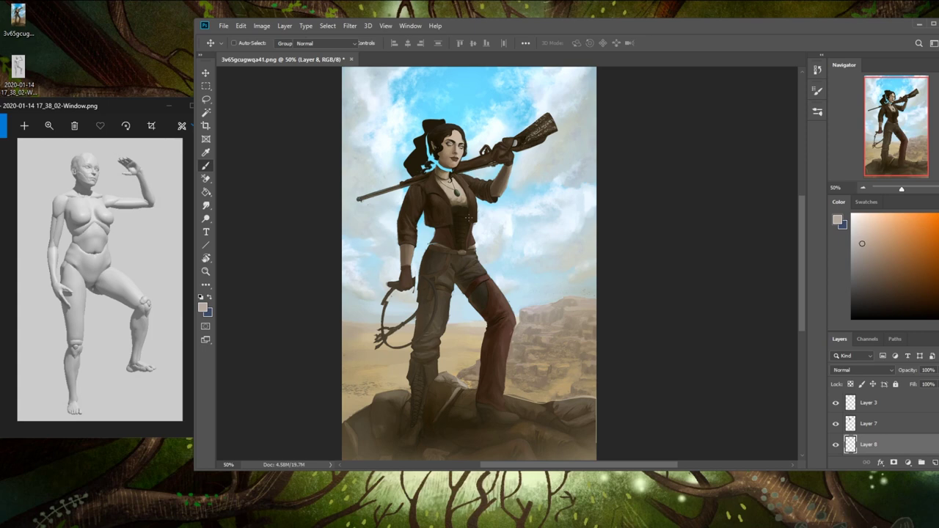
{"action": "right_click", "coordinate": [473, 166]}
{"action": "left_click", "coordinate": [645, 134]}
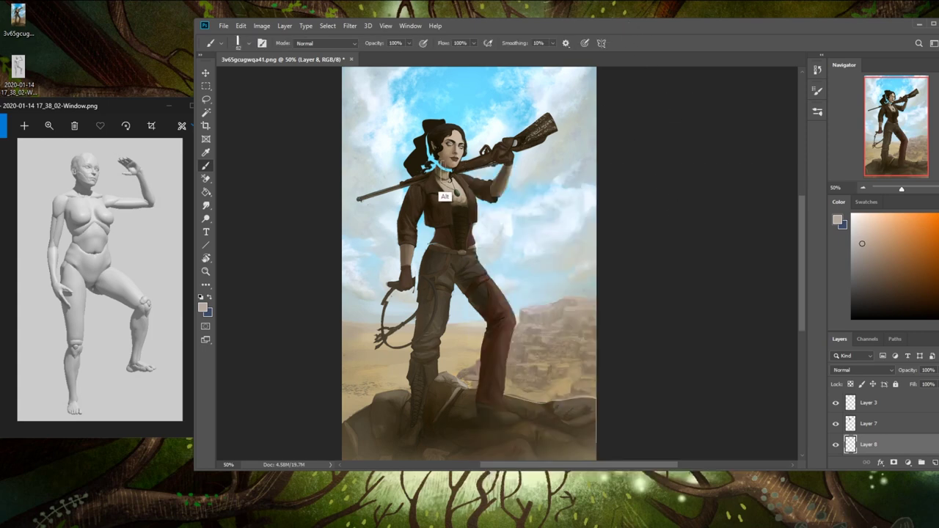
{"action": "left_click", "coordinate": [442, 197], "text": "alt"}
{"action": "key", "text": "bracketleft"}
{"action": "key", "text": "bracketleft"}
{"action": "key", "text": "bracketleft"}
{"action": "key", "text": "bracketleft"}
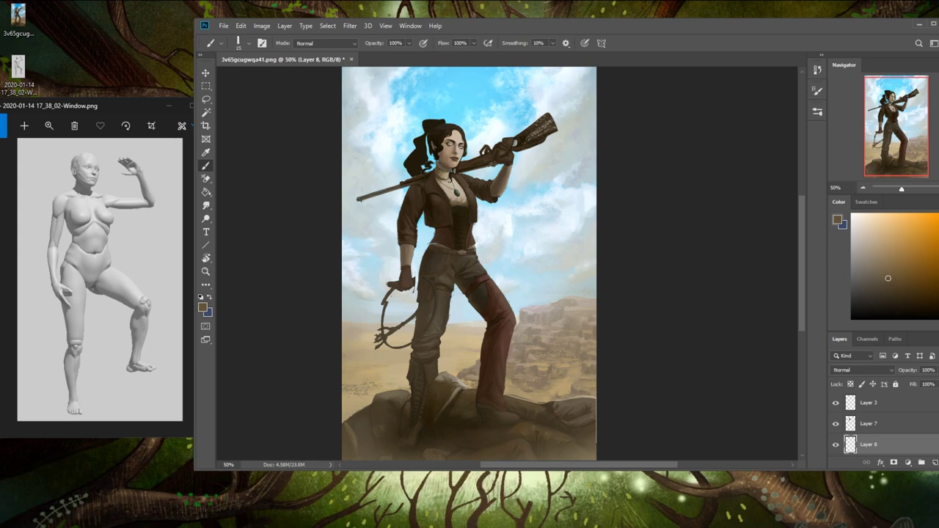
- Fill the blue gap in the hair with sampled dark brown at 15 px, and merge Layer 7 down into Layer 8
{"action": "left_click", "coordinate": [333, 44]}
{"action": "left_click", "coordinate": [323, 56]}
{"action": "key", "text": "alt"}
{"action": "left_click", "coordinate": [430, 156], "text": "alt"}
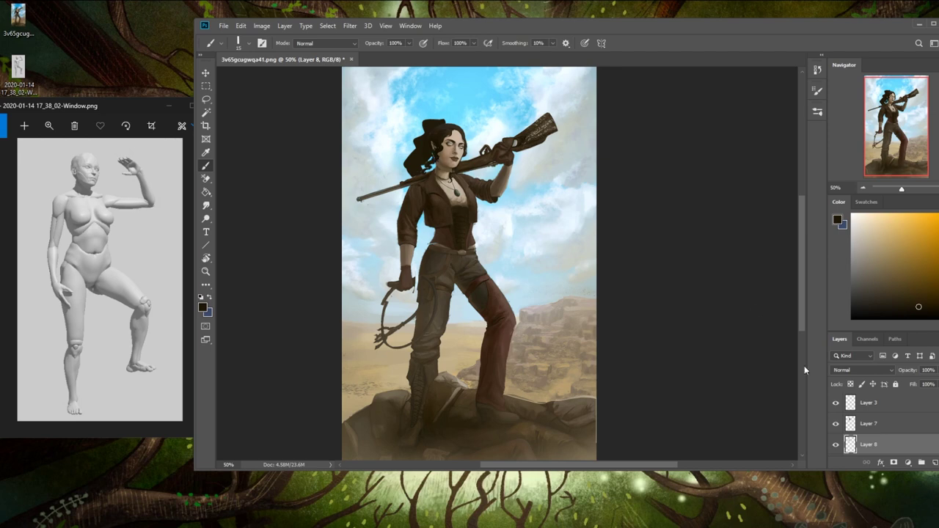
{"action": "right_click", "coordinate": [878, 424]}
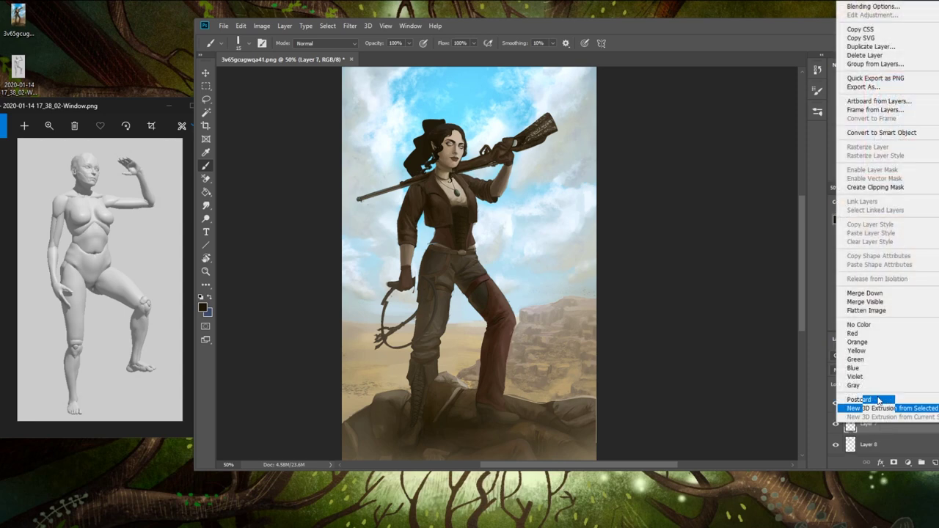
{"action": "key", "text": "Escape"}
- Cover the light gap between the jaw, neck and rifle on Layer 8 with sampled dark brown
{"action": "key", "text": "z"}
{"action": "left_click_drag", "start_coordinate": [402, 131], "coordinate": [514, 204]}
{"action": "key", "text": "b"}
{"action": "left_click", "coordinate": [517, 241], "text": "alt"}
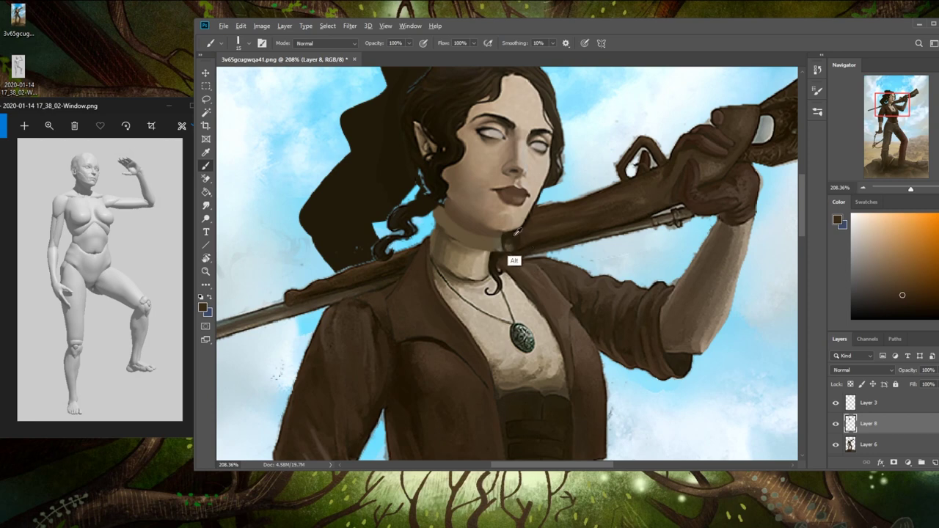
{"action": "left_click", "coordinate": [516, 232], "text": "alt"}
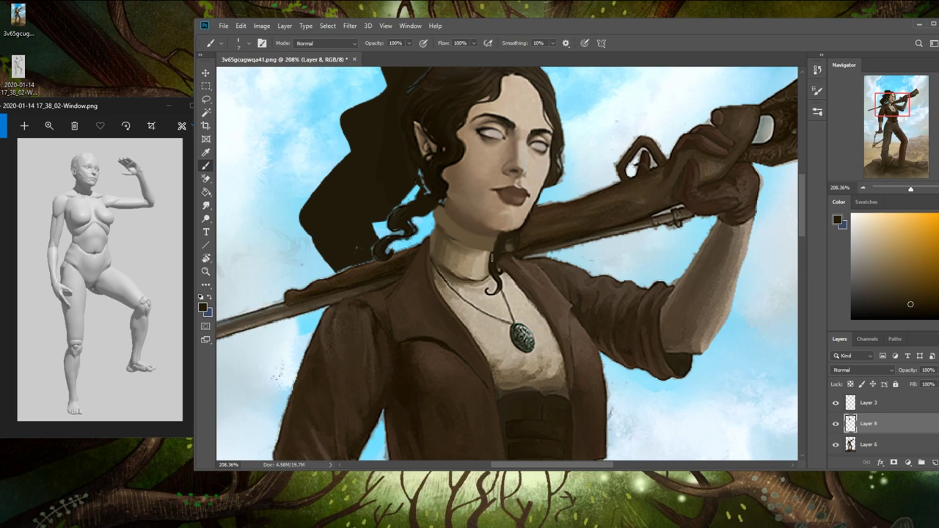
- Erase the stray neck edge beside the hair curl on Layer 8 with the regular Eraser reduced to 20 px
{"action": "key", "text": "e"}
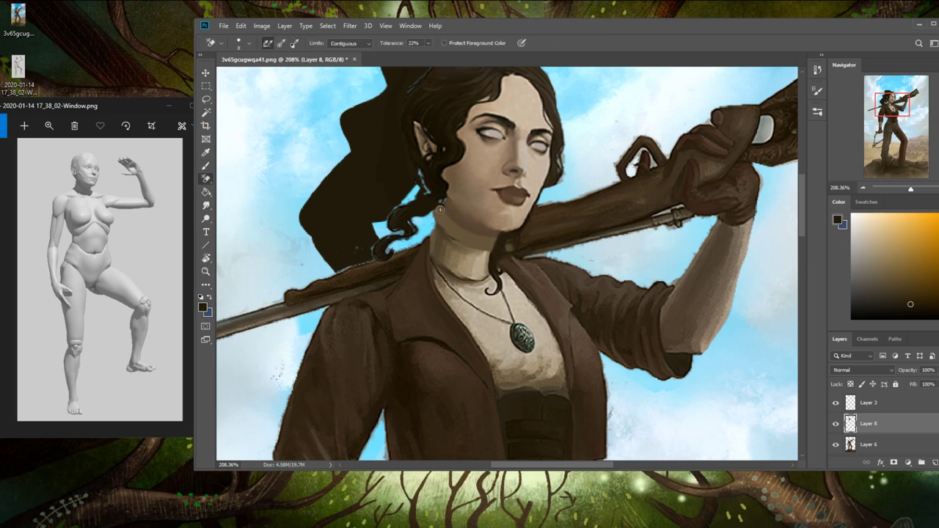
{"action": "right_click", "coordinate": [207, 180]}
{"action": "left_click", "coordinate": [253, 178]}
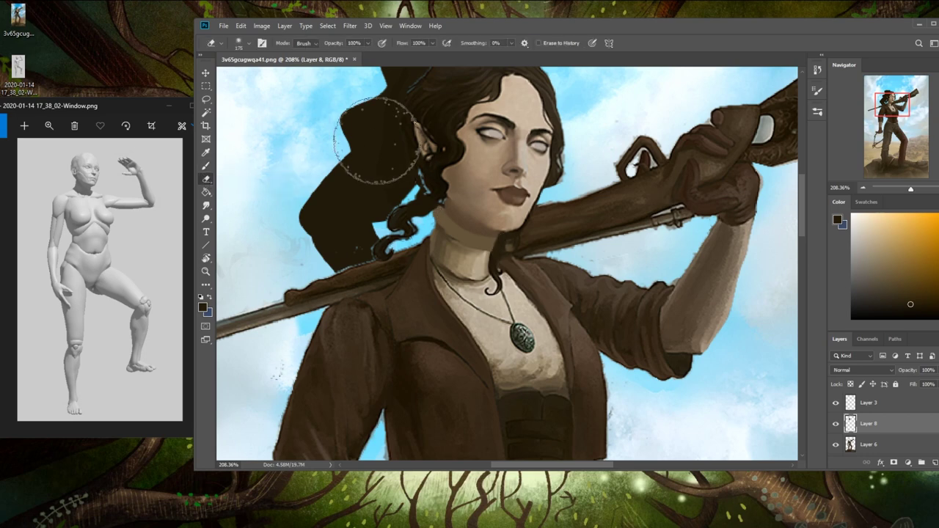
{"action": "key", "text": "bracketleft"}
{"action": "key", "text": "bracketleft"}
{"action": "key", "text": "bracketleft"}
{"action": "key", "text": "bracketleft"}
{"action": "key", "text": "bracketleft"}
{"action": "key", "text": "bracketleft"}
{"action": "key", "text": "bracketleft"}
{"action": "key", "text": "bracketleft"}
{"action": "key", "text": "bracketleft"}
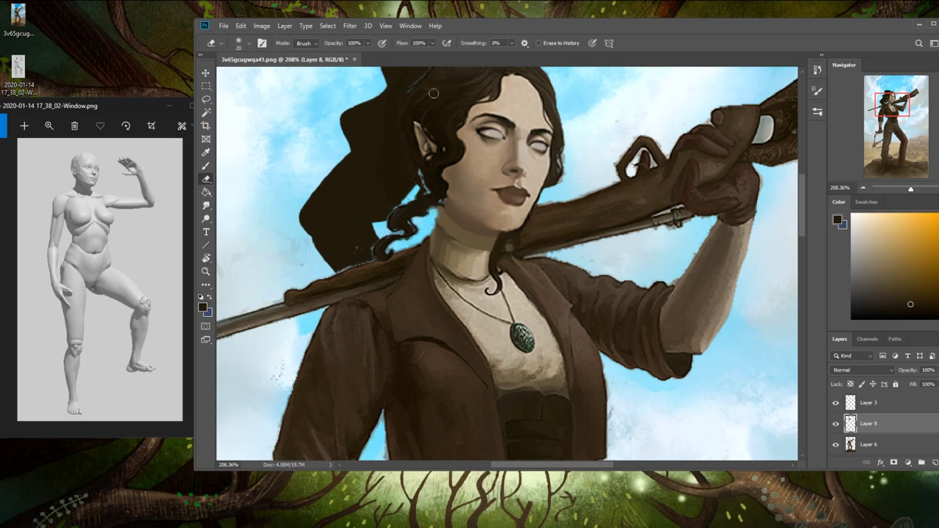
{"action": "left_click_drag", "start_coordinate": [435, 209], "coordinate": [437, 217]}
{"action": "key", "text": "ctrl+0"}
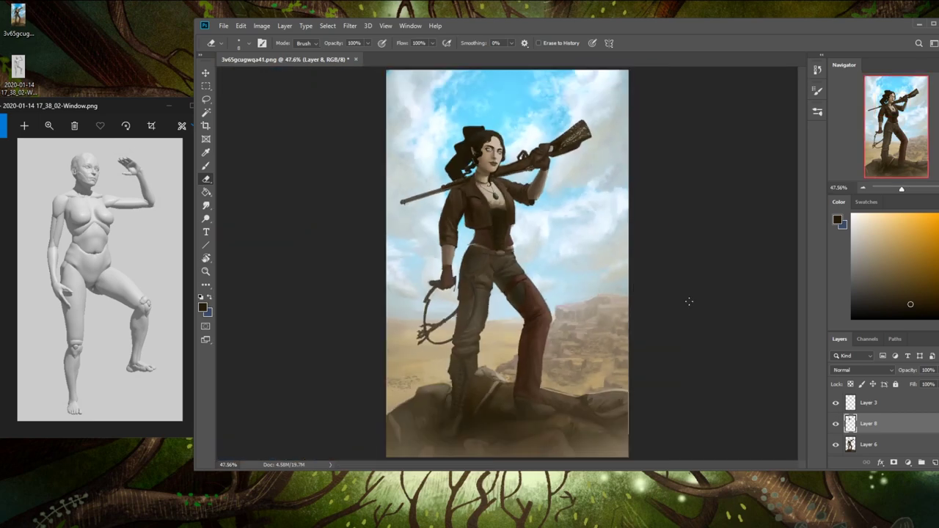
- Merge Layer 8 down into Layer 6 and clean up the neck edge beside the loose curl with sampled skin and dark tones
{"action": "right_click", "coordinate": [871, 426]}
{"action": "left_click", "coordinate": [807, 400]}
{"action": "key", "text": "z"}
{"action": "left_click", "coordinate": [521, 211]}
{"action": "left_click", "coordinate": [521, 211]}
{"action": "key", "text": "b"}
{"action": "left_click", "coordinate": [510, 244], "text": "alt"}
{"action": "left_click", "coordinate": [518, 234], "text": "alt"}
{"action": "left_click", "coordinate": [499, 270], "text": "alt"}
{"action": "mouse_move", "coordinate": [508, 229]}
{"action": "left_mouse_down"}
{"action": "mouse_move", "coordinate": [507, 260]}
{"action": "mouse_move", "coordinate": [509, 240]}
{"action": "mouse_move", "coordinate": [519, 259]}
{"action": "mouse_move", "coordinate": [492, 262]}
{"action": "mouse_move", "coordinate": [506, 249]}
{"action": "left_mouse_up"}
{"action": "left_click", "coordinate": [517, 229], "text": "alt"}
{"action": "left_click", "coordinate": [506, 233], "text": "alt"}
{"action": "left_click", "coordinate": [503, 251], "text": "alt"}
{"action": "left_click", "coordinate": [495, 277], "text": "alt"}
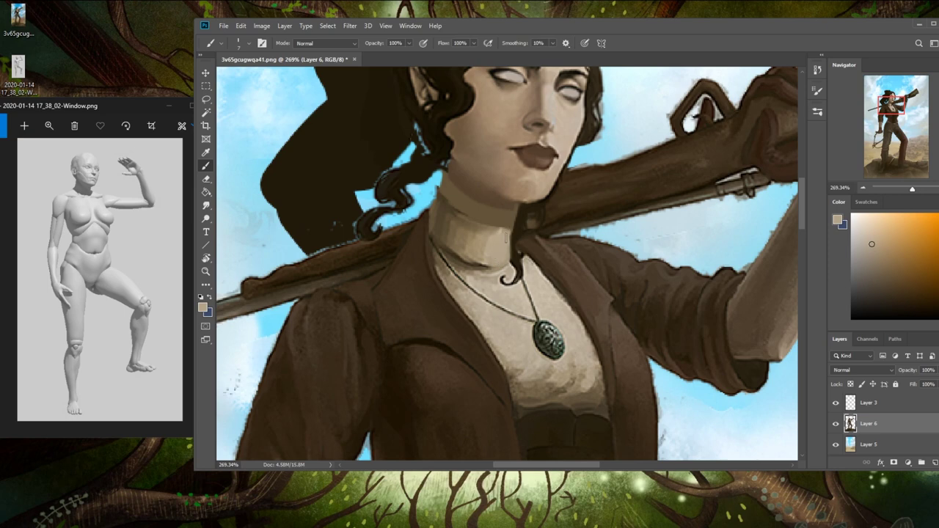
- Erase the ragged edges around the neck and the hair curl behind it on Layer 6 with the Eraser
{"action": "key", "text": "e"}
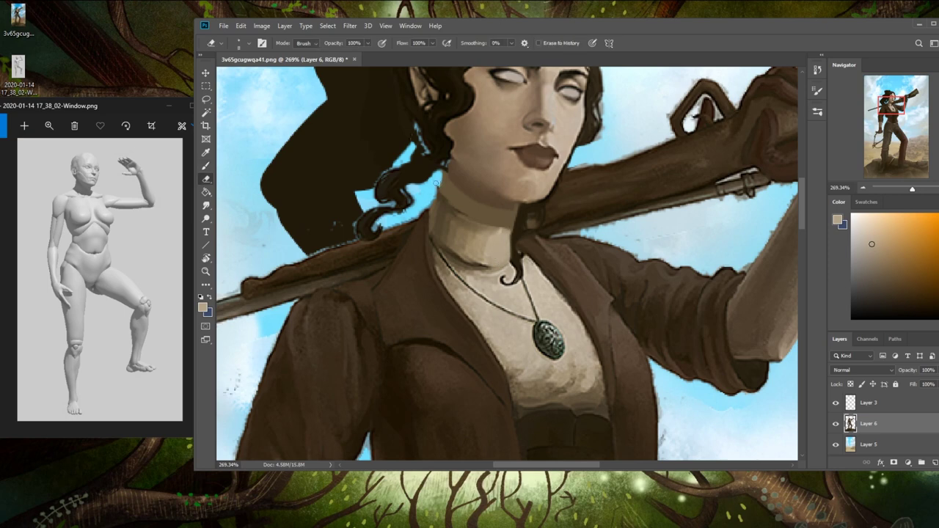
{"action": "left_click_drag", "start_coordinate": [437, 182], "coordinate": [432, 200]}
{"action": "left_click_drag", "start_coordinate": [378, 209], "coordinate": [394, 199]}
{"action": "key", "text": "ctrl+0"}
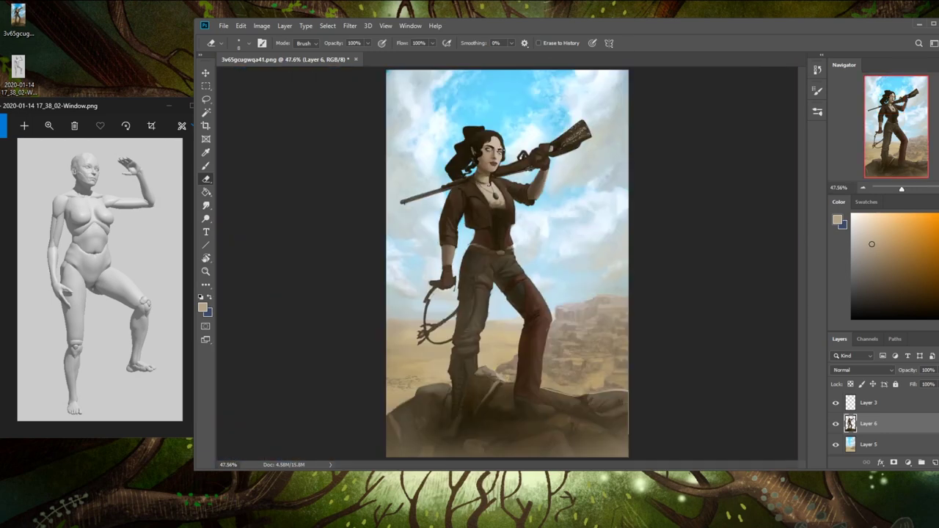
{"action": "key", "text": "b"}
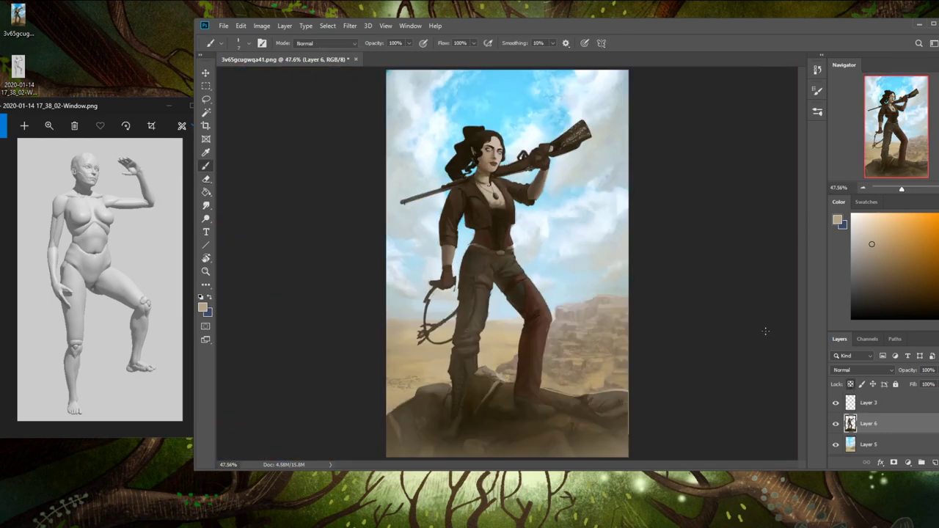
{"action": "key", "text": "z"}
{"action": "left_click_drag", "start_coordinate": [471, 143], "coordinate": [536, 218]}
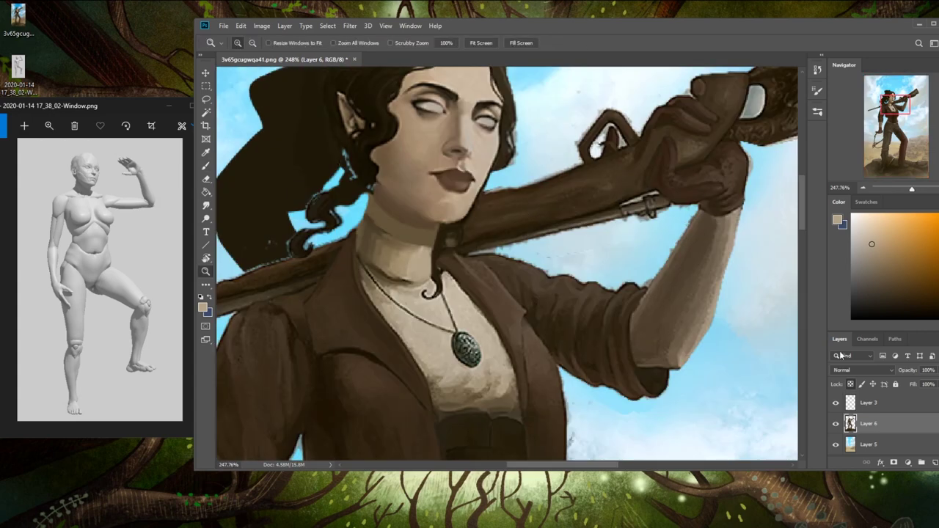
{"action": "key", "text": "e"}
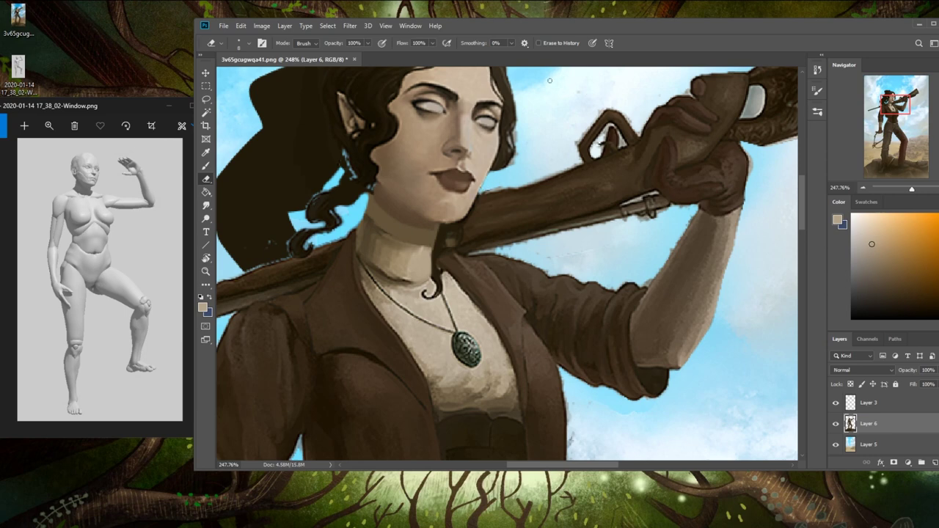
{"action": "key", "text": "b"}
{"action": "left_click", "coordinate": [432, 86], "text": "alt"}
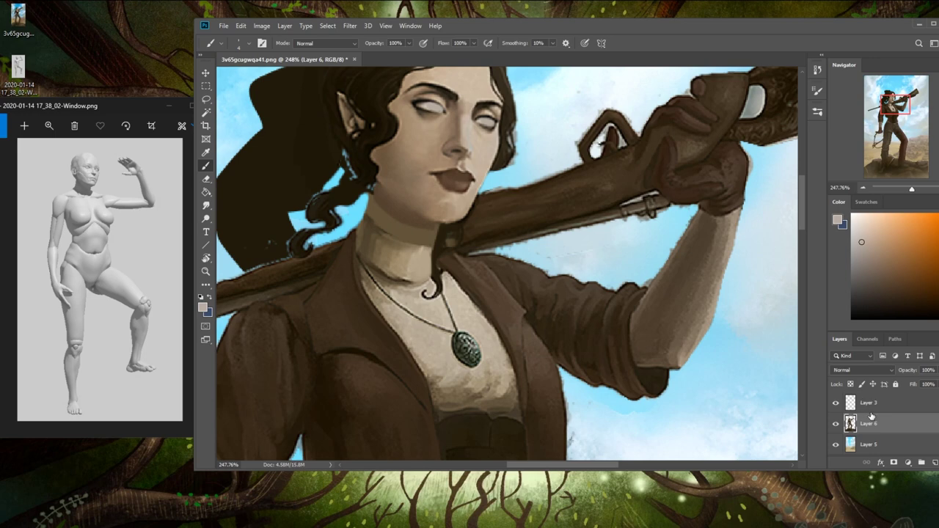
{"action": "key", "text": "ctrl+0"}
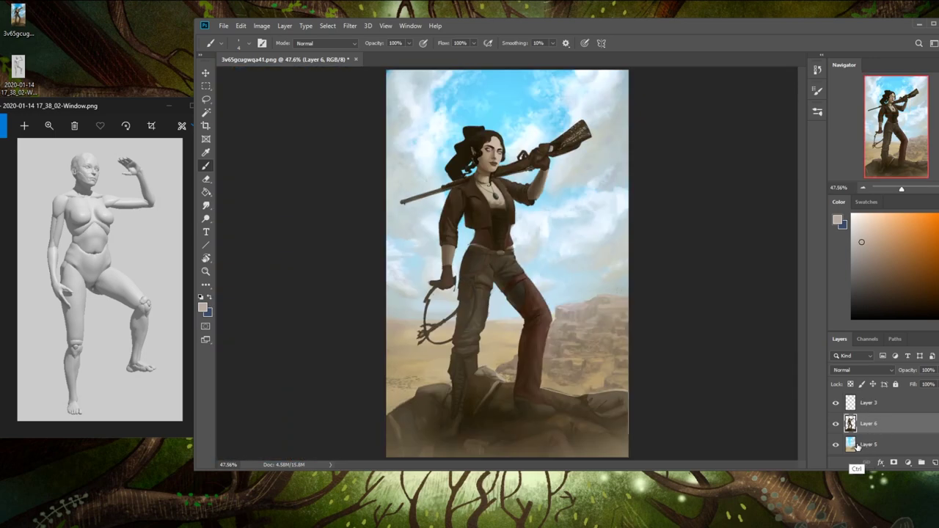
- Paint dark irises into both blank eyes on Layer 6 with sampled near-black, redoing unsatisfactory strokes
{"action": "key", "text": "ctrl+plus"}
{"action": "left_click_drag", "start_coordinate": [455, 117], "coordinate": [534, 197]}
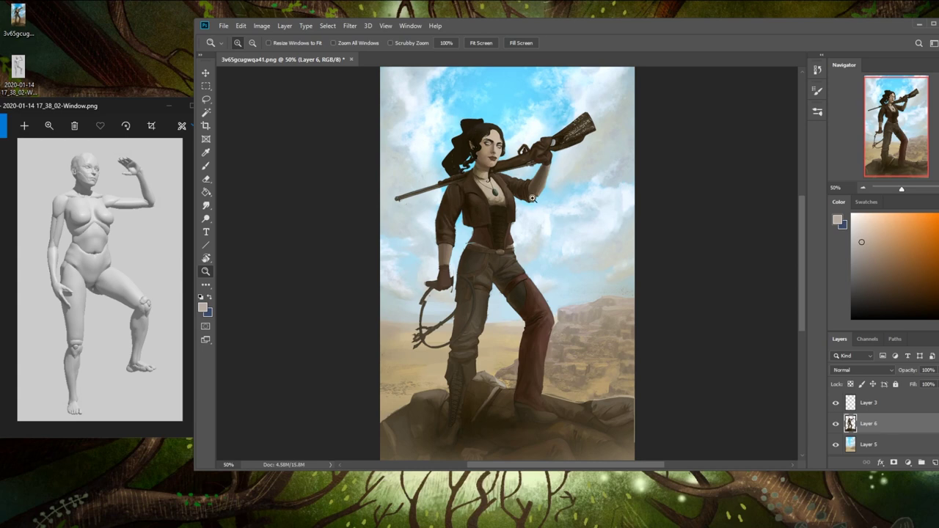
{"action": "key", "text": "b"}
{"action": "left_click", "coordinate": [477, 203], "text": "alt"}
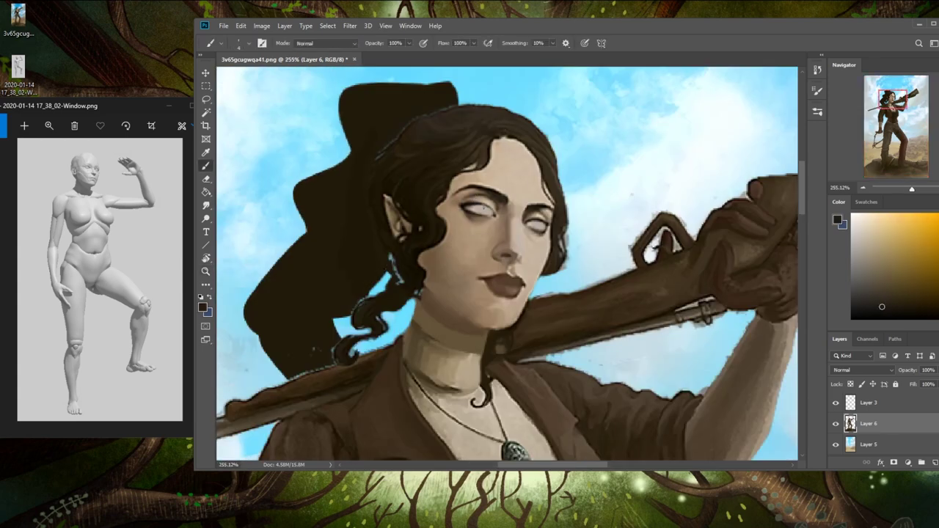
{"action": "key", "text": "ctrl+z"}
{"action": "left_click_drag", "start_coordinate": [483, 204], "coordinate": [543, 226]}
{"action": "key", "text": "ctrl+z"}
{"action": "left_click_drag", "start_coordinate": [485, 207], "coordinate": [490, 212]}
{"action": "left_click_drag", "start_coordinate": [484, 206], "coordinate": [490, 210]}
{"action": "left_click", "coordinate": [538, 218]}
- Shade the whites and eyelids of both eyes with sampled brown, dark and skin tones using the 2 px brush
{"action": "left_click", "coordinate": [475, 214], "text": "alt"}
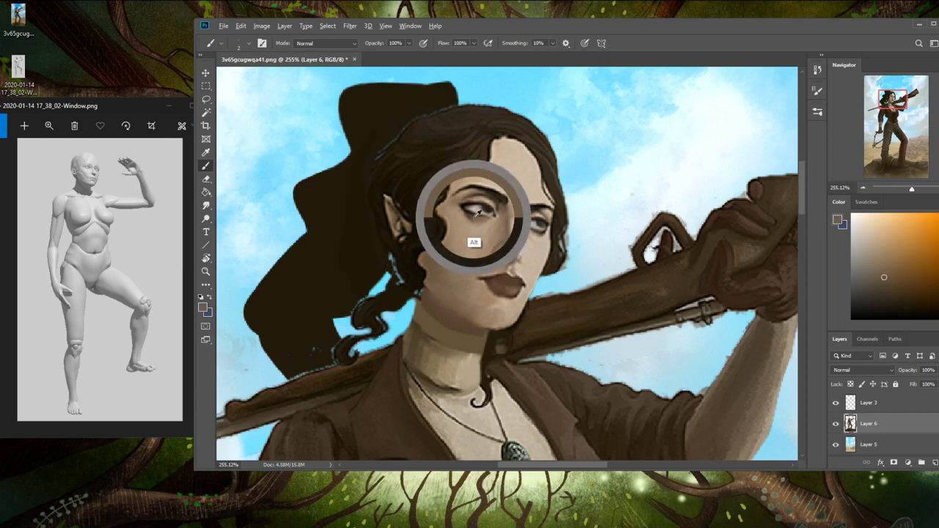
{"action": "left_click", "coordinate": [468, 212], "text": "alt"}
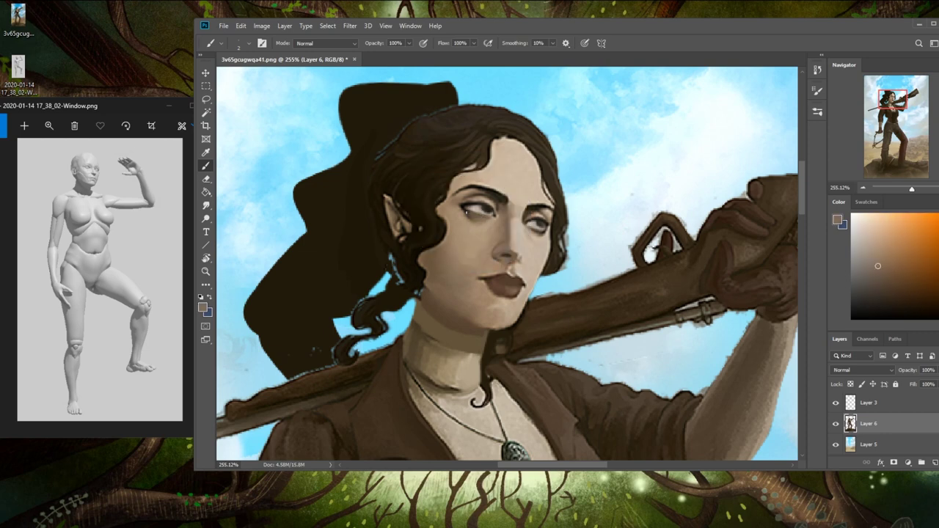
{"action": "left_click", "coordinate": [490, 213], "text": "alt"}
{"action": "left_click_drag", "start_coordinate": [490, 213], "coordinate": [468, 211]}
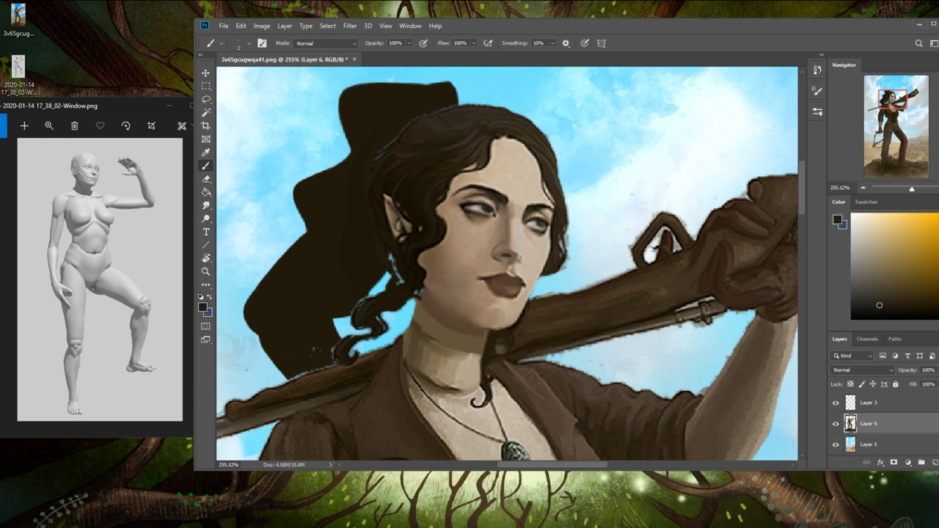
{"action": "left_click", "coordinate": [540, 255], "text": "alt"}
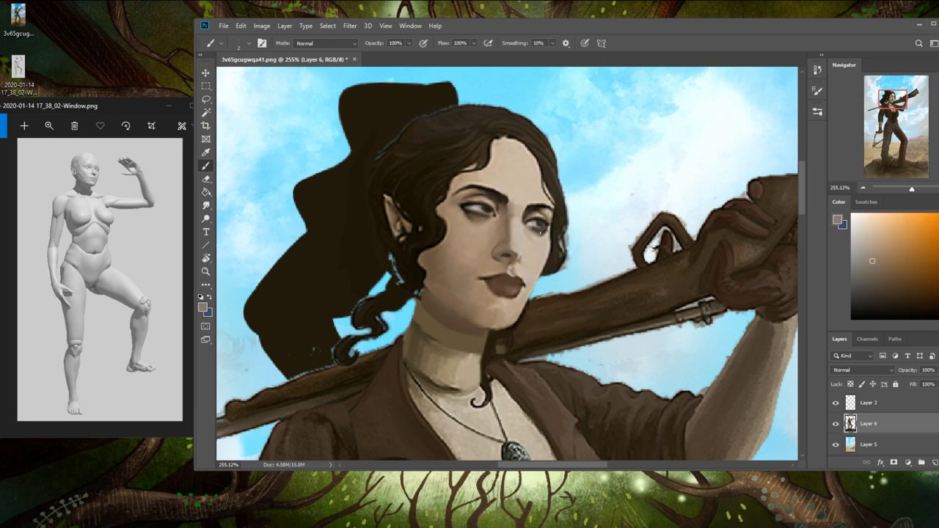
{"action": "left_click", "coordinate": [543, 218], "text": "alt"}
{"action": "left_click", "coordinate": [477, 232], "text": "alt"}
{"action": "left_click", "coordinate": [477, 234], "text": "alt"}
{"action": "left_click_drag", "start_coordinate": [466, 206], "coordinate": [478, 204]}
{"action": "left_click_drag", "start_coordinate": [528, 221], "coordinate": [536, 219]}
- Strengthen the upper lash lines and irises of both eyes with black using the 2 px brush
{"action": "scroll", "coordinate": [490, 209], "scroll_direction": "up", "scroll_amount": 5}
{"action": "left_click", "coordinate": [620, 252], "text": "alt"}
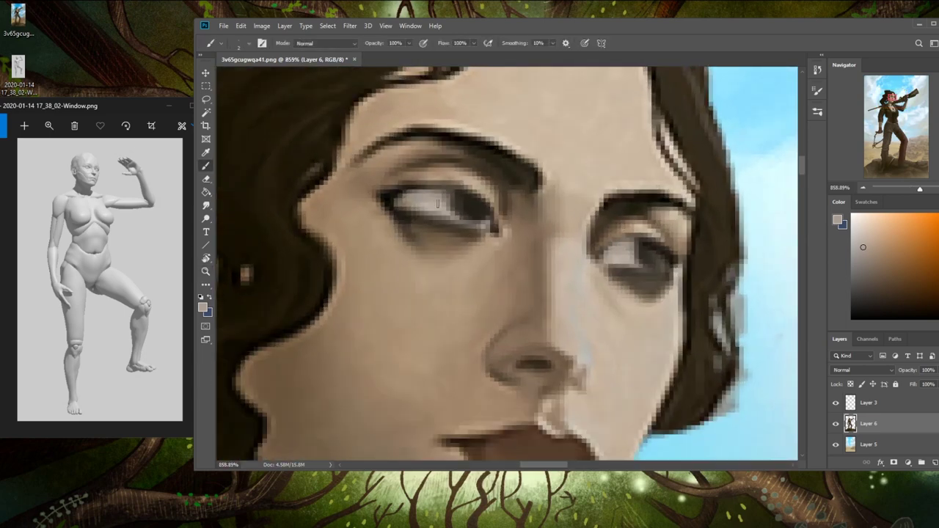
{"action": "left_click", "coordinate": [852, 317]}
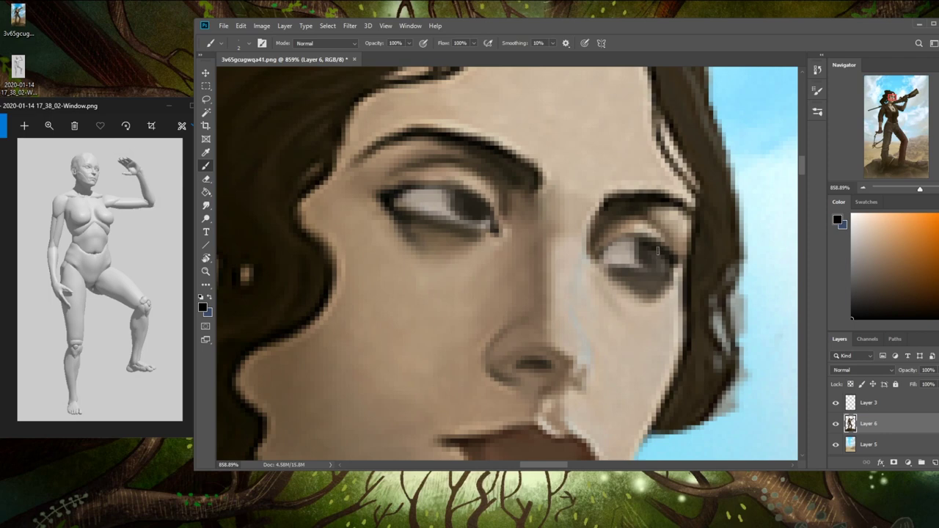
{"action": "left_click_drag", "start_coordinate": [669, 256], "coordinate": [636, 235]}
{"action": "left_click_drag", "start_coordinate": [664, 249], "coordinate": [622, 237]}
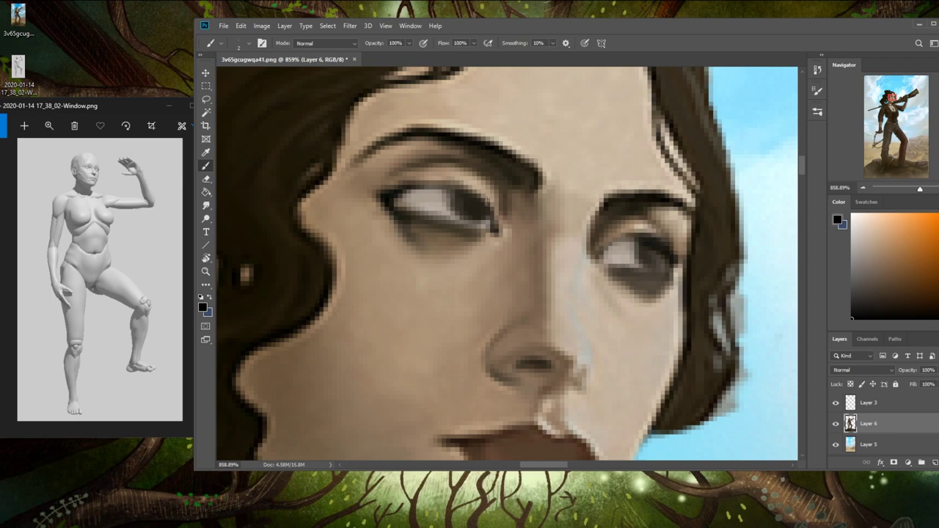
{"action": "mouse_move", "coordinate": [491, 220]}
{"action": "left_mouse_down"}
{"action": "mouse_move", "coordinate": [454, 185]}
{"action": "mouse_move", "coordinate": [407, 190]}
{"action": "left_mouse_up"}
{"action": "mouse_move", "coordinate": [484, 193]}
{"action": "left_mouse_down"}
{"action": "mouse_move", "coordinate": [415, 186]}
{"action": "mouse_move", "coordinate": [498, 209]}
{"action": "left_mouse_up"}
{"action": "left_click_drag", "start_coordinate": [468, 182], "coordinate": [496, 218]}
{"action": "mouse_move", "coordinate": [642, 236]}
{"action": "left_mouse_down"}
{"action": "mouse_move", "coordinate": [619, 237]}
{"action": "mouse_move", "coordinate": [654, 239]}
{"action": "mouse_move", "coordinate": [607, 248]}
{"action": "left_mouse_up"}
{"action": "key", "text": "ctrl+0"}
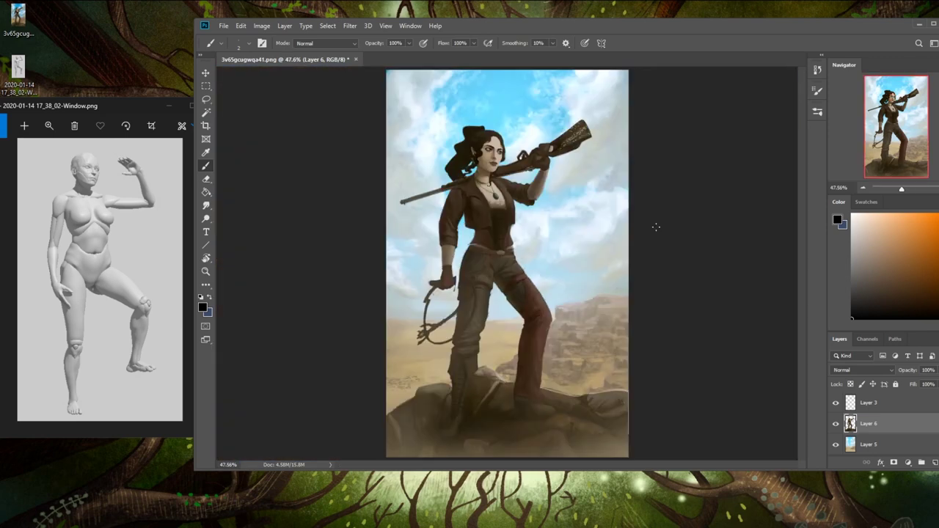
- Touch up the eyelid and brow area of the near eye with sampled skin and dark tones
{"action": "key", "text": "z"}
{"action": "left_click_drag", "start_coordinate": [454, 123], "coordinate": [537, 224]}
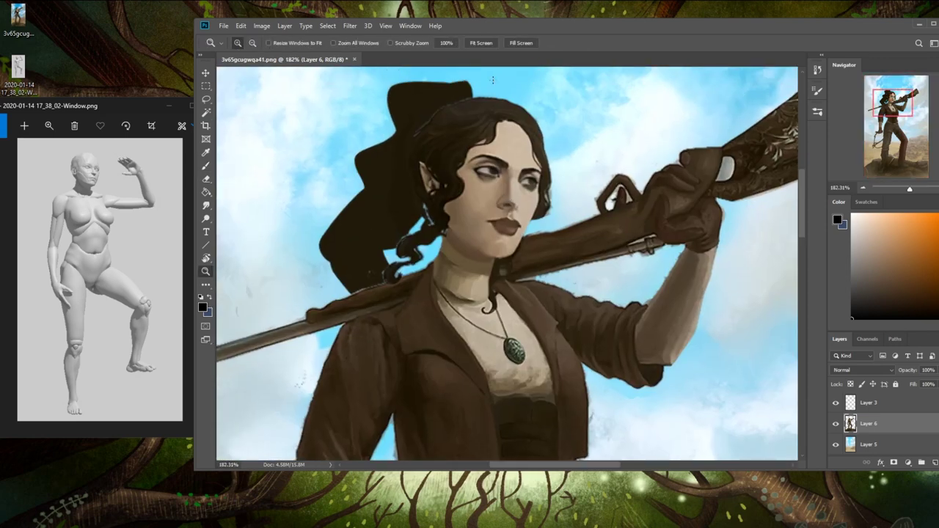
{"action": "key", "text": "b"}
{"action": "left_click", "coordinate": [489, 163], "text": "alt"}
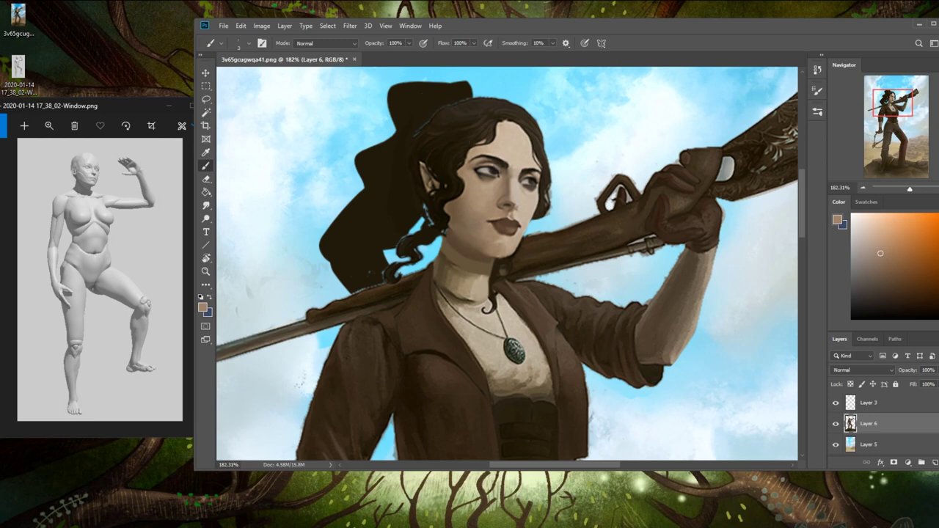
{"action": "left_click", "coordinate": [500, 160], "text": "alt"}
- Refine the far eye's white with a sampled light grey using the 2 px brush
{"action": "key", "text": "ctrl+1"}
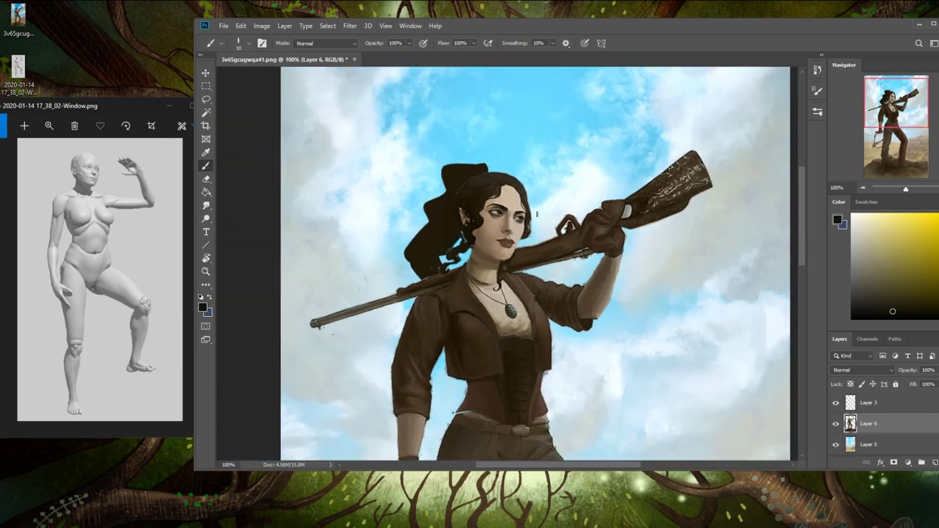
{"action": "left_click_drag", "start_coordinate": [515, 215], "coordinate": [523, 212]}
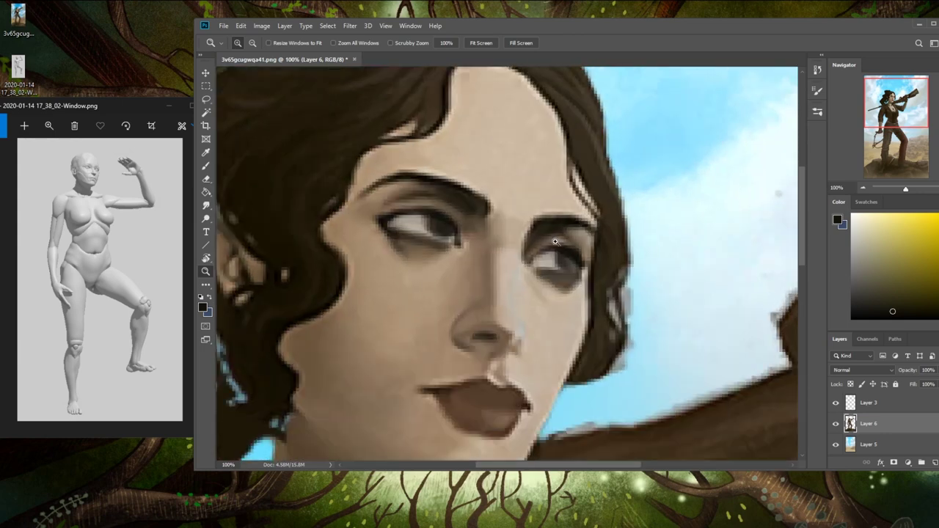
{"action": "scroll", "coordinate": [519, 213], "scroll_direction": "up", "scroll_amount": 5}
{"action": "left_click", "coordinate": [555, 278], "text": "alt"}
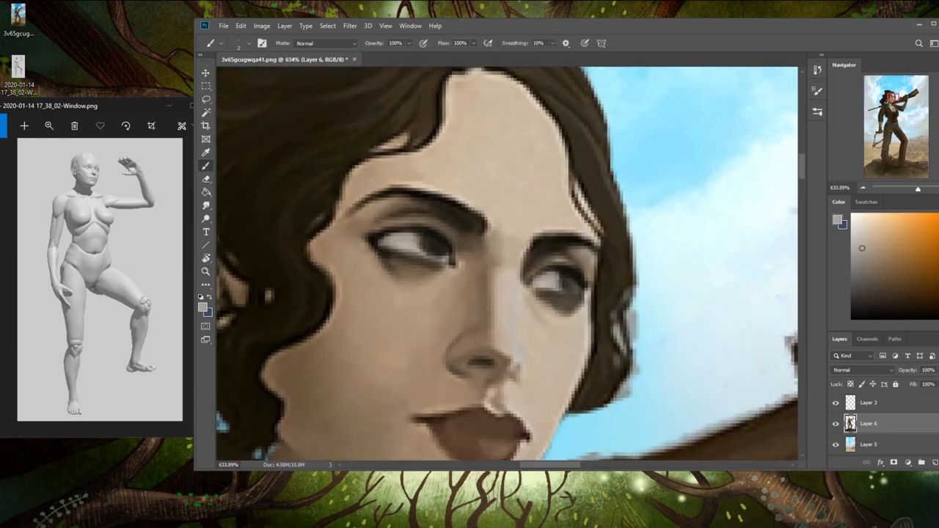
{"action": "scroll", "coordinate": [555, 304], "scroll_direction": "down", "scroll_amount": 4}
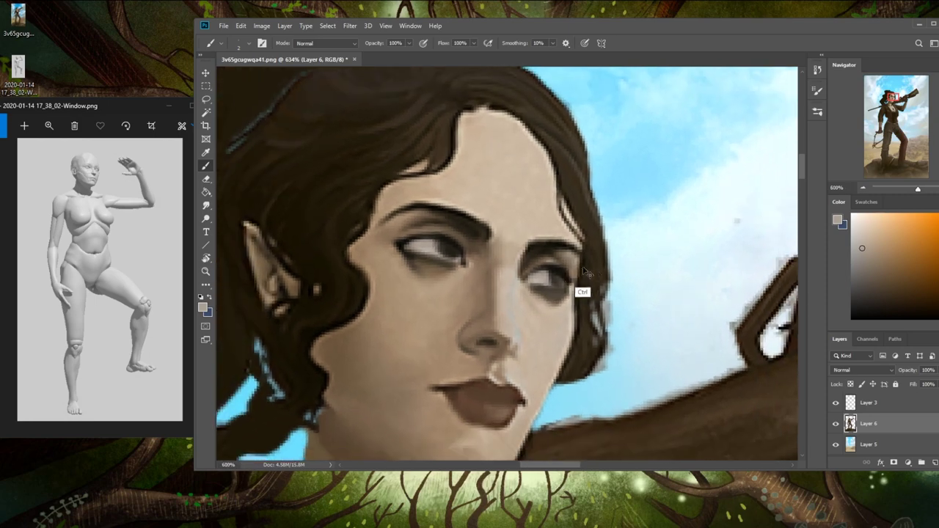
- Darken the far eye's iris with sampled near-black and soften the skin under it with a sampled skin tone
{"action": "scroll", "coordinate": [585, 277], "scroll_direction": "down", "scroll_amount": 3}
{"action": "scroll", "coordinate": [560, 256], "scroll_direction": "up", "scroll_amount": 4}
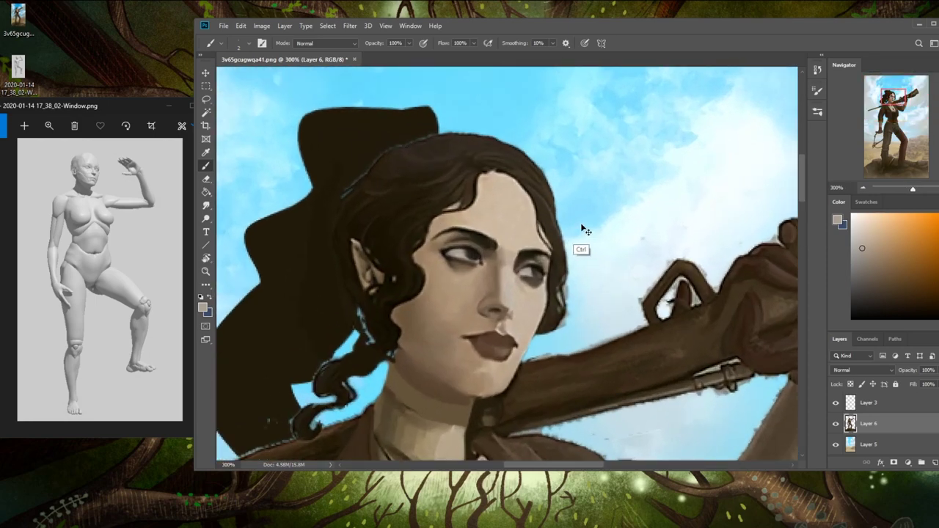
{"action": "left_click", "coordinate": [539, 270], "text": "alt"}
{"action": "left_click_drag", "start_coordinate": [537, 276], "coordinate": [532, 272]}
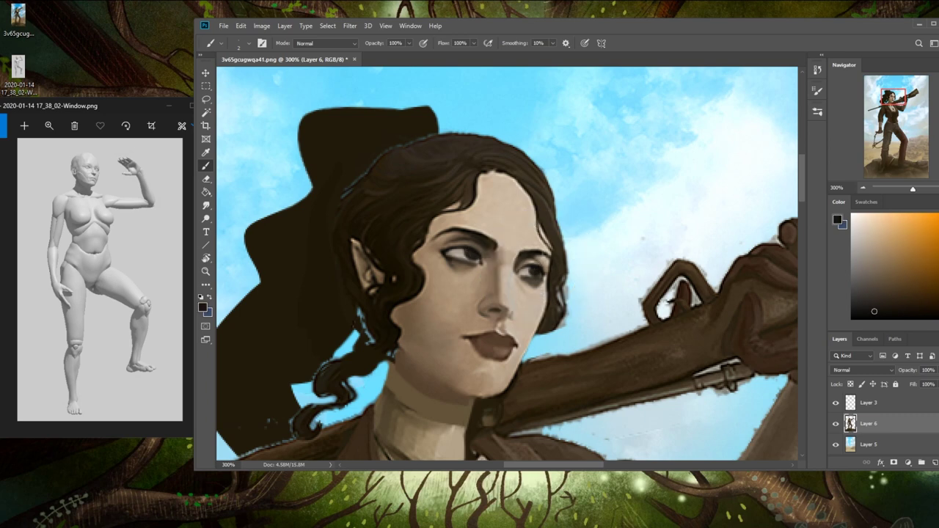
{"action": "left_click", "coordinate": [534, 254], "text": "alt"}
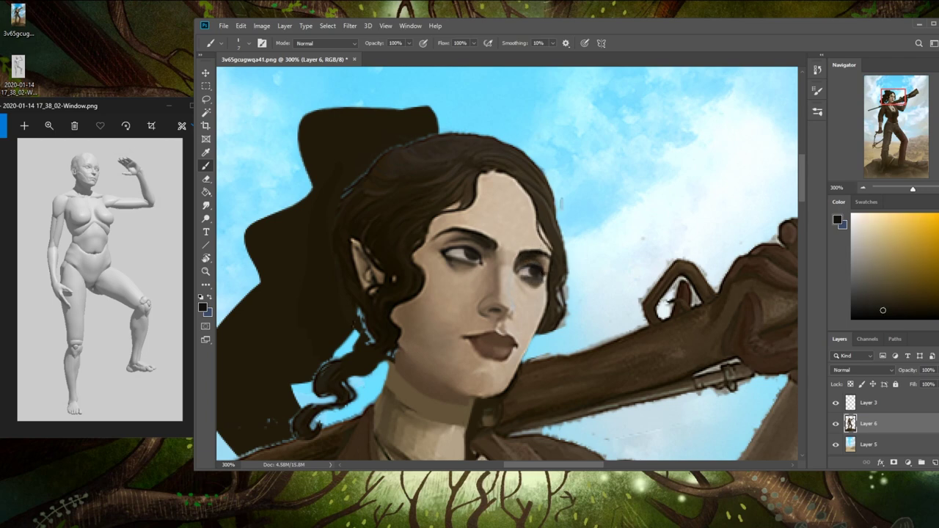
{"action": "left_click", "coordinate": [532, 309], "text": "alt"}
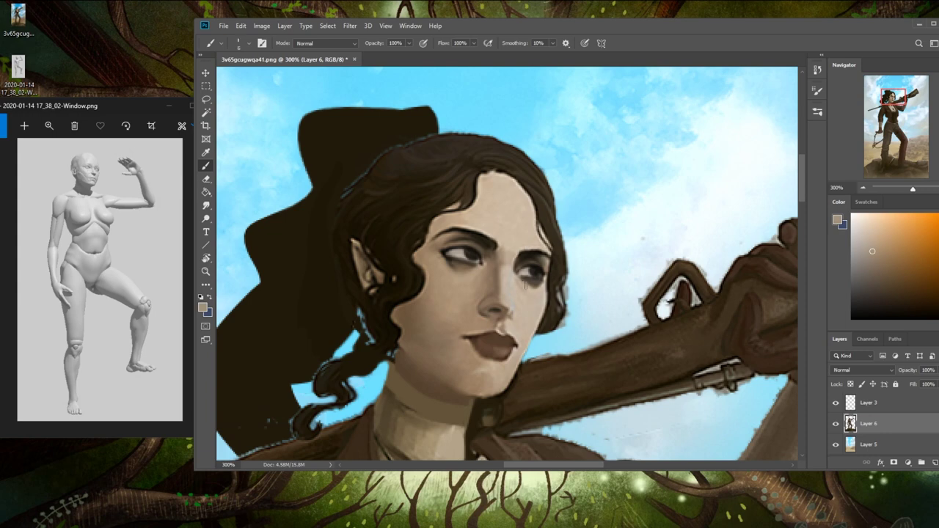
{"action": "left_click_drag", "start_coordinate": [519, 275], "coordinate": [532, 289]}
{"action": "left_click", "coordinate": [535, 270], "text": "alt"}
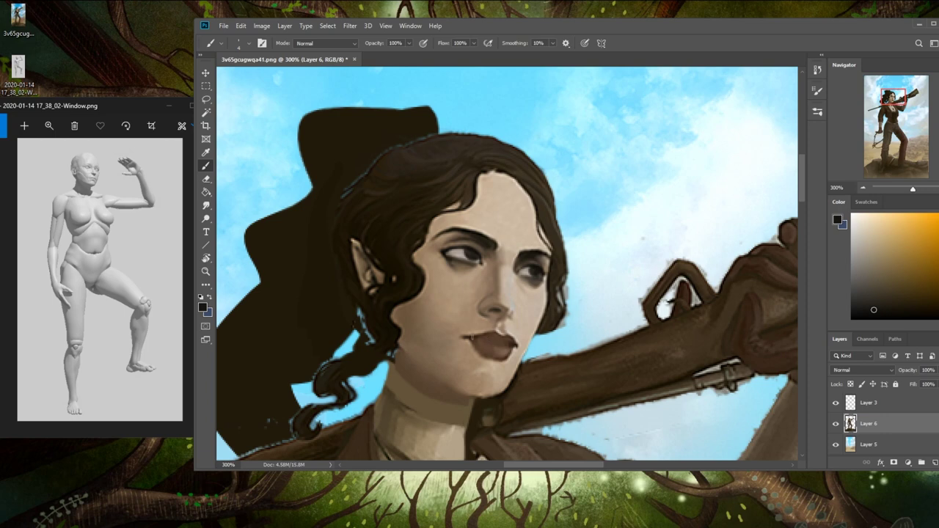
- Soften the shading of the lower face with the Smudge tool at 18% strength
{"action": "left_click", "coordinate": [206, 205]}
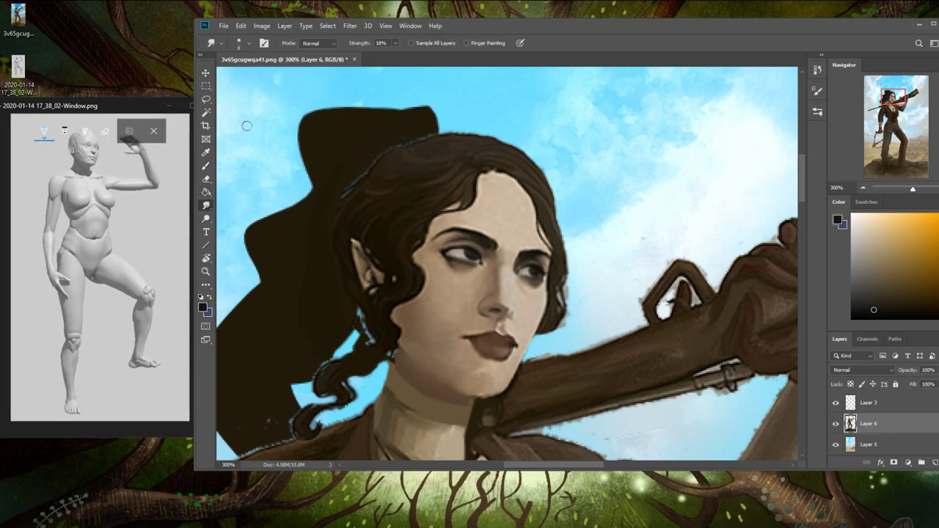
{"action": "left_click", "coordinate": [153, 131]}
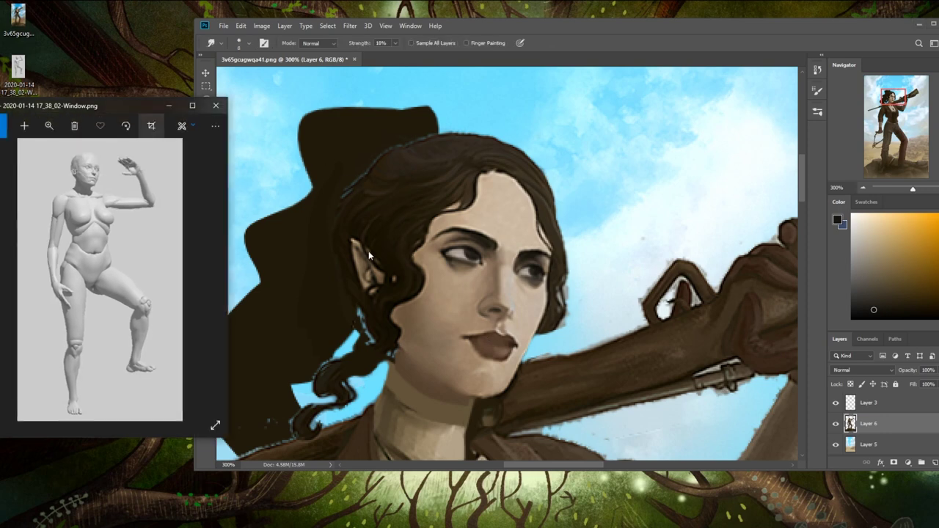
{"action": "left_click", "coordinate": [458, 338]}
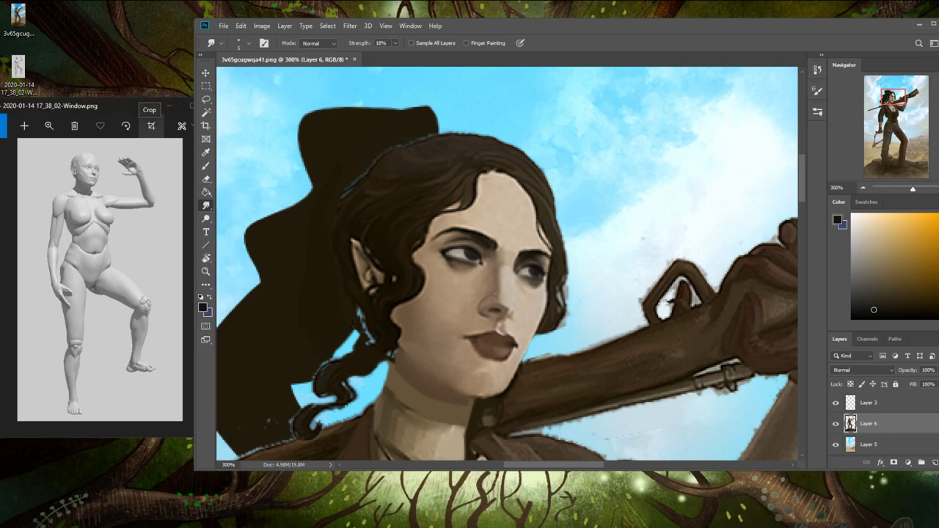
{"action": "key", "text": "ctrl+minus"}
{"action": "key", "text": "ctrl+minus"}
{"action": "key", "text": "ctrl+minus"}
{"action": "key", "text": "ctrl+minus"}
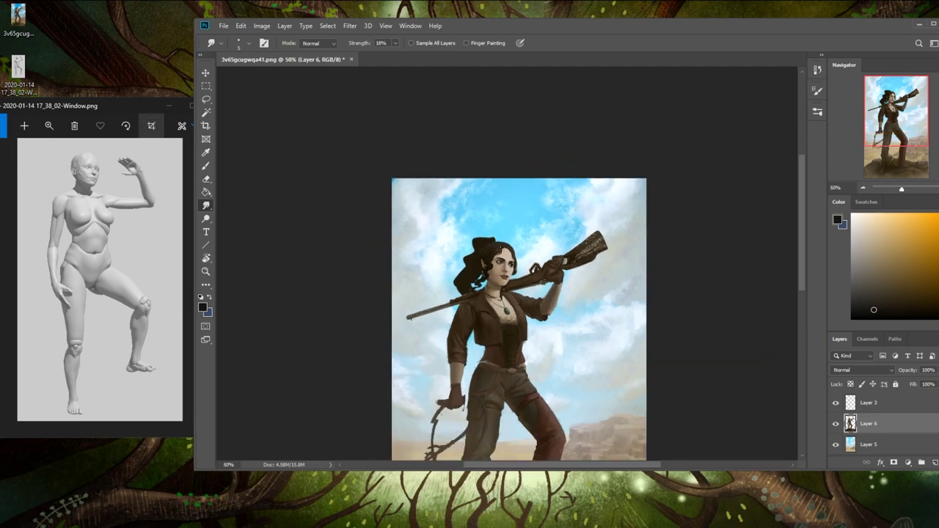
- Lasso the far eye onto its own layer, nudge it slightly upward and merge it back into Layer 6
{"action": "key", "text": "ctrl+plus"}
{"action": "key", "text": "ctrl+plus"}
{"action": "key", "text": "ctrl+plus"}
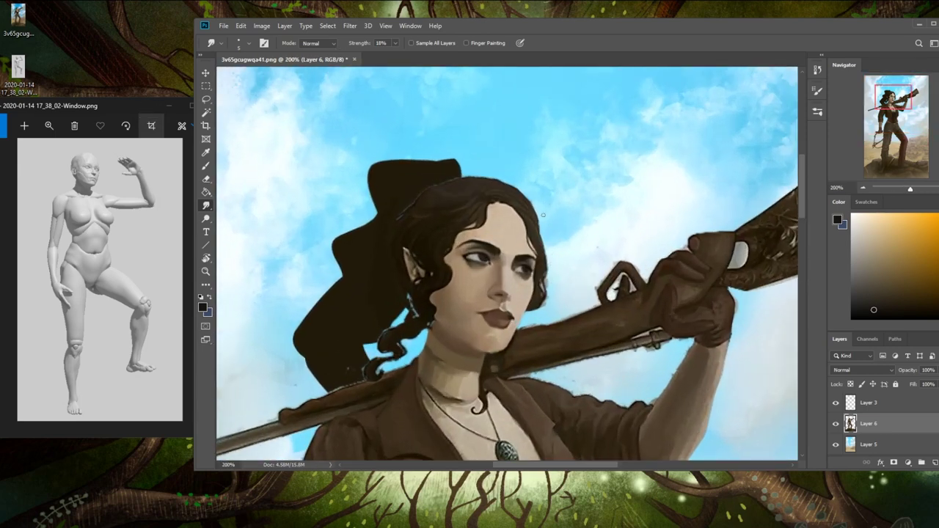
{"action": "key", "text": "l"}
{"action": "mouse_move", "coordinate": [538, 261]}
{"action": "left_mouse_down"}
{"action": "mouse_move", "coordinate": [506, 261]}
{"action": "mouse_move", "coordinate": [513, 279]}
{"action": "mouse_move", "coordinate": [533, 283]}
{"action": "mouse_move", "coordinate": [527, 249]}
{"action": "left_mouse_up"}
{"action": "key", "text": "ctrl+j"}
{"action": "key", "text": "v"}
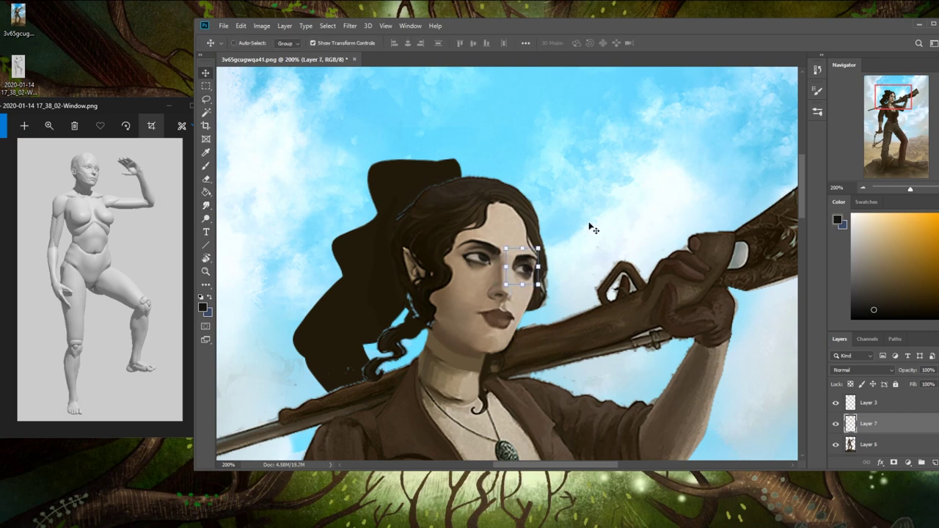
{"action": "key", "text": "Up"}
{"action": "key", "text": "ctrl+0"}
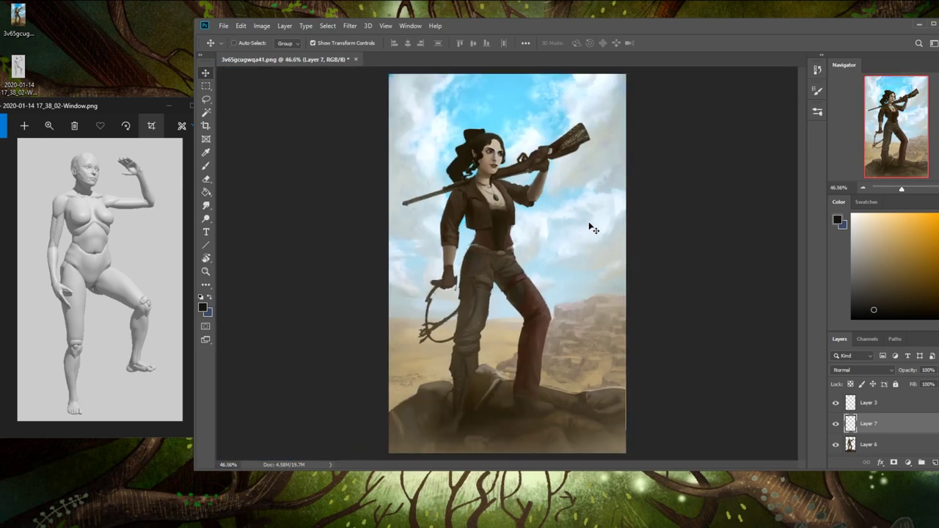
{"action": "key", "text": "z"}
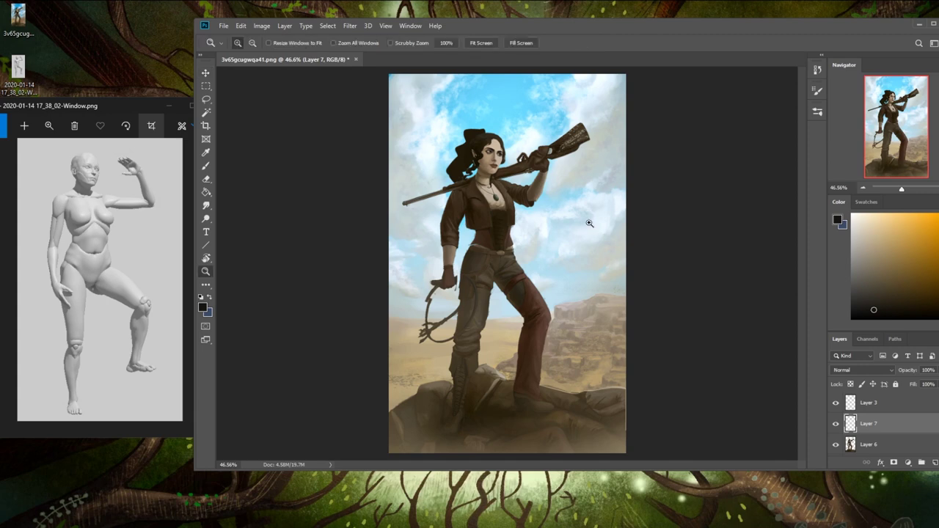
{"action": "key", "text": "ctrl+e"}
- Step back in the history to the far eye's lasso selection, put it on a new layer again and merge it down
{"action": "left_click_drag", "start_coordinate": [470, 139], "coordinate": [529, 187]}
{"action": "key", "text": "b"}
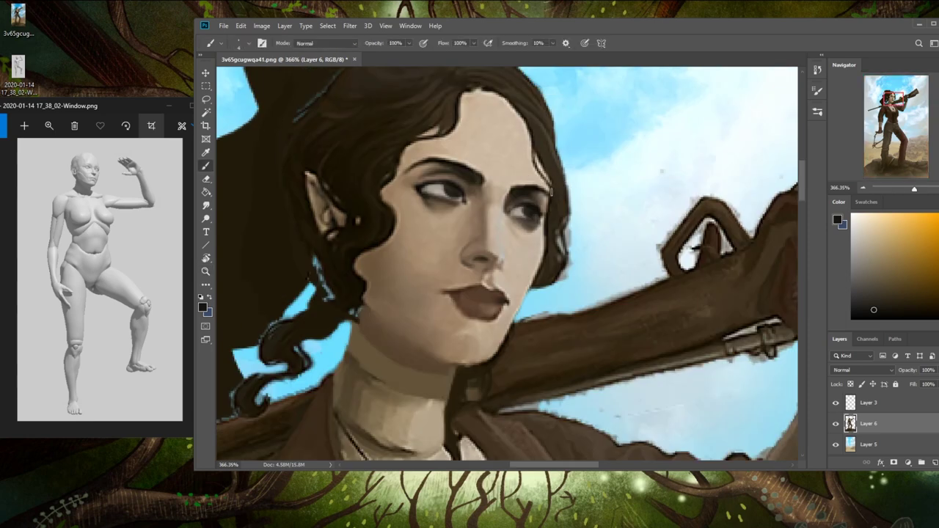
{"action": "left_click", "coordinate": [817, 70]}
{"action": "left_click", "coordinate": [737, 290]}
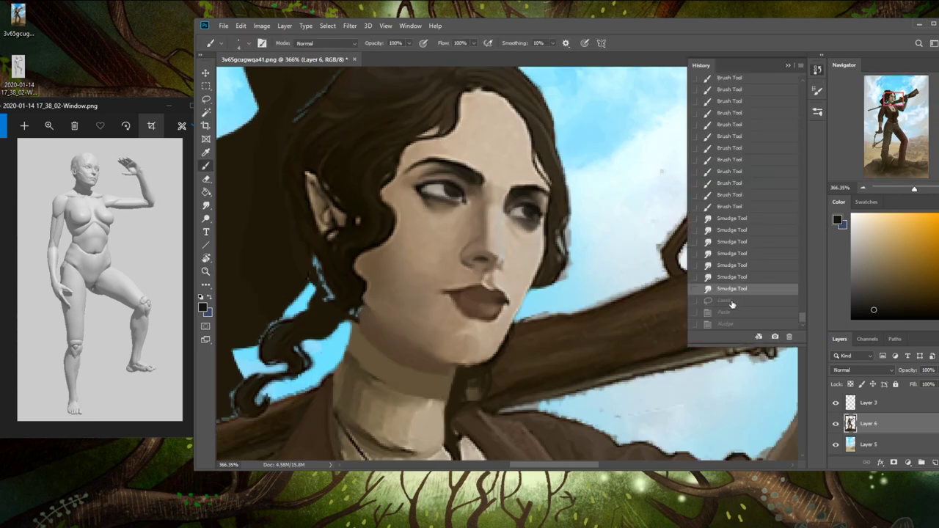
{"action": "left_click", "coordinate": [738, 301]}
{"action": "left_click", "coordinate": [788, 65]}
{"action": "key", "text": "v"}
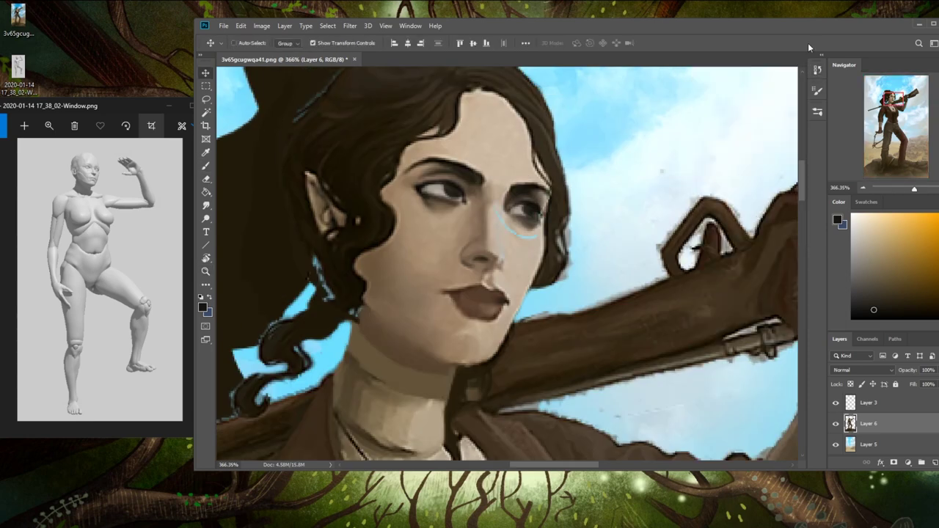
{"action": "key", "text": "ctrl+z"}
{"action": "key", "text": "ctrl+shift+alt+n"}
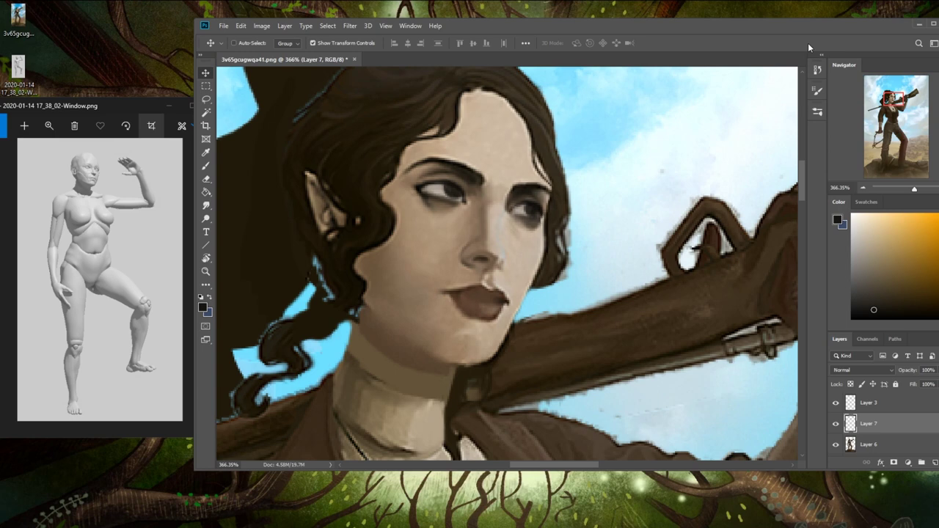
{"action": "key", "text": "ctrl+0"}
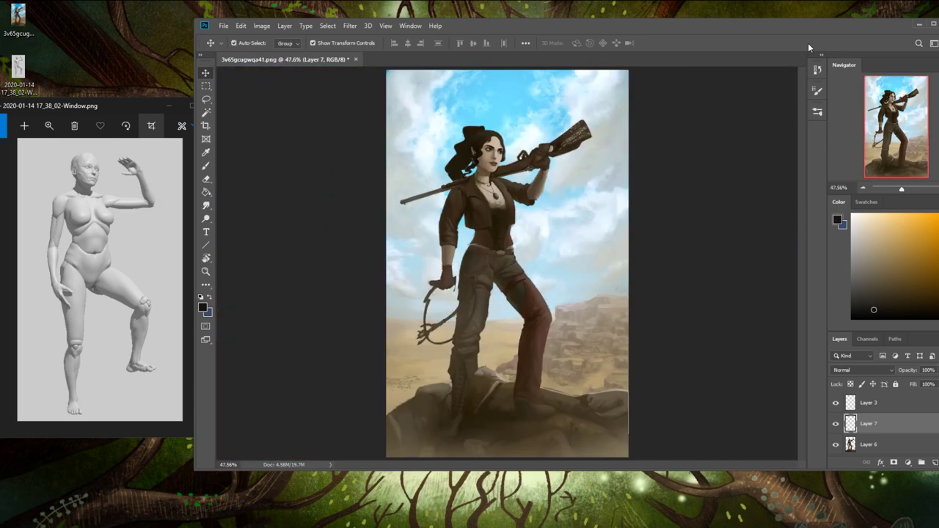
{"action": "key", "text": "ctrl+e"}
- Lasso the near eyebrow and copy it to a new layer
{"action": "key", "text": "z"}
{"action": "left_click", "coordinate": [487, 141]}
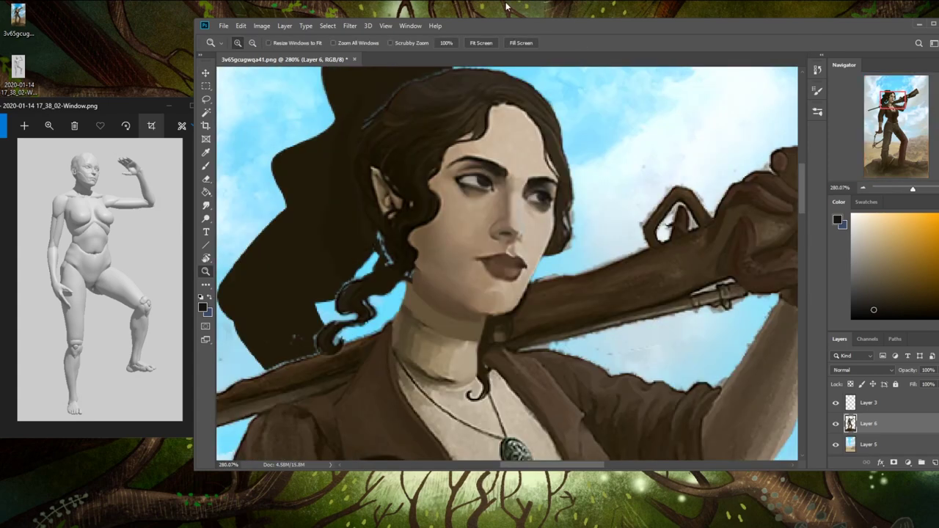
{"action": "key", "text": "l"}
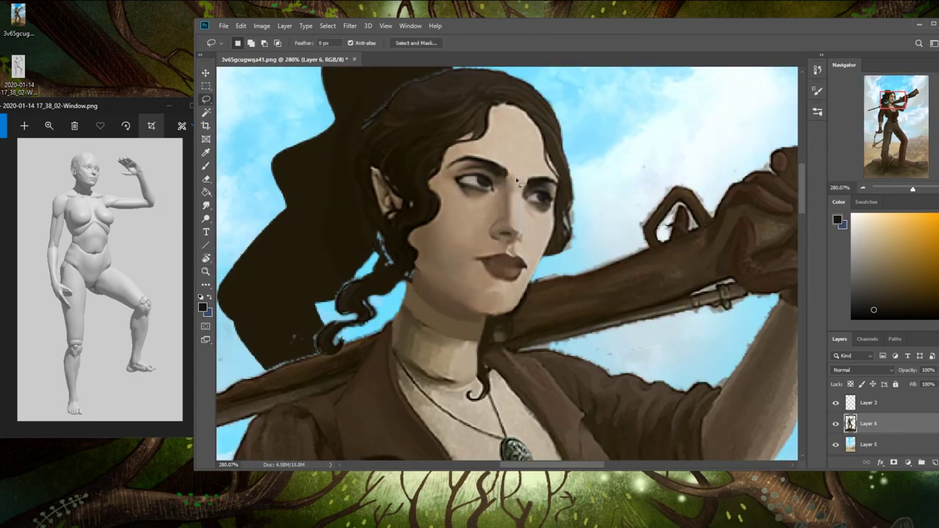
{"action": "mouse_move", "coordinate": [506, 176]}
{"action": "left_mouse_down"}
{"action": "mouse_move", "coordinate": [466, 166]}
{"action": "mouse_move", "coordinate": [443, 177]}
{"action": "mouse_move", "coordinate": [455, 159]}
{"action": "mouse_move", "coordinate": [519, 170]}
{"action": "left_mouse_up"}
{"action": "key", "text": "ctrl+j"}
{"action": "key", "text": "v"}
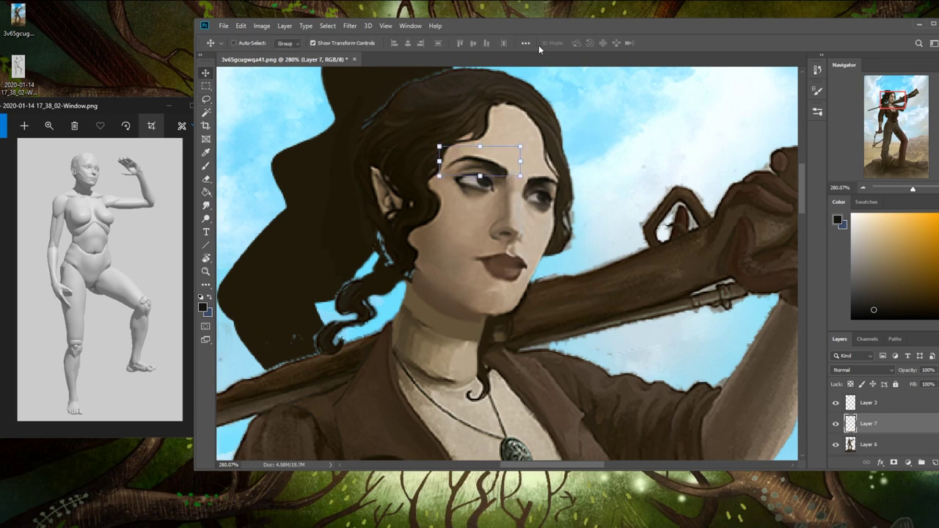
- Nudge the copied near eyebrow slightly up and to the right, and rotate it by 4.67 degrees
{"action": "key", "text": "Right"}
{"action": "key", "text": "Up"}
{"action": "key", "text": "Up"}
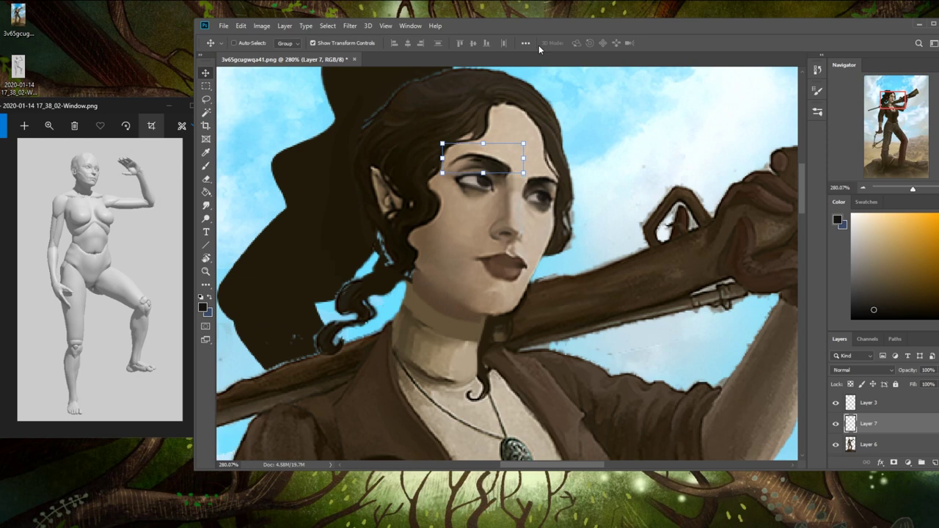
{"action": "key", "text": "Left"}
{"action": "key", "text": "Left"}
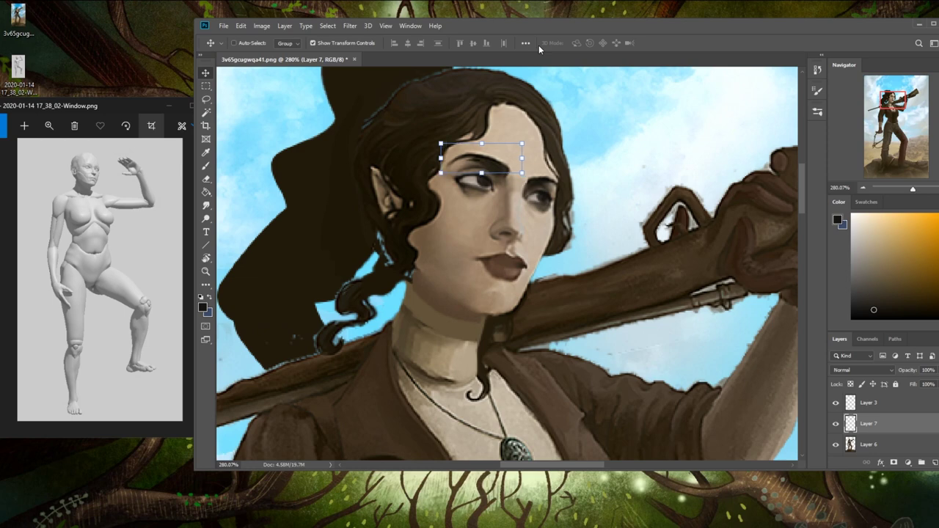
{"action": "key", "text": "Right"}
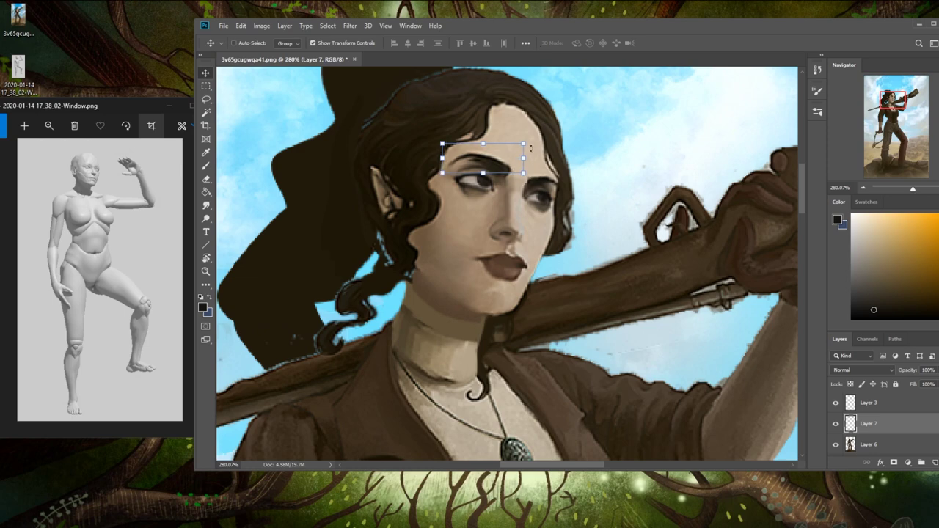
{"action": "left_click_drag", "start_coordinate": [533, 137], "coordinate": [537, 141]}
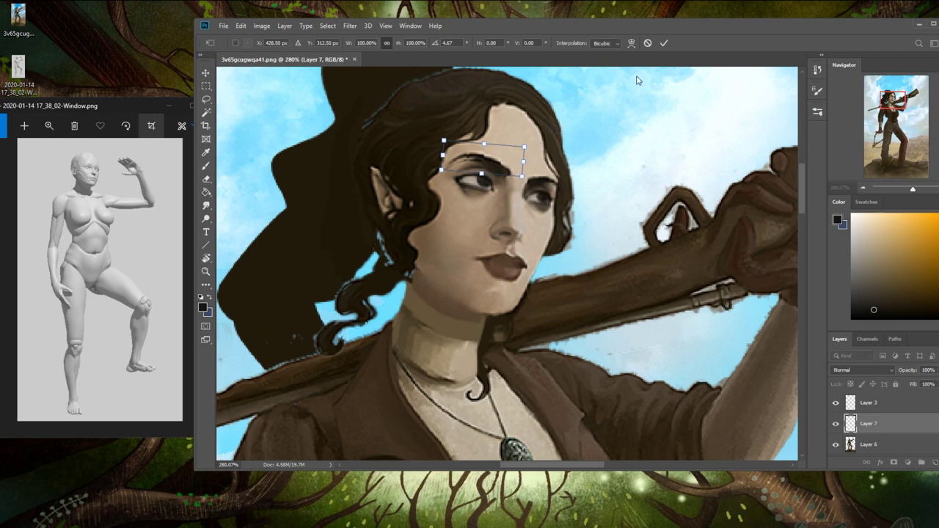
{"action": "left_click", "coordinate": [664, 42]}
- Blend the moved near eyebrow into the face with sampled skin and brown tones, and merge its layer into Layer 6
{"action": "key", "text": "b"}
{"action": "left_click", "coordinate": [459, 163], "text": "alt"}
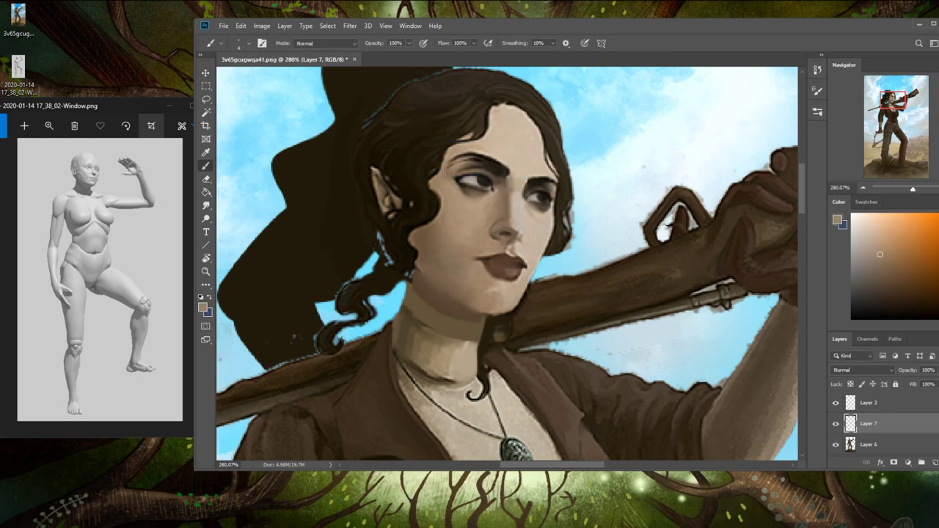
{"action": "left_click", "coordinate": [502, 204], "text": "alt"}
{"action": "left_click", "coordinate": [510, 200], "text": "alt"}
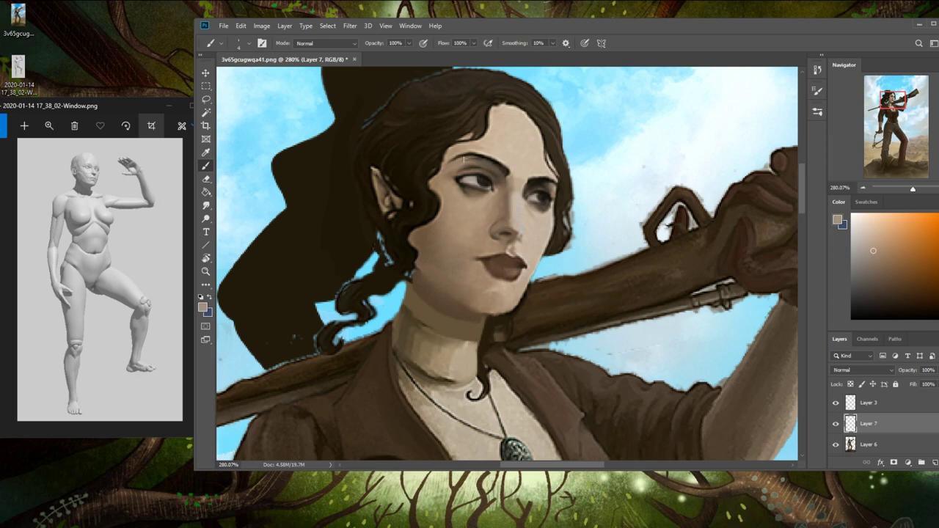
{"action": "left_click", "coordinate": [509, 195], "text": "alt"}
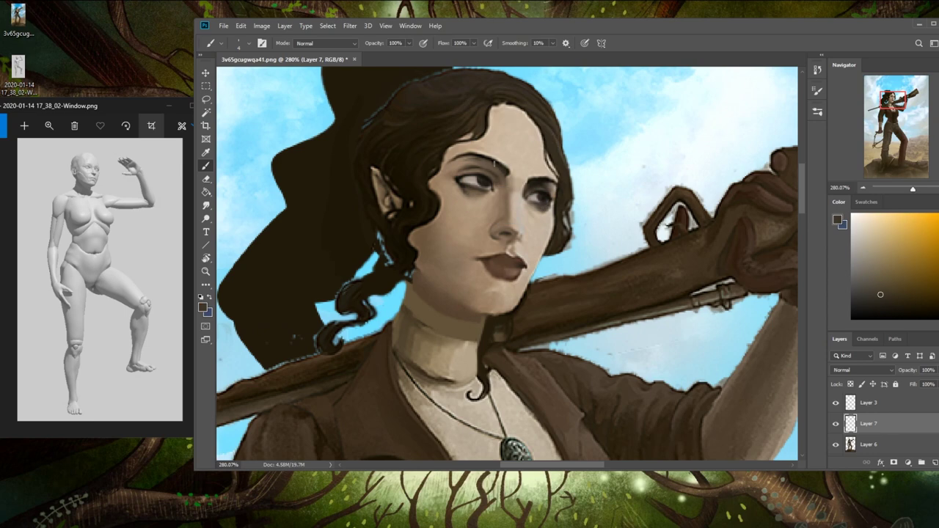
{"action": "left_click", "coordinate": [485, 168], "text": "alt"}
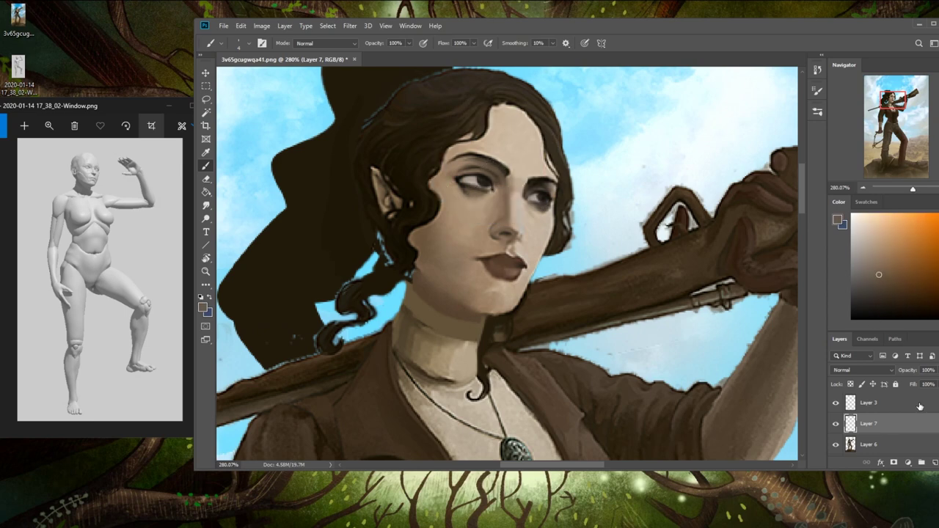
{"action": "right_click", "coordinate": [884, 424]}
{"action": "left_click", "coordinate": [866, 295]}
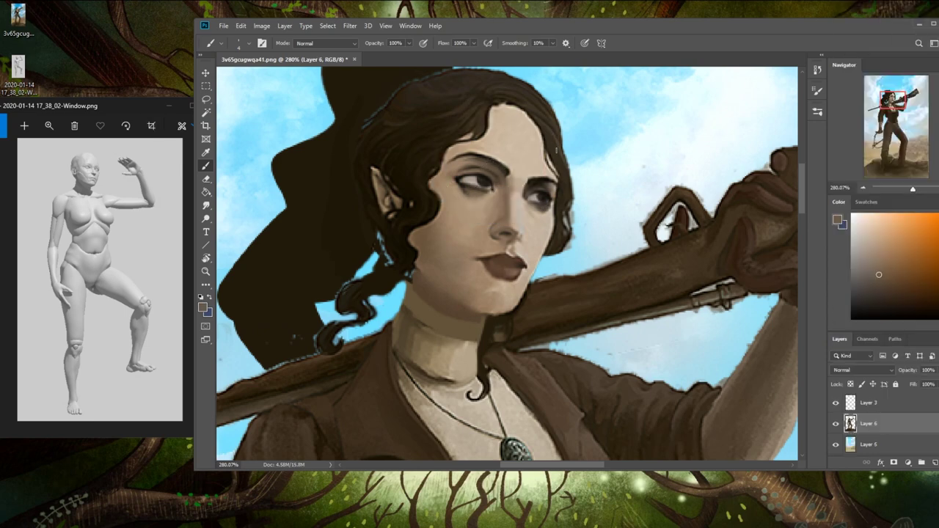
- Darken the near eyebrow with a sampled near-black and touch up around it with a sampled skin tone
{"action": "left_click", "coordinate": [541, 177], "text": "alt"}
{"action": "left_click_drag", "start_coordinate": [469, 155], "coordinate": [497, 166]}
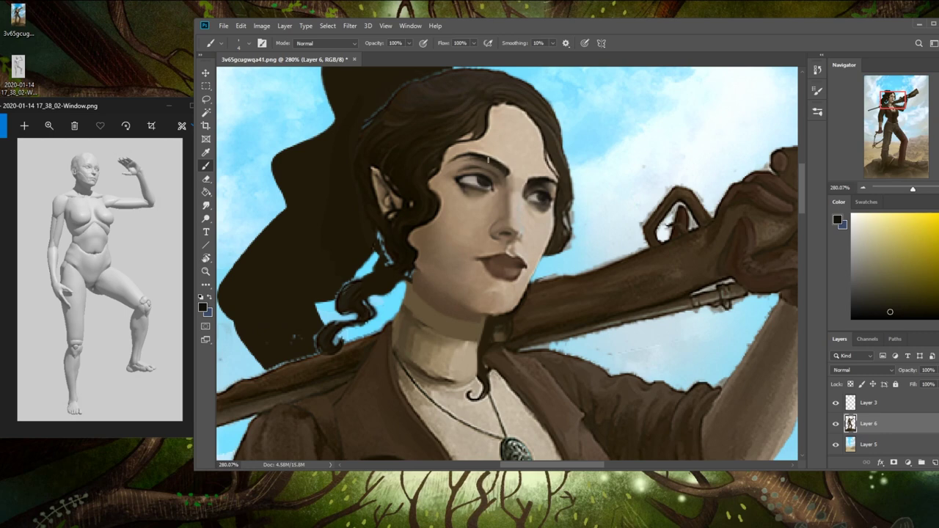
{"action": "left_click", "coordinate": [463, 187], "text": "alt"}
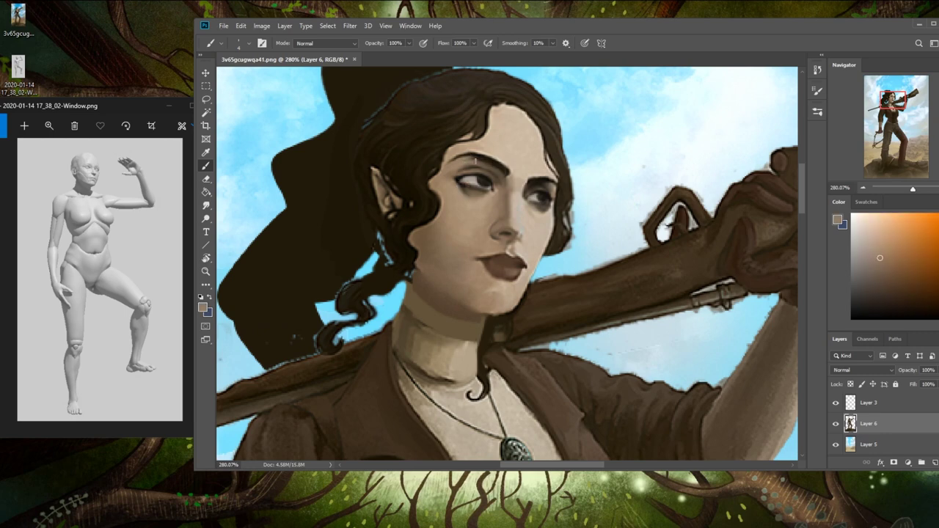
{"action": "left_click", "coordinate": [485, 183], "text": "alt"}
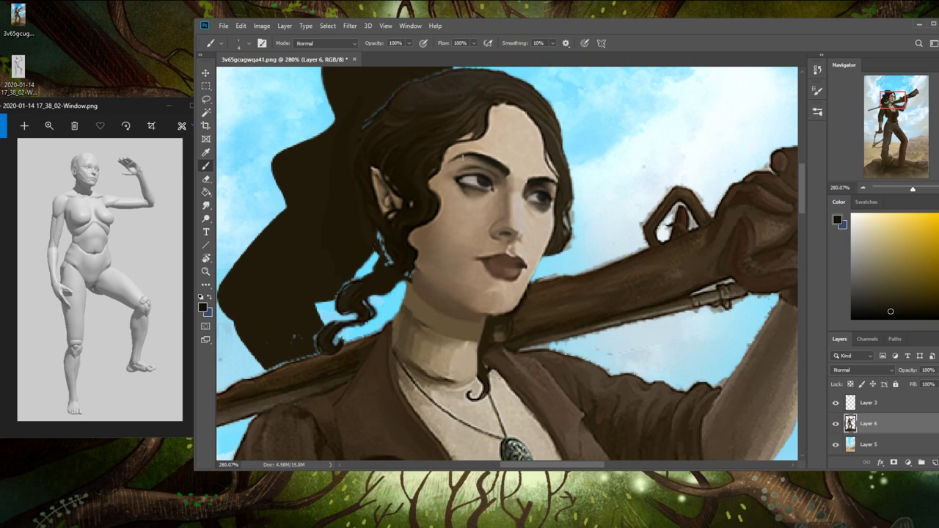
- Reshape the far eyebrow using tones sampled from the far eye and brow, extending its outer end with near-black
{"action": "left_click_drag", "start_coordinate": [537, 181], "coordinate": [541, 179]}
{"action": "left_click", "coordinate": [549, 209], "text": "alt"}
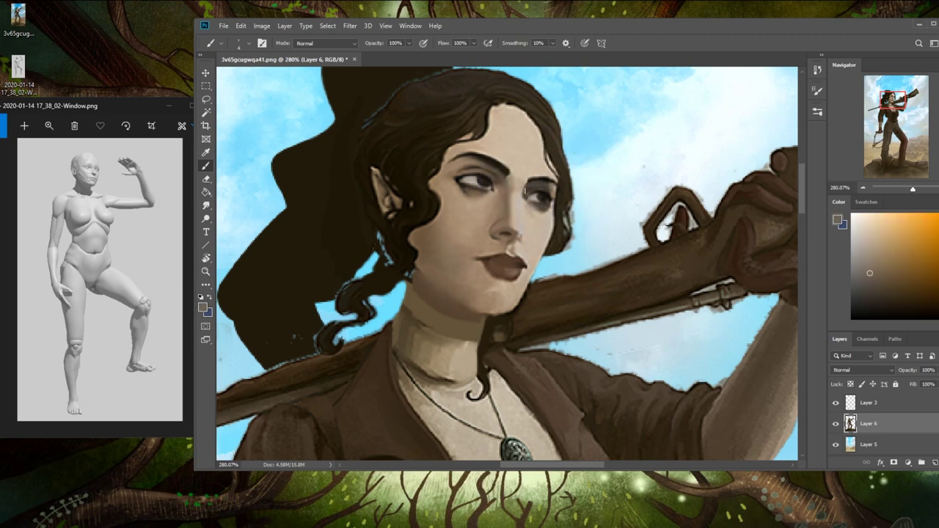
{"action": "left_click", "coordinate": [549, 178], "text": "alt"}
{"action": "mouse_move", "coordinate": [546, 178]}
{"action": "left_mouse_down"}
{"action": "mouse_move", "coordinate": [533, 177]}
{"action": "mouse_move", "coordinate": [554, 180]}
{"action": "left_mouse_up"}
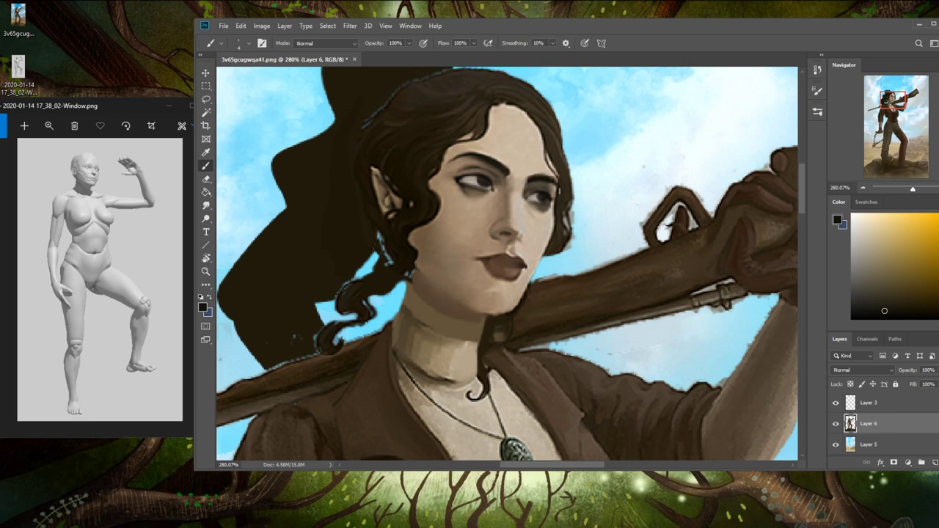
- Clean up the inner ends of the eyebrows and the nose bridge with sampled skin tones
{"action": "left_click", "coordinate": [527, 179], "text": "alt"}
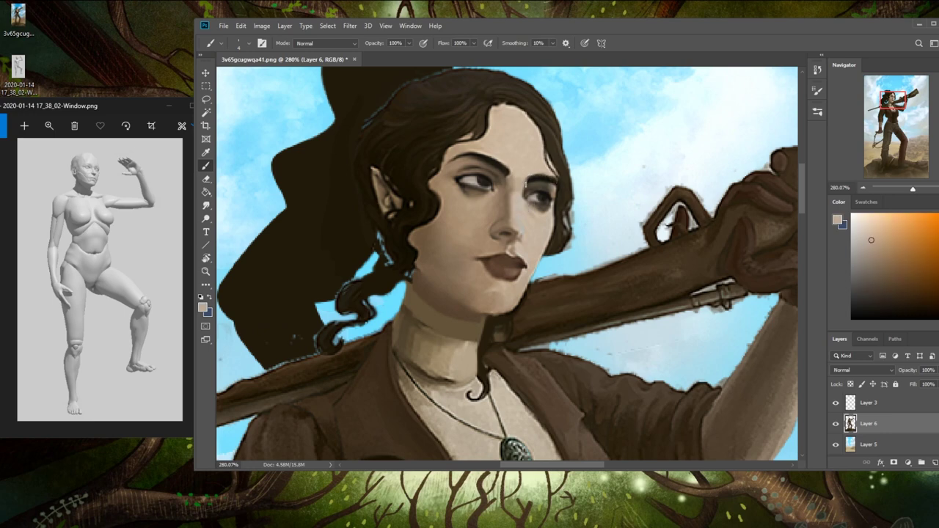
{"action": "left_click", "coordinate": [534, 182], "text": "alt"}
{"action": "left_click", "coordinate": [510, 204], "text": "alt"}
{"action": "left_click", "coordinate": [502, 178], "text": "alt"}
{"action": "left_click", "coordinate": [512, 178], "text": "alt"}
- Sample a dark tone from the near eye area and open the Liquify filter on the figure's Layer 6
{"action": "scroll", "coordinate": [568, 199], "scroll_direction": "down", "scroll_amount": 4}
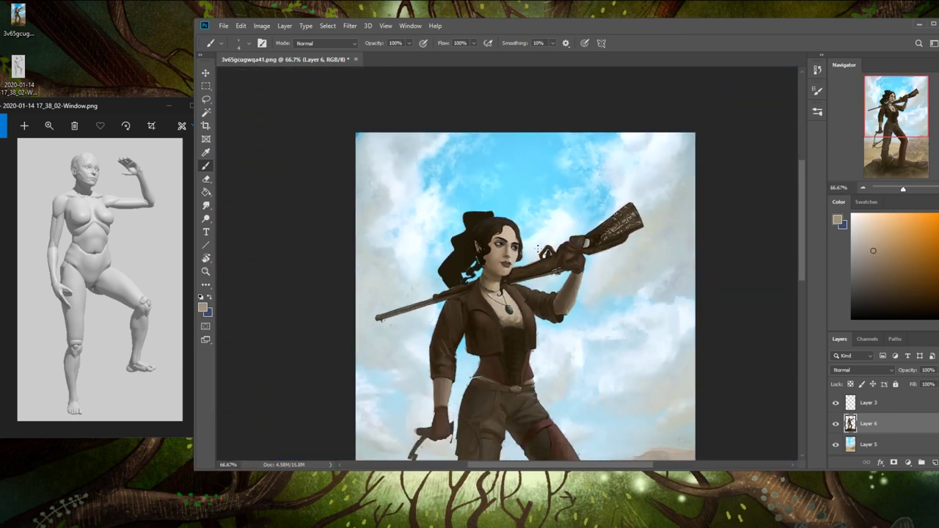
{"action": "left_click_drag", "start_coordinate": [539, 250], "coordinate": [567, 166]}
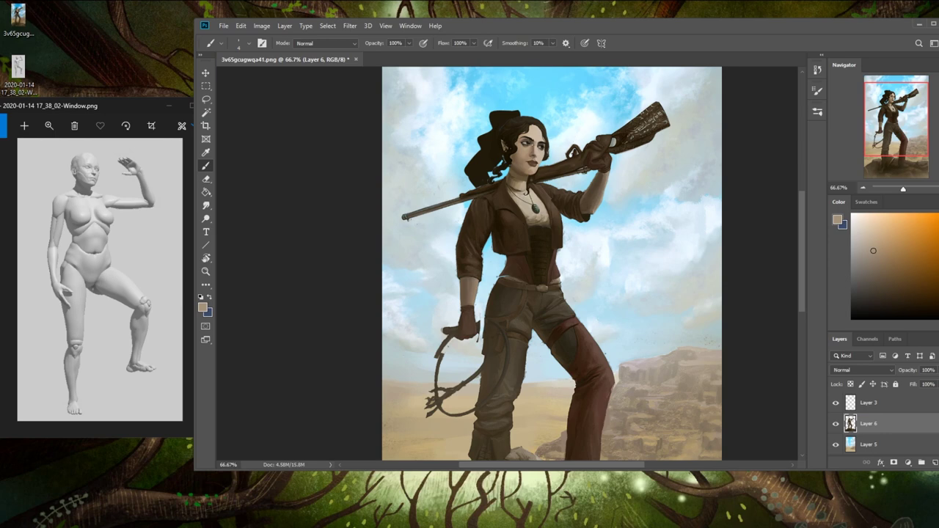
{"action": "left_click", "coordinate": [531, 139], "text": "alt"}
{"action": "left_click", "coordinate": [351, 27]}
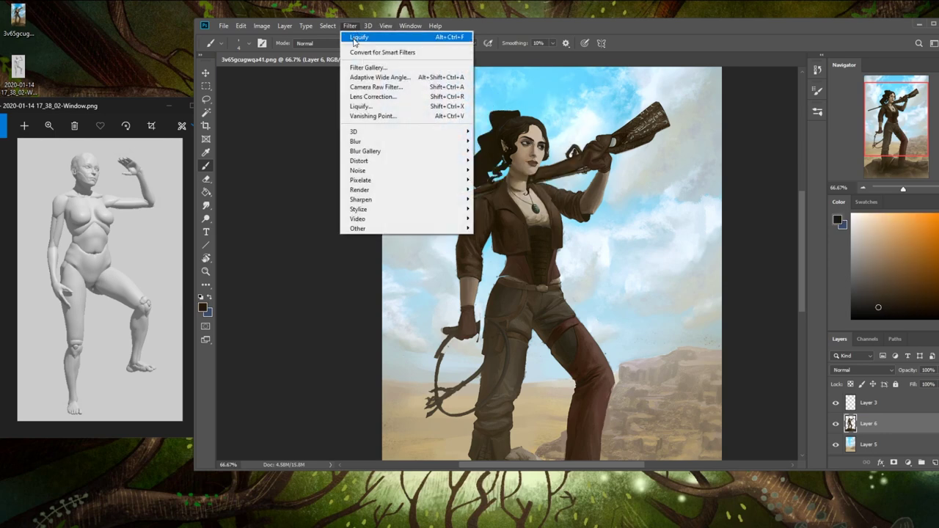
{"action": "left_click", "coordinate": [366, 106]}
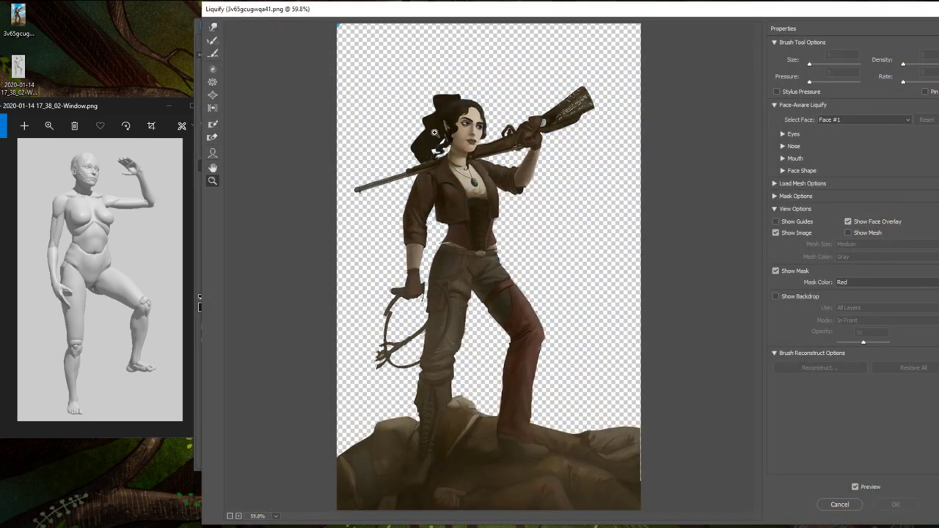
- Nudge the iris and lids of the near eye with Forward Warp, using brush sizes from 10 to 20
{"action": "left_click_drag", "start_coordinate": [436, 101], "coordinate": [503, 150]}
{"action": "left_click", "coordinate": [213, 27]}
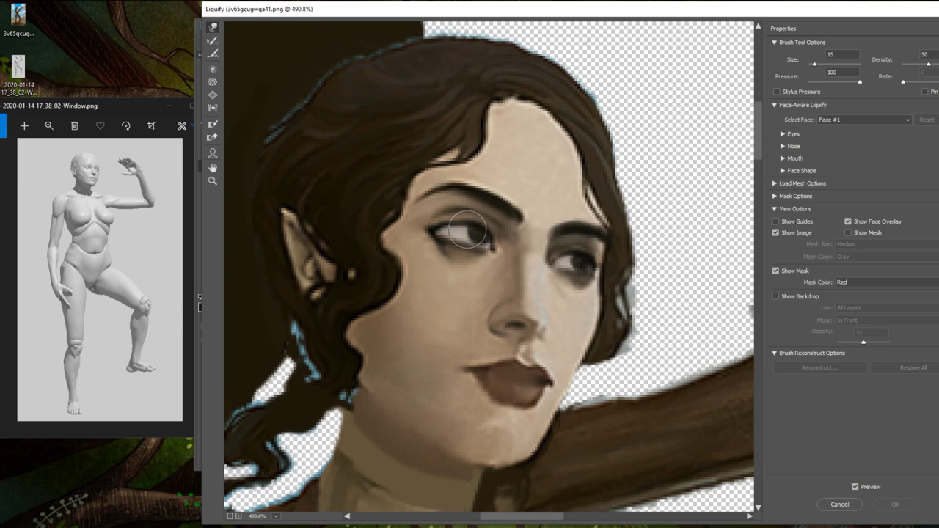
{"action": "key", "text": "["}
{"action": "left_click_drag", "start_coordinate": [467, 228], "coordinate": [473, 230]}
{"action": "key", "text": "]"}
{"action": "key", "text": "["}
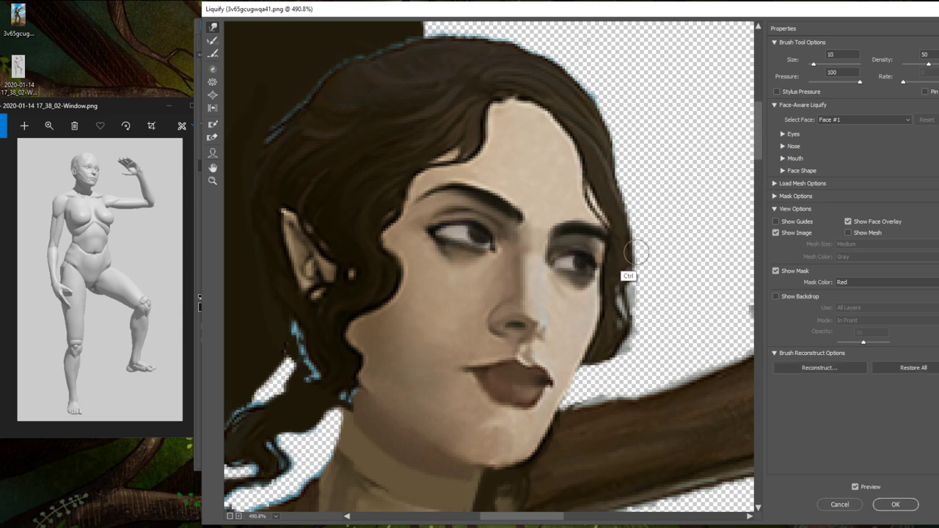
{"action": "key", "text": "ctrl+minus"}
{"action": "key", "text": "ctrl+minus"}
{"action": "key", "text": "bracketright"}
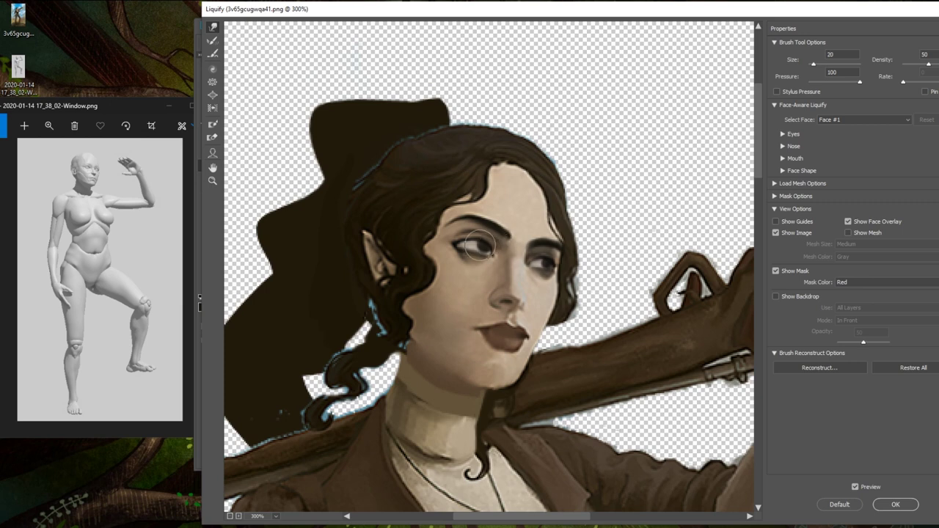
{"action": "key", "text": "bracketleft"}
{"action": "left_click_drag", "start_coordinate": [479, 246], "coordinate": [471, 241]}
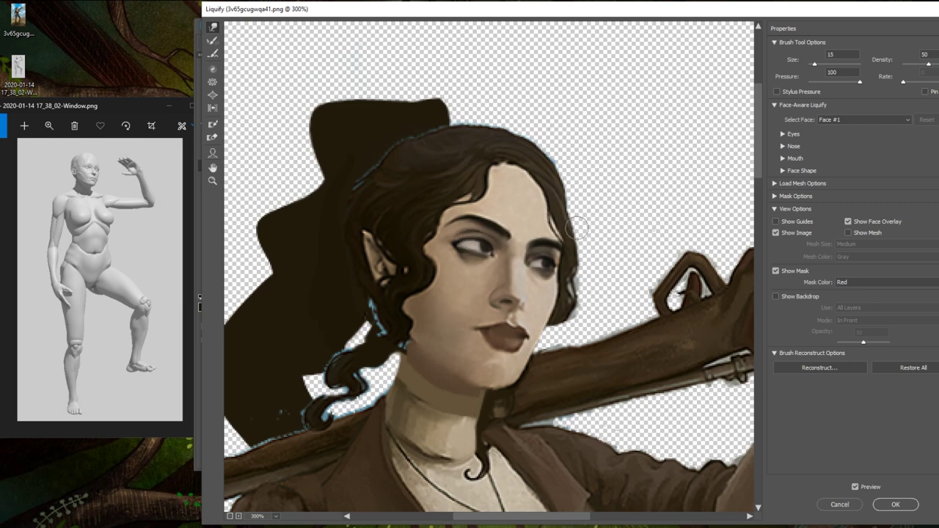
- Adjust the near eye's outer corner with a larger warp brush and shift the far eye slightly with a size 10 brush
{"action": "key", "text": "bracketright"}
{"action": "key", "text": "bracketright"}
{"action": "left_click_drag", "start_coordinate": [462, 240], "coordinate": [464, 242]}
{"action": "key", "text": "bracketleft"}
{"action": "key", "text": "bracketleft"}
{"action": "key", "text": "bracketleft"}
{"action": "left_click_drag", "start_coordinate": [540, 262], "coordinate": [542, 267]}
{"action": "left_click", "coordinate": [578, 260], "text": "ctrl+alt"}
{"action": "left_click", "coordinate": [577, 262], "text": "ctrl+alt"}
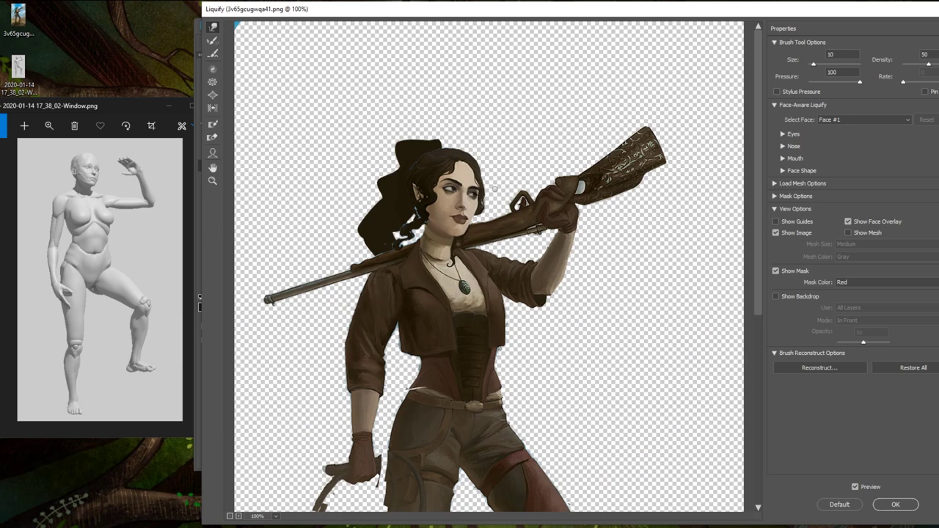
- Refine the near eye and the inner end of its eyebrow with Forward Warp at brush sizes 25 and 20
{"action": "key", "text": "bracketright"}
{"action": "key", "text": "bracketright"}
{"action": "key", "text": "ctrl+space"}
{"action": "left_click_drag", "start_coordinate": [407, 152], "coordinate": [504, 259]}
{"action": "key", "text": "w"}
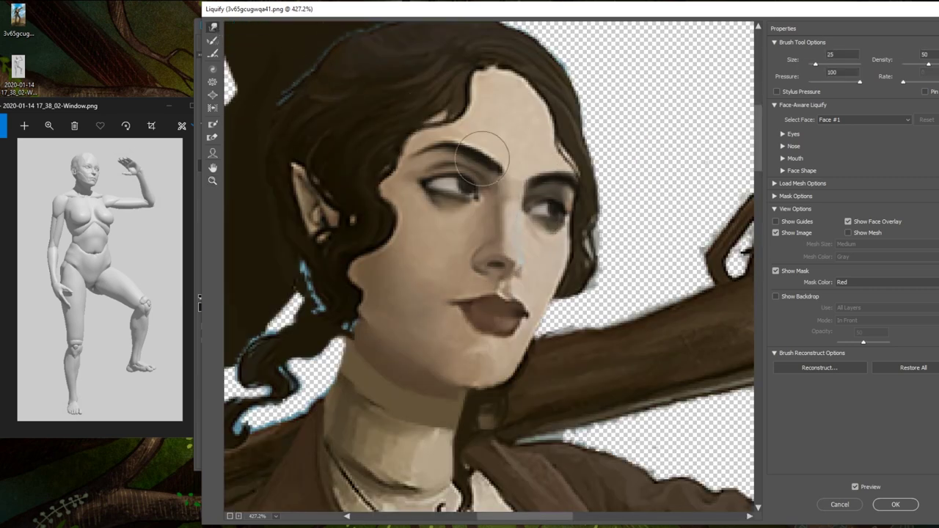
{"action": "key", "text": "bracketleft"}
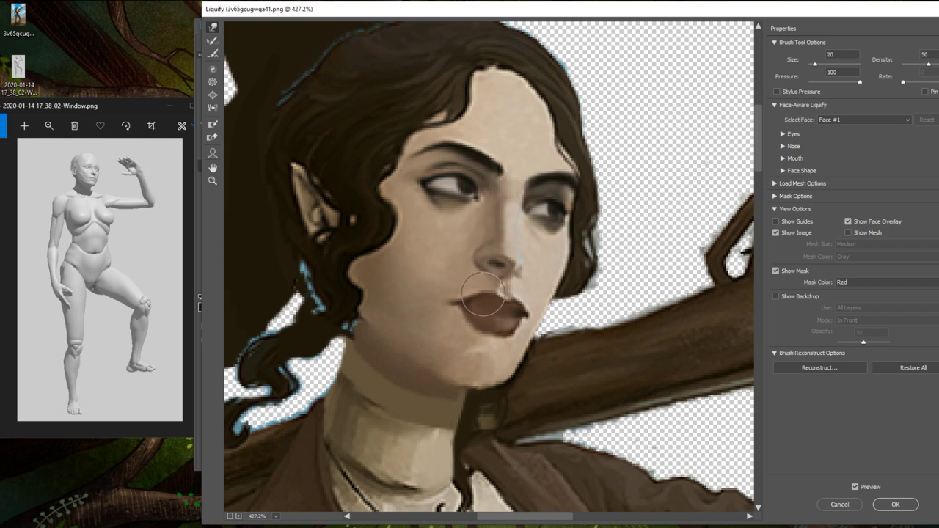
- Reshape the lips and their far corner with small warp brushes up to size 25 and apply the Liquify changes
{"action": "key", "text": "bracketleft"}
{"action": "key", "text": "bracketleft"}
{"action": "key", "text": "bracketleft"}
{"action": "key", "text": "bracketleft"}
{"action": "key", "text": "bracketright"}
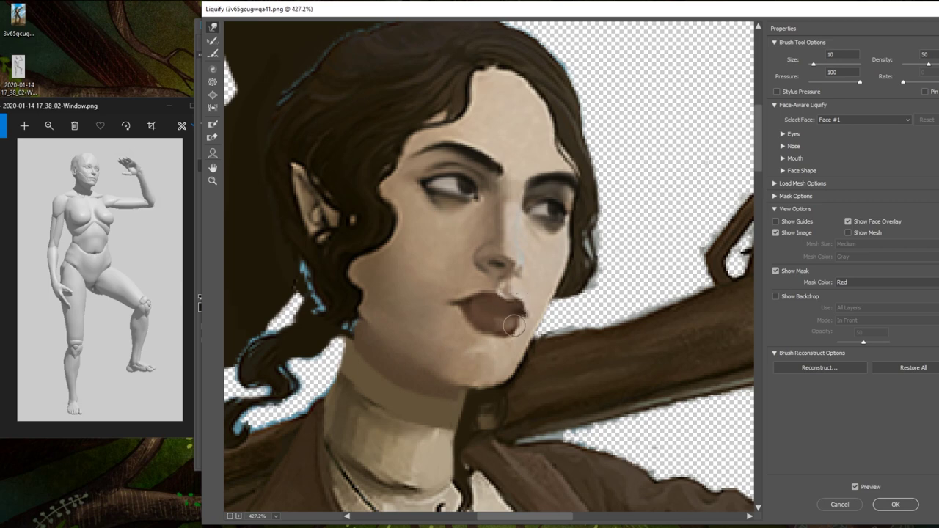
{"action": "key", "text": "bracketright"}
{"action": "key", "text": "bracketright"}
{"action": "key", "text": "bracketright"}
{"action": "key", "text": "bracketright"}
{"action": "key", "text": "bracketright"}
{"action": "key", "text": "ctrl+minus"}
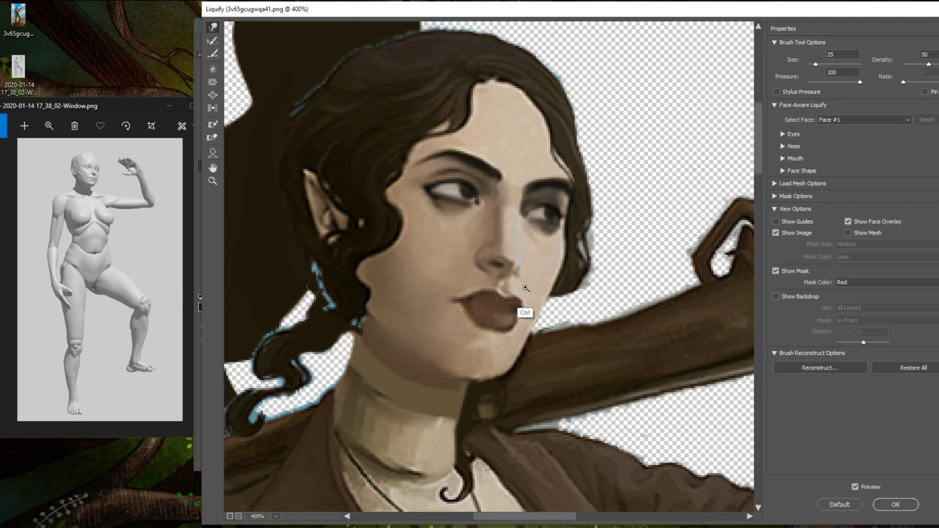
{"action": "key", "text": "ctrl+minus"}
{"action": "key", "text": "ctrl+minus"}
{"action": "key", "text": "ctrl+minus"}
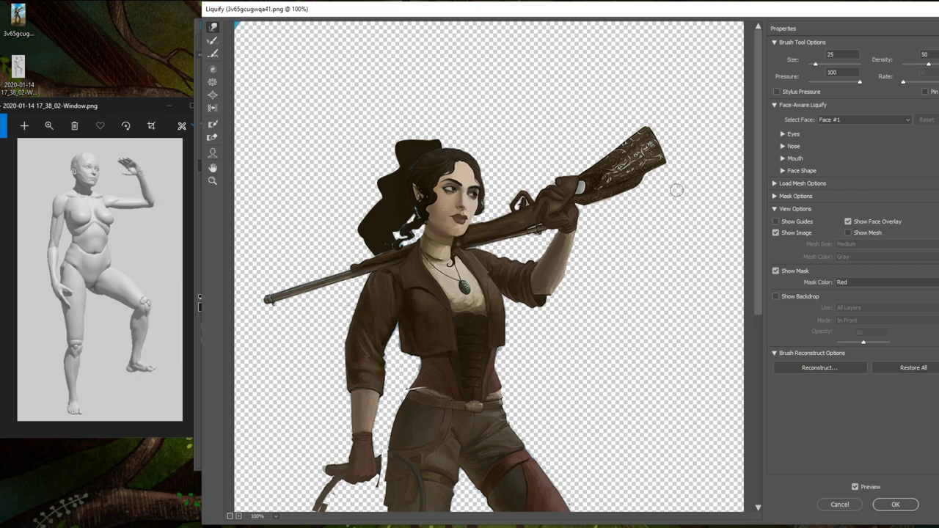
{"action": "left_click", "coordinate": [895, 505]}
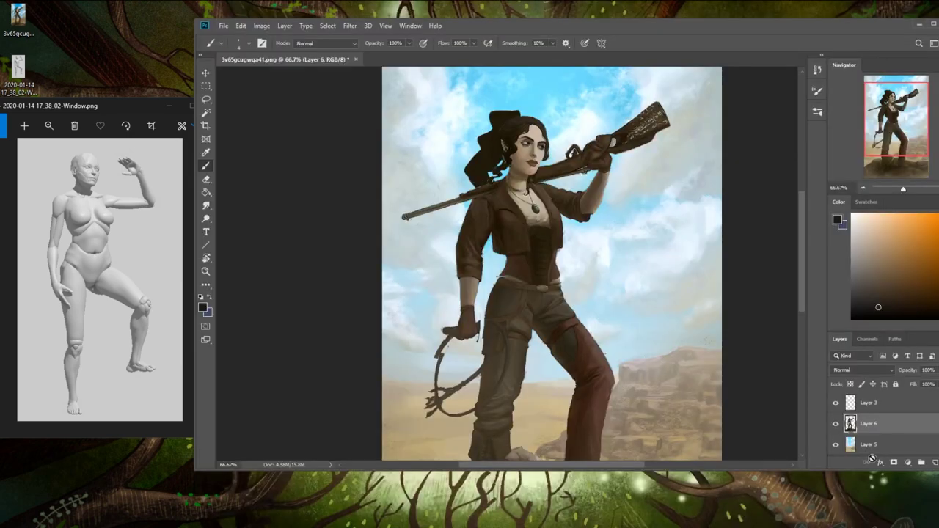
- Lasso the lowered arm, copy it to a new layer and move the copy in closer to the body
{"action": "key", "text": "ctrl+minus"}
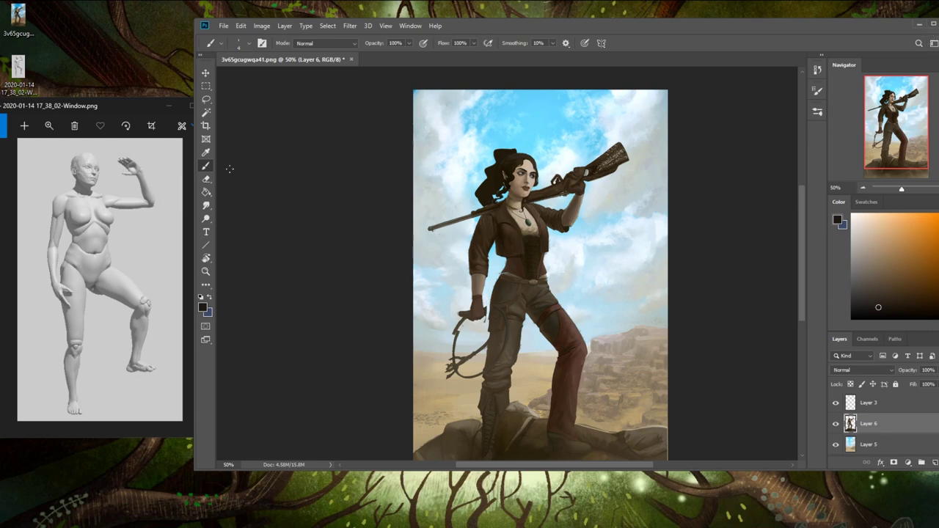
{"action": "key", "text": "l"}
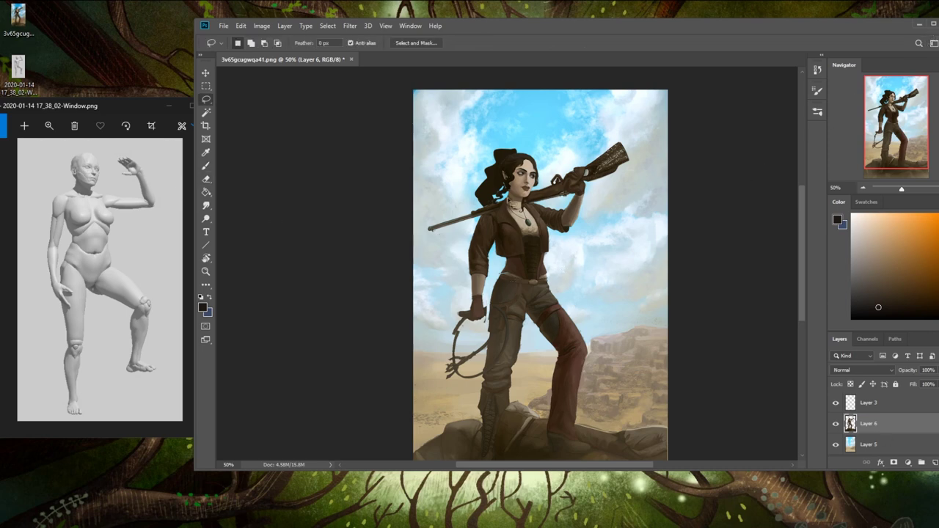
{"action": "mouse_move", "coordinate": [484, 219]}
{"action": "left_mouse_down"}
{"action": "mouse_move", "coordinate": [451, 313]}
{"action": "mouse_move", "coordinate": [494, 279]}
{"action": "mouse_move", "coordinate": [491, 220]}
{"action": "left_mouse_up"}
{"action": "key", "text": "shift"}
{"action": "key", "text": "ctrl+j"}
{"action": "key", "text": "v"}
{"action": "left_click_drag", "start_coordinate": [489, 207], "coordinate": [494, 236]}
{"action": "left_click", "coordinate": [664, 42]}
{"action": "key", "text": "b"}
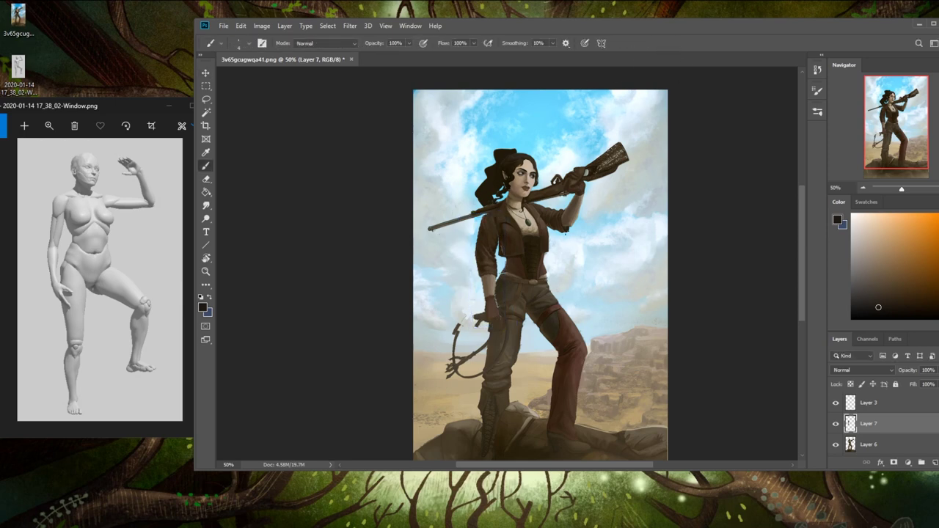
- Erase the original whip and leftover hand from Layer 6 with an 80 px textured dry-oil brush tip
{"action": "right_click", "coordinate": [577, 259]}
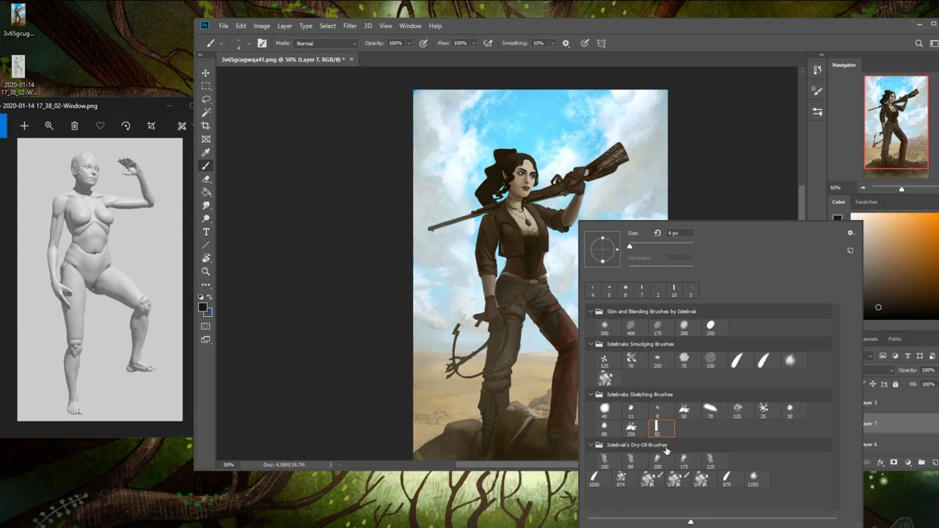
{"action": "left_click", "coordinate": [708, 183]}
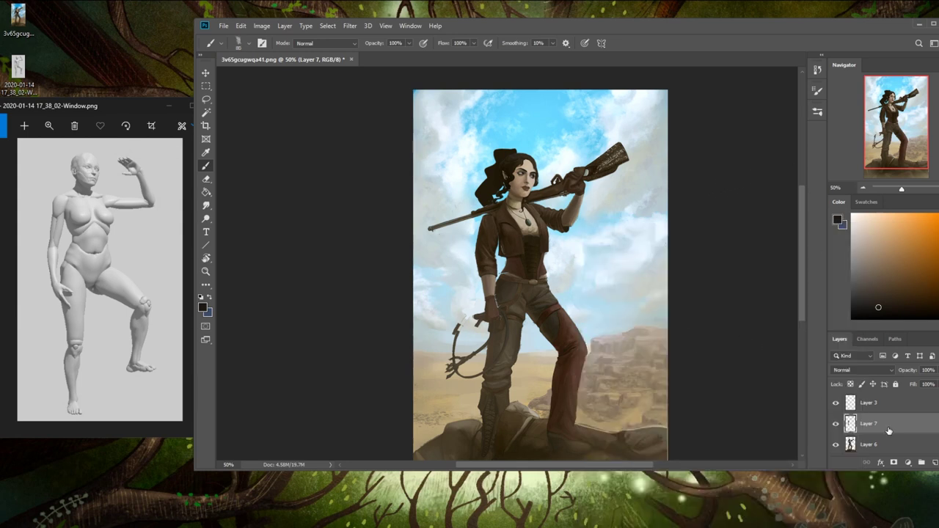
{"action": "left_click", "coordinate": [873, 446]}
{"action": "left_click_drag", "start_coordinate": [456, 312], "coordinate": [447, 387]}
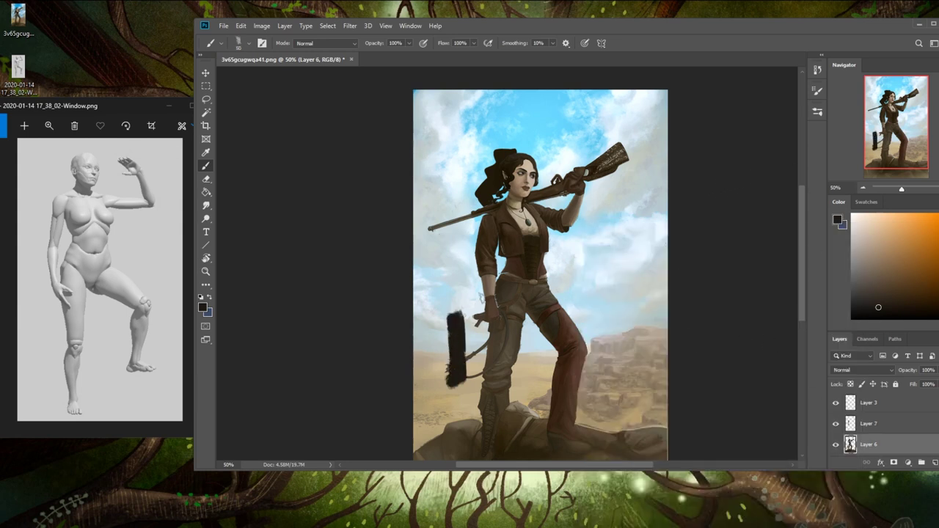
{"action": "key", "text": "ctrl+z"}
{"action": "key", "text": "e"}
{"action": "right_click", "coordinate": [512, 258]}
{"action": "left_click", "coordinate": [575, 466]}
{"action": "left_click", "coordinate": [714, 140]}
{"action": "mouse_move", "coordinate": [448, 310]}
{"action": "left_mouse_down"}
{"action": "mouse_move", "coordinate": [448, 336]}
{"action": "mouse_move", "coordinate": [468, 316]}
{"action": "mouse_move", "coordinate": [476, 360]}
{"action": "left_mouse_up"}
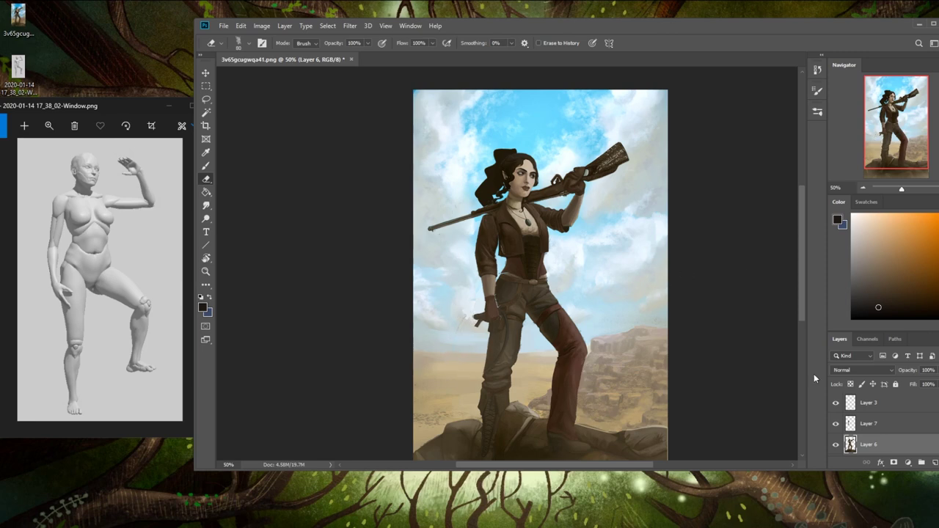
- Scale the arm copy on Layer 7 to about 103.91% and nudge it slightly down and to the left
{"action": "left_click", "coordinate": [881, 424]}
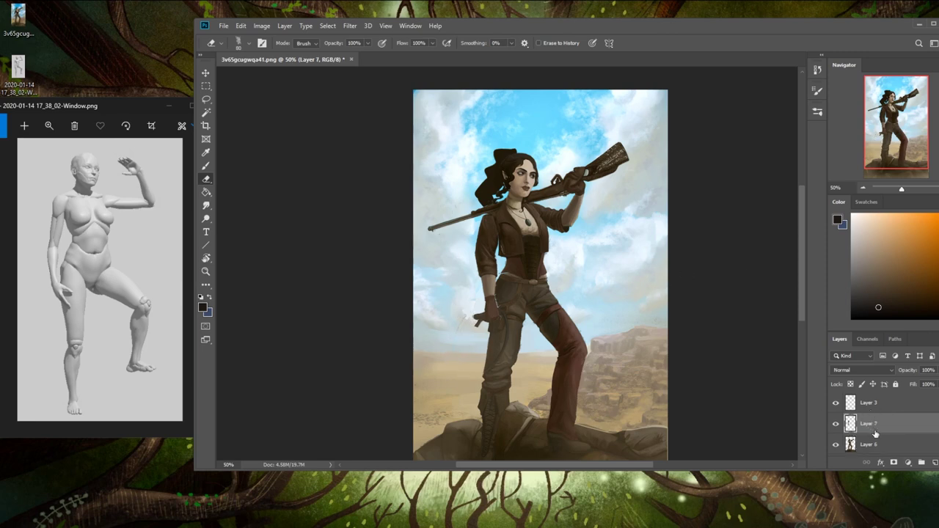
{"action": "key", "text": "v"}
{"action": "left_click_drag", "start_coordinate": [470, 330], "coordinate": [475, 321]}
{"action": "key", "text": "Down"}
{"action": "key", "text": "Down"}
{"action": "key", "text": "Down"}
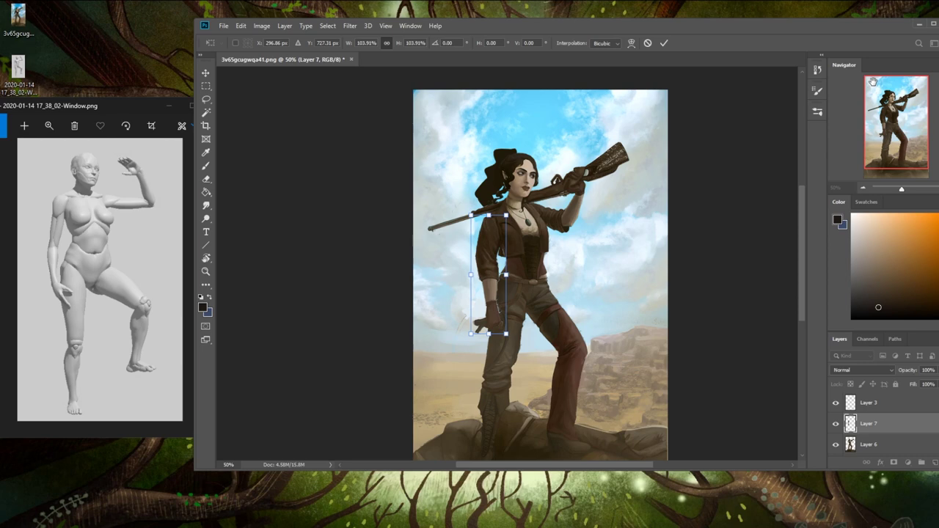
{"action": "key", "text": "Left"}
{"action": "key", "text": "Left"}
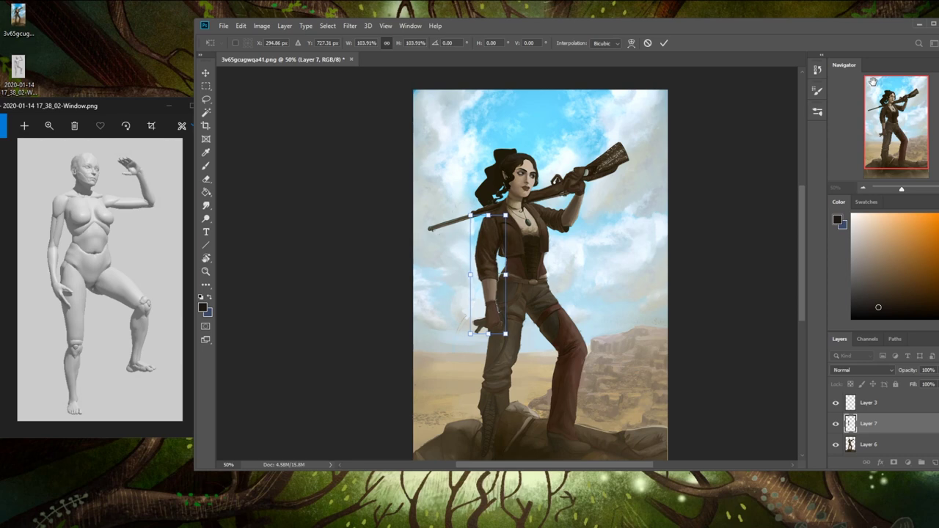
- Merge the arm layer down into Layer 6 and touch up the shoulder and sleeve edges with sampled dark tones
{"action": "key", "text": "b"}
{"action": "right_click", "coordinate": [883, 416]}
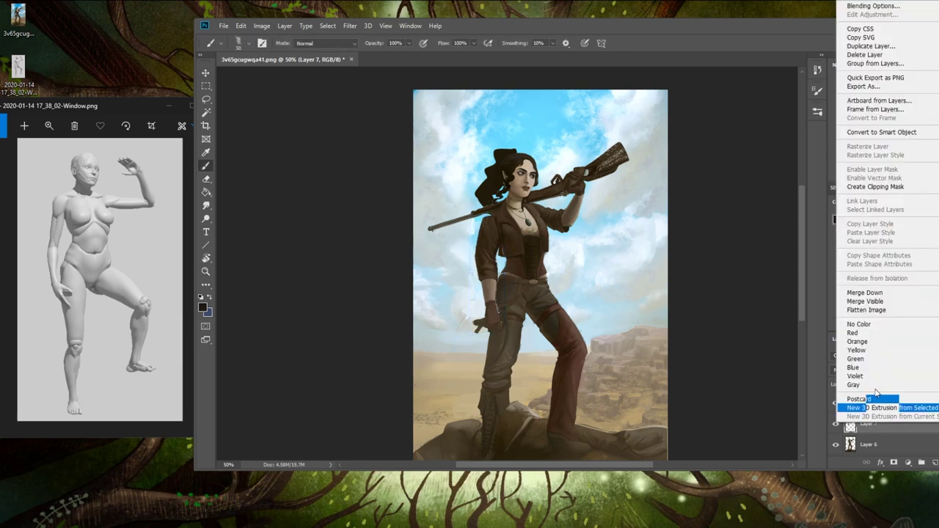
{"action": "left_click", "coordinate": [865, 294]}
{"action": "left_click", "coordinate": [504, 271], "text": "alt"}
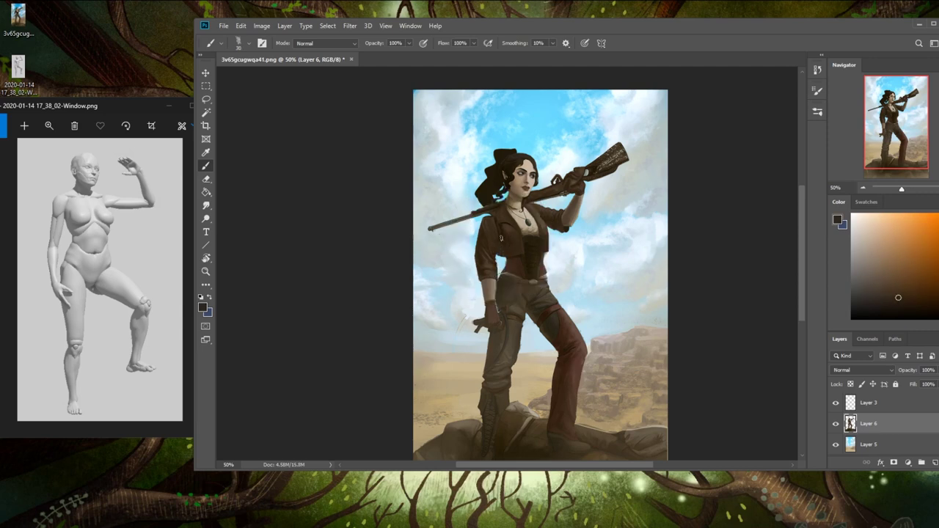
{"action": "left_click", "coordinate": [490, 219], "text": "alt"}
- Paint a looped whip hanging from the lowered hand beside the leg, using a dark tone sampled from the trousers
{"action": "left_click", "coordinate": [486, 348], "text": "alt"}
{"action": "left_click_drag", "start_coordinate": [482, 327], "coordinate": [482, 384]}
{"action": "left_click_drag", "start_coordinate": [484, 328], "coordinate": [478, 386]}
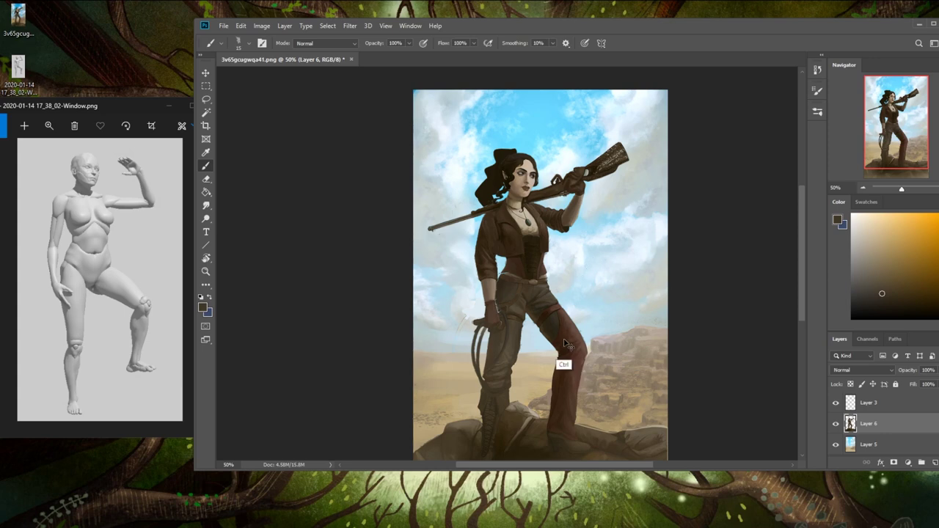
- Open the Liquify filter on Layer 6 and reshape the bust and waist with a large Forward Warp brush
{"action": "key", "text": "ctrl+minus"}
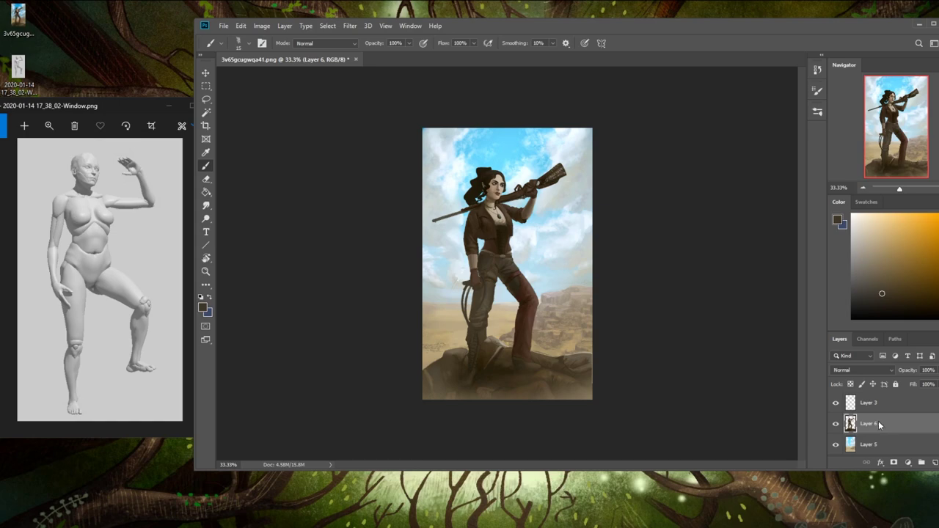
{"action": "left_click", "coordinate": [348, 26]}
{"action": "left_click", "coordinate": [373, 103]}
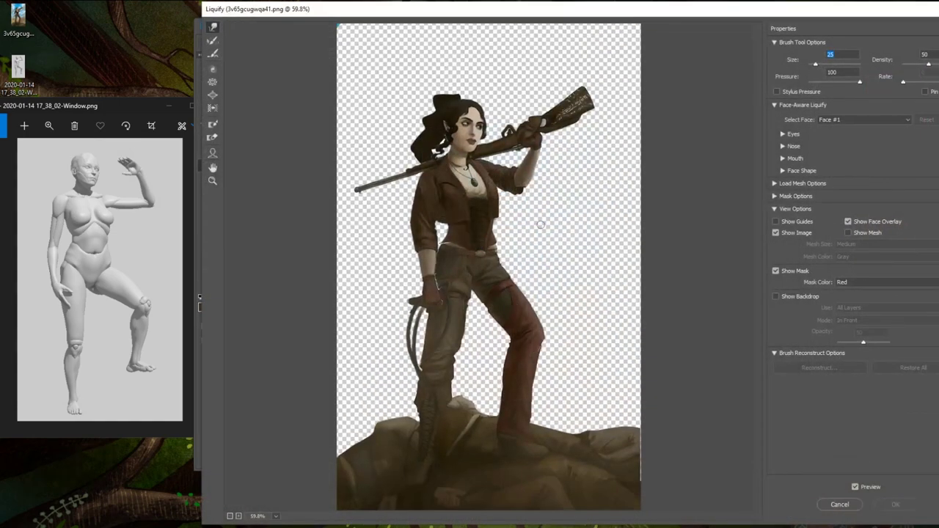
{"action": "key", "text": "bracketright"}
{"action": "key", "text": "bracketright"}
{"action": "key", "text": "bracketright"}
{"action": "key", "text": "bracketright"}
{"action": "key", "text": "bracketright"}
{"action": "key", "text": "bracketright"}
{"action": "key", "text": "bracketright"}
{"action": "key", "text": "bracketright"}
{"action": "key", "text": "bracketright"}
{"action": "key", "text": "bracketright"}
{"action": "key", "text": "bracketright"}
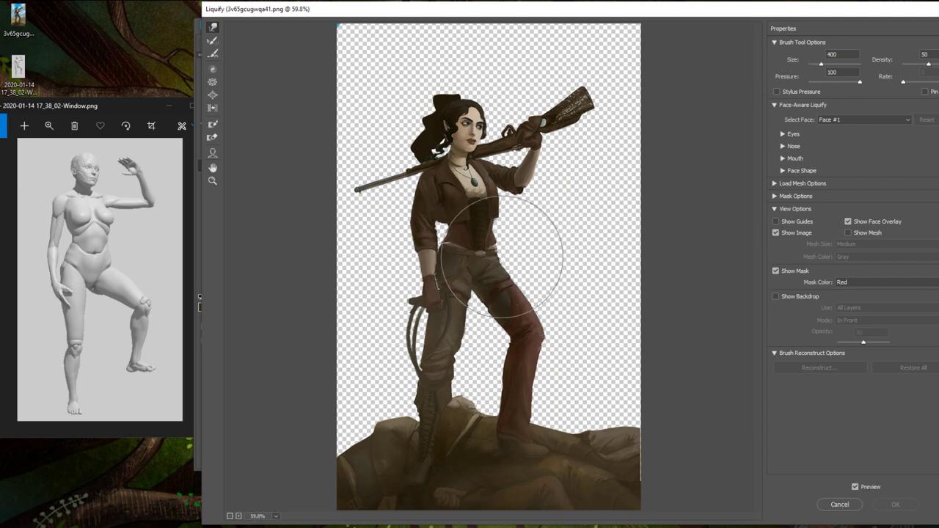
{"action": "key", "text": "bracketleft"}
{"action": "key", "text": "bracketleft"}
{"action": "key", "text": "bracketleft"}
{"action": "left_click_drag", "start_coordinate": [497, 229], "coordinate": [497, 193]}
{"action": "key", "text": "bracketleft"}
{"action": "key", "text": "bracketleft"}
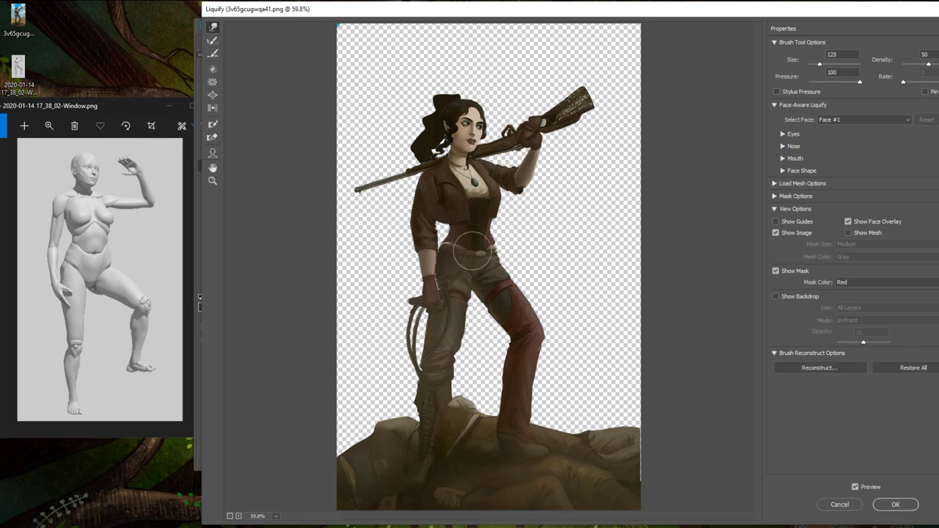
- Push the bent knee outward with a Forward Warp brush larger than 400
{"action": "key", "text": "bracketright"}
{"action": "key", "text": "bracketright"}
{"action": "key", "text": "bracketright"}
{"action": "key", "text": "bracketright"}
{"action": "key", "text": "bracketright"}
{"action": "key", "text": "bracketright"}
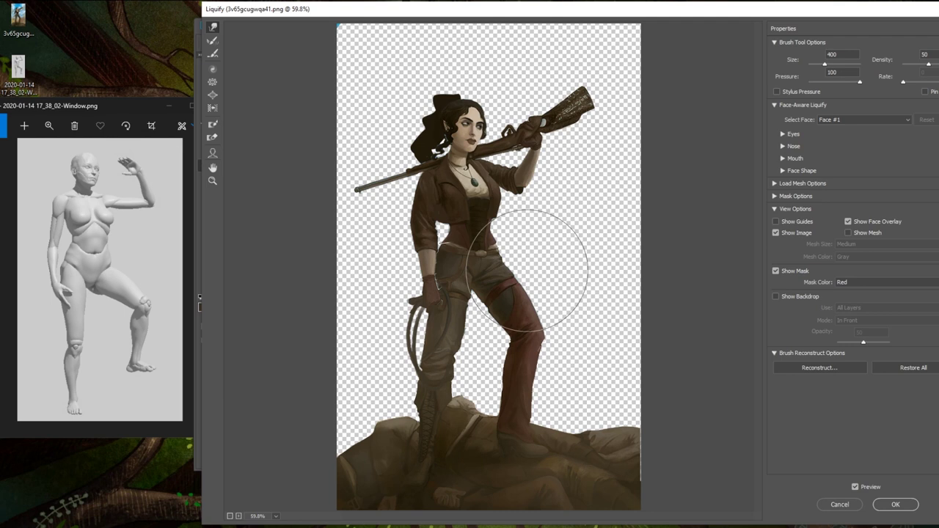
{"action": "key", "text": "bracketright"}
{"action": "key", "text": "bracketright"}
{"action": "left_click_drag", "start_coordinate": [561, 344], "coordinate": [566, 341]}
- Smooth the raised leg's thigh with a size 175 warp brush and adjust the back of its knee
{"action": "key", "text": "bracketleft"}
{"action": "key", "text": "bracketleft"}
{"action": "key", "text": "bracketleft"}
{"action": "key", "text": "bracketleft"}
{"action": "key", "text": "bracketleft"}
{"action": "key", "text": "bracketleft"}
{"action": "key", "text": "bracketleft"}
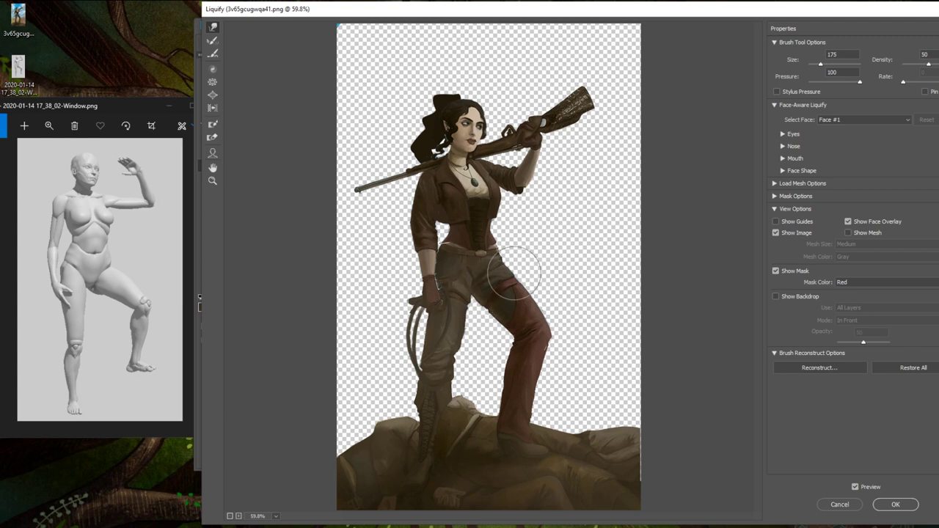
{"action": "left_click_drag", "start_coordinate": [514, 285], "coordinate": [539, 304]}
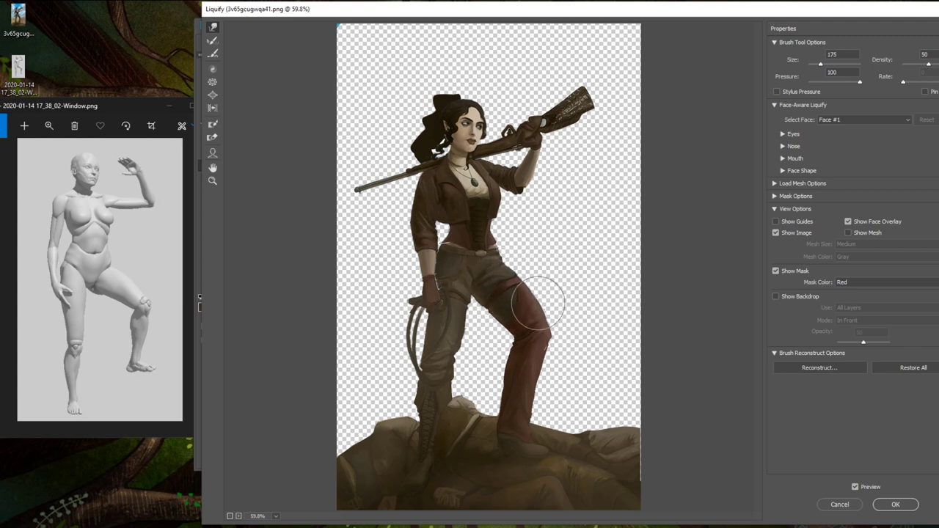
{"action": "key", "text": "bracketright"}
{"action": "left_click_drag", "start_coordinate": [516, 336], "coordinate": [514, 341]}
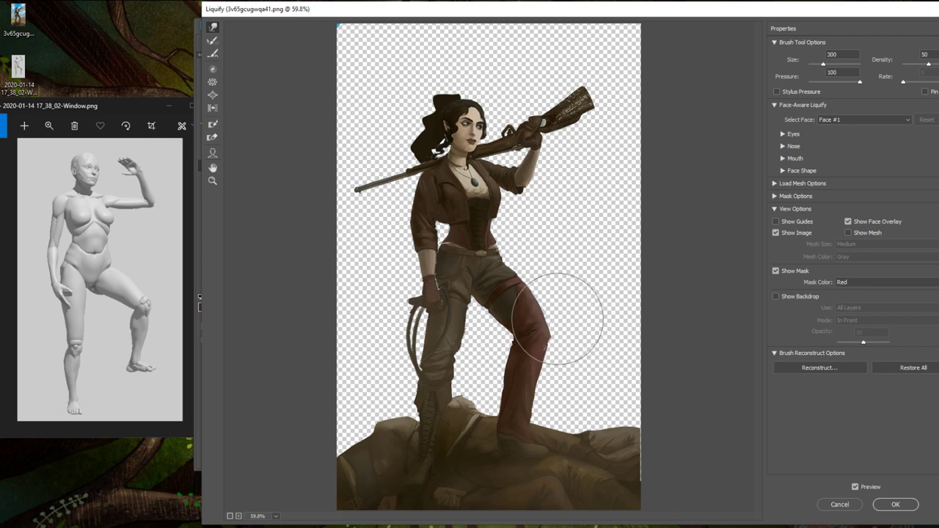
- Refine the raised leg's knee, shin and lower trouser leg with Forward Warp at brush sizes from 150 to 300
{"action": "key", "text": "bracketright"}
{"action": "key", "text": "bracketright"}
{"action": "key", "text": "bracketleft"}
{"action": "key", "text": "bracketleft"}
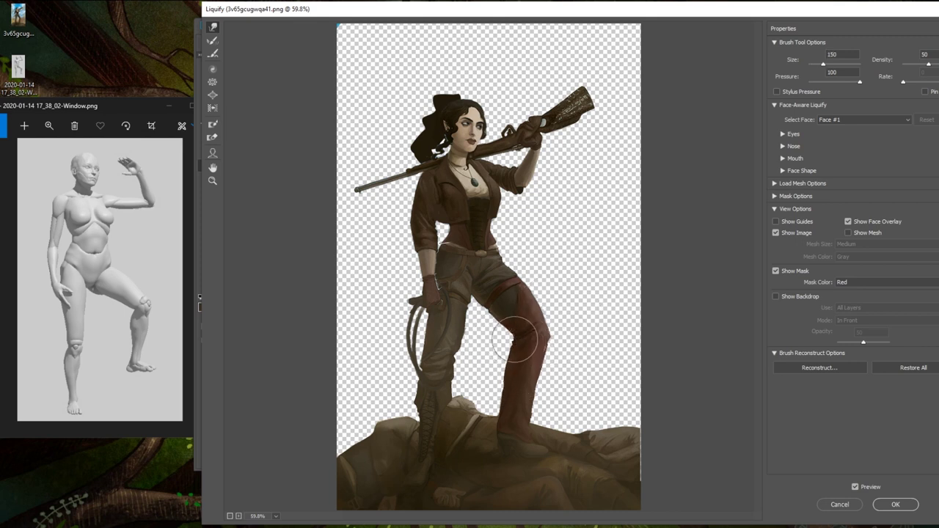
{"action": "key", "text": "bracketleft"}
{"action": "key", "text": "bracketleft"}
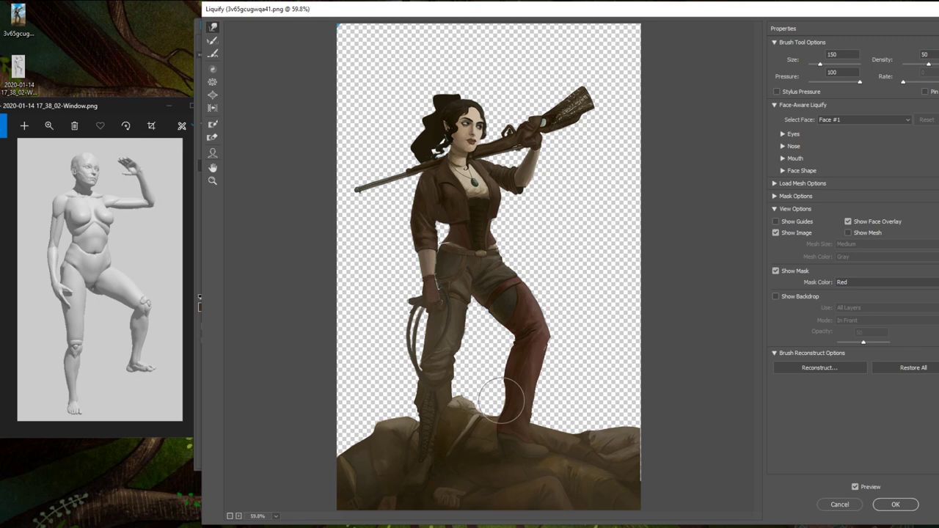
{"action": "key", "text": "bracketleft"}
{"action": "key", "text": "bracketright"}
{"action": "key", "text": "bracketright"}
{"action": "key", "text": "bracketright"}
{"action": "key", "text": "bracketright"}
{"action": "key", "text": "bracketright"}
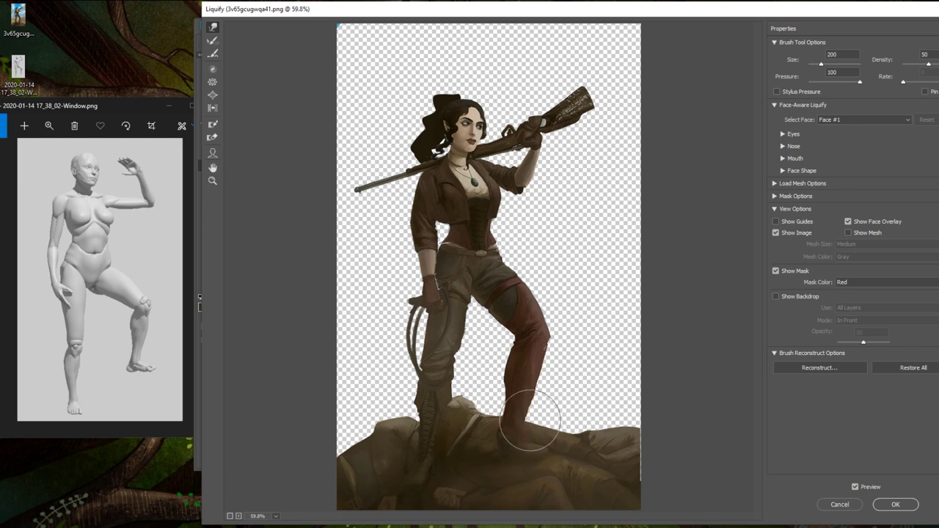
- Refine the raised leg's calf and the figure's outer contour with Forward Warp at brush sizes 175 to 200
{"action": "key", "text": "bracketleft"}
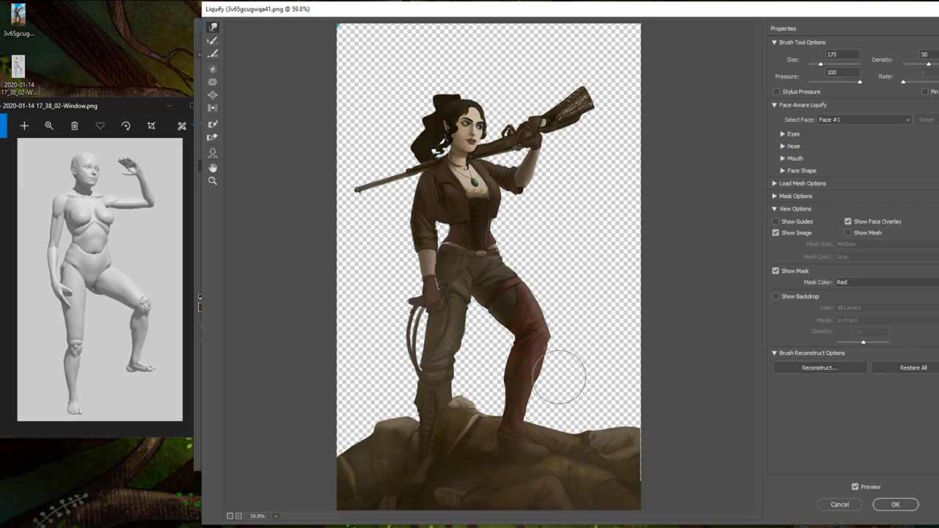
{"action": "scroll", "coordinate": [469, 271], "scroll_direction": "down", "scroll_amount": 2}
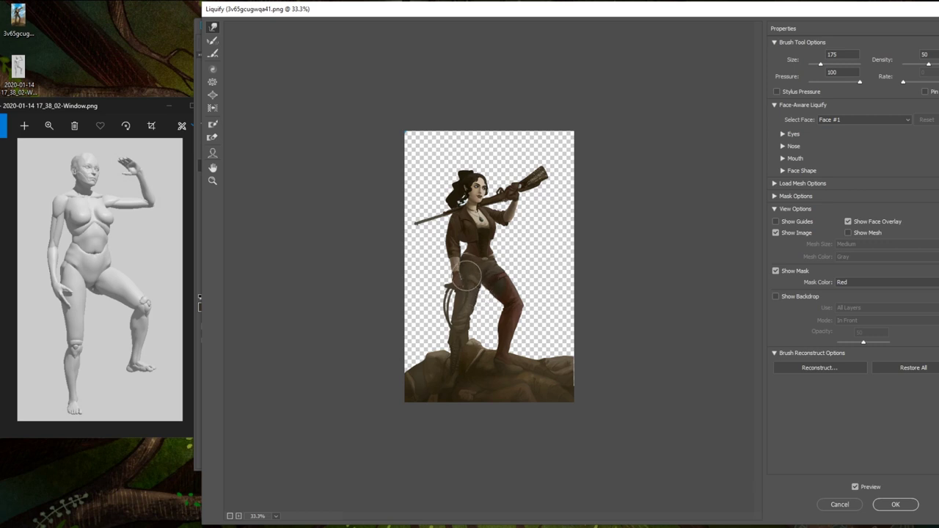
{"action": "key", "text": "bracketleft"}
{"action": "key", "text": "bracketleft"}
{"action": "key", "text": "bracketright"}
{"action": "key", "text": "bracketright"}
{"action": "key", "text": "bracketright"}
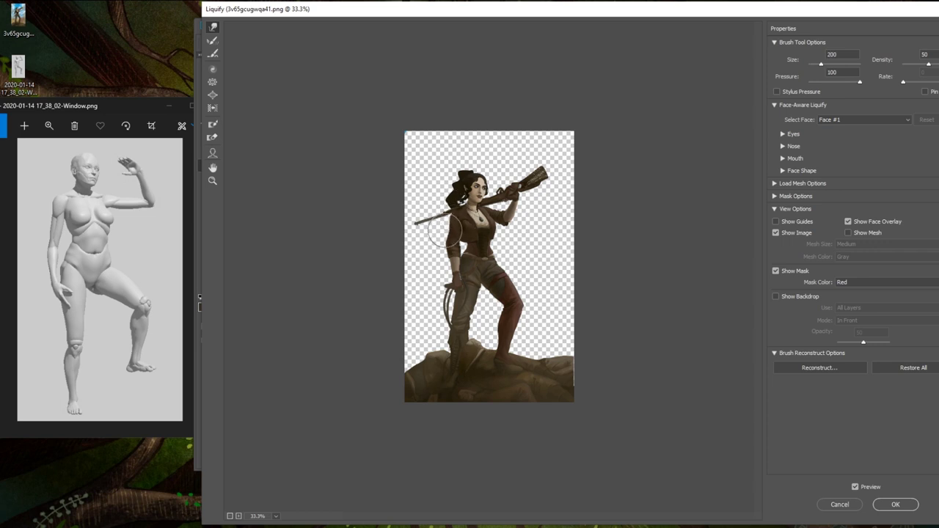
- Adjust the lowered arm's sleeve and the torso contour with Forward Warp, using brush sizes up to about 200
{"action": "key", "text": "bracketleft"}
{"action": "key", "text": "bracketleft"}
{"action": "key", "text": "bracketleft"}
{"action": "key", "text": "bracketleft"}
{"action": "key", "text": "bracketleft"}
{"action": "key", "text": "bracketleft"}
{"action": "key", "text": "bracketright"}
{"action": "key", "text": "bracketright"}
{"action": "key", "text": "bracketright"}
{"action": "key", "text": "bracketright"}
{"action": "key", "text": "bracketright"}
{"action": "key", "text": "bracketright"}
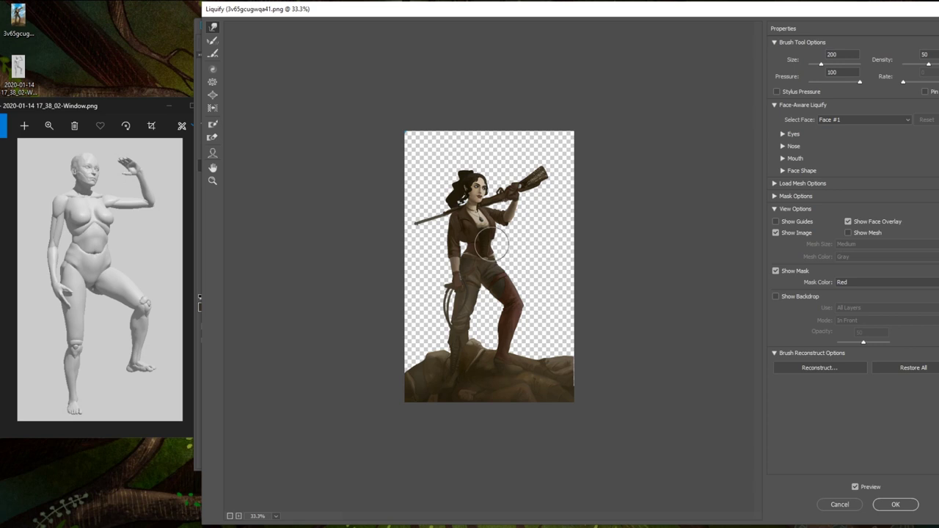
{"action": "key", "text": "bracketright"}
{"action": "key", "text": "bracketleft"}
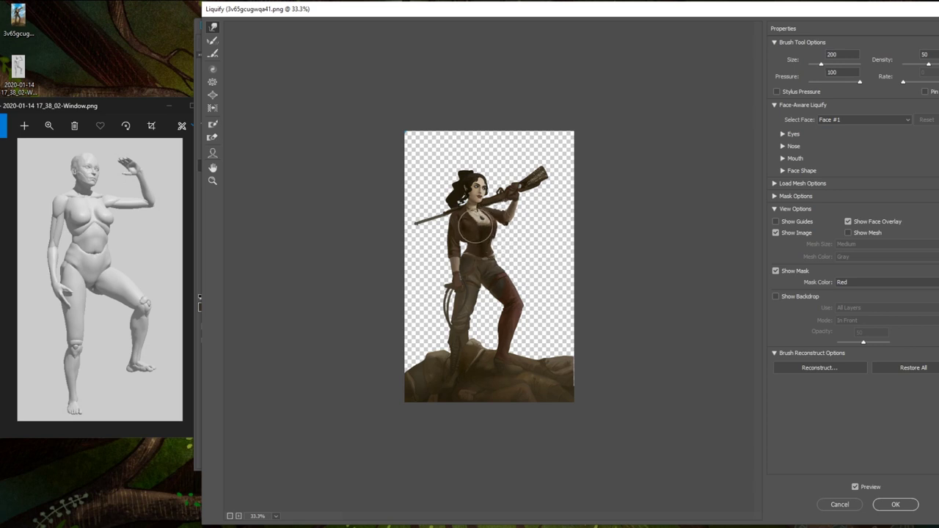
- Finish the figure's overall proportions with Forward Warp brushes from size 175 to 600, and apply the Liquify filter
{"action": "key", "text": "bracketleft"}
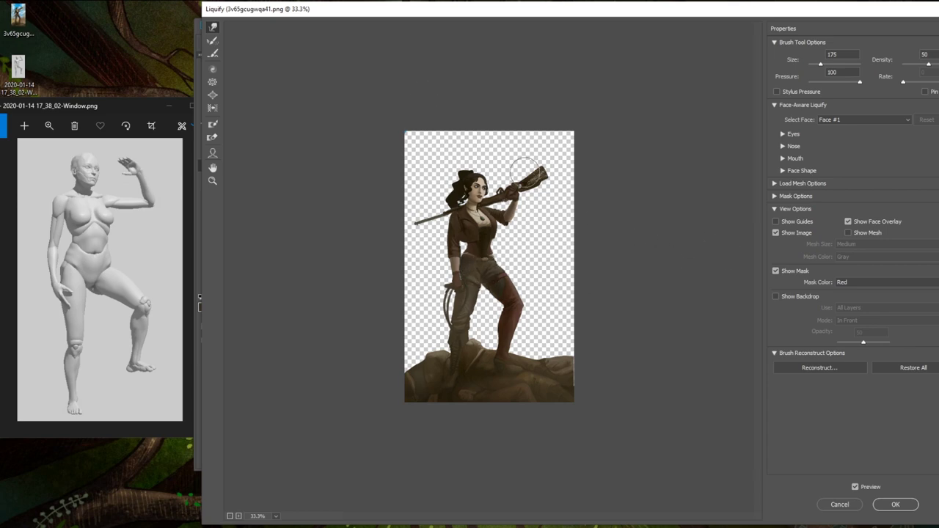
{"action": "key", "text": "bracketright"}
{"action": "key", "text": "bracketright"}
{"action": "key", "text": "bracketright"}
{"action": "key", "text": "bracketright"}
{"action": "key", "text": "bracketright"}
{"action": "key", "text": "bracketright"}
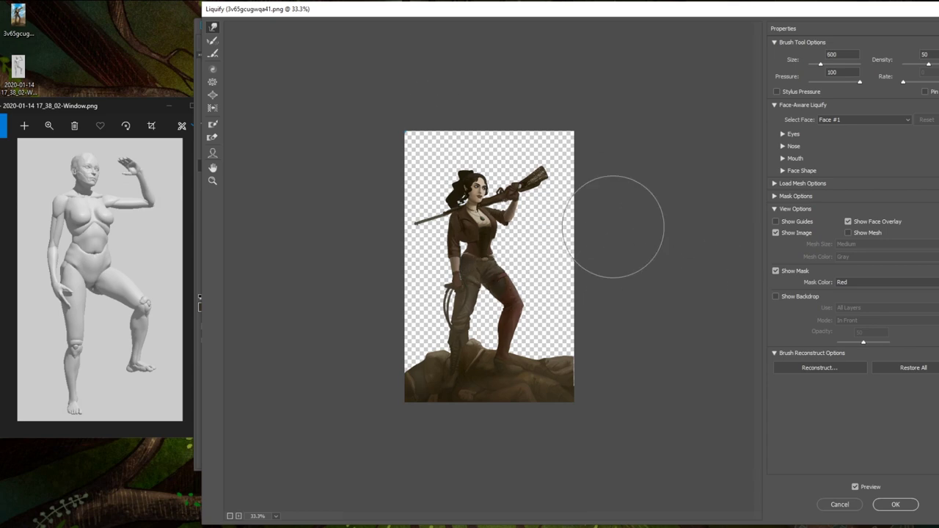
{"action": "left_click", "coordinate": [895, 504]}
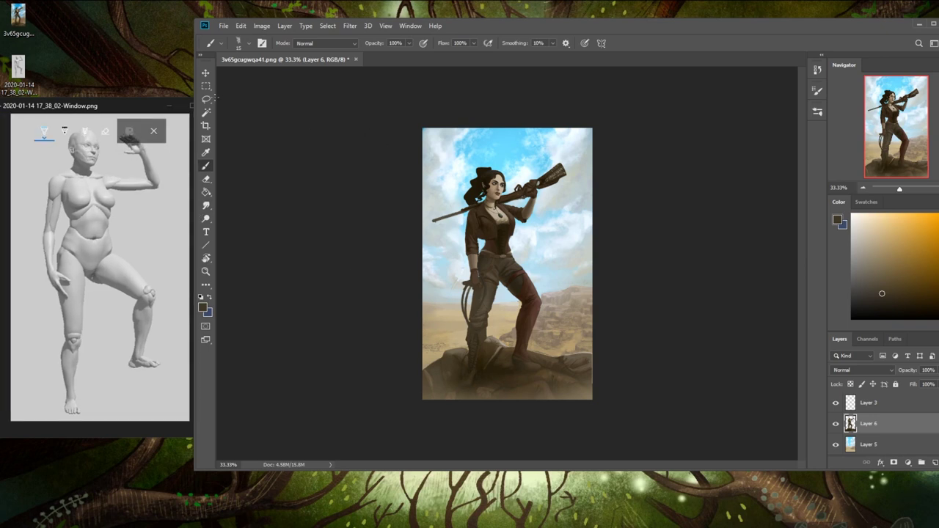
- Leave the reference image's drawing mode, and lasso the raised leg from the knee down onto its own layer above Layer 6
{"action": "left_click", "coordinate": [155, 132]}
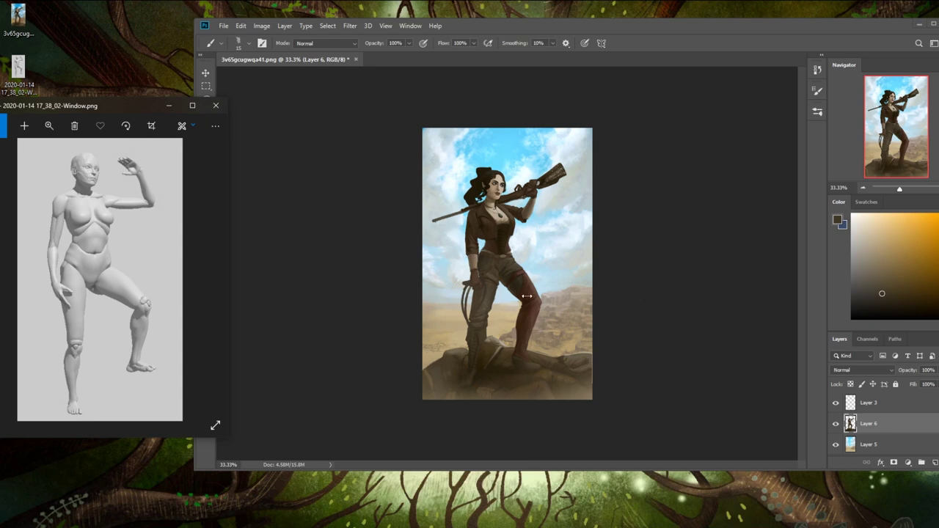
{"action": "left_click", "coordinate": [550, 271]}
{"action": "key", "text": "l"}
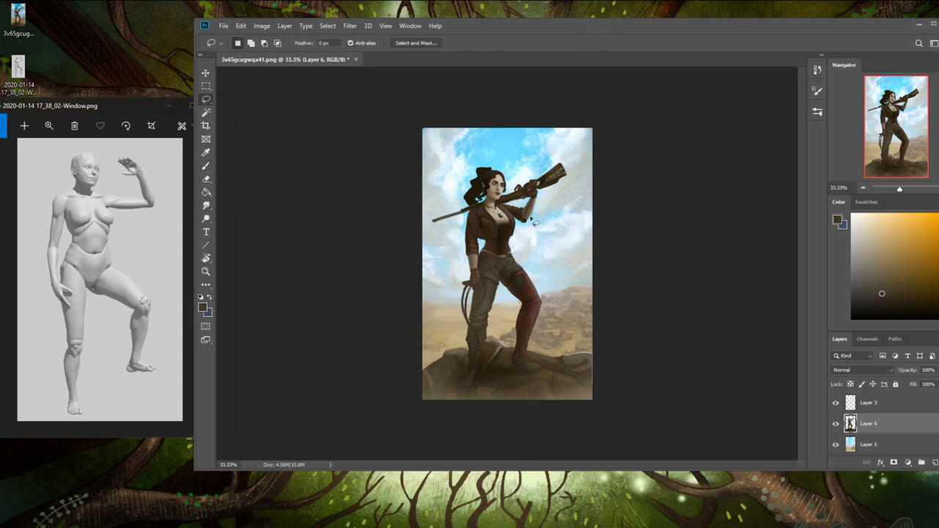
{"action": "mouse_move", "coordinate": [525, 308]}
{"action": "left_mouse_down"}
{"action": "mouse_move", "coordinate": [518, 350]}
{"action": "mouse_move", "coordinate": [524, 370]}
{"action": "mouse_move", "coordinate": [536, 362]}
{"action": "left_mouse_up"}
{"action": "left_click_drag", "start_coordinate": [553, 302], "coordinate": [554, 301]}
{"action": "key", "text": "ctrl+j"}
{"action": "key", "text": "v"}
{"action": "key", "text": "ctrl+z"}
{"action": "key", "text": "ctrl+z"}
{"action": "key", "text": "ctrl+shift+z"}
- Rotate the separated lower leg about -12.6° and nudge it into line with the knee so the shin stands more upright
{"action": "left_click_drag", "start_coordinate": [531, 295], "coordinate": [521, 295]}
{"action": "left_click_drag", "start_coordinate": [526, 319], "coordinate": [536, 316]}
{"action": "key", "text": "Down"}
{"action": "key", "text": "Down"}
{"action": "key", "text": "Down"}
{"action": "key", "text": "Down"}
{"action": "key", "text": "Left"}
{"action": "key", "text": "Left"}
{"action": "key", "text": "Left"}
{"action": "key", "text": "Left"}
{"action": "key", "text": "Left"}
{"action": "key", "text": "Left"}
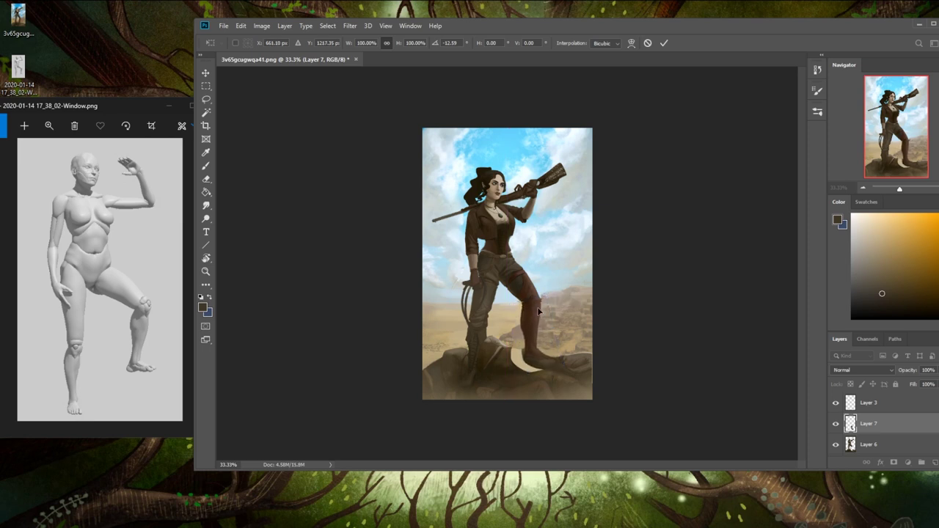
{"action": "key", "text": "Left"}
{"action": "key", "text": "Left"}
{"action": "key", "text": "Left"}
{"action": "key", "text": "Left"}
{"action": "key", "text": "Left"}
{"action": "key", "text": "Left"}
{"action": "key", "text": "Right"}
{"action": "key", "text": "Right"}
{"action": "key", "text": "Right"}
{"action": "key", "text": "Right"}
{"action": "key", "text": "Right"}
{"action": "key", "text": "Right"}
{"action": "key", "text": "Return"}
- Lasso the raised leg's boot on Layer 7, rotate it about -13°, fit it under the shin and deselect it
{"action": "key", "text": "l"}
{"action": "mouse_move", "coordinate": [554, 354]}
{"action": "left_mouse_down"}
{"action": "mouse_move", "coordinate": [524, 358]}
{"action": "mouse_move", "coordinate": [577, 359]}
{"action": "mouse_move", "coordinate": [553, 331]}
{"action": "left_mouse_up"}
{"action": "key", "text": "v"}
{"action": "key", "text": "Right"}
{"action": "key", "text": "Right"}
{"action": "key", "text": "Right"}
{"action": "key", "text": "Up"}
{"action": "key", "text": "Up"}
{"action": "key", "text": "Up"}
{"action": "key", "text": "Up"}
{"action": "key", "text": "Up"}
{"action": "key", "text": "Up"}
{"action": "key", "text": "Up"}
{"action": "key", "text": "Up"}
{"action": "key", "text": "Up"}
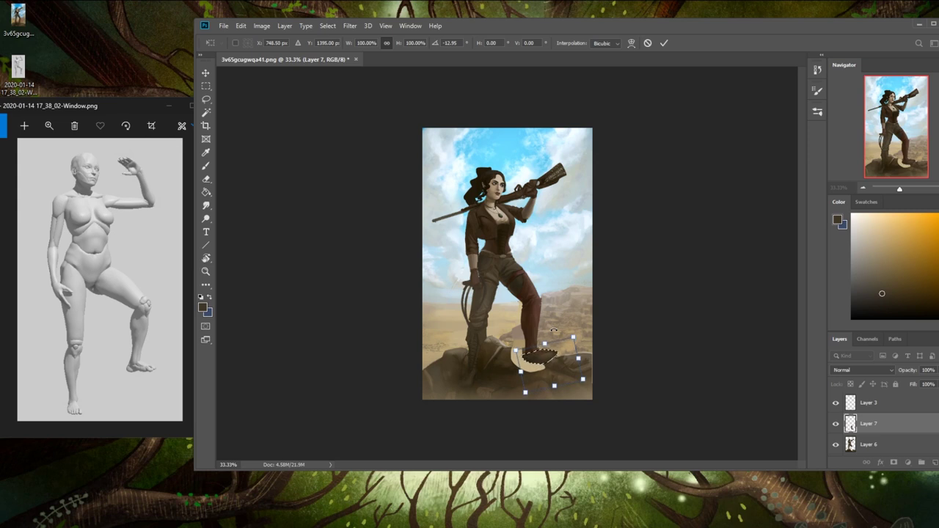
{"action": "key", "text": "Return"}
{"action": "key", "text": "b"}
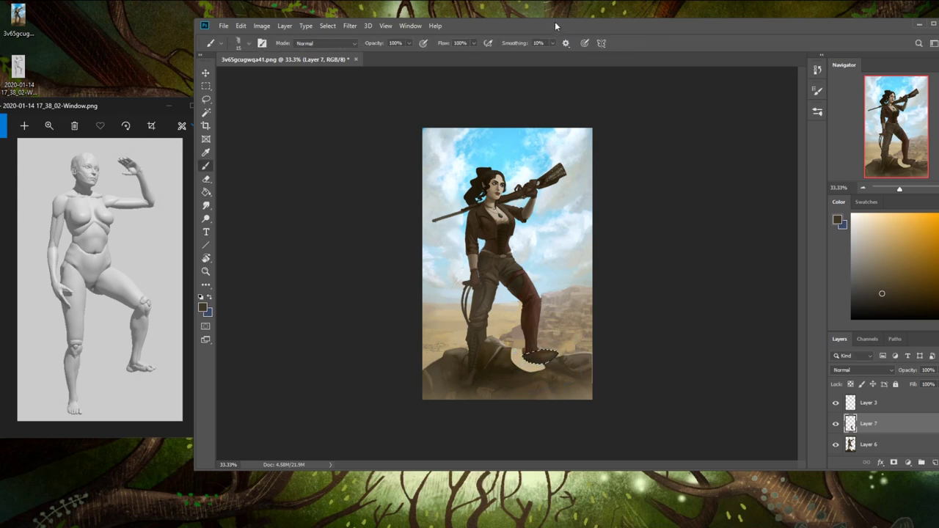
{"action": "key", "text": "m"}
{"action": "right_click", "coordinate": [553, 256]}
{"action": "left_click", "coordinate": [575, 264]}
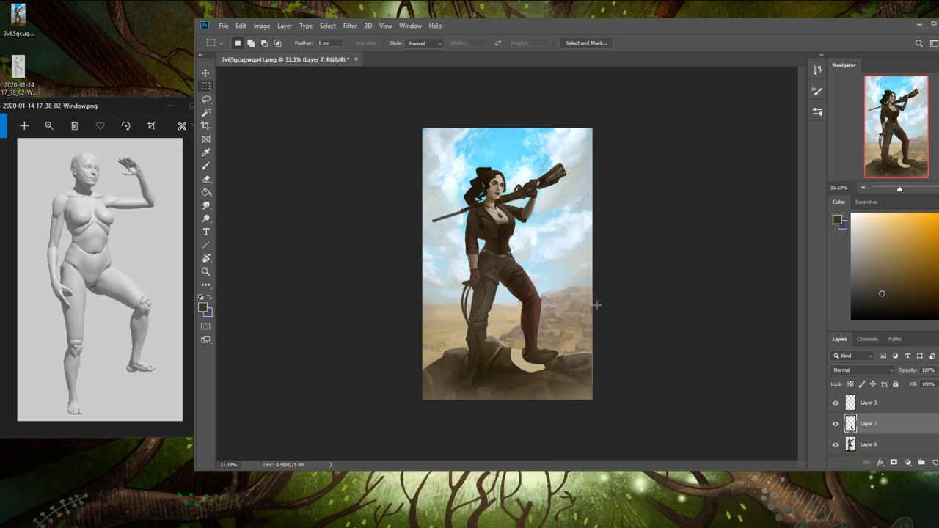
- Paint over the gap beneath the boot on Layer 6 with sampled rock browns and the 80 px Dry-Oil brush, and merge Layer 7 down
{"action": "key", "text": "b"}
{"action": "left_click", "coordinate": [873, 444]}
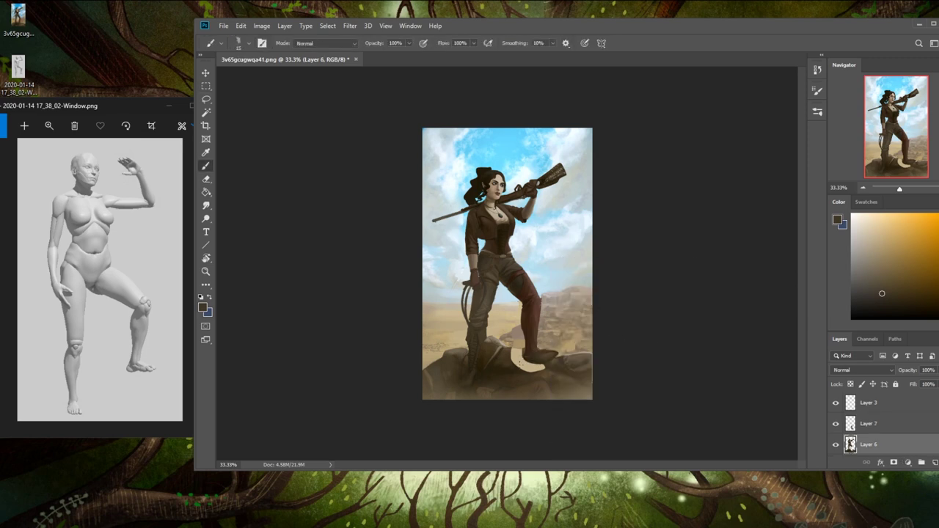
{"action": "right_click", "coordinate": [535, 350]}
{"action": "left_click", "coordinate": [587, 462]}
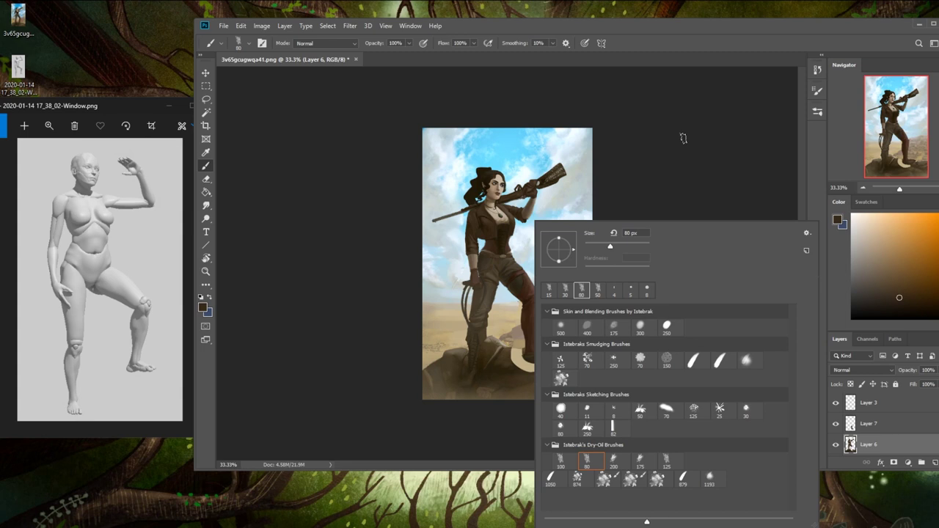
{"action": "key", "text": "Return"}
{"action": "left_click", "coordinate": [514, 396], "text": "alt"}
{"action": "left_click_drag", "start_coordinate": [512, 364], "coordinate": [544, 370]}
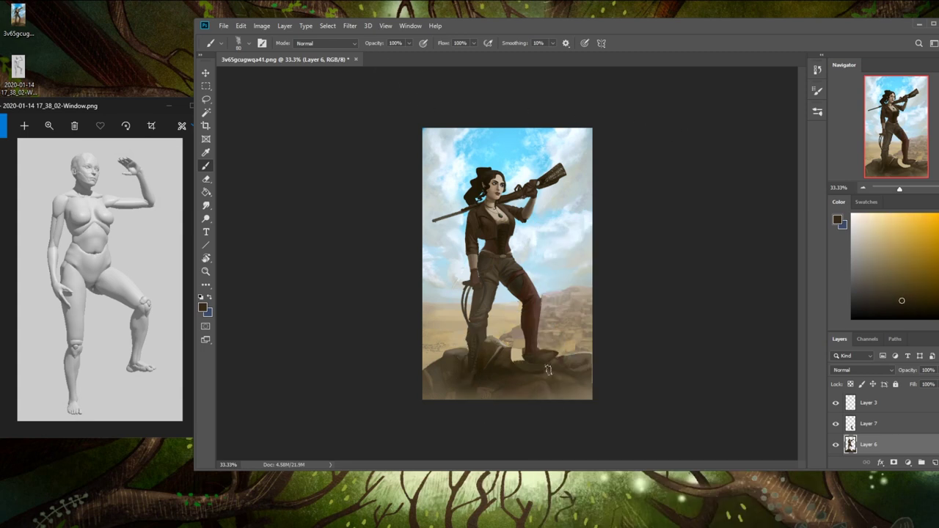
{"action": "left_click", "coordinate": [501, 355], "text": "alt"}
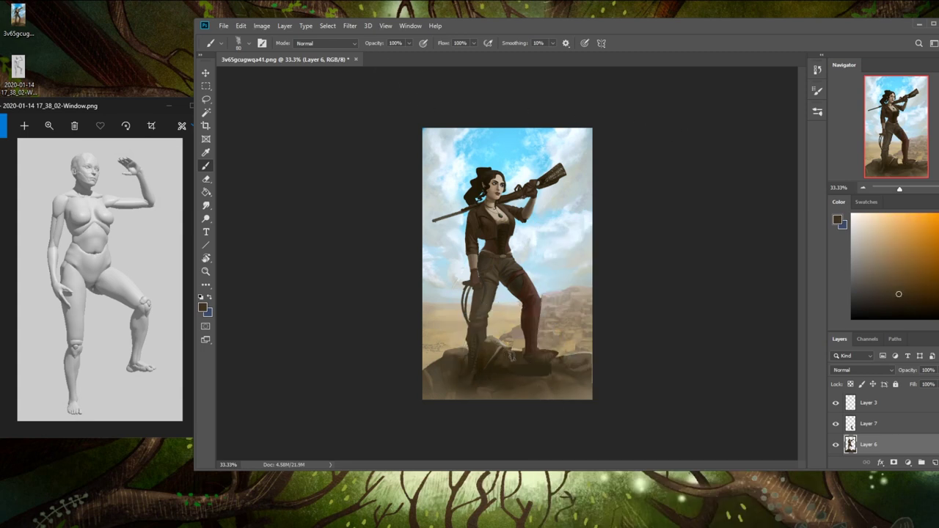
{"action": "left_click", "coordinate": [540, 389], "text": "alt"}
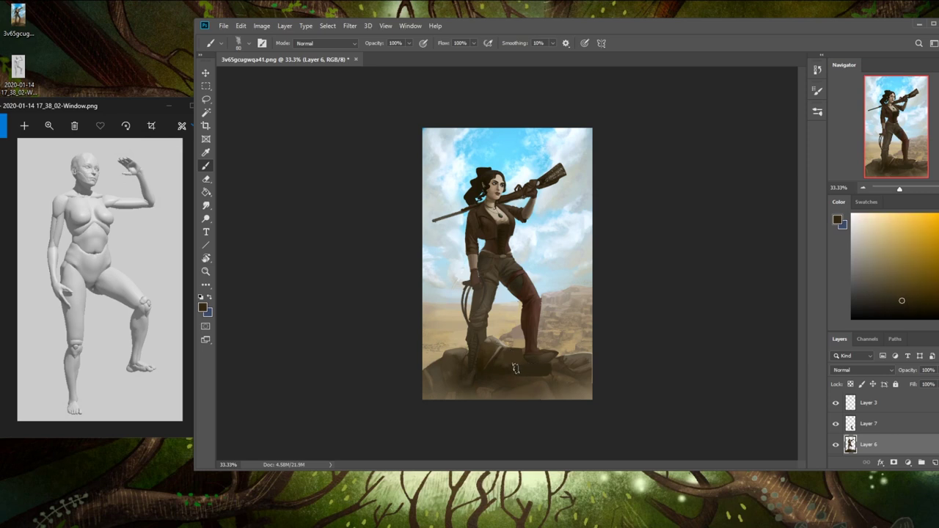
{"action": "left_click", "coordinate": [523, 380], "text": "alt"}
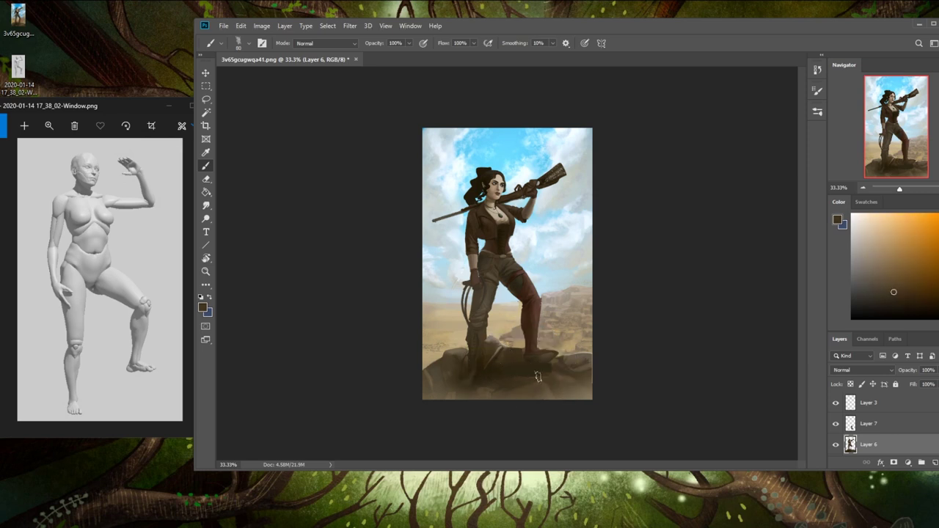
{"action": "right_click", "coordinate": [882, 423]}
{"action": "left_click", "coordinate": [896, 295]}
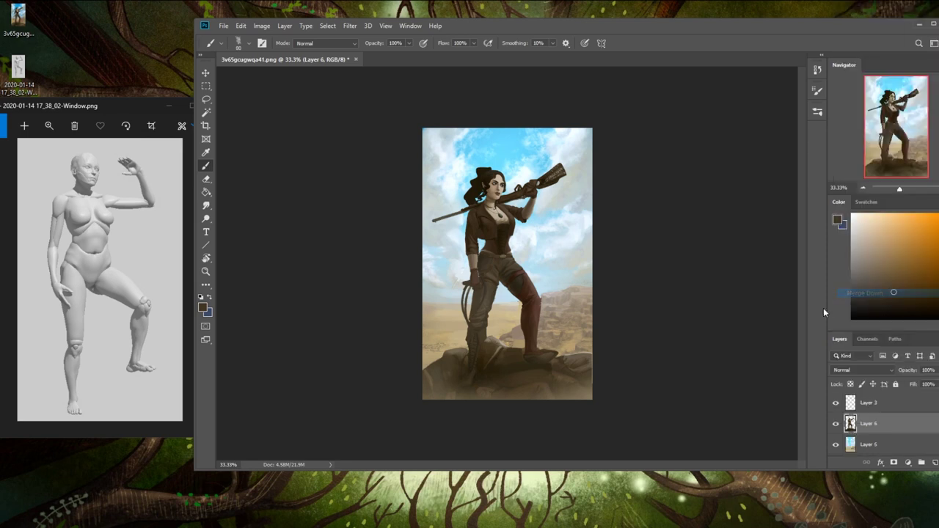
- Repaint the boot's lower edge and the surrounding rocks on Layer 6 with sampled browns at brush sizes 25 to 90
{"action": "key", "text": "e"}
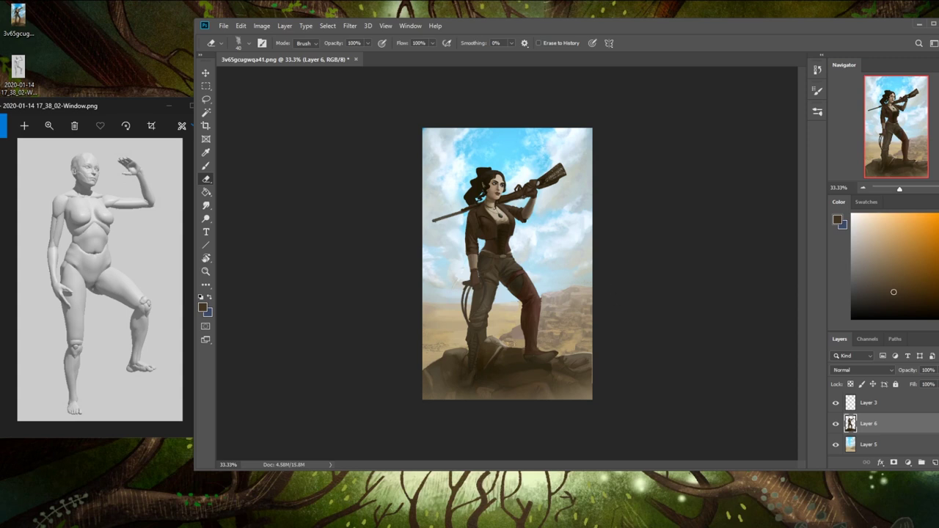
{"action": "key", "text": "b"}
{"action": "left_click", "coordinate": [534, 360], "text": "alt"}
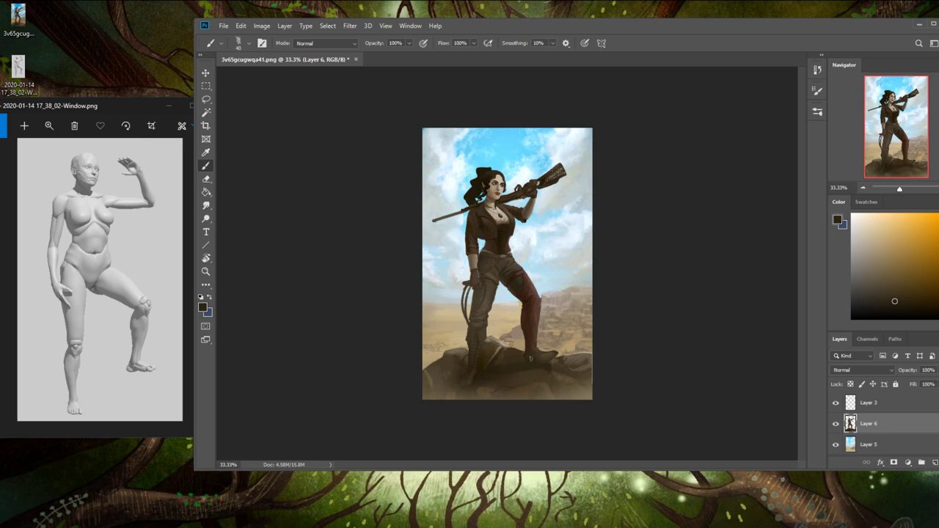
{"action": "left_click", "coordinate": [544, 364], "text": "alt"}
{"action": "left_click", "coordinate": [586, 377], "text": "alt"}
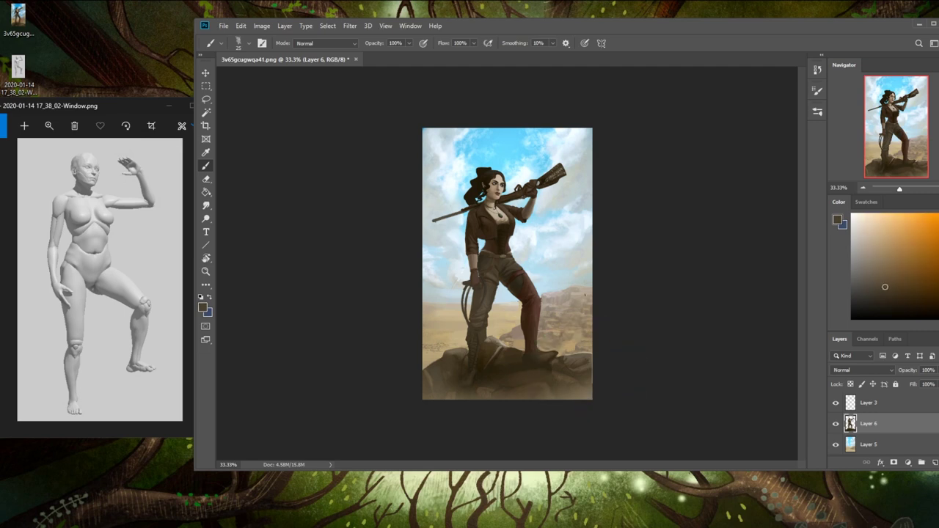
{"action": "left_click", "coordinate": [602, 373], "text": "alt"}
{"action": "left_click", "coordinate": [556, 367], "text": "alt"}
{"action": "left_click", "coordinate": [428, 379], "text": "alt"}
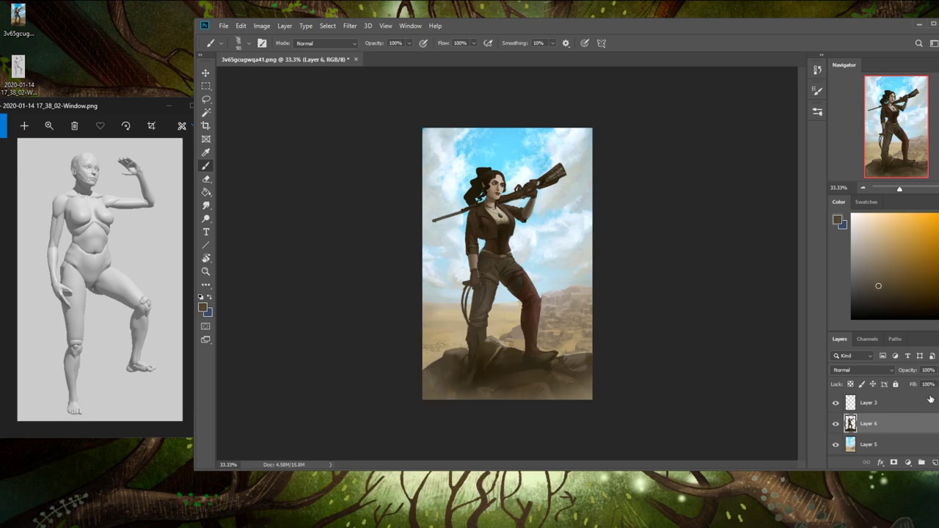
- Apply Hue/Saturation to the background on Layer 5 with Saturation +21 and Lightness +8
{"action": "left_click", "coordinate": [874, 444]}
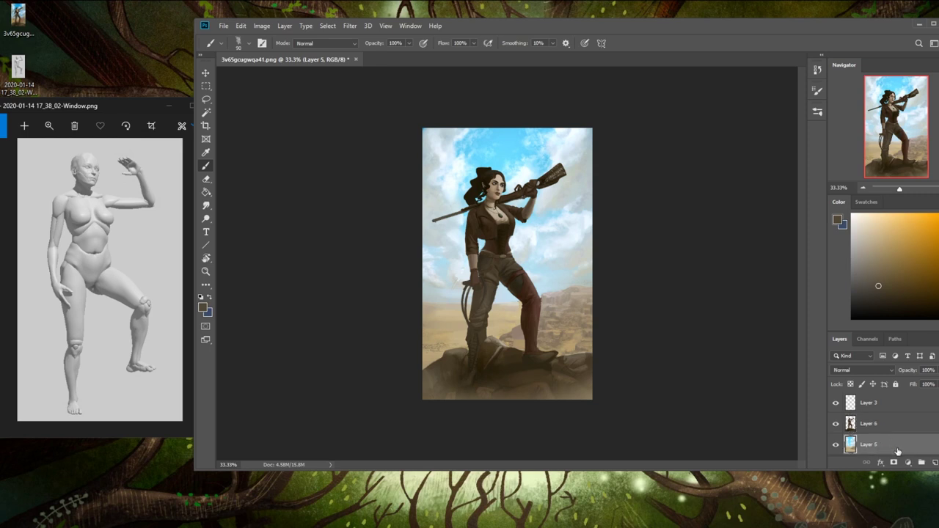
{"action": "key", "text": "ctrl+u"}
{"action": "left_click_drag", "start_coordinate": [773, 303], "coordinate": [777, 309]}
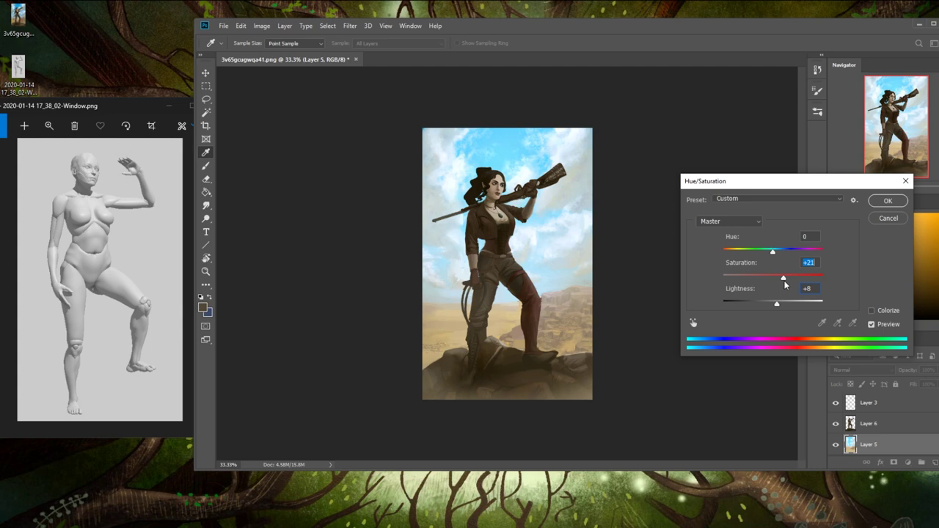
{"action": "left_click", "coordinate": [887, 201]}
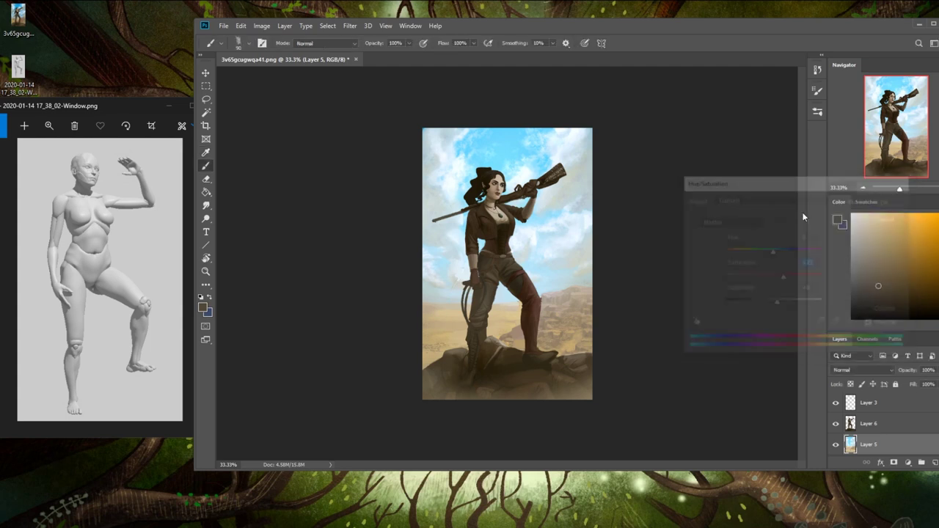
- Brush a sampled sandy haze over the rocks on Layer 3 with the soft size 500 Skin and Blending brush enlarged to 2300
{"action": "left_click", "coordinate": [868, 405]}
{"action": "left_click", "coordinate": [835, 403]}
{"action": "left_click", "coordinate": [834, 403]}
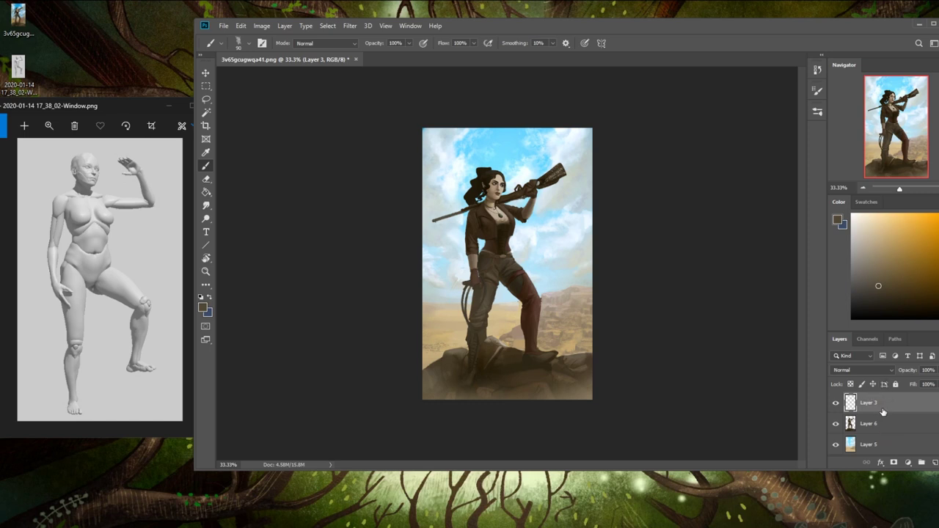
{"action": "right_click", "coordinate": [521, 287]}
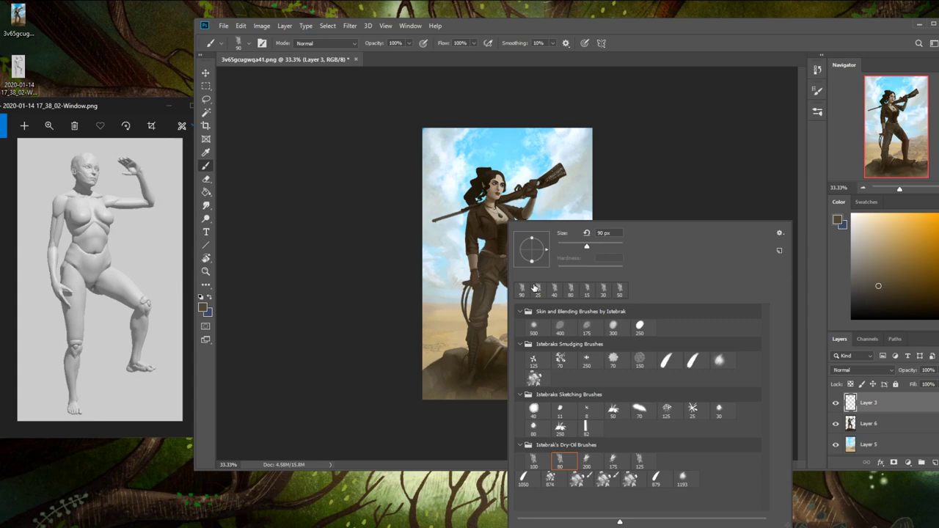
{"action": "left_click", "coordinate": [534, 328]}
{"action": "left_click", "coordinate": [687, 186]}
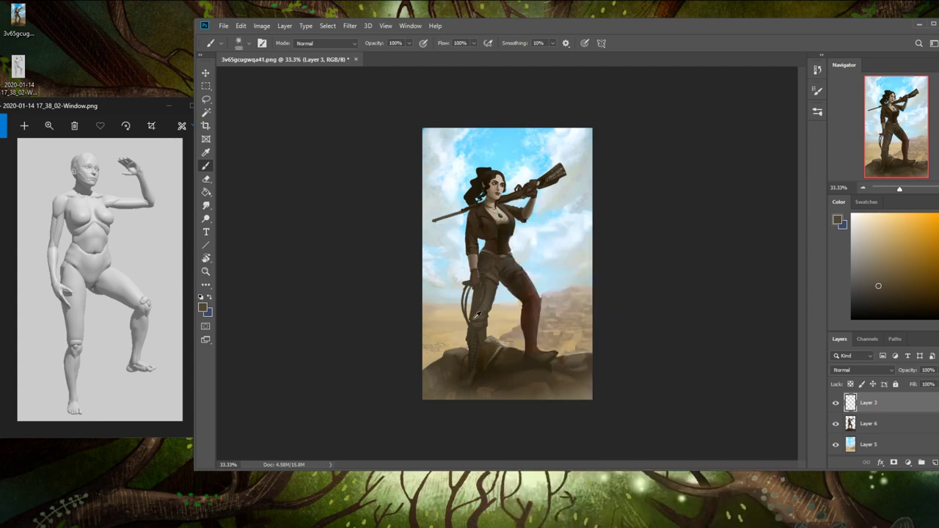
{"action": "left_click", "coordinate": [520, 346], "text": "alt"}
{"action": "key", "text": "bracketright"}
{"action": "key", "text": "bracketright"}
{"action": "key", "text": "bracketright"}
{"action": "key", "text": "bracketright"}
{"action": "key", "text": "bracketright"}
{"action": "key", "text": "bracketright"}
{"action": "key", "text": "bracketright"}
{"action": "key", "text": "bracketright"}
{"action": "key", "text": "bracketright"}
{"action": "key", "text": "bracketright"}
{"action": "key", "text": "bracketright"}
{"action": "key", "text": "bracketright"}
{"action": "key", "text": "bracketright"}
{"action": "key", "text": "bracketright"}
{"action": "key", "text": "bracketright"}
{"action": "key", "text": "bracketright"}
{"action": "key", "text": "bracketright"}
{"action": "key", "text": "bracketright"}
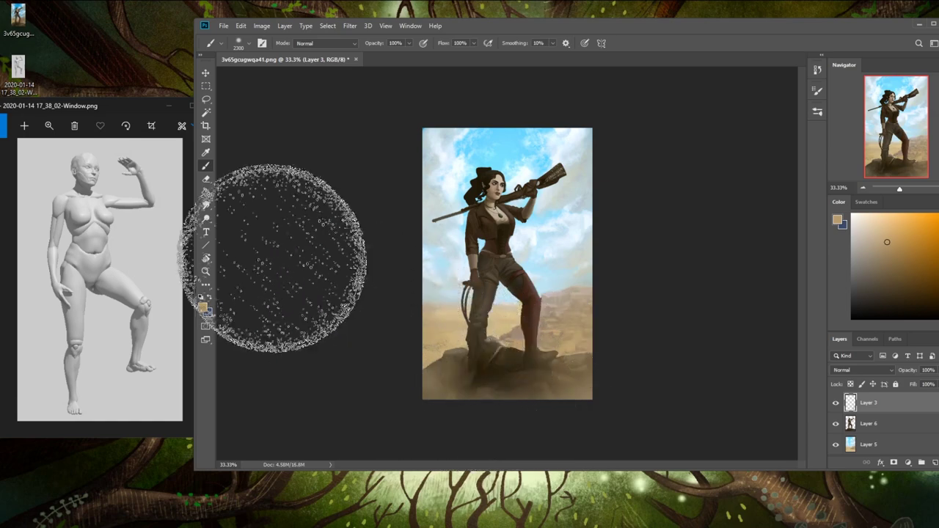
- Reduce the brush opacity to 46% and add more sandy haze across the lower part of the painting on Layer 3
{"action": "left_click", "coordinate": [409, 44]}
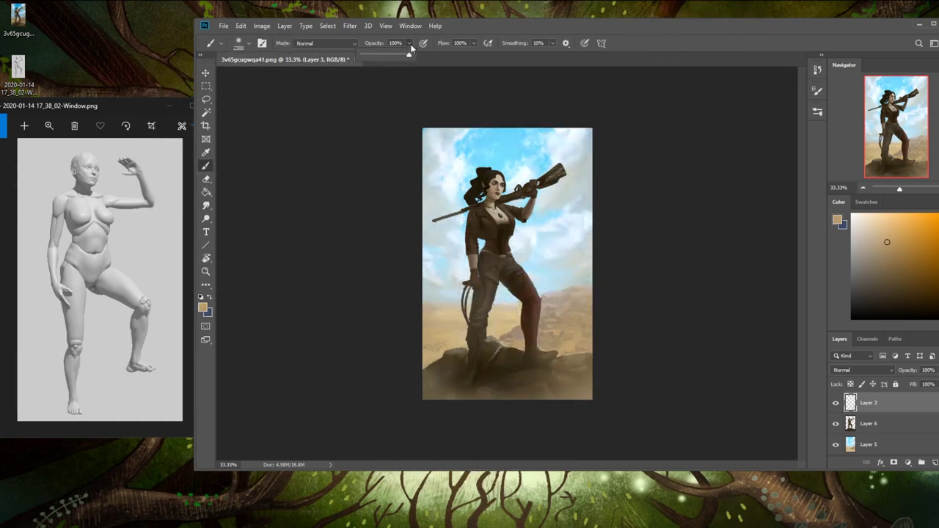
{"action": "mouse_move", "coordinate": [433, 306]}
{"action": "left_mouse_down"}
{"action": "mouse_move", "coordinate": [538, 357]}
{"action": "mouse_move", "coordinate": [661, 305]}
{"action": "left_mouse_up"}
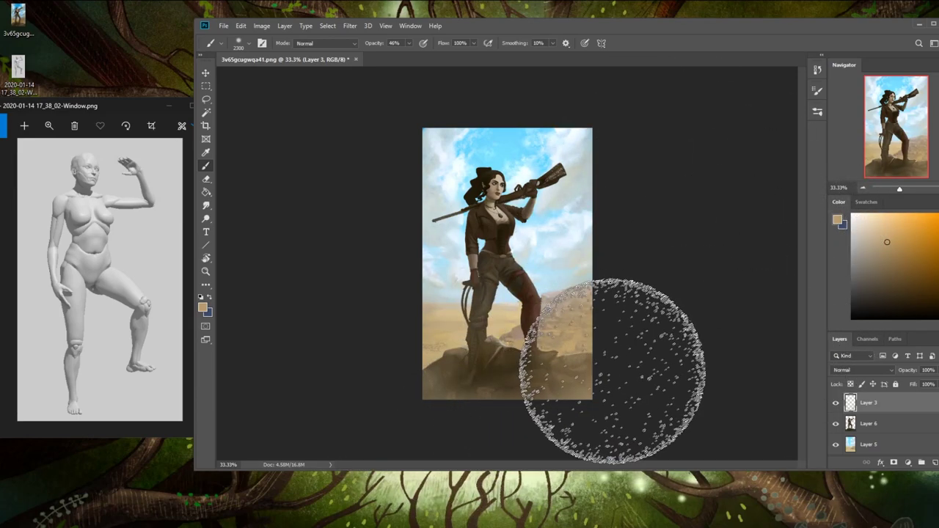
{"action": "key", "text": "alt"}
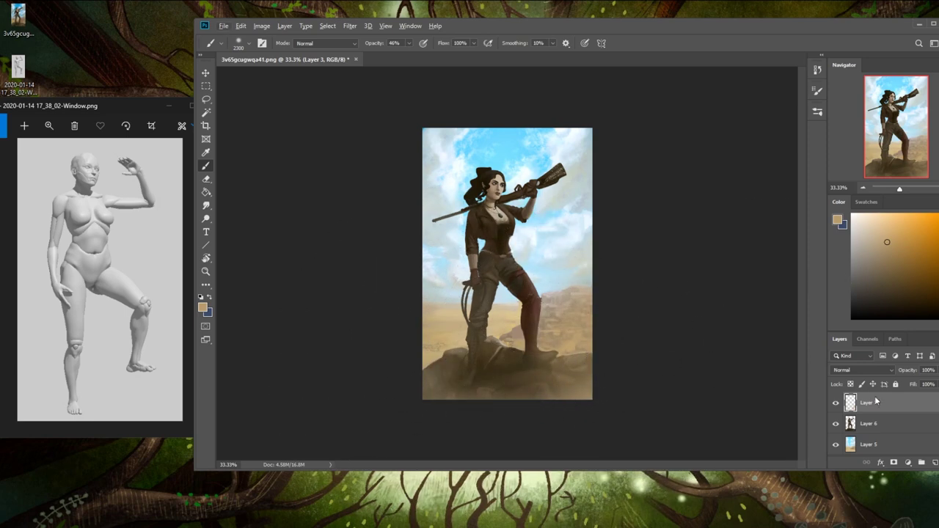
- Add a new layer above Layer 3 and brush soft near-white haze into the sky's upper right corner, reducing the brush to size 1800, finally 1400
{"action": "left_click", "coordinate": [883, 446]}
{"action": "left_click", "coordinate": [904, 405]}
{"action": "left_click", "coordinate": [934, 463]}
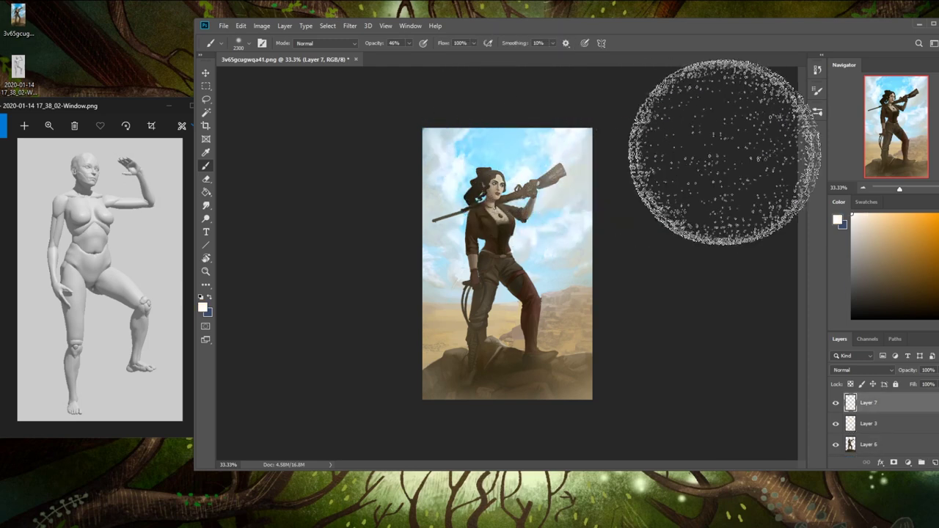
{"action": "left_click", "coordinate": [551, 138], "text": "alt"}
{"action": "key", "text": "bracketleft"}
{"action": "key", "text": "bracketleft"}
{"action": "key", "text": "bracketleft"}
{"action": "key", "text": "bracketleft"}
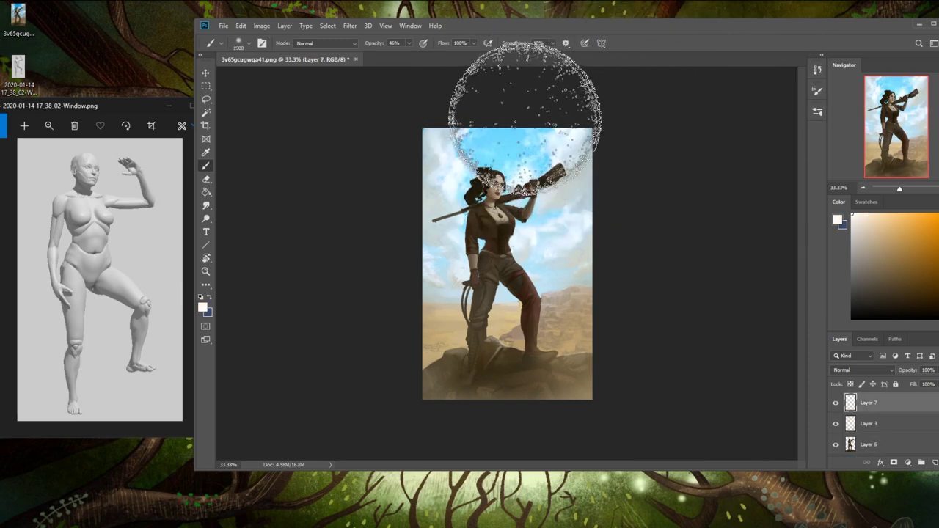
{"action": "left_click_drag", "start_coordinate": [561, 132], "coordinate": [623, 132]}
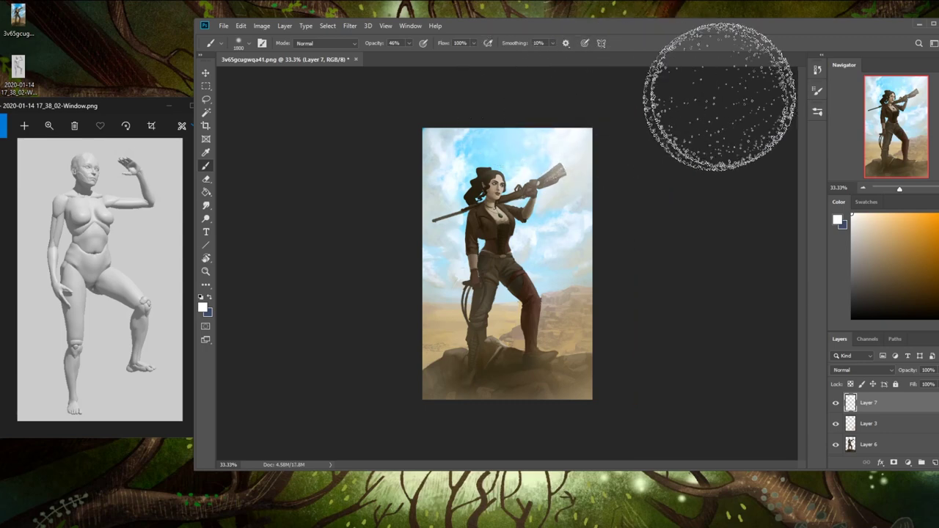
{"action": "key", "text": "ctrl+minus"}
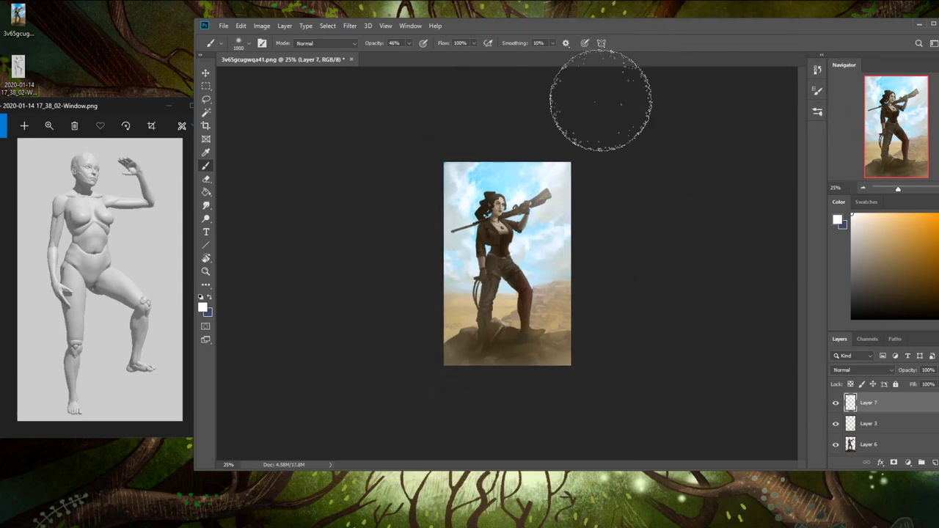
{"action": "key", "text": "bracketleft"}
{"action": "key", "text": "bracketleft"}
{"action": "key", "text": "bracketleft"}
{"action": "key", "text": "bracketleft"}
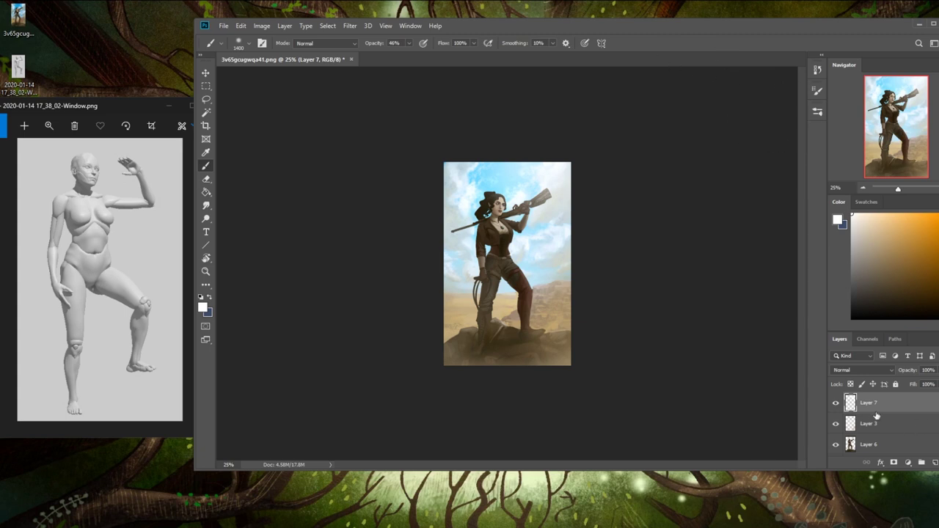
- Compare the painting with and without the haze on Layer 7 and Layer 3
{"action": "left_click", "coordinate": [836, 405]}
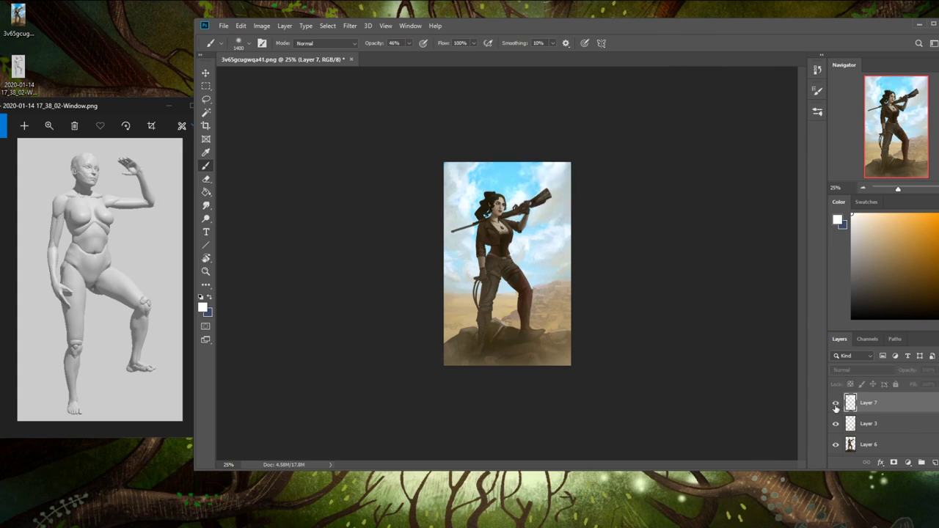
{"action": "left_click", "coordinate": [835, 406]}
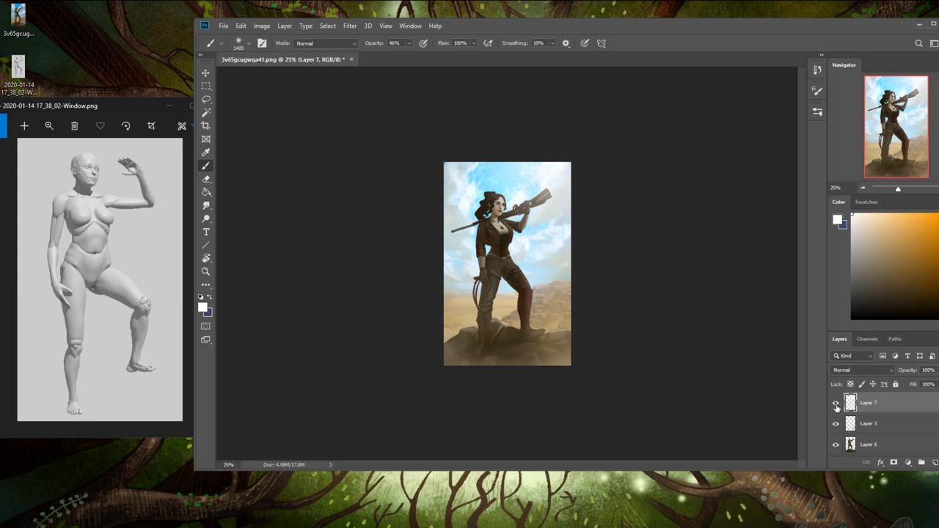
{"action": "left_click", "coordinate": [836, 405]}
{"action": "left_click", "coordinate": [836, 407]}
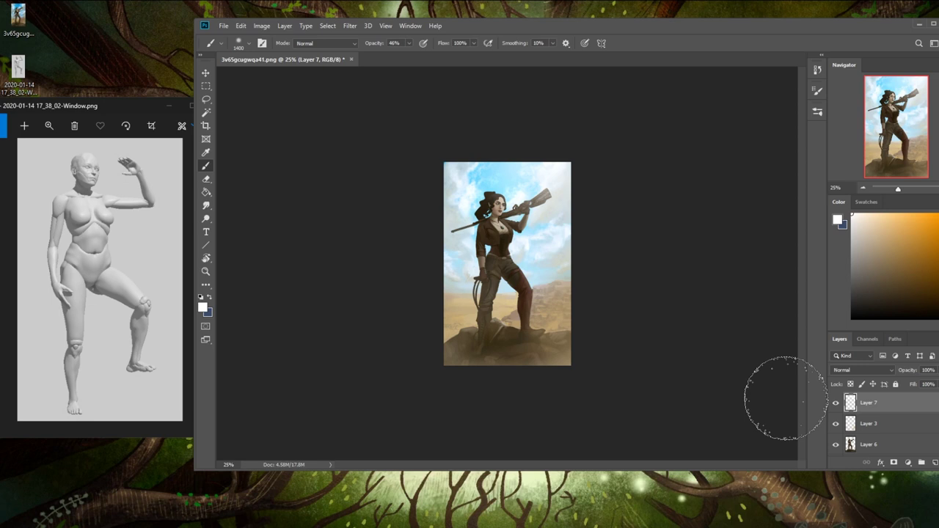
{"action": "left_click", "coordinate": [835, 403]}
{"action": "left_click", "coordinate": [835, 404]}
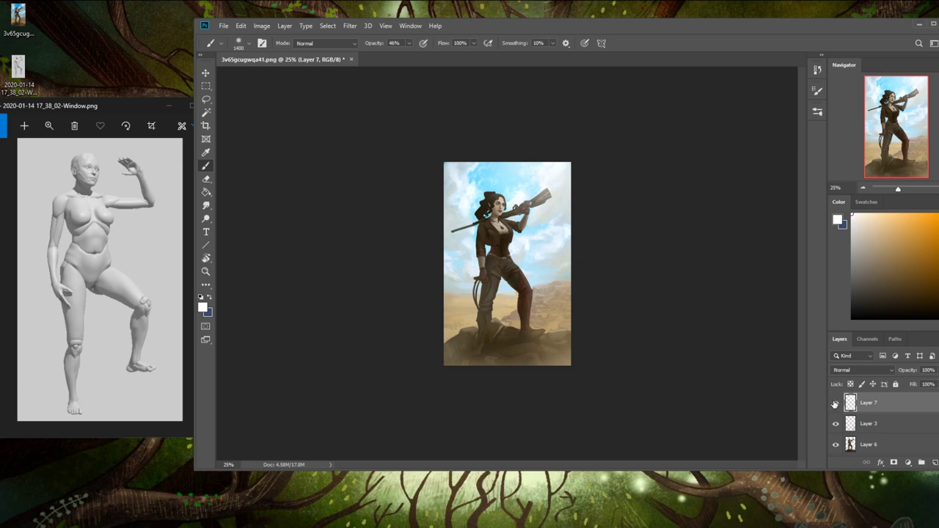
{"action": "left_click", "coordinate": [835, 404]}
{"action": "left_click", "coordinate": [835, 404]}
{"action": "left_click", "coordinate": [836, 404]}
{"action": "left_click", "coordinate": [835, 403]}
{"action": "left_click", "coordinate": [835, 424]}
{"action": "left_click", "coordinate": [835, 424]}
{"action": "left_click", "coordinate": [836, 424]}
{"action": "left_click", "coordinate": [836, 424]}
{"action": "right_click", "coordinate": [887, 402]}
{"action": "key", "text": "Escape"}
- Apply Liquify to Layer 6, nudging the tip of the woman's nose slightly upward with a size 30 Forward Warp brush
{"action": "key", "text": "z"}
{"action": "left_click_drag", "start_coordinate": [453, 181], "coordinate": [531, 228]}
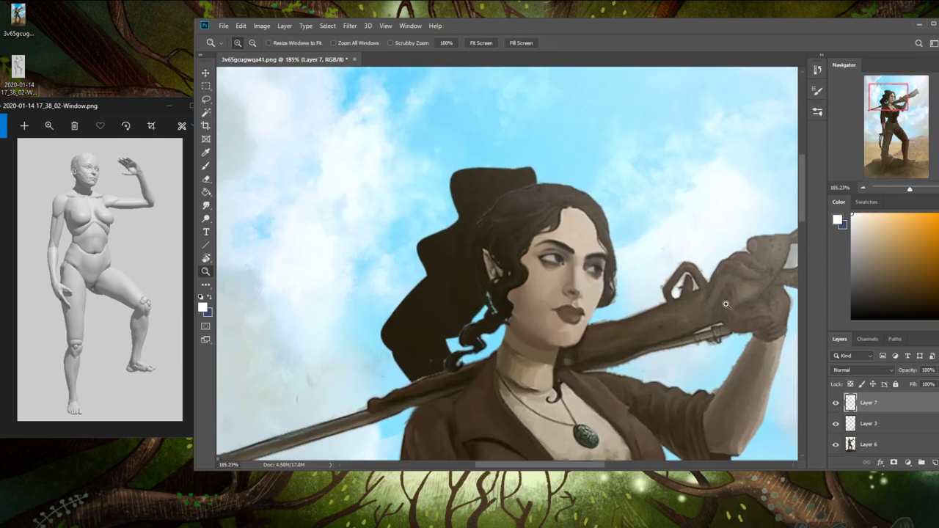
{"action": "left_click", "coordinate": [882, 446]}
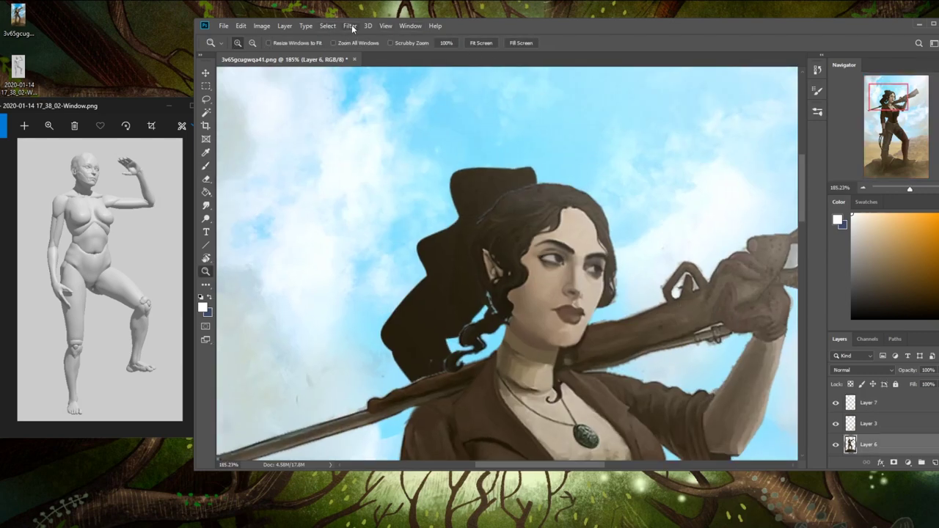
{"action": "left_click", "coordinate": [350, 25]}
{"action": "left_click", "coordinate": [376, 108]}
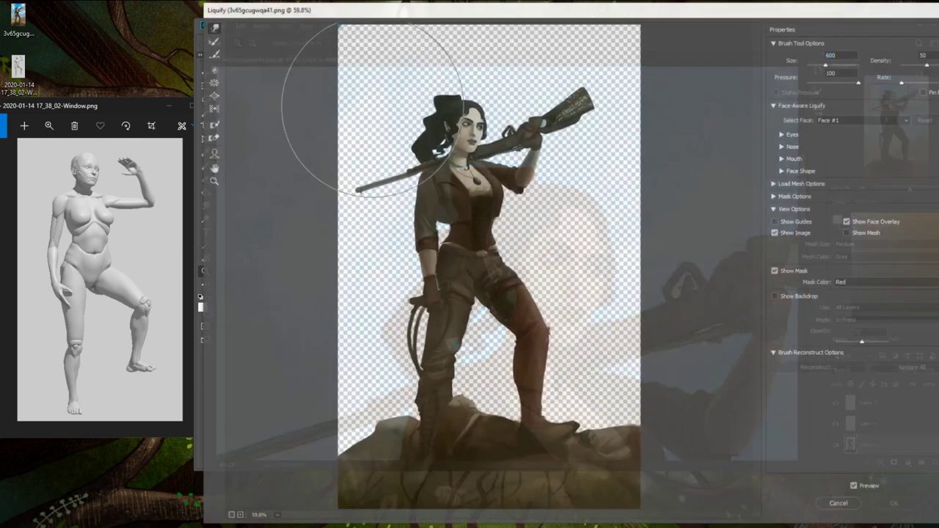
{"action": "scroll", "coordinate": [433, 90], "scroll_direction": "up", "scroll_amount": 5}
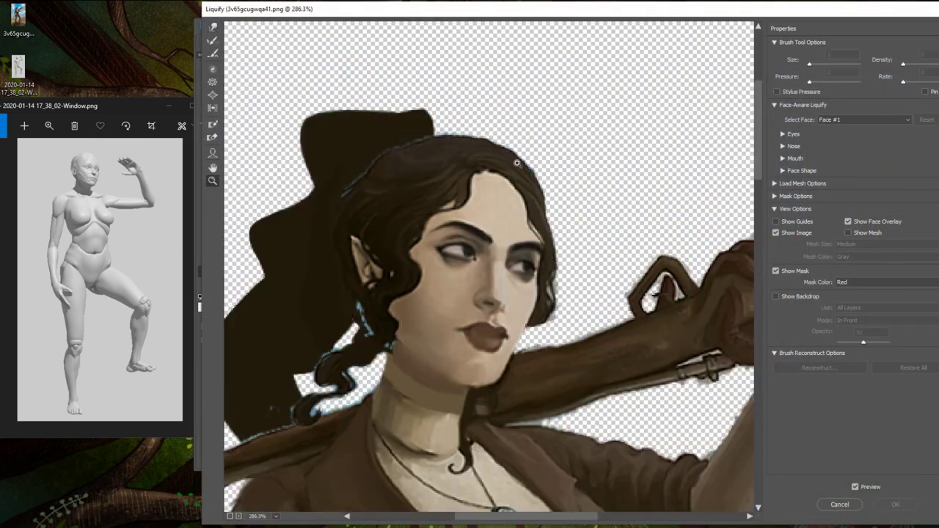
{"action": "left_click", "coordinate": [212, 27]}
{"action": "key", "text": "bracketleft"}
{"action": "key", "text": "bracketleft"}
{"action": "key", "text": "bracketleft"}
{"action": "key", "text": "bracketleft"}
{"action": "key", "text": "bracketleft"}
{"action": "key", "text": "bracketleft"}
{"action": "key", "text": "bracketleft"}
{"action": "key", "text": "bracketleft"}
{"action": "key", "text": "bracketleft"}
{"action": "key", "text": "bracketleft"}
{"action": "key", "text": "bracketleft"}
{"action": "key", "text": "bracketleft"}
{"action": "key", "text": "bracketleft"}
{"action": "key", "text": "bracketleft"}
{"action": "key", "text": "bracketleft"}
{"action": "key", "text": "bracketleft"}
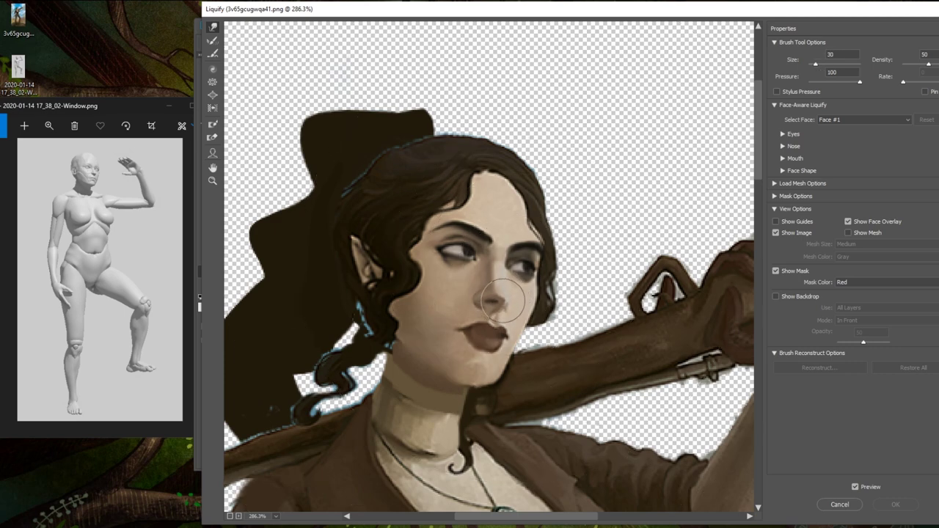
{"action": "left_click_drag", "start_coordinate": [501, 301], "coordinate": [504, 297]}
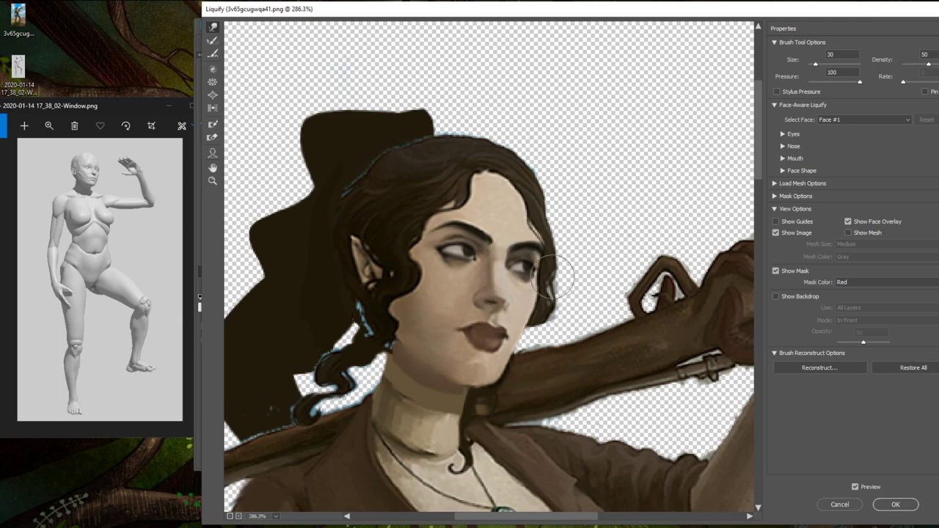
{"action": "key", "text": "ctrl+minus"}
{"action": "key", "text": "ctrl+minus"}
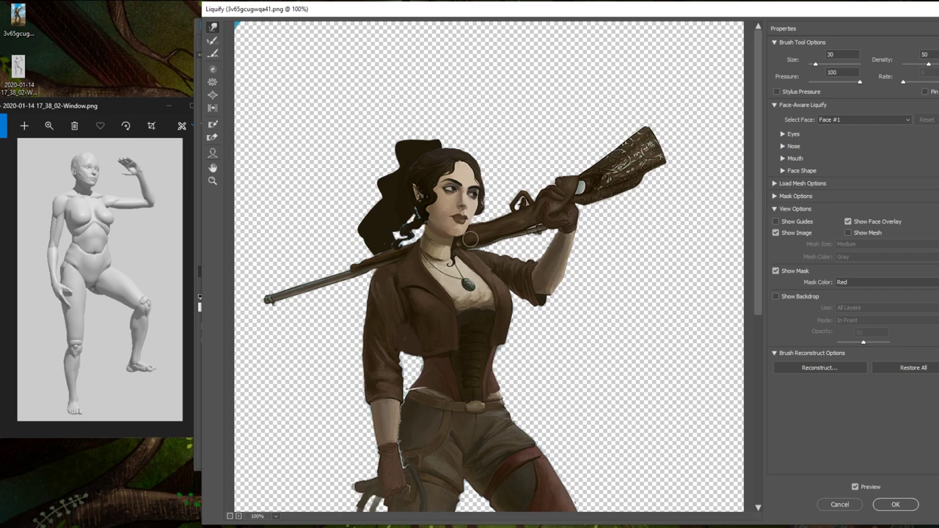
{"action": "key", "text": "bracketright"}
{"action": "key", "text": "bracketright"}
{"action": "key", "text": "bracketright"}
{"action": "left_click", "coordinate": [895, 504]}
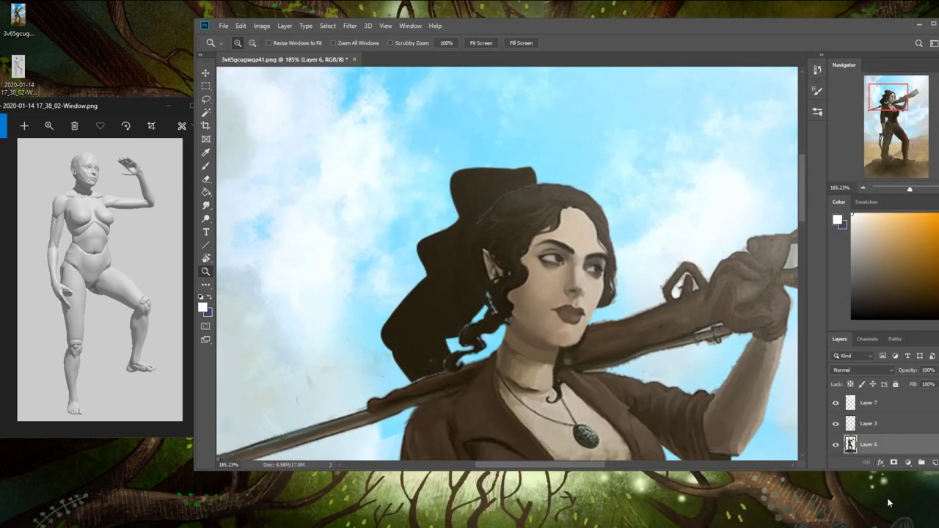
- Compare the face before and after the Liquify edit using the recorded history states
{"action": "left_click", "coordinate": [818, 70]}
{"action": "left_click", "coordinate": [751, 278]}
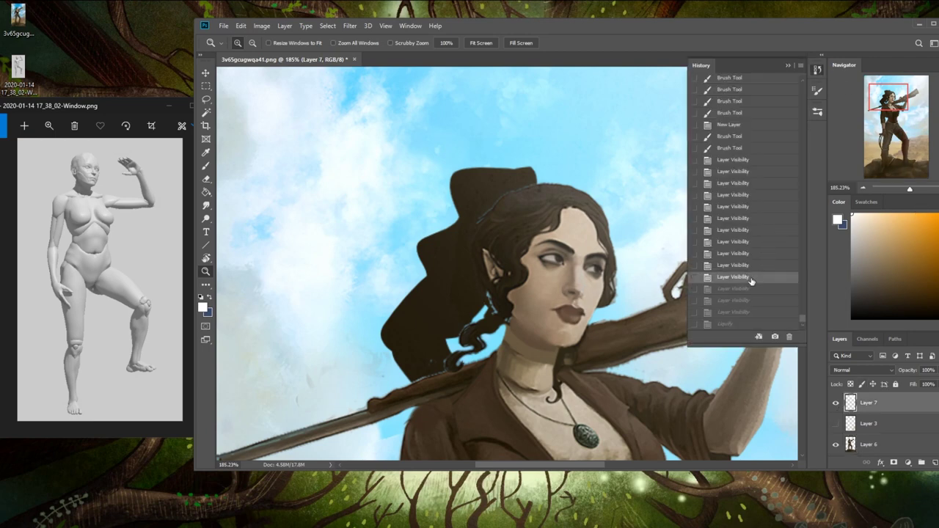
{"action": "left_click", "coordinate": [728, 325]}
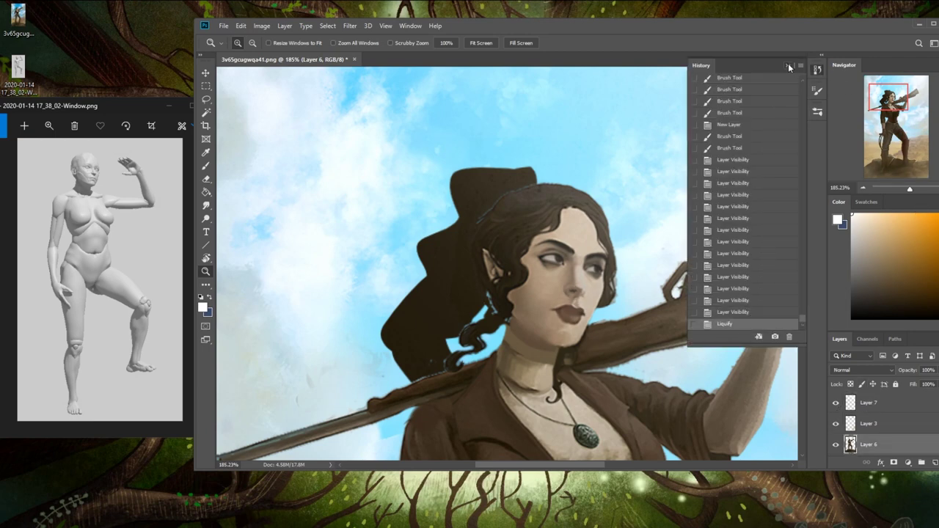
{"action": "left_click", "coordinate": [789, 66]}
- Shade the face on Layer 6 with a sampled greyish brown at brush size 300 in Darken mode, and hide Layer 7
{"action": "key", "text": "ctrl+minus"}
{"action": "key", "text": "ctrl+minus"}
{"action": "left_click_drag", "start_coordinate": [648, 381], "coordinate": [593, 260]}
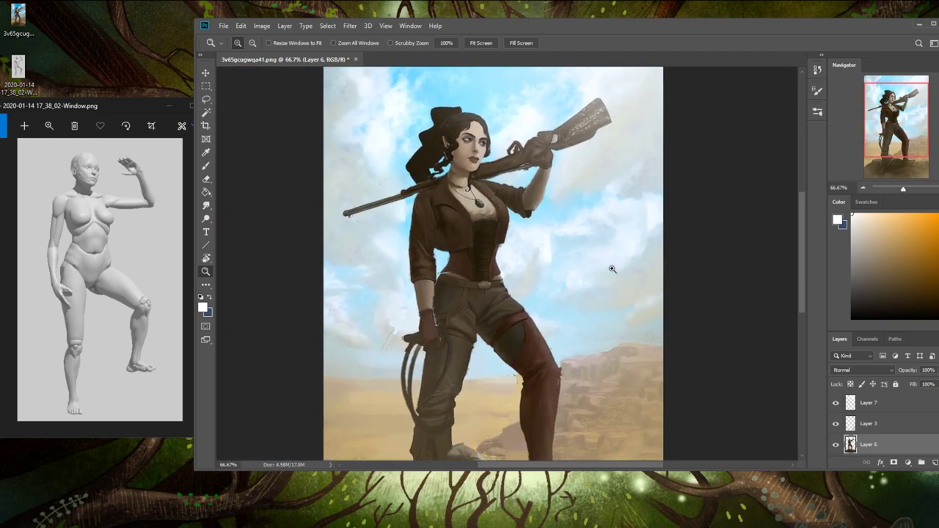
{"action": "key", "text": "b"}
{"action": "key", "text": "bracketleft"}
{"action": "left_click", "coordinate": [468, 168], "text": "alt"}
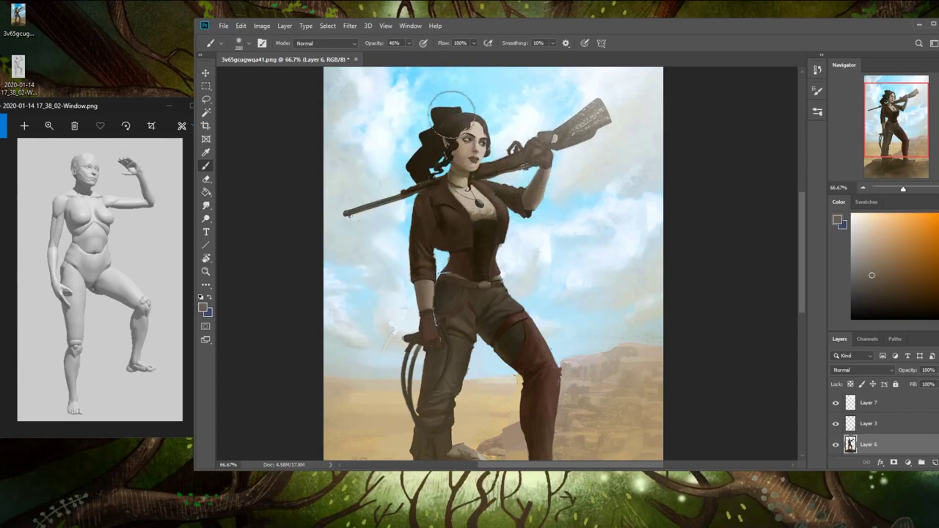
{"action": "left_click", "coordinate": [325, 42]}
{"action": "left_click", "coordinate": [315, 93]}
{"action": "mouse_move", "coordinate": [468, 136]}
{"action": "left_mouse_down"}
{"action": "mouse_move", "coordinate": [461, 126]}
{"action": "mouse_move", "coordinate": [464, 145]}
{"action": "left_mouse_up"}
{"action": "key", "text": "ctrl+minus"}
{"action": "key", "text": "ctrl+minus"}
{"action": "left_click", "coordinate": [834, 403]}
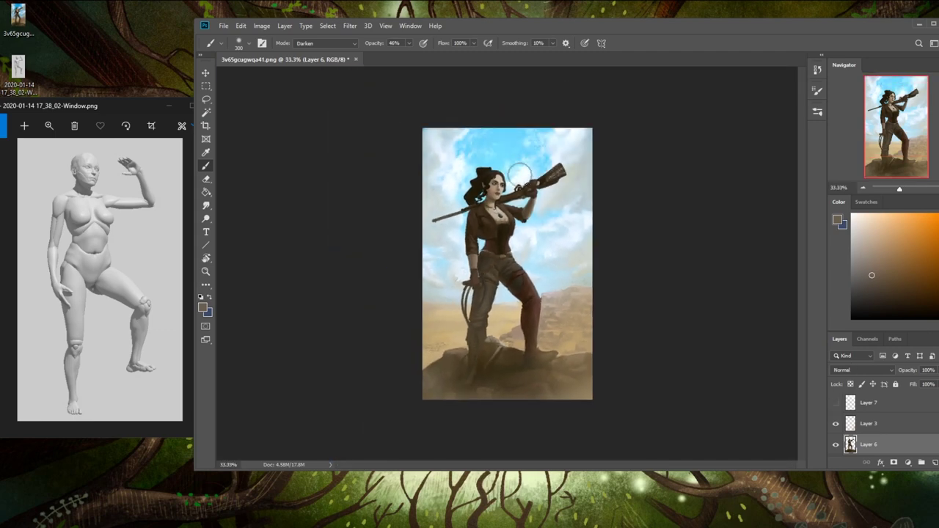
- Paint a light greyish skin tone around the mouth on Layer 6 with a size 25 brush in Normal mode
{"action": "key", "text": "bracketleft"}
{"action": "key", "text": "bracketleft"}
{"action": "key", "text": "bracketleft"}
{"action": "key", "text": "ctrl+plus"}
{"action": "key", "text": "ctrl+plus"}
{"action": "left_click_drag", "start_coordinate": [542, 131], "coordinate": [552, 230]}
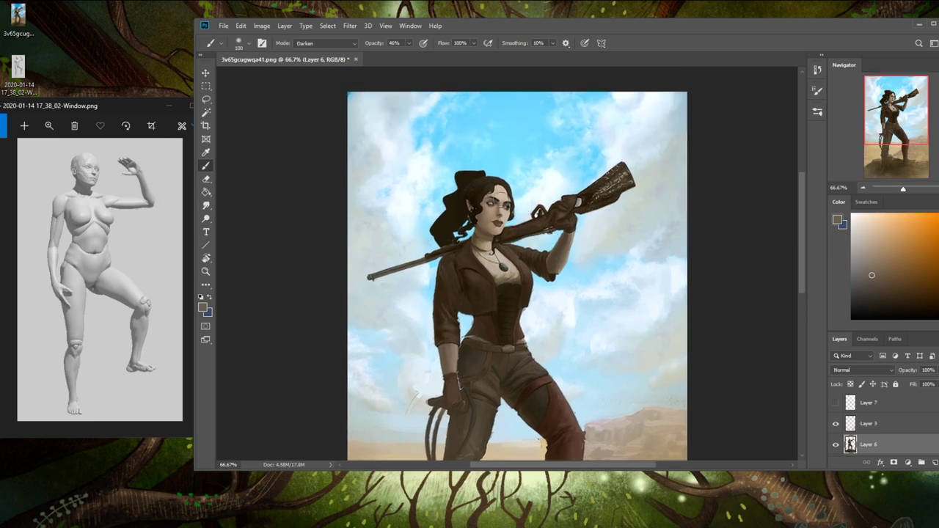
{"action": "scroll", "coordinate": [475, 148], "scroll_direction": "down", "scroll_amount": 2}
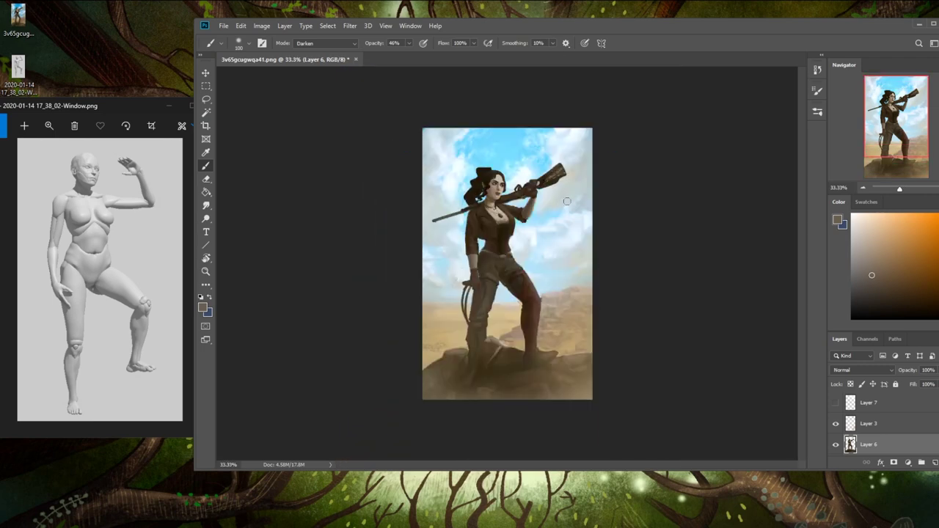
{"action": "left_click", "coordinate": [860, 235]}
{"action": "left_click", "coordinate": [938, 314]}
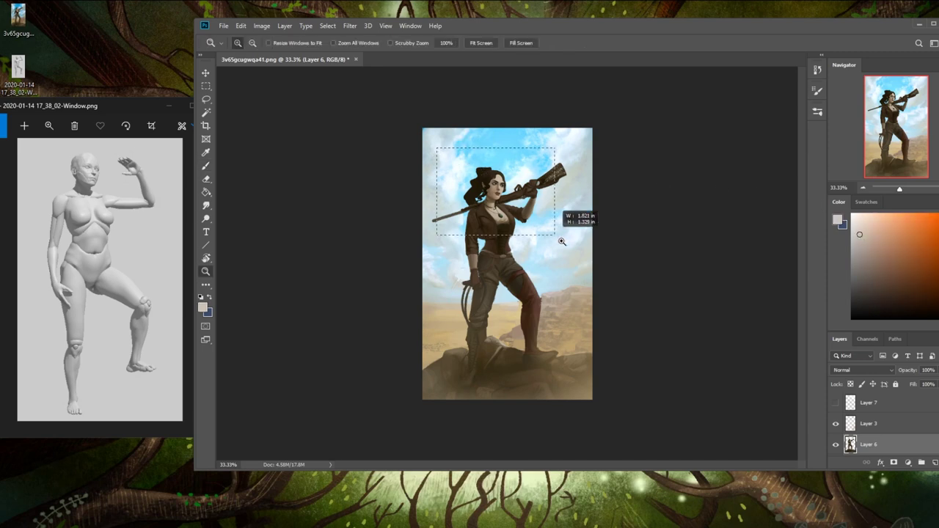
{"action": "scroll", "coordinate": [494, 176], "scroll_direction": "up", "scroll_amount": 4}
{"action": "left_click", "coordinate": [325, 43]}
{"action": "left_click", "coordinate": [315, 53]}
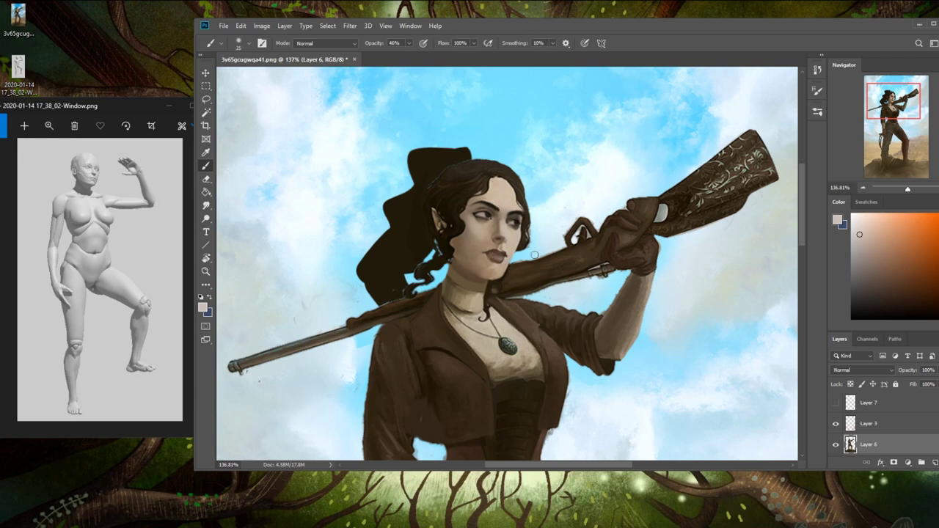
{"action": "left_click_drag", "start_coordinate": [506, 256], "coordinate": [489, 257]}
- Sample the dark brown of the hair beside the forehead and enlarge the brush to size 60
{"action": "key", "text": "bracketright"}
{"action": "key", "text": "bracketright"}
{"action": "key", "text": "bracketright"}
{"action": "key", "text": "bracketright"}
{"action": "key", "text": "bracketright"}
{"action": "key", "text": "bracketright"}
{"action": "key", "text": "bracketright"}
{"action": "key", "text": "bracketright"}
{"action": "left_click", "coordinate": [510, 174], "text": "alt"}
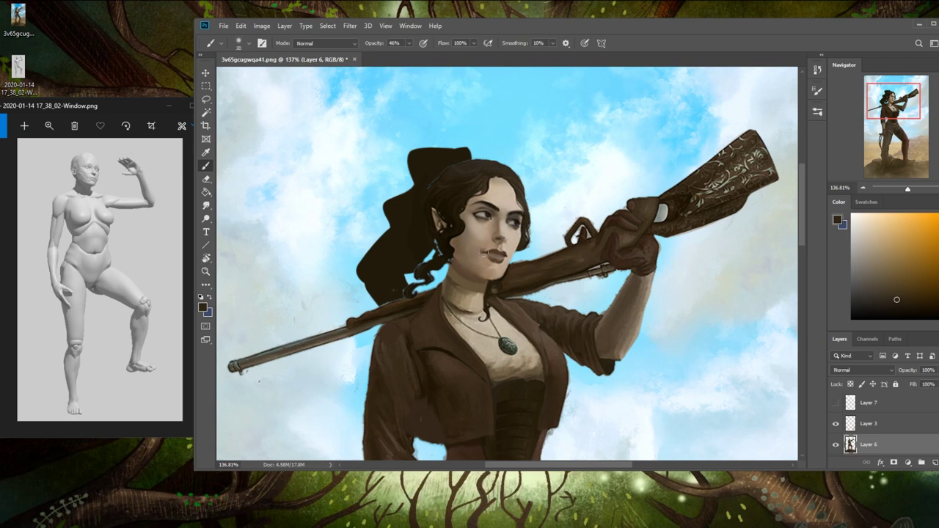
{"action": "key", "text": "bracketright"}
{"action": "key", "text": "bracketright"}
{"action": "key", "text": "bracketright"}
{"action": "key", "text": "bracketright"}
{"action": "key", "text": "ctrl+minus"}
{"action": "key", "text": "ctrl+minus"}
{"action": "key", "text": "ctrl+minus"}
{"action": "key", "text": "ctrl+plus"}
{"action": "key", "text": "ctrl+plus"}
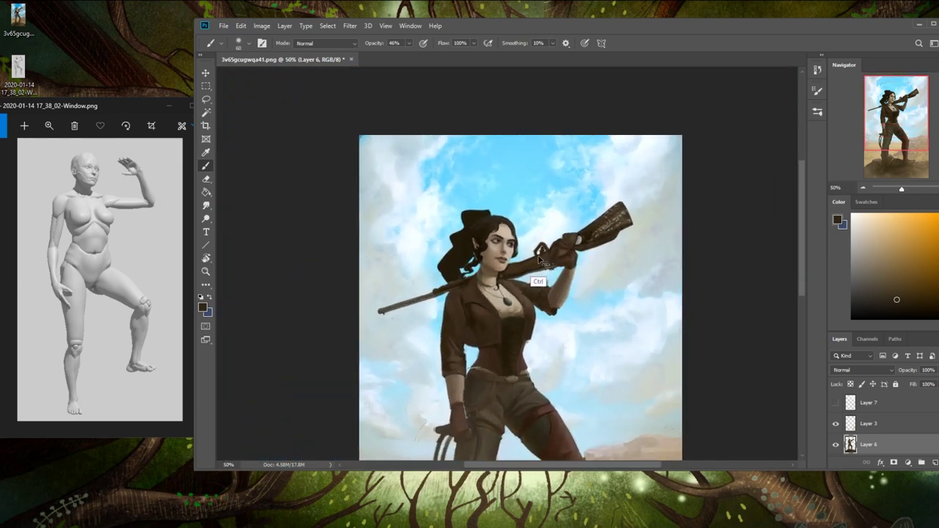
- Deepen the shadow on the neck under the chin with sampled browns in Darken mode at brush sizes 35 to 50
{"action": "left_click", "coordinate": [484, 270], "text": "alt"}
{"action": "left_click", "coordinate": [326, 43]}
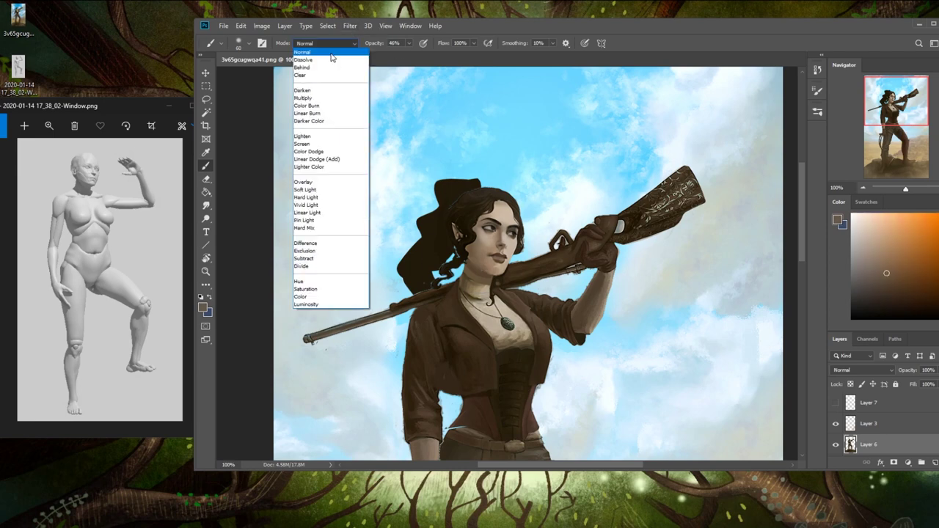
{"action": "left_click", "coordinate": [323, 90]}
{"action": "left_click_drag", "start_coordinate": [504, 269], "coordinate": [498, 276]}
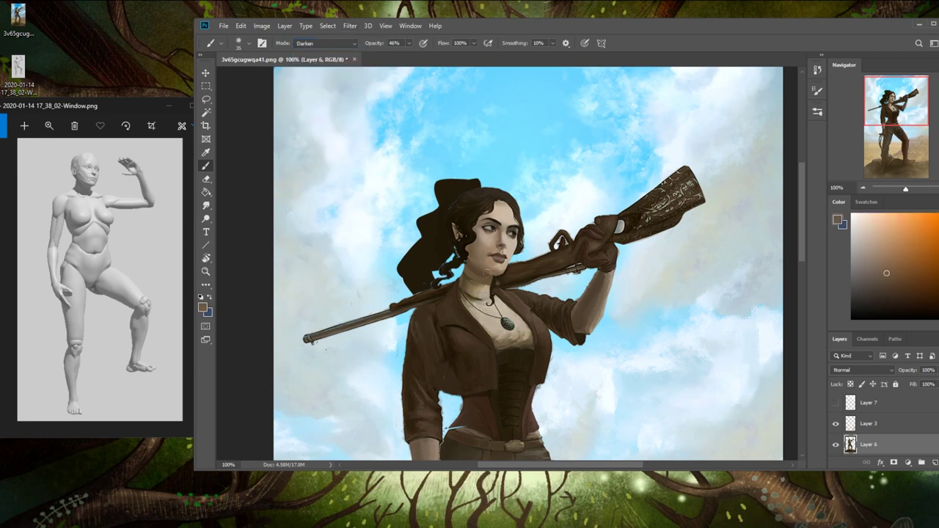
{"action": "key", "text": "bracketright"}
{"action": "key", "text": "bracketright"}
{"action": "key", "text": "bracketright"}
{"action": "left_click", "coordinate": [476, 262], "text": "alt"}
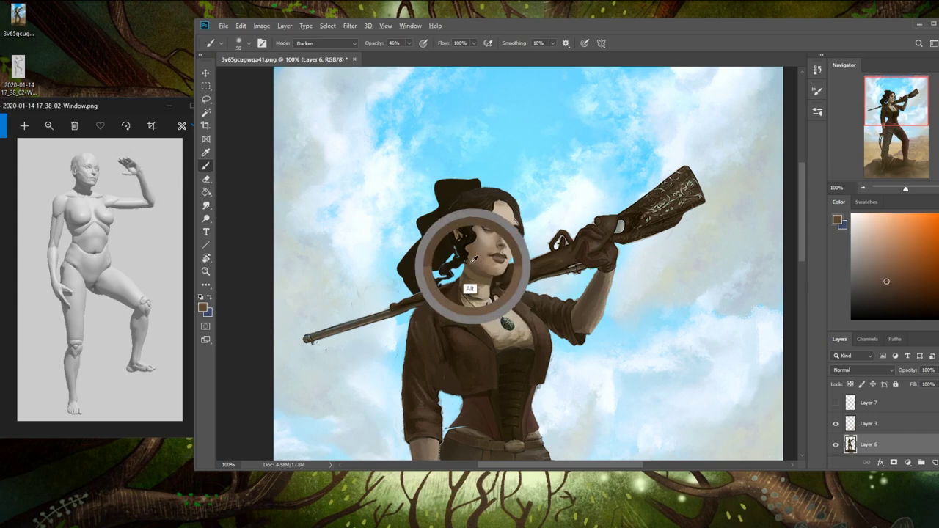
{"action": "left_click_drag", "start_coordinate": [494, 289], "coordinate": [501, 277]}
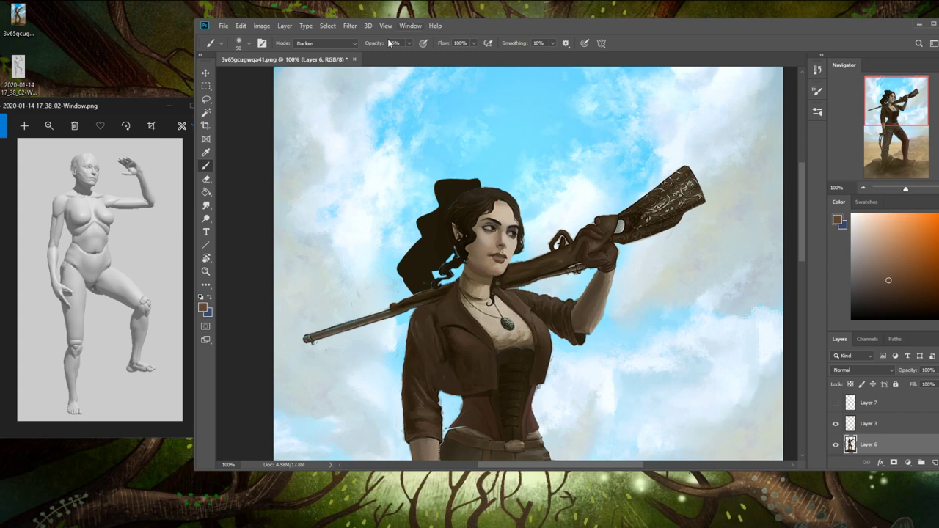
- Return the brush to Normal mode and choose the flat size 82 brush preset
{"action": "left_click", "coordinate": [334, 44]}
{"action": "left_click", "coordinate": [330, 51]}
{"action": "right_click", "coordinate": [508, 248]}
{"action": "left_click", "coordinate": [587, 429]}
{"action": "key", "text": "Return"}
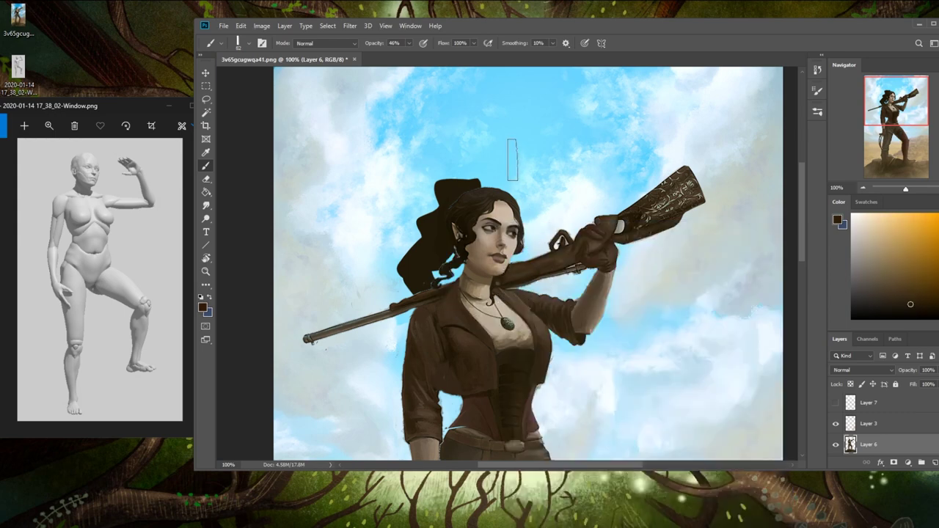
- Set the flat brush to size 10 and 100% opacity, and paint over the corset's lower edge at the waist with sampled dark brown
{"action": "left_click", "coordinate": [409, 44]}
{"action": "left_click_drag", "start_coordinate": [411, 54], "coordinate": [420, 56]}
{"action": "key", "text": "Return"}
{"action": "key", "text": "bracketleft"}
{"action": "key", "text": "bracketleft"}
{"action": "key", "text": "bracketleft"}
{"action": "key", "text": "bracketleft"}
{"action": "key", "text": "bracketleft"}
{"action": "key", "text": "bracketleft"}
{"action": "key", "text": "bracketleft"}
{"action": "key", "text": "bracketleft"}
{"action": "left_click", "coordinate": [479, 373], "text": "alt"}
{"action": "left_click_drag", "start_coordinate": [410, 55], "coordinate": [477, 42]}
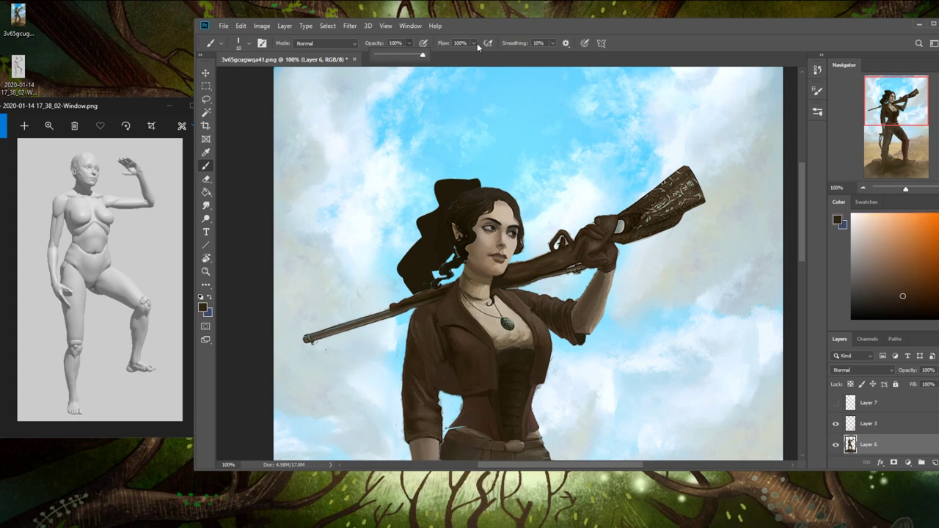
{"action": "left_click", "coordinate": [468, 422]}
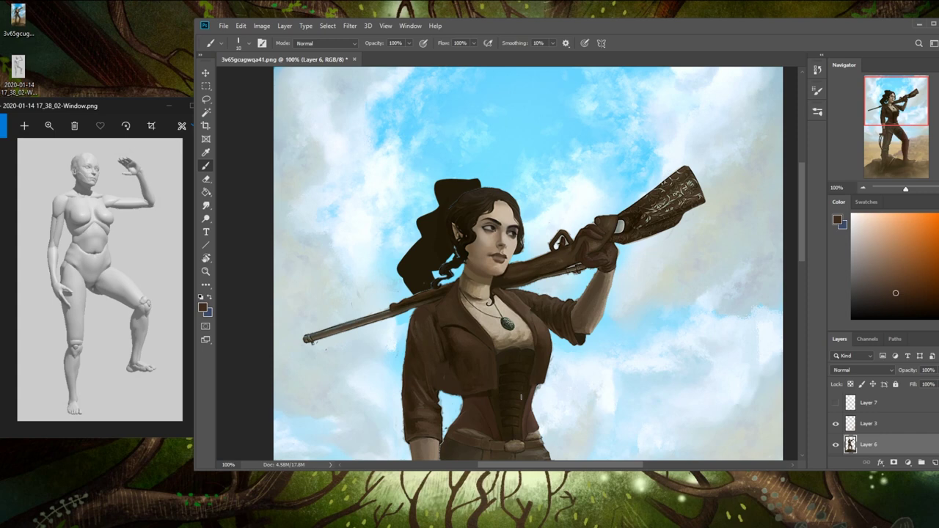
- Touch up the rifle barrel, jacket shoulder and sleeve edges with sampled dark browns, using a size 7 flat brush
{"action": "left_click", "coordinate": [407, 308], "text": "alt"}
{"action": "left_click", "coordinate": [404, 308], "text": "alt"}
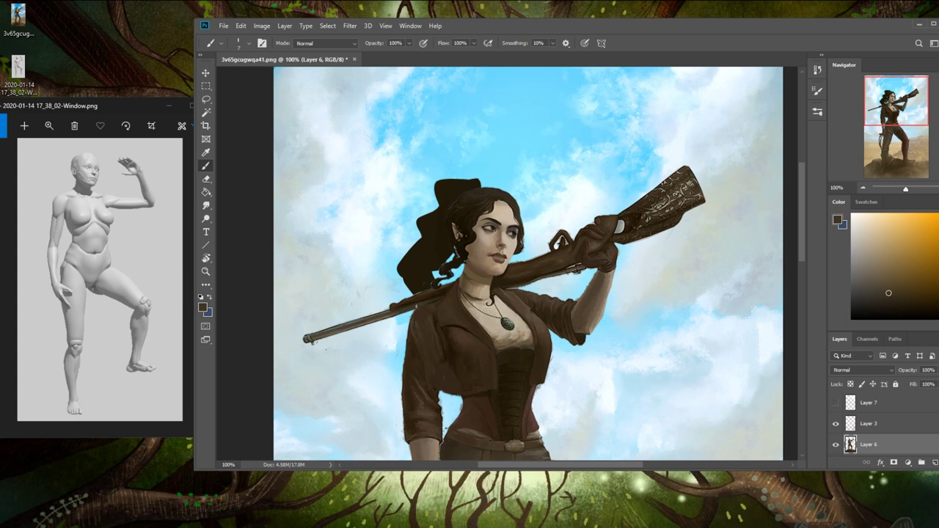
{"action": "left_click", "coordinate": [438, 321], "text": "alt"}
{"action": "left_click", "coordinate": [523, 309], "text": "alt"}
{"action": "key", "text": "e"}
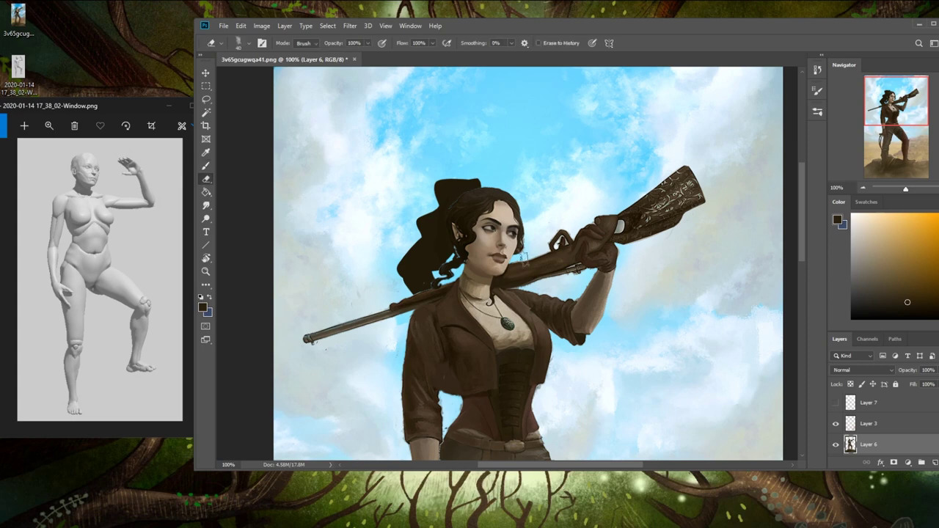
{"action": "key", "text": "bracketleft"}
{"action": "key", "text": "bracketleft"}
{"action": "key", "text": "b"}
{"action": "left_click", "coordinate": [556, 298], "text": "alt"}
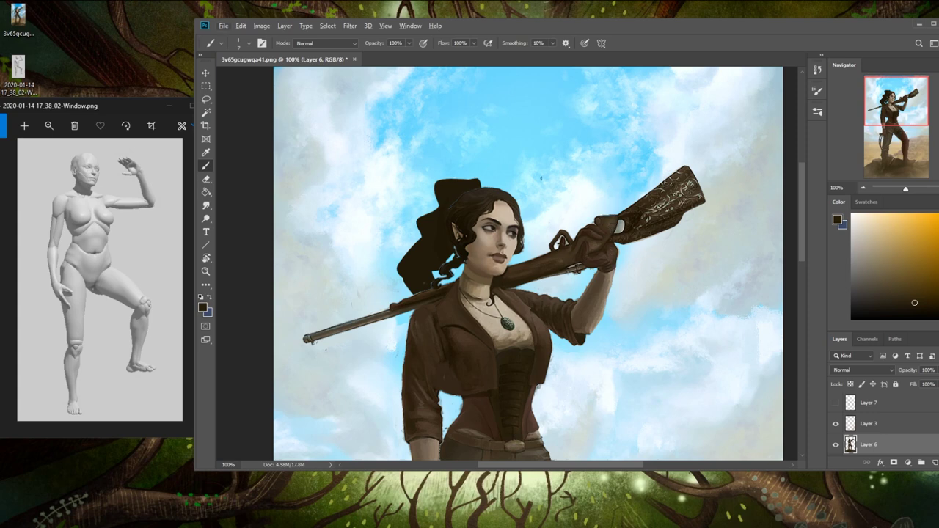
{"action": "left_click", "coordinate": [415, 314], "text": "alt"}
{"action": "key", "text": "ctrl+0"}
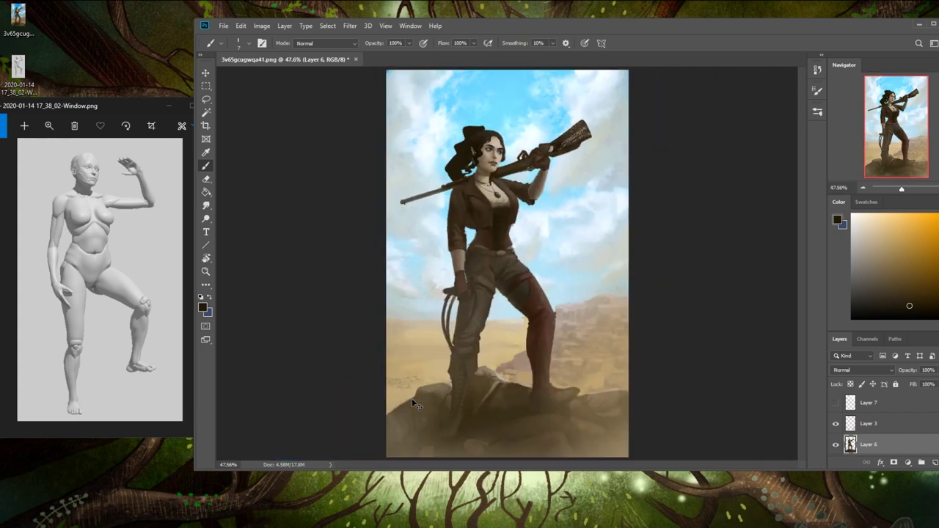
- Fill the blue gaps between the ear, curls and ponytail with dark brown sampled from the hair
{"action": "key", "text": "z"}
{"action": "mouse_move", "coordinate": [467, 113]}
{"action": "left_mouse_down"}
{"action": "mouse_move", "coordinate": [543, 210]}
{"action": "mouse_move", "coordinate": [507, 242]}
{"action": "mouse_move", "coordinate": [507, 262]}
{"action": "left_mouse_up"}
{"action": "key", "text": "e"}
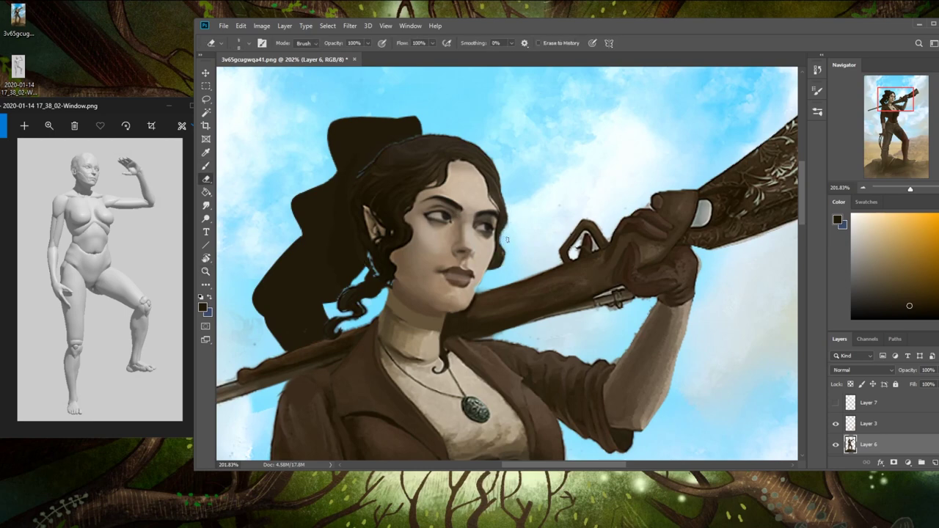
{"action": "key", "text": "b"}
{"action": "left_click", "coordinate": [377, 259], "text": "alt"}
{"action": "left_click_drag", "start_coordinate": [369, 256], "coordinate": [371, 271]}
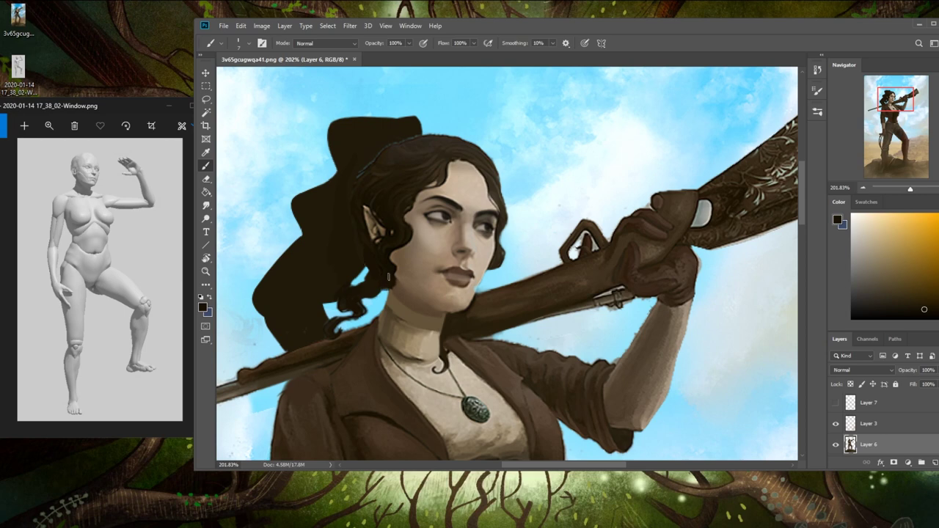
{"action": "left_click_drag", "start_coordinate": [343, 304], "coordinate": [315, 340]}
{"action": "key", "text": "ctrl+0"}
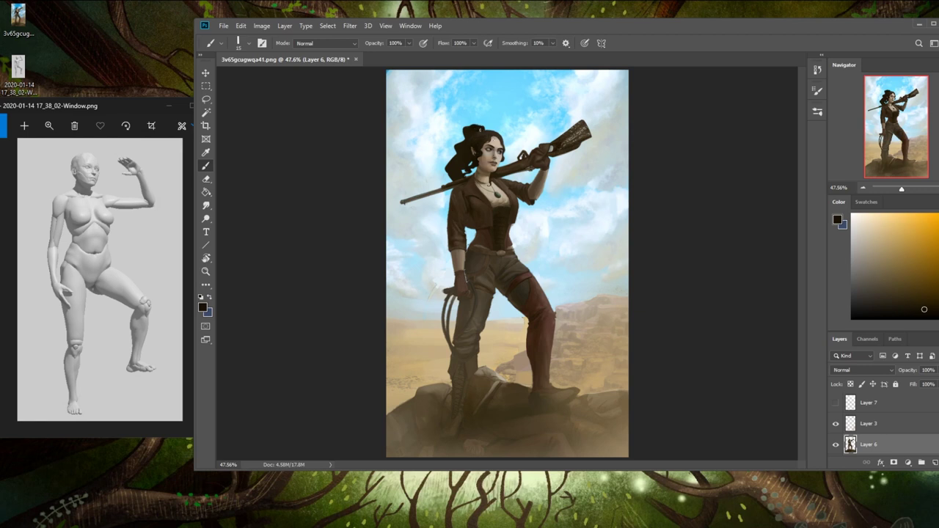
- Choose the soft size 500 skin brush, sample browns from the neck and jacket, and set it to Darken mode at 42% opacity
{"action": "key", "text": "e"}
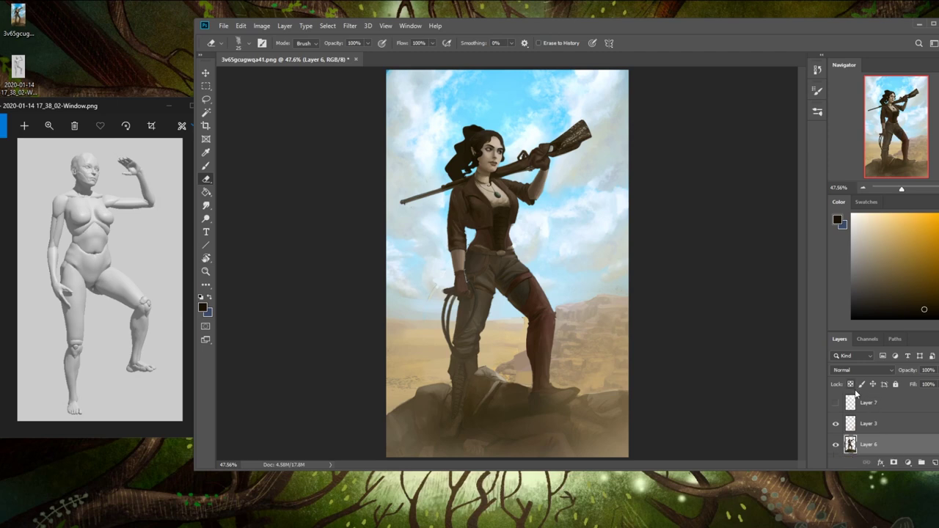
{"action": "key", "text": "b"}
{"action": "right_click", "coordinate": [511, 195]}
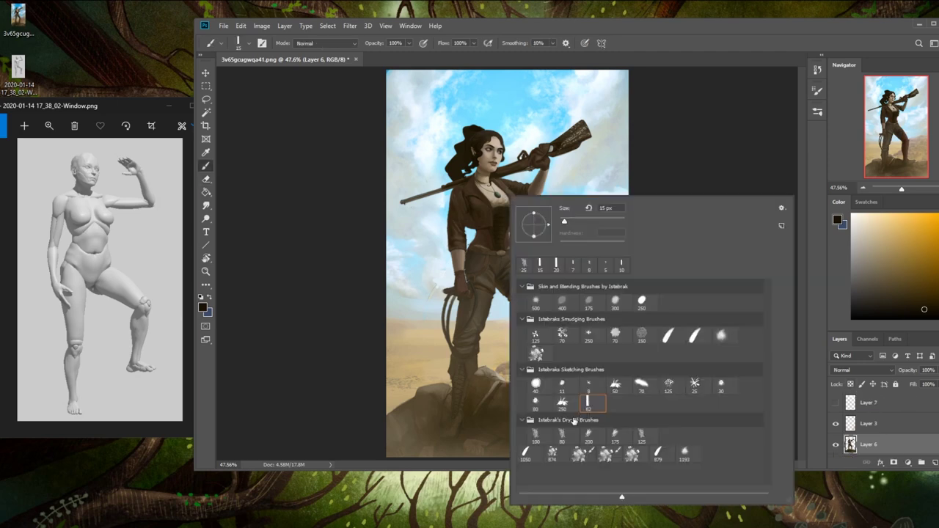
{"action": "double_click", "coordinate": [536, 303]}
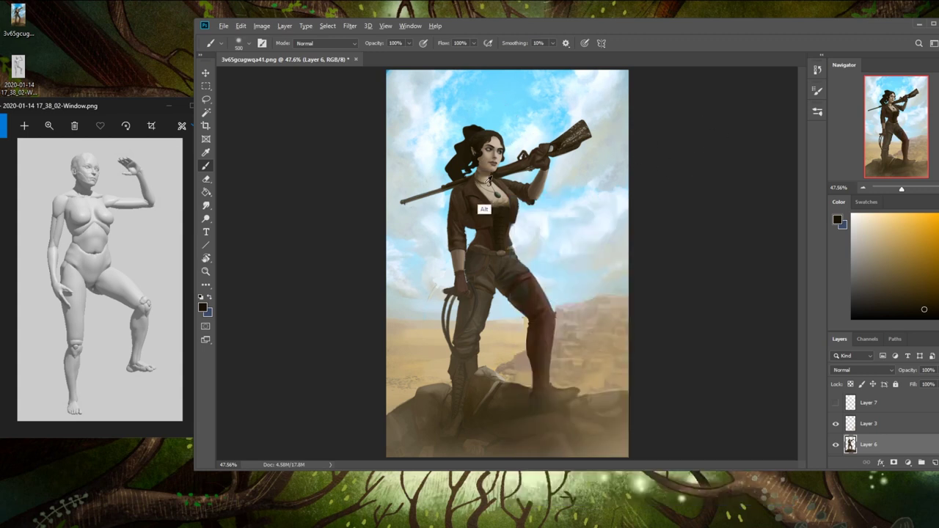
{"action": "left_click", "coordinate": [490, 168], "text": "alt"}
{"action": "left_click", "coordinate": [473, 183], "text": "alt"}
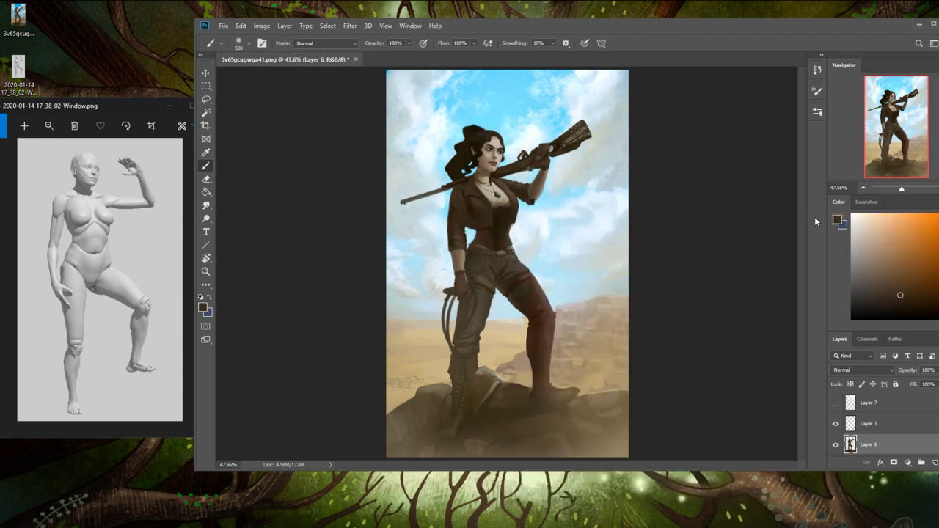
{"action": "left_click", "coordinate": [325, 43]}
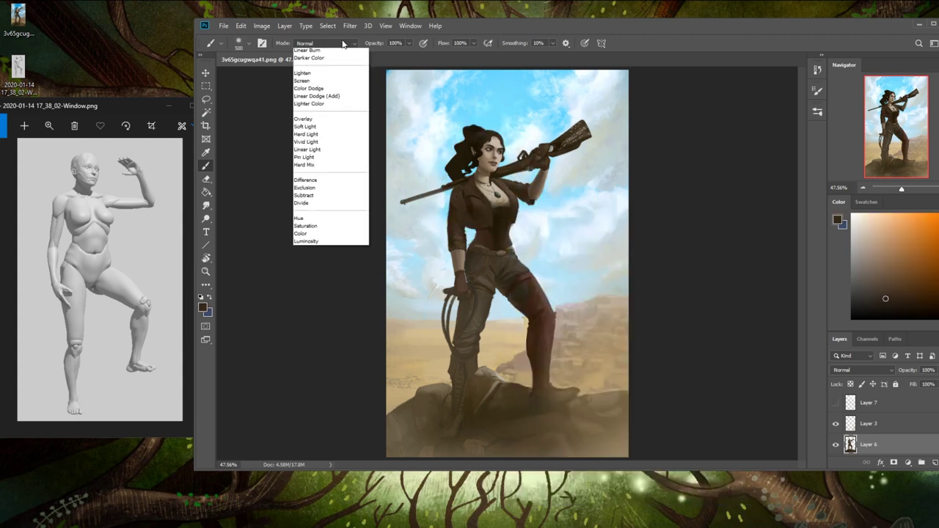
{"action": "left_click", "coordinate": [308, 91]}
{"action": "key", "text": "4"}
{"action": "key", "text": "2"}
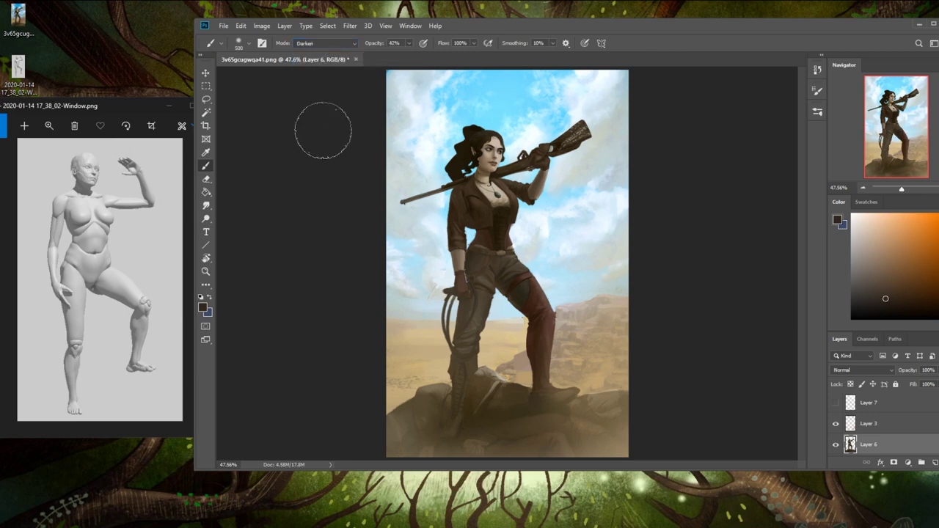
- Deepen the shadow on the neck and upper chest with the sampled dark brown, resizing the soft brush to around 200
{"action": "key", "text": "bracketleft"}
{"action": "key", "text": "bracketleft"}
{"action": "key", "text": "bracketleft"}
{"action": "key", "text": "bracketleft"}
{"action": "key", "text": "bracketleft"}
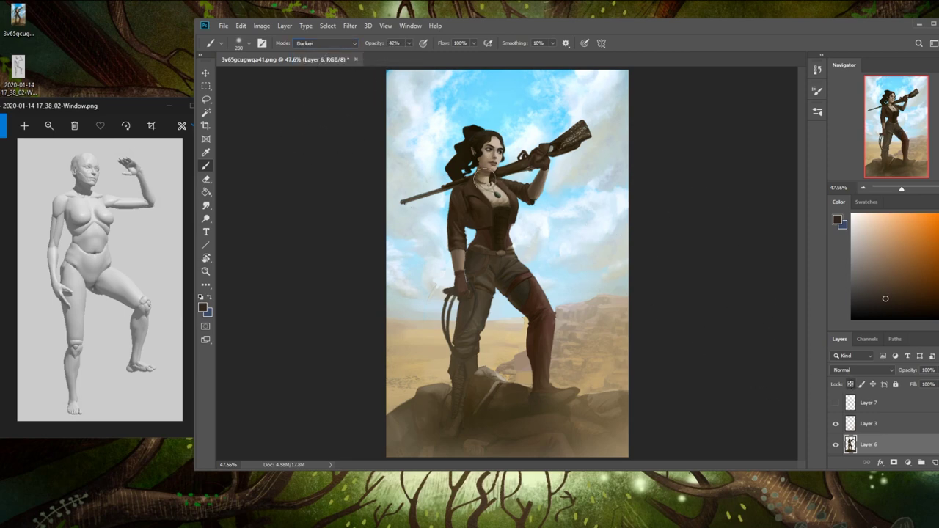
{"action": "key", "text": "bracketleft"}
{"action": "key", "text": "bracketright"}
{"action": "key", "text": "bracketright"}
{"action": "key", "text": "bracketleft"}
{"action": "key", "text": "bracketleft"}
{"action": "key", "text": "bracketright"}
{"action": "key", "text": "bracketright"}
{"action": "key", "text": "bracketright"}
{"action": "key", "text": "bracketright"}
{"action": "key", "text": "bracketright"}
- Sample a pale sky colour from the clouds under the raised arm and enlarge the soft brush to 600
{"action": "left_click", "coordinate": [572, 214], "text": "alt"}
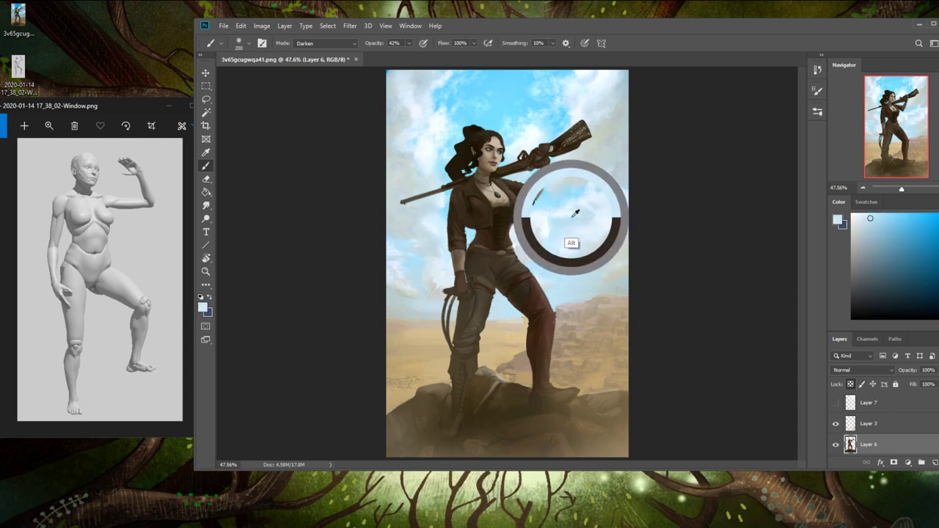
{"action": "left_click_drag", "start_coordinate": [573, 211], "coordinate": [557, 179]}
{"action": "key", "text": "bracketright"}
{"action": "key", "text": "bracketright"}
{"action": "key", "text": "bracketright"}
{"action": "key", "text": "bracketright"}
{"action": "key", "text": "bracketright"}
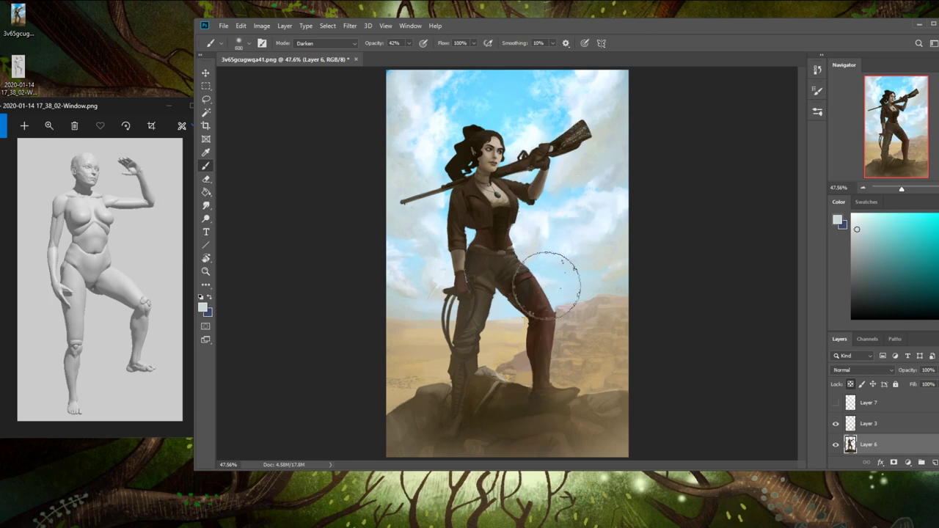
- Switch the brush to Normal mode at size 500 and paint pale haze over the raised thigh, undoing and repeating unsatisfactory strokes
{"action": "left_click", "coordinate": [334, 43]}
{"action": "left_click", "coordinate": [330, 54]}
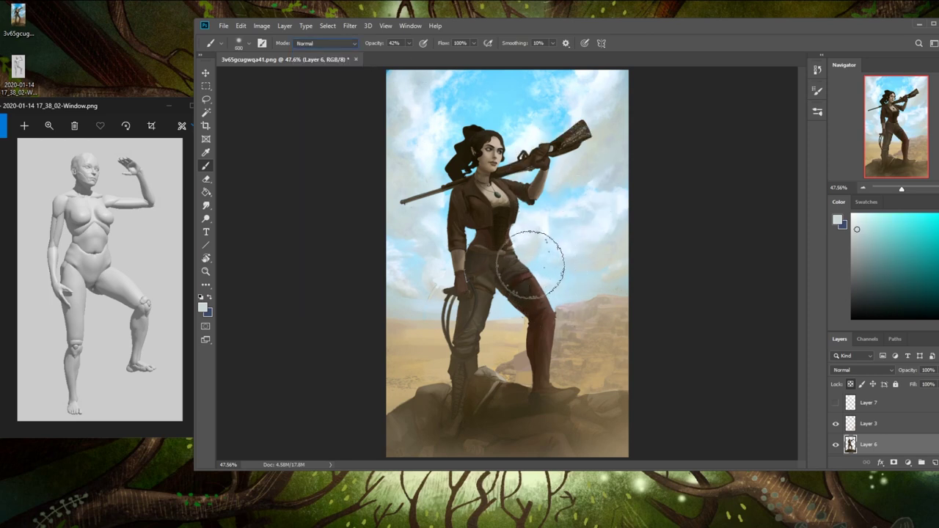
{"action": "key", "text": "bracketleft"}
{"action": "left_click_drag", "start_coordinate": [522, 260], "coordinate": [567, 297]}
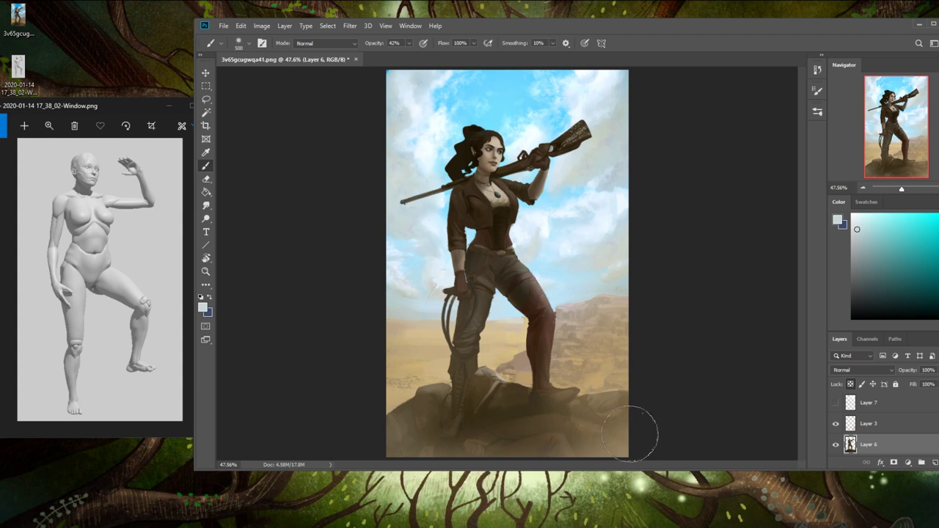
{"action": "key", "text": "ctrl+z"}
{"action": "left_click_drag", "start_coordinate": [519, 264], "coordinate": [568, 331]}
{"action": "key", "text": "ctrl+z"}
{"action": "mouse_move", "coordinate": [525, 270]}
{"action": "left_mouse_down"}
{"action": "mouse_move", "coordinate": [570, 304]}
{"action": "mouse_move", "coordinate": [557, 299]}
{"action": "left_mouse_up"}
- Build up the pale haze around the hips and waist, varying the soft brush up to size 800 and ending at 400
{"action": "key", "text": "bracketleft"}
{"action": "key", "text": "bracketleft"}
{"action": "key", "text": "bracketleft"}
{"action": "key", "text": "bracketright"}
{"action": "key", "text": "bracketright"}
{"action": "key", "text": "bracketright"}
{"action": "key", "text": "bracketright"}
{"action": "key", "text": "bracketright"}
{"action": "key", "text": "bracketright"}
{"action": "key", "text": "bracketright"}
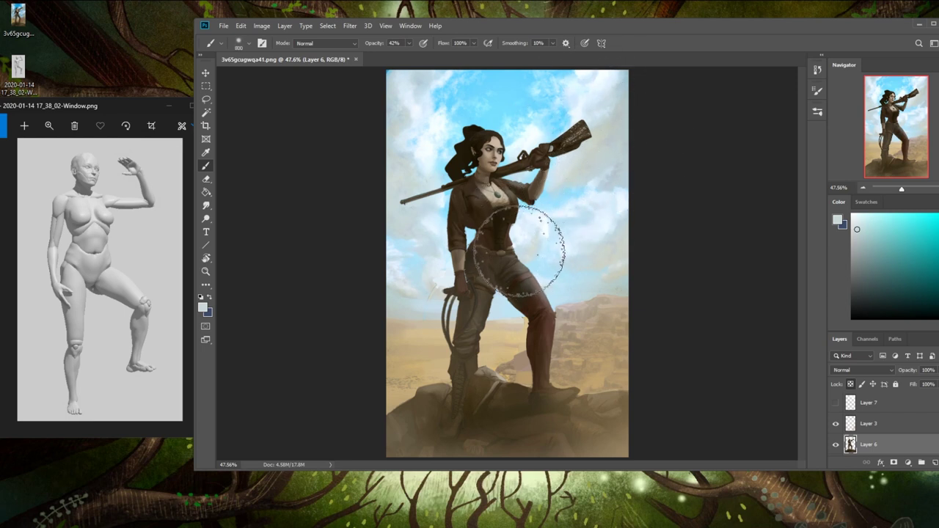
{"action": "key", "text": "bracketleft"}
{"action": "key", "text": "bracketleft"}
{"action": "key", "text": "bracketleft"}
{"action": "key", "text": "bracketleft"}
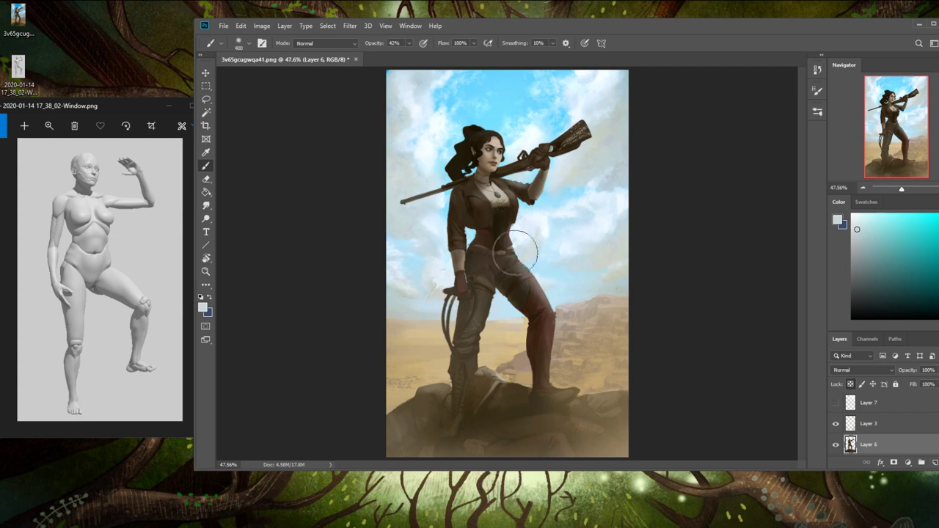
- Darken the corset with sampled dark brown, using the soft brush at size 100 in Darken mode
{"action": "left_click", "coordinate": [504, 238], "text": "alt"}
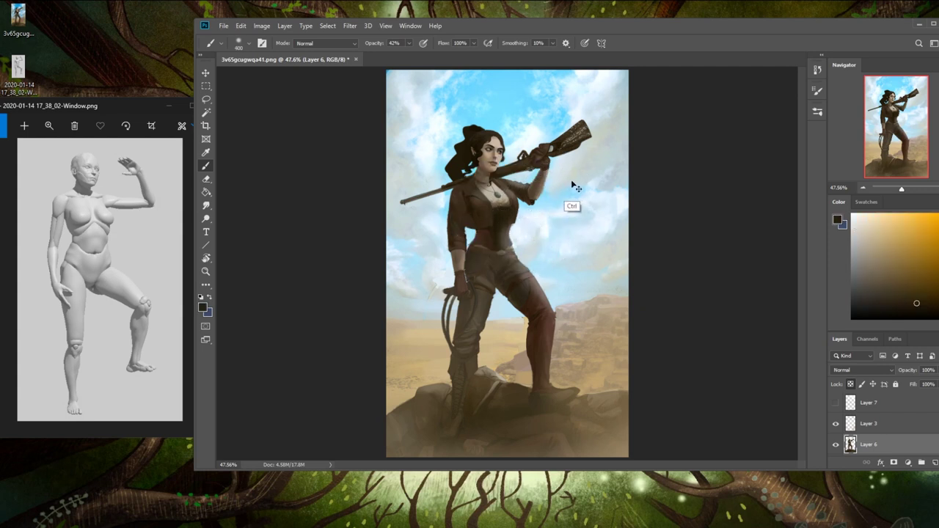
{"action": "key", "text": "bracketleft"}
{"action": "key", "text": "bracketleft"}
{"action": "key", "text": "bracketleft"}
{"action": "key", "text": "bracketleft"}
{"action": "key", "text": "bracketleft"}
{"action": "key", "text": "bracketleft"}
{"action": "key", "text": "bracketleft"}
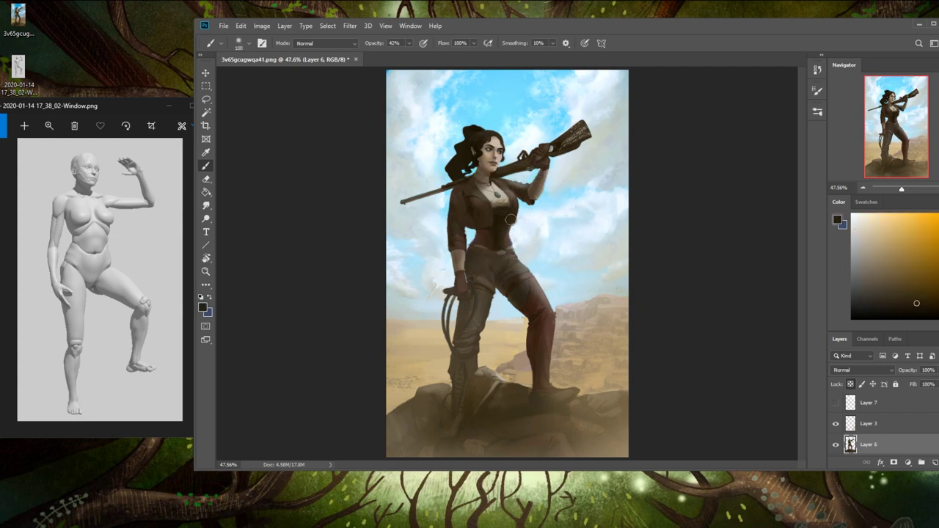
{"action": "left_click", "coordinate": [333, 44]}
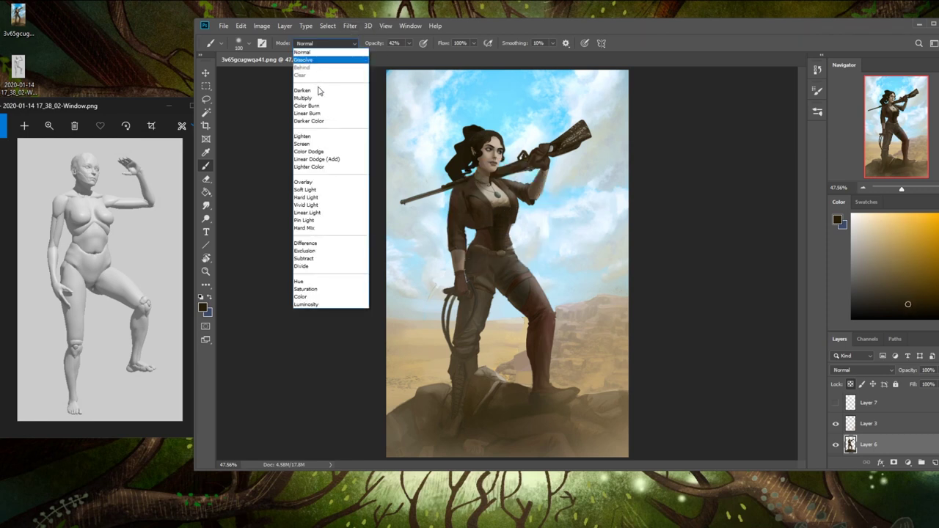
{"action": "left_click", "coordinate": [321, 91]}
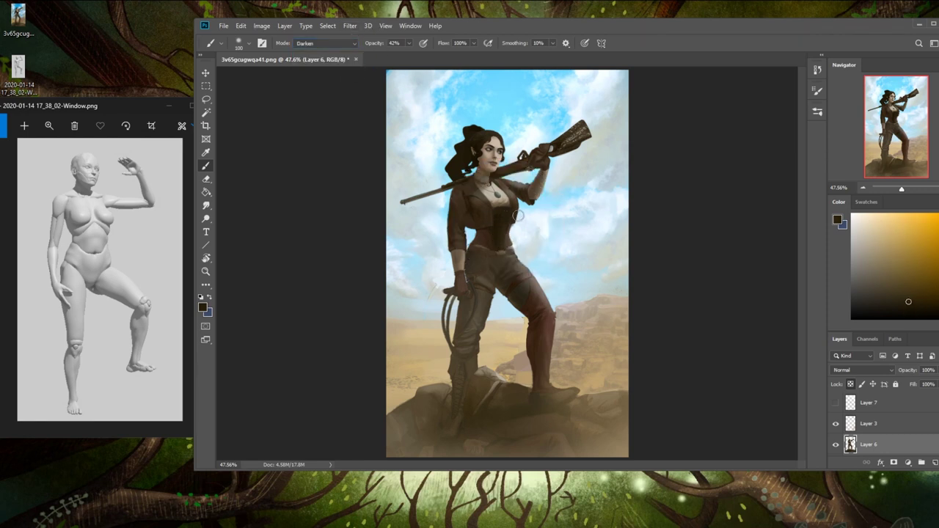
{"action": "left_click", "coordinate": [493, 227], "text": "alt"}
- Return the brush to Normal mode and retouch the jacket with colours sampled from the clouds and the sleeve
{"action": "left_click", "coordinate": [561, 204], "text": "alt"}
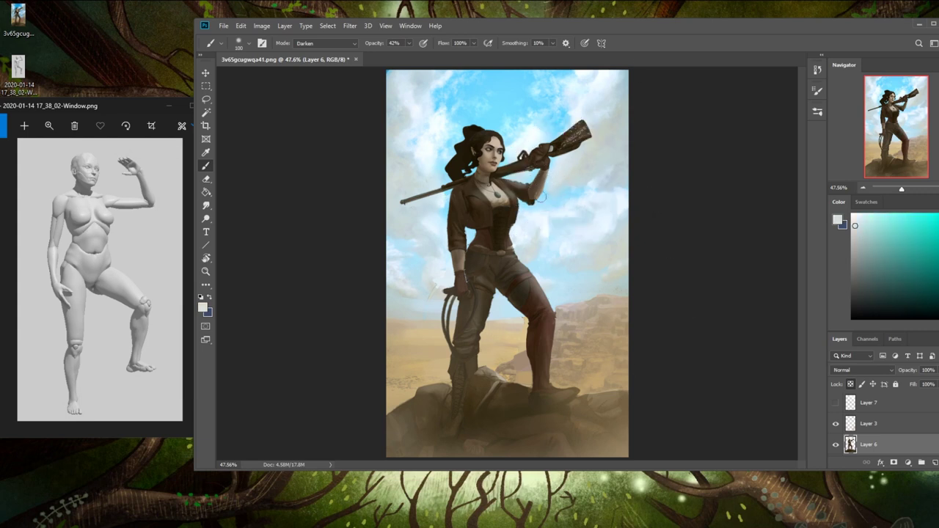
{"action": "left_click", "coordinate": [329, 44]}
{"action": "left_click", "coordinate": [329, 48]}
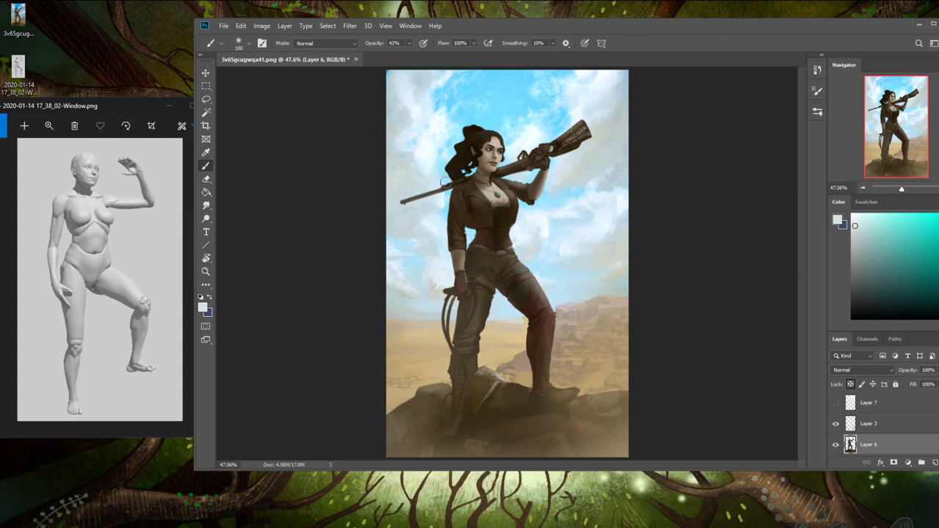
{"action": "left_click", "coordinate": [448, 211], "text": "alt"}
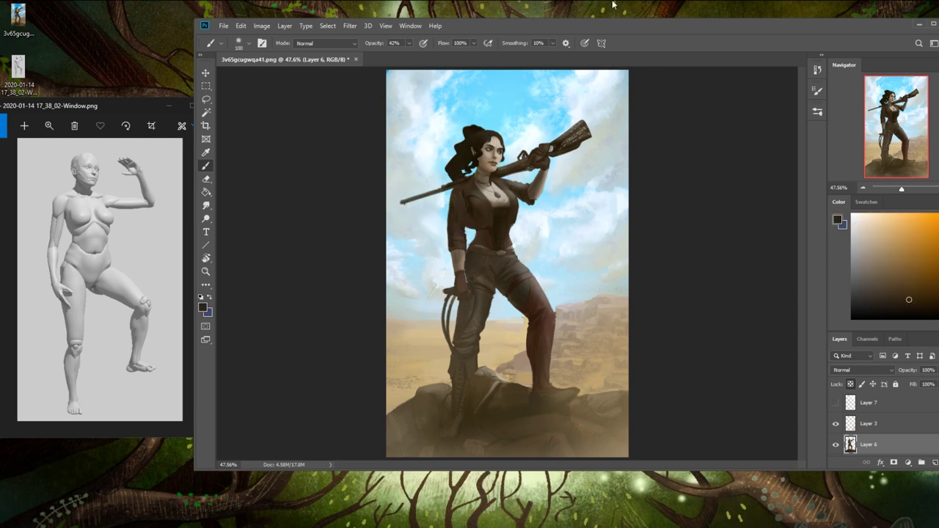
- Toggle the visibility of Layer 6 and Layer 3 off and on to compare their contents
{"action": "key", "text": "e"}
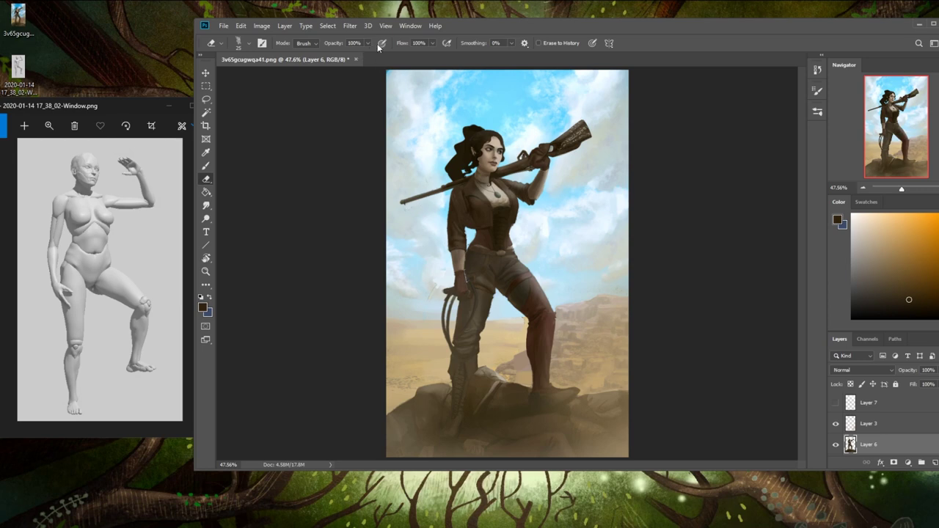
{"action": "left_click", "coordinate": [835, 444]}
{"action": "left_click", "coordinate": [835, 444]}
{"action": "left_click", "coordinate": [835, 423]}
{"action": "left_click", "coordinate": [836, 423]}
{"action": "key", "text": "b"}
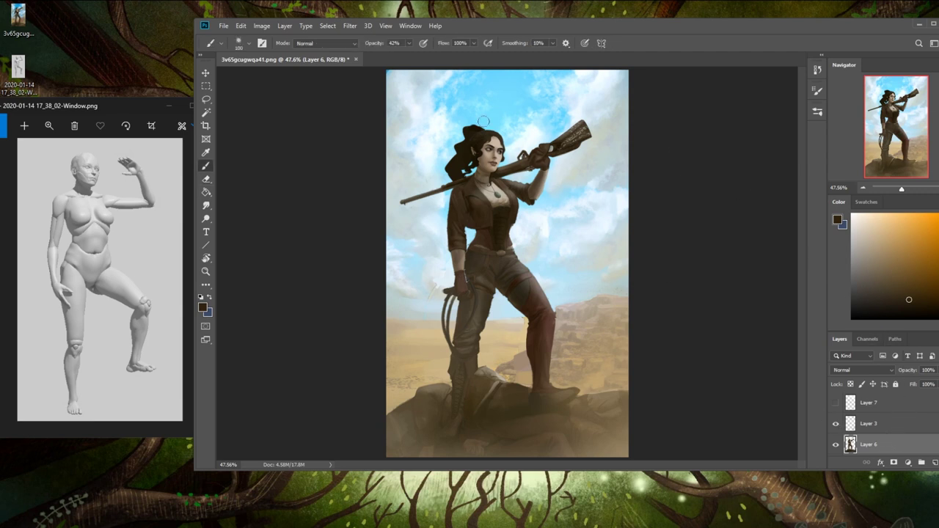
- Sample the cloud white above the head and enlarge the soft brush for a light haze over the hair
{"action": "left_click", "coordinate": [487, 120], "text": "alt"}
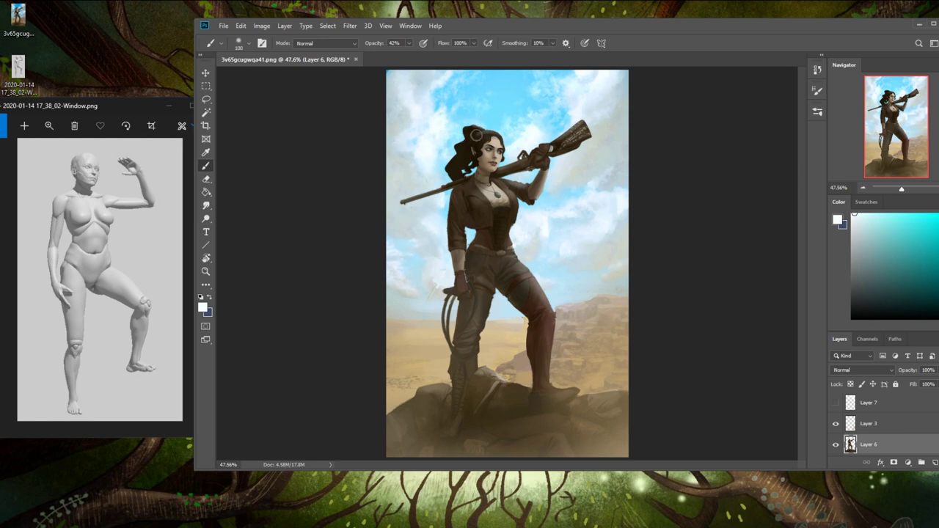
{"action": "key", "text": "bracketright"}
{"action": "key", "text": "bracketright"}
{"action": "key", "text": "bracketright"}
{"action": "key", "text": "bracketright"}
{"action": "key", "text": "bracketright"}
{"action": "key", "text": "bracketright"}
- Brighten Layer 6 with Levels by setting the white input level to 247
{"action": "left_click", "coordinate": [207, 205]}
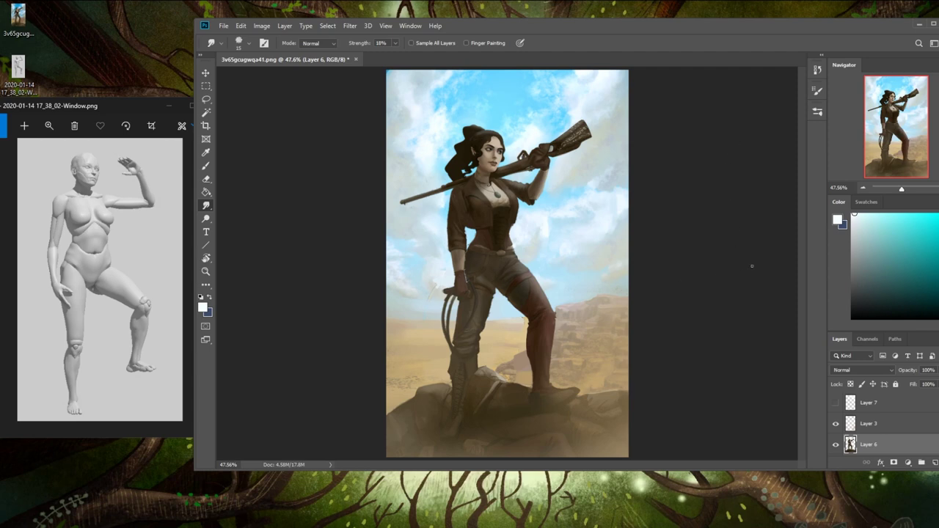
{"action": "key", "text": "ctrl+l"}
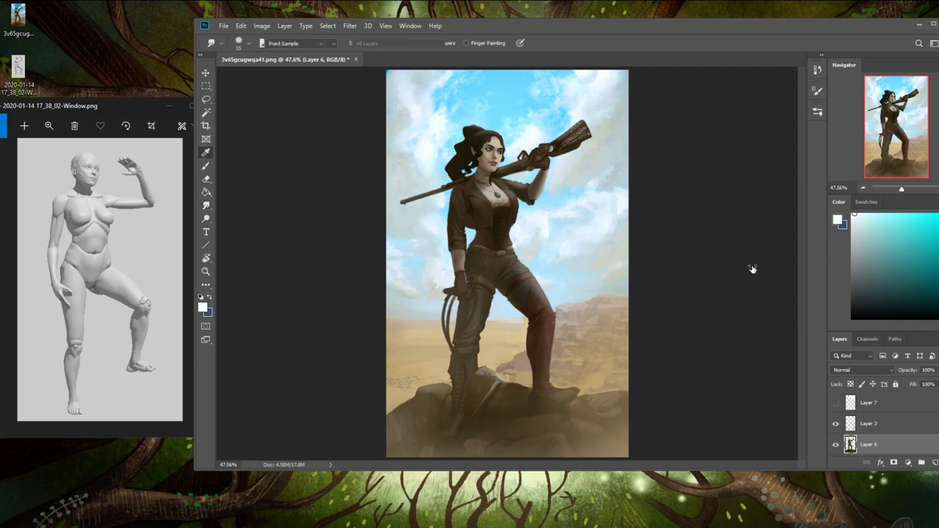
{"action": "mouse_move", "coordinate": [753, 256]}
{"action": "left_mouse_down"}
{"action": "mouse_move", "coordinate": [743, 259]}
{"action": "mouse_move", "coordinate": [761, 258]}
{"action": "mouse_move", "coordinate": [750, 258]}
{"action": "left_mouse_up"}
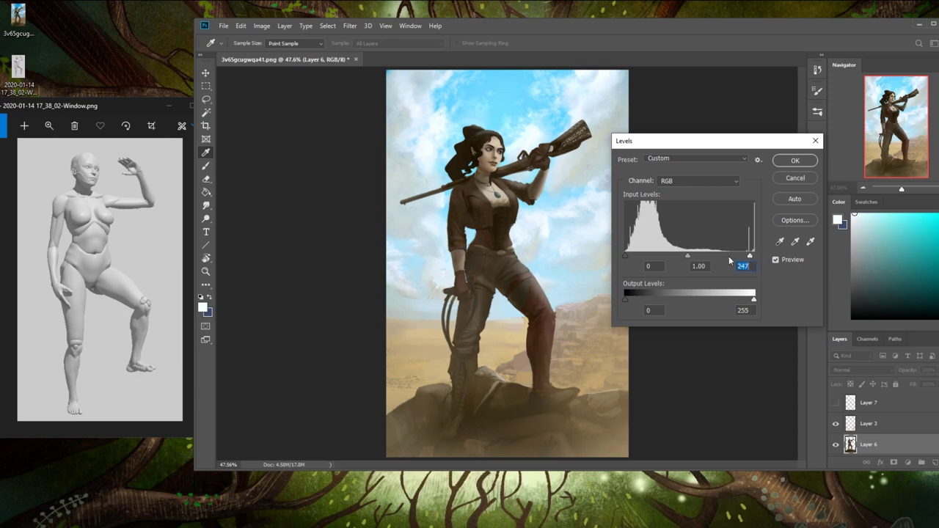
{"action": "left_click", "coordinate": [795, 161]}
- Open the Liquify filter on Layer 6 and nudge the shape of the lips with a forward warp brush of size 15
{"action": "key", "text": "r"}
{"action": "key", "text": "ctrl+minus"}
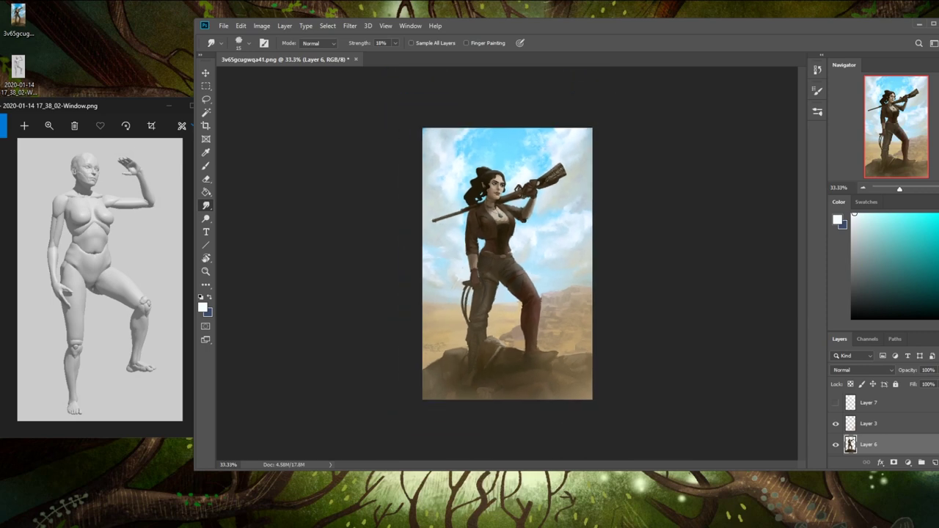
{"action": "key", "text": "z"}
{"action": "left_click_drag", "start_coordinate": [477, 166], "coordinate": [535, 246]}
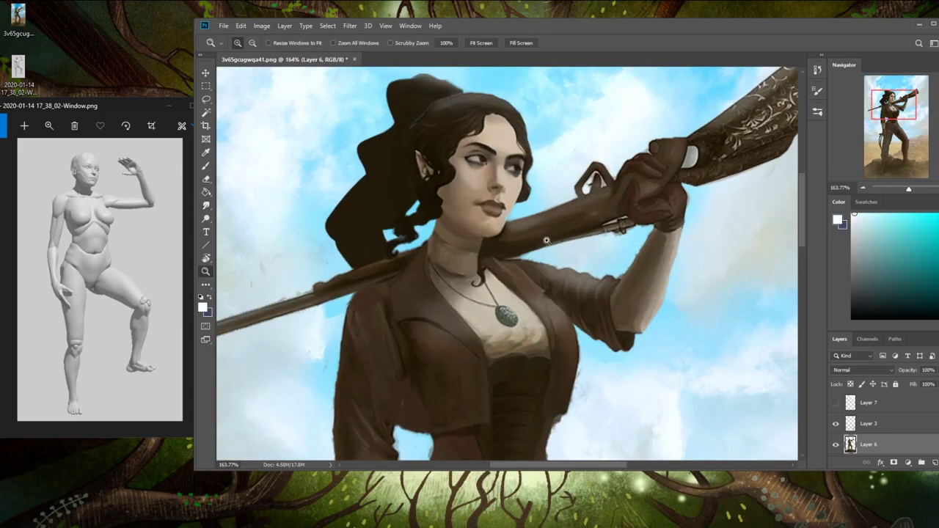
{"action": "key", "text": "b"}
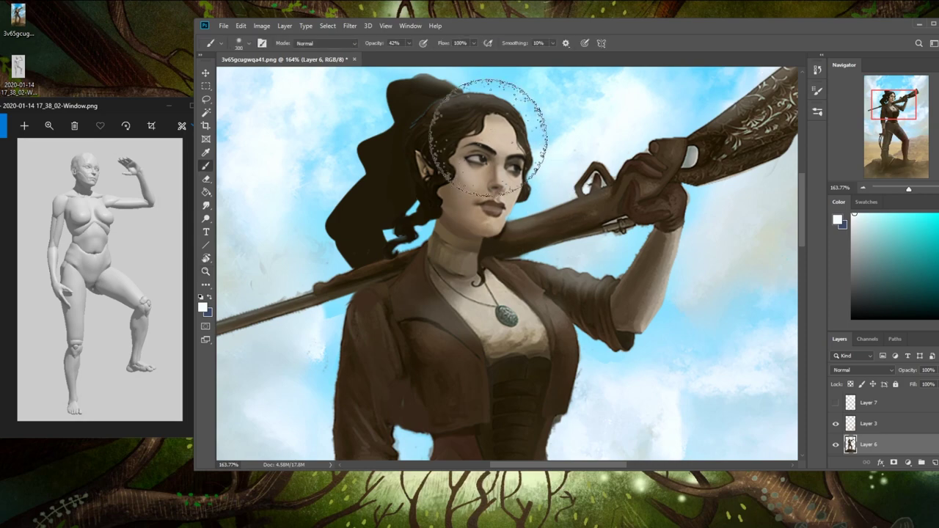
{"action": "left_click", "coordinate": [350, 27]}
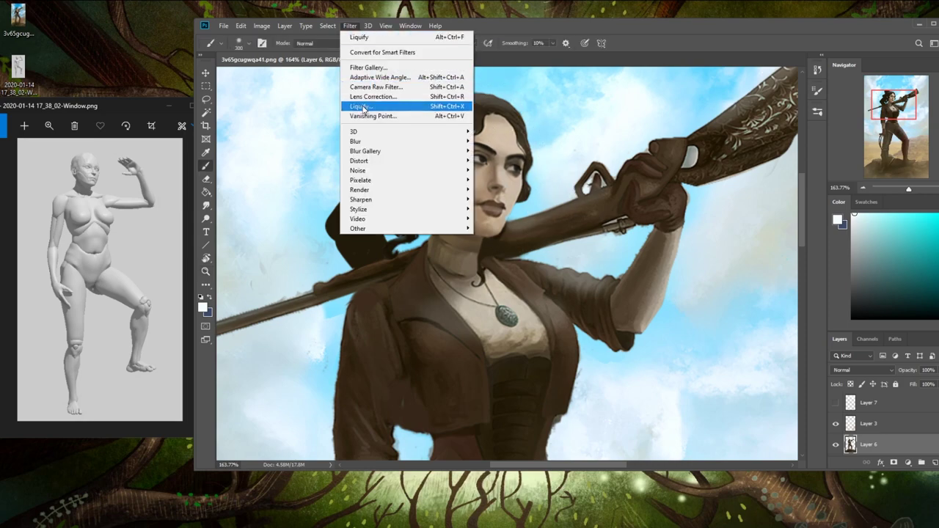
{"action": "left_click", "coordinate": [362, 107]}
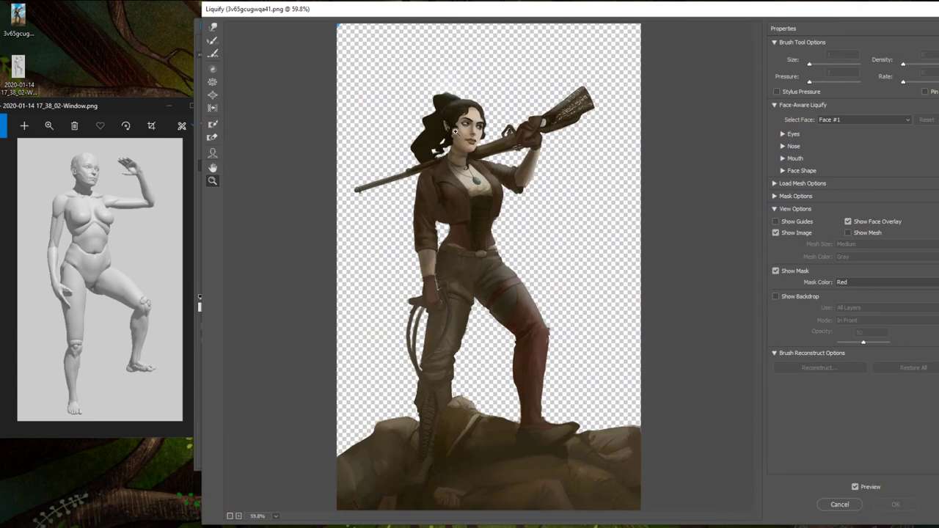
{"action": "left_click_drag", "start_coordinate": [455, 132], "coordinate": [482, 153]}
{"action": "left_click", "coordinate": [213, 28]}
{"action": "key", "text": "bracketleft"}
{"action": "key", "text": "bracketleft"}
{"action": "key", "text": "bracketleft"}
{"action": "key", "text": "bracketleft"}
{"action": "key", "text": "bracketleft"}
{"action": "left_click_drag", "start_coordinate": [519, 200], "coordinate": [566, 208]}
{"action": "key", "text": "bracketleft"}
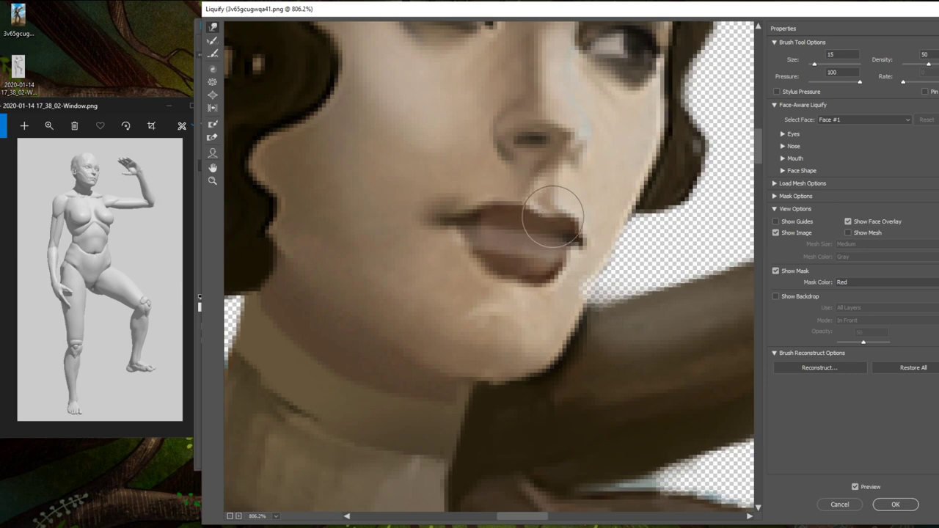
- Refine the corner of the mouth with a warp brush of size 8 and apply the Liquify changes
{"action": "scroll", "coordinate": [553, 217], "scroll_direction": "down", "scroll_amount": 3}
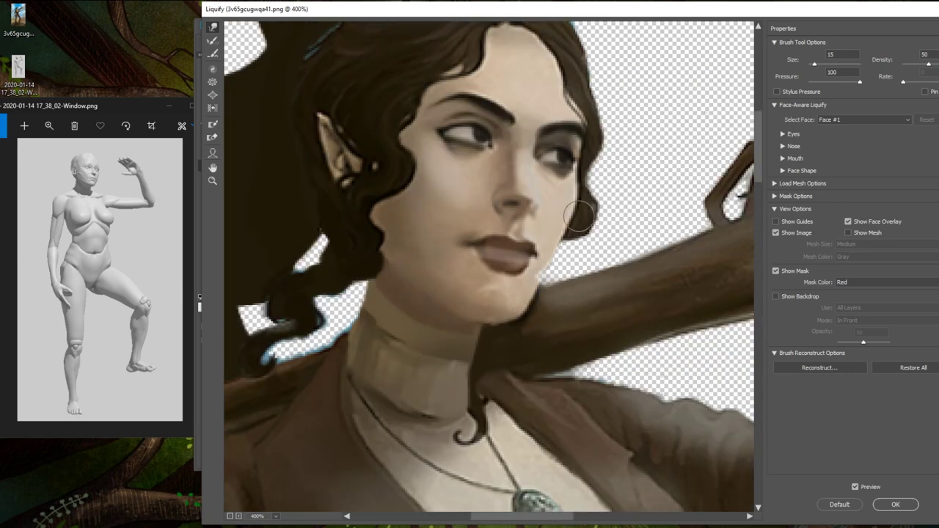
{"action": "key", "text": "bracketleft"}
{"action": "key", "text": "bracketleft"}
{"action": "key", "text": "bracketleft"}
{"action": "key", "text": "bracketleft"}
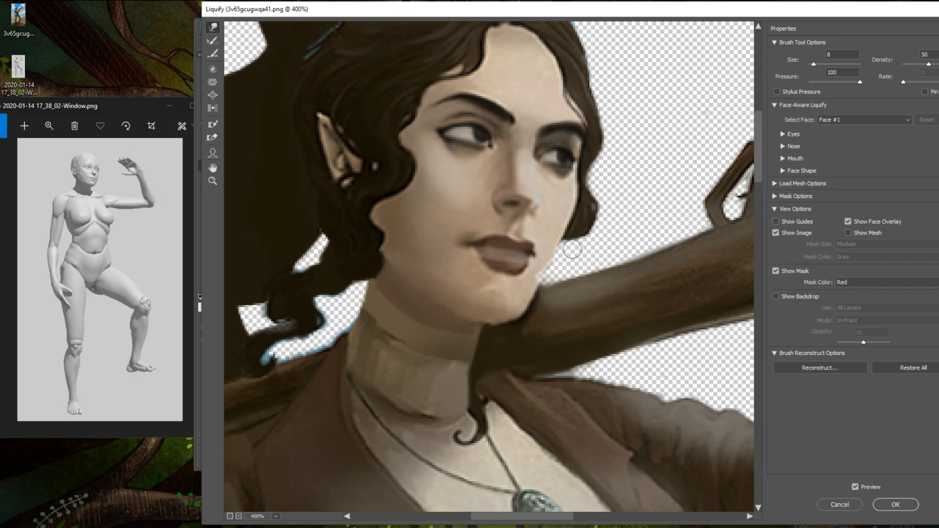
{"action": "left_click", "coordinate": [893, 504]}
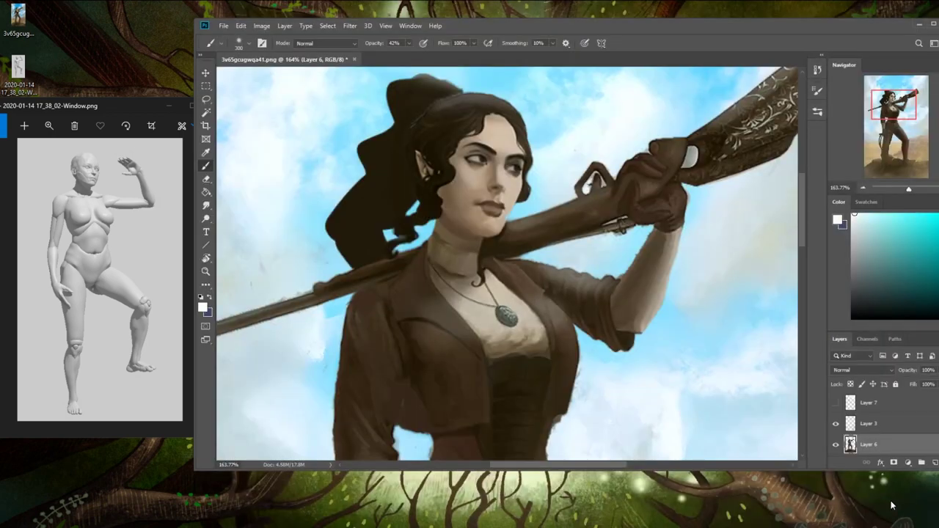
- Maximise the document window, show Layer 7, shift its haze slightly and flatten the image
{"action": "key", "text": "ctrl+0"}
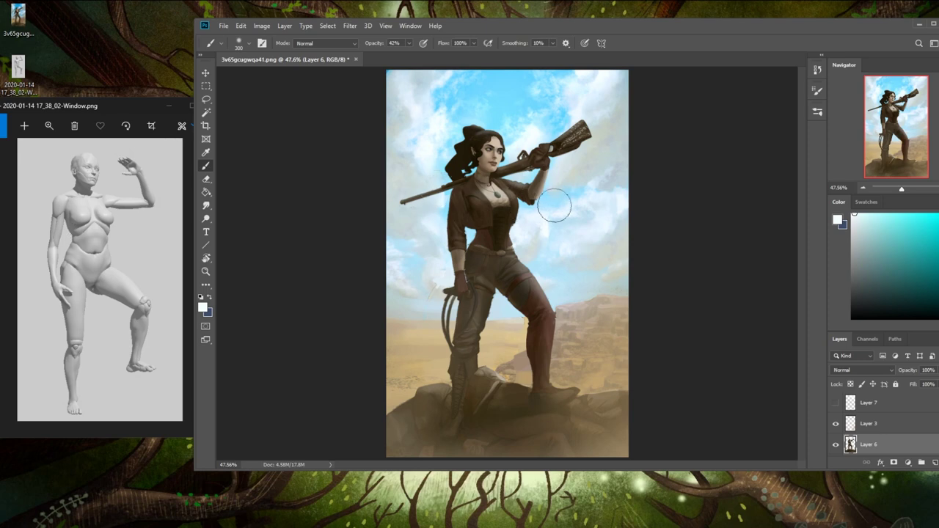
{"action": "left_click", "coordinate": [933, 28]}
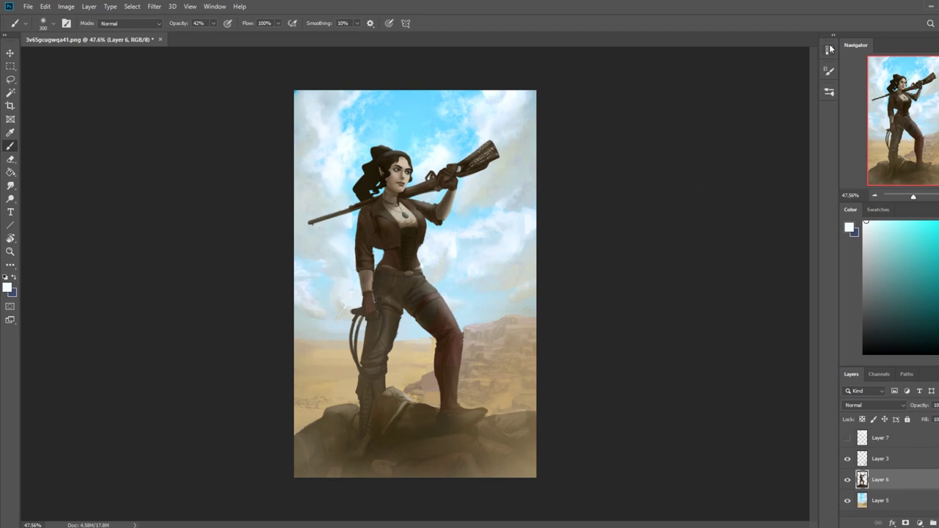
{"action": "right_click", "coordinate": [907, 463]}
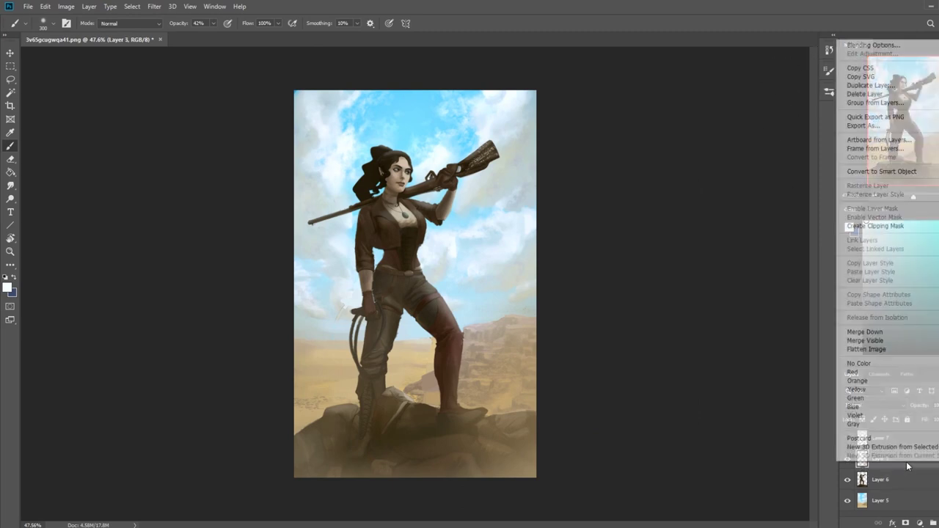
{"action": "left_click", "coordinate": [891, 463]}
{"action": "left_click", "coordinate": [847, 438]}
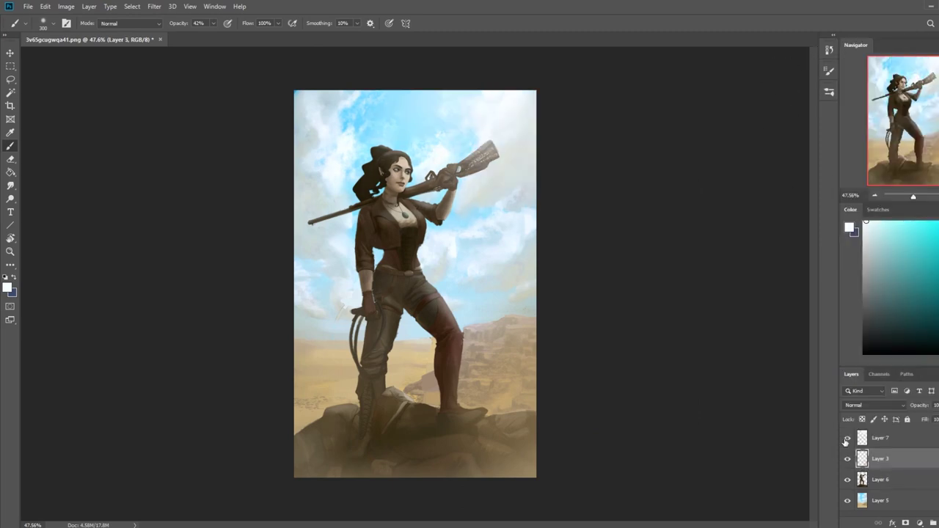
{"action": "left_click", "coordinate": [887, 439]}
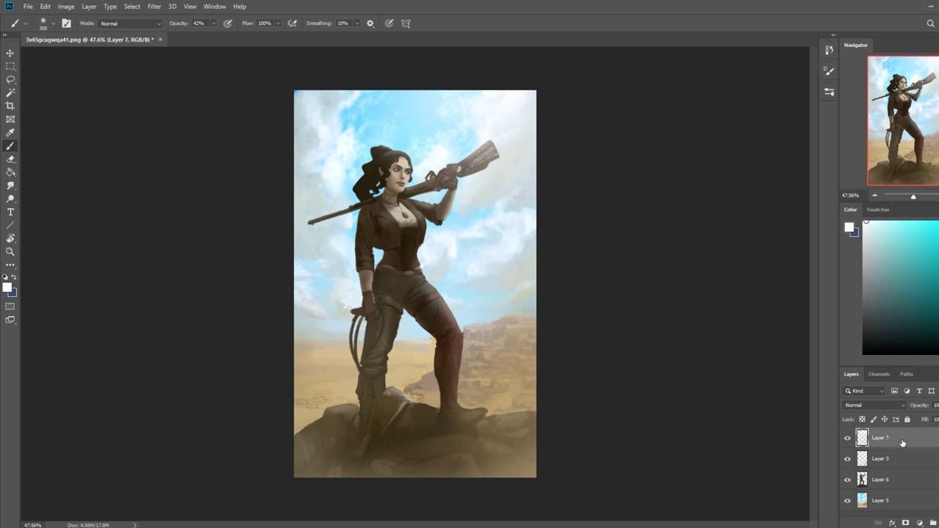
{"action": "key", "text": "v"}
{"action": "left_click_drag", "start_coordinate": [510, 119], "coordinate": [521, 103]}
{"action": "right_click", "coordinate": [864, 502]}
{"action": "left_click", "coordinate": [880, 333]}
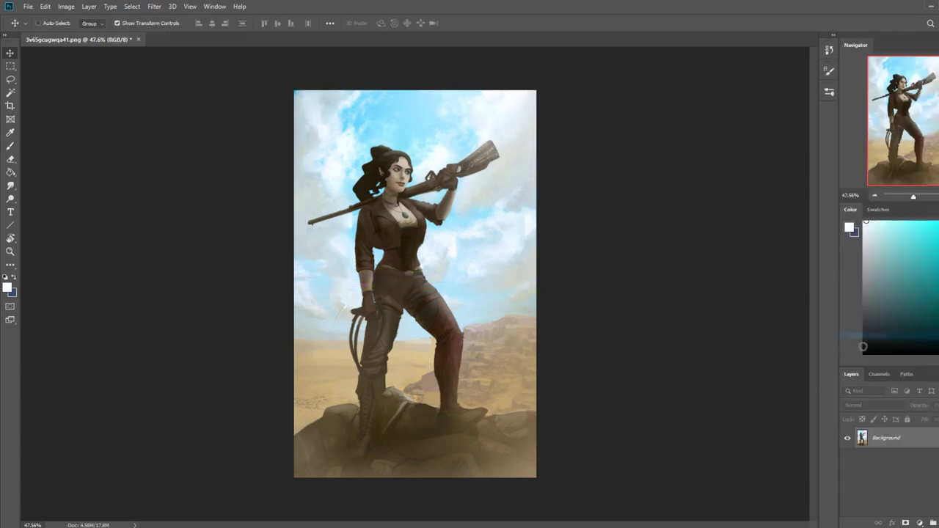
- Revert the document to its opening snapshot in History and paste the flattened painting as a new layer above the original
{"action": "left_click", "coordinate": [828, 51]}
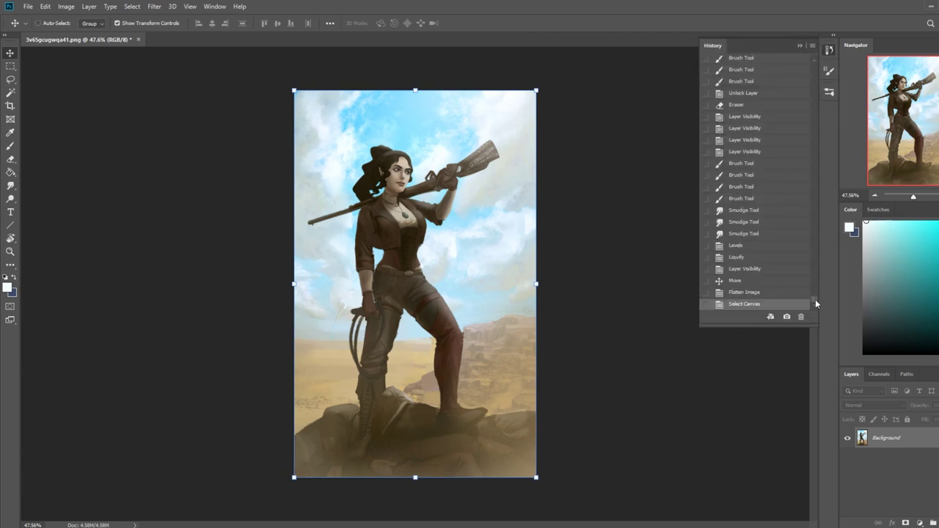
{"action": "left_click_drag", "start_coordinate": [815, 303], "coordinate": [814, 66]}
{"action": "left_click", "coordinate": [750, 66]}
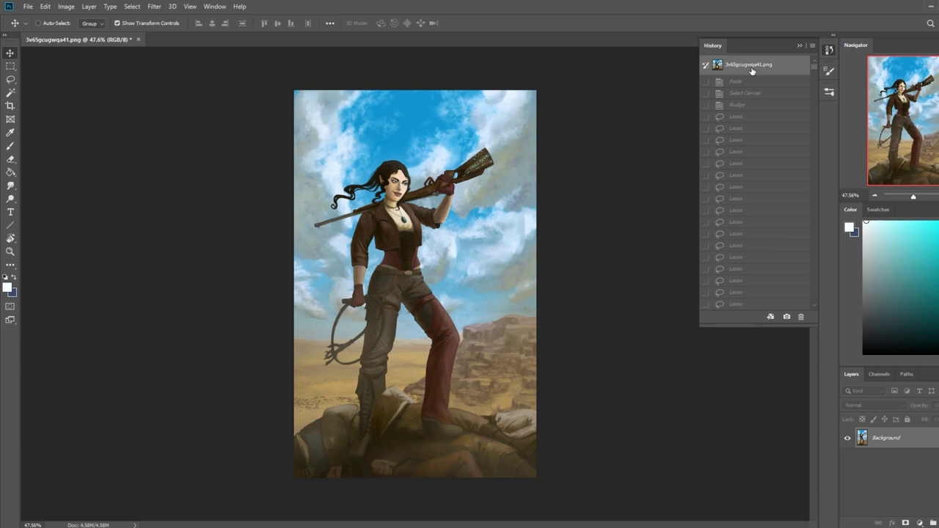
{"action": "key", "text": "ctrl+plus"}
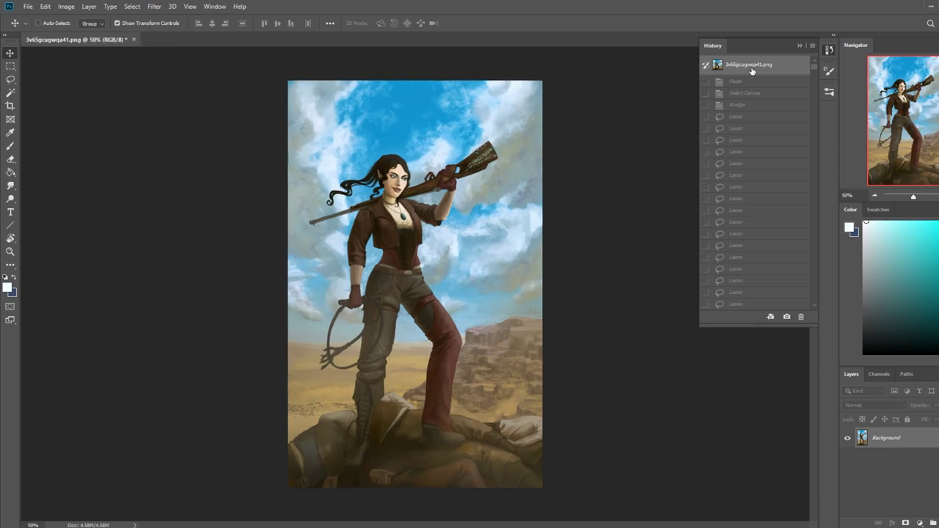
{"action": "left_click", "coordinate": [799, 46]}
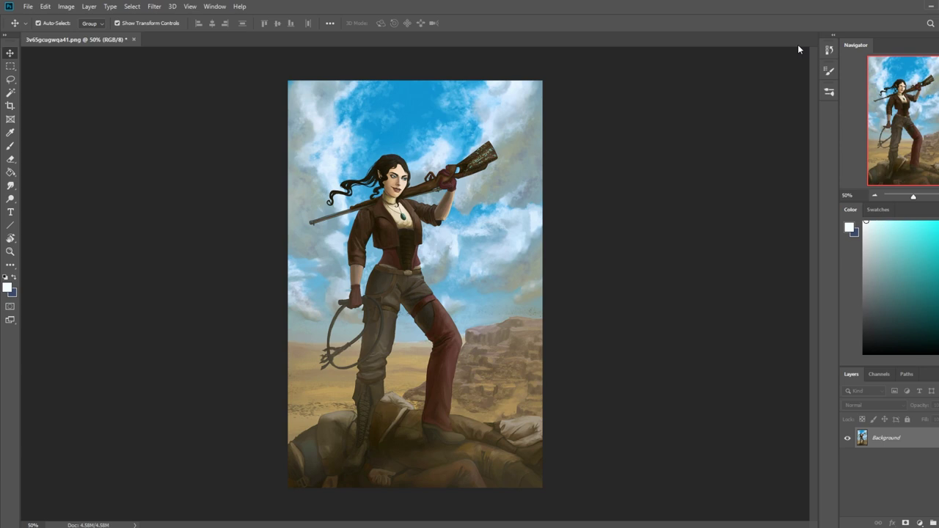
{"action": "key", "text": "ctrl+v"}
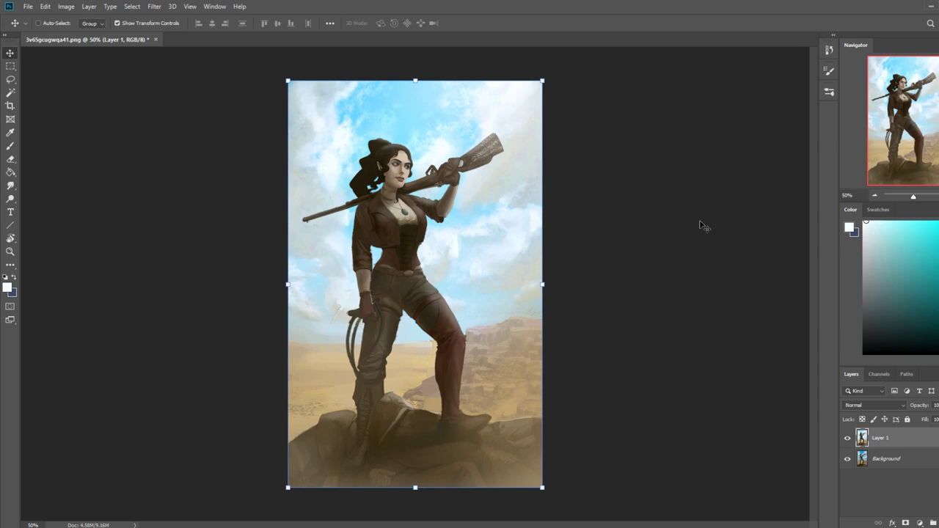
- Raise the saturation of Layer 1 to +13 with Hue/Saturation
{"action": "key", "text": "ctrl+u"}
{"action": "left_click_drag", "start_coordinate": [778, 276], "coordinate": [779, 279]}
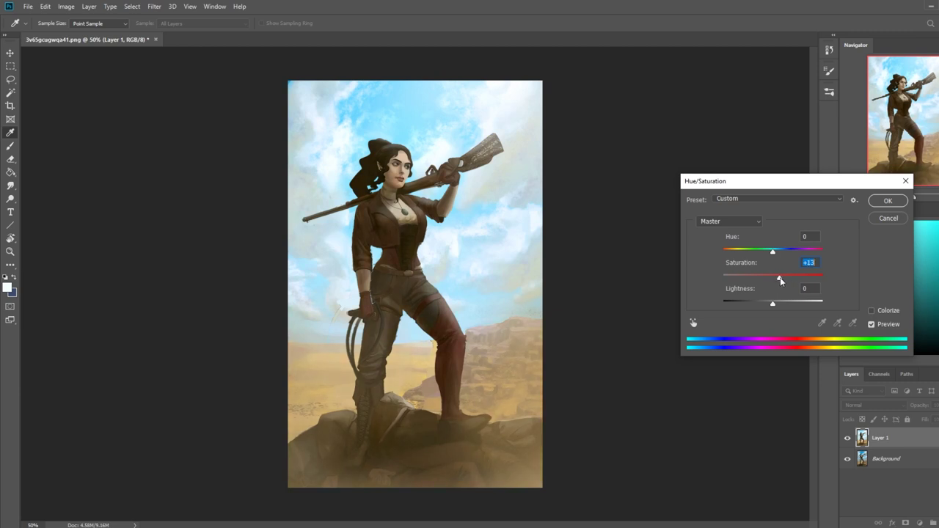
{"action": "left_click", "coordinate": [905, 207]}
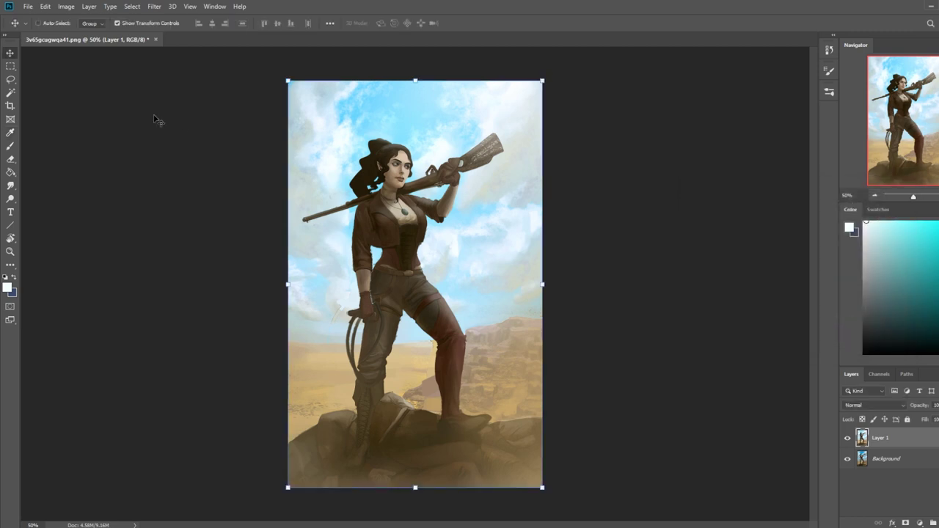
- Use the Sponge tool in Saturate mode at 96% flow with a reduced brush to intensify the red of the corset
{"action": "left_click_drag", "start_coordinate": [10, 198], "coordinate": [40, 220]}
{"action": "left_click", "coordinate": [40, 220]}
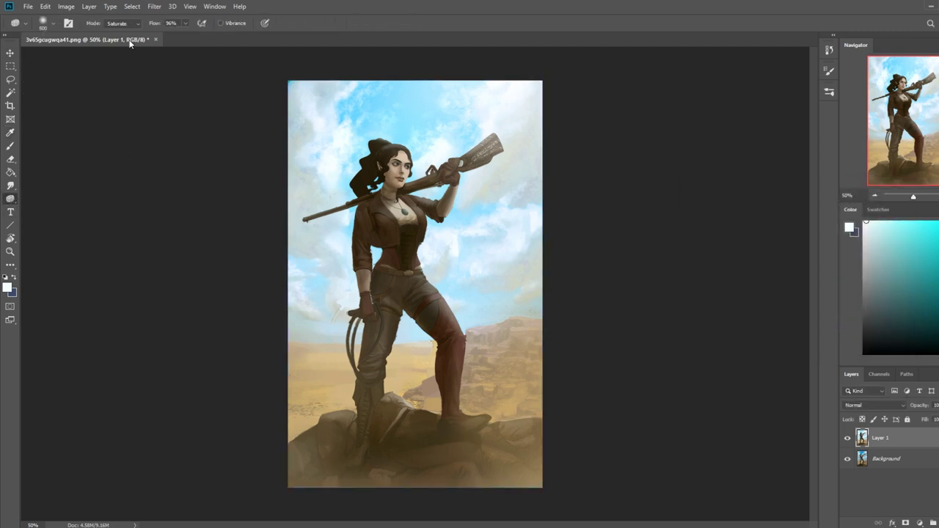
{"action": "key", "text": "bracketleft"}
{"action": "key", "text": "bracketleft"}
{"action": "key", "text": "bracketleft"}
{"action": "key", "text": "bracketleft"}
{"action": "key", "text": "bracketleft"}
{"action": "key", "text": "bracketleft"}
{"action": "key", "text": "bracketleft"}
{"action": "key", "text": "bracketleft"}
{"action": "key", "text": "bracketleft"}
{"action": "key", "text": "bracketleft"}
{"action": "key", "text": "bracketleft"}
{"action": "key", "text": "bracketleft"}
{"action": "key", "text": "bracketleft"}
{"action": "left_click_drag", "start_coordinate": [390, 255], "coordinate": [394, 267]}
- Saturate the pendant, rifle stock and red leg with a smaller Sponge brush and undo the last stroke
{"action": "key", "text": "bracketleft"}
{"action": "key", "text": "bracketleft"}
{"action": "key", "text": "bracketleft"}
{"action": "key", "text": "bracketleft"}
{"action": "key", "text": "bracketleft"}
{"action": "key", "text": "bracketleft"}
{"action": "key", "text": "bracketleft"}
{"action": "key", "text": "bracketleft"}
{"action": "key", "text": "bracketright"}
{"action": "key", "text": "bracketright"}
{"action": "key", "text": "bracketright"}
{"action": "key", "text": "ctrl+z"}
- Zoom in on the upper body and saturate the lips with a Sponge brush of size 10
{"action": "key", "text": "z"}
{"action": "left_click_drag", "start_coordinate": [358, 155], "coordinate": [453, 258]}
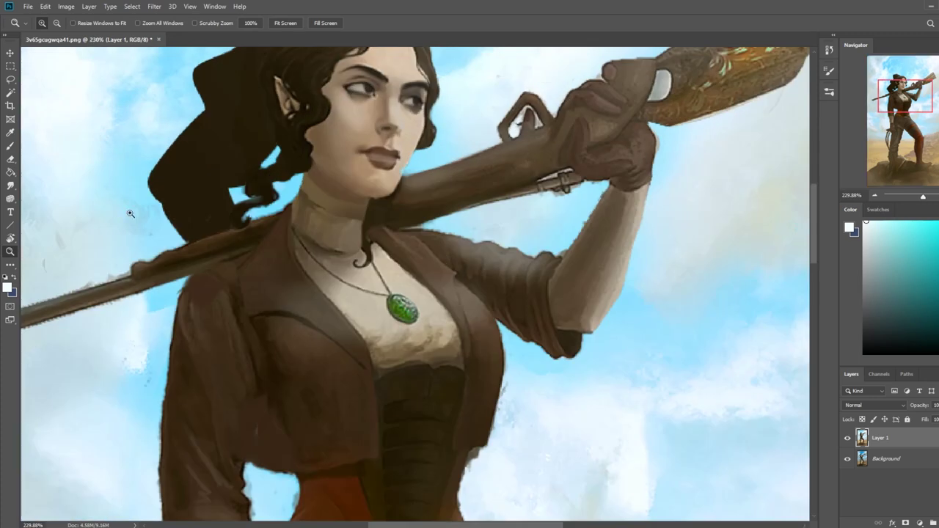
{"action": "left_click", "coordinate": [11, 198]}
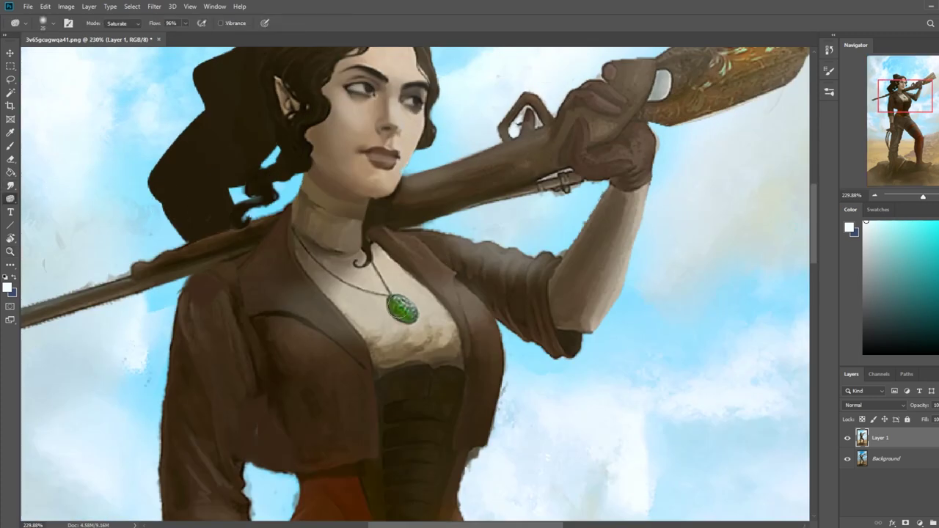
{"action": "key", "text": "bracketleft"}
{"action": "key", "text": "bracketleft"}
- Toggle Layer 1 off and on to compare the overpaint with the original illustration
{"action": "key", "text": "ctrl+0"}
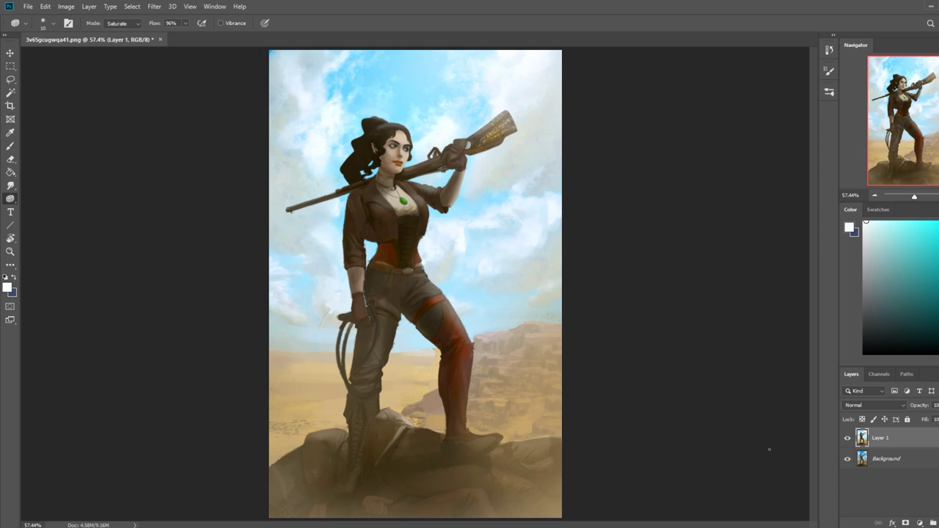
{"action": "left_click", "coordinate": [848, 438]}
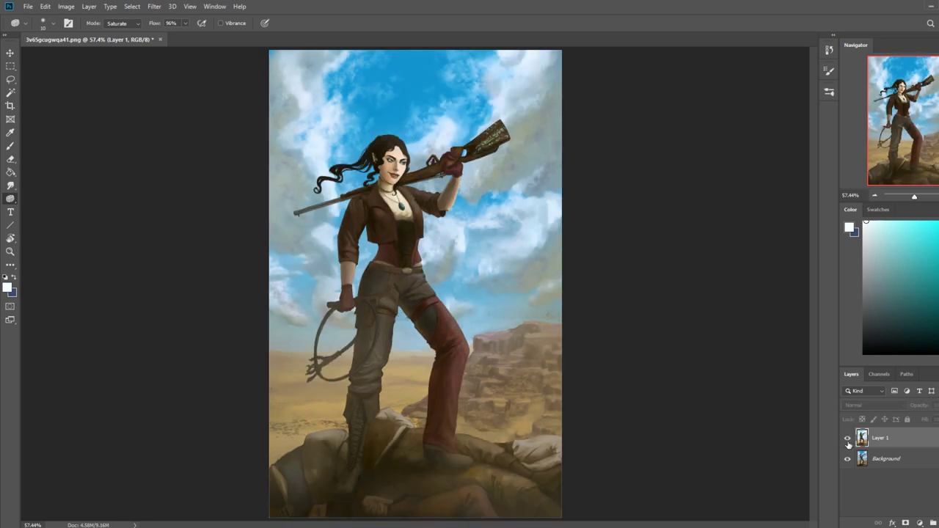
{"action": "left_click", "coordinate": [847, 439]}
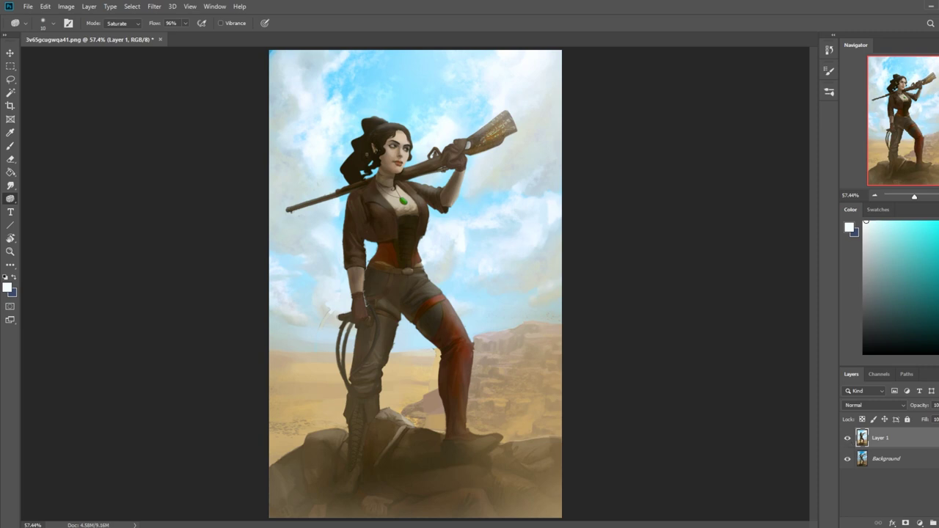
- Switch to the Dodge tool with Midtones at 22% exposure and a brush of size 45 to lighten the pendant
{"action": "right_click", "coordinate": [10, 199]}
{"action": "left_click", "coordinate": [44, 201]}
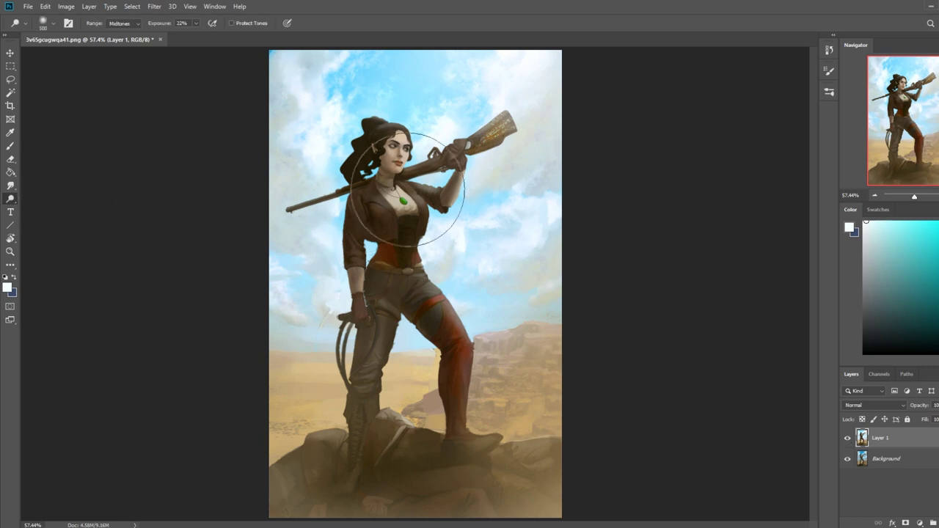
{"action": "key", "text": "bracketleft"}
{"action": "key", "text": "bracketleft"}
{"action": "key", "text": "bracketleft"}
{"action": "key", "text": "bracketleft"}
{"action": "key", "text": "bracketleft"}
{"action": "key", "text": "bracketleft"}
{"action": "key", "text": "bracketleft"}
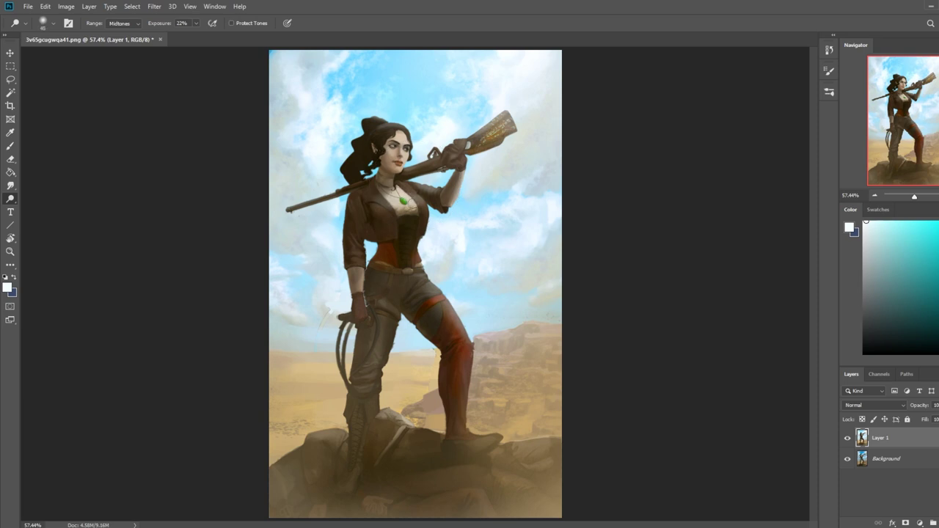
- Set the Dodge range to Highlights, lighten the highlights on the figure's clothing and undo the last stroke on the raised knee
{"action": "left_click", "coordinate": [136, 27]}
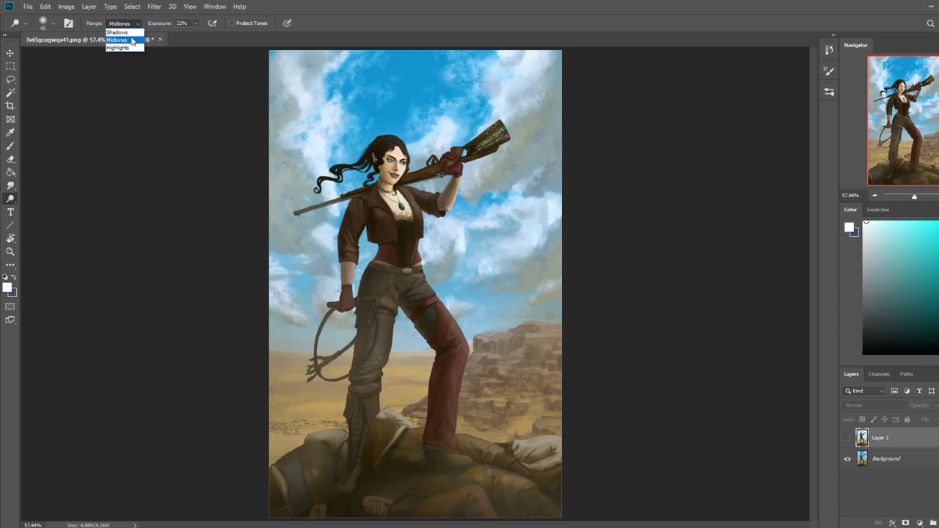
{"action": "left_click", "coordinate": [130, 43]}
{"action": "left_click", "coordinate": [848, 438]}
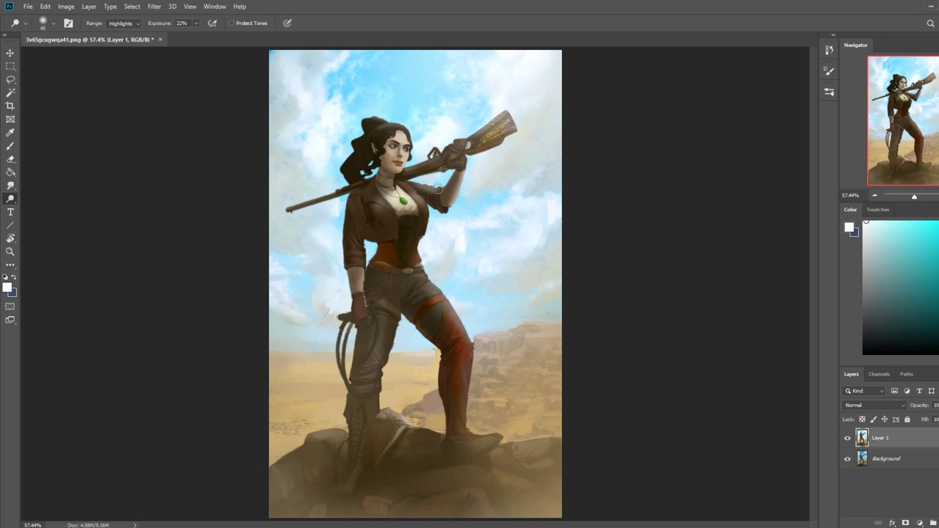
{"action": "key", "text": "ctrl"}
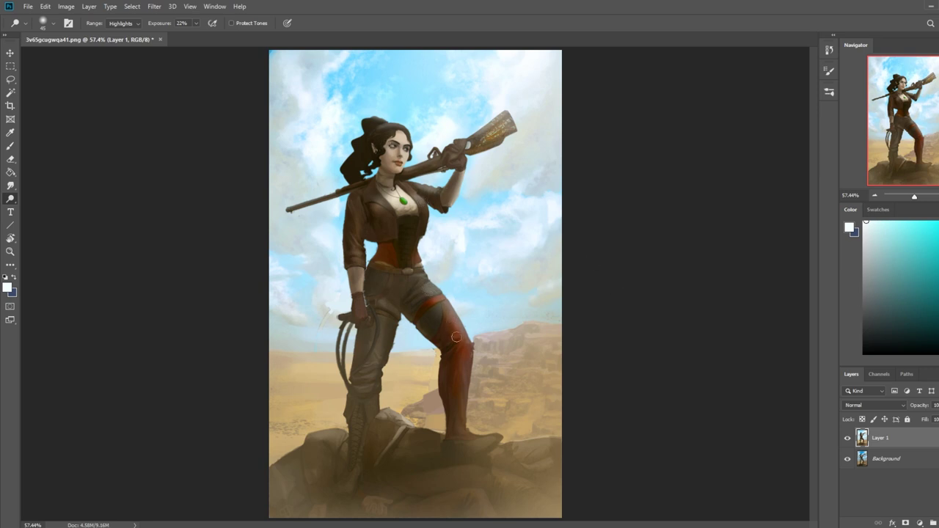
{"action": "left_click_drag", "start_coordinate": [451, 319], "coordinate": [468, 341]}
{"action": "key", "text": "ctrl+z"}
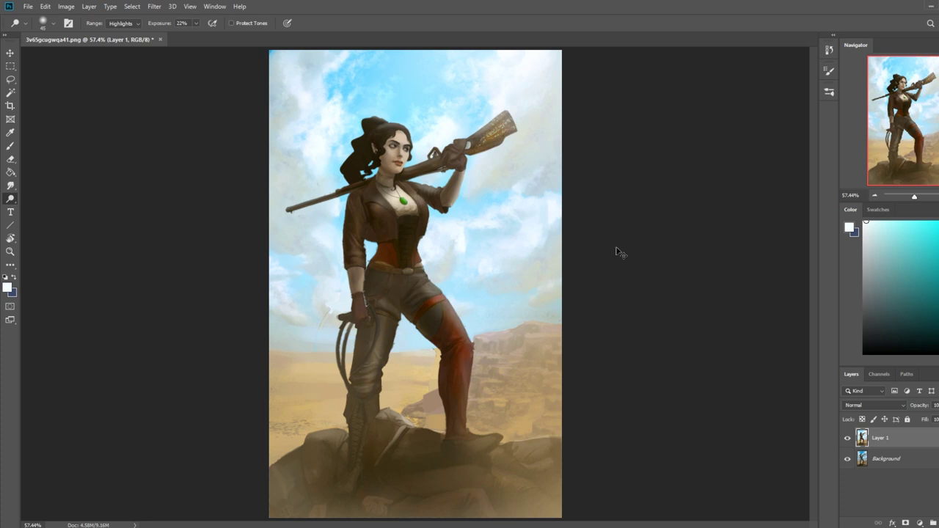
{"action": "key", "text": "ctrl+minus"}
{"action": "key", "text": "ctrl+minus"}
{"action": "key", "text": "ctrl+plus"}
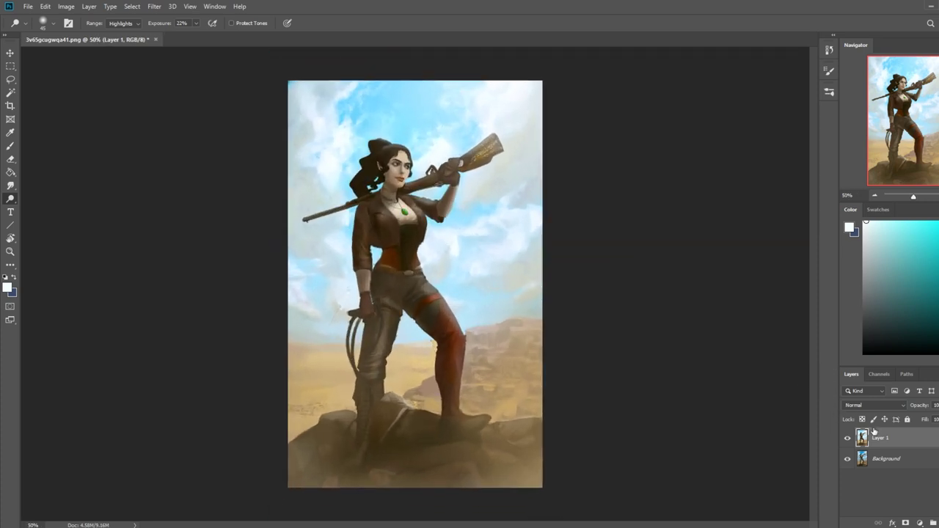
- Darken the lips using a small Brush in Darken mode at 42% opacity with a dark colour sampled from the hair
{"action": "key", "text": "b"}
{"action": "key", "text": "ctrl+space"}
{"action": "left_click_drag", "start_coordinate": [346, 136], "coordinate": [456, 221]}
{"action": "left_click", "coordinate": [247, 142], "text": "alt"}
{"action": "key", "text": "bracketleft"}
{"action": "key", "text": "bracketleft"}
{"action": "key", "text": "bracketleft"}
{"action": "key", "text": "bracketleft"}
{"action": "key", "text": "bracketleft"}
{"action": "left_click", "coordinate": [129, 24]}
{"action": "left_click", "coordinate": [110, 71]}
{"action": "key", "text": "bracketleft"}
{"action": "key", "text": "bracketleft"}
{"action": "key", "text": "bracketleft"}
{"action": "key", "text": "bracketleft"}
{"action": "key", "text": "bracketleft"}
{"action": "key", "text": "bracketleft"}
{"action": "key", "text": "bracketleft"}
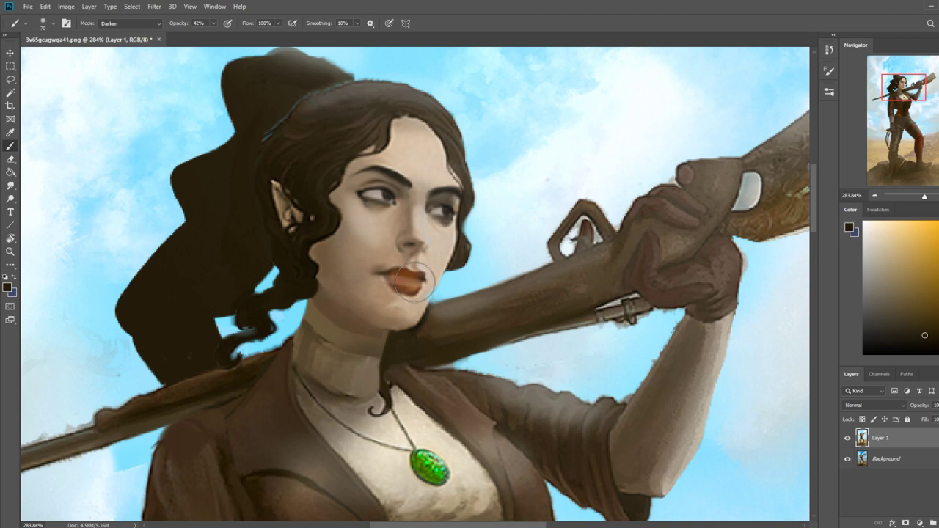
{"action": "key", "text": "bracketleft"}
{"action": "key", "text": "bracketleft"}
{"action": "key", "text": "bracketleft"}
{"action": "left_click_drag", "start_coordinate": [401, 277], "coordinate": [415, 280]}
{"action": "key", "text": "bracketleft"}
{"action": "key", "text": "bracketleft"}
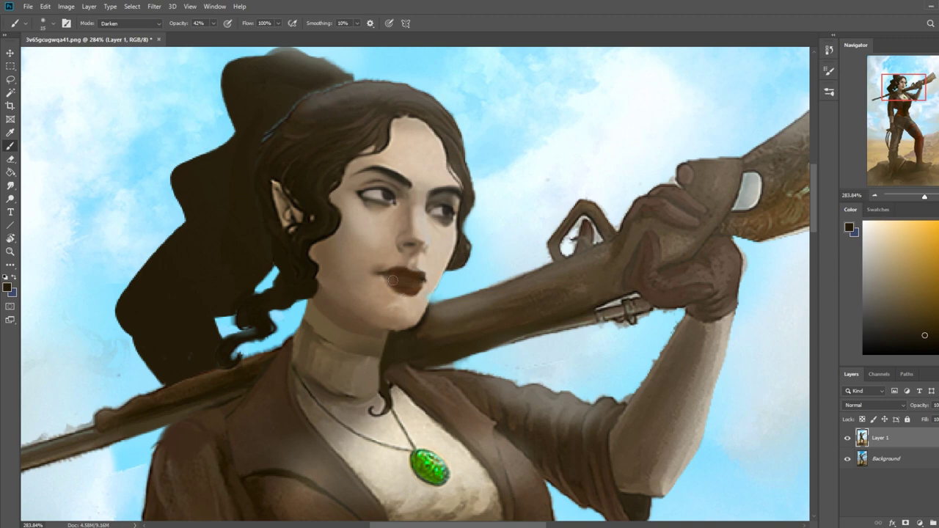
{"action": "key", "text": "ctrl+0"}
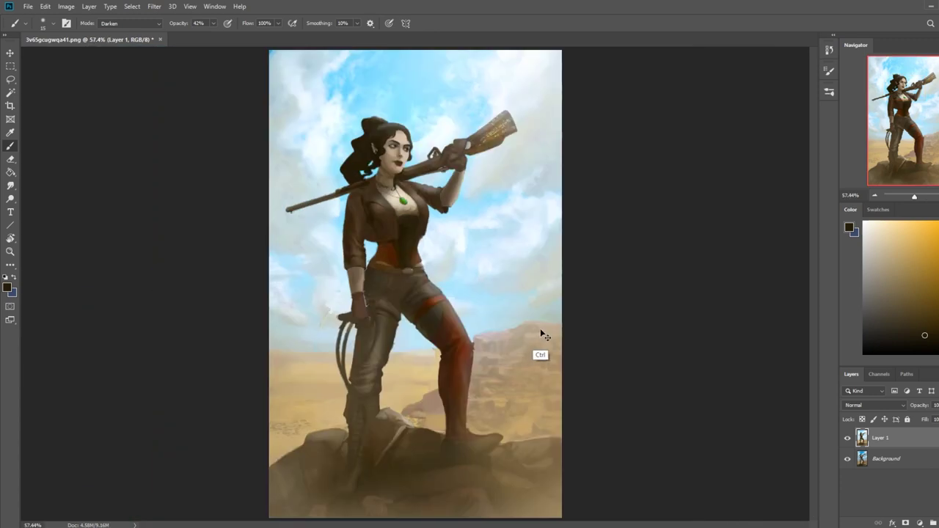
- Sample colours from the lips and face, and set the Darken brush to size 100 and 66% opacity
{"action": "key", "text": "ctrl+space"}
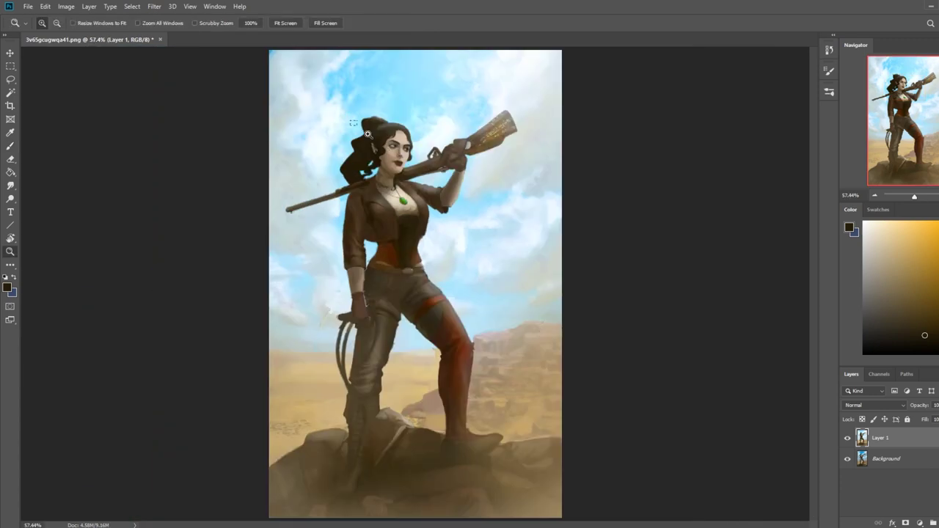
{"action": "left_click_drag", "start_coordinate": [388, 142], "coordinate": [484, 154]}
{"action": "left_click", "coordinate": [435, 304], "text": "alt"}
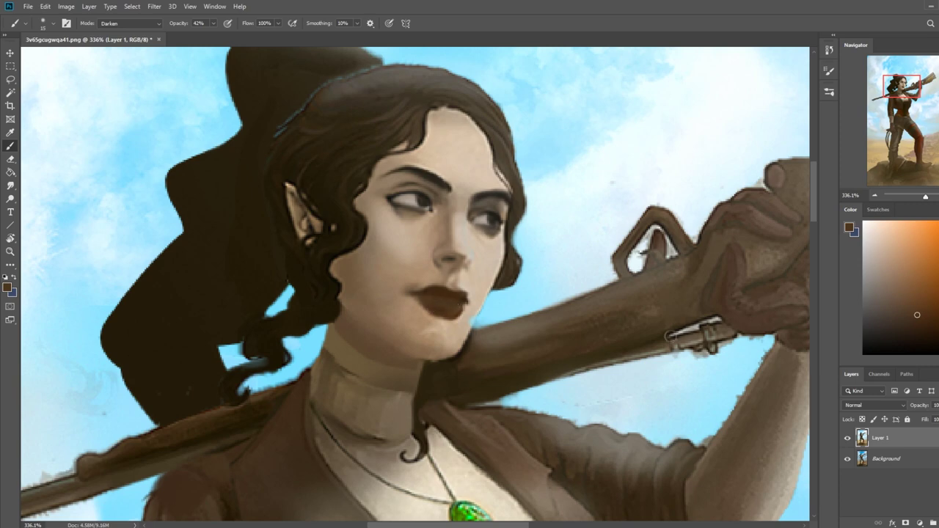
{"action": "key", "text": "ctrl+0"}
{"action": "key", "text": "ctrl+plus"}
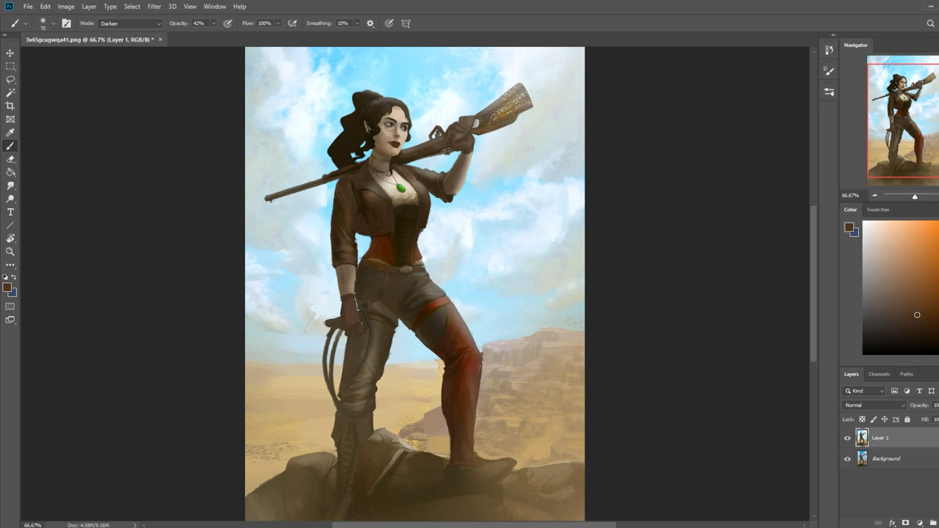
{"action": "key", "text": "]"}
{"action": "key", "text": "ctrl+minus"}
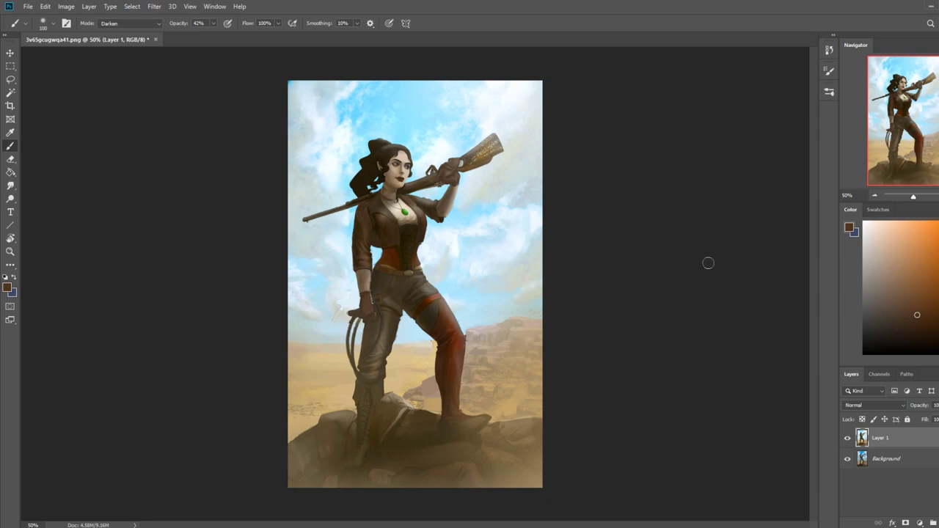
{"action": "left_click", "coordinate": [400, 167], "text": "alt"}
{"action": "left_click_drag", "start_coordinate": [216, 24], "coordinate": [245, 32]}
- Compare the overpaint with the original by toggling Layer 1, and shrink the program window to reveal the 3D pose reference
{"action": "left_click", "coordinate": [848, 439]}
{"action": "left_click", "coordinate": [847, 439]}
{"action": "double_click", "coordinate": [576, 5]}
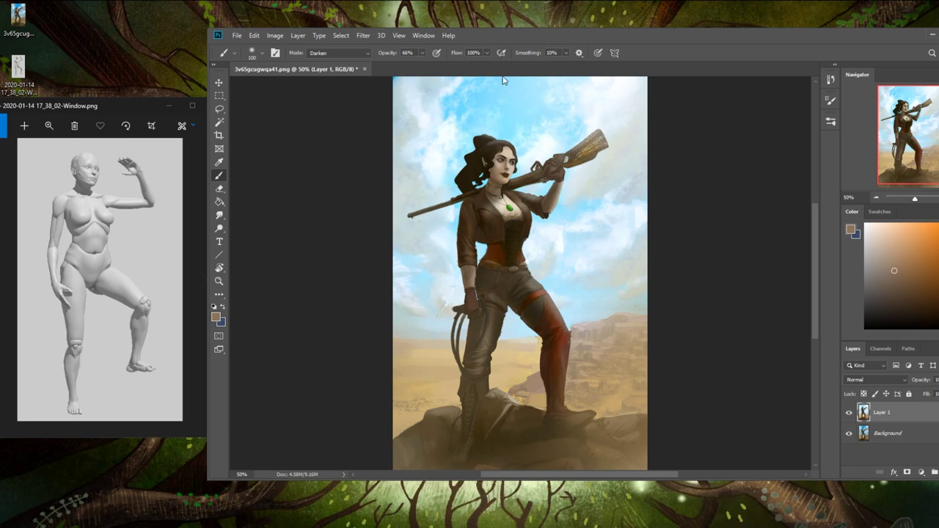
- Open Liquify on Layer 1 and push the standing leg's knee inward with a Forward Warp brush of size 300
{"action": "left_click", "coordinate": [364, 36]}
{"action": "left_click", "coordinate": [387, 115]}
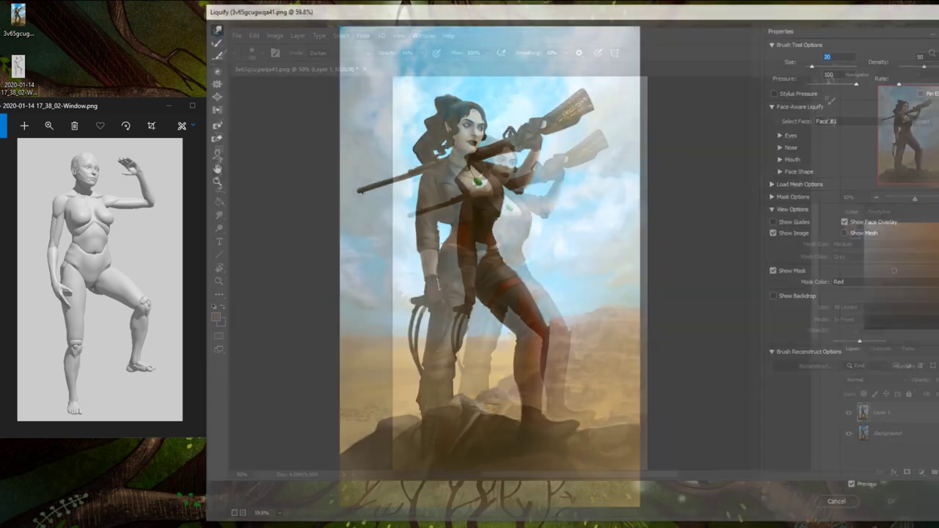
{"action": "type", "text": "25"}
{"action": "key", "text": "bracketright"}
{"action": "key", "text": "bracketright"}
{"action": "key", "text": "bracketright"}
{"action": "key", "text": "bracketright"}
{"action": "key", "text": "bracketright"}
{"action": "key", "text": "bracketright"}
{"action": "key", "text": "bracketright"}
{"action": "key", "text": "bracketright"}
{"action": "key", "text": "bracketright"}
{"action": "key", "text": "bracketright"}
{"action": "key", "text": "bracketright"}
{"action": "key", "text": "bracketright"}
{"action": "key", "text": "bracketright"}
{"action": "key", "text": "bracketright"}
{"action": "key", "text": "bracketright"}
{"action": "key", "text": "bracketright"}
{"action": "key", "text": "bracketright"}
{"action": "key", "text": "bracketright"}
{"action": "key", "text": "bracketright"}
{"action": "key", "text": "bracketright"}
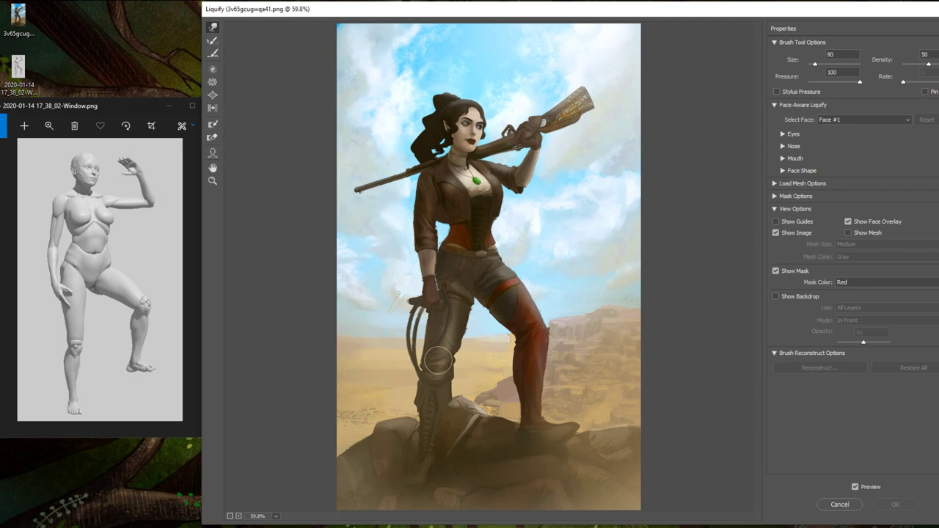
{"action": "key", "text": "bracketleft"}
{"action": "key", "text": "bracketleft"}
{"action": "key", "text": "bracketleft"}
{"action": "key", "text": "bracketleft"}
{"action": "key", "text": "bracketleft"}
{"action": "key", "text": "bracketleft"}
{"action": "key", "text": "bracketleft"}
{"action": "key", "text": "bracketleft"}
{"action": "key", "text": "bracketleft"}
{"action": "key", "text": "bracketleft"}
{"action": "key", "text": "bracketleft"}
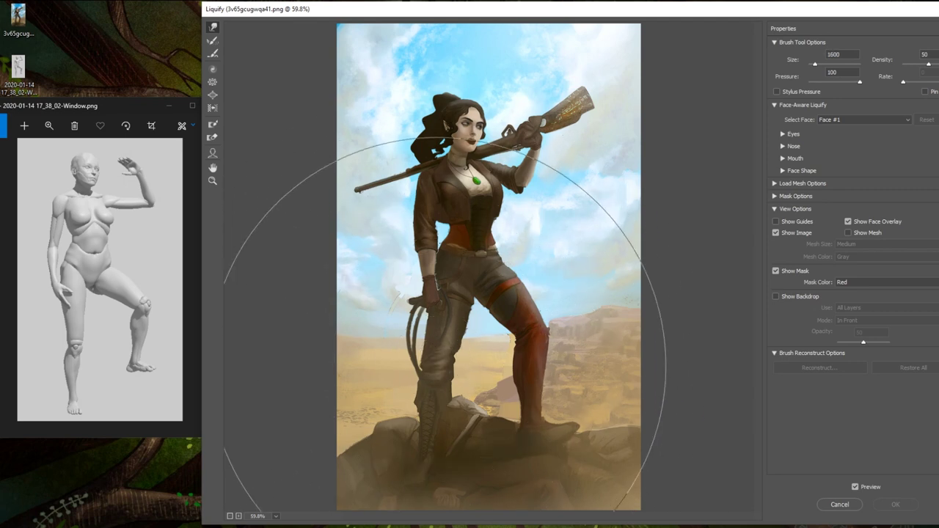
{"action": "key", "text": "bracketleft"}
{"action": "key", "text": "bracketleft"}
{"action": "key", "text": "bracketleft"}
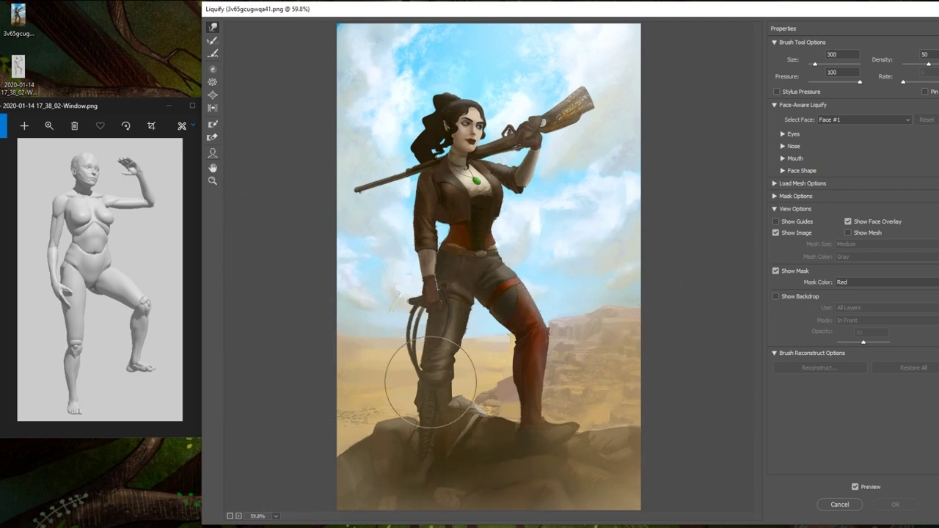
{"action": "left_click_drag", "start_coordinate": [438, 360], "coordinate": [450, 360]}
- Shift the standing leg's shin and boot inward with a size 400 brush, and push out the thigh's inner edge with a smaller one
{"action": "key", "text": "bracketleft"}
{"action": "key", "text": "bracketleft"}
{"action": "key", "text": "bracketleft"}
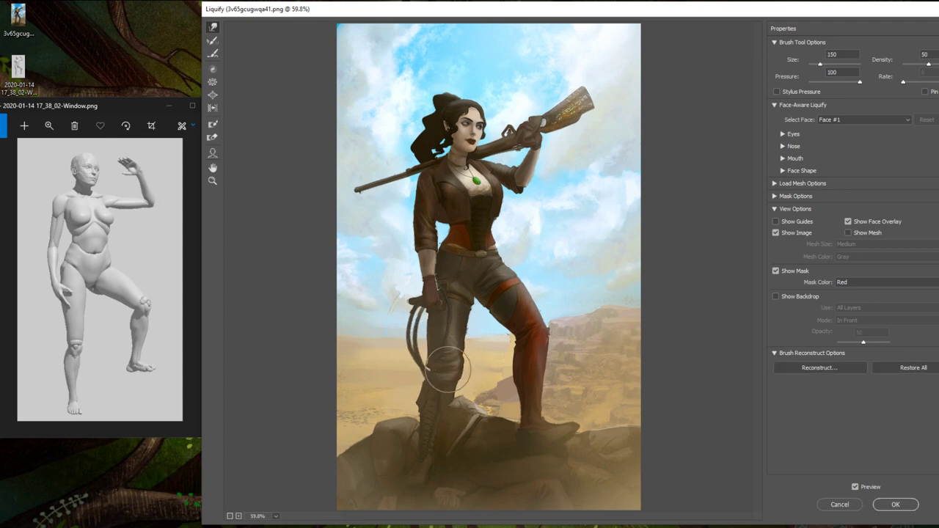
{"action": "key", "text": "bracketright"}
{"action": "key", "text": "bracketright"}
{"action": "key", "text": "bracketright"}
{"action": "key", "text": "bracketright"}
{"action": "key", "text": "bracketright"}
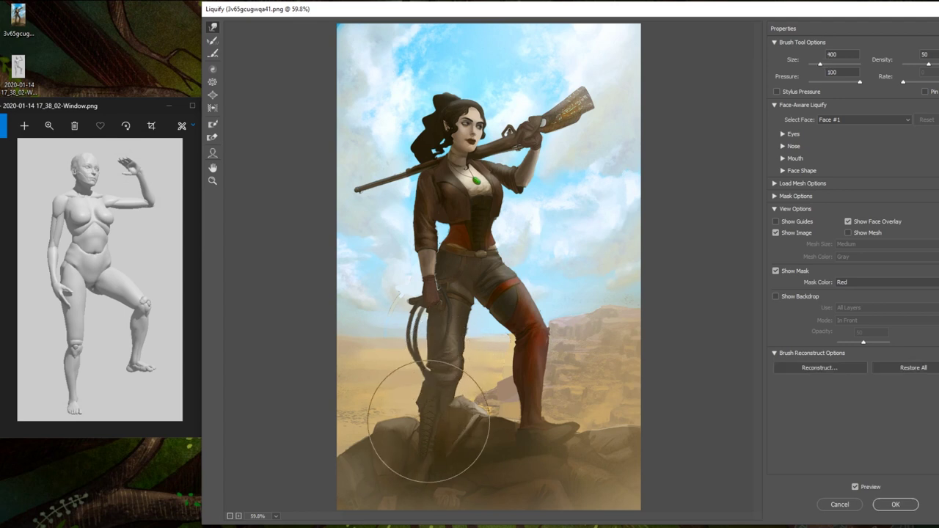
{"action": "key", "text": "bracketleft"}
{"action": "key", "text": "bracketleft"}
{"action": "key", "text": "bracketleft"}
{"action": "key", "text": "bracketleft"}
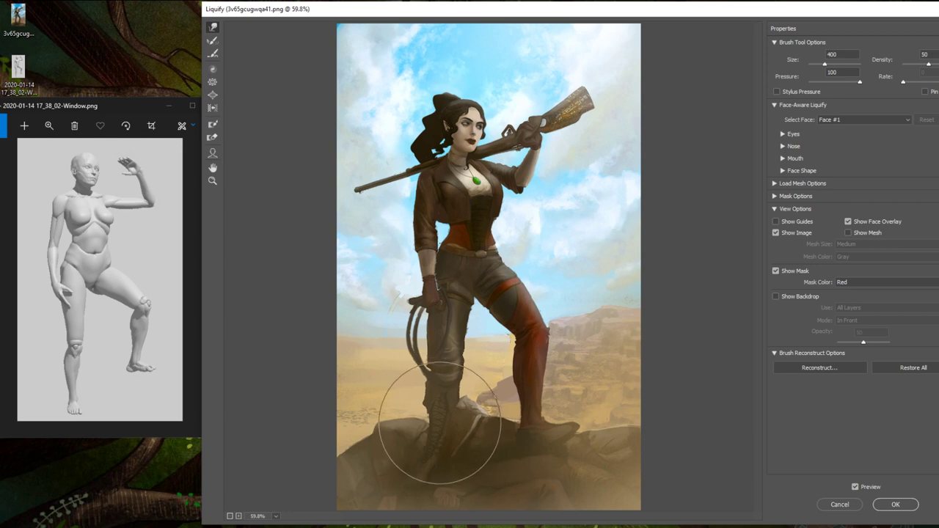
{"action": "key", "text": "bracketleft"}
{"action": "left_click_drag", "start_coordinate": [466, 319], "coordinate": [471, 319]}
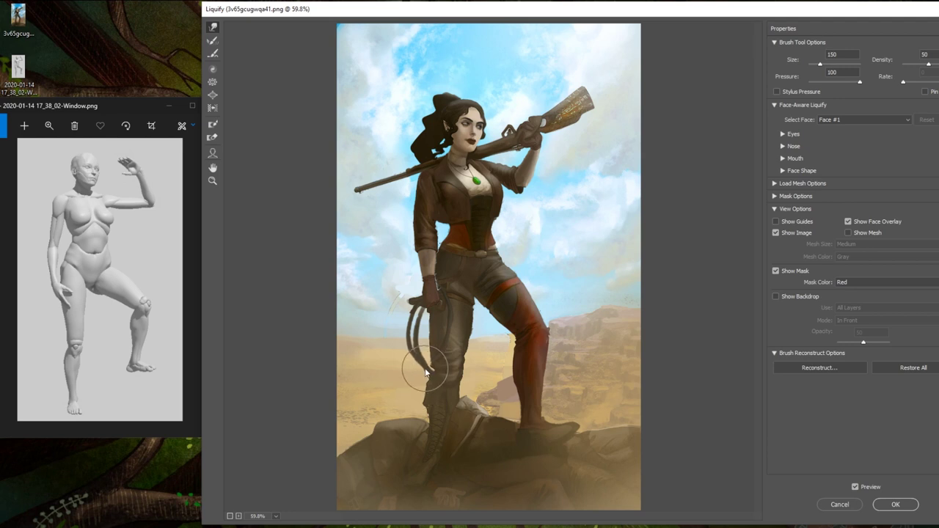
- Refine the contours of the legs with a Liquify brush of about size 100 and apply the Liquify changes
{"action": "key", "text": "bracketleft"}
{"action": "key", "text": "bracketleft"}
{"action": "key", "text": "bracketleft"}
{"action": "key", "text": "bracketleft"}
{"action": "key", "text": "bracketleft"}
{"action": "key", "text": "bracketleft"}
{"action": "key", "text": "bracketleft"}
{"action": "key", "text": "bracketleft"}
{"action": "key", "text": "bracketright"}
{"action": "key", "text": "bracketright"}
{"action": "key", "text": "bracketright"}
{"action": "key", "text": "bracketright"}
{"action": "key", "text": "bracketright"}
{"action": "key", "text": "bracketright"}
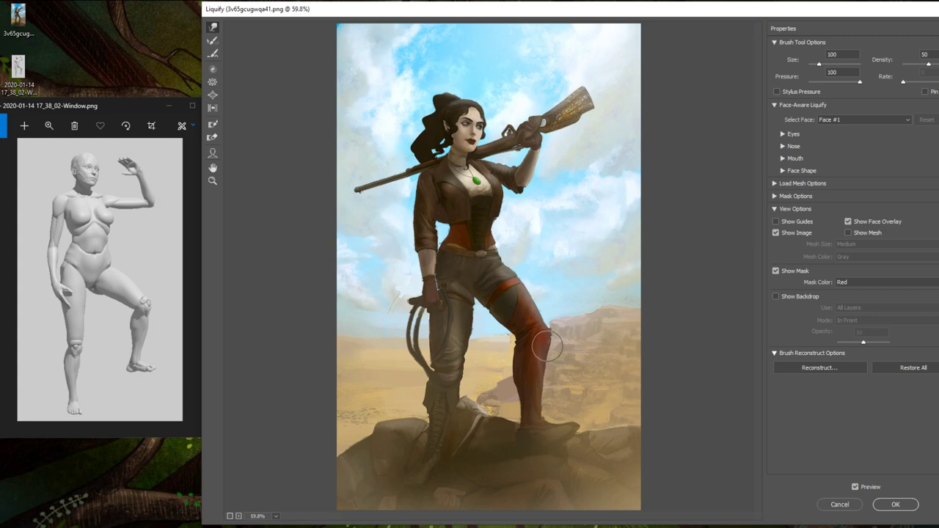
{"action": "left_click", "coordinate": [885, 504]}
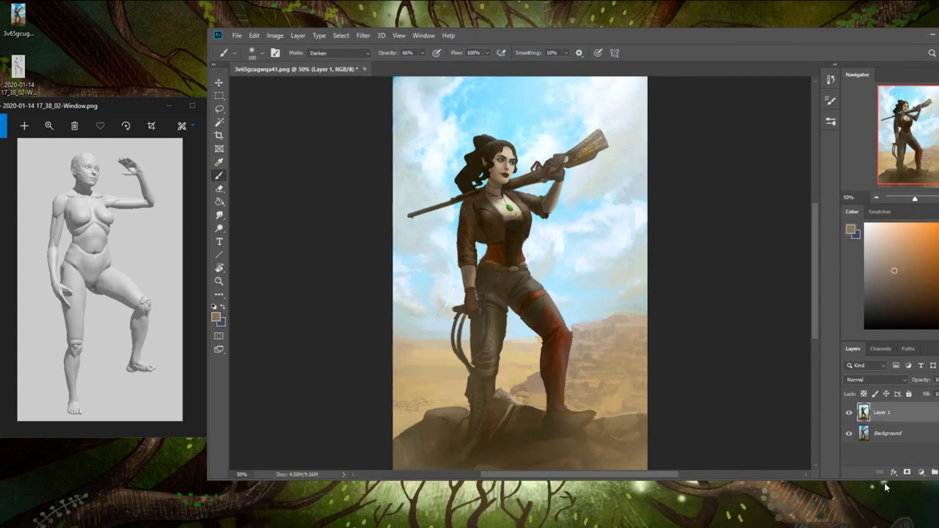
- Toggle Layer 1 repeatedly to compare the reshaped leg pose with the original illustration
{"action": "left_click", "coordinate": [848, 415]}
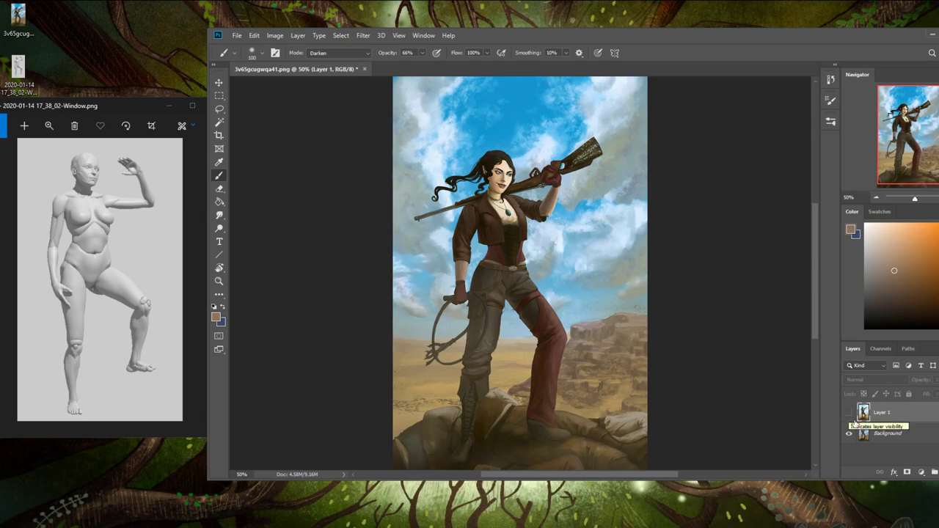
{"action": "left_click", "coordinate": [850, 414]}
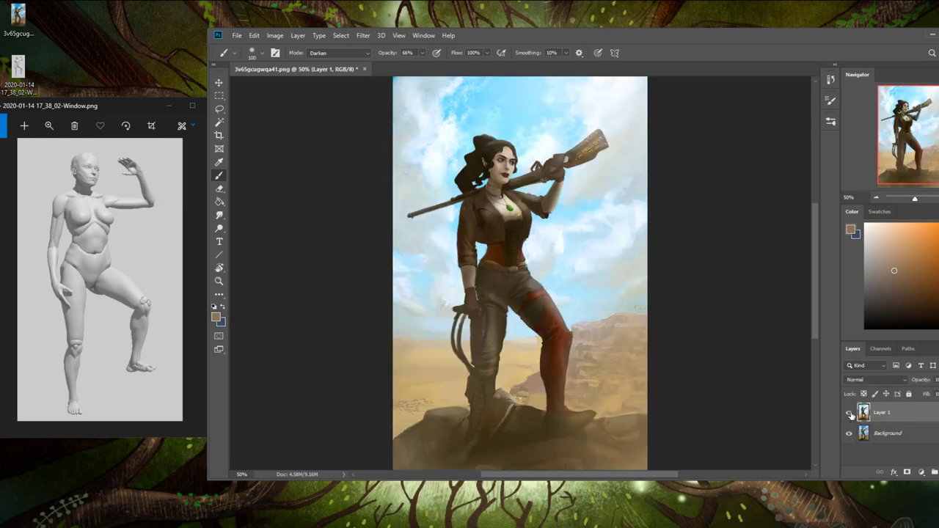
{"action": "left_click", "coordinate": [849, 415]}
{"action": "left_click", "coordinate": [850, 414]}
{"action": "left_click", "coordinate": [849, 414]}
{"action": "left_click", "coordinate": [849, 413]}
- Soften hard edges on the figure, such as the ponytail's outline, using the Blur tool at 100% strength
{"action": "left_click", "coordinate": [218, 215]}
{"action": "left_click", "coordinate": [250, 213]}
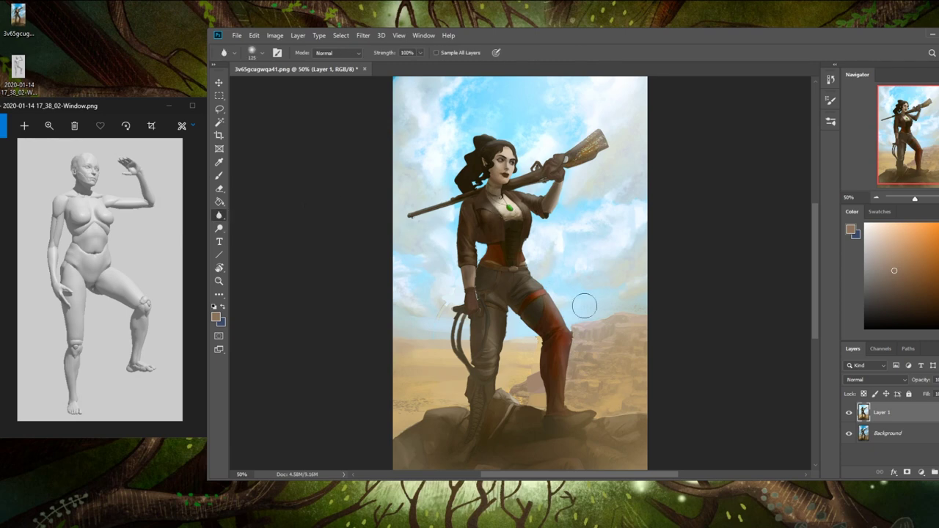
{"action": "key", "text": "bracketright"}
{"action": "key", "text": "bracketright"}
{"action": "key", "text": "bracketright"}
{"action": "key", "text": "bracketright"}
{"action": "key", "text": "bracketleft"}
{"action": "key", "text": "bracketleft"}
{"action": "key", "text": "bracketleft"}
{"action": "key", "text": "bracketleft"}
- Switch to the Dodge tool with Highlights at 22% exposure and a brush of size 125
{"action": "left_click", "coordinate": [220, 228]}
{"action": "key", "text": "bracketright"}
{"action": "key", "text": "bracketright"}
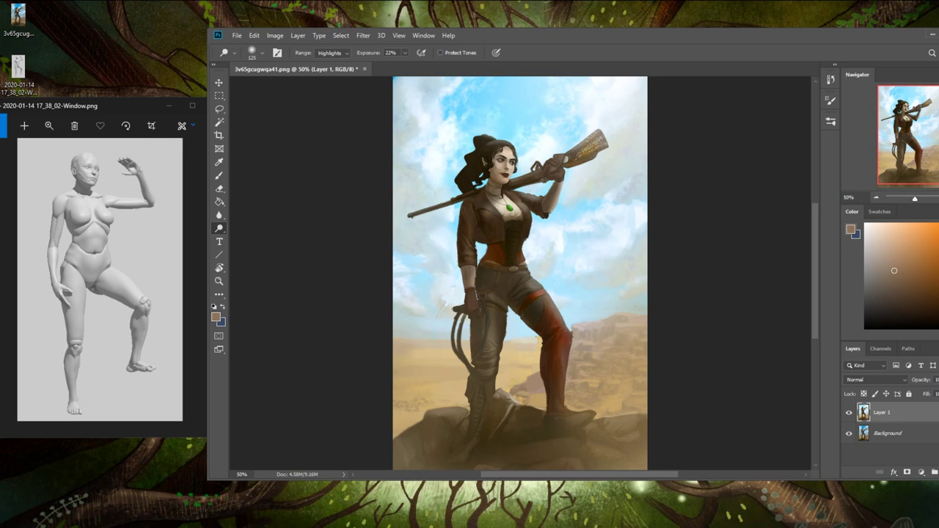
- Toggle Layer 1 to compare both versions at 33.3% view, and select the Blur tool
{"action": "key", "text": "ctrl"}
{"action": "key", "text": "ctrl+minus"}
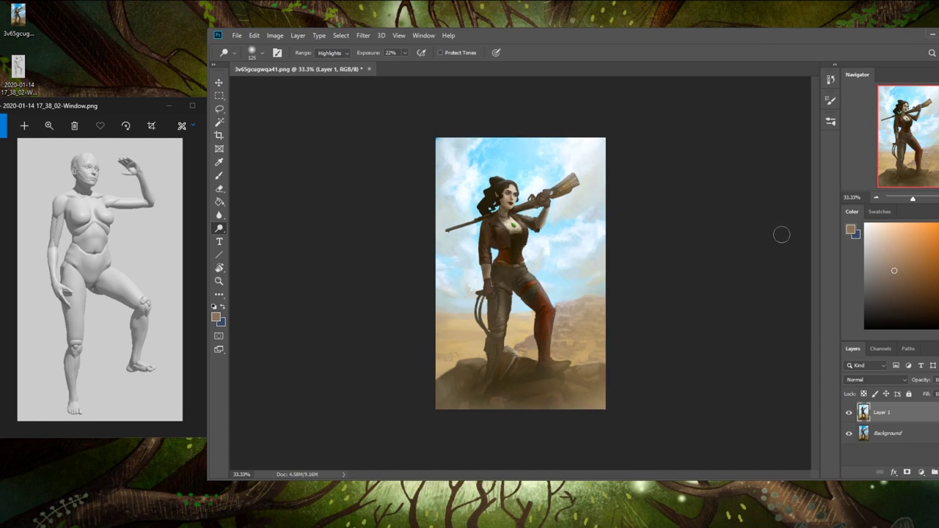
{"action": "left_click", "coordinate": [848, 413]}
{"action": "left_click", "coordinate": [849, 413]}
{"action": "left_click", "coordinate": [218, 215]}
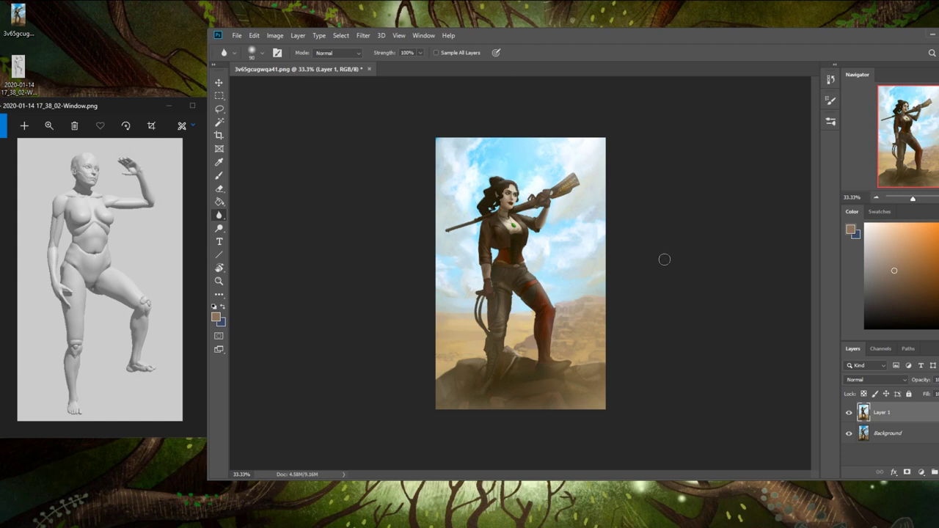
- Set the Brush to Normal mode, 100% opacity and about size 10, with a skin tone sampled beside the mouth
{"action": "key", "text": "z"}
{"action": "left_click_drag", "start_coordinate": [490, 176], "coordinate": [547, 238]}
{"action": "key", "text": "b"}
{"action": "left_click", "coordinate": [485, 314], "text": "alt"}
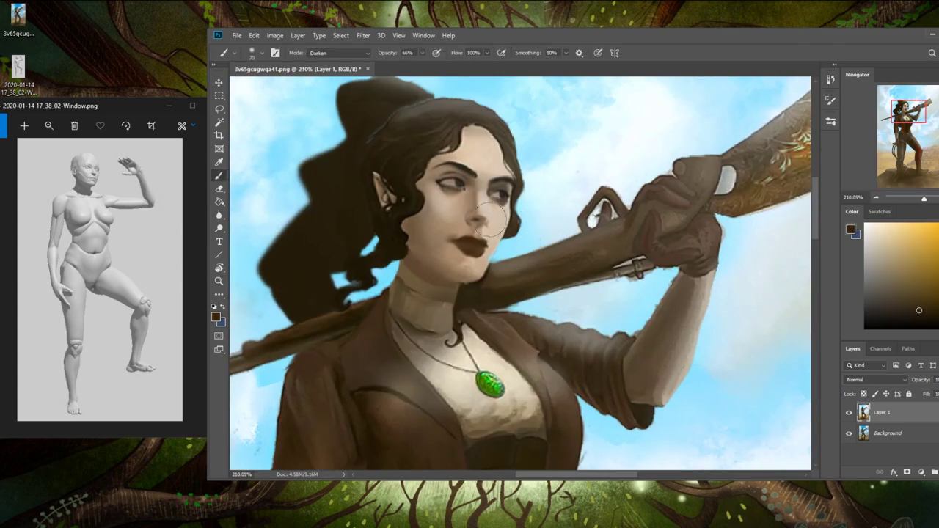
{"action": "key", "text": "bracketleft"}
{"action": "key", "text": "bracketleft"}
{"action": "key", "text": "bracketleft"}
{"action": "key", "text": "bracketleft"}
{"action": "key", "text": "bracketleft"}
{"action": "left_click", "coordinate": [492, 243], "text": "alt"}
{"action": "left_click", "coordinate": [422, 53]}
{"action": "left_click_drag", "start_coordinate": [423, 65], "coordinate": [442, 65]}
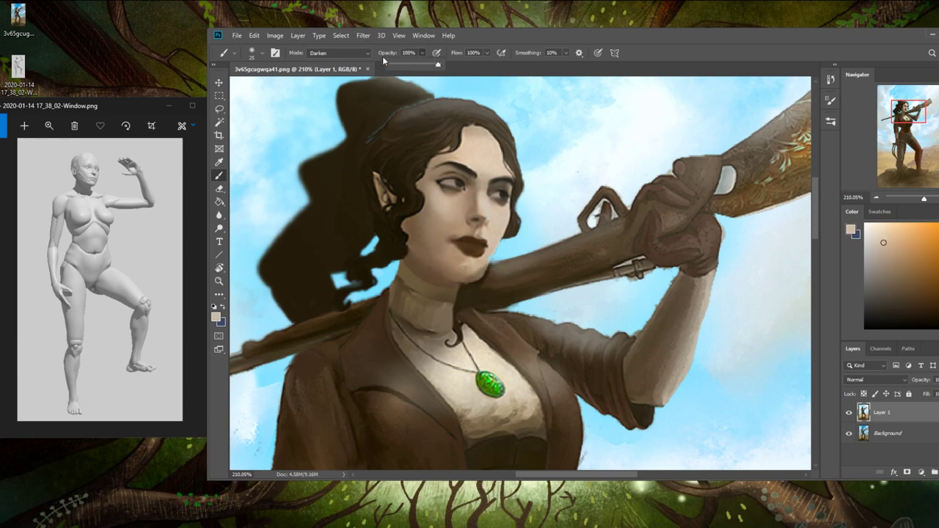
{"action": "left_click", "coordinate": [344, 57]}
{"action": "left_click", "coordinate": [330, 63]}
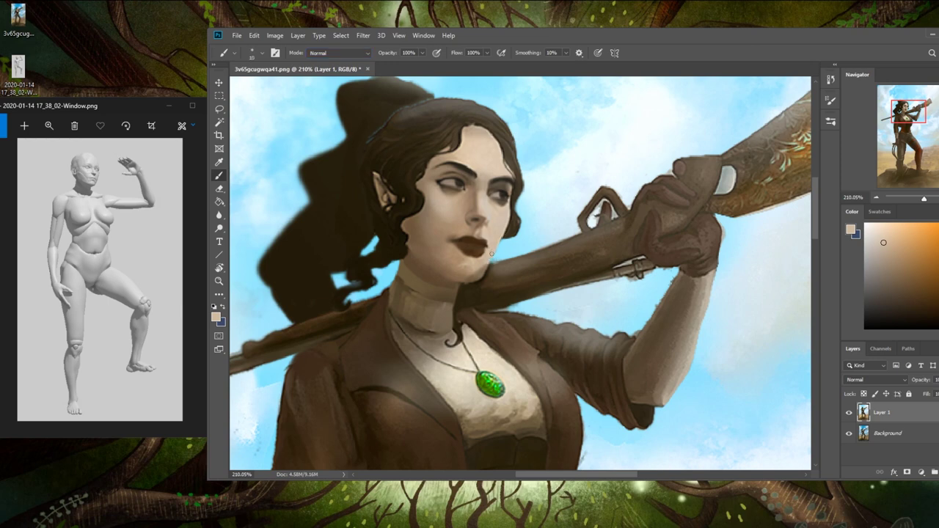
- Sample a brown from the rifle and paint thin strokes along its upper edge beside the chin, also sampling a lighter brown
{"action": "left_click", "coordinate": [512, 294], "text": "alt"}
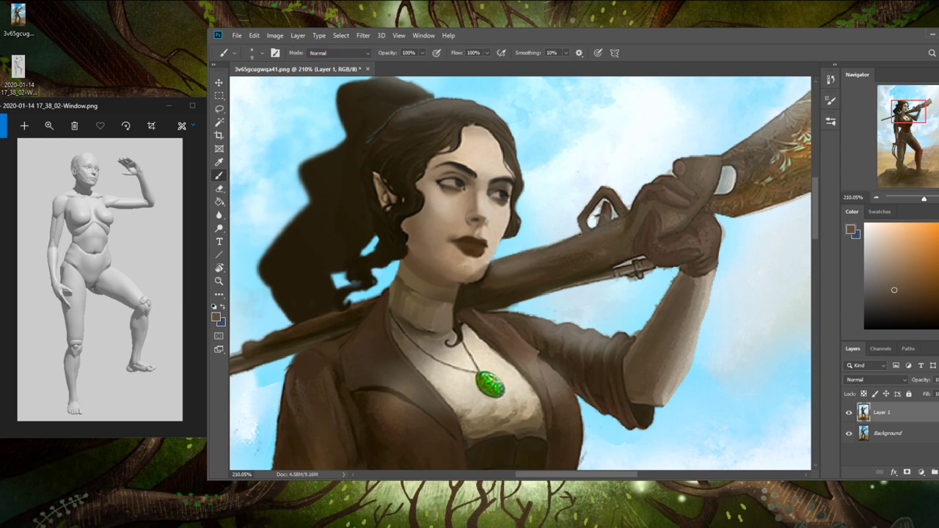
{"action": "left_click_drag", "start_coordinate": [517, 252], "coordinate": [579, 234]}
{"action": "left_click_drag", "start_coordinate": [506, 255], "coordinate": [578, 234]}
{"action": "left_click", "coordinate": [482, 293], "text": "alt"}
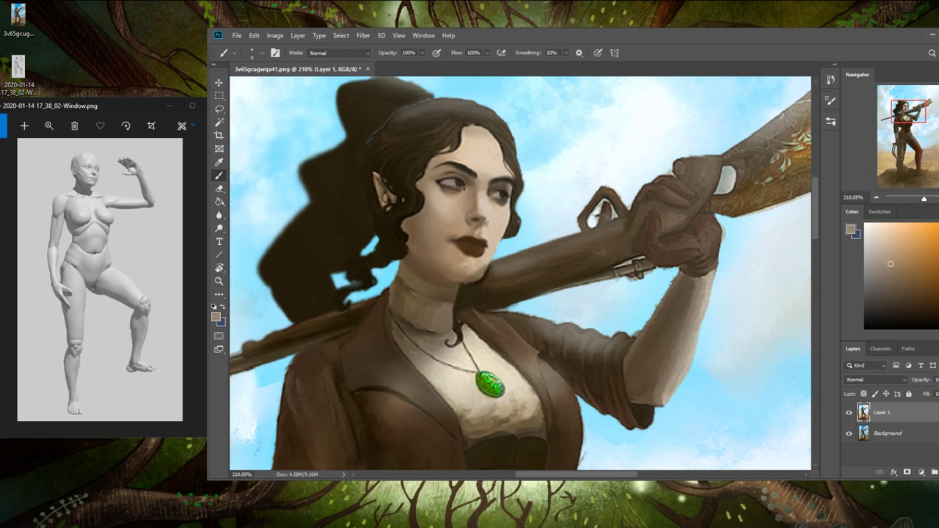
{"action": "key", "text": "ctrl+0"}
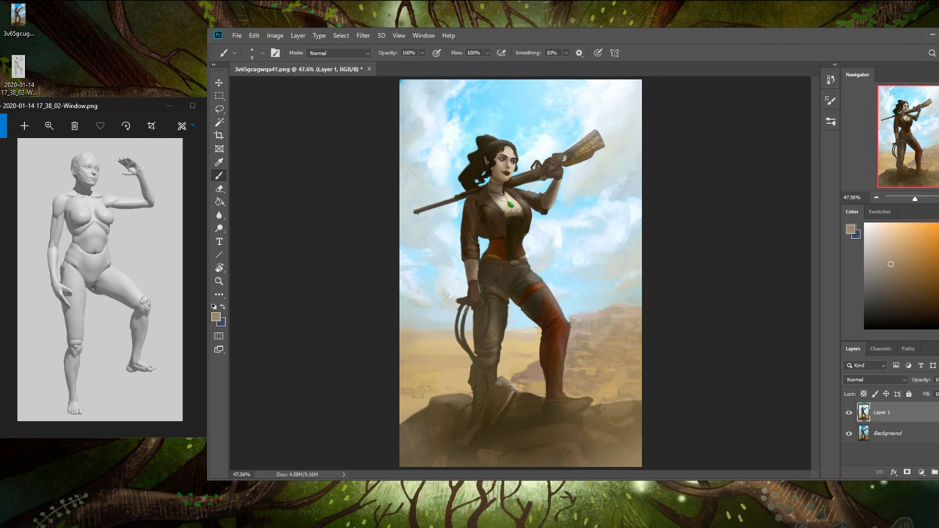
- Raise the system volume of the Logitech USB headset to about the middle of its range
{"action": "left_click", "coordinate": [866, 527]}
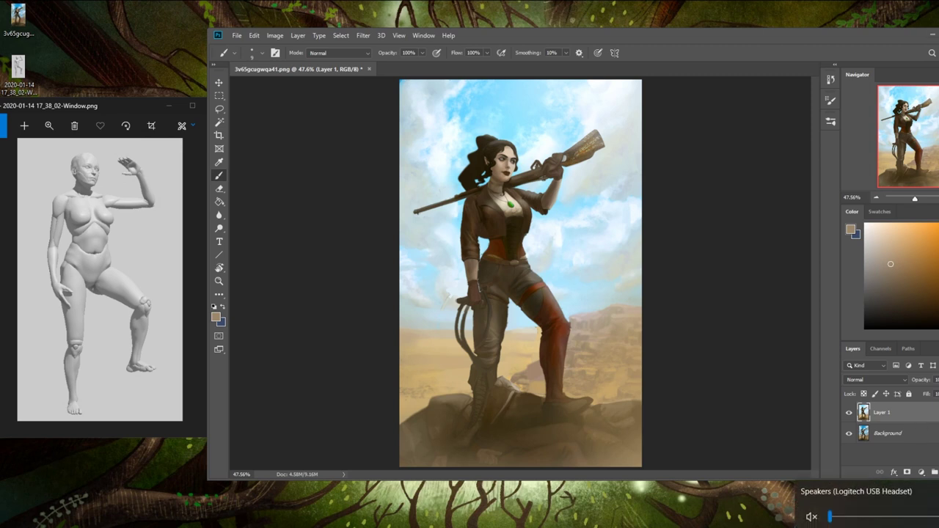
{"action": "left_click_drag", "start_coordinate": [889, 519], "coordinate": [876, 520]}
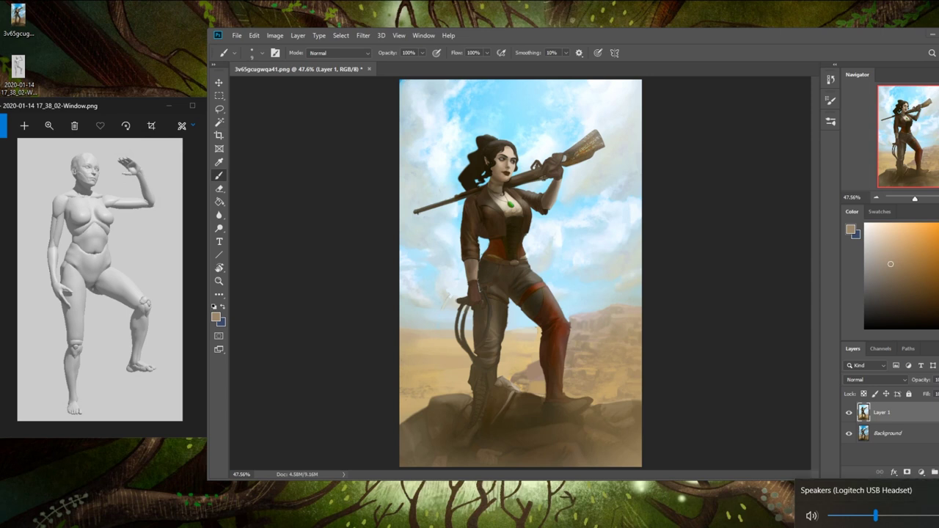
{"action": "scroll", "coordinate": [875, 515], "scroll_direction": "up", "scroll_amount": 3}
{"action": "key", "text": "Escape"}
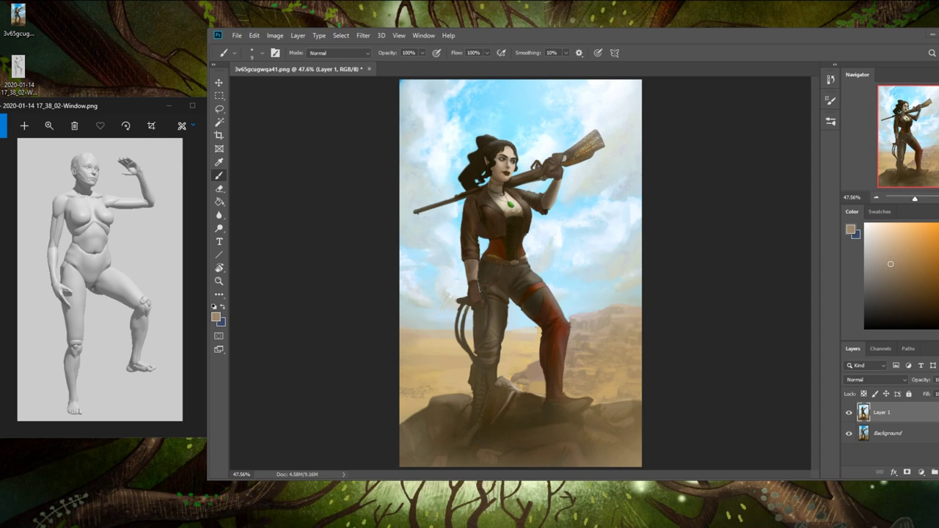
- Dodge the midtones on the raised thigh, the jacket's shoulder and the top of the hair, shrinking the brush to size 25
{"action": "left_click", "coordinate": [219, 228]}
{"action": "left_click", "coordinate": [330, 50]}
{"action": "left_click", "coordinate": [330, 70]}
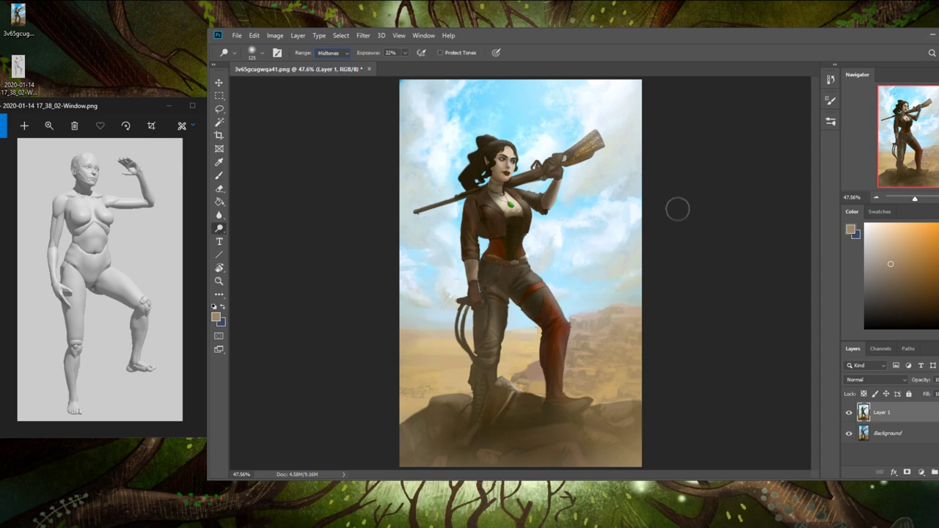
{"action": "key", "text": "["}
{"action": "key", "text": "["}
{"action": "key", "text": "["}
{"action": "key", "text": "["}
{"action": "key", "text": "["}
{"action": "key", "text": "["}
{"action": "key", "text": "["}
{"action": "key", "text": "["}
{"action": "key", "text": "["}
{"action": "key", "text": "["}
{"action": "left_click_drag", "start_coordinate": [528, 266], "coordinate": [540, 274]}
{"action": "key", "text": "bracketleft"}
{"action": "key", "text": "bracketleft"}
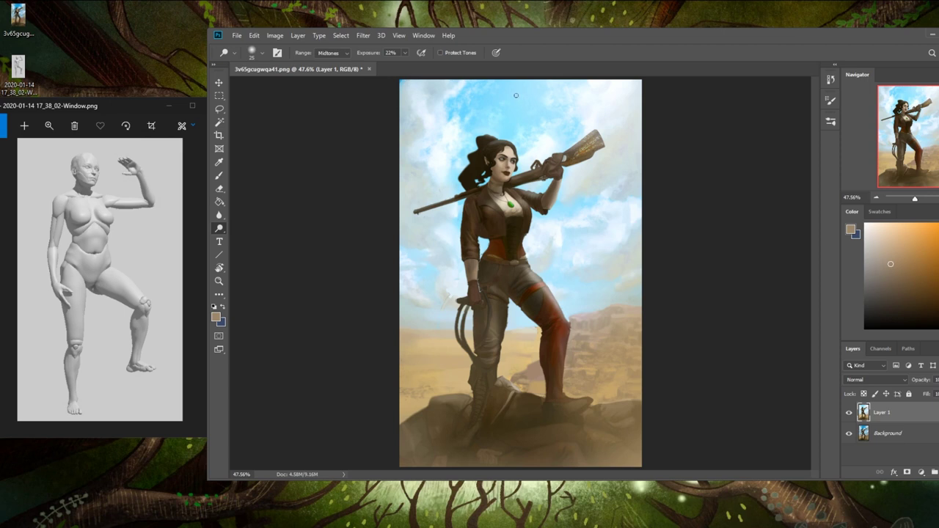
{"action": "left_click_drag", "start_coordinate": [530, 189], "coordinate": [513, 185]}
{"action": "left_click_drag", "start_coordinate": [497, 146], "coordinate": [486, 137]}
- Try dodging the top edge of the hair with the range set to Highlights and exposure at 100%, and undo it
{"action": "left_click", "coordinate": [404, 53]}
{"action": "left_click", "coordinate": [440, 65]}
{"action": "left_click", "coordinate": [334, 53]}
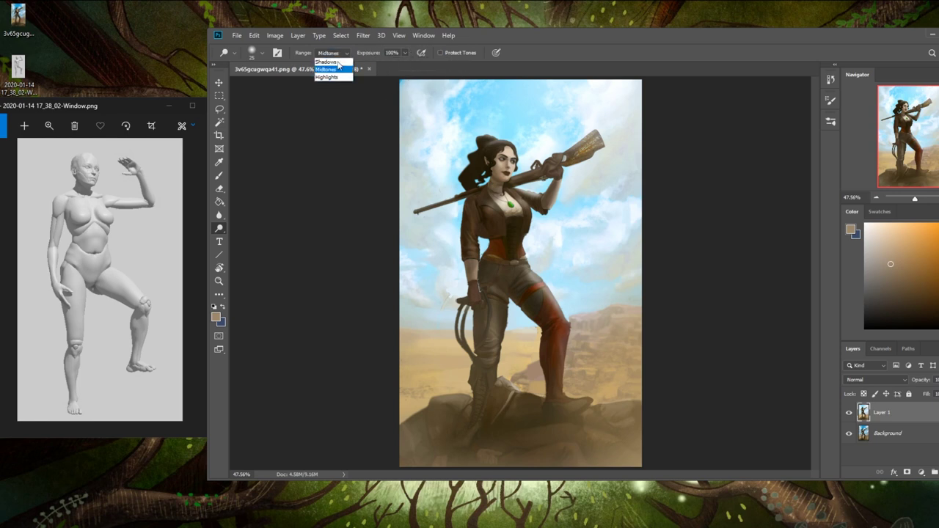
{"action": "left_click", "coordinate": [336, 79]}
{"action": "mouse_move", "coordinate": [482, 135]}
{"action": "left_mouse_down"}
{"action": "mouse_move", "coordinate": [470, 158]}
{"action": "mouse_move", "coordinate": [496, 140]}
{"action": "left_mouse_up"}
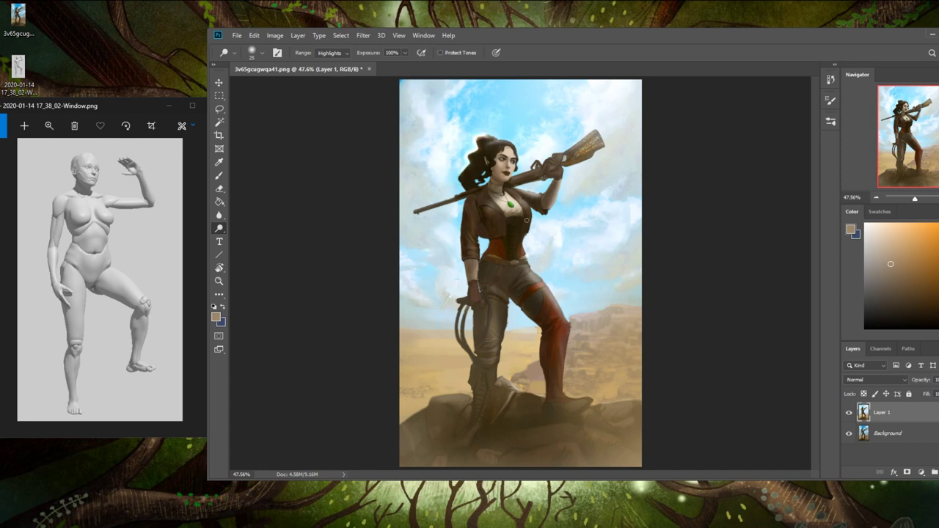
{"action": "key", "text": "ctrl"}
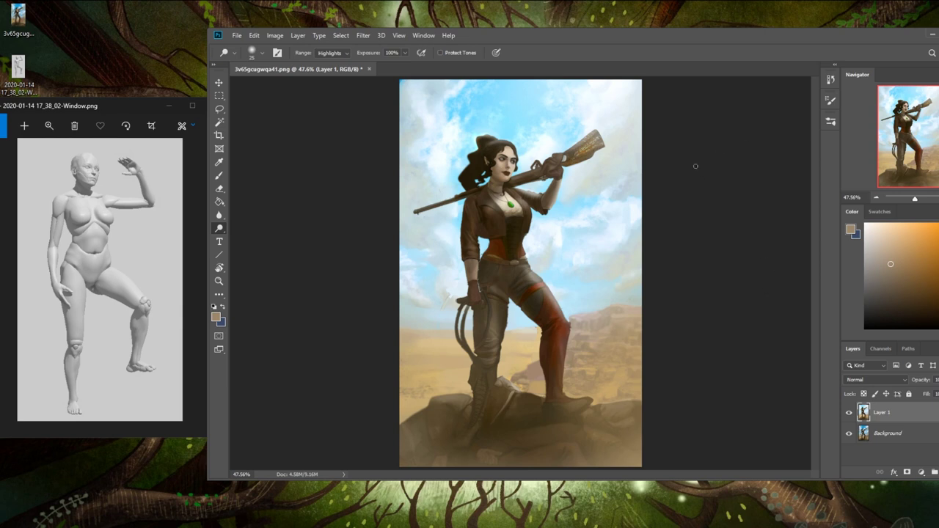
- Sample a dark brown from the hair and set the 500 px skin and blending brush to size 400 and 43% opacity
{"action": "key", "text": "b"}
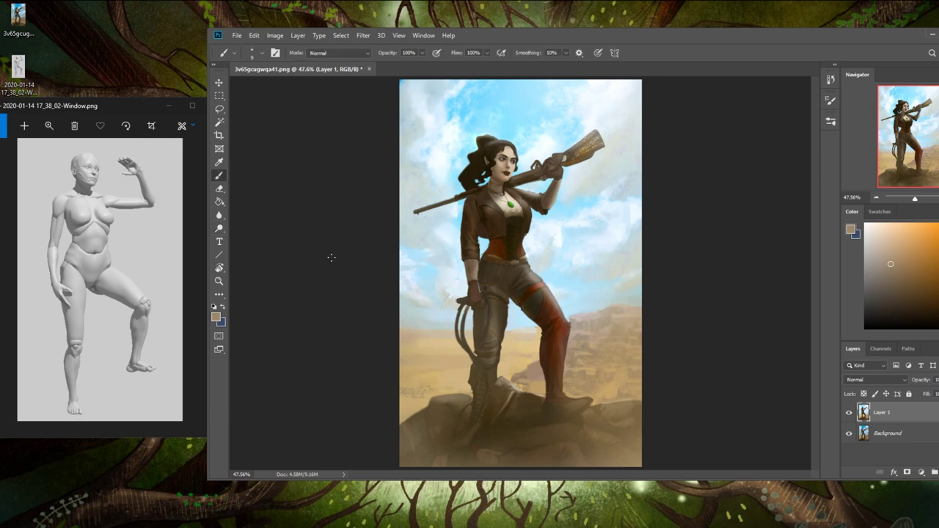
{"action": "left_click", "coordinate": [484, 183], "text": "alt"}
{"action": "right_click", "coordinate": [502, 197]}
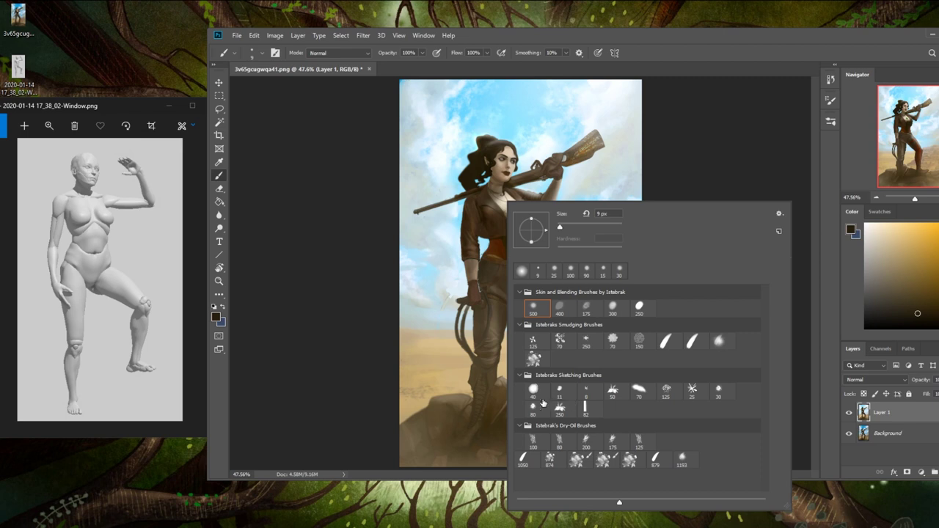
{"action": "double_click", "coordinate": [534, 310]}
{"action": "key", "text": "bracketleft"}
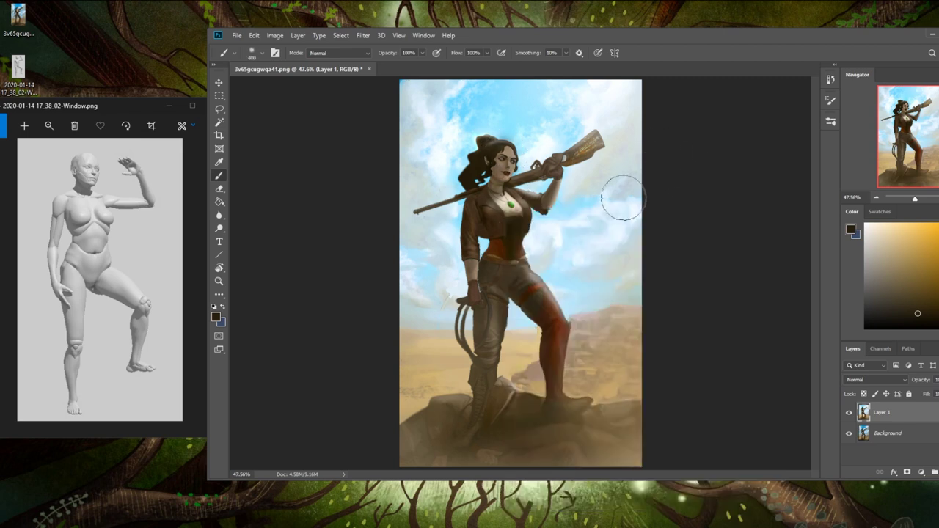
{"action": "key", "text": "ctrl+minus"}
{"action": "key", "text": "ctrl+minus"}
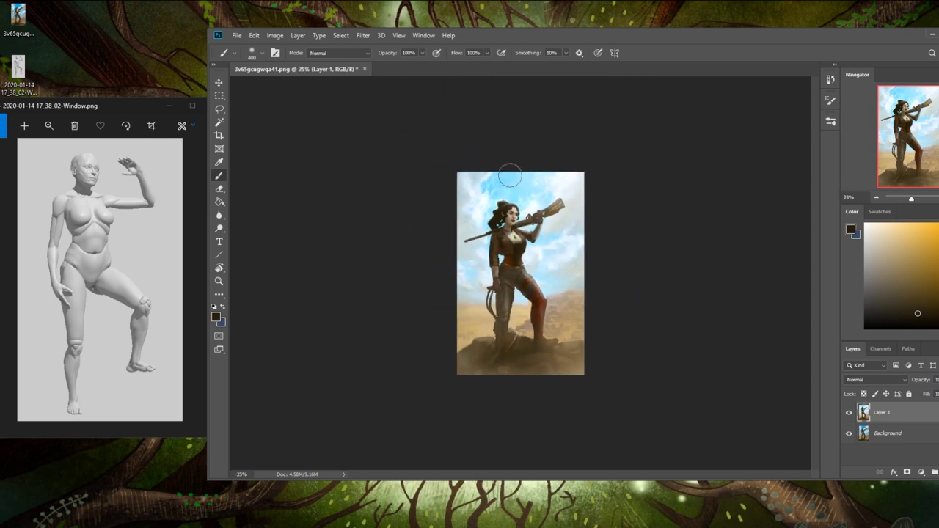
{"action": "key", "text": "4"}
{"action": "key", "text": "3"}
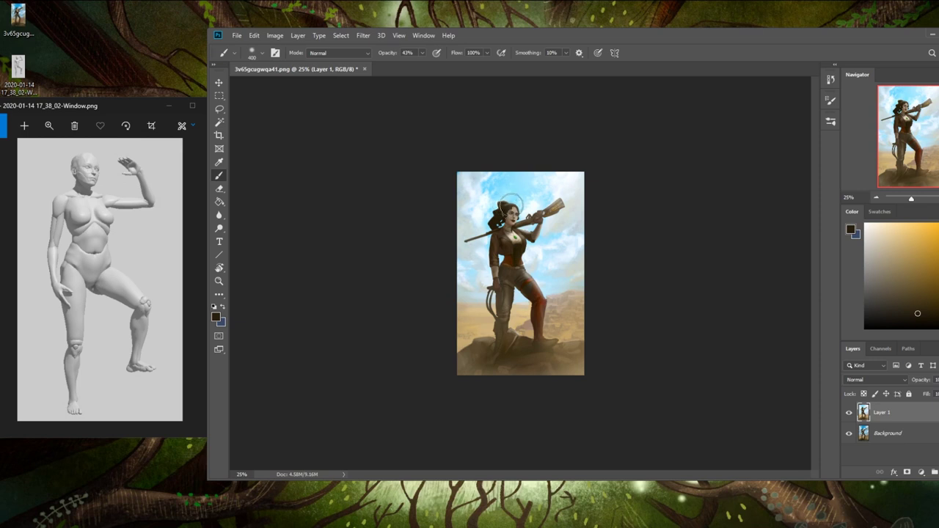
- Choose the 82 px Istebraks sketching brush and sample the light blue sky above the hair for cleaning up around the head
{"action": "key", "text": "e"}
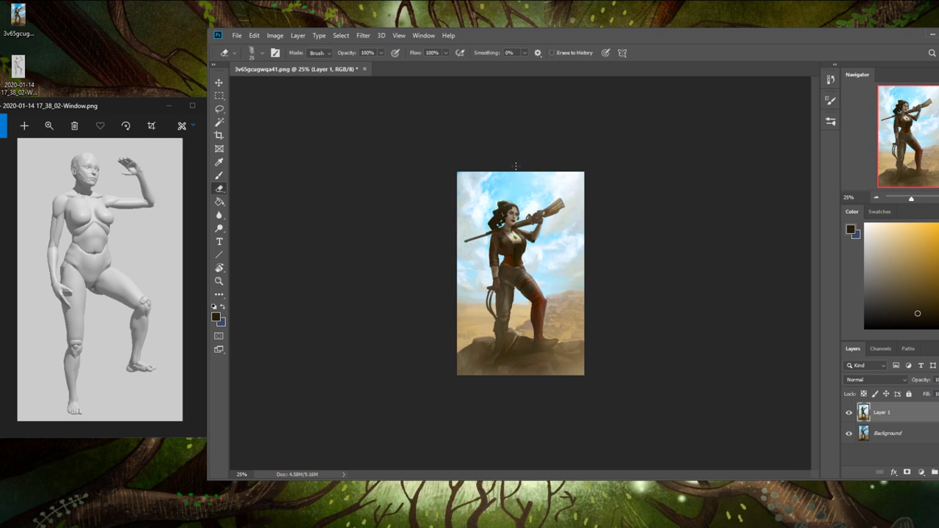
{"action": "key", "text": "b"}
{"action": "right_click", "coordinate": [518, 220]}
{"action": "left_click", "coordinate": [595, 426]}
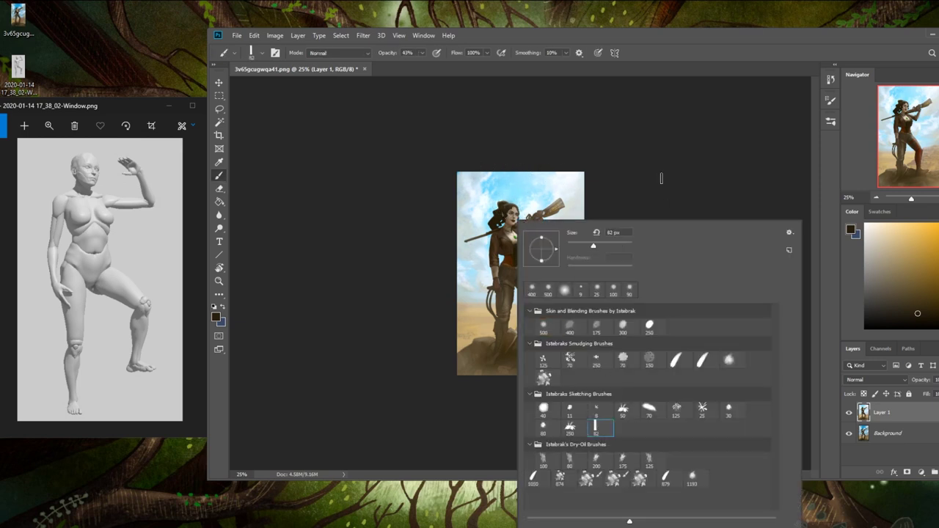
{"action": "left_click", "coordinate": [661, 178]}
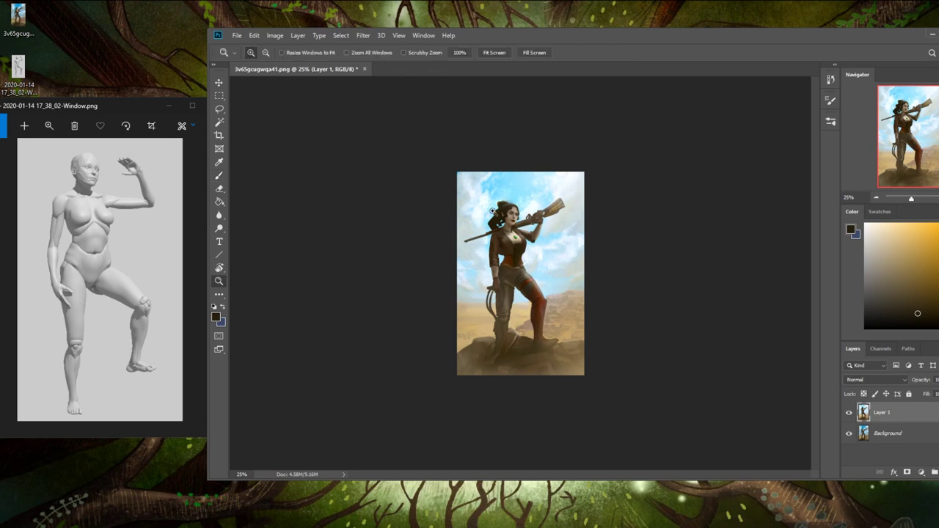
{"action": "scroll", "coordinate": [513, 202], "scroll_direction": "up", "scroll_amount": 5}
{"action": "left_click", "coordinate": [476, 172], "text": "alt"}
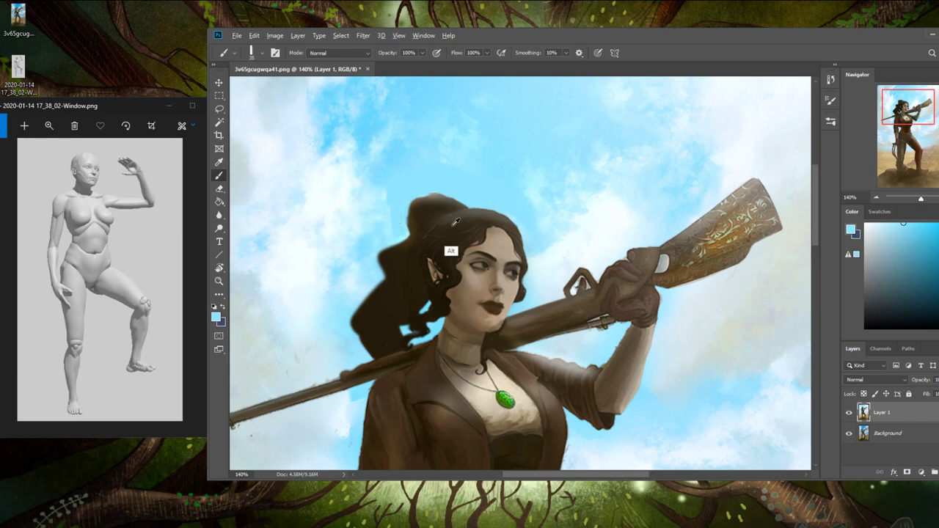
- Paint fine strands on the crown of the hair with sampled dark browns and the brush at size 10
{"action": "left_click", "coordinate": [450, 247], "text": "alt"}
{"action": "key", "text": "bracketleft"}
{"action": "key", "text": "bracketleft"}
{"action": "key", "text": "bracketleft"}
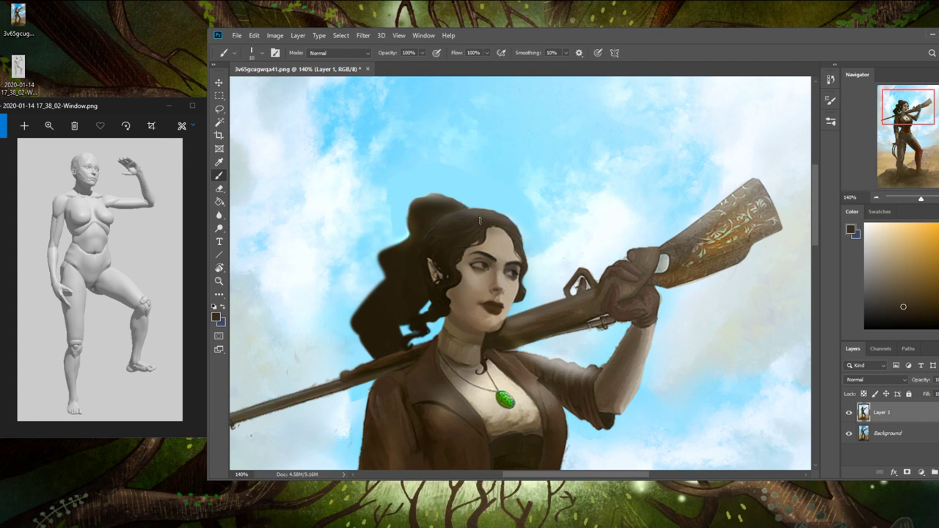
{"action": "left_click", "coordinate": [426, 240], "text": "alt"}
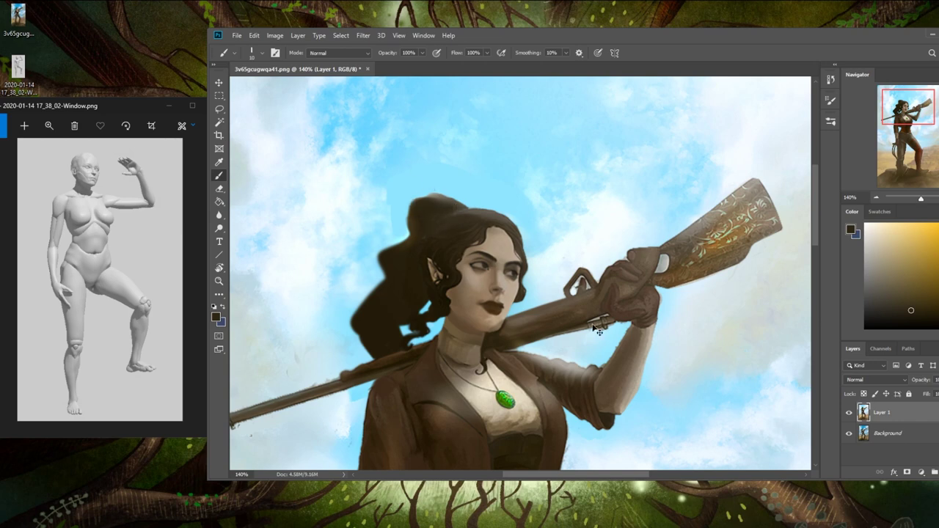
- Look at the history list and toggle Layer 1 to compare the overpaint with the original at full-image view
{"action": "key", "text": "ctrl+0"}
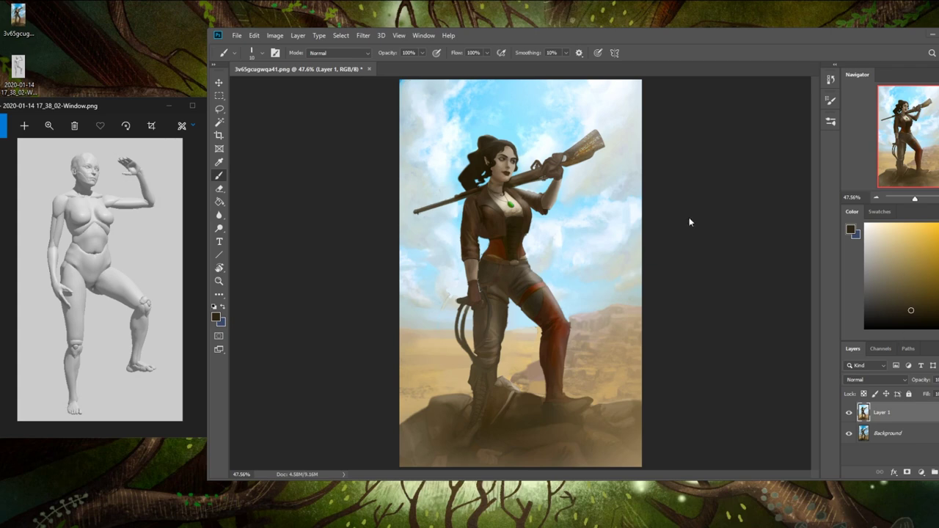
{"action": "left_click", "coordinate": [831, 80]}
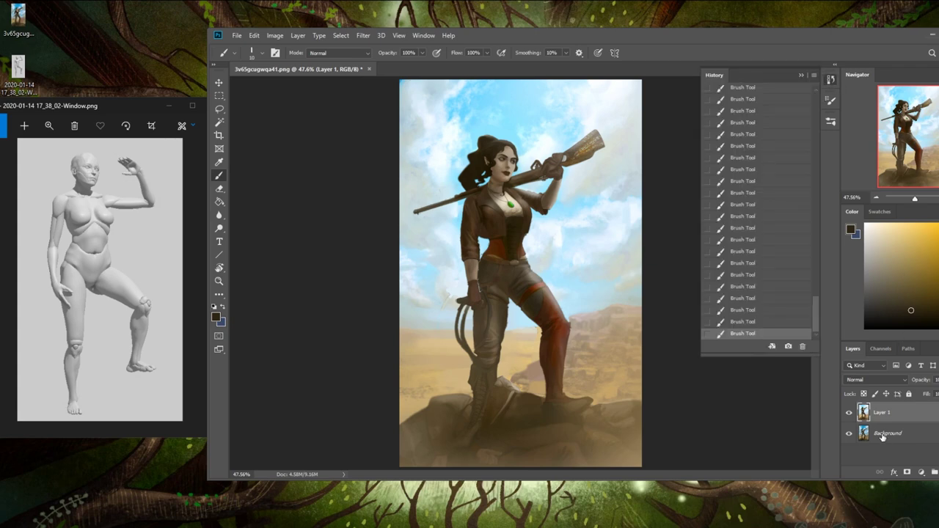
{"action": "left_click", "coordinate": [848, 413]}
{"action": "left_click", "coordinate": [849, 413]}
{"action": "left_click", "coordinate": [801, 76]}
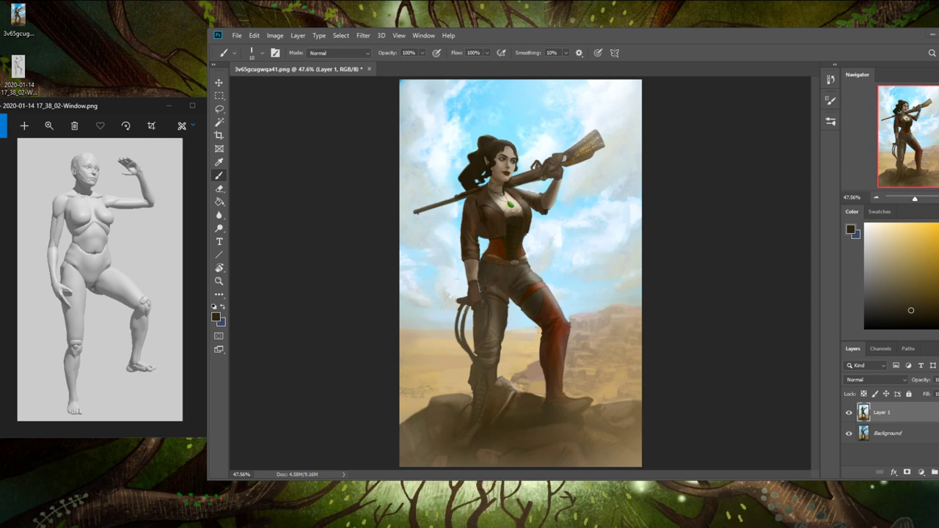
{"action": "left_click", "coordinate": [848, 413]}
{"action": "left_click", "coordinate": [849, 414]}
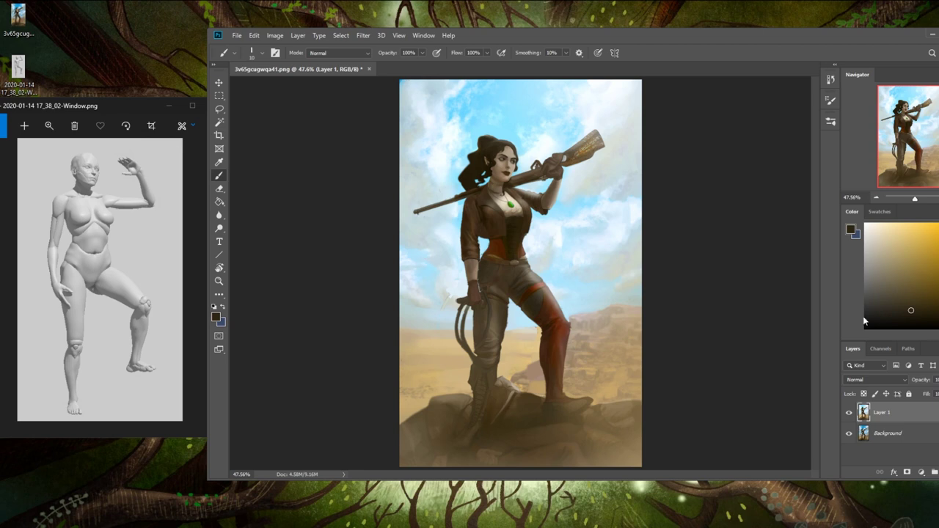
- Duplicate Layer 1 and select the sky around the head and rifle with the Magic Wand, refining the area with the Lasso
{"action": "key", "text": "ctrl+j"}
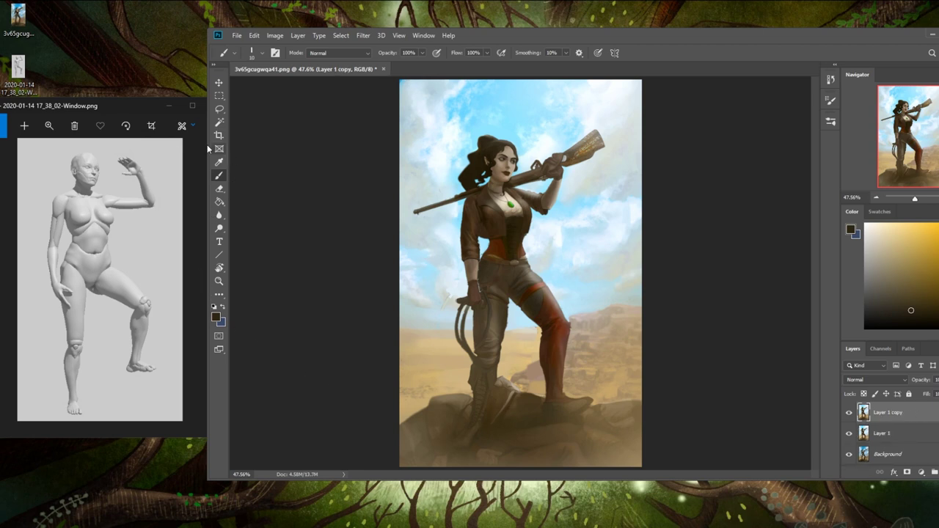
{"action": "left_click", "coordinate": [221, 123]}
{"action": "left_click", "coordinate": [527, 138]}
{"action": "key", "text": "shift"}
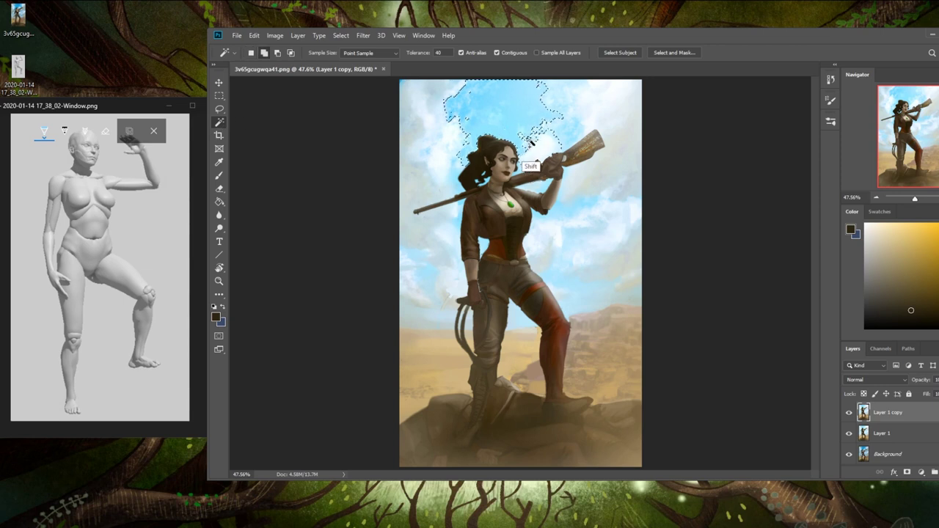
{"action": "left_click", "coordinate": [443, 158], "text": "shift"}
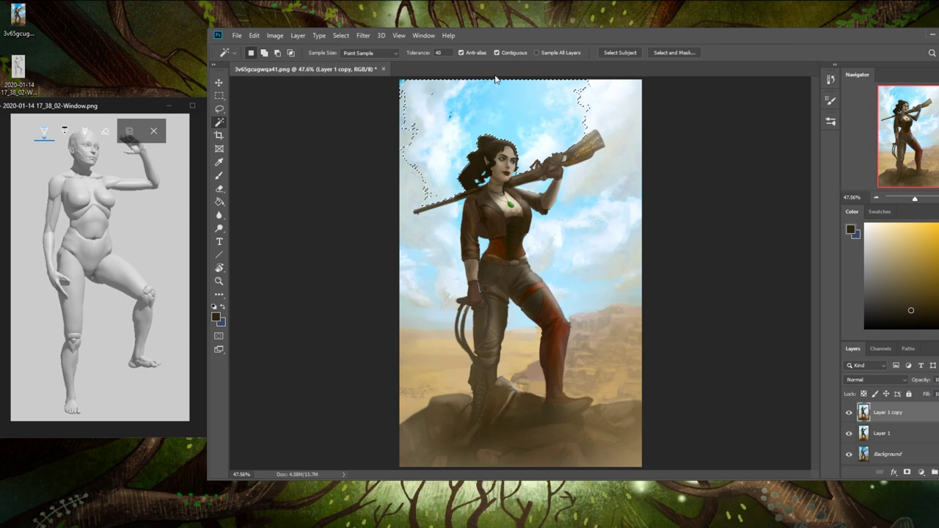
{"action": "key", "text": "l"}
{"action": "left_click_drag", "start_coordinate": [442, 129], "coordinate": [458, 120]}
{"action": "key", "text": "ctrl+d"}
- Enlarge the Dodge brush to size 600 for the sky highlights, undo the first stroke and lower the exposure to 29%
{"action": "key", "text": "o"}
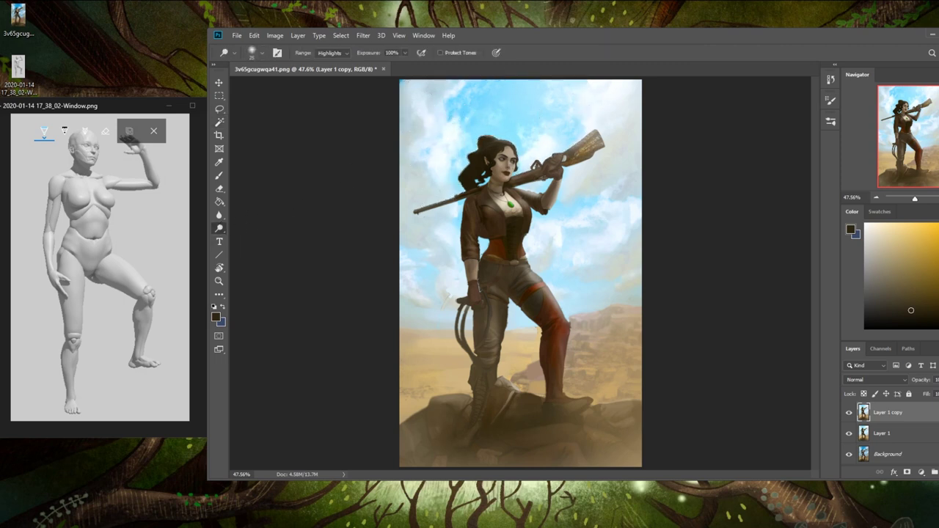
{"action": "key", "text": "bracketright"}
{"action": "key", "text": "bracketright"}
{"action": "key", "text": "bracketright"}
{"action": "key", "text": "bracketright"}
{"action": "key", "text": "bracketright"}
{"action": "key", "text": "bracketright"}
{"action": "key", "text": "bracketright"}
{"action": "key", "text": "bracketright"}
{"action": "key", "text": "bracketright"}
{"action": "key", "text": "bracketright"}
{"action": "key", "text": "bracketright"}
{"action": "key", "text": "bracketright"}
{"action": "key", "text": "bracketright"}
{"action": "key", "text": "bracketright"}
{"action": "key", "text": "bracketright"}
{"action": "key", "text": "bracketright"}
{"action": "key", "text": "bracketright"}
{"action": "key", "text": "bracketright"}
{"action": "key", "text": "bracketright"}
{"action": "key", "text": "bracketright"}
{"action": "key", "text": "bracketleft"}
{"action": "key", "text": "bracketleft"}
{"action": "key", "text": "bracketleft"}
{"action": "key", "text": "bracketleft"}
{"action": "key", "text": "ctrl+z"}
{"action": "left_click", "coordinate": [404, 53]}
{"action": "left_click", "coordinate": [372, 64]}
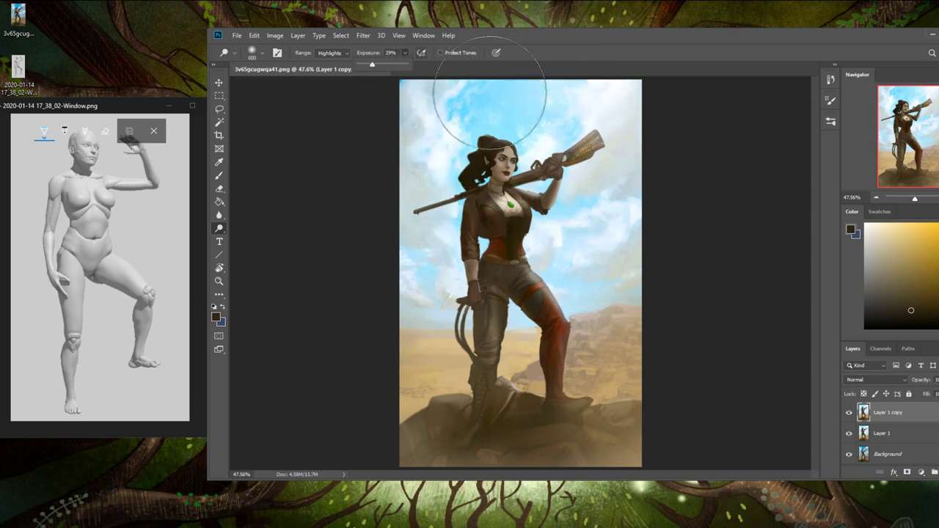
- Paint a soft glow behind the head with near-white sampled from the clouds, using a large blending brush at 33% opacity
{"action": "key", "text": "b"}
{"action": "left_click", "coordinate": [546, 140], "text": "alt"}
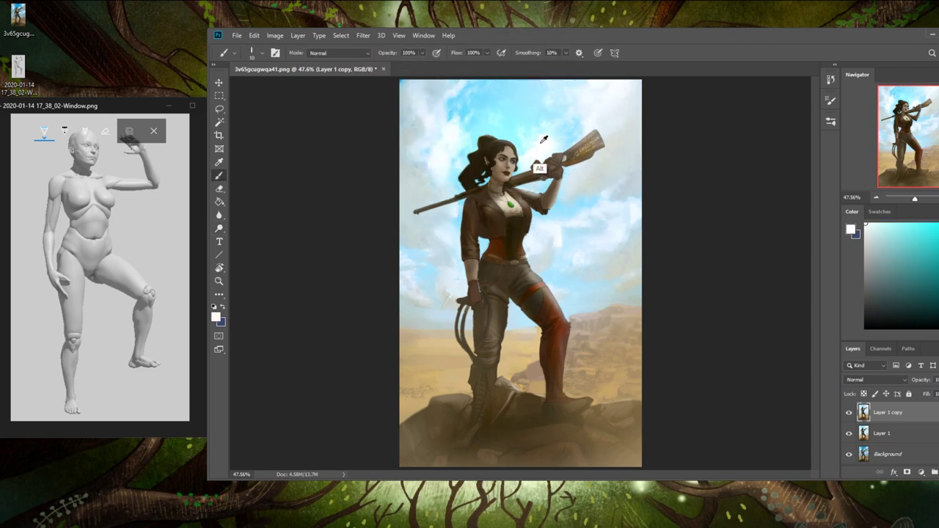
{"action": "right_click", "coordinate": [550, 174]}
{"action": "left_click", "coordinate": [570, 278]}
{"action": "left_click", "coordinate": [720, 151]}
{"action": "key", "text": "bracketright"}
{"action": "key", "text": "bracketright"}
{"action": "key", "text": "bracketright"}
{"action": "key", "text": "bracketright"}
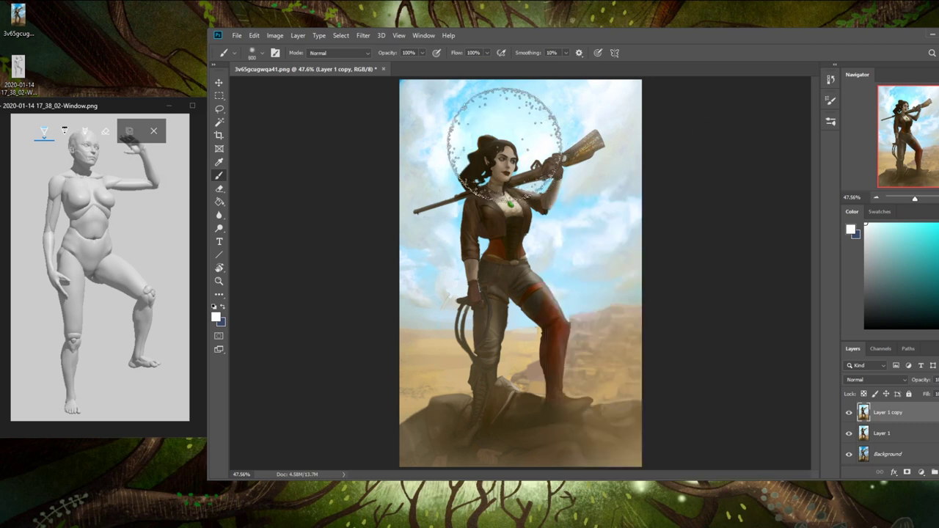
{"action": "left_click_drag", "start_coordinate": [422, 52], "coordinate": [390, 64]}
{"action": "left_click", "coordinate": [514, 152]}
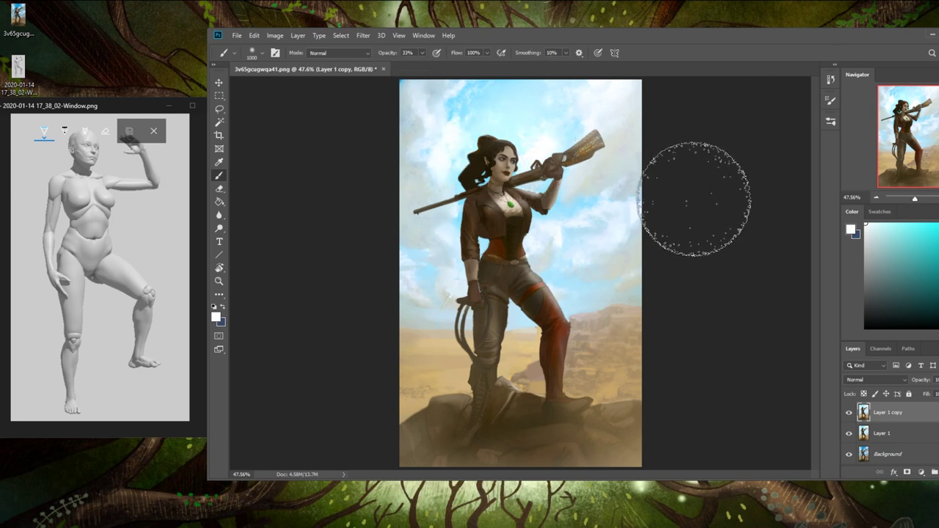
- Toggle Layer 1 copy and Layer 1 to compare the glow version, the overpaint and the original at 33.3% view
{"action": "key", "text": "ctrl+minus"}
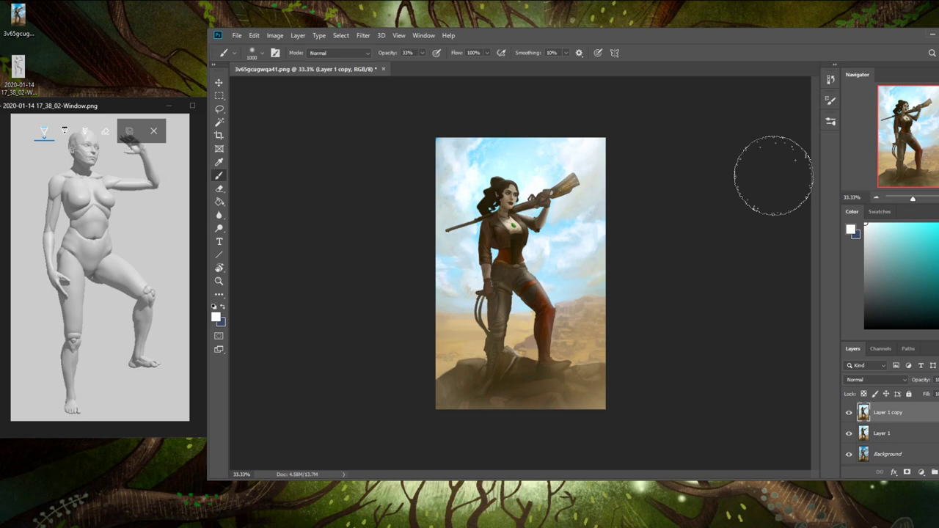
{"action": "left_click", "coordinate": [850, 413]}
{"action": "left_click", "coordinate": [849, 413]}
{"action": "left_click", "coordinate": [849, 413]}
{"action": "left_click", "coordinate": [850, 413]}
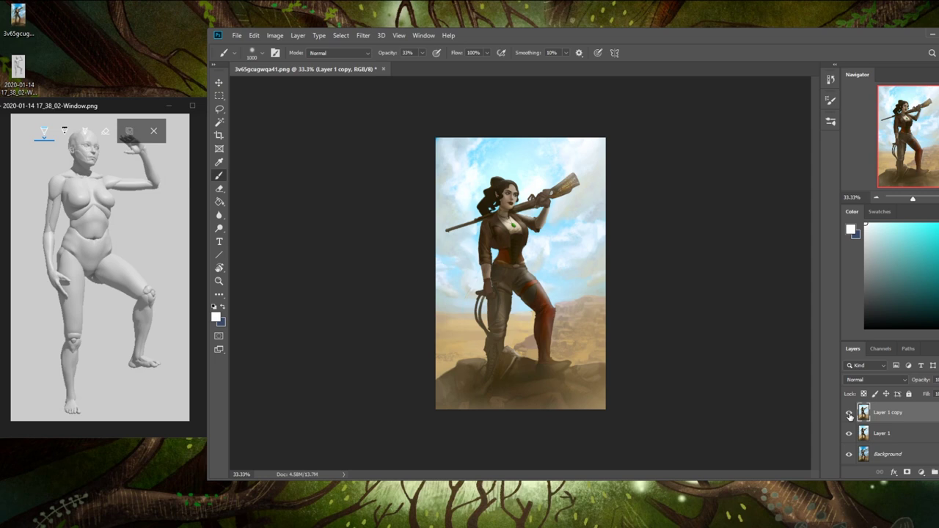
{"action": "left_click", "coordinate": [849, 414]}
{"action": "left_click", "coordinate": [849, 413]}
{"action": "left_click", "coordinate": [849, 414]}
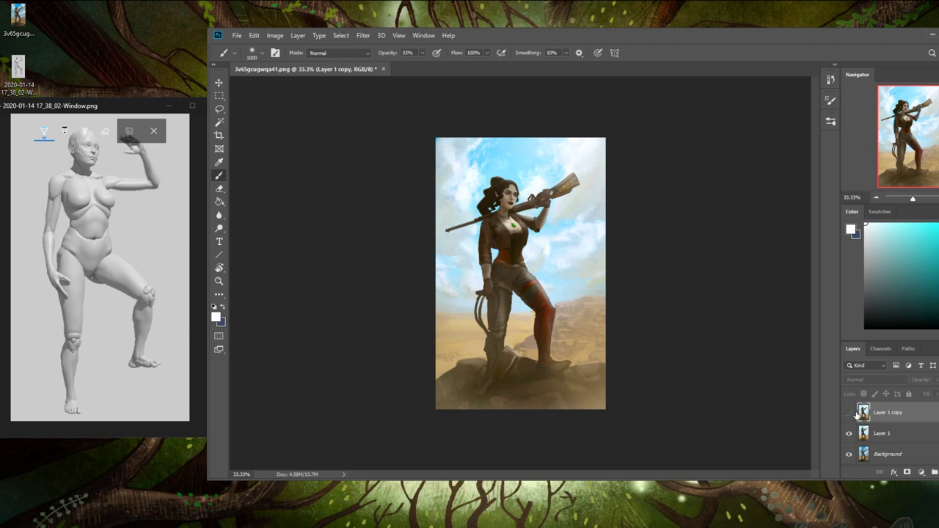
{"action": "left_click", "coordinate": [850, 436]}
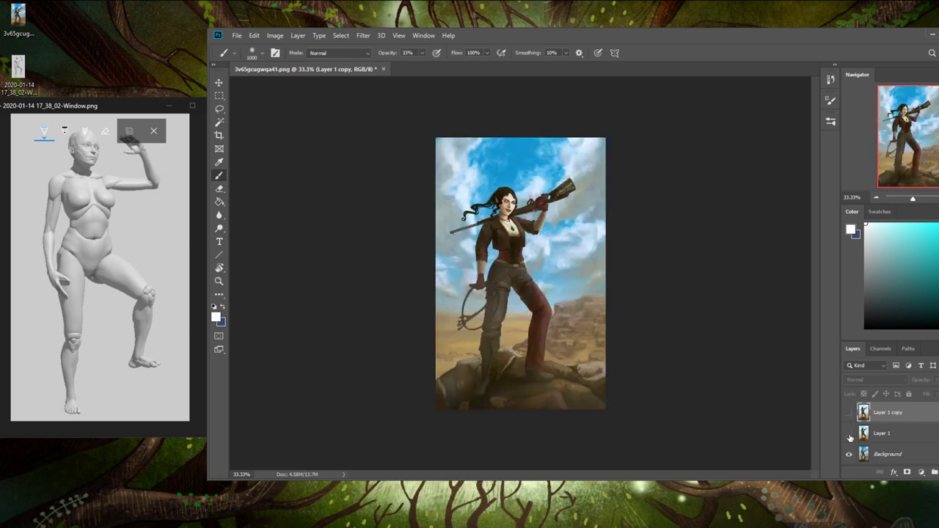
{"action": "left_click", "coordinate": [849, 436]}
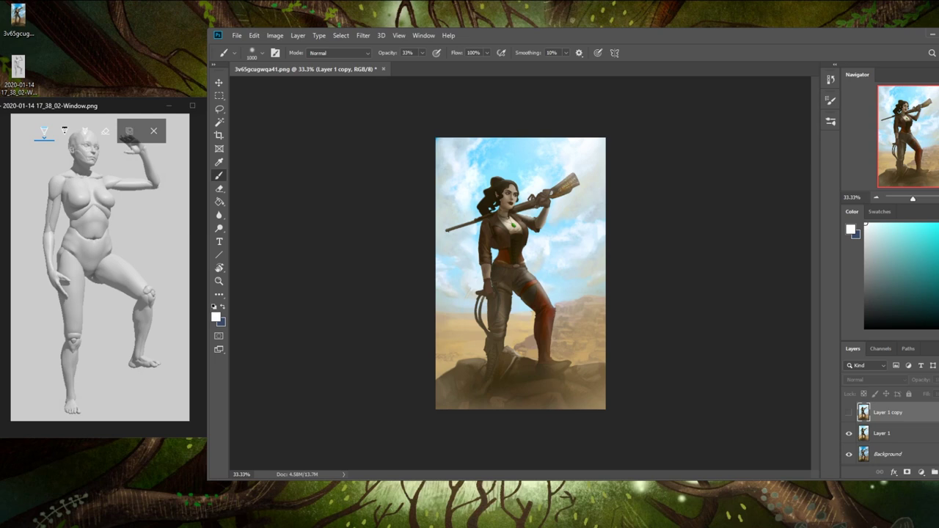
- Add a new layer above Layer 1 copy and set the brush to bright red, size 175 and 100% opacity
{"action": "left_click", "coordinate": [938, 224]}
{"action": "left_click", "coordinate": [938, 227]}
{"action": "key", "text": "ctrl+shift+alt+n"}
{"action": "key", "text": "bracketleft"}
{"action": "key", "text": "bracketleft"}
{"action": "key", "text": "bracketleft"}
{"action": "key", "text": "bracketleft"}
{"action": "key", "text": "bracketleft"}
{"action": "key", "text": "bracketleft"}
{"action": "key", "text": "bracketleft"}
{"action": "key", "text": "bracketleft"}
{"action": "key", "text": "bracketleft"}
{"action": "key", "text": "bracketleft"}
{"action": "key", "text": "bracketleft"}
{"action": "key", "text": "bracketleft"}
{"action": "key", "text": "bracketleft"}
{"action": "key", "text": "bracketleft"}
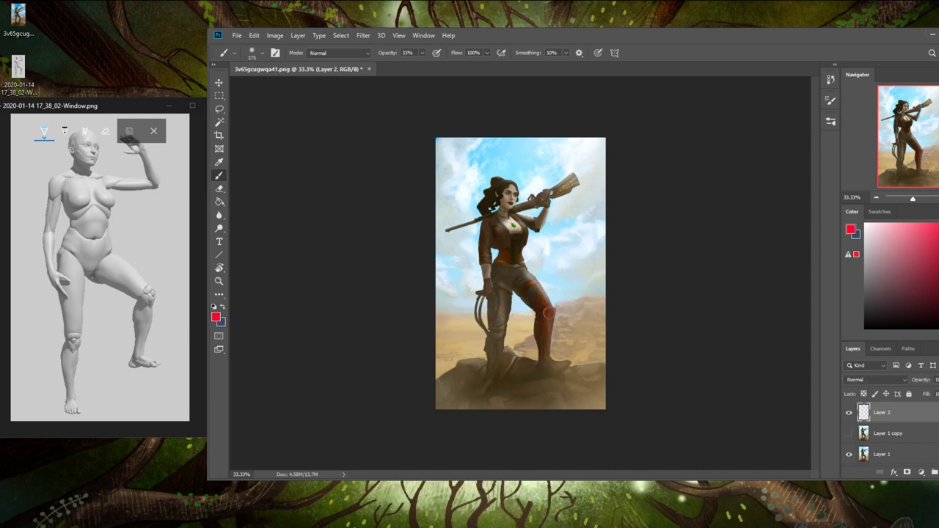
{"action": "left_click_drag", "start_coordinate": [422, 53], "coordinate": [429, 67]}
- Clear the selection and draw straight red guide lines, one across the horizon and one vertical from the waist to the rocks
{"action": "key", "text": "m"}
{"action": "right_click", "coordinate": [503, 239]}
{"action": "left_click", "coordinate": [513, 240]}
{"action": "key", "text": "b"}
{"action": "left_click_drag", "start_coordinate": [630, 311], "coordinate": [378, 325]}
{"action": "mouse_move", "coordinate": [532, 390]}
{"action": "left_mouse_down"}
{"action": "mouse_move", "coordinate": [505, 248]}
{"action": "mouse_move", "coordinate": [542, 397]}
{"action": "left_mouse_up"}
{"action": "key", "text": "ctrl+z"}
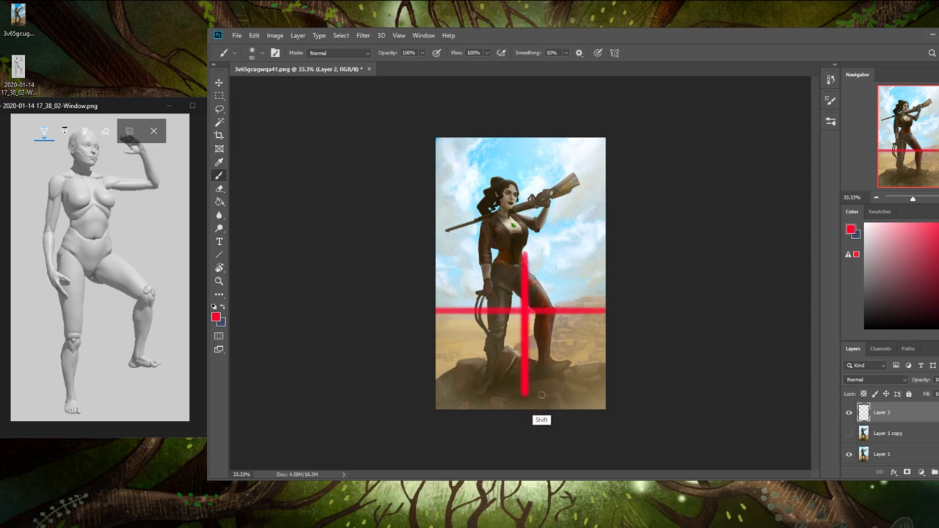
- Draw a red perspective box around the lower body, from waist height down to the rocks, with front and back edges
{"action": "mouse_move", "coordinate": [550, 255]}
{"action": "left_mouse_down"}
{"action": "mouse_move", "coordinate": [486, 257]}
{"action": "mouse_move", "coordinate": [434, 272]}
{"action": "mouse_move", "coordinate": [609, 268]}
{"action": "left_mouse_up"}
{"action": "left_click_drag", "start_coordinate": [444, 404], "coordinate": [603, 396]}
{"action": "left_click_drag", "start_coordinate": [437, 273], "coordinate": [445, 409]}
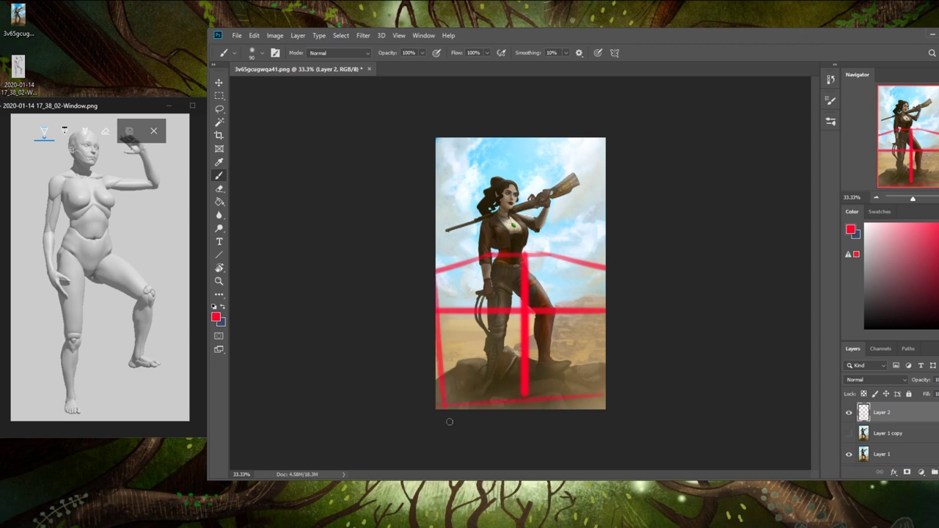
{"action": "left_click", "coordinate": [619, 268], "text": "shift"}
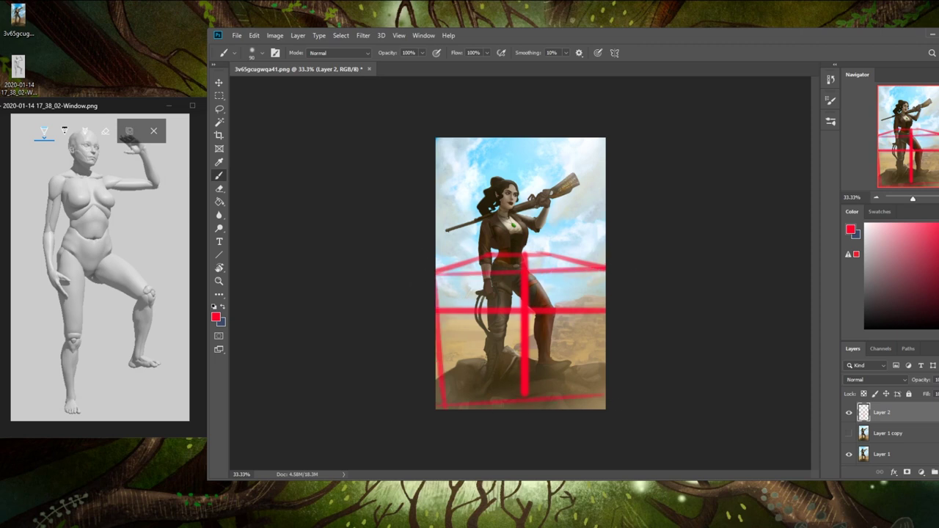
{"action": "left_click_drag", "start_coordinate": [490, 360], "coordinate": [576, 355]}
{"action": "left_click_drag", "start_coordinate": [555, 354], "coordinate": [652, 395]}
{"action": "left_click_drag", "start_coordinate": [553, 268], "coordinate": [562, 360]}
{"action": "left_click_drag", "start_coordinate": [489, 273], "coordinate": [496, 383]}
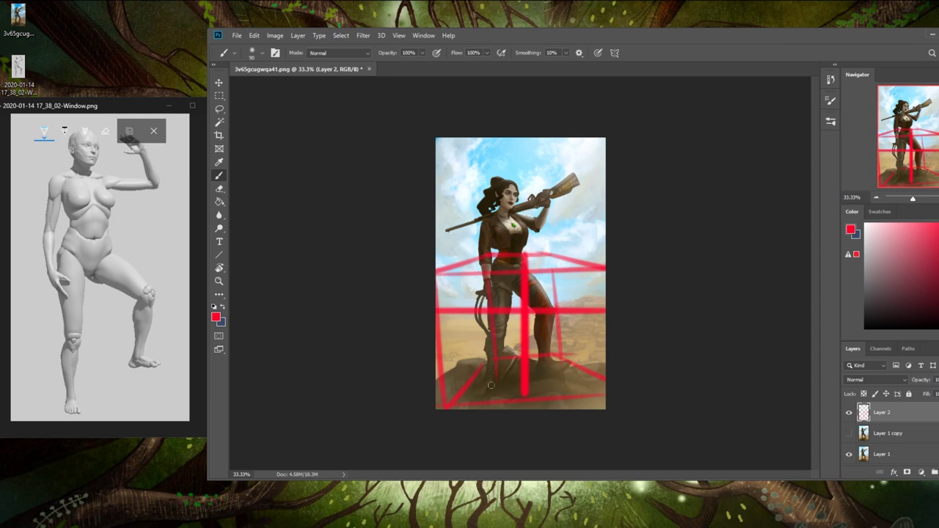
- Draw a narrower red frame around the upper body, with sloping side lines from above the head past the rifle
{"action": "left_click_drag", "start_coordinate": [475, 165], "coordinate": [509, 380]}
{"action": "mouse_move", "coordinate": [469, 165]}
{"action": "left_mouse_down"}
{"action": "mouse_move", "coordinate": [539, 166]}
{"action": "mouse_move", "coordinate": [567, 307]}
{"action": "left_mouse_up"}
{"action": "left_click", "coordinate": [465, 172]}
{"action": "left_click", "coordinate": [462, 248], "text": "shift"}
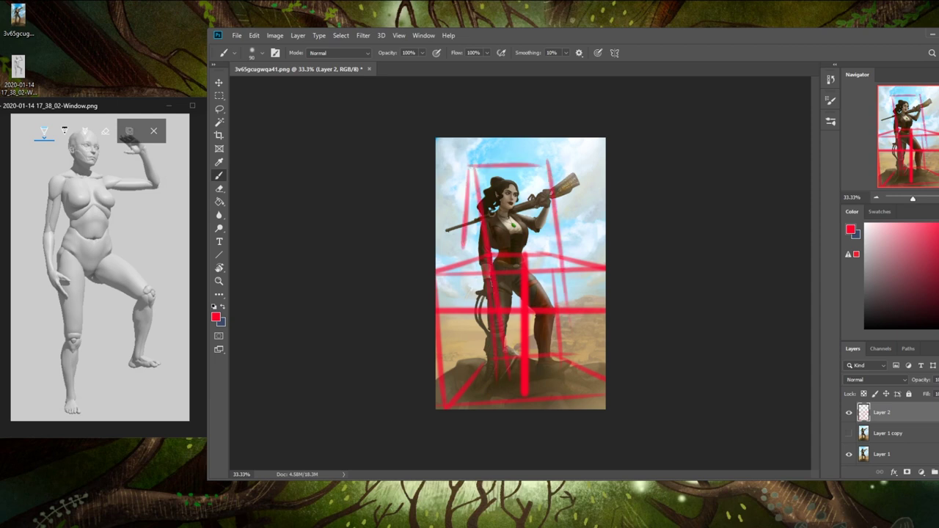
{"action": "left_click_drag", "start_coordinate": [557, 171], "coordinate": [573, 241]}
- Draw red lines radiating from the crossing on the horizon to the canvas edges, plus long side lines beside the figure
{"action": "left_click", "coordinate": [519, 312]}
{"action": "left_click", "coordinate": [336, 173], "text": "shift"}
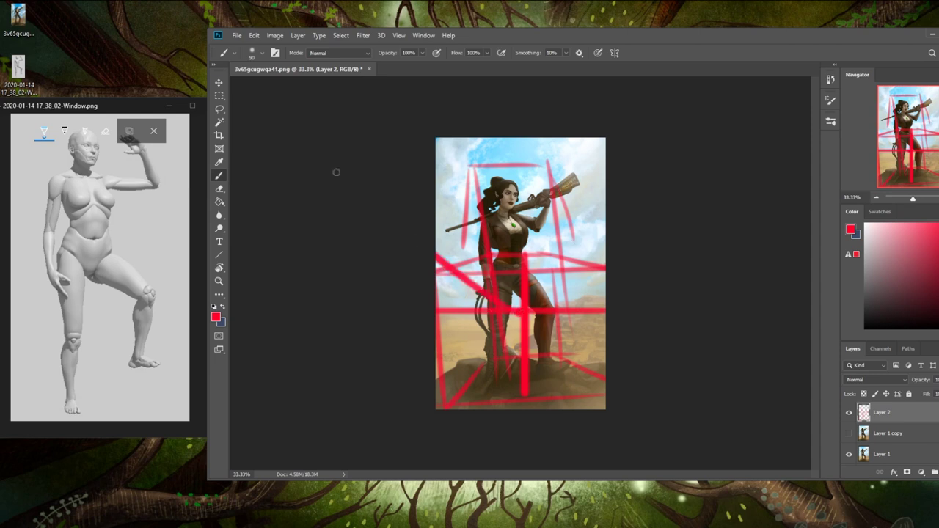
{"action": "left_click_drag", "start_coordinate": [506, 295], "coordinate": [445, 105]}
{"action": "left_click_drag", "start_coordinate": [539, 283], "coordinate": [571, 96]}
{"action": "left_click_drag", "start_coordinate": [533, 302], "coordinate": [600, 259]}
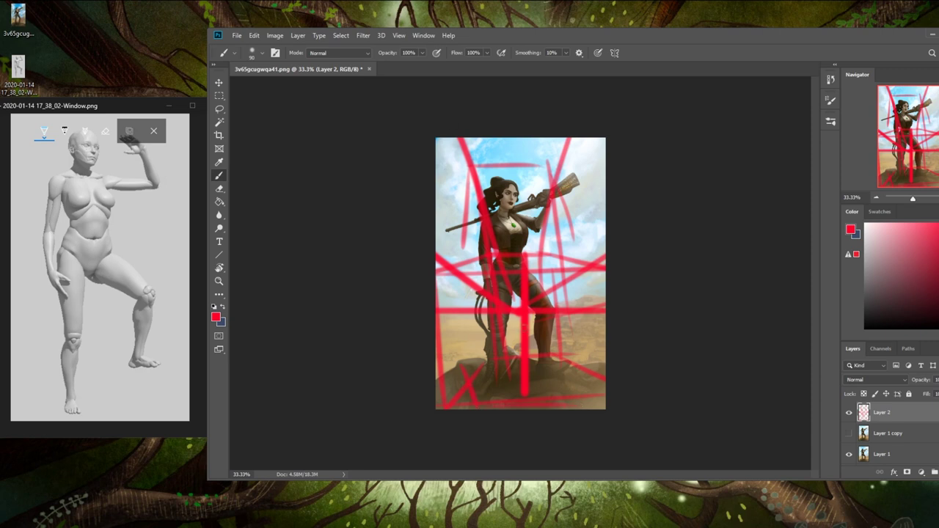
{"action": "left_click_drag", "start_coordinate": [516, 306], "coordinate": [447, 406]}
{"action": "left_click_drag", "start_coordinate": [461, 139], "coordinate": [522, 309]}
{"action": "left_click_drag", "start_coordinate": [569, 139], "coordinate": [525, 305]}
{"action": "left_click_drag", "start_coordinate": [469, 174], "coordinate": [484, 357]}
{"action": "left_click_drag", "start_coordinate": [557, 198], "coordinate": [588, 371]}
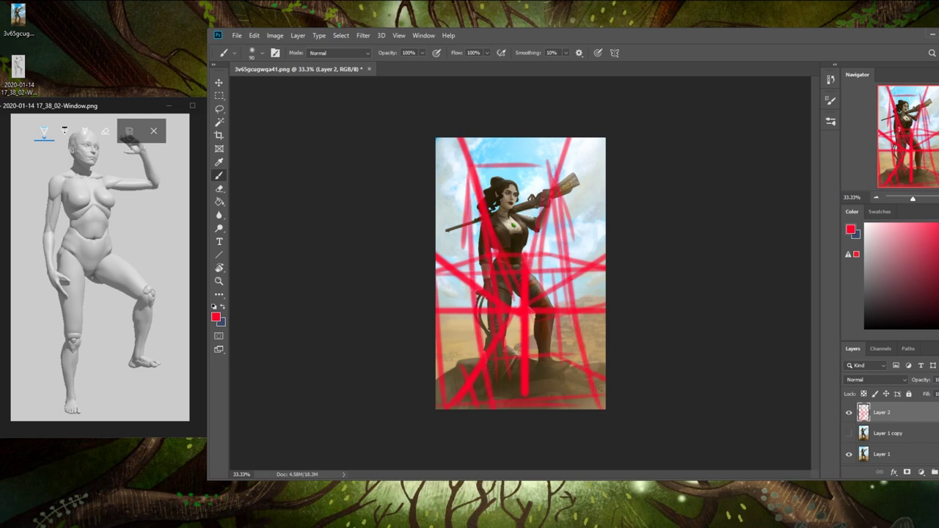
- Switch the brush to bright yellow-green and trace the crossing diagonals, the outer frame and the figure's main directions
{"action": "left_click", "coordinate": [938, 309]}
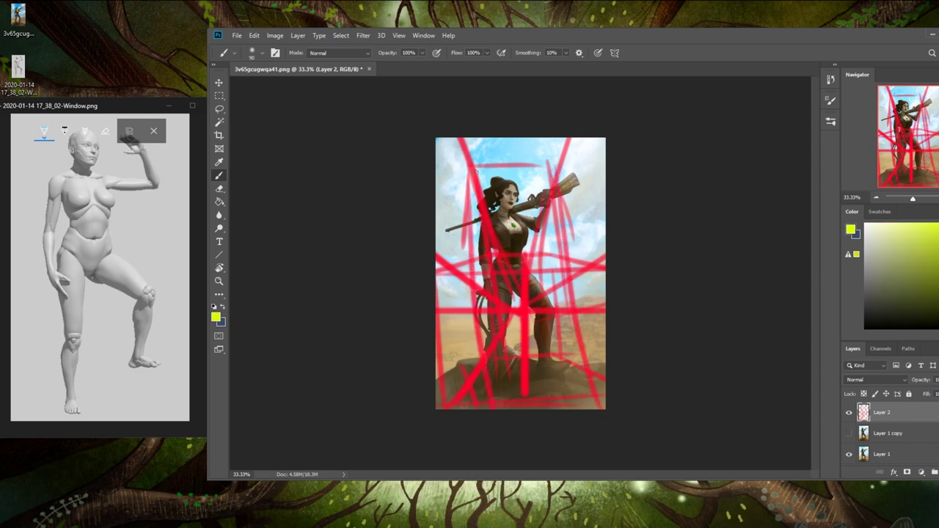
{"action": "left_click_drag", "start_coordinate": [471, 170], "coordinate": [528, 306]}
{"action": "mouse_move", "coordinate": [547, 178]}
{"action": "left_mouse_down"}
{"action": "mouse_move", "coordinate": [528, 316]}
{"action": "mouse_move", "coordinate": [454, 408]}
{"action": "left_mouse_up"}
{"action": "left_click_drag", "start_coordinate": [528, 308], "coordinate": [604, 396]}
{"action": "left_click_drag", "start_coordinate": [471, 169], "coordinate": [478, 408]}
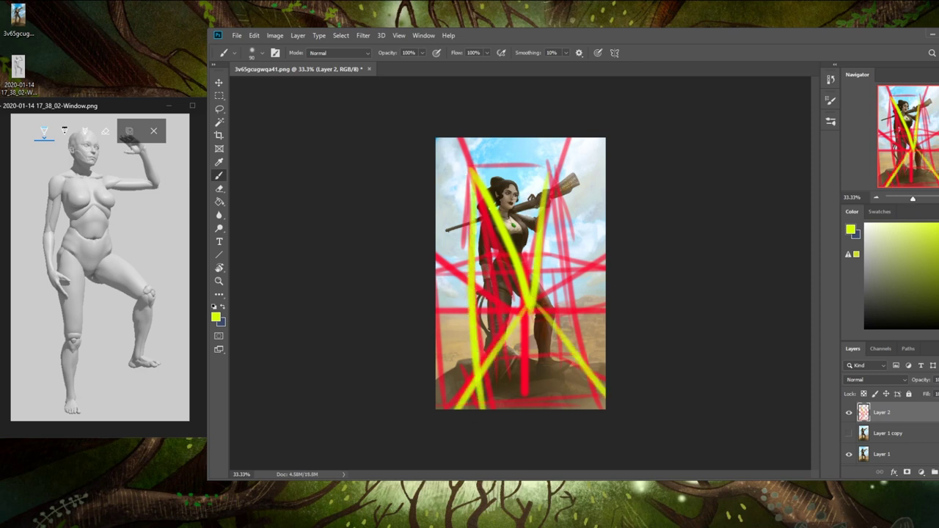
{"action": "mouse_move", "coordinate": [548, 165]}
{"action": "left_mouse_down"}
{"action": "mouse_move", "coordinate": [603, 386]}
{"action": "mouse_move", "coordinate": [476, 167]}
{"action": "left_mouse_up"}
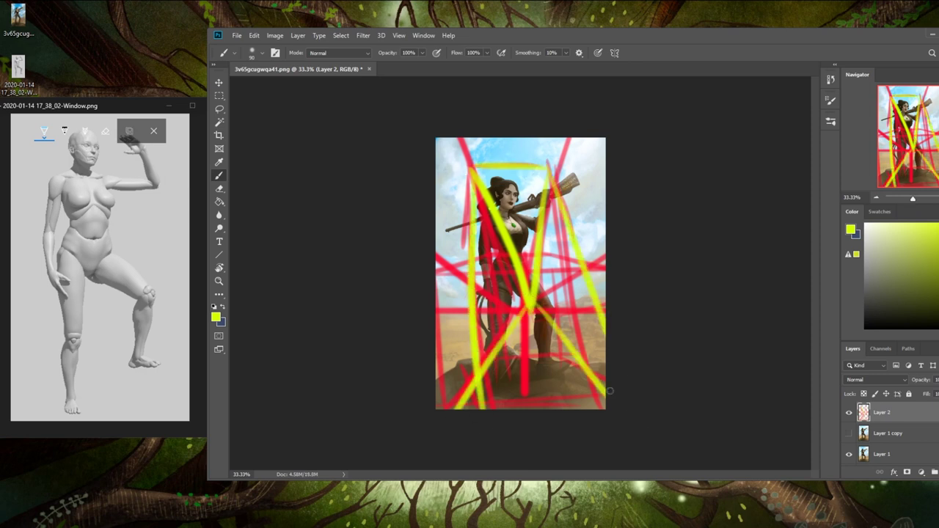
{"action": "left_click_drag", "start_coordinate": [603, 392], "coordinate": [465, 405]}
{"action": "mouse_move", "coordinate": [536, 224]}
{"action": "left_mouse_down"}
{"action": "mouse_move", "coordinate": [506, 232]}
{"action": "mouse_move", "coordinate": [508, 326]}
{"action": "mouse_move", "coordinate": [565, 330]}
{"action": "mouse_move", "coordinate": [493, 345]}
{"action": "left_mouse_up"}
{"action": "mouse_move", "coordinate": [506, 179]}
{"action": "left_mouse_down"}
{"action": "mouse_move", "coordinate": [493, 192]}
{"action": "mouse_move", "coordinate": [529, 183]}
{"action": "mouse_move", "coordinate": [511, 214]}
{"action": "left_mouse_up"}
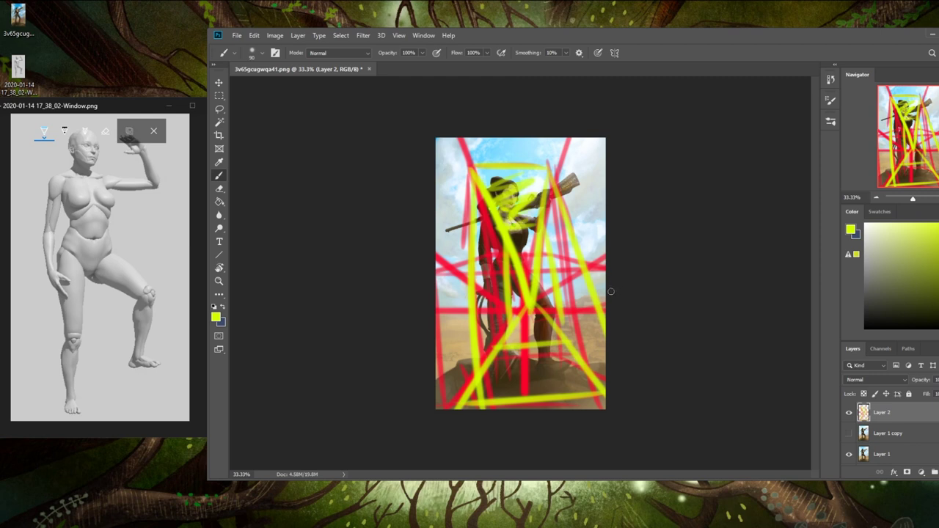
- Try yellow-green guide strokes around the sky beside the rifle barrel and down across the torso
{"action": "left_click_drag", "start_coordinate": [441, 167], "coordinate": [444, 226]}
{"action": "left_click_drag", "start_coordinate": [440, 168], "coordinate": [475, 165]}
{"action": "mouse_move", "coordinate": [511, 190]}
{"action": "left_mouse_down"}
{"action": "mouse_move", "coordinate": [473, 212]}
{"action": "mouse_move", "coordinate": [456, 208]}
{"action": "mouse_move", "coordinate": [474, 167]}
{"action": "mouse_move", "coordinate": [495, 241]}
{"action": "mouse_move", "coordinate": [451, 236]}
{"action": "mouse_move", "coordinate": [524, 282]}
{"action": "left_mouse_up"}
{"action": "key", "text": "ctrl+z"}
{"action": "left_click_drag", "start_coordinate": [443, 231], "coordinate": [486, 233]}
{"action": "mouse_move", "coordinate": [487, 233]}
{"action": "left_mouse_down"}
{"action": "mouse_move", "coordinate": [474, 175]}
{"action": "mouse_move", "coordinate": [514, 270]}
{"action": "mouse_move", "coordinate": [478, 225]}
{"action": "mouse_move", "coordinate": [484, 242]}
{"action": "mouse_move", "coordinate": [534, 283]}
{"action": "left_mouse_up"}
- Undo all yellow-green and red guide strokes on Layer 2, including the horizon and vertical lines
{"action": "key", "text": "ctrl+z"}
{"action": "key", "text": "ctrl+z"}
{"action": "key", "text": "ctrl+z"}
{"action": "key", "text": "ctrl+z"}
{"action": "key", "text": "ctrl+z"}
{"action": "key", "text": "ctrl+z"}
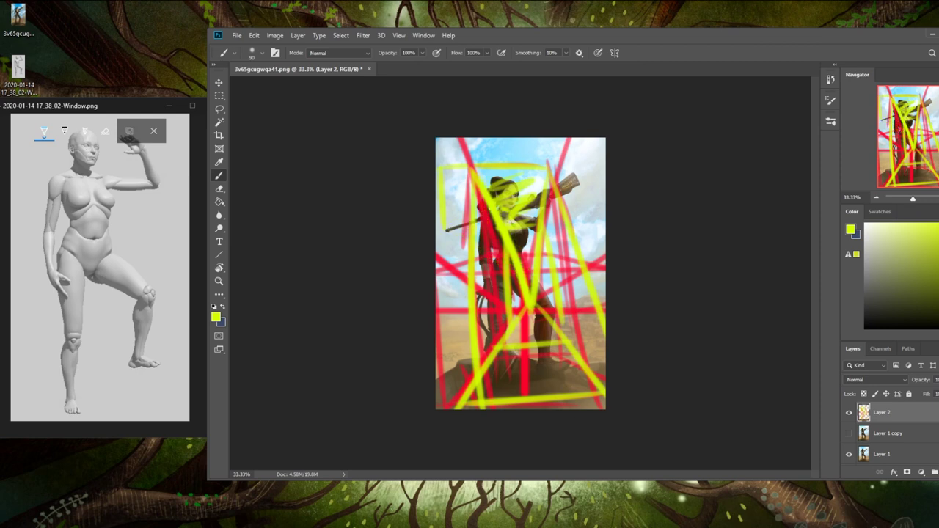
{"action": "key", "text": "ctrl+z"}
{"action": "key", "text": "ctrl+z"}
{"action": "key", "text": "ctrl+z"}
{"action": "key", "text": "ctrl+z"}
{"action": "key", "text": "ctrl+z"}
{"action": "key", "text": "ctrl+z"}
{"action": "key", "text": "ctrl+z"}
{"action": "key", "text": "ctrl+z"}
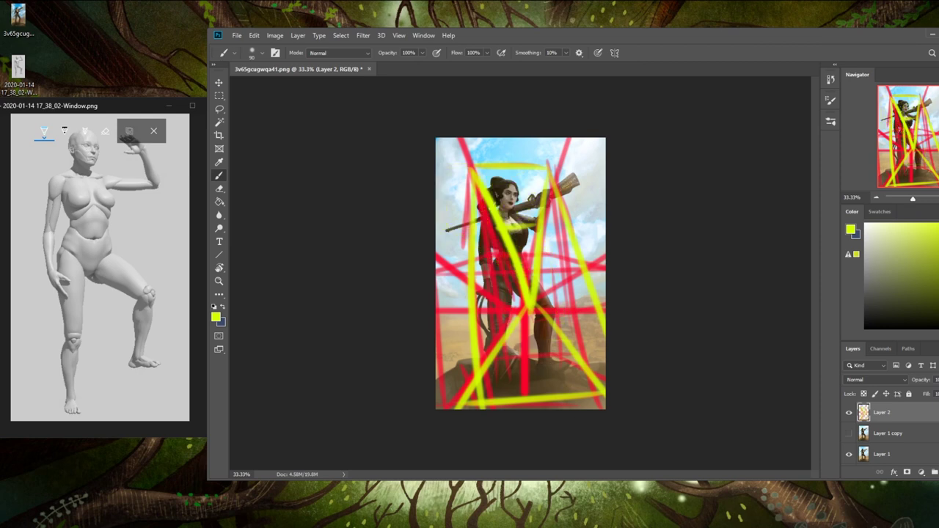
{"action": "key", "text": "ctrl+z"}
{"action": "key", "text": "ctrl+z"}
{"action": "key", "text": "ctrl+z"}
{"action": "key", "text": "ctrl+z"}
{"action": "key", "text": "ctrl+z"}
{"action": "key", "text": "ctrl+z"}
{"action": "key", "text": "ctrl+z"}
{"action": "key", "text": "ctrl+z"}
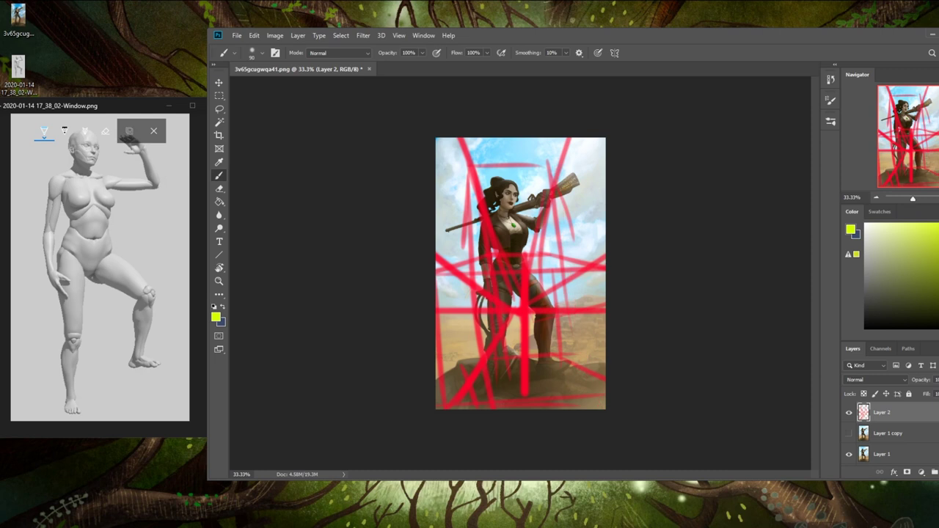
{"action": "key", "text": "ctrl+z"}
{"action": "key", "text": "ctrl+z"}
{"action": "key", "text": "ctrl+z"}
{"action": "key", "text": "ctrl+z"}
{"action": "key", "text": "ctrl+z"}
{"action": "key", "text": "ctrl+z"}
{"action": "key", "text": "ctrl+z"}
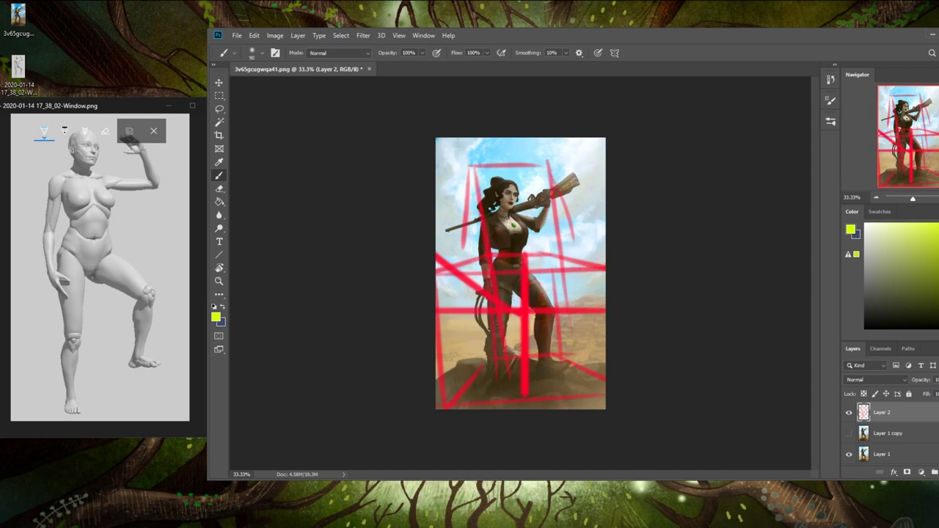
{"action": "key", "text": "ctrl+z"}
{"action": "key", "text": "ctrl+z"}
{"action": "key", "text": "ctrl+z"}
{"action": "key", "text": "ctrl+z"}
{"action": "key", "text": "ctrl+z"}
{"action": "key", "text": "ctrl+z"}
{"action": "key", "text": "ctrl+z"}
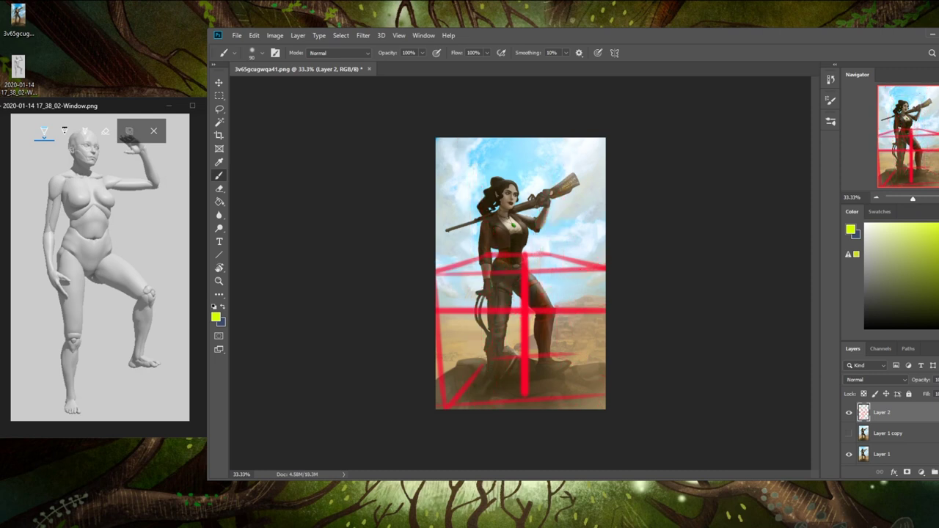
{"action": "key", "text": "ctrl+z"}
{"action": "key", "text": "ctrl+z"}
{"action": "key", "text": "ctrl+z"}
{"action": "key", "text": "ctrl+z"}
{"action": "key", "text": "ctrl+z"}
{"action": "key", "text": "ctrl+z"}
{"action": "key", "text": "ctrl+z"}
{"action": "key", "text": "ctrl+z"}
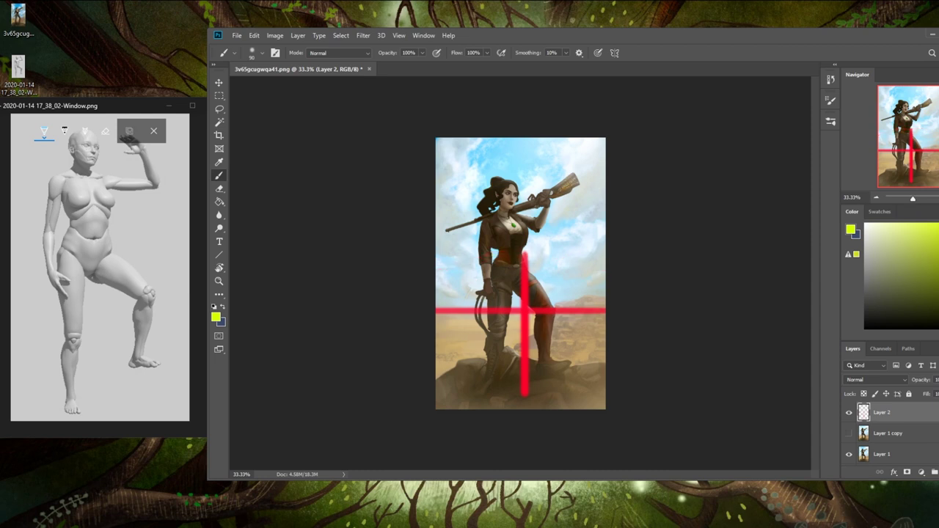
{"action": "key", "text": "ctrl+z"}
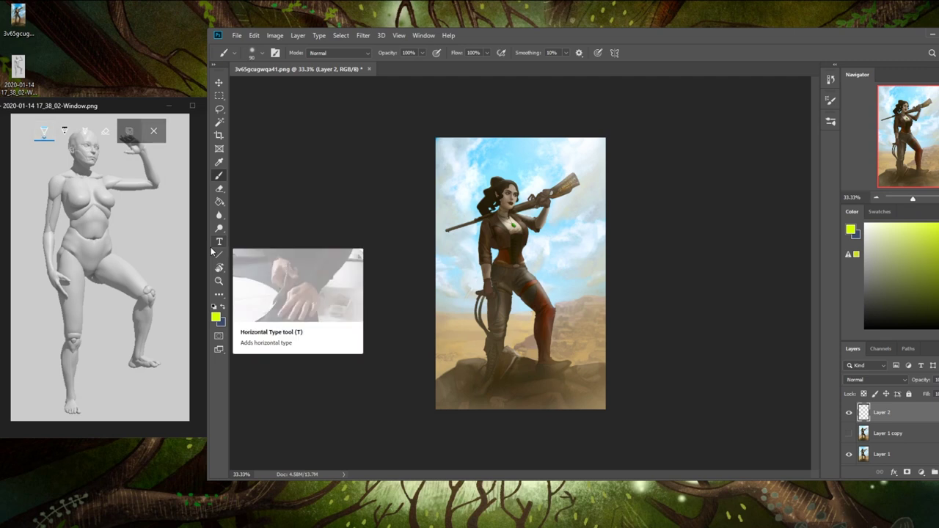
- Exit drawing mode on the mannequin reference image and dismiss the other application's window
{"action": "left_click", "coordinate": [154, 131]}
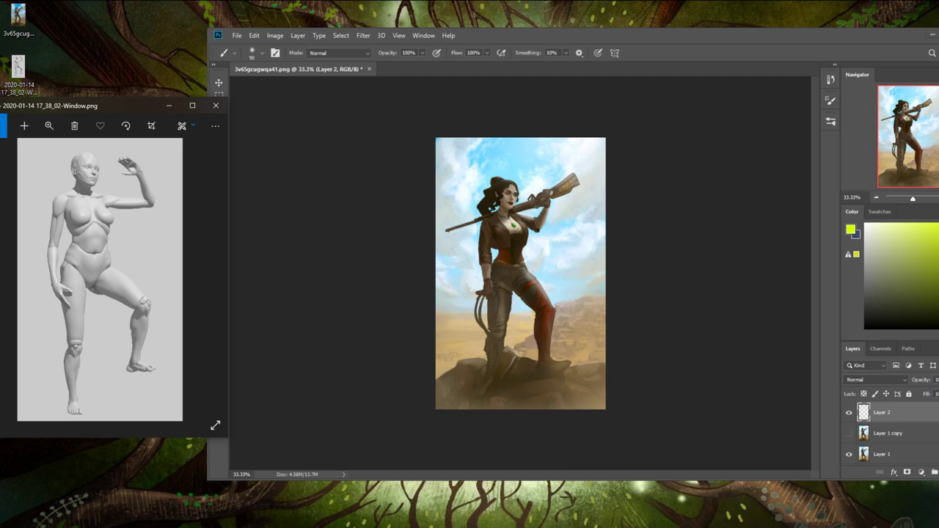
{"action": "key", "text": "alt+Tab"}
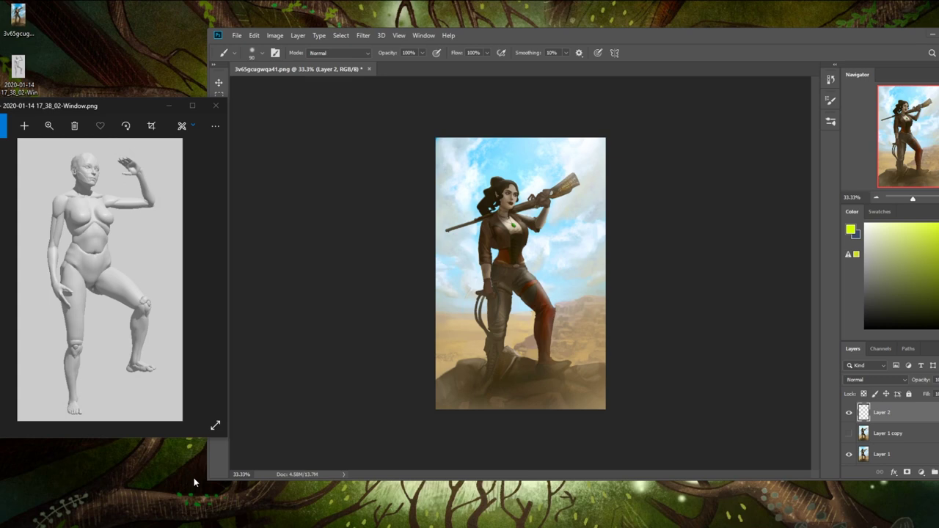
{"action": "mouse_move", "coordinate": [138, 527]}
{"action": "left_click", "coordinate": [138, 509]}
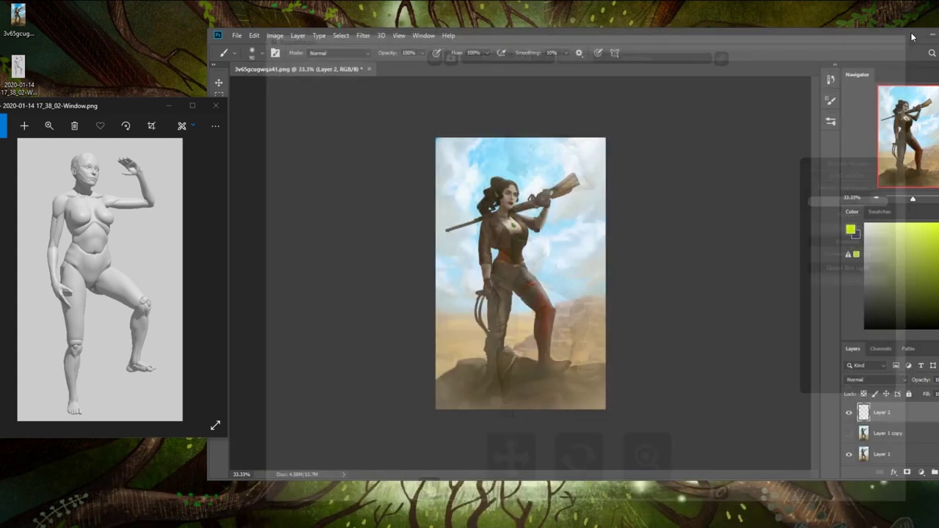
{"action": "left_click", "coordinate": [908, 33]}
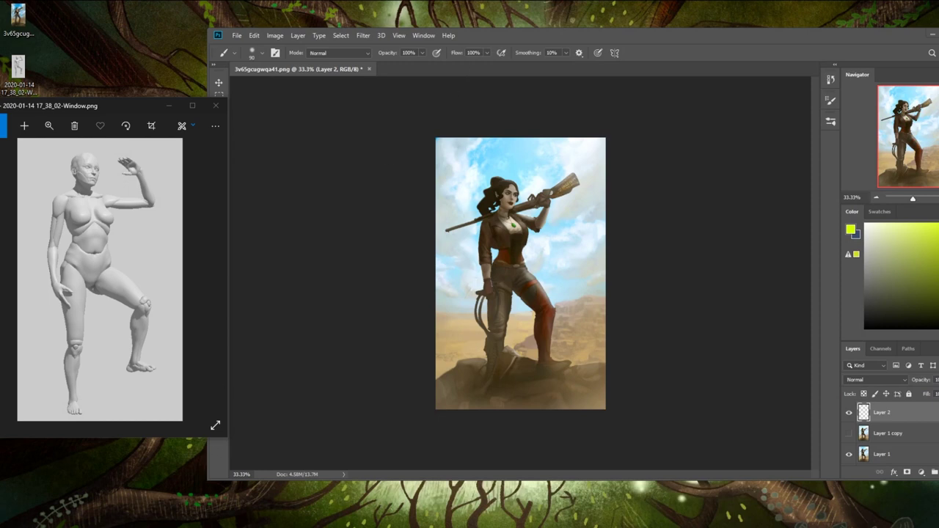
- Switch to Chrome and show the Store page of istebrak.com
{"action": "mouse_move", "coordinate": [94, 527]}
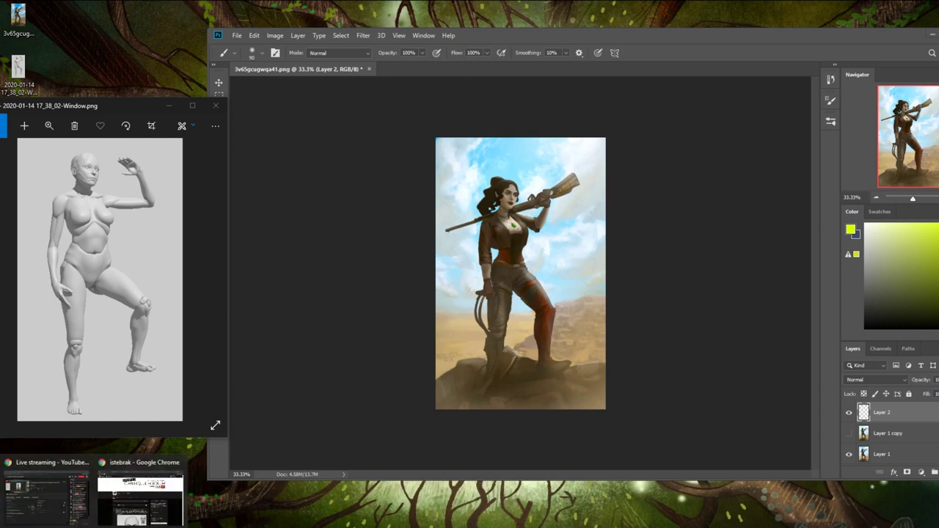
{"action": "left_click", "coordinate": [126, 506]}
{"action": "left_click", "coordinate": [311, 15]}
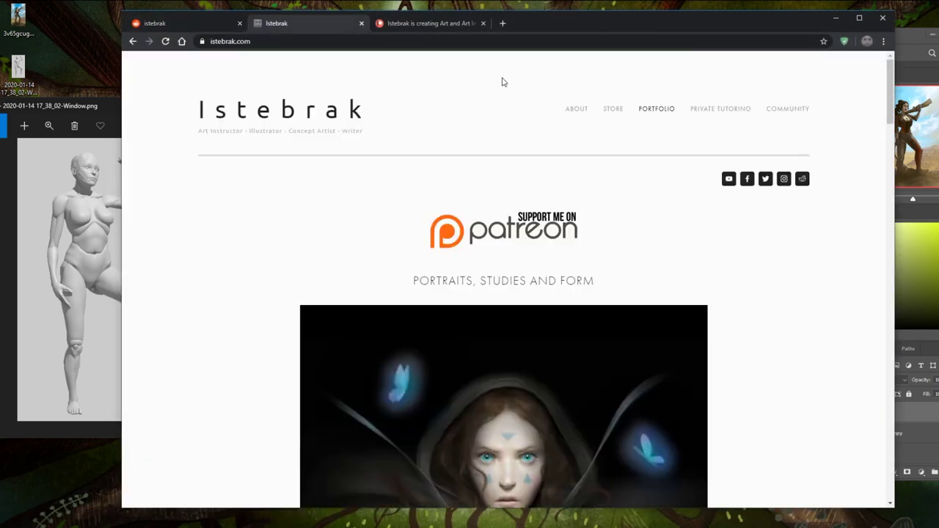
{"action": "left_click", "coordinate": [613, 110]}
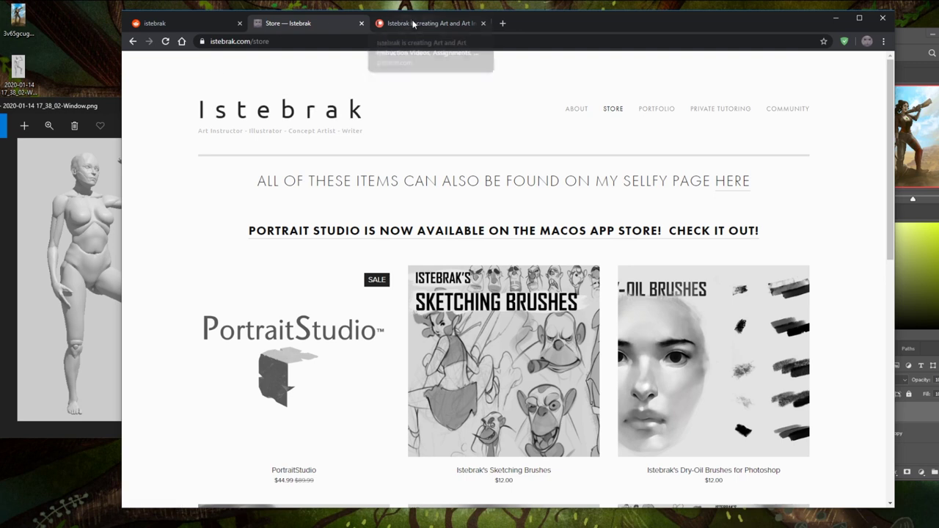
{"action": "left_click", "coordinate": [908, 38]}
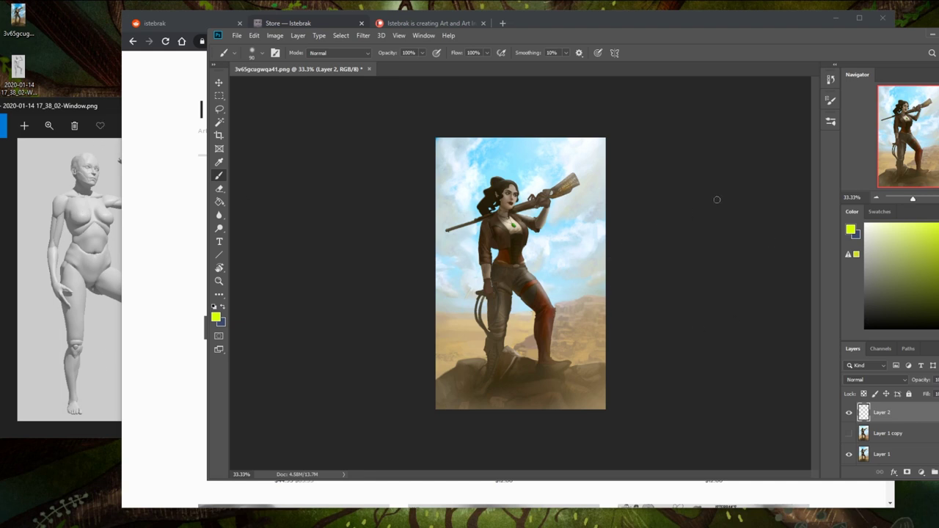
{"action": "left_click", "coordinate": [595, 17]}
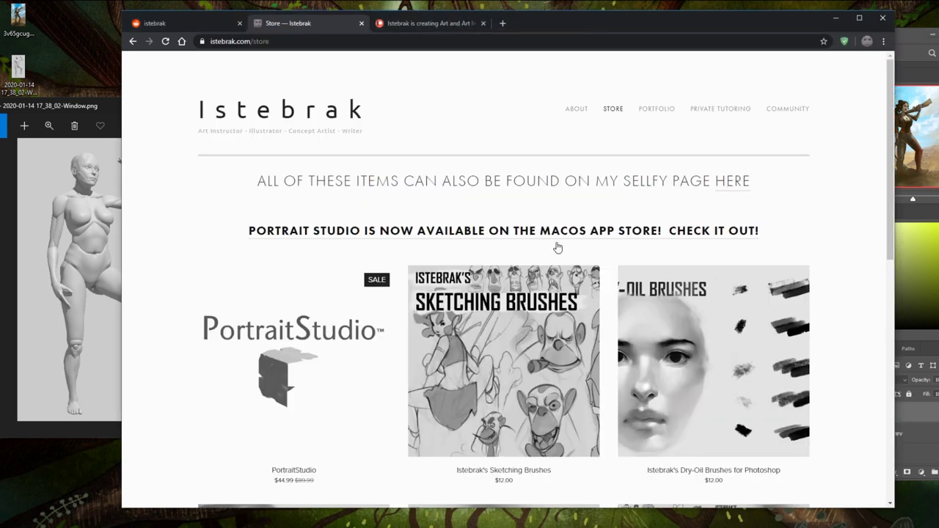
- Show the r/istebrak subreddit and look through the membership levels on Istebrak's Patreon page
{"action": "left_click", "coordinate": [188, 24]}
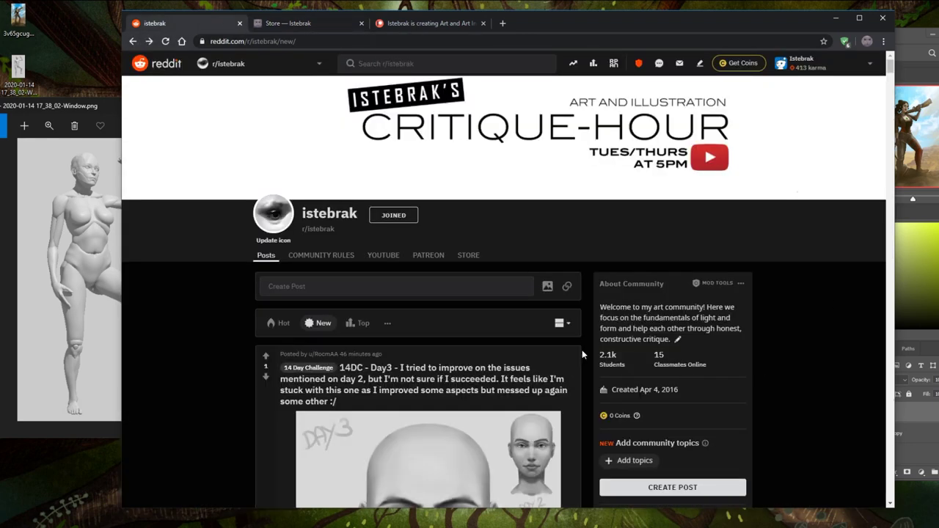
{"action": "left_click", "coordinate": [581, 5]}
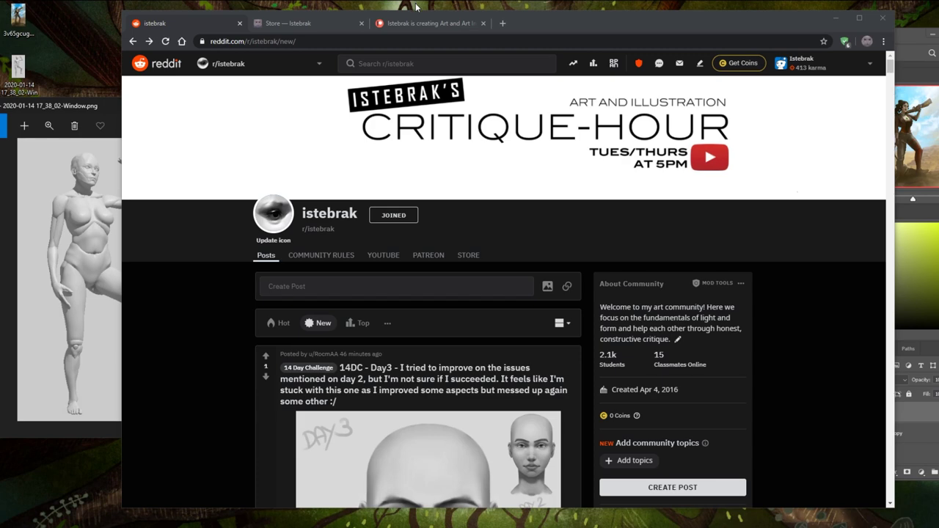
{"action": "left_click", "coordinate": [436, 22]}
{"action": "scroll", "coordinate": [838, 320], "scroll_direction": "down", "scroll_amount": 4}
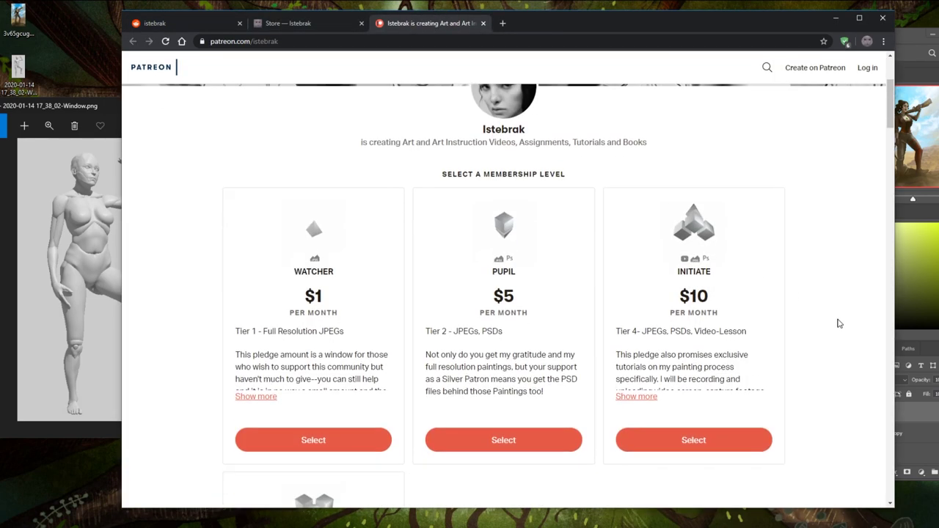
{"action": "scroll", "coordinate": [821, 331], "scroll_direction": "up", "scroll_amount": 3}
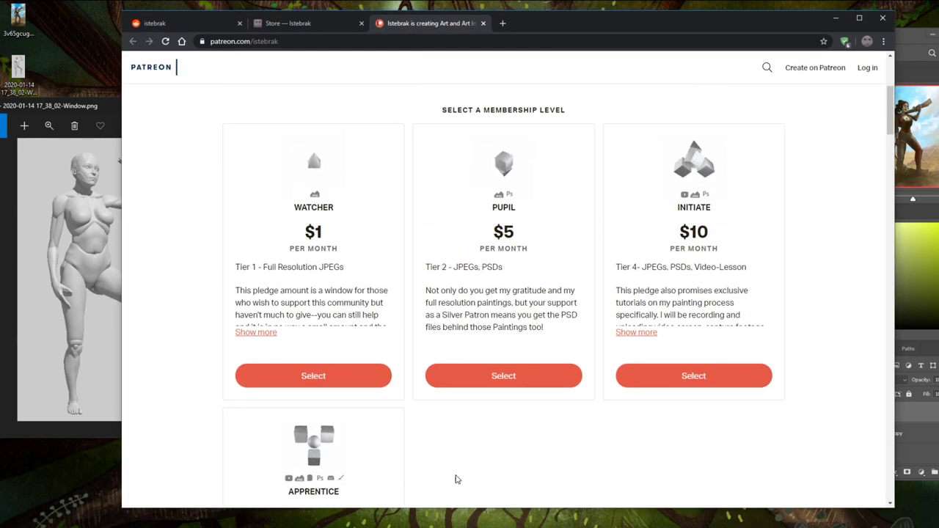
- Revisit the Istebrak store and the r/istebrak subreddit, and open the system calendar for January 2020
{"action": "left_click", "coordinate": [305, 23]}
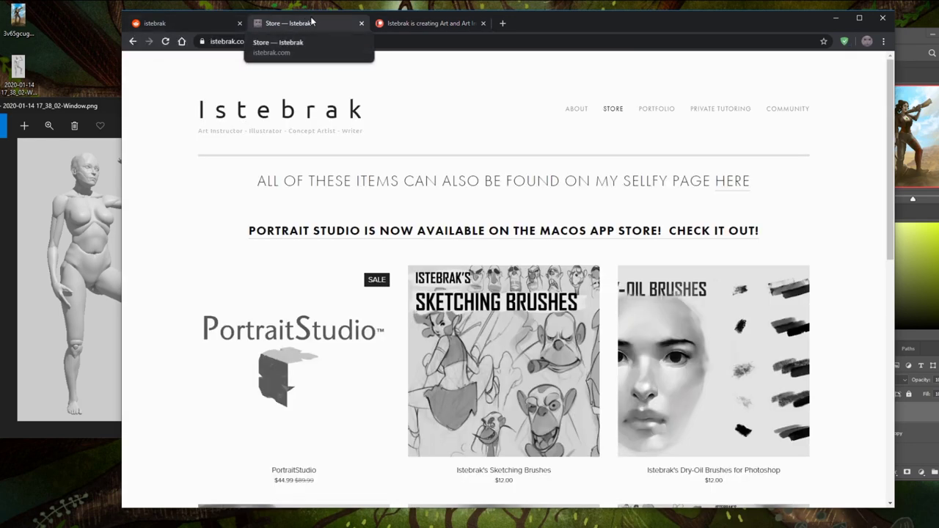
{"action": "left_click", "coordinate": [185, 23]}
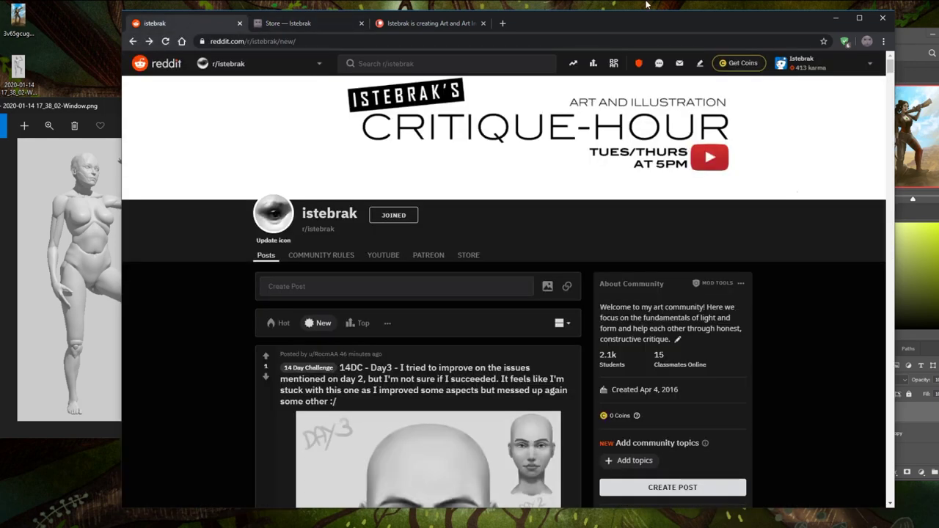
{"action": "left_click", "coordinate": [701, 3]}
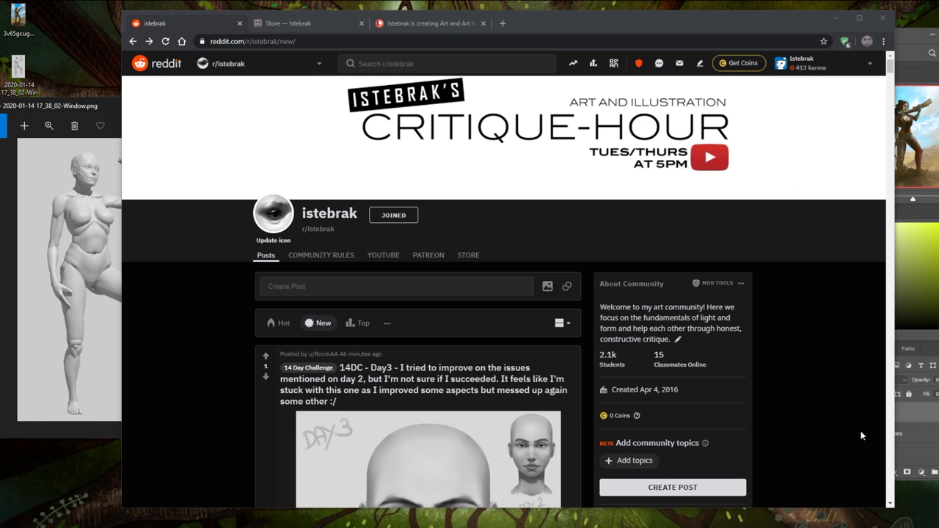
{"action": "left_click", "coordinate": [932, 519]}
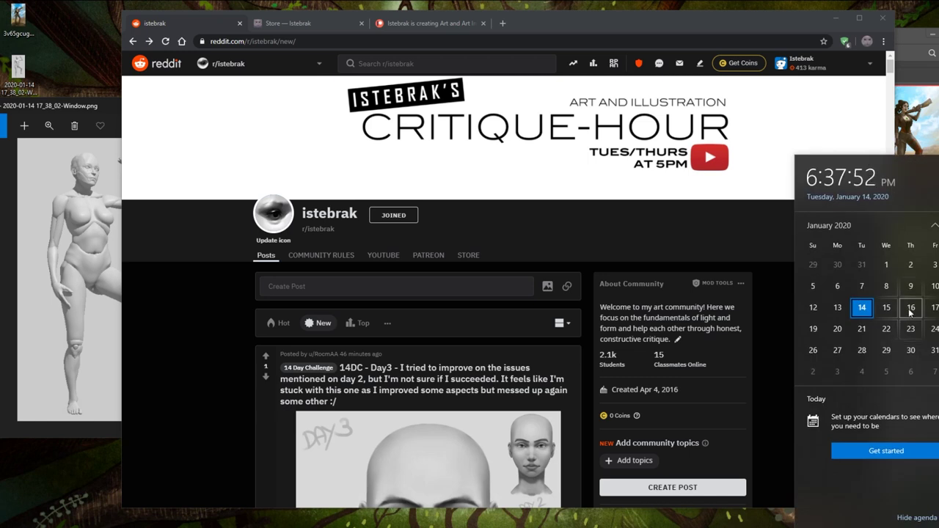